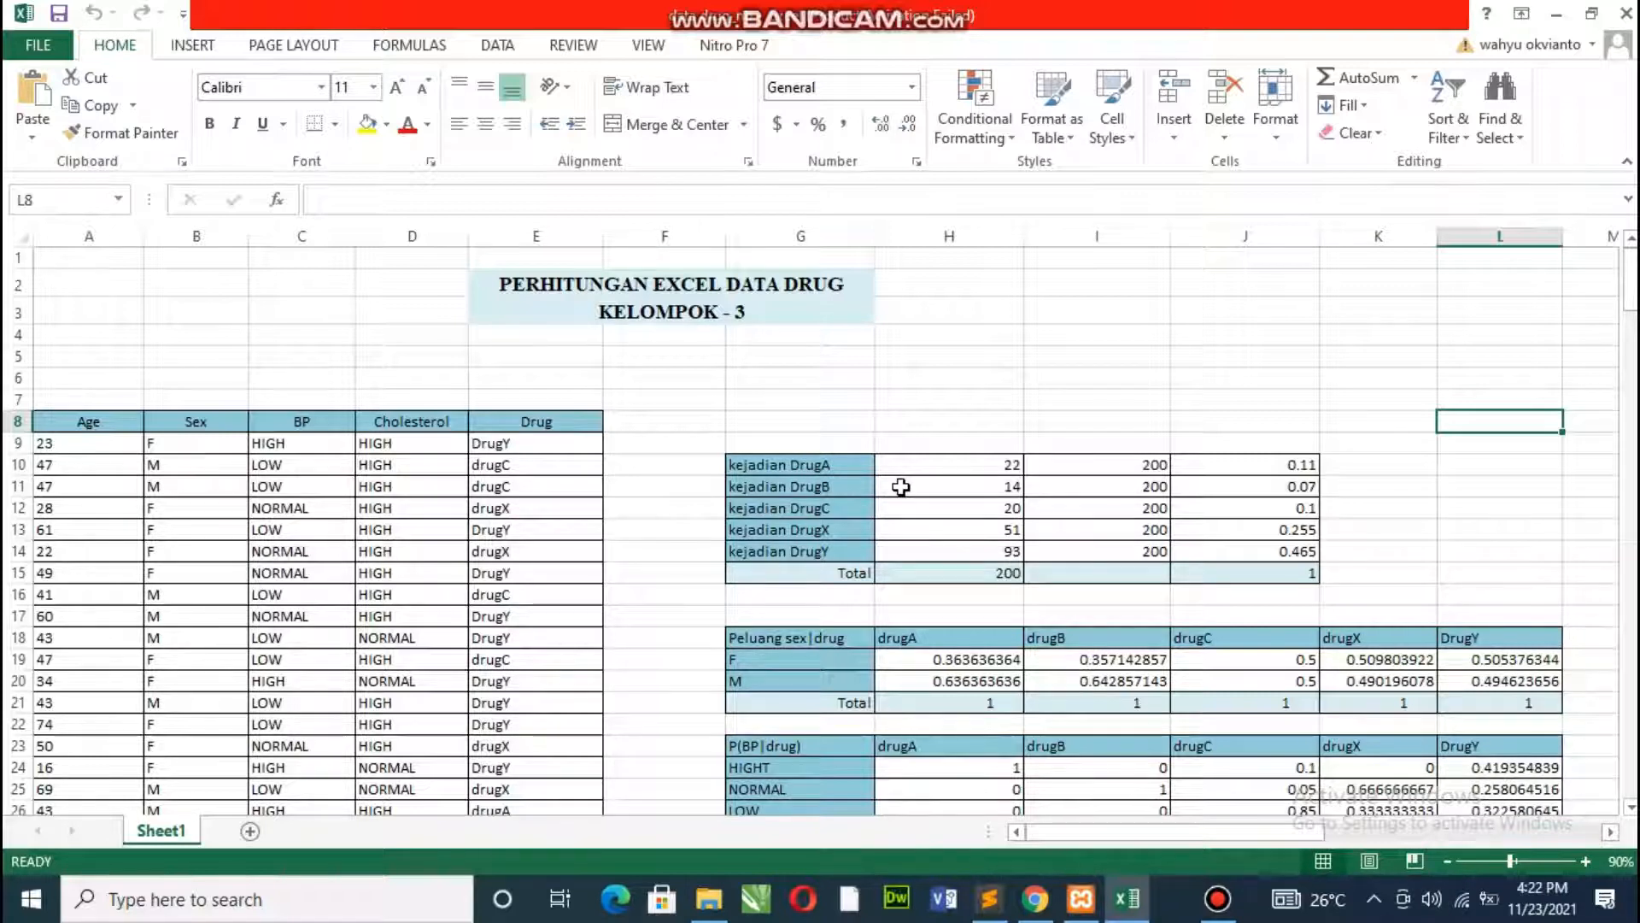
# Examine the count, data total and probability cells for kejadian DrugA and kejadian DrugB in H10:J11
pyautogui.click(953, 469)
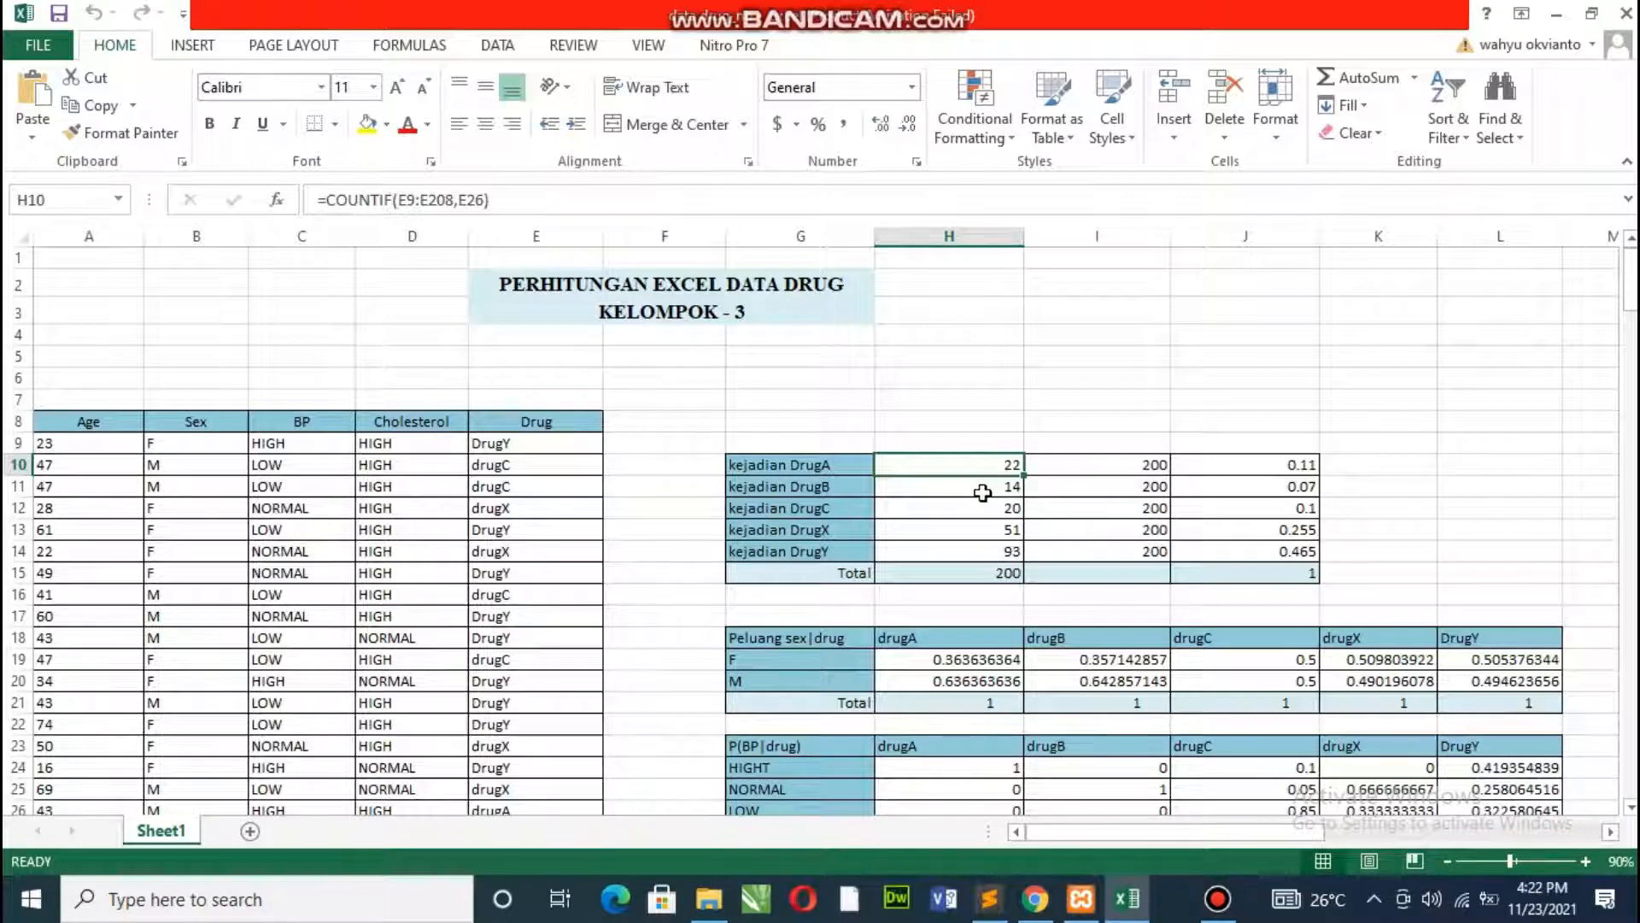
pyautogui.click(1123, 470)
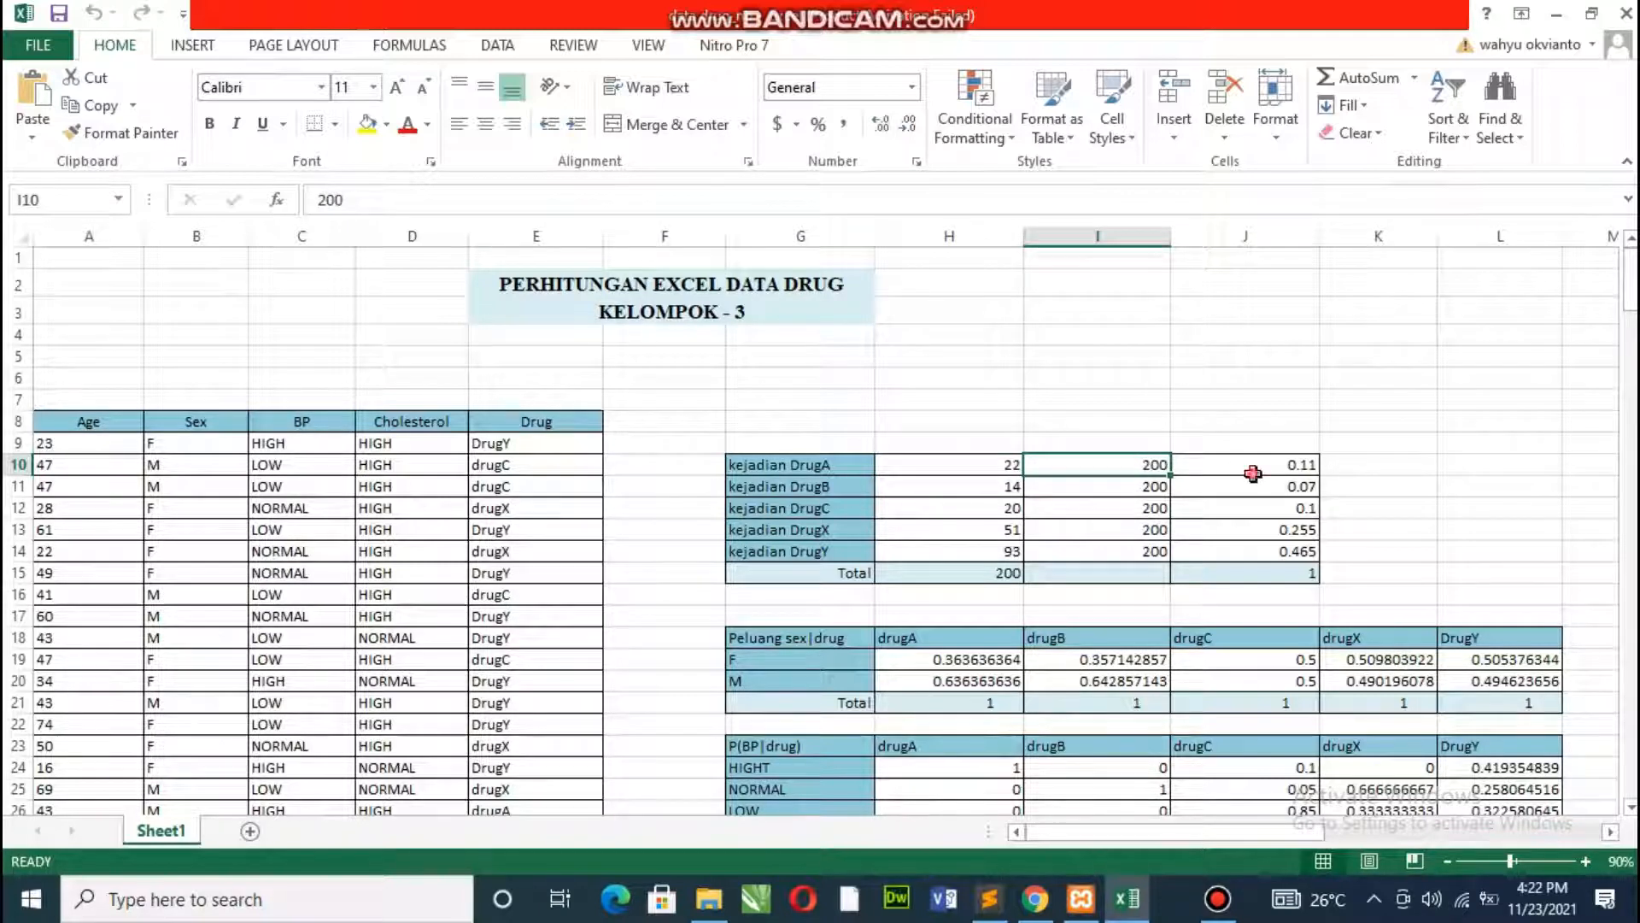
pyautogui.click(1252, 474)
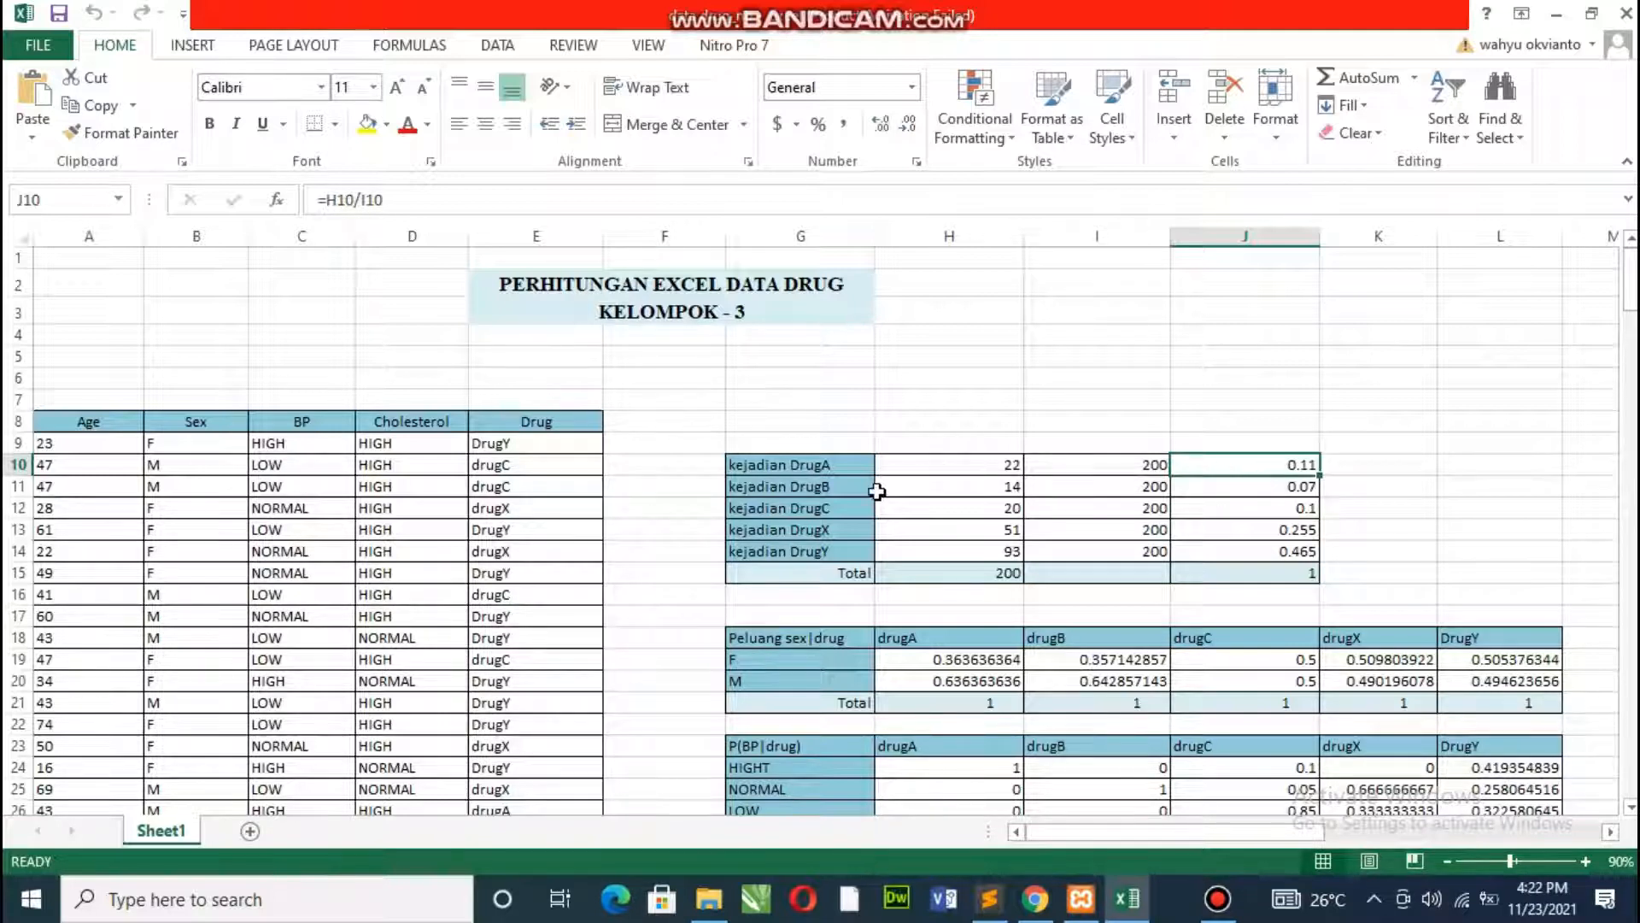
pyautogui.click(997, 491)
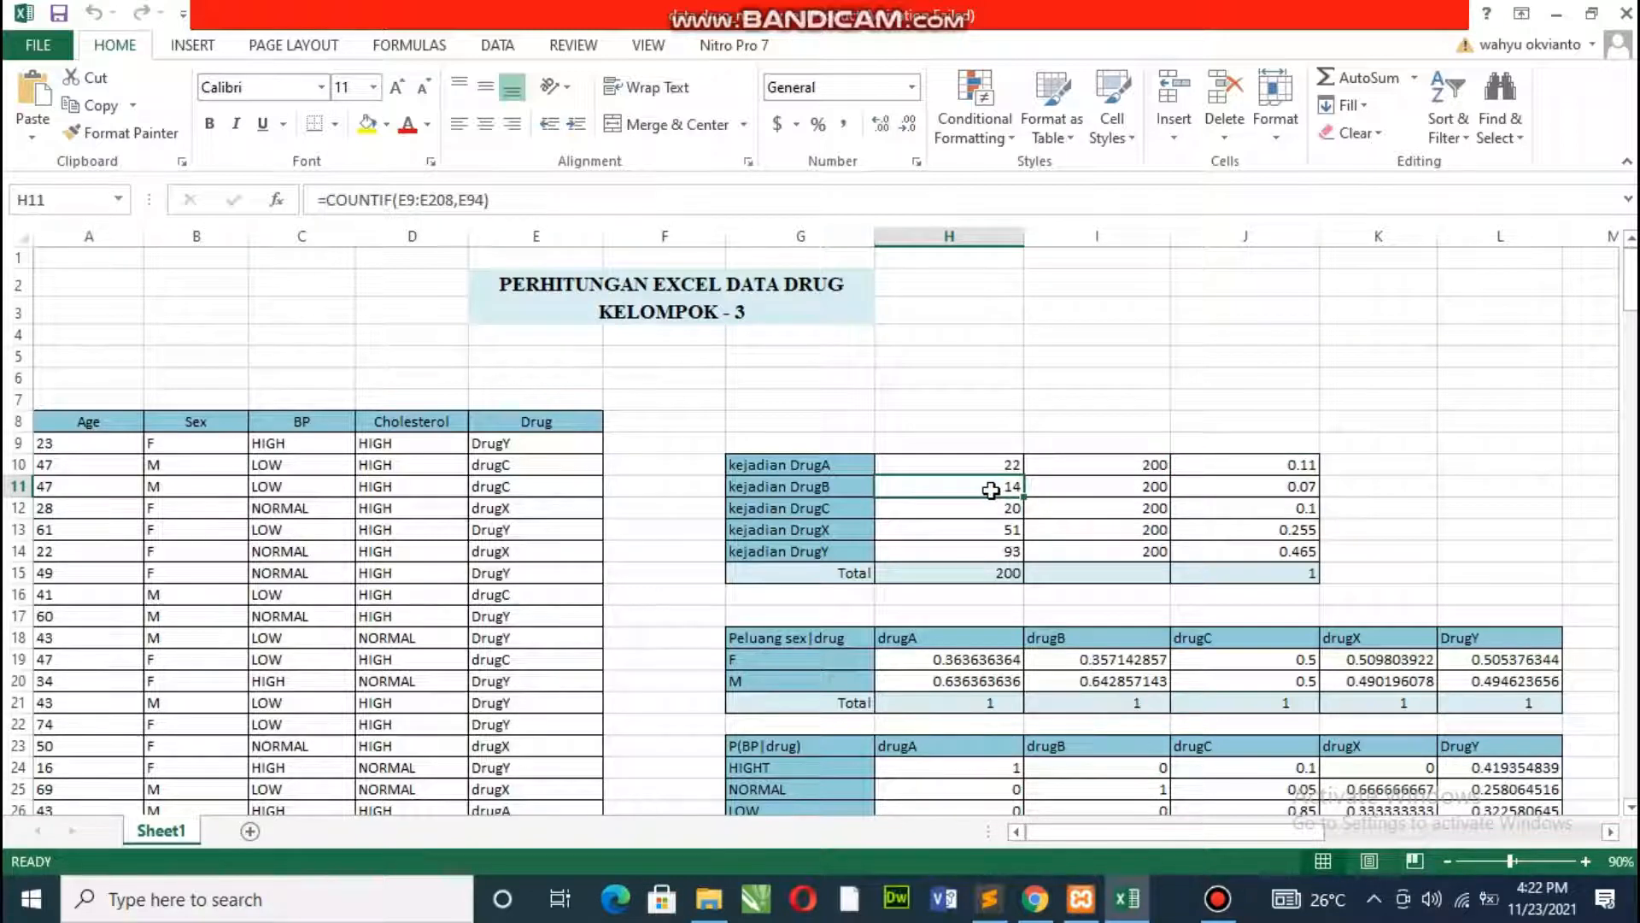
pyautogui.click(1138, 490)
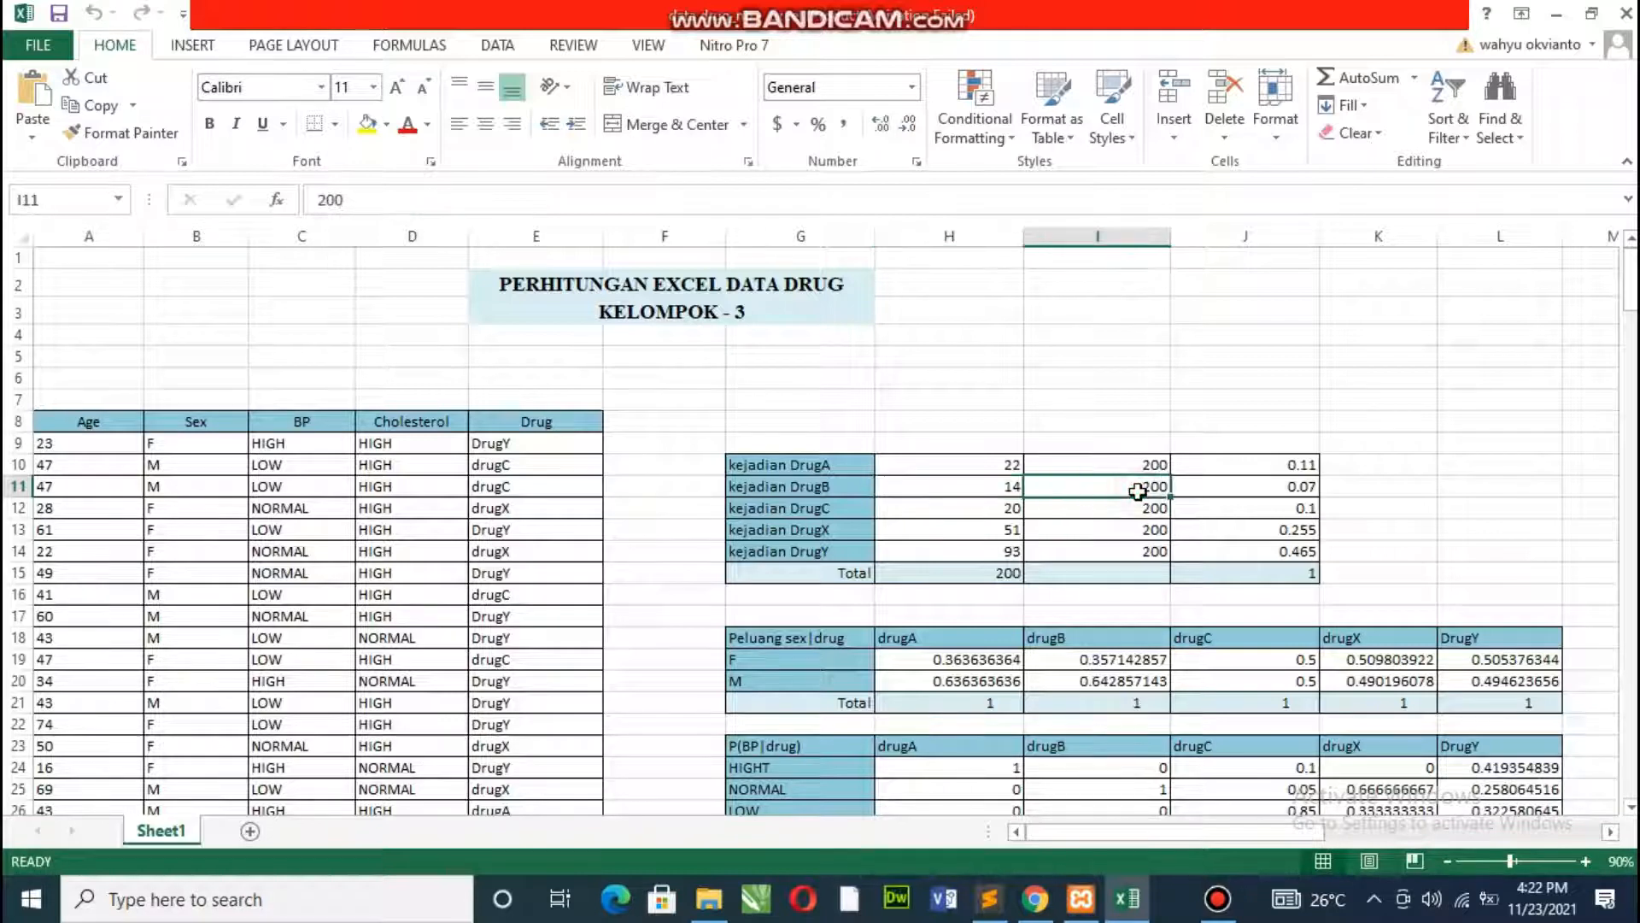
pyautogui.click(1270, 492)
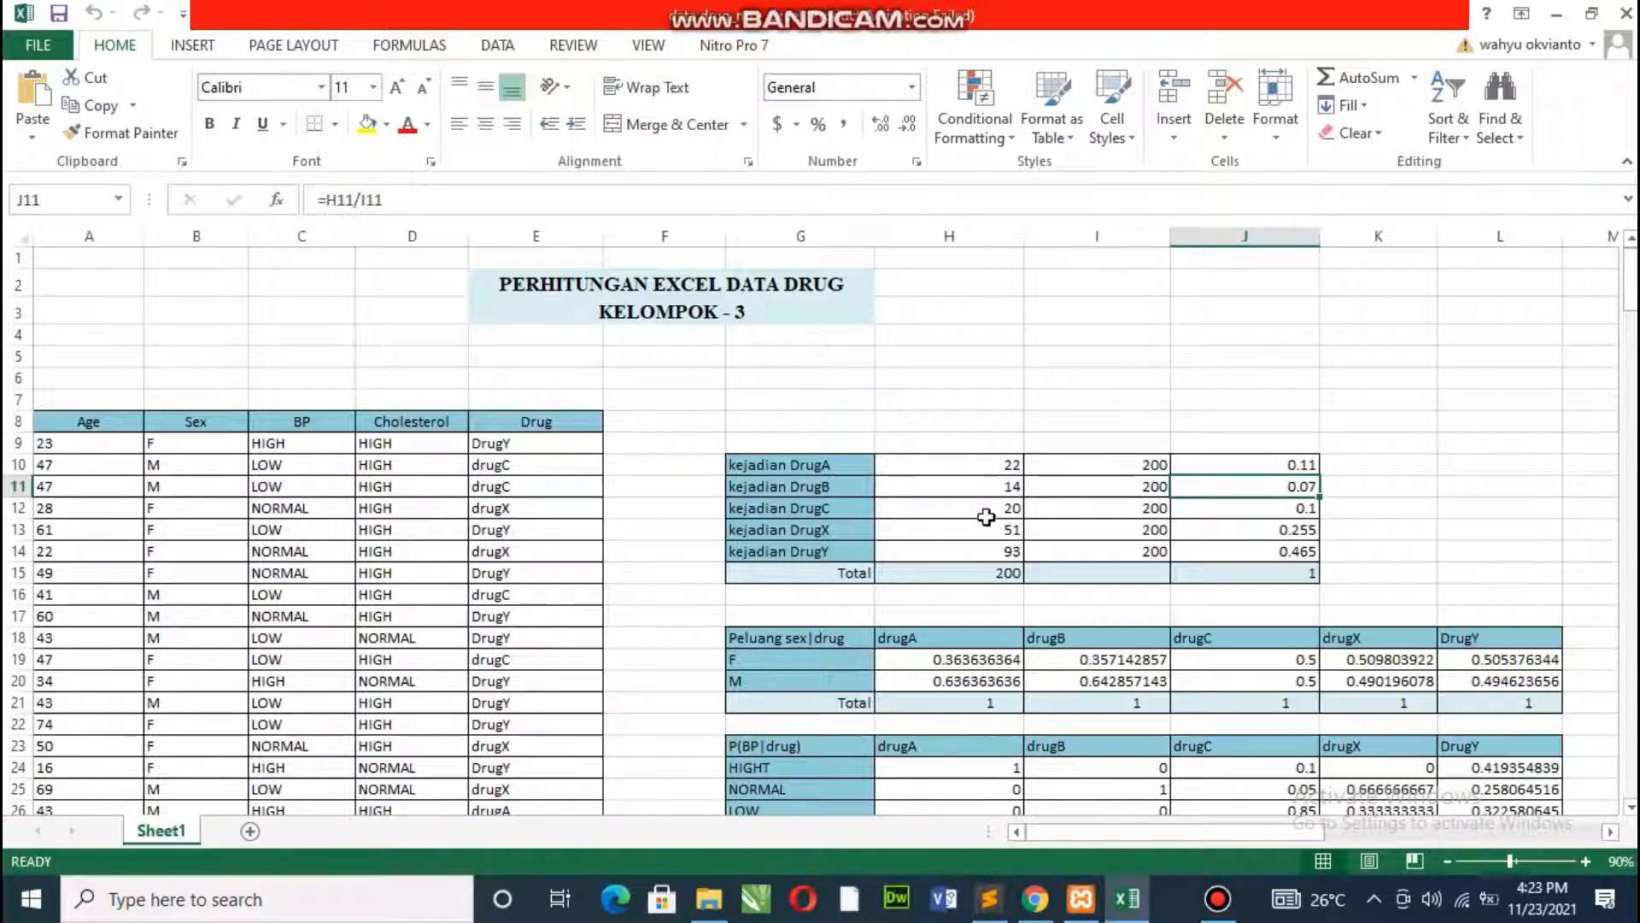
# Examine the COUNTIF counts and probability formulas for kejadian DrugC, DrugX and DrugY in rows 12 to 14
pyautogui.click(1007, 512)
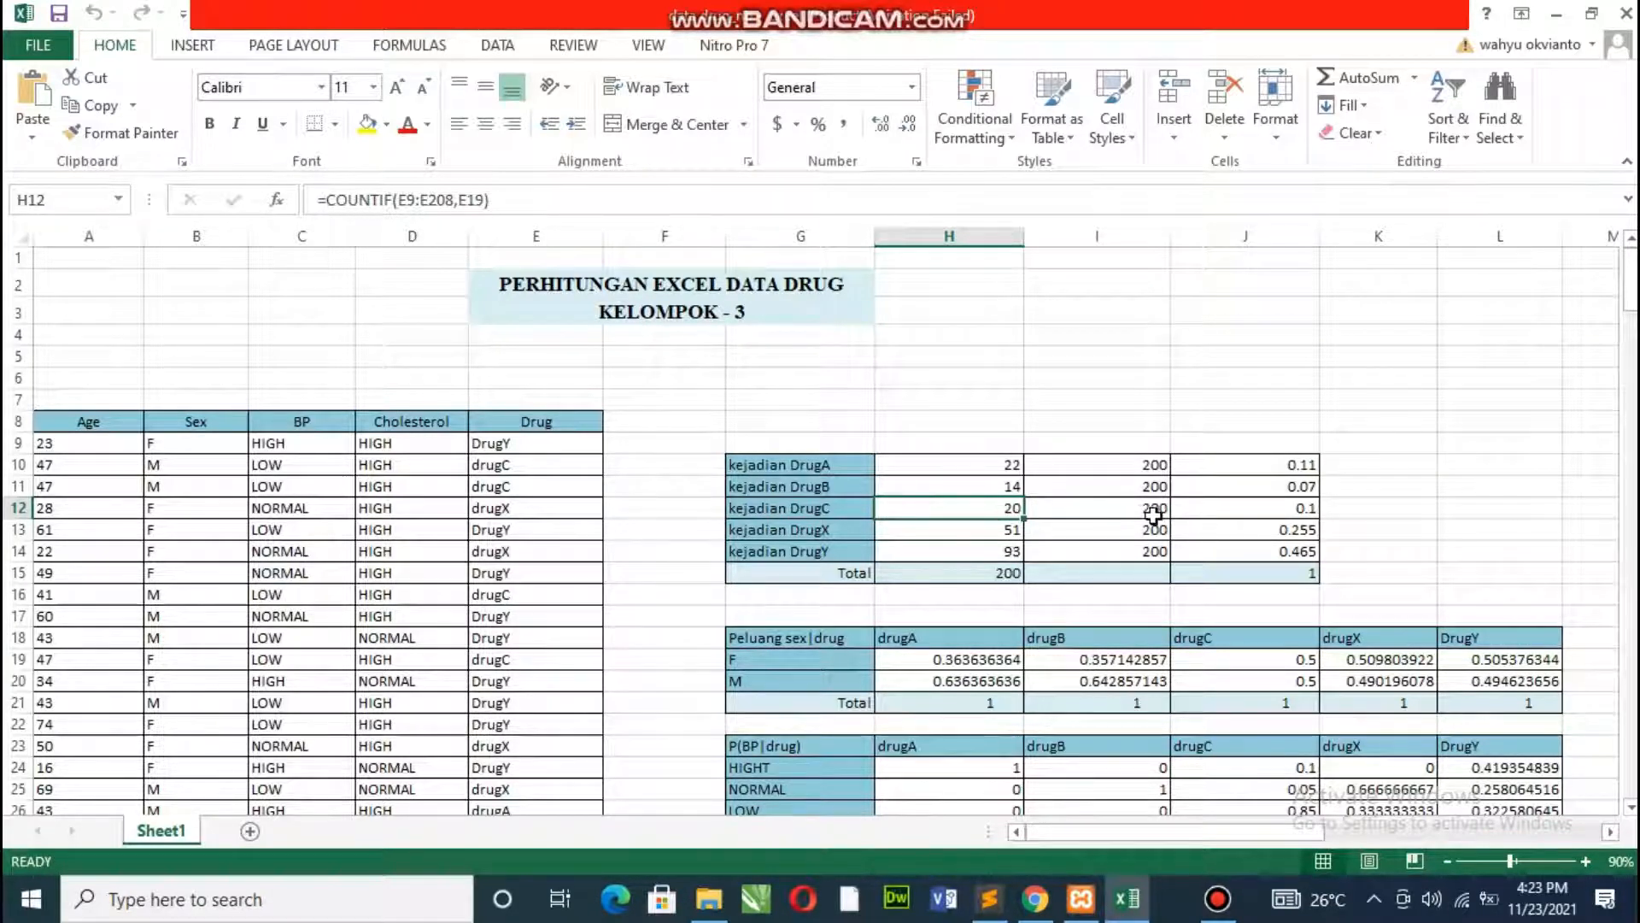
pyautogui.click(1294, 513)
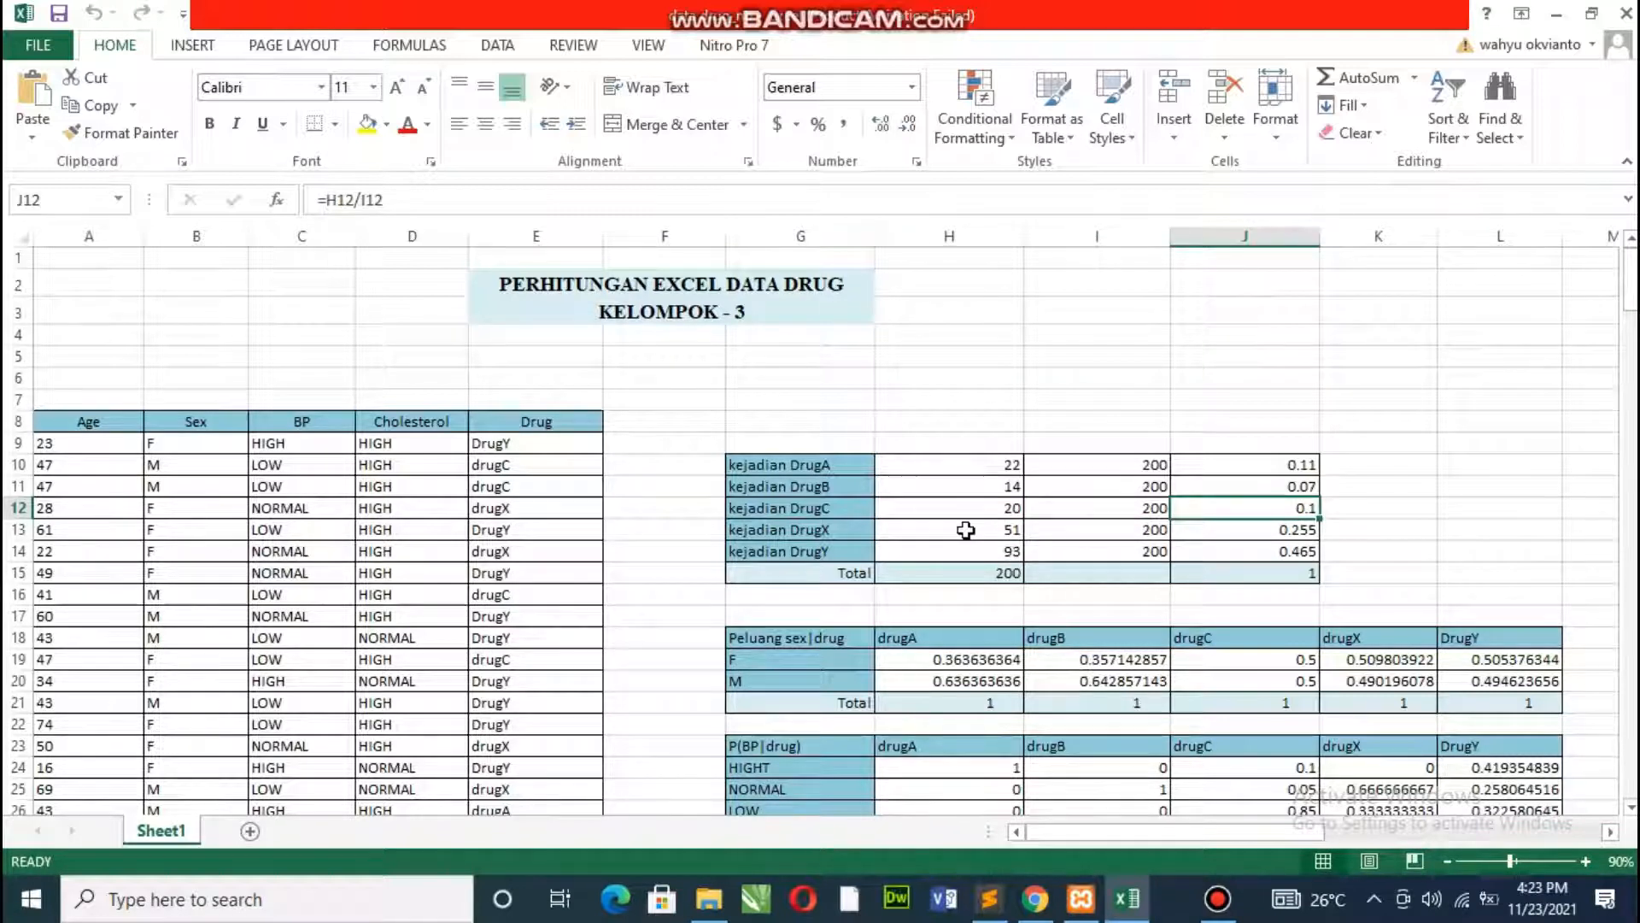
pyautogui.click(996, 530)
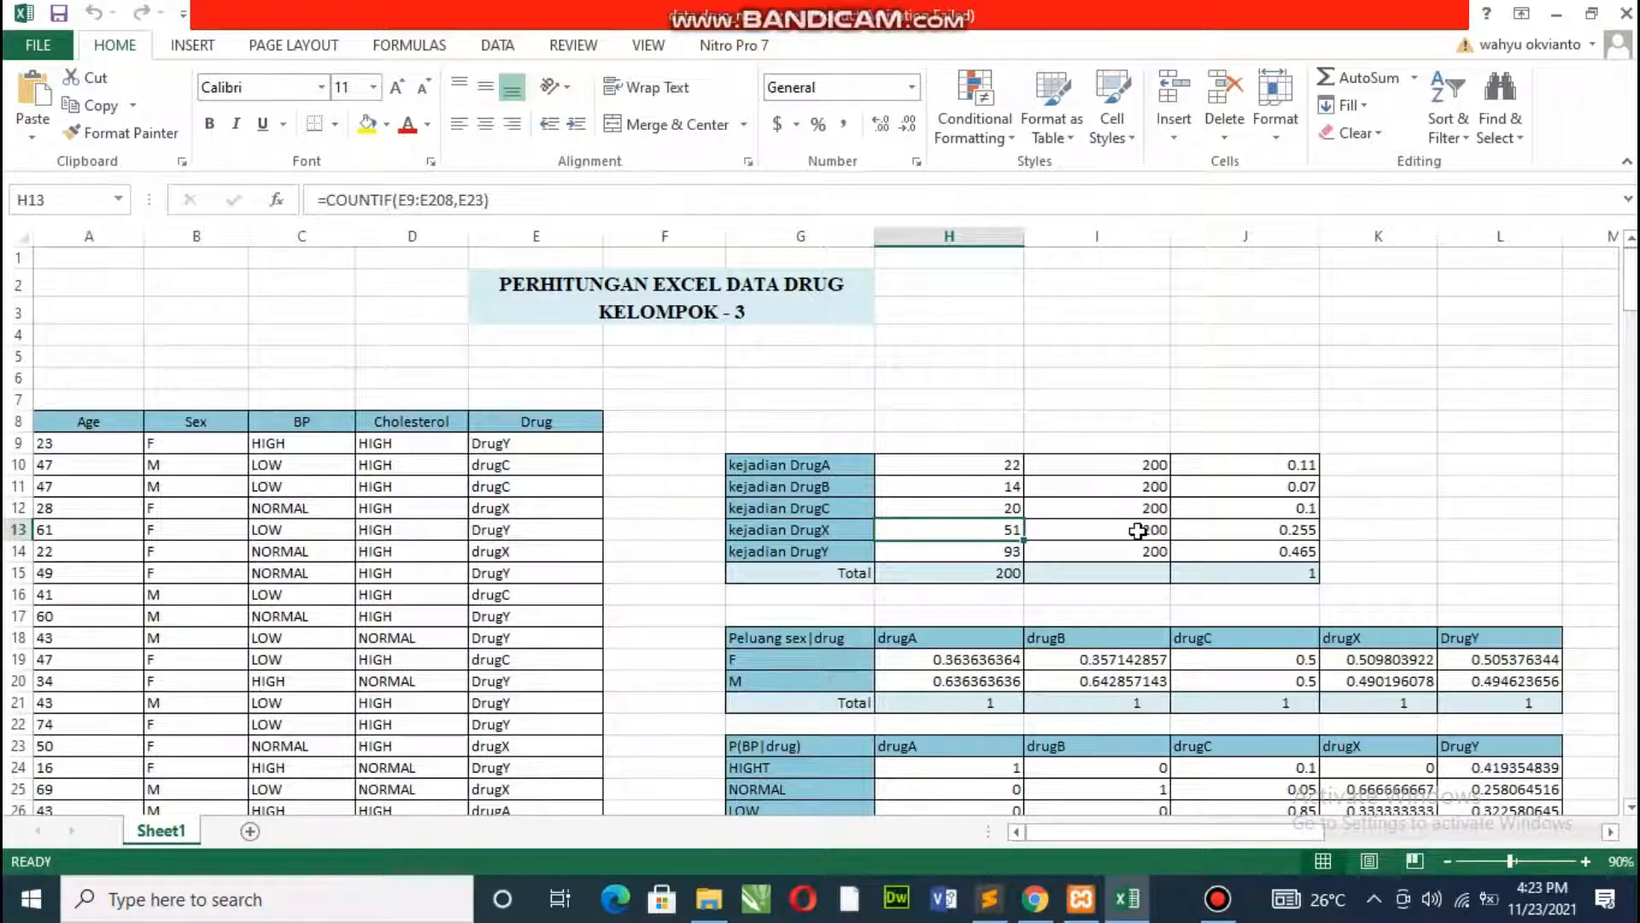
pyautogui.click(1248, 533)
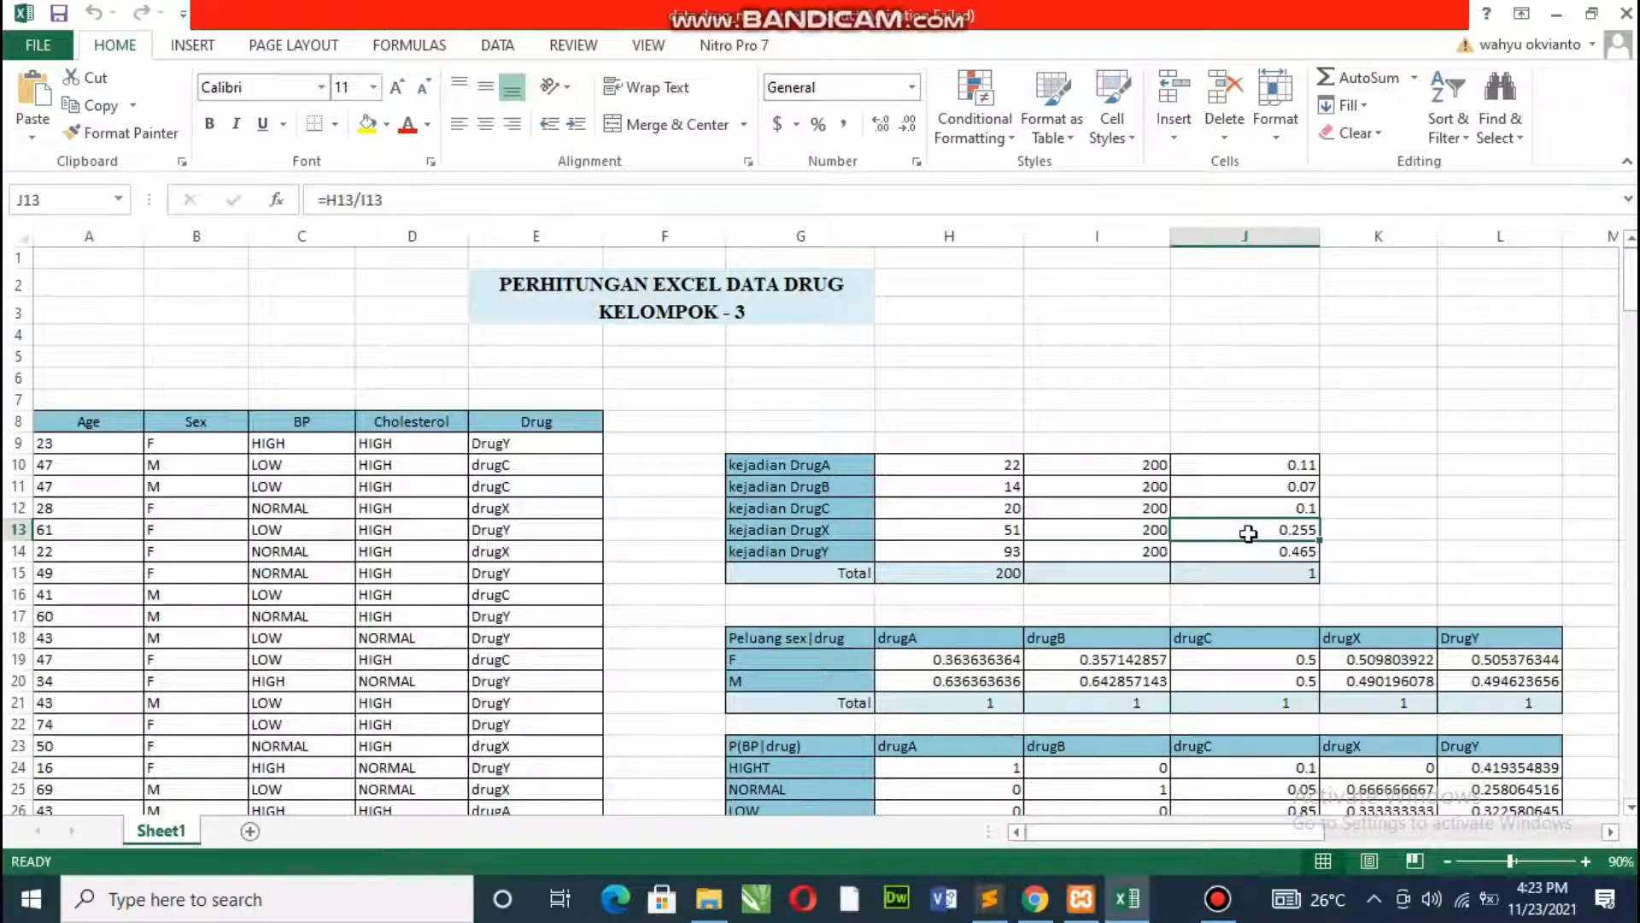
pyautogui.click(971, 556)
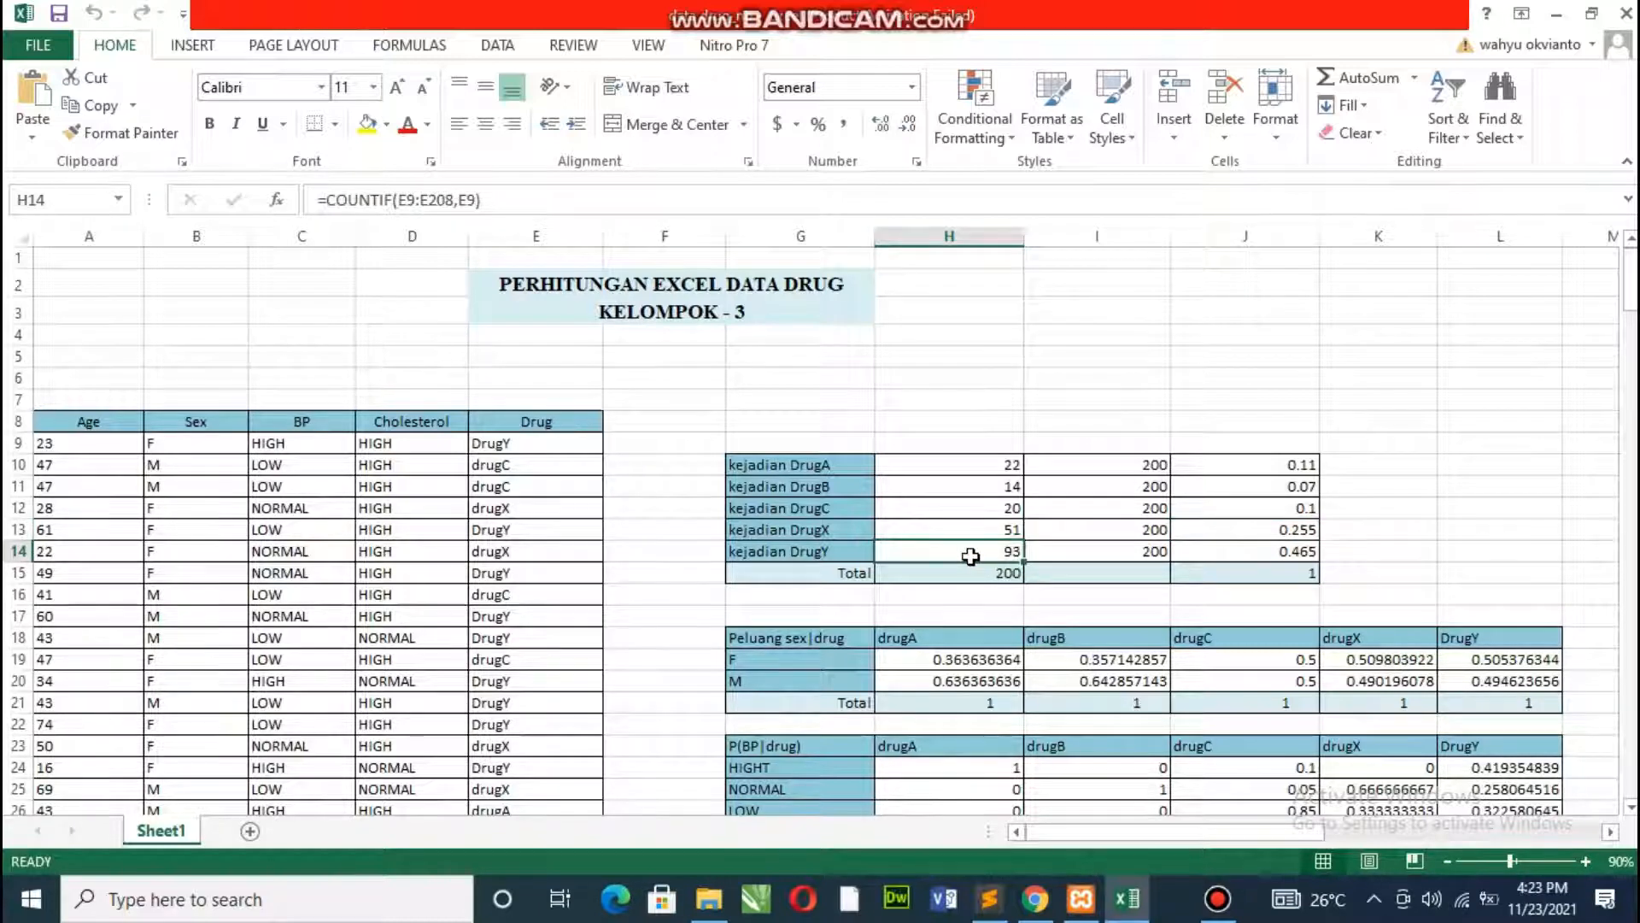
pyautogui.click(1126, 552)
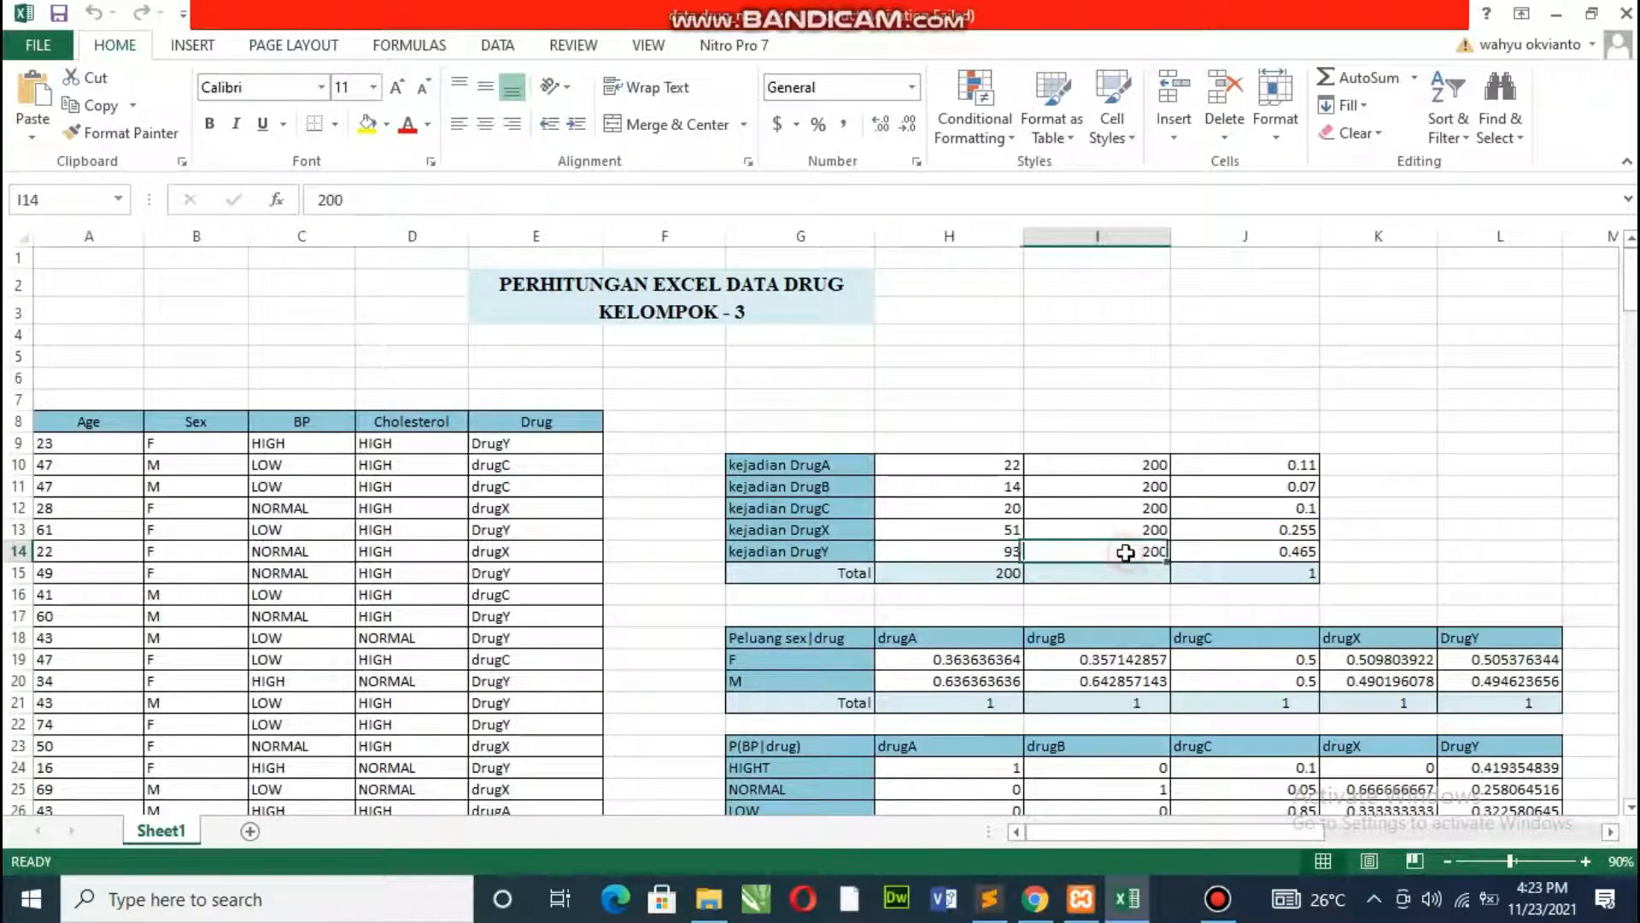
pyautogui.click(1252, 553)
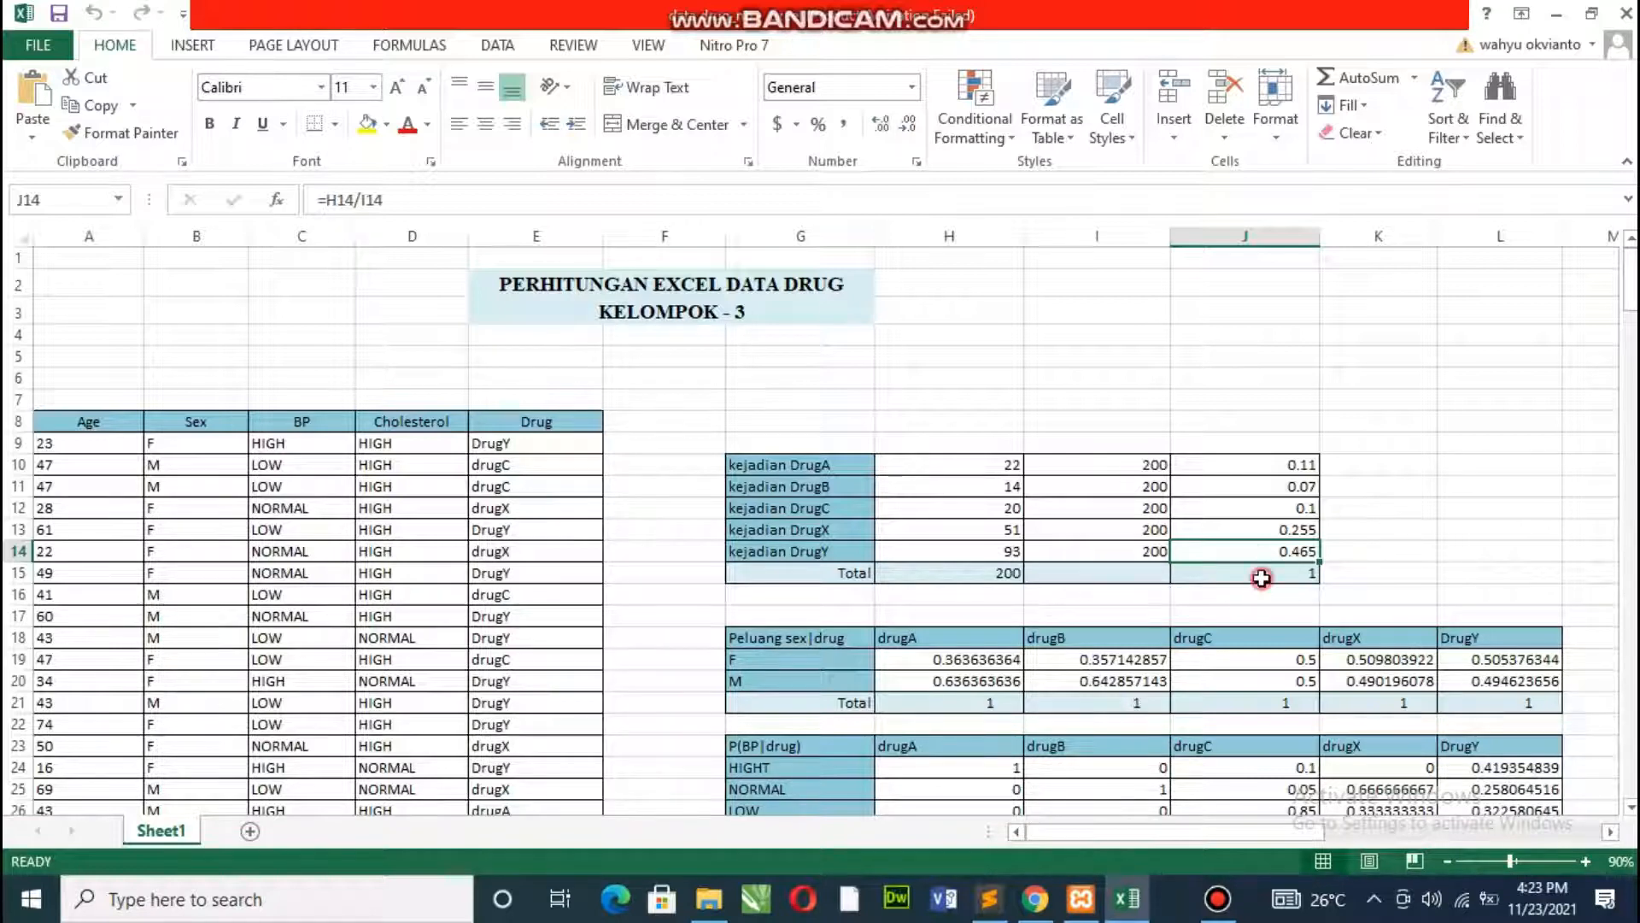
# Check the probability total in J15 against the drug probabilities it sums in J10:J14
pyautogui.click(1261, 578)
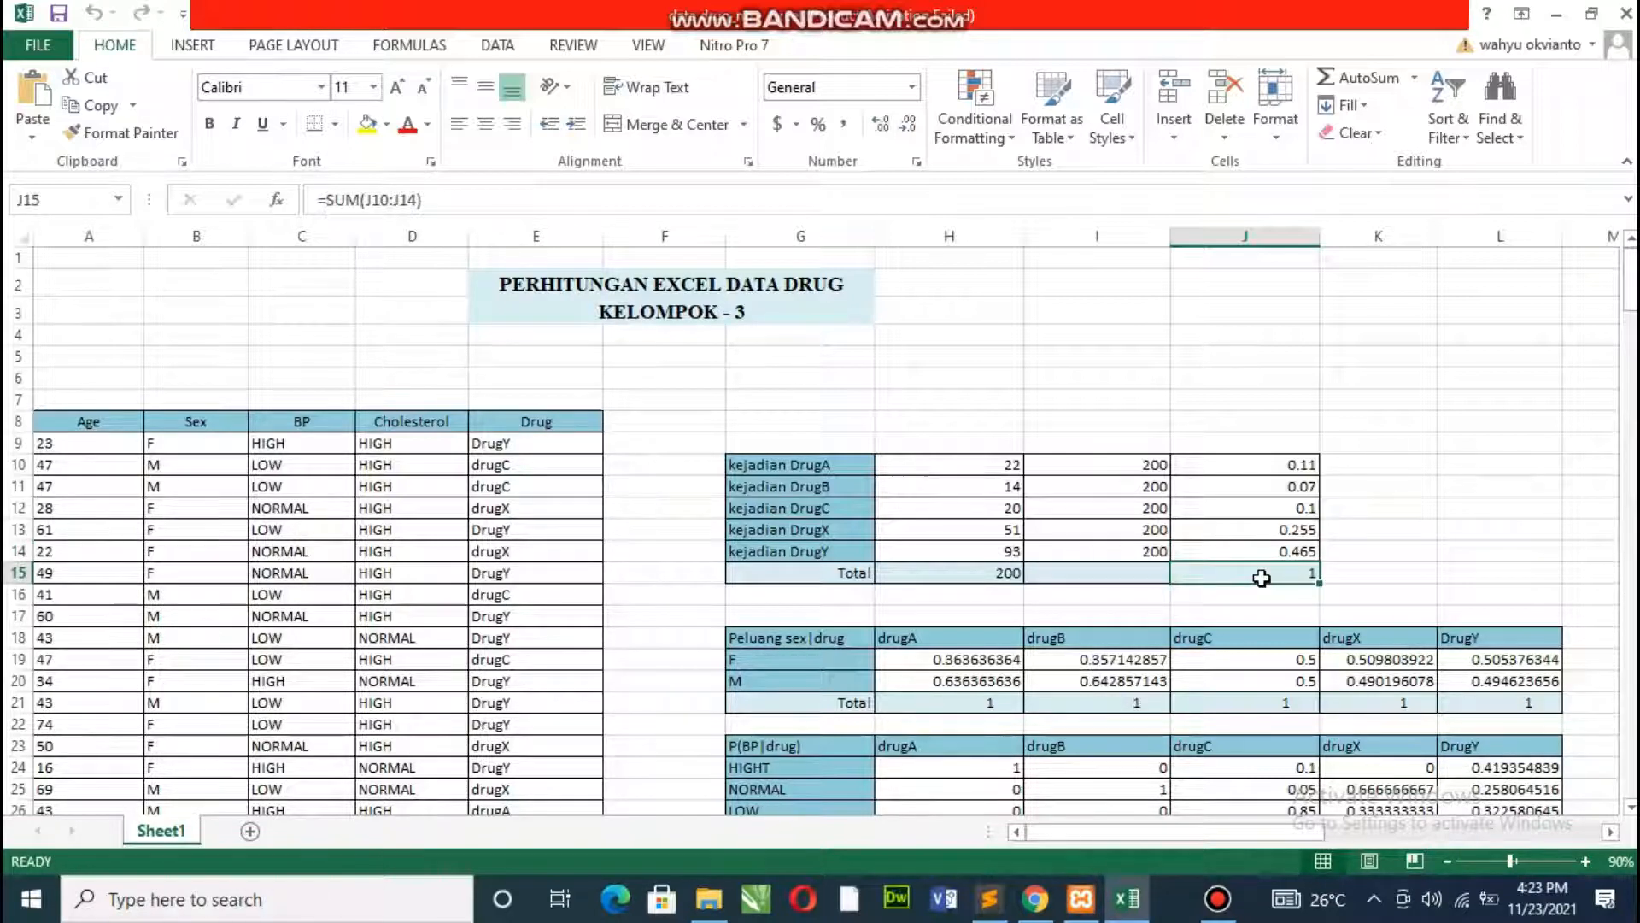
pyautogui.click(1282, 466)
pyautogui.moveTo(1283, 466); pyautogui.dragTo(1285, 553)
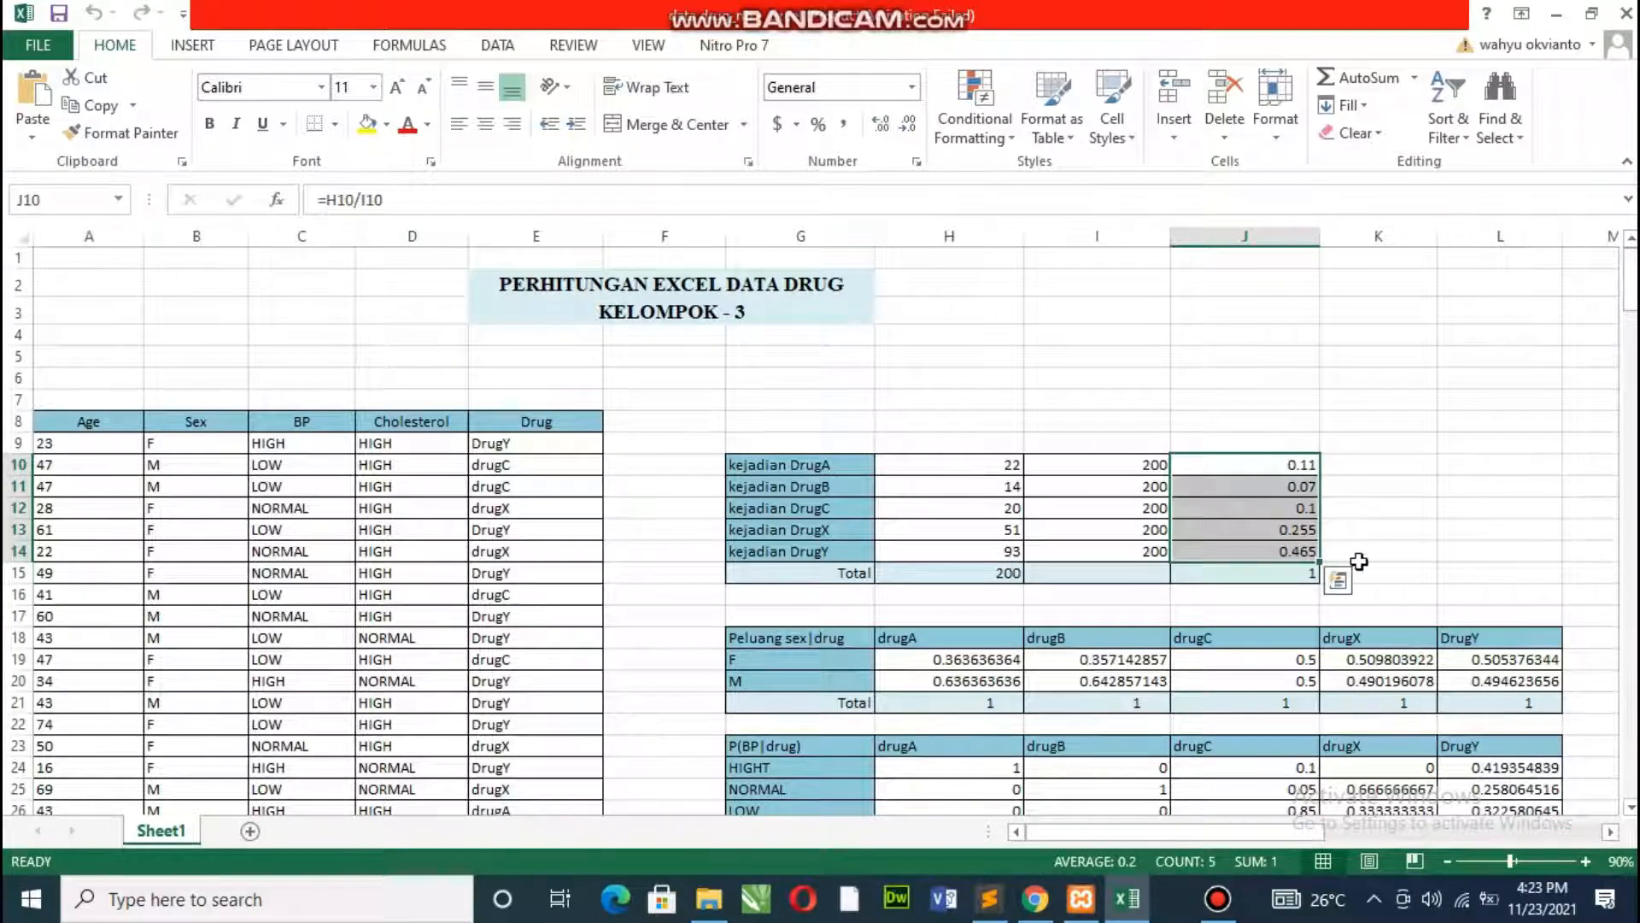
pyautogui.click(1385, 555)
pyautogui.click(1296, 573)
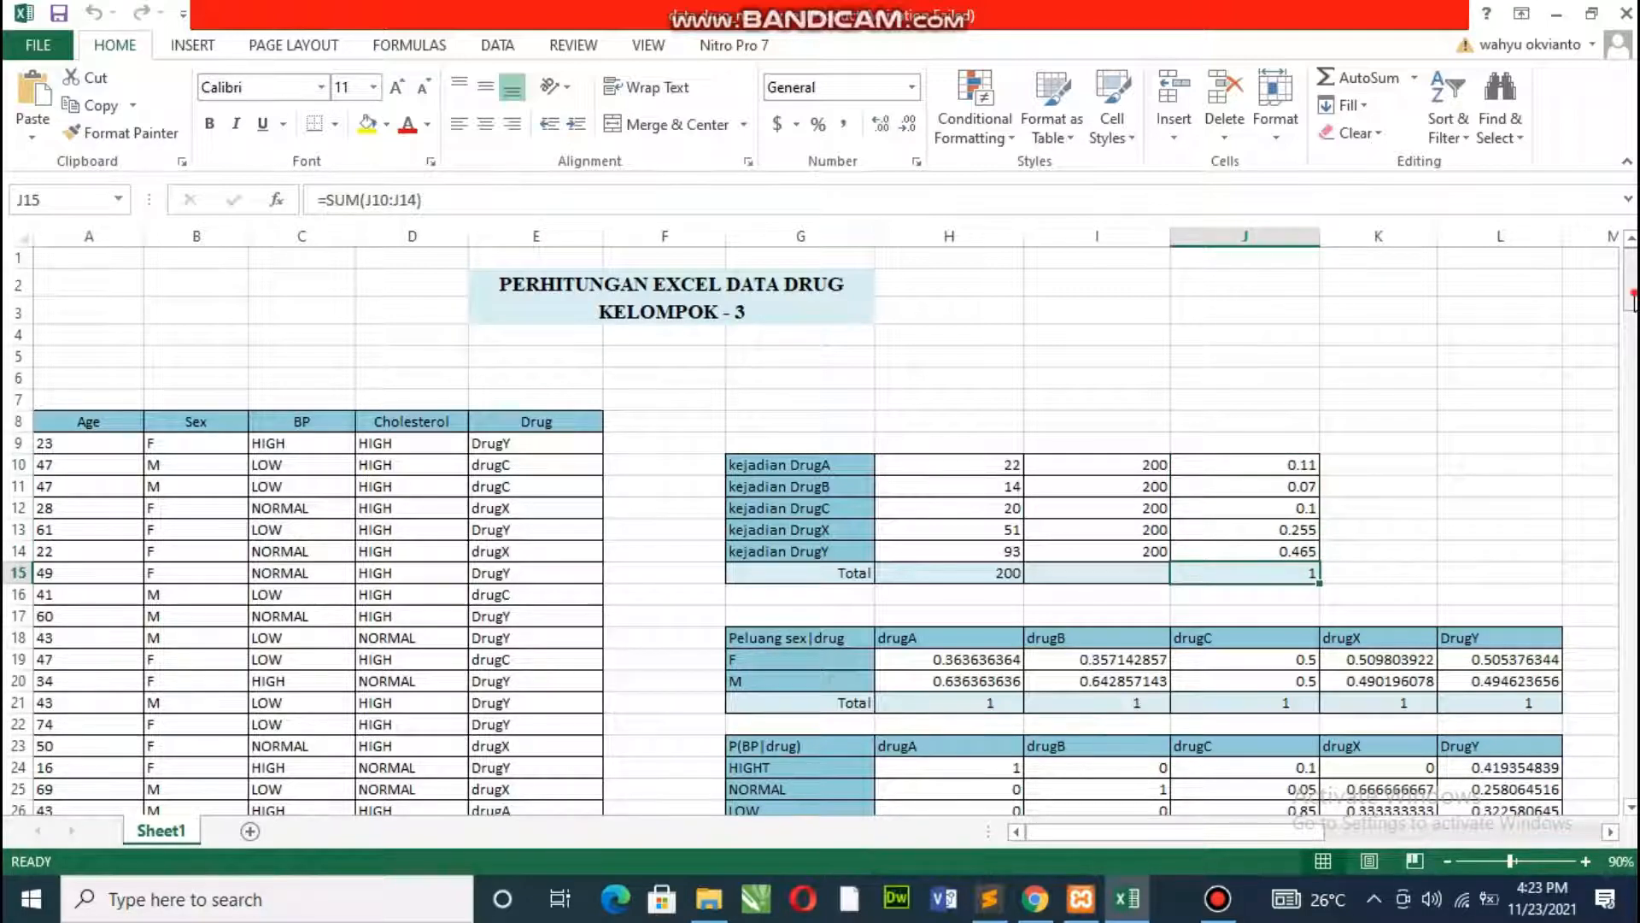
# Examine the drugA COUNTIFS formulas for F and M in the Peluang sex|drug table against the Sex data column
pyautogui.moveTo(1631, 291); pyautogui.dragTo(1630, 321)
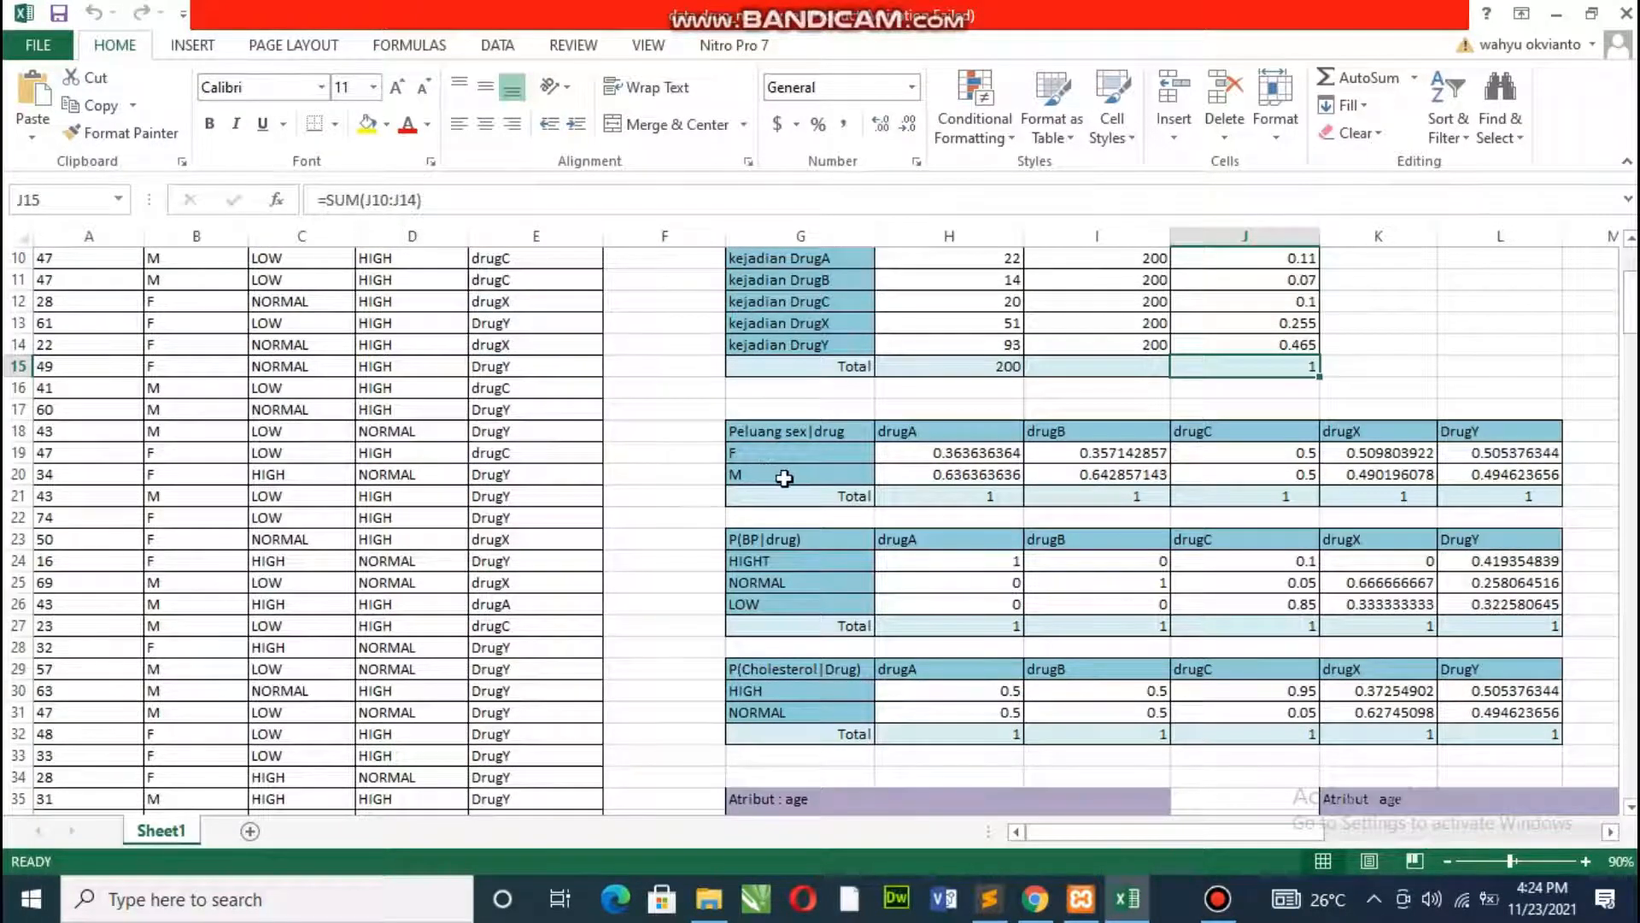
pyautogui.click(943, 452)
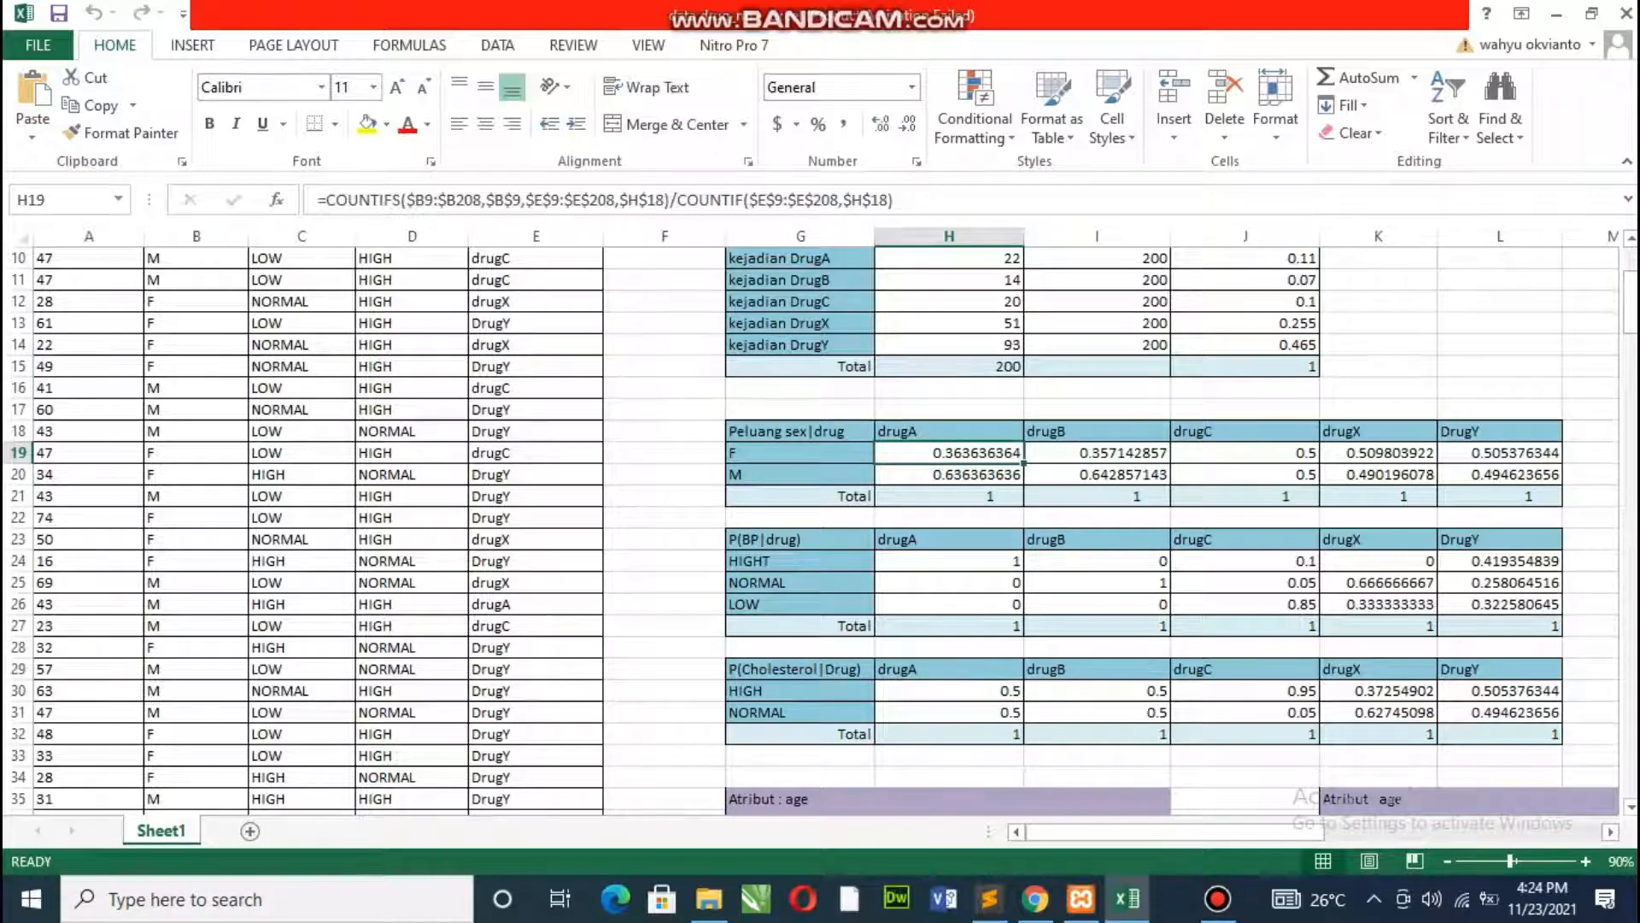
pyautogui.moveTo(1633, 295); pyautogui.dragTo(1633, 290)
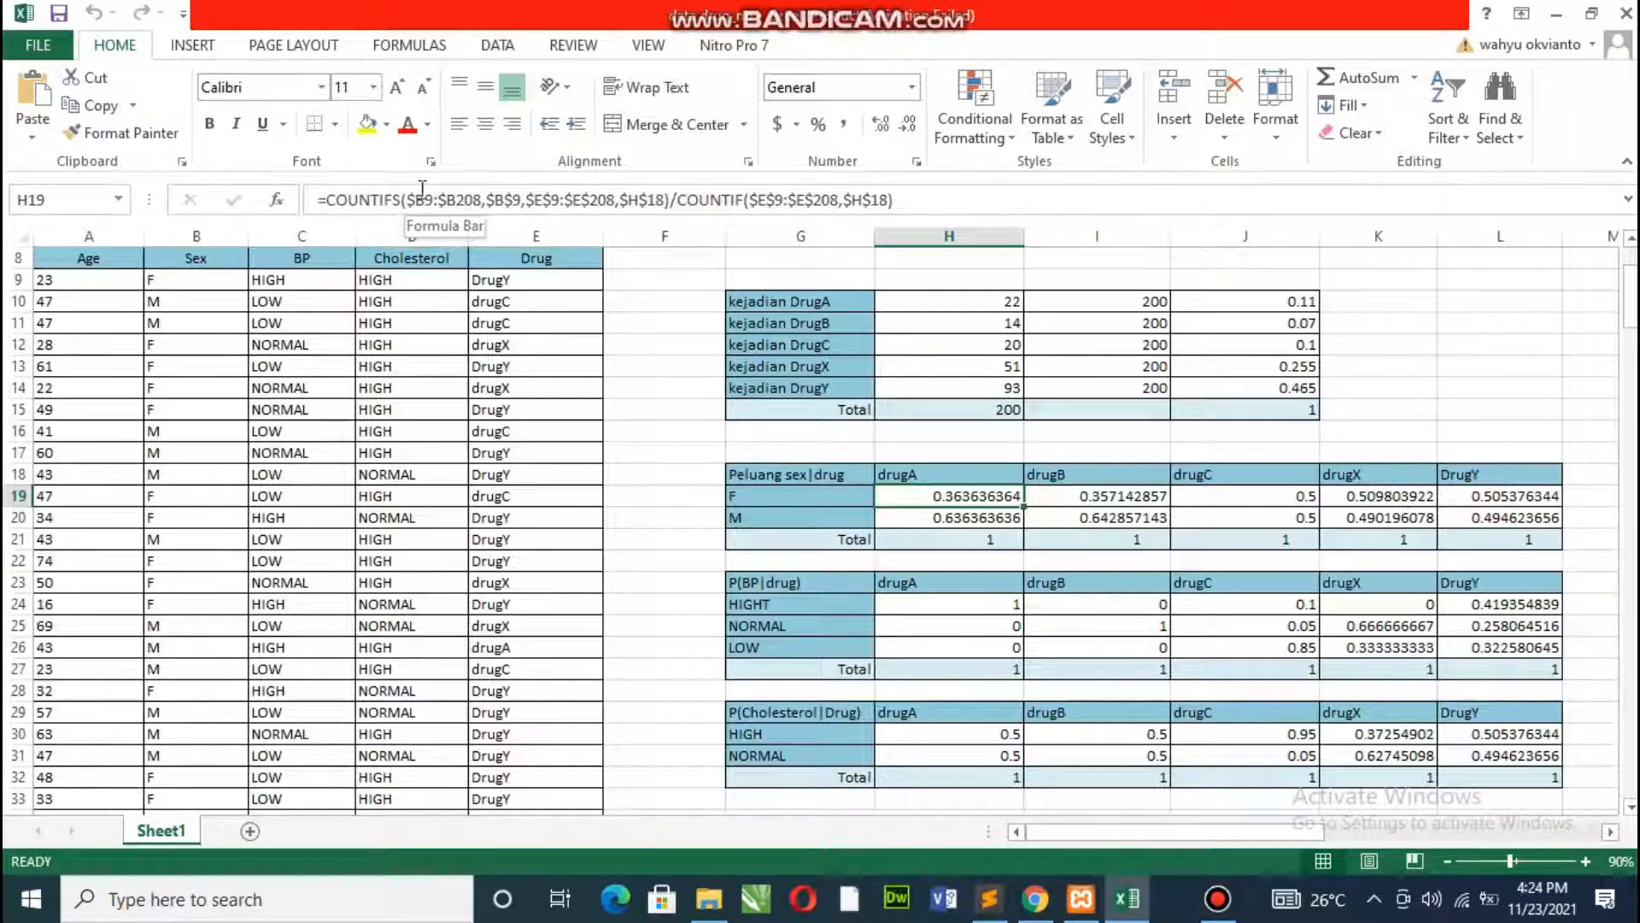
pyautogui.click(185, 285)
pyautogui.click(938, 492)
pyautogui.click(949, 520)
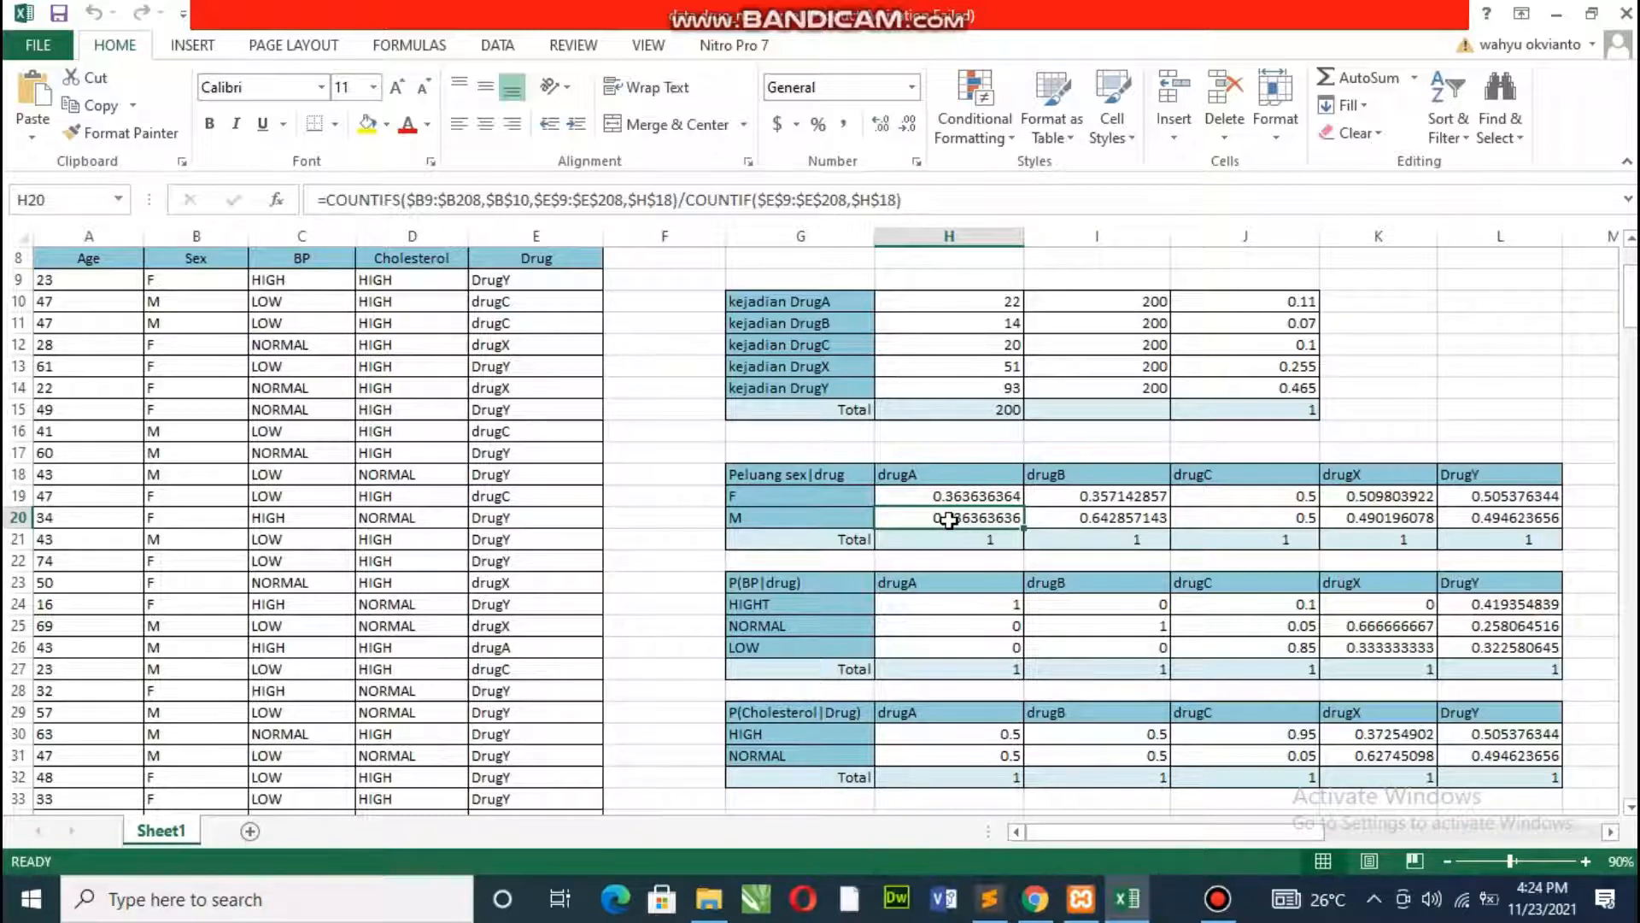
# Examine the F and M probability formulas for drugB, drugC, drugX and DrugY in the Peluang sex|drug table
pyautogui.click(1100, 498)
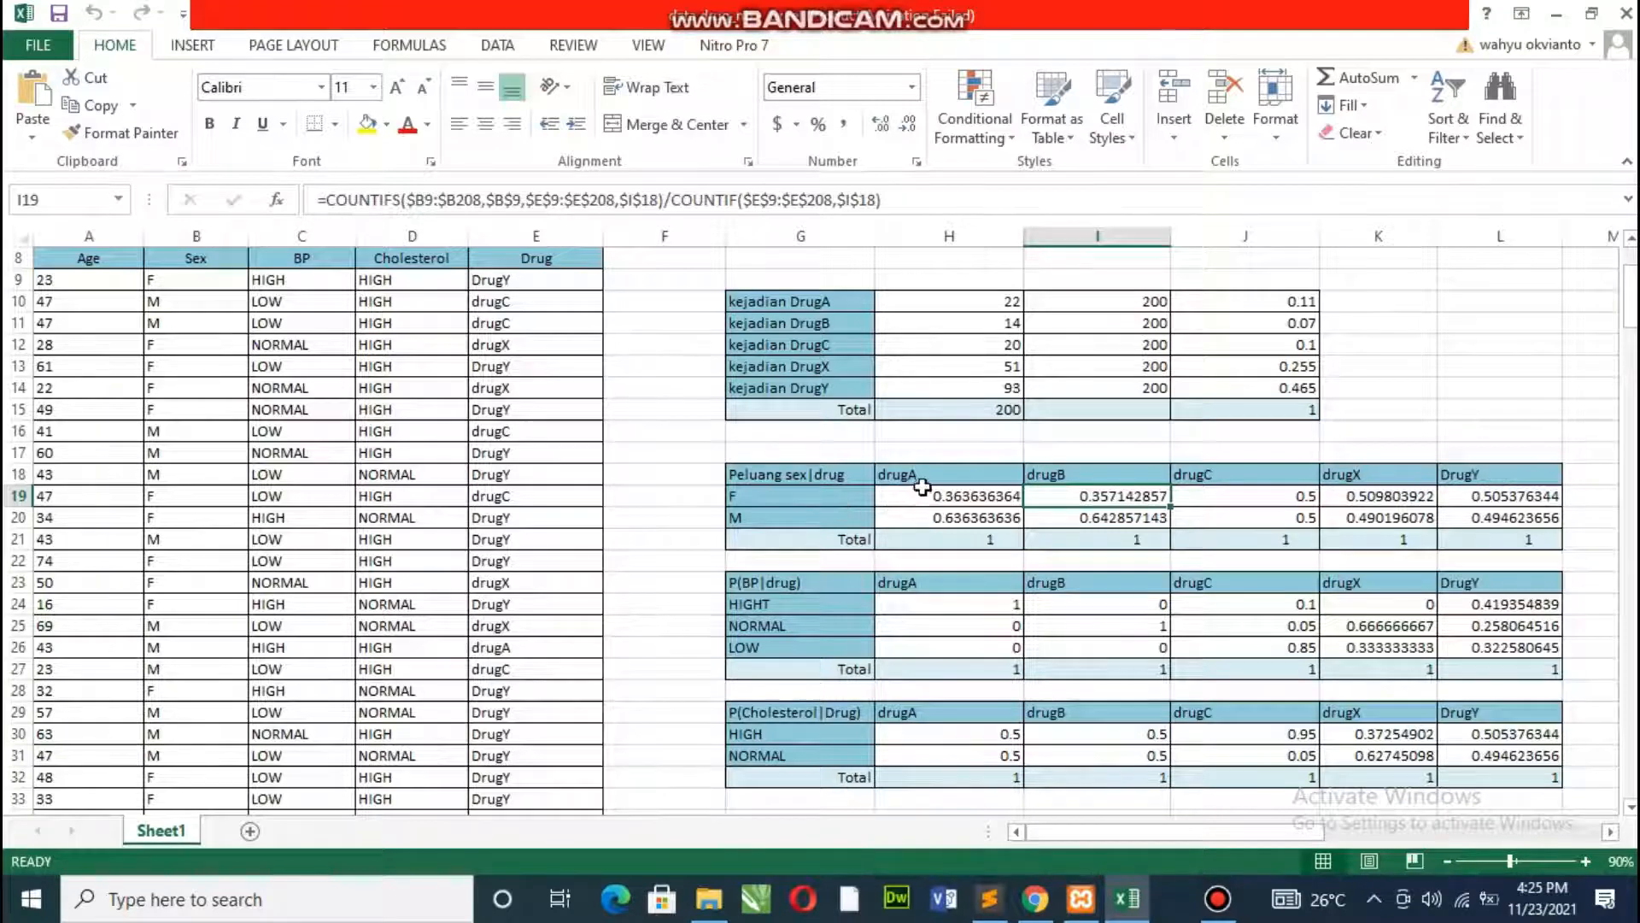
pyautogui.click(1098, 518)
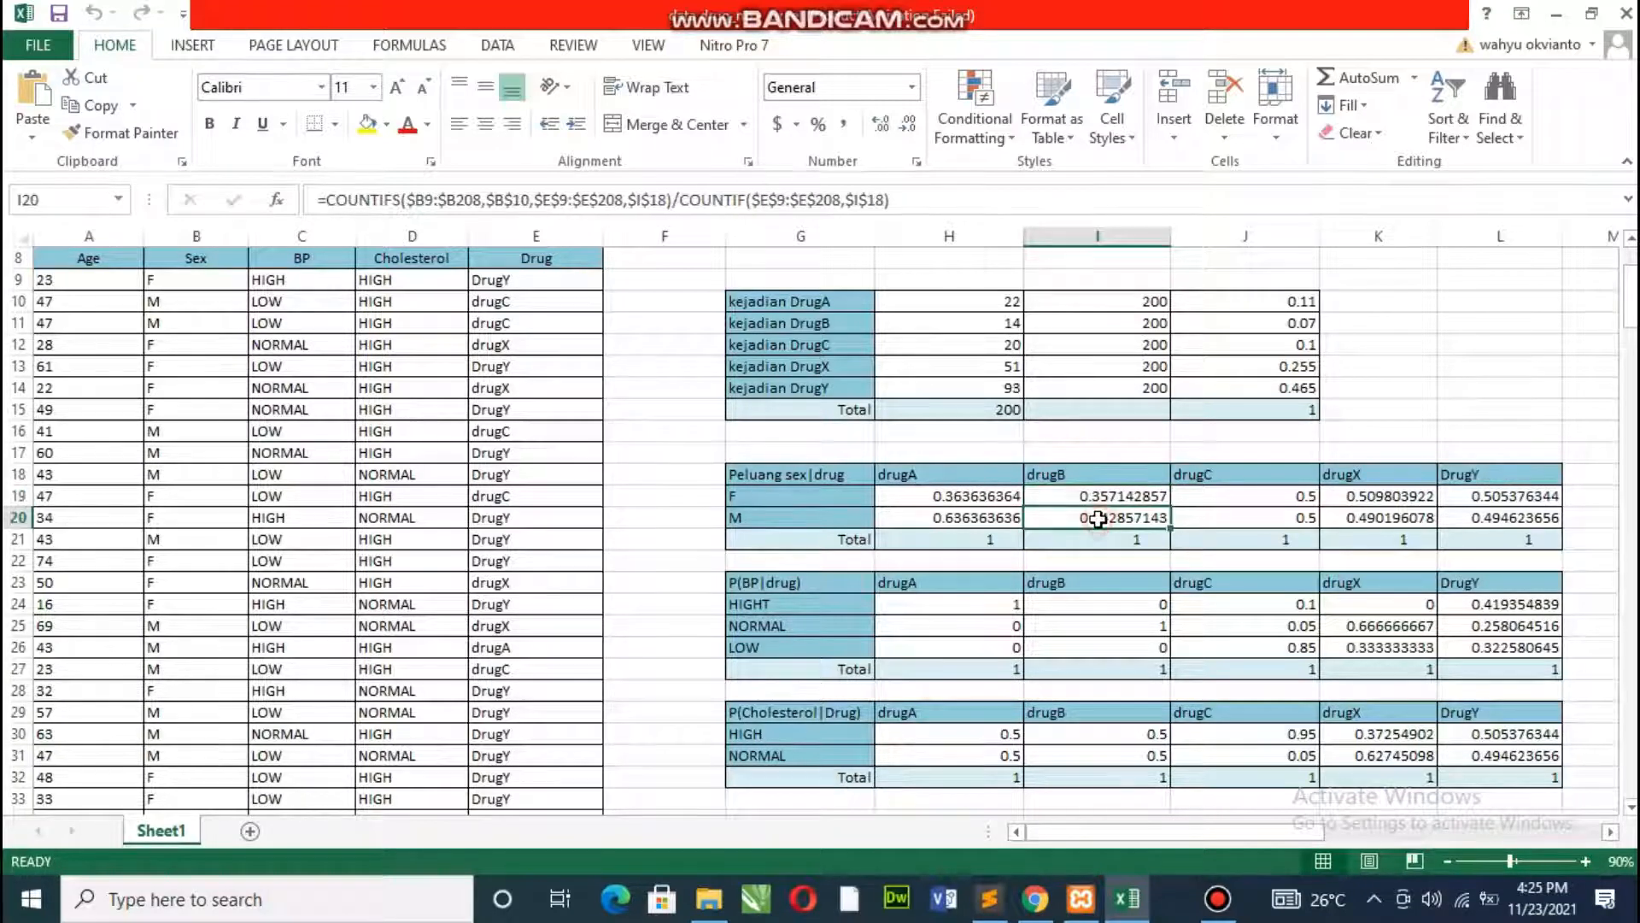
pyautogui.click(1233, 499)
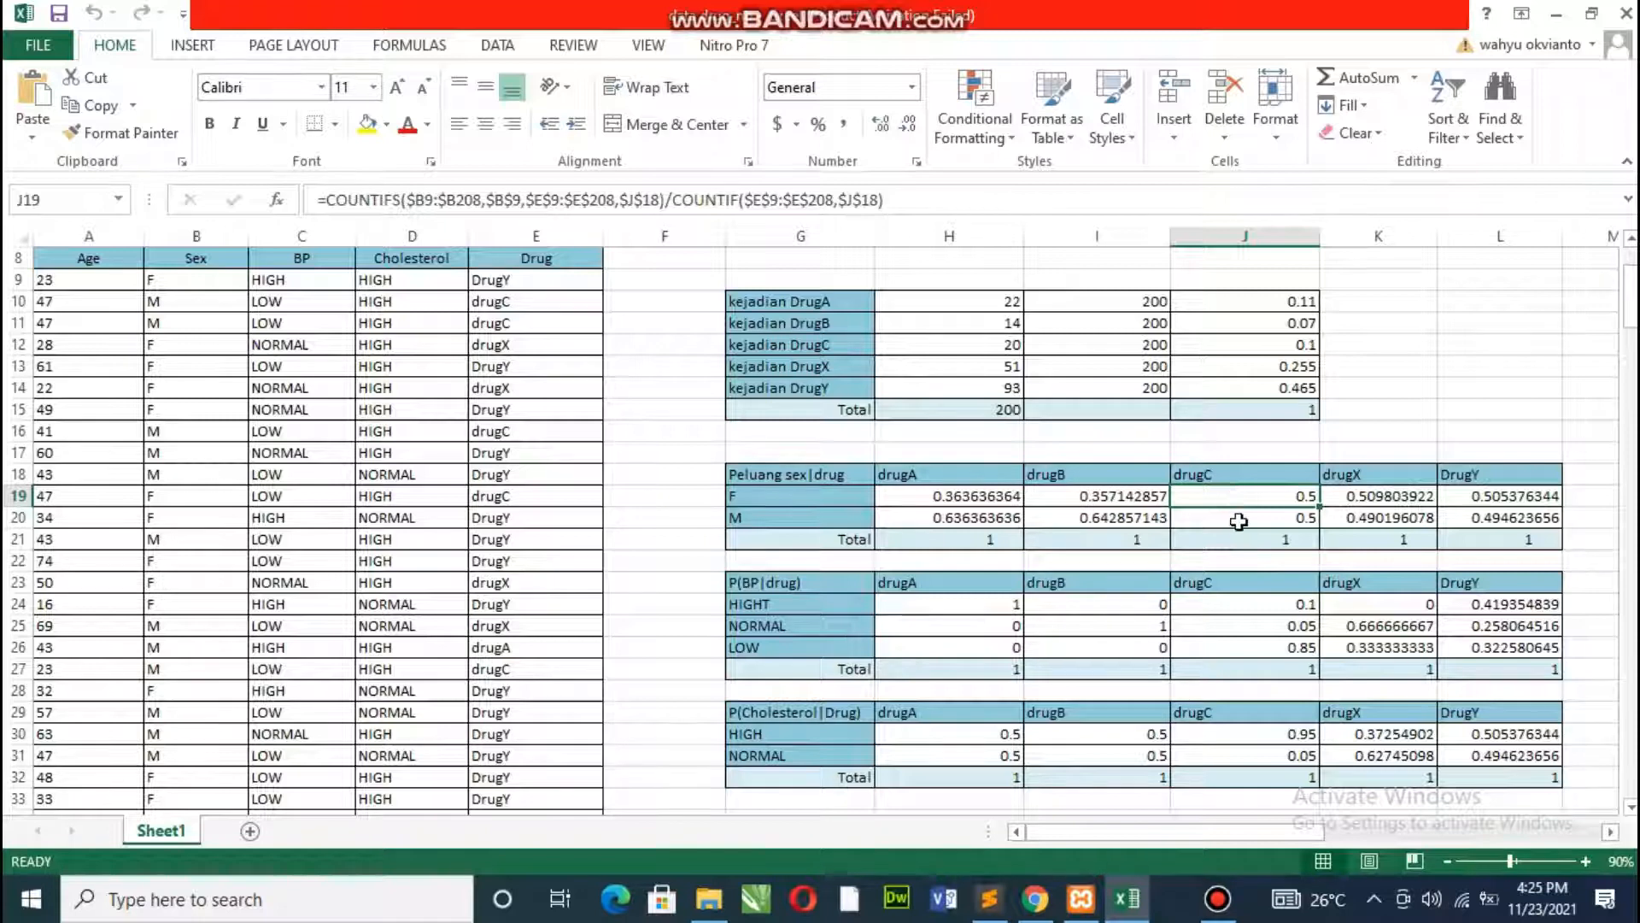
pyautogui.click(1247, 522)
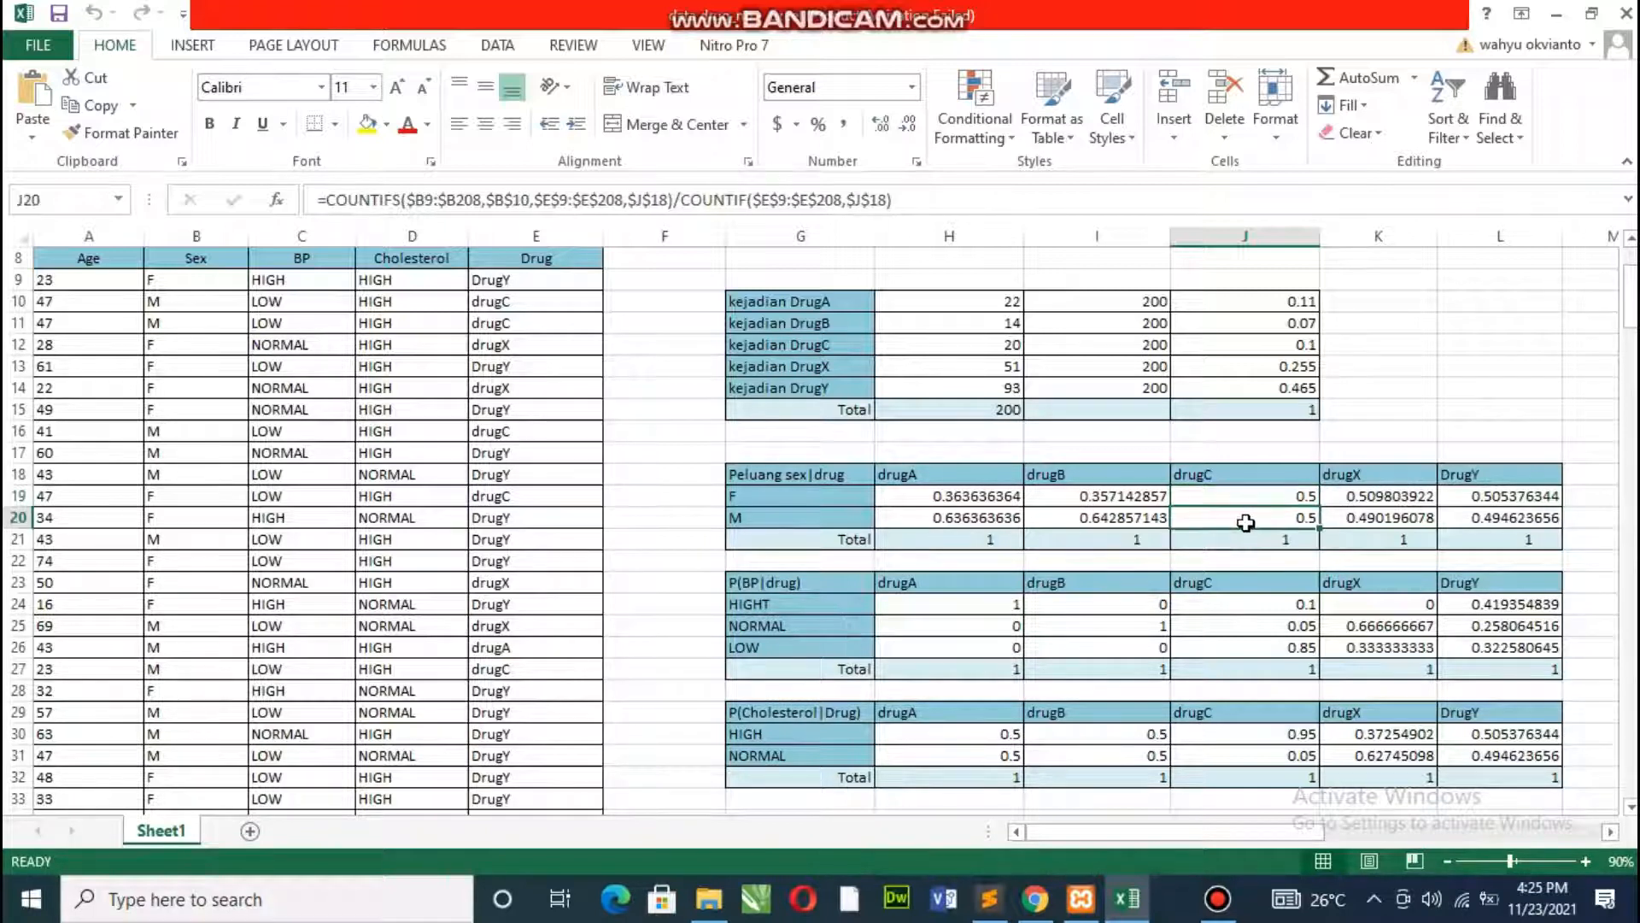
pyautogui.click(1399, 501)
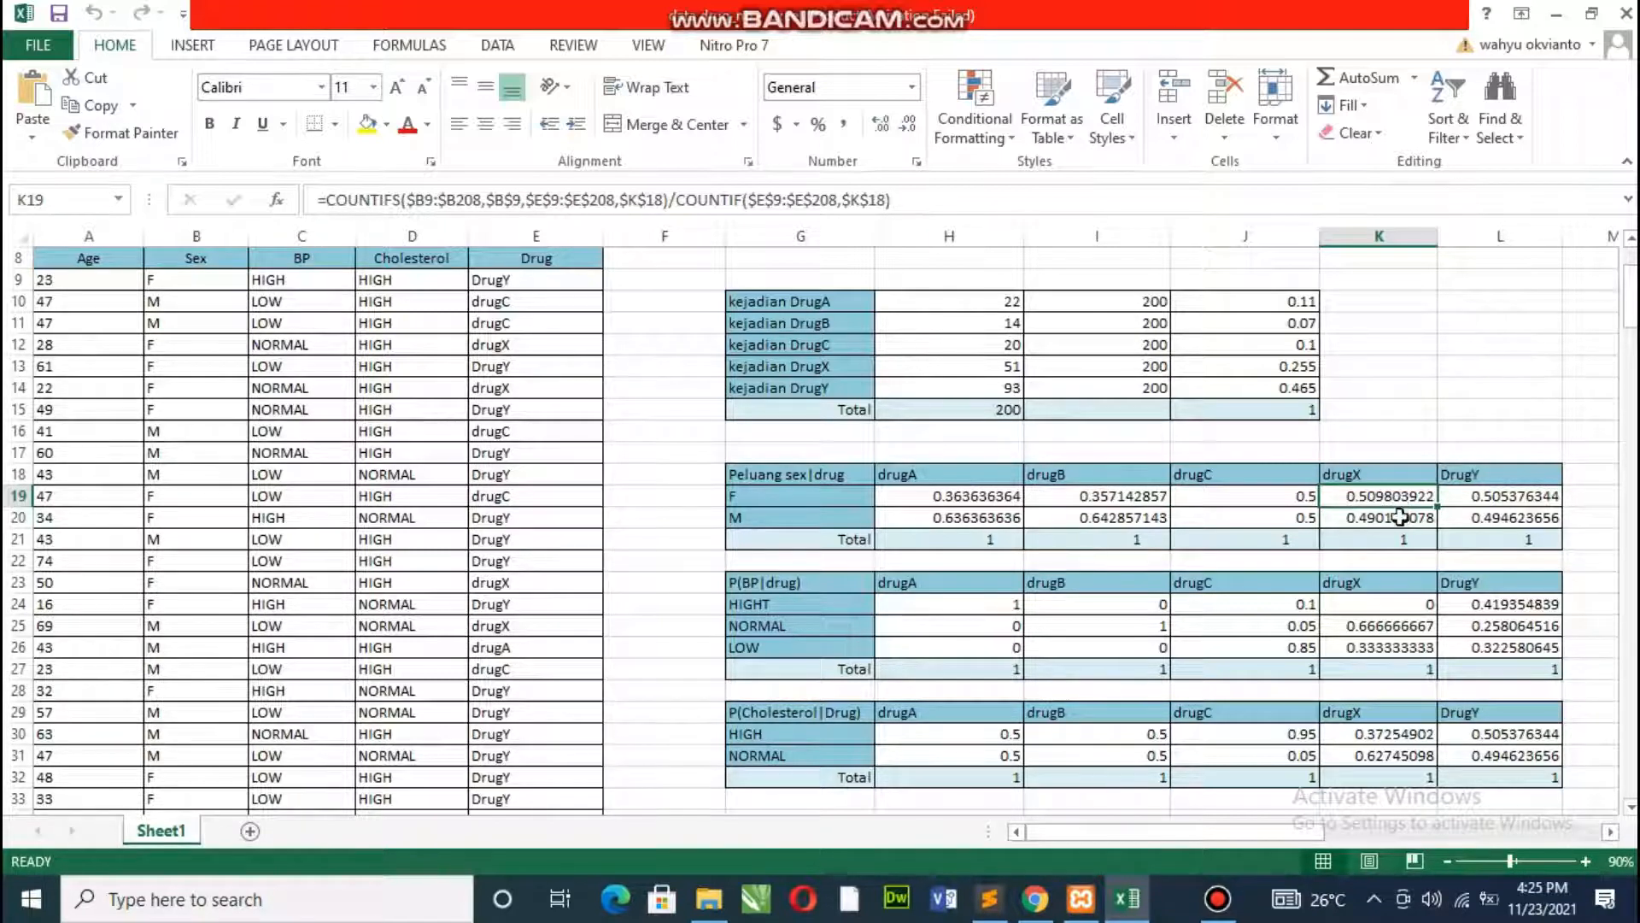
pyautogui.click(1401, 523)
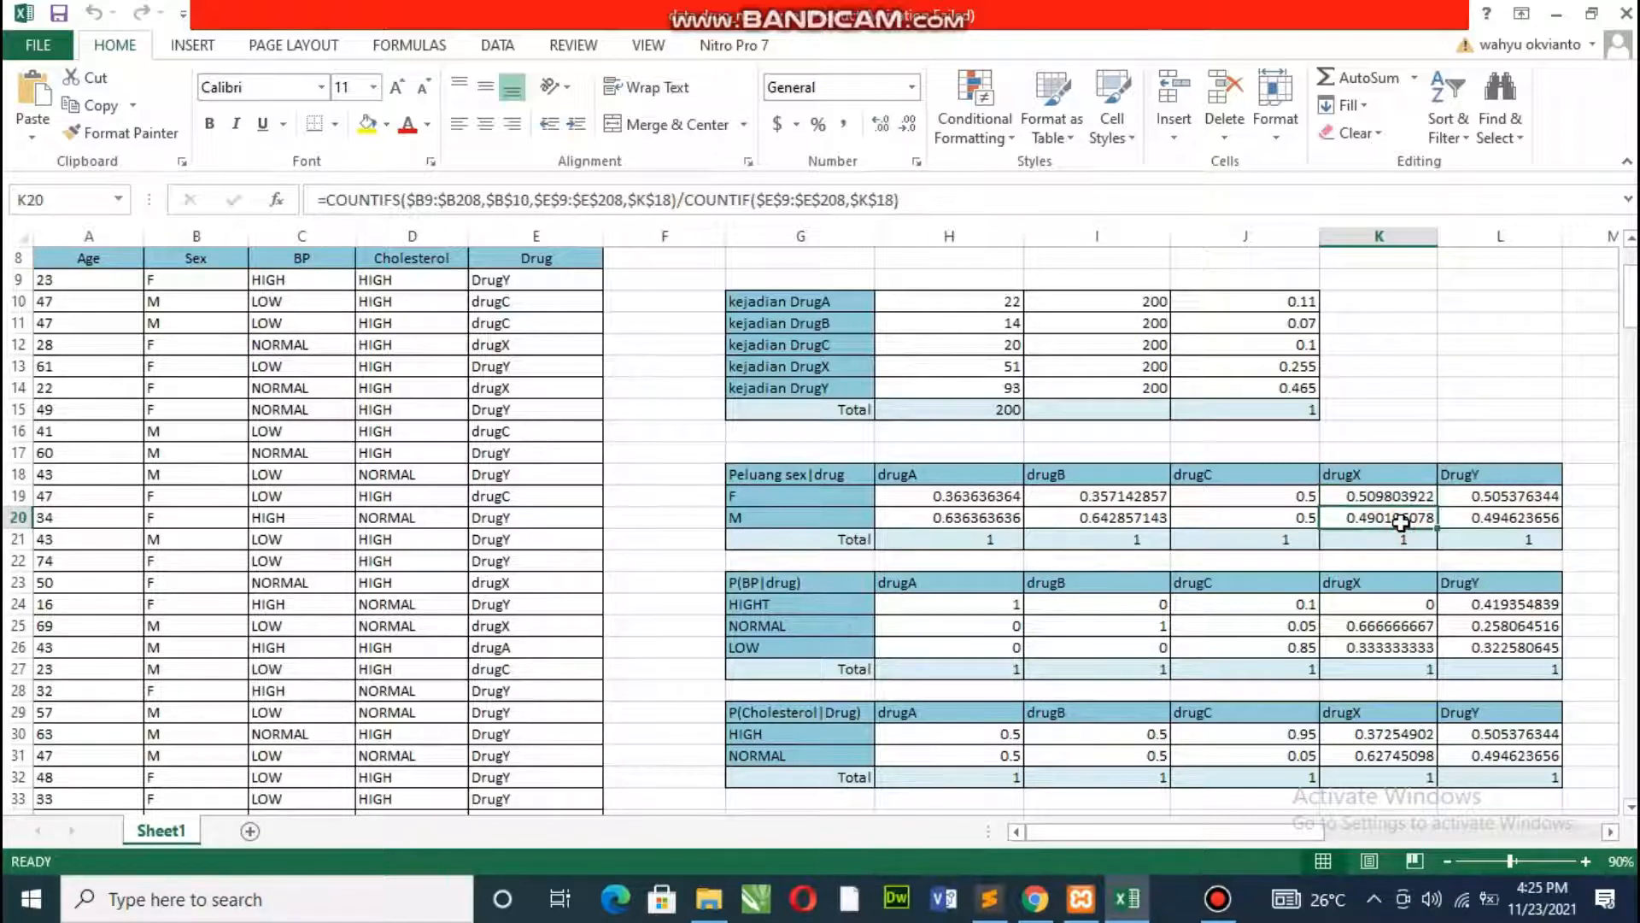
pyautogui.click(1510, 495)
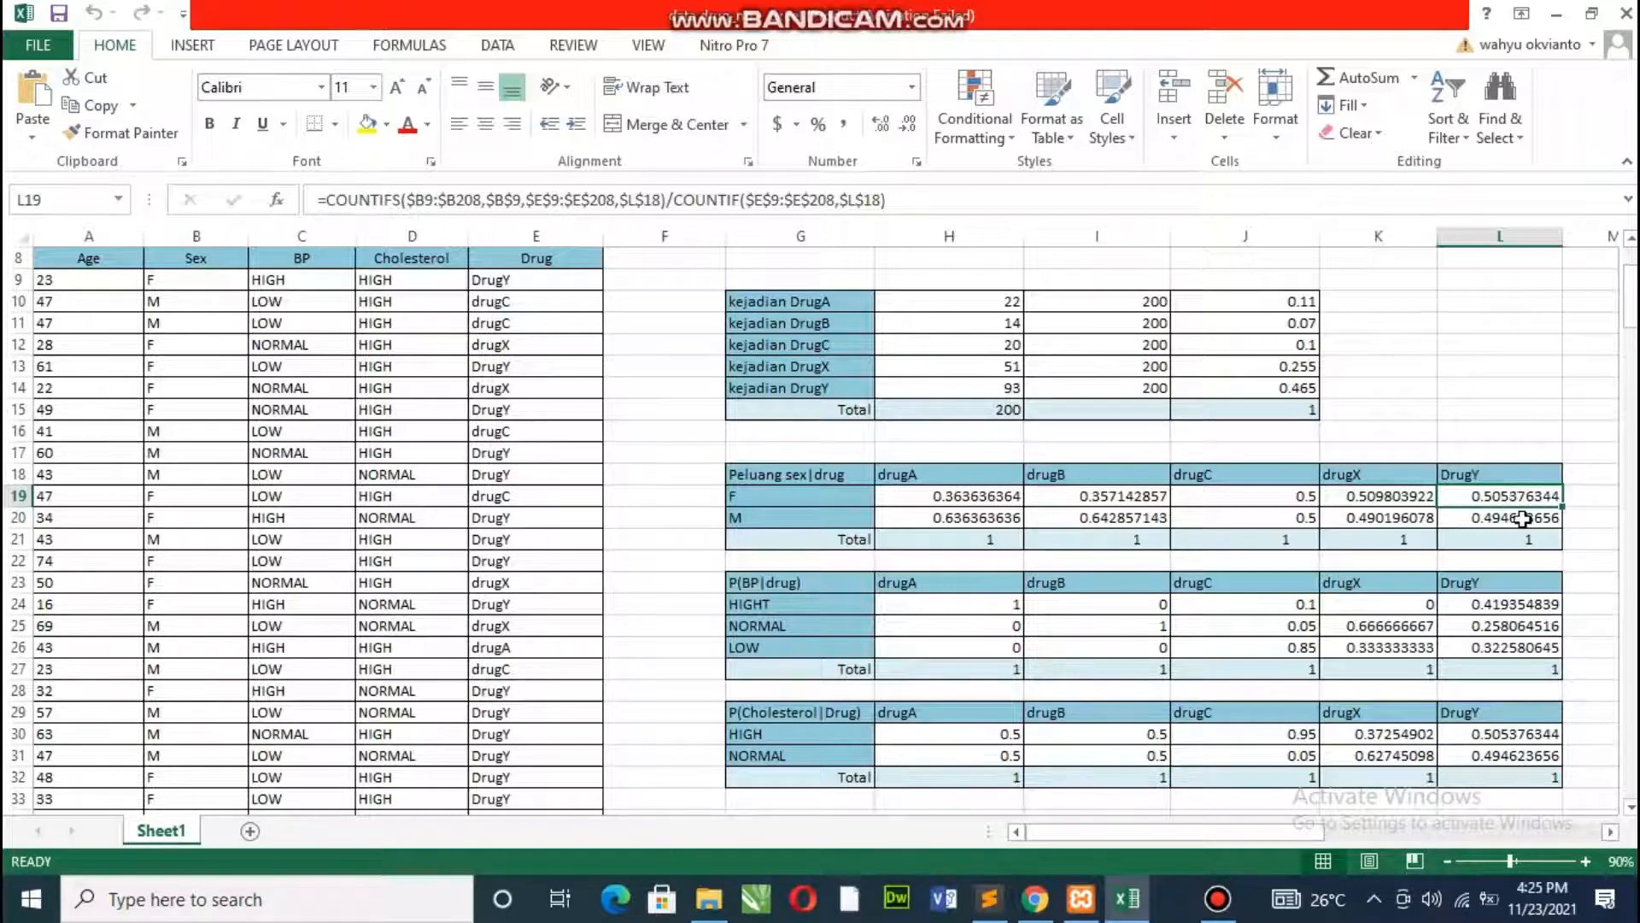
pyautogui.click(1523, 520)
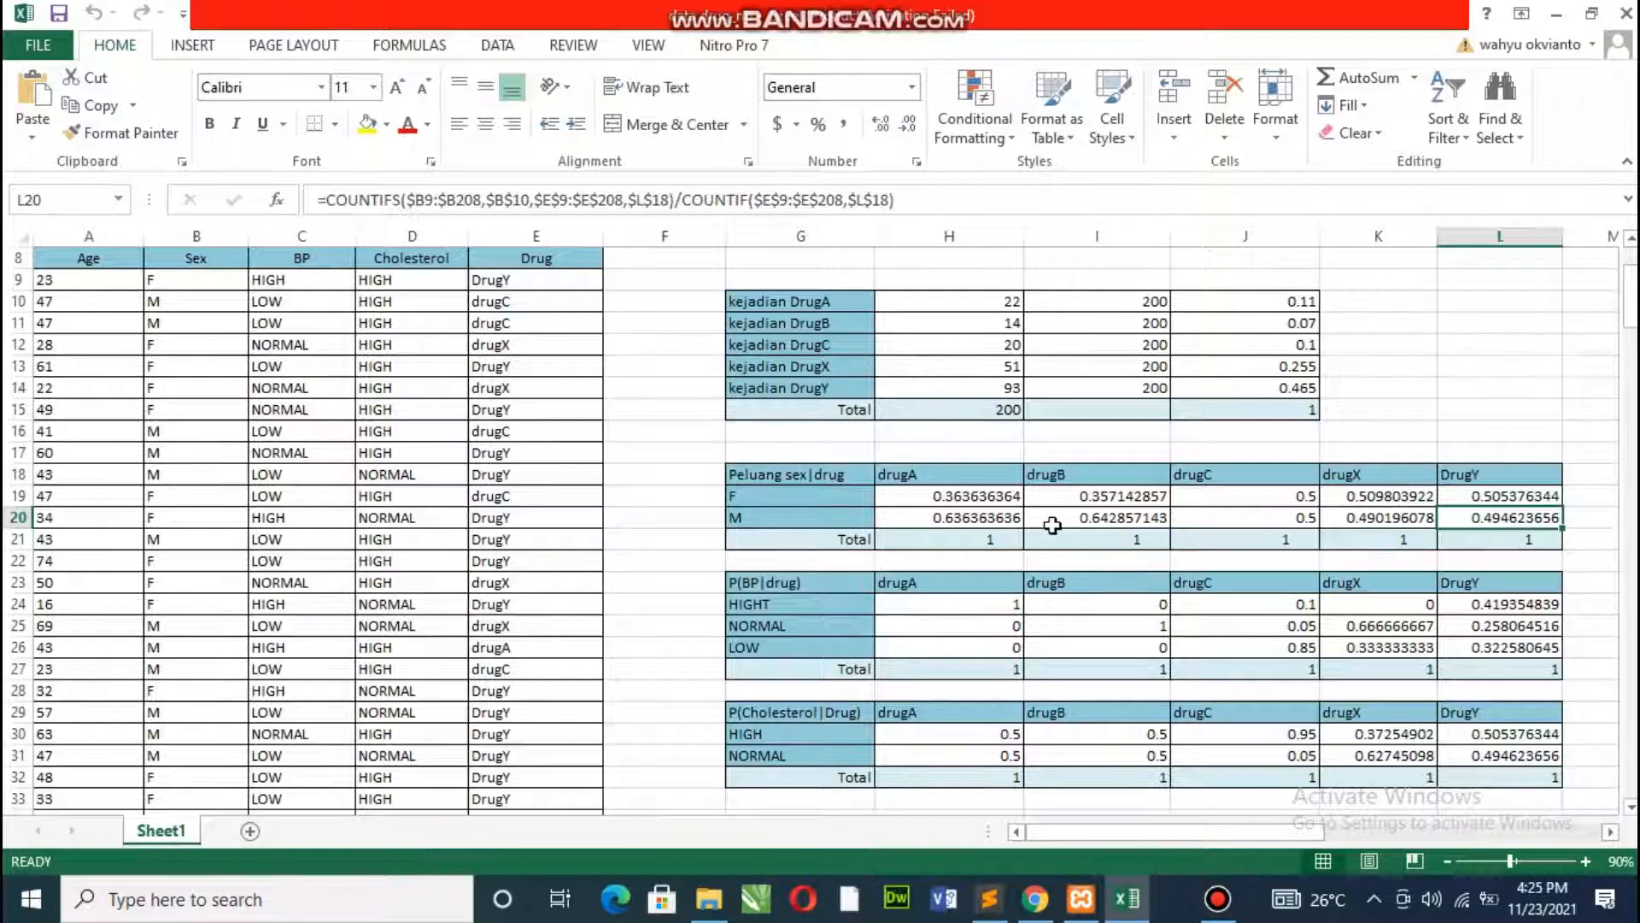
# Check the drugA total in H21 of the Peluang sex|drug table against its F and M probabilities
pyautogui.click(961, 540)
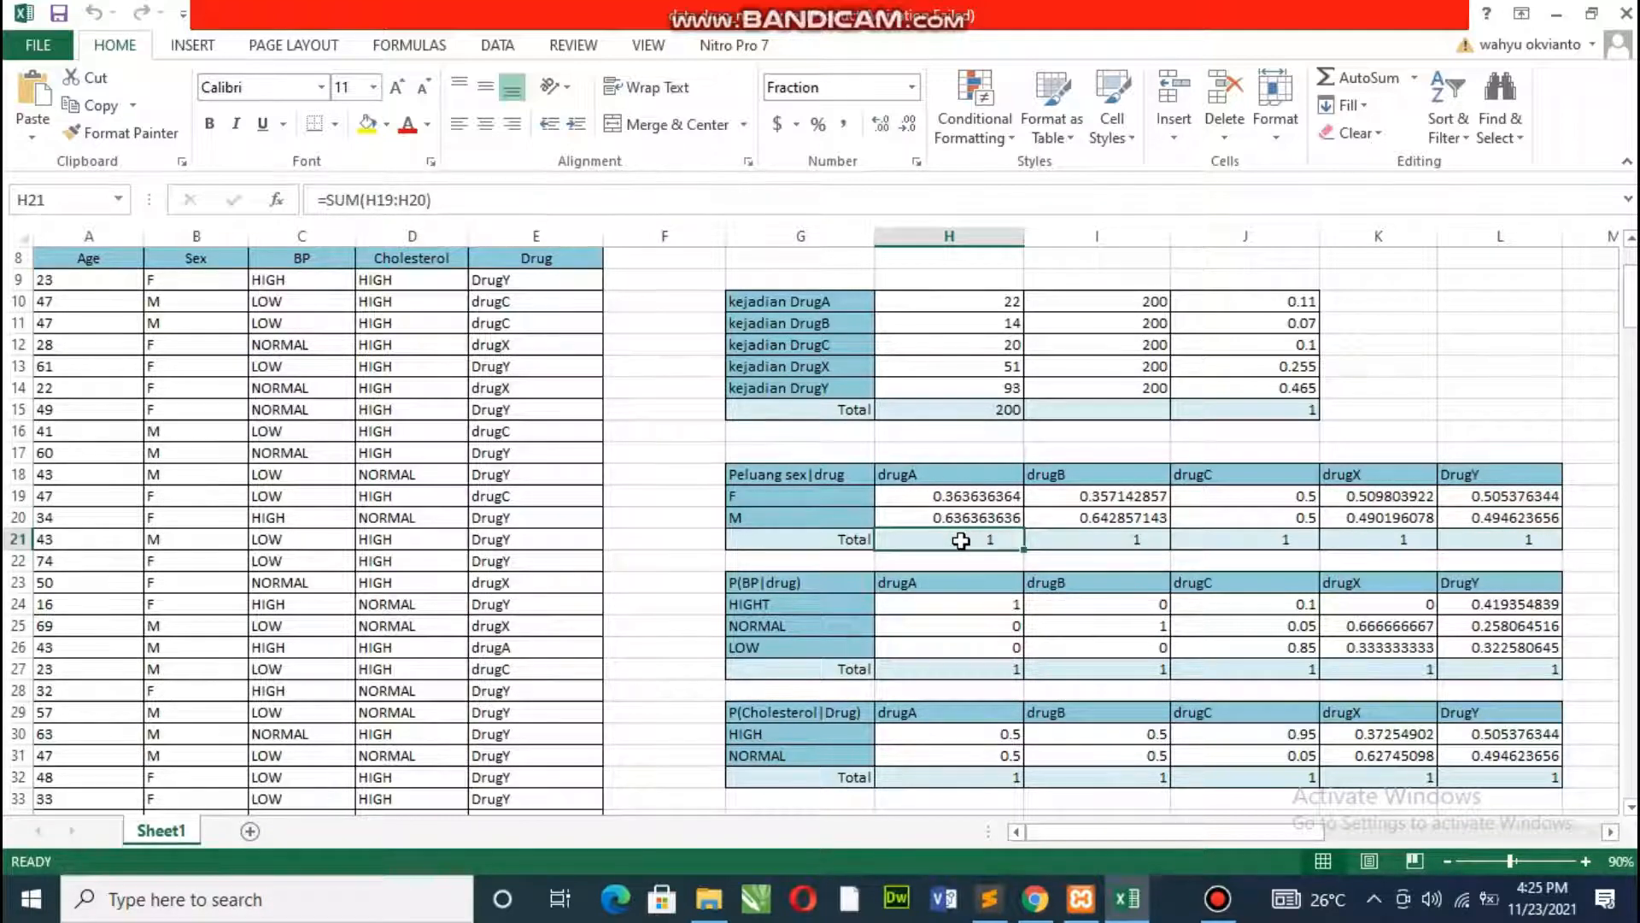
pyautogui.click(1008, 500)
pyautogui.click(1000, 521)
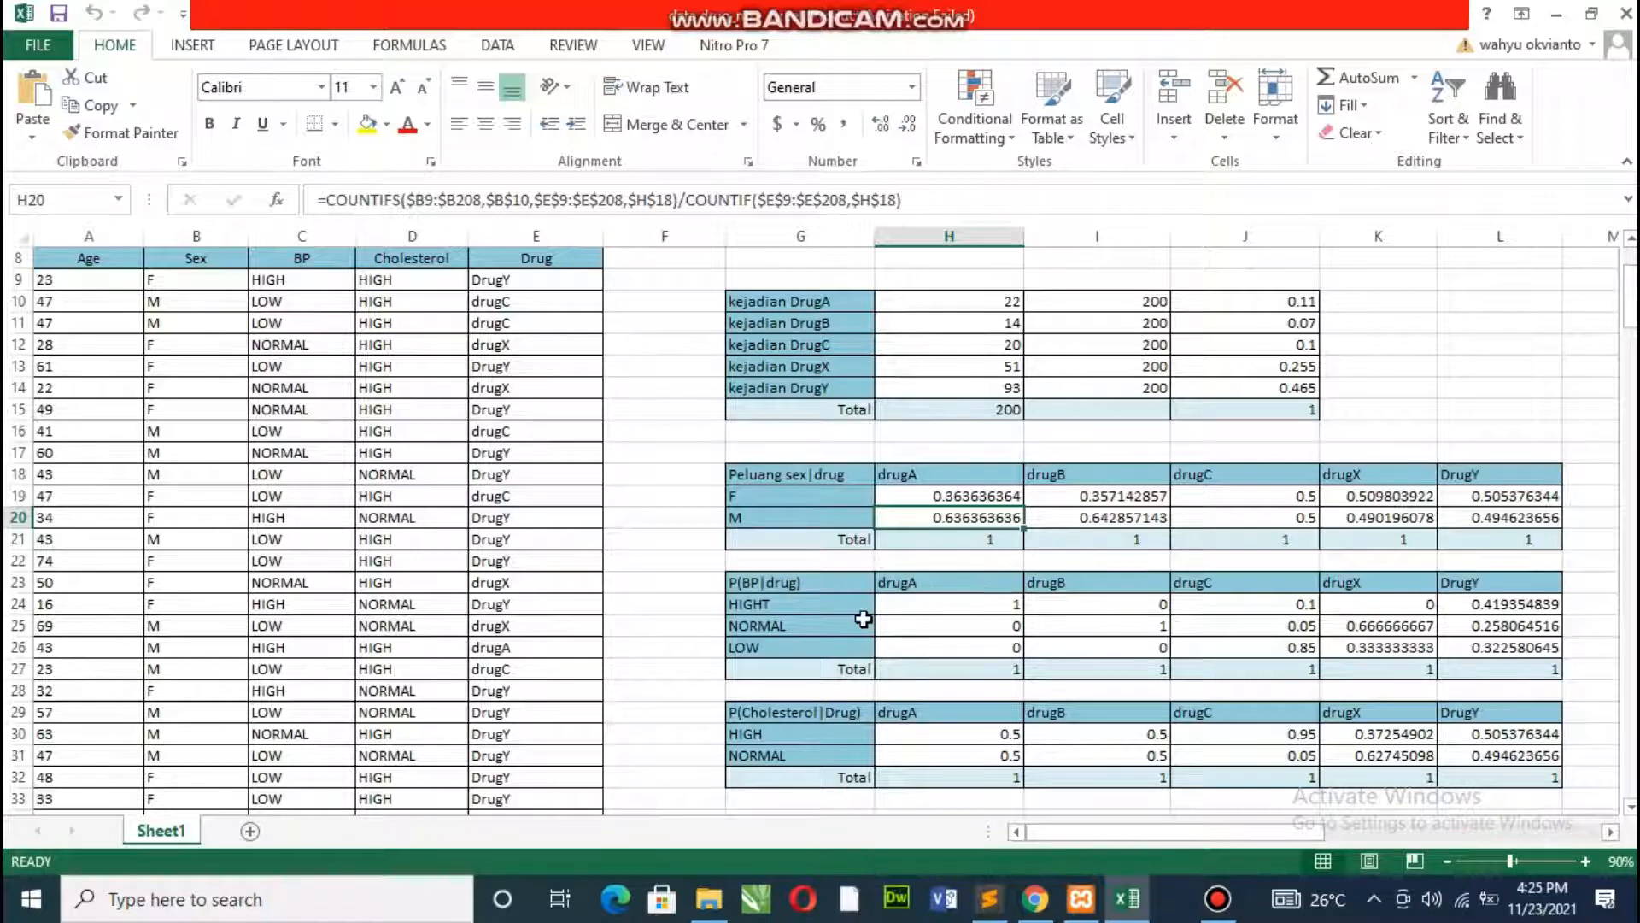
# Examine the drugA formulas for HIGHT, NORMAL, LOW and the total in the P(BP|drug) table
pyautogui.click(964, 604)
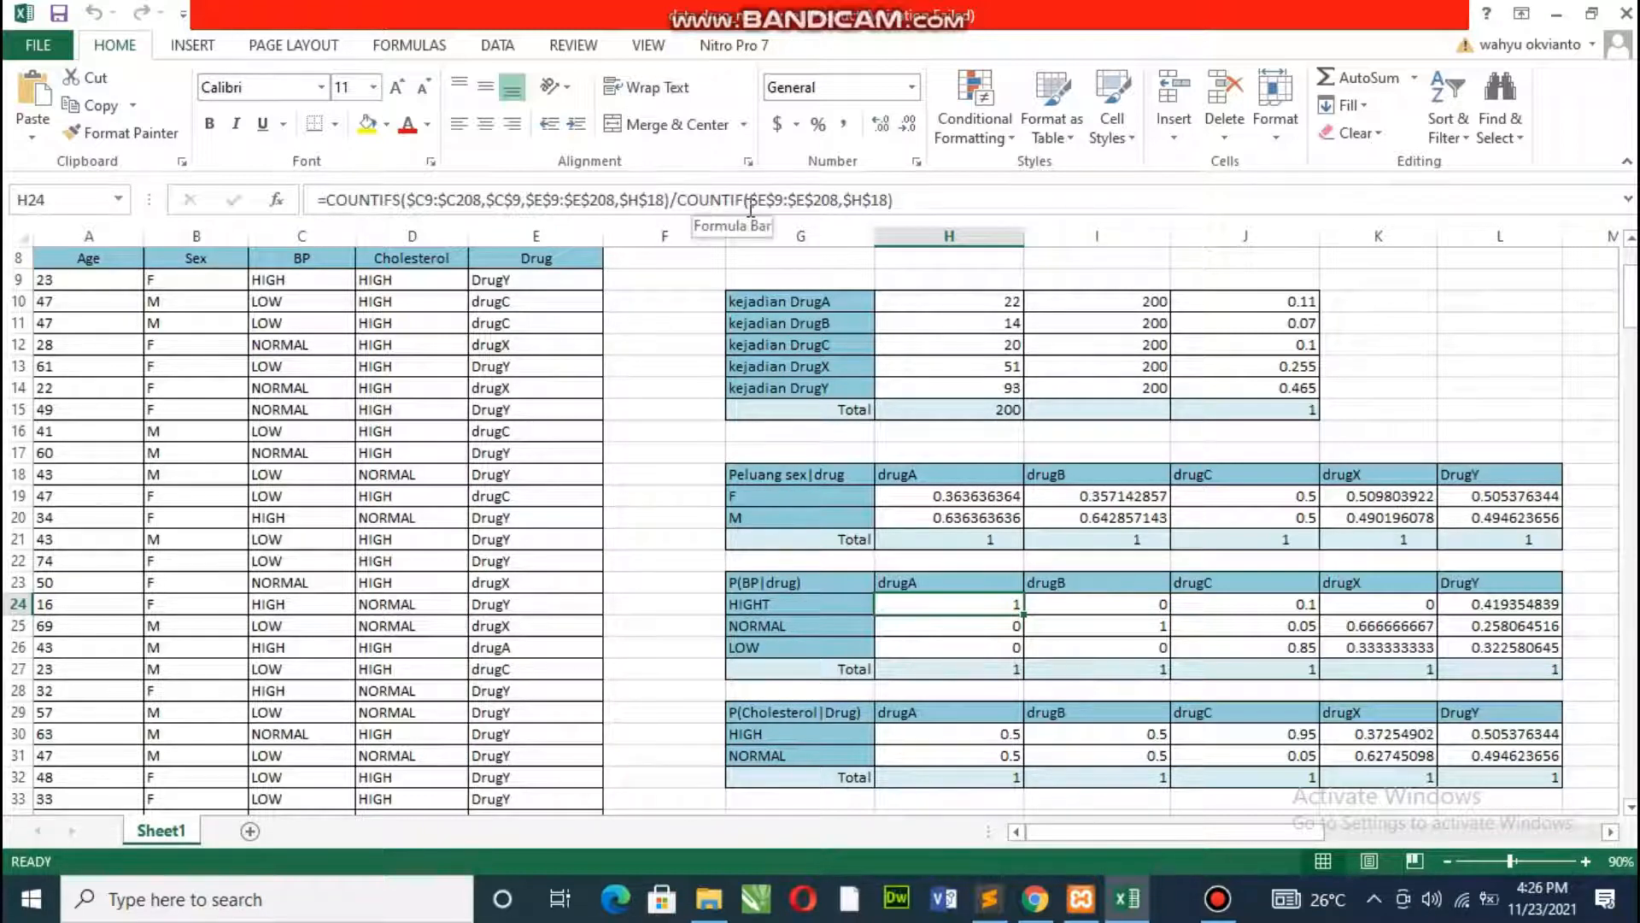
pyautogui.click(981, 632)
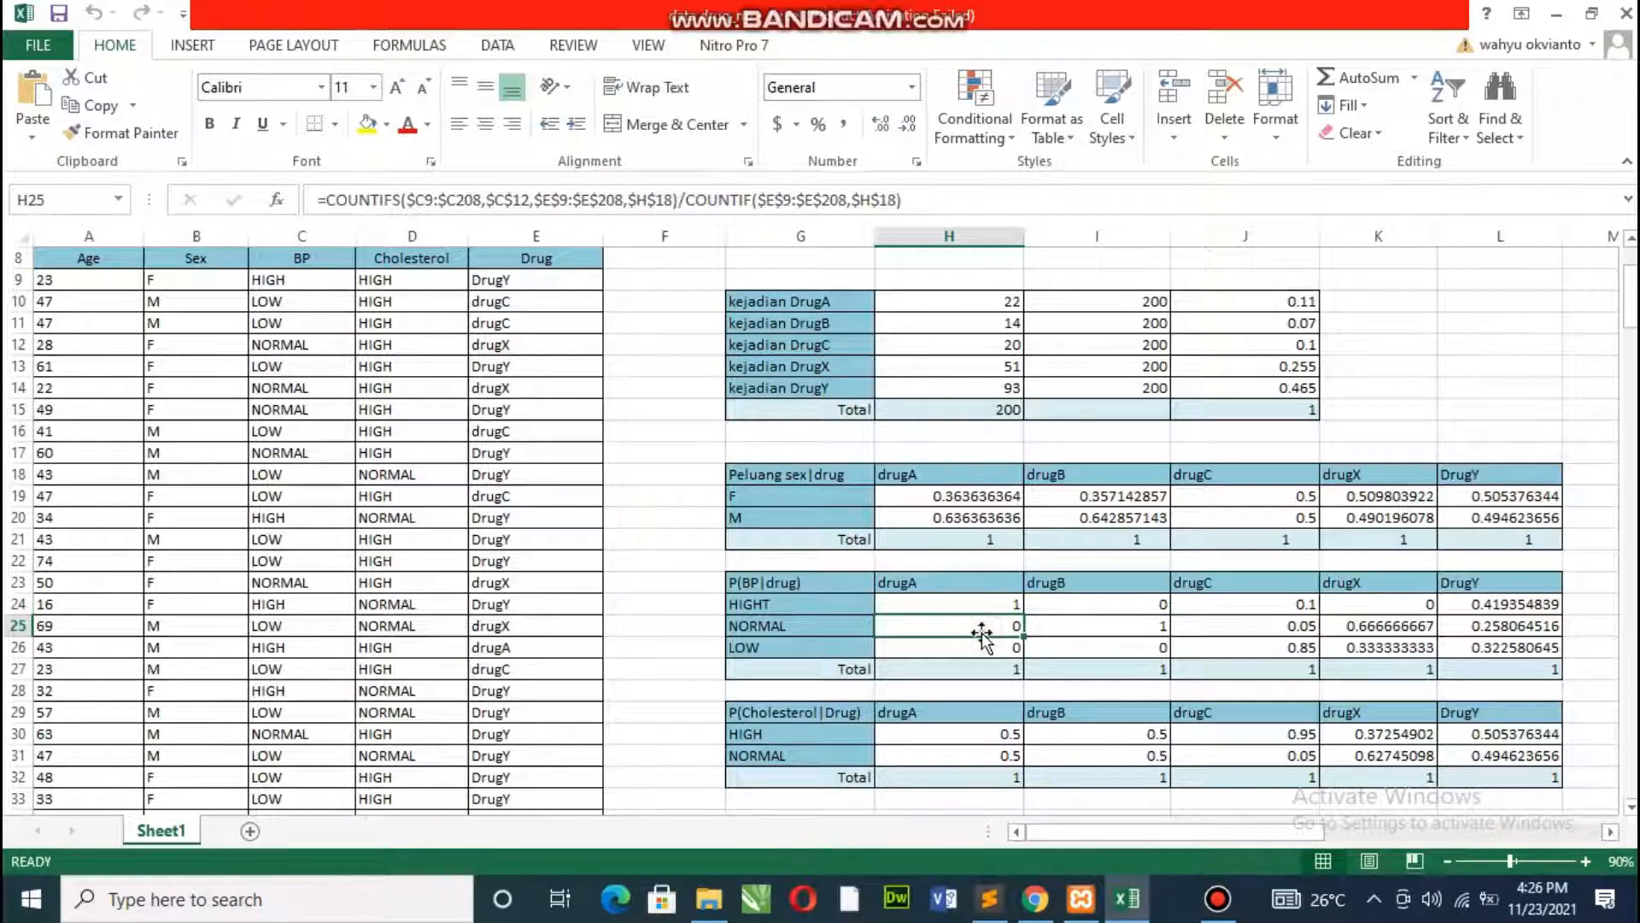
pyautogui.click(981, 651)
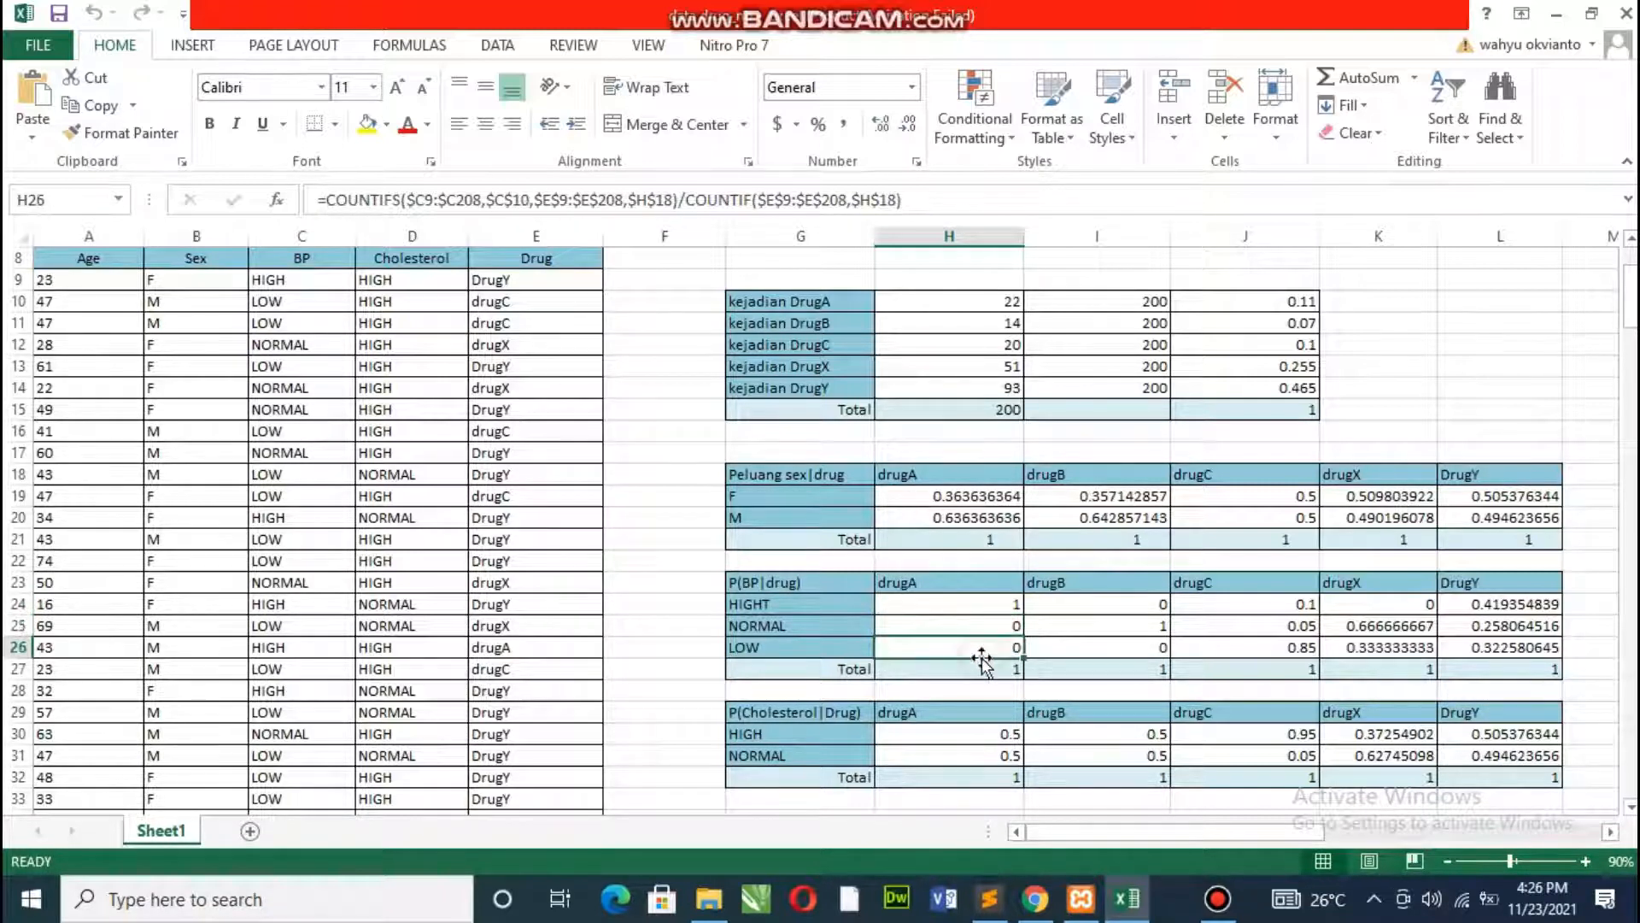
pyautogui.click(978, 672)
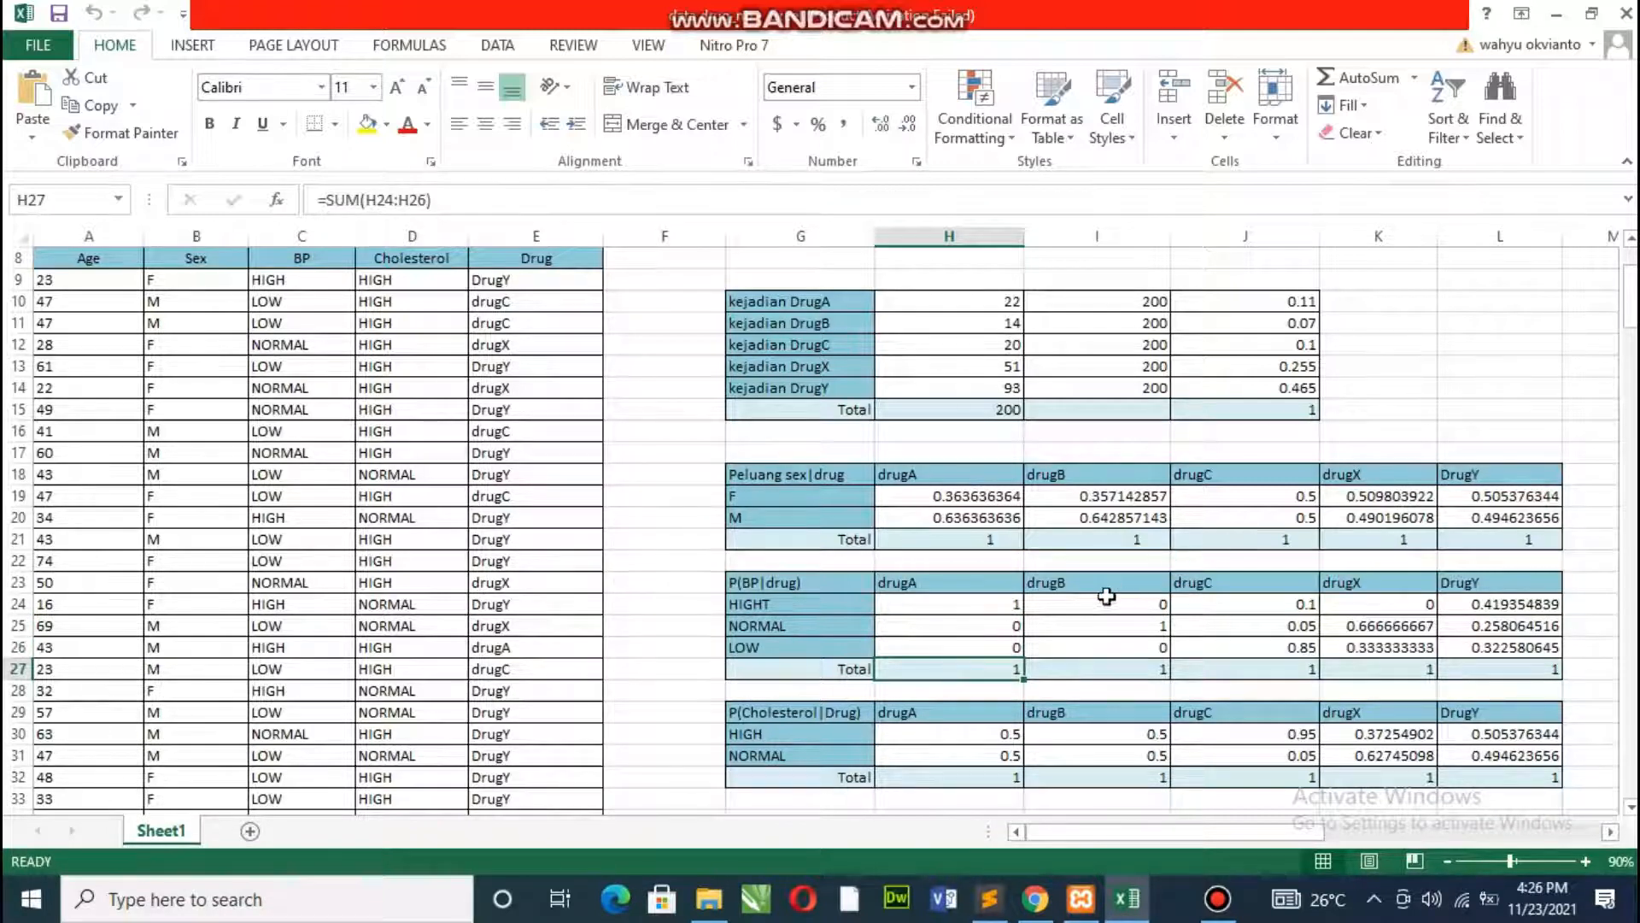
# Examine the drugB formulas in the P(BP|drug) table, comparing its HIGHT formula with drugA's and ending with the drugB total
pyautogui.click(1140, 607)
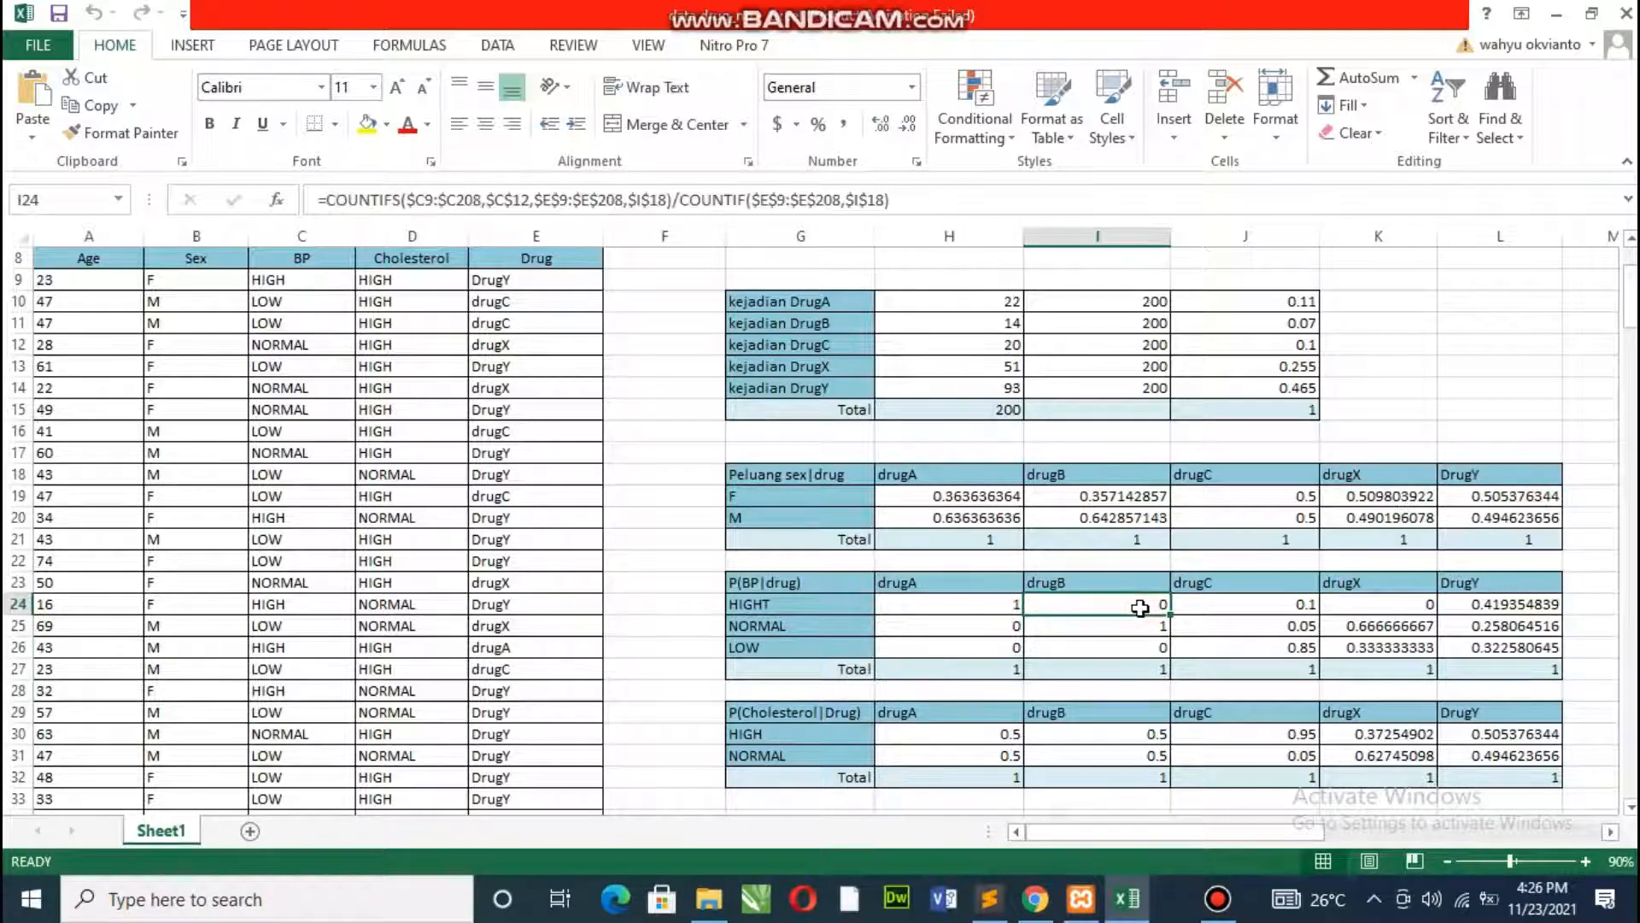
pyautogui.click(991, 608)
pyautogui.click(1113, 609)
pyautogui.click(1124, 633)
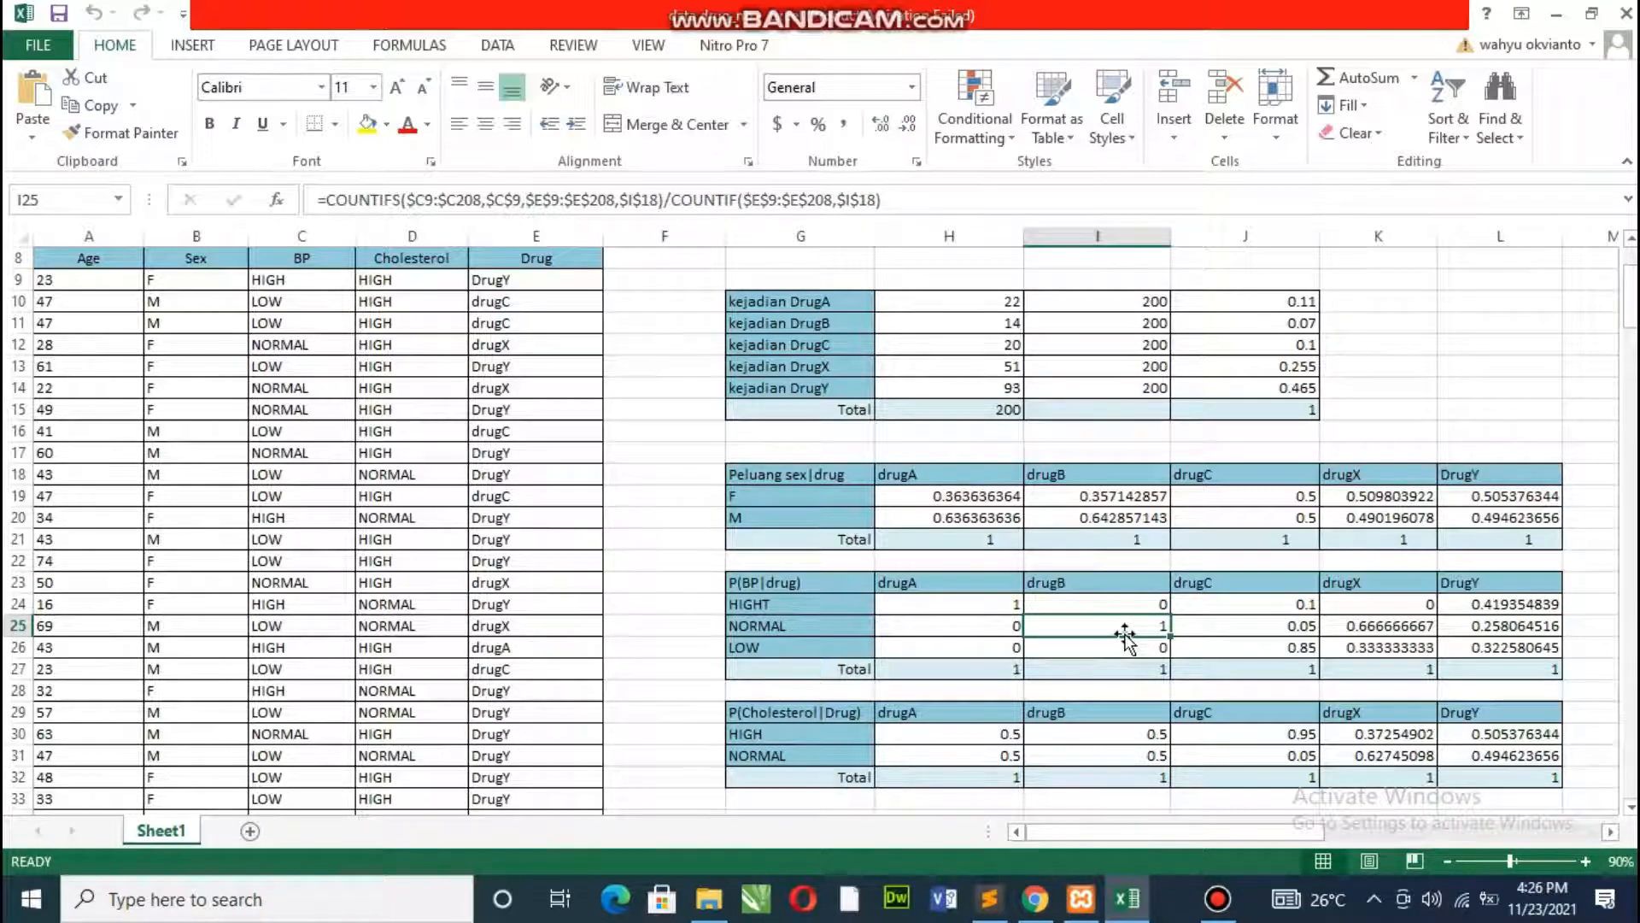
pyautogui.click(1130, 649)
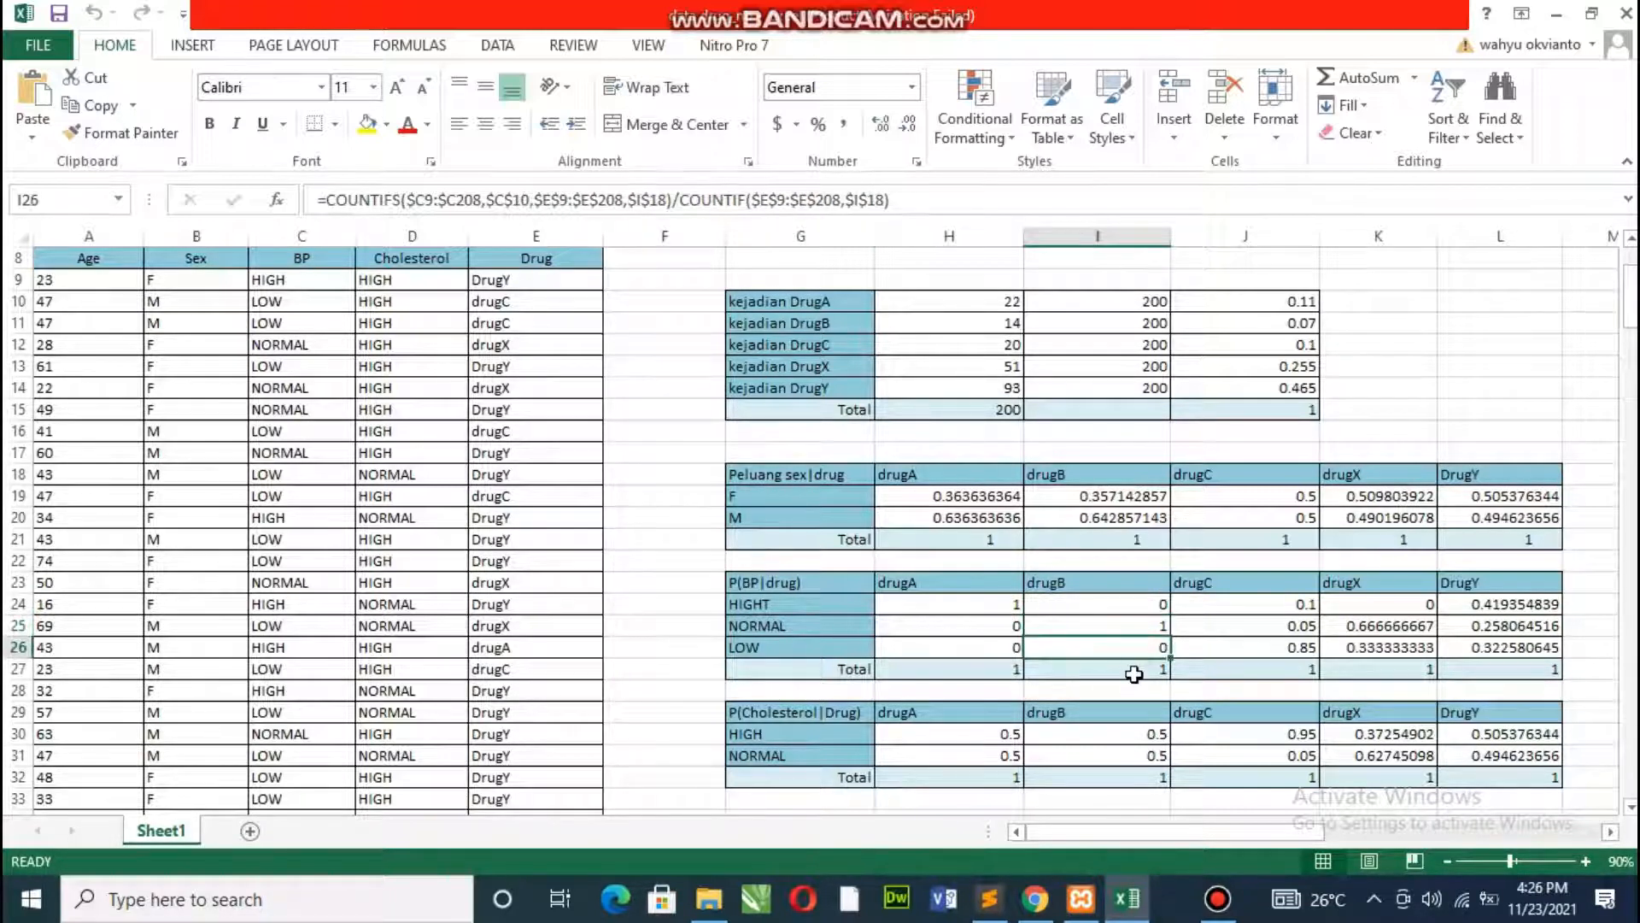
pyautogui.click(1135, 669)
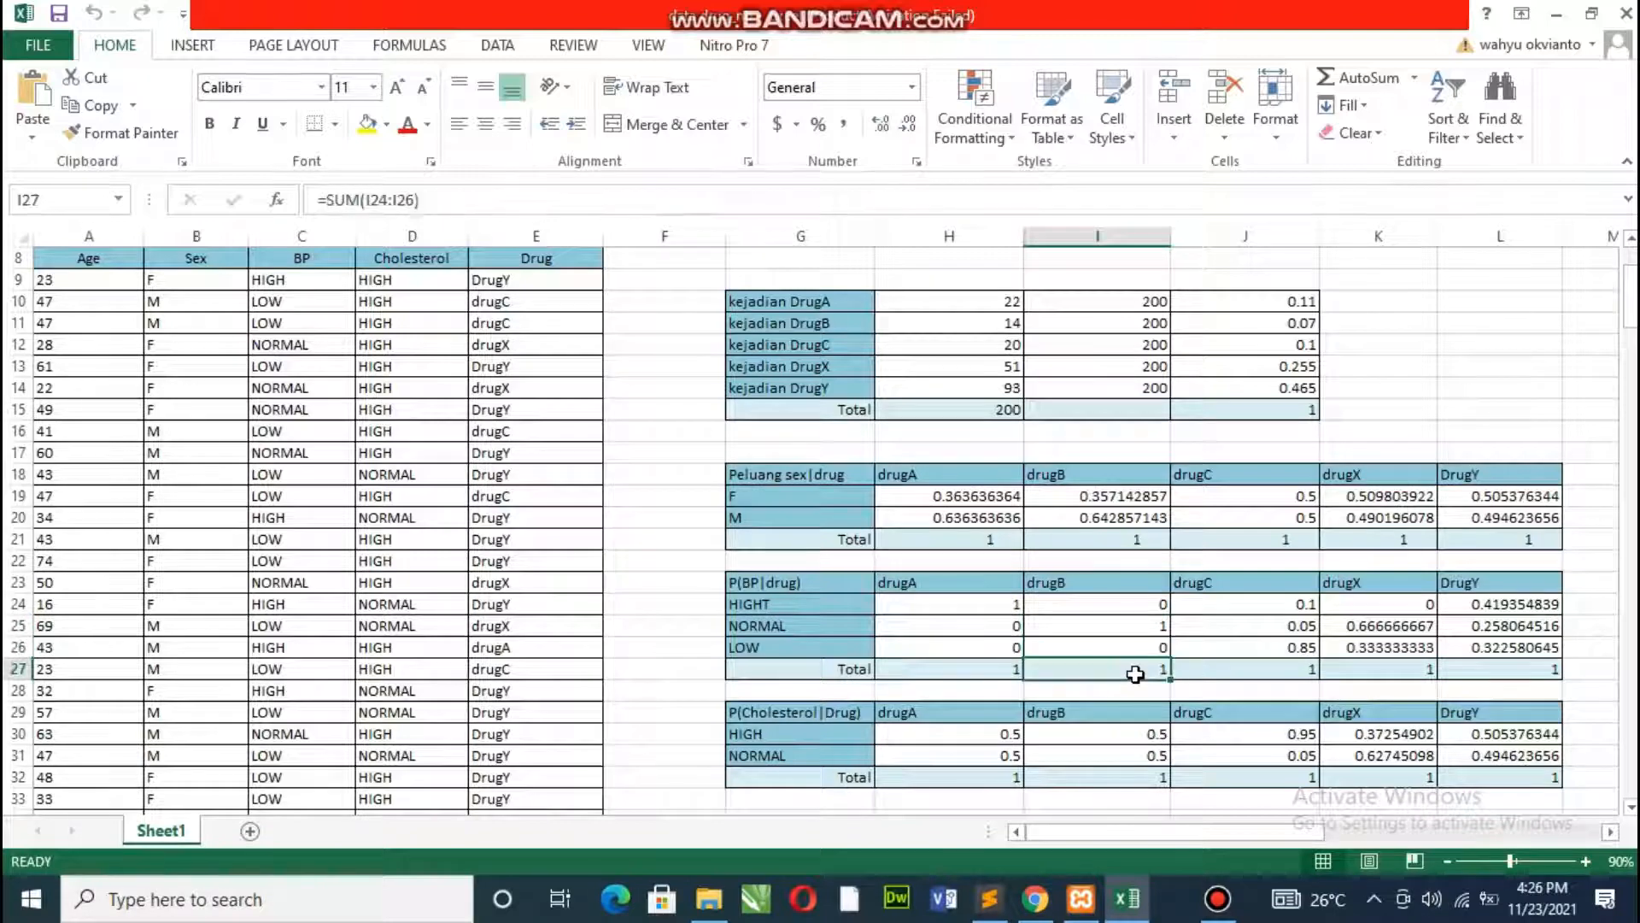
# Examine the drugC formulas for HIGHT, NORMAL, LOW and the total in the P(BP|drug) table
pyautogui.click(1286, 605)
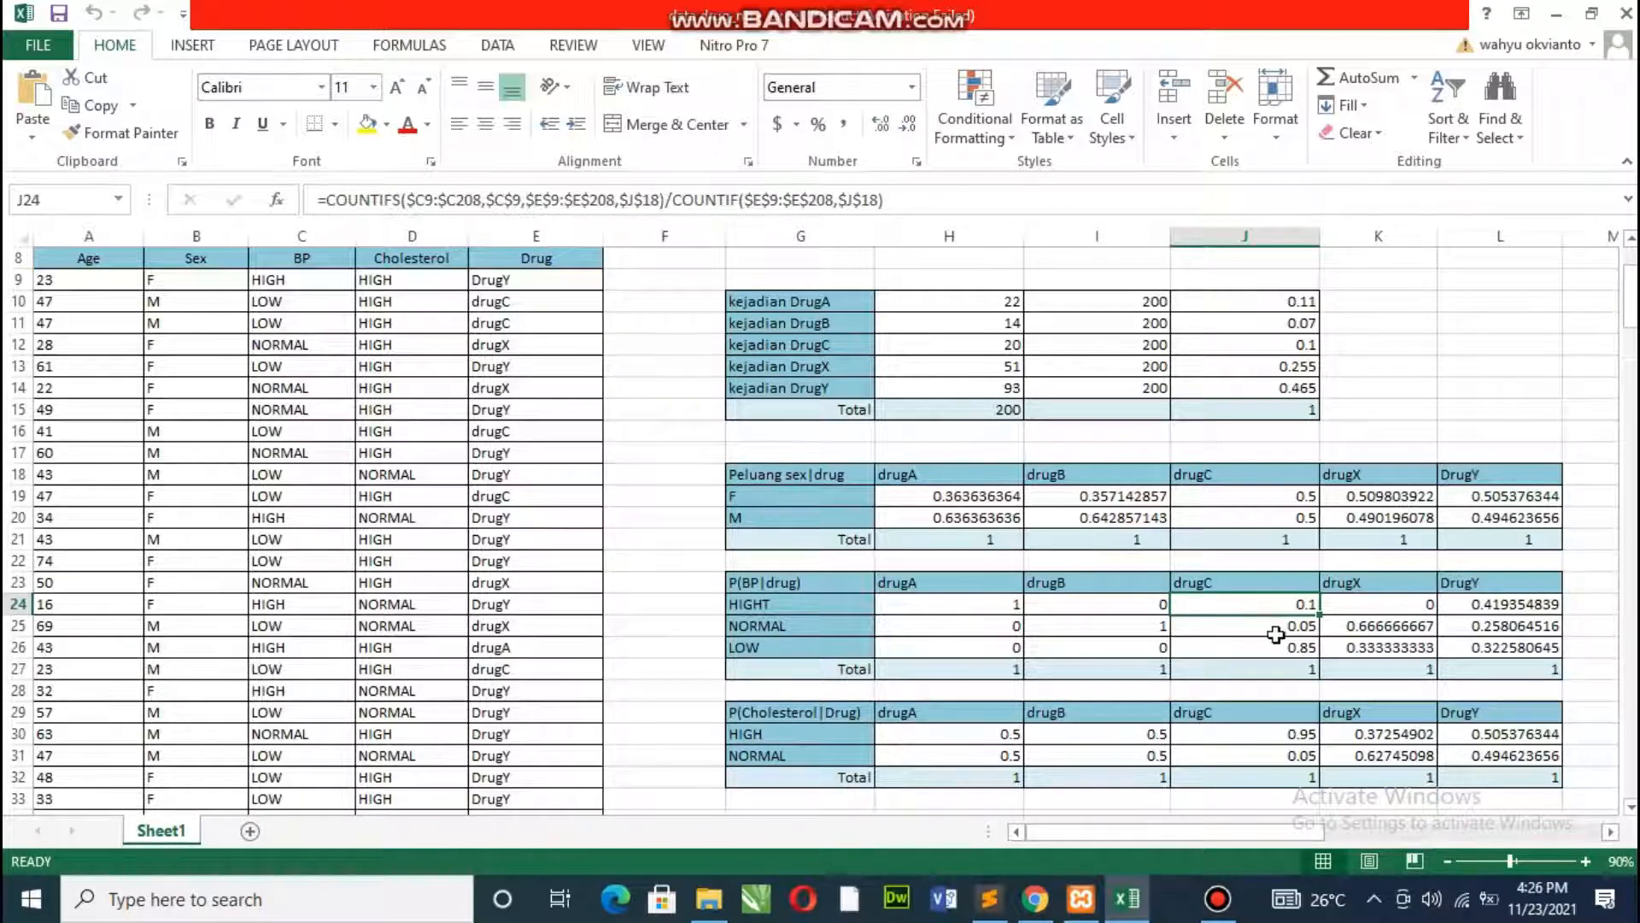
pyautogui.click(1274, 633)
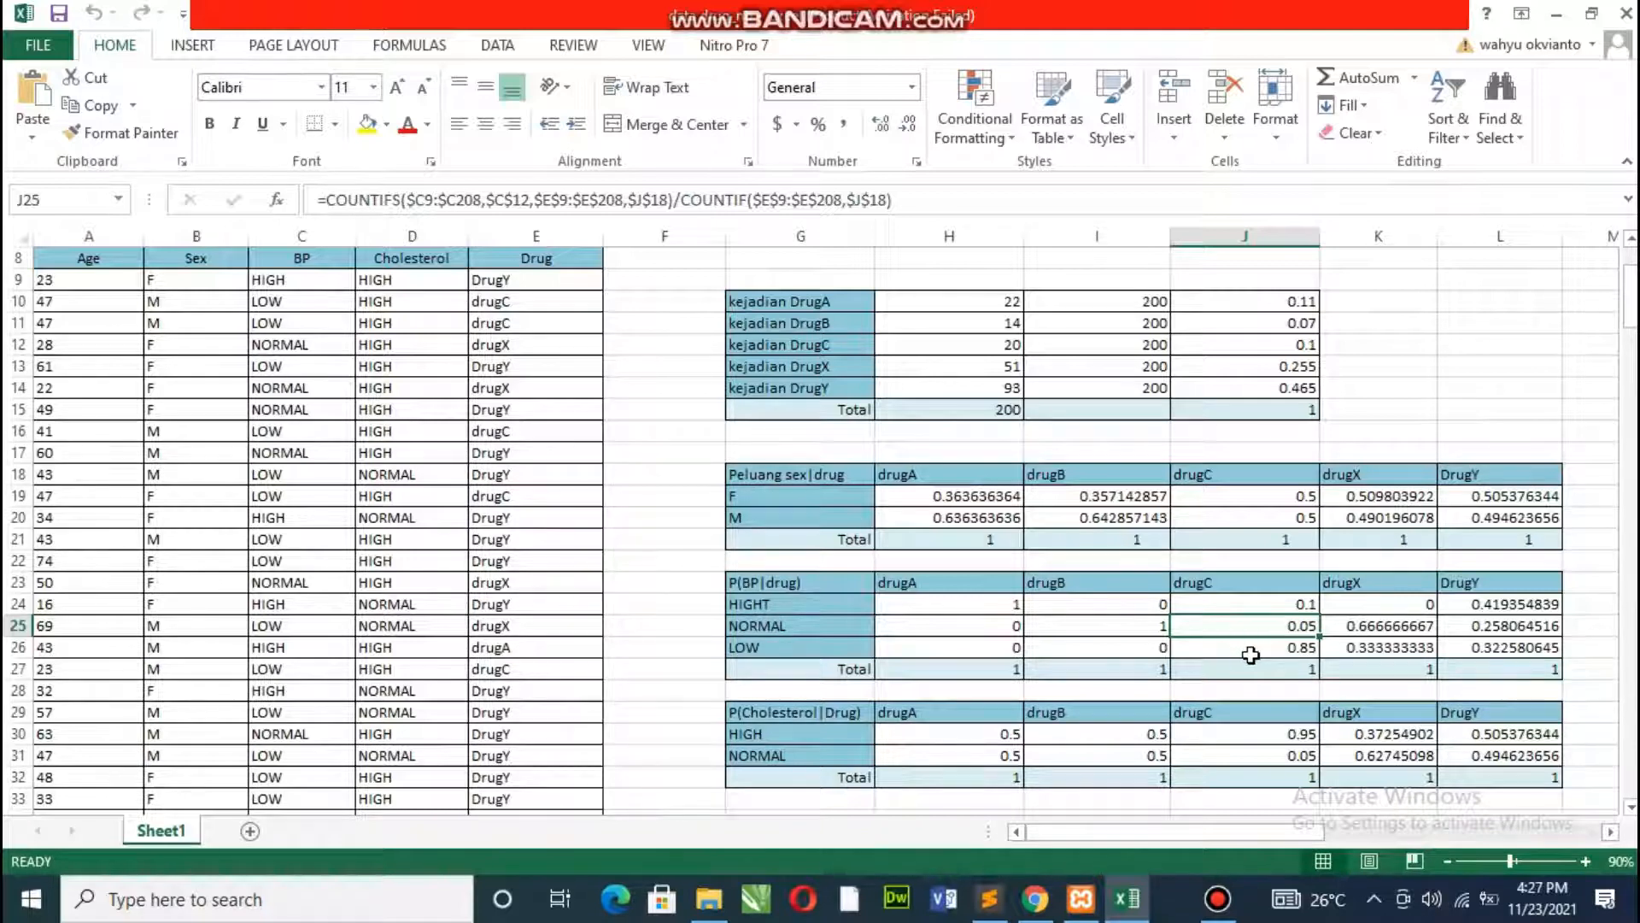
pyautogui.click(1246, 655)
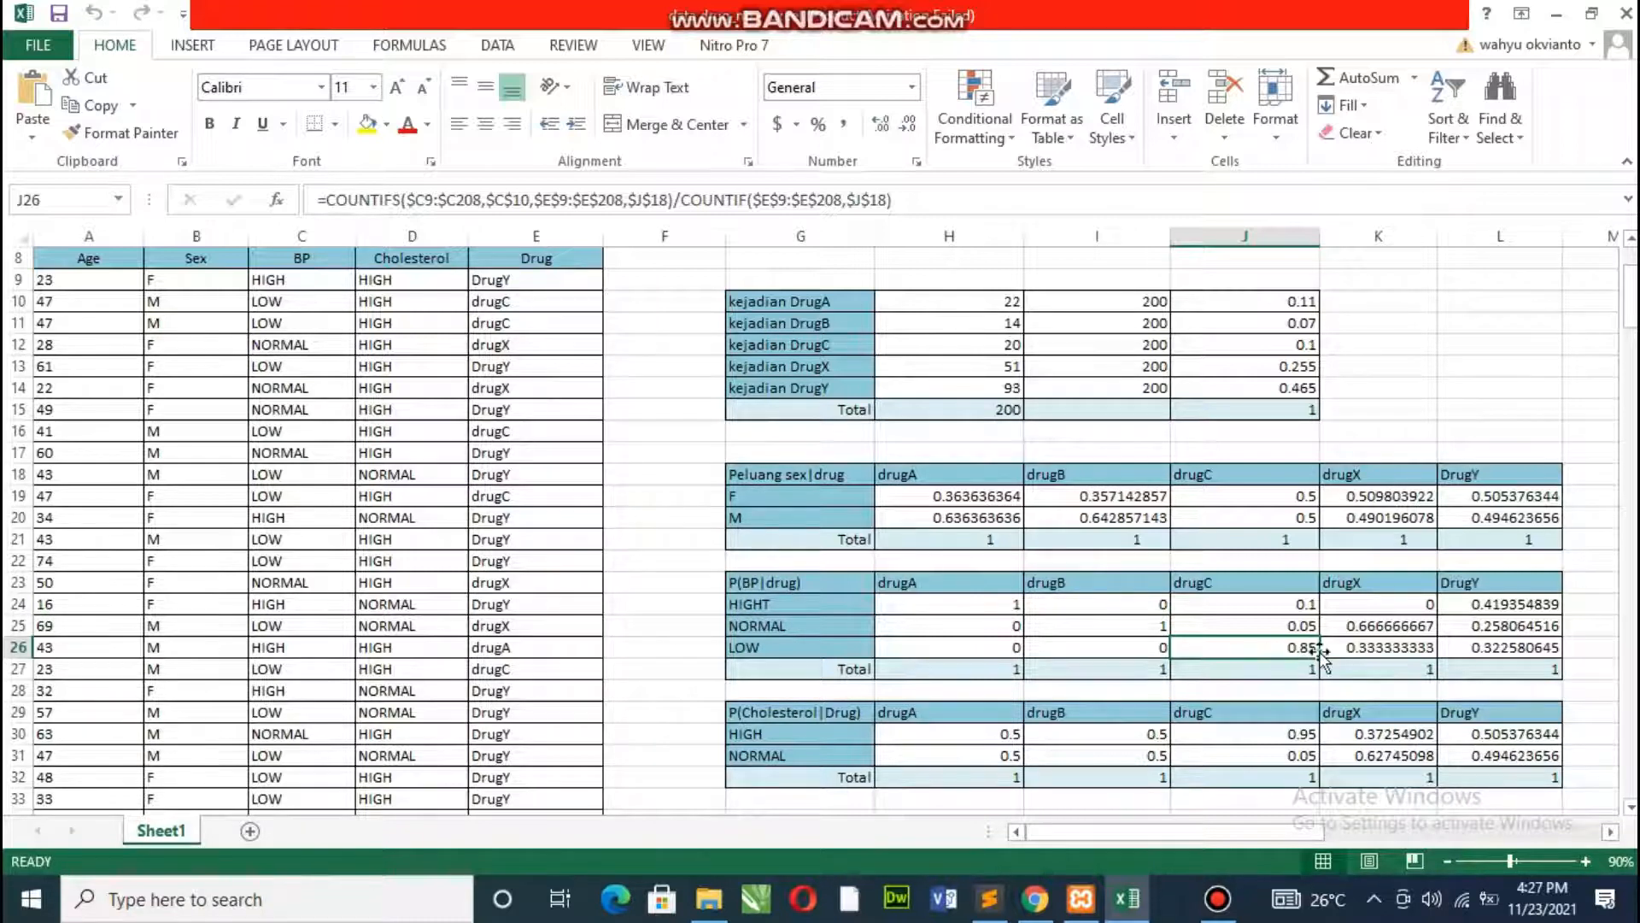
pyautogui.click(1290, 667)
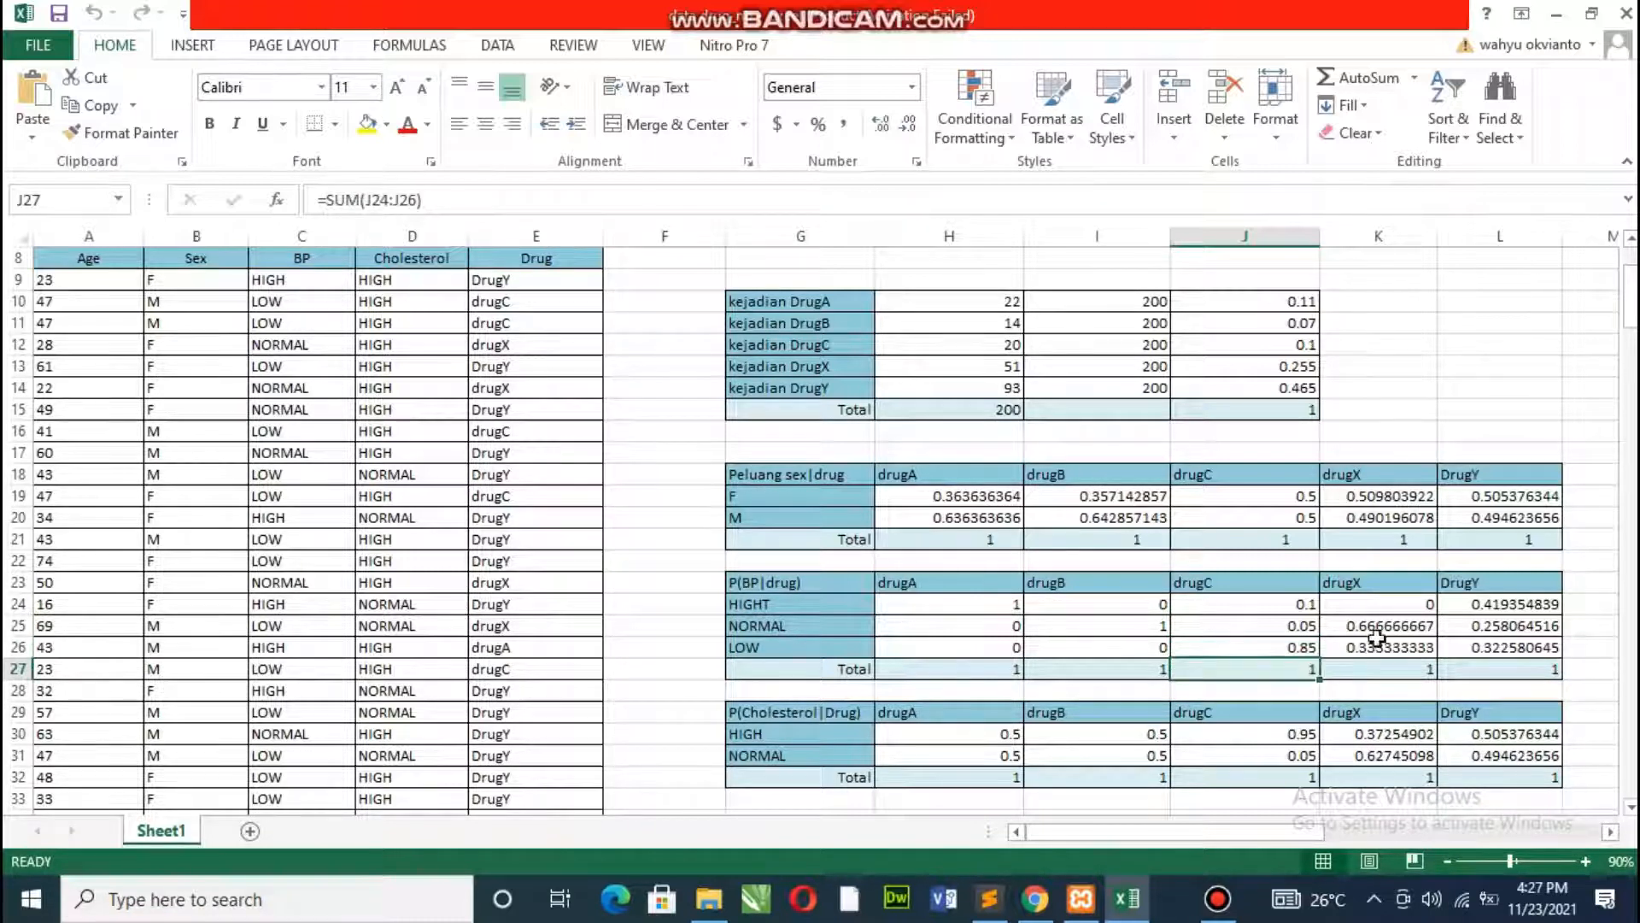
# Examine the BP probability formulas and totals for drugX and DrugY in K24:L27 of the P(BP|drug) table
pyautogui.click(1384, 609)
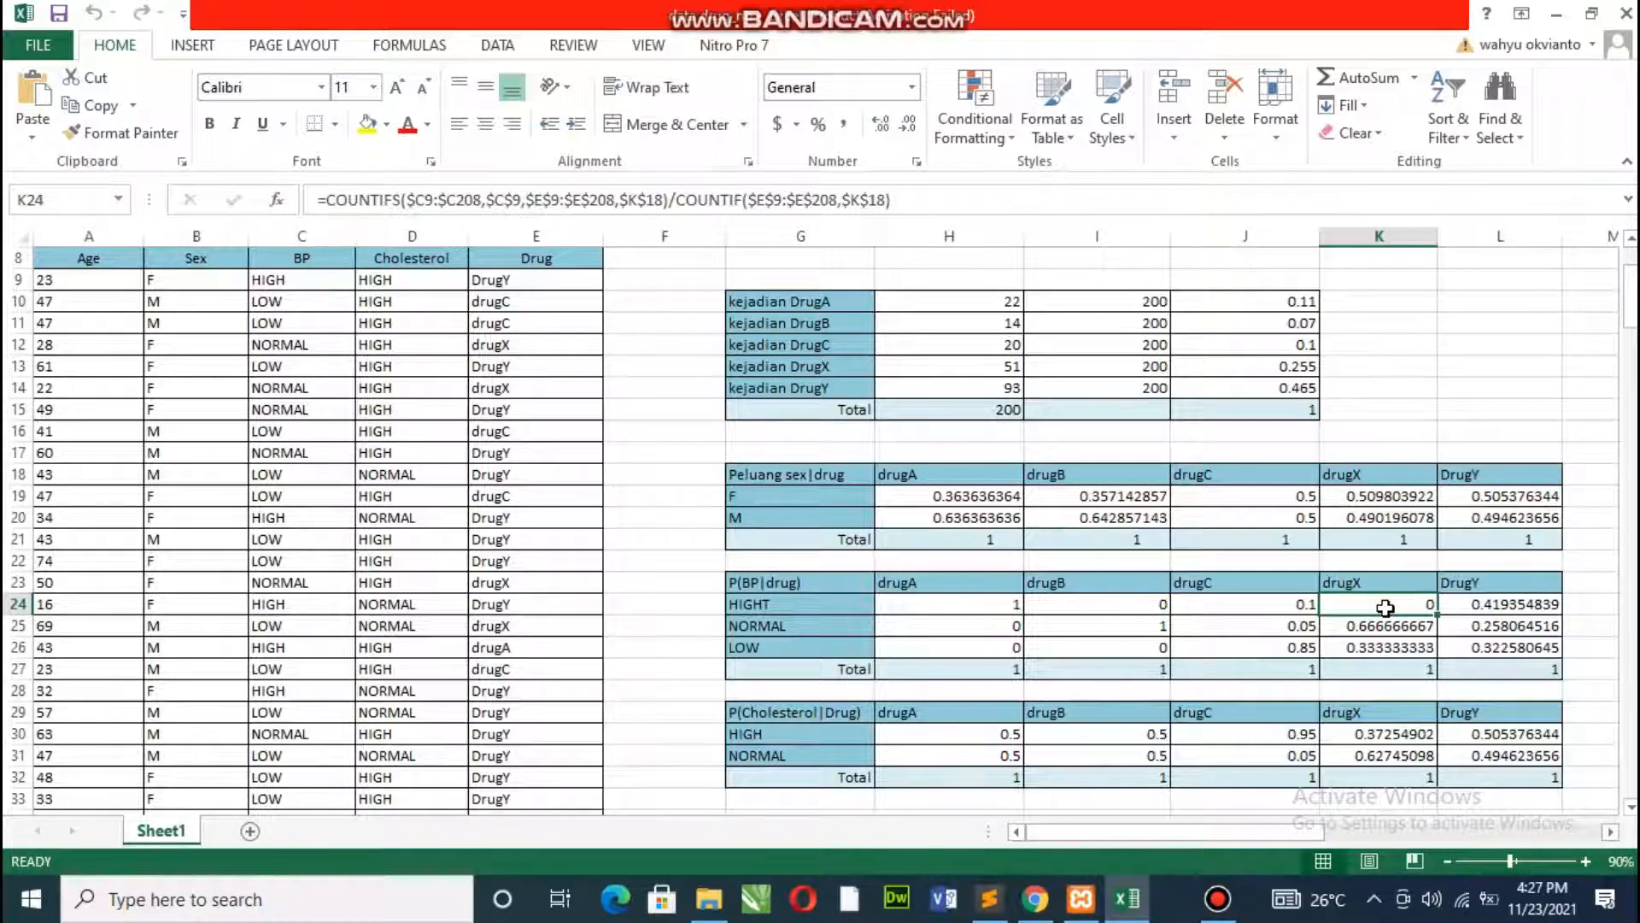
pyautogui.click(1390, 629)
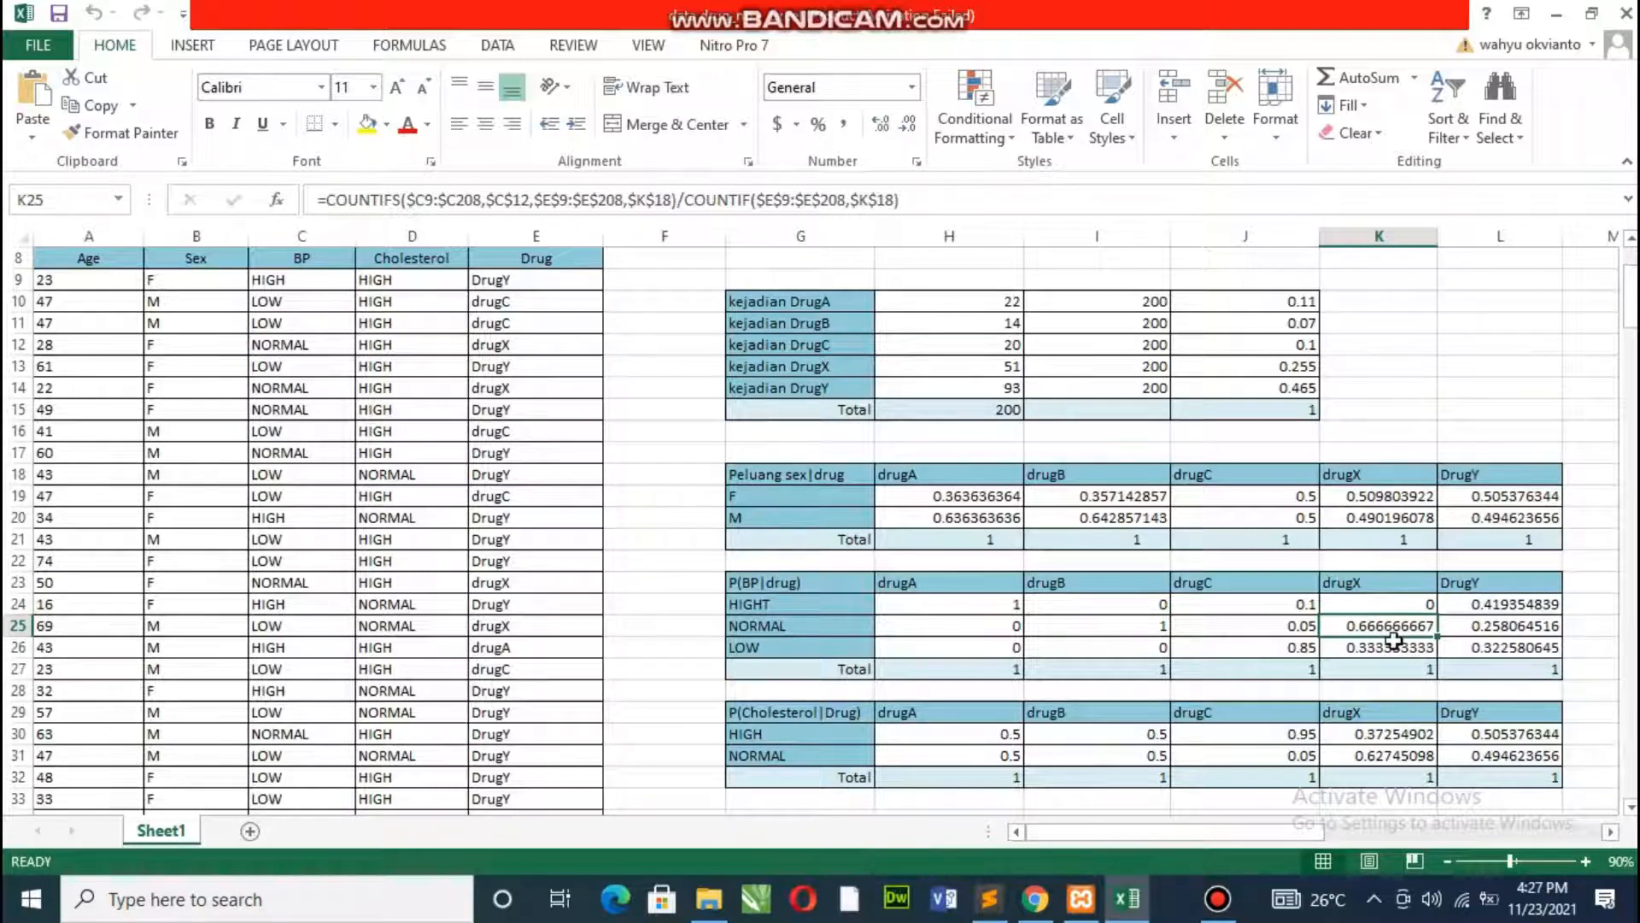
pyautogui.click(1390, 650)
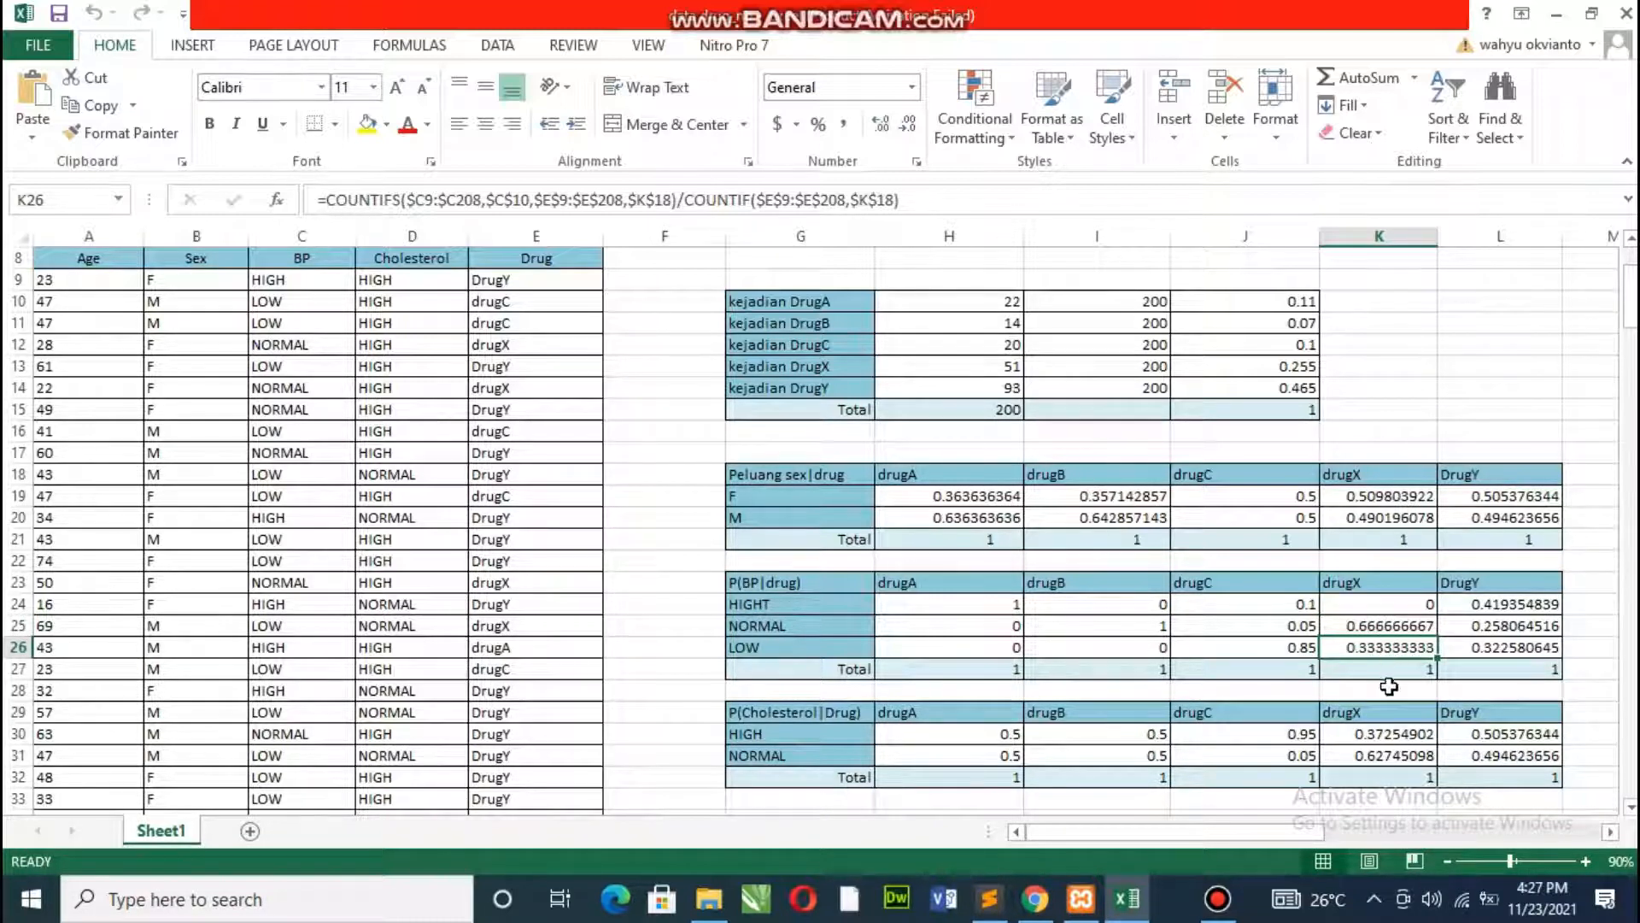
pyautogui.click(1389, 671)
pyautogui.click(1501, 600)
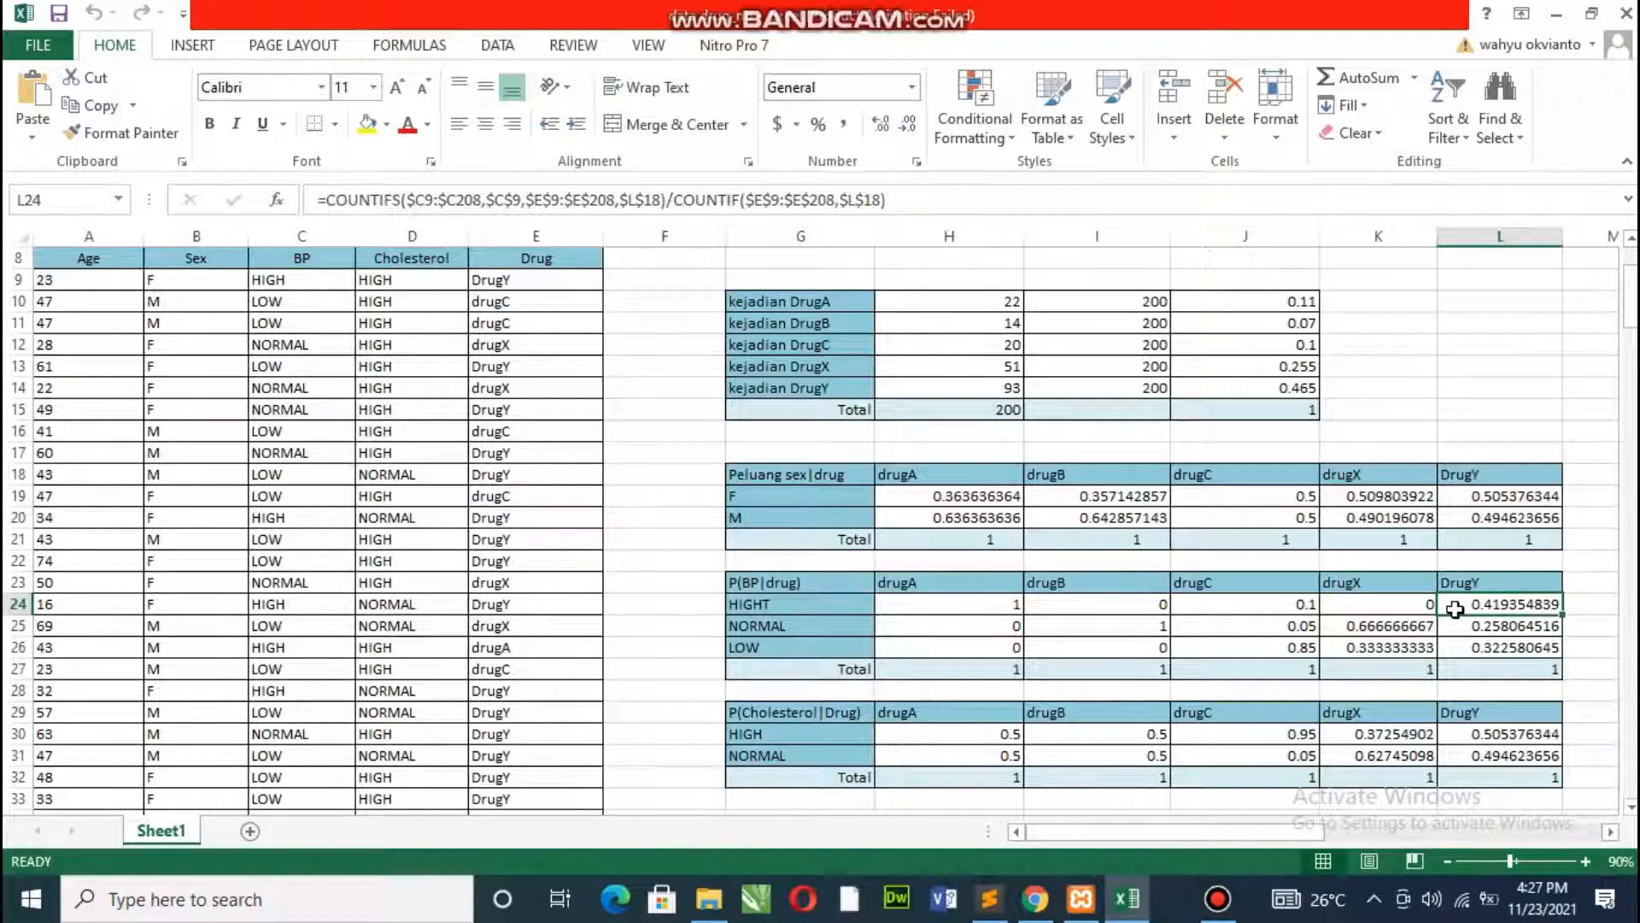
pyautogui.click(1492, 634)
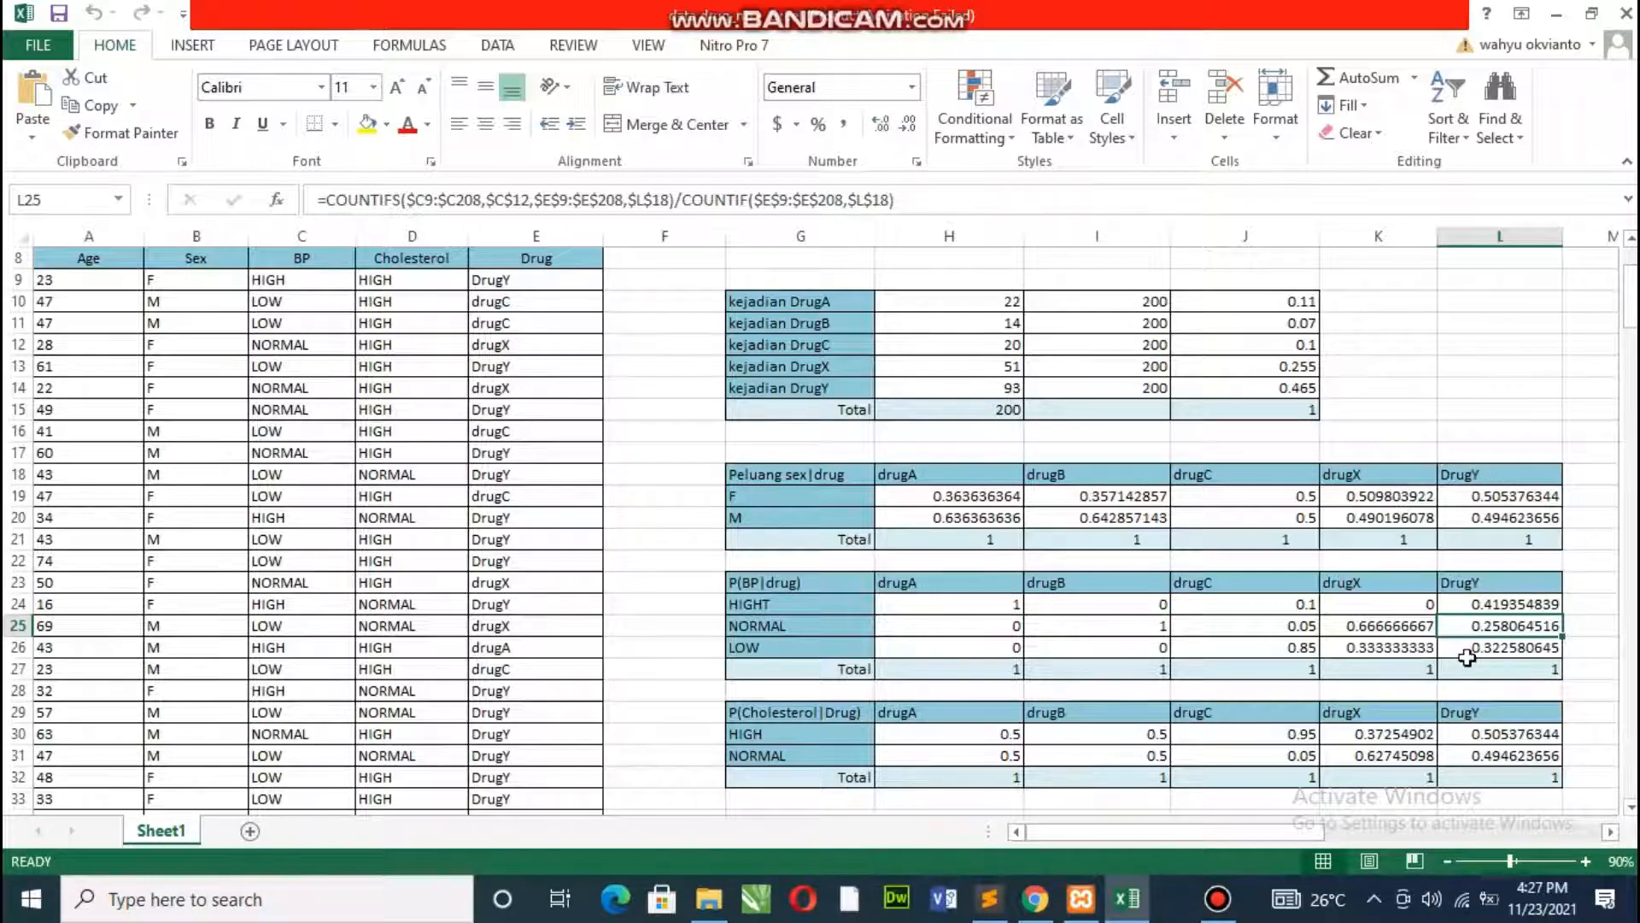
pyautogui.click(1462, 646)
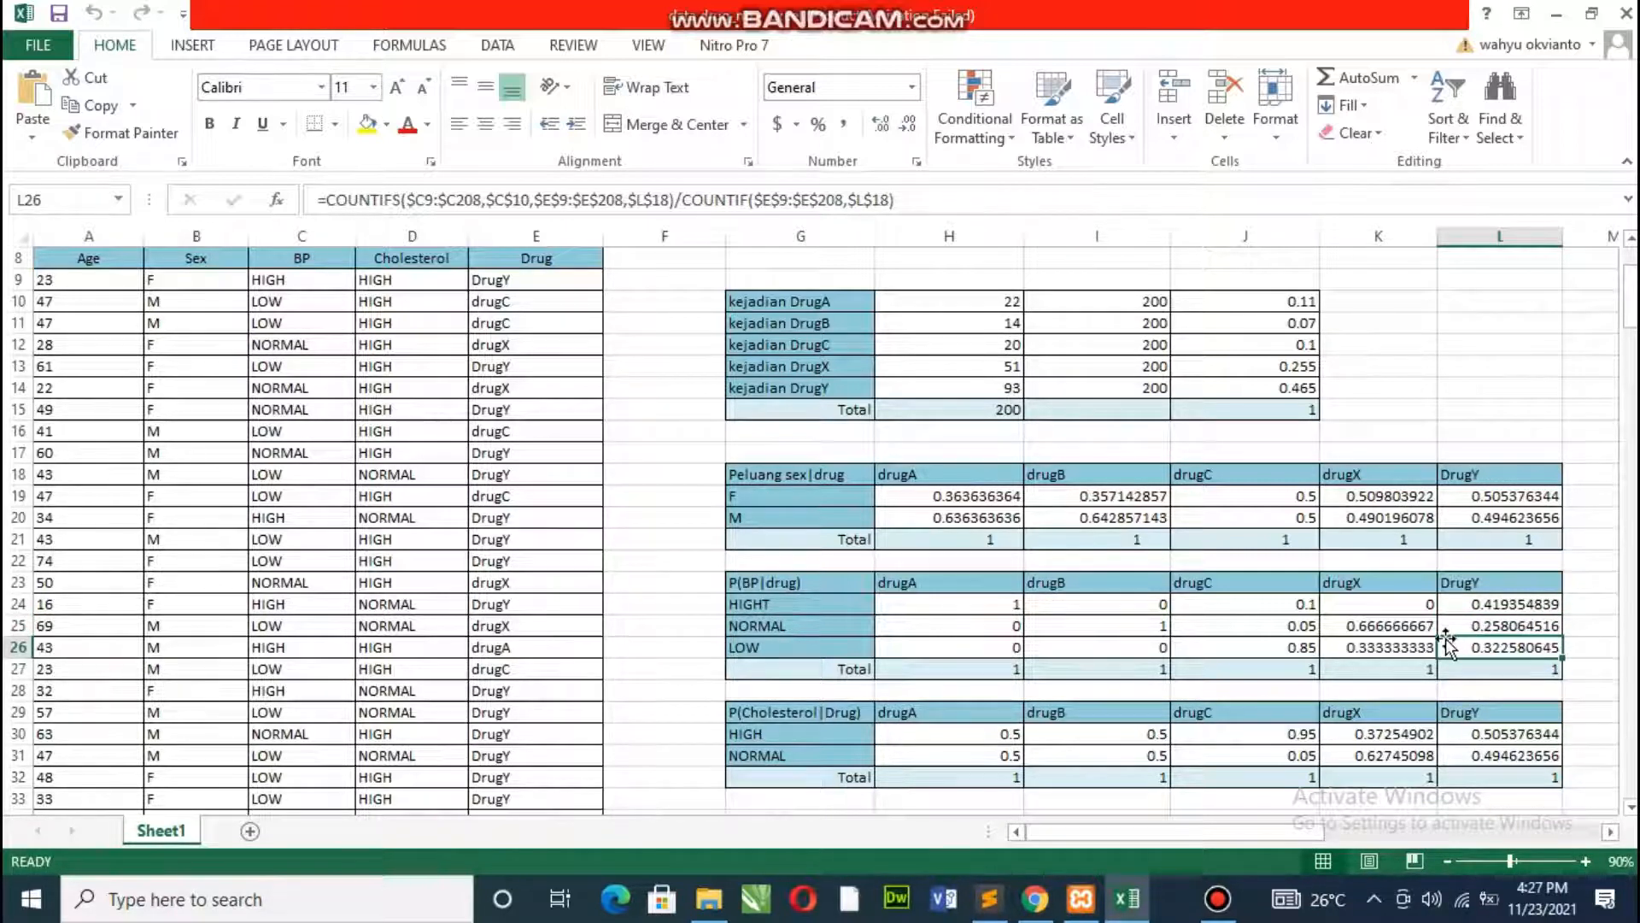
pyautogui.click(1493, 669)
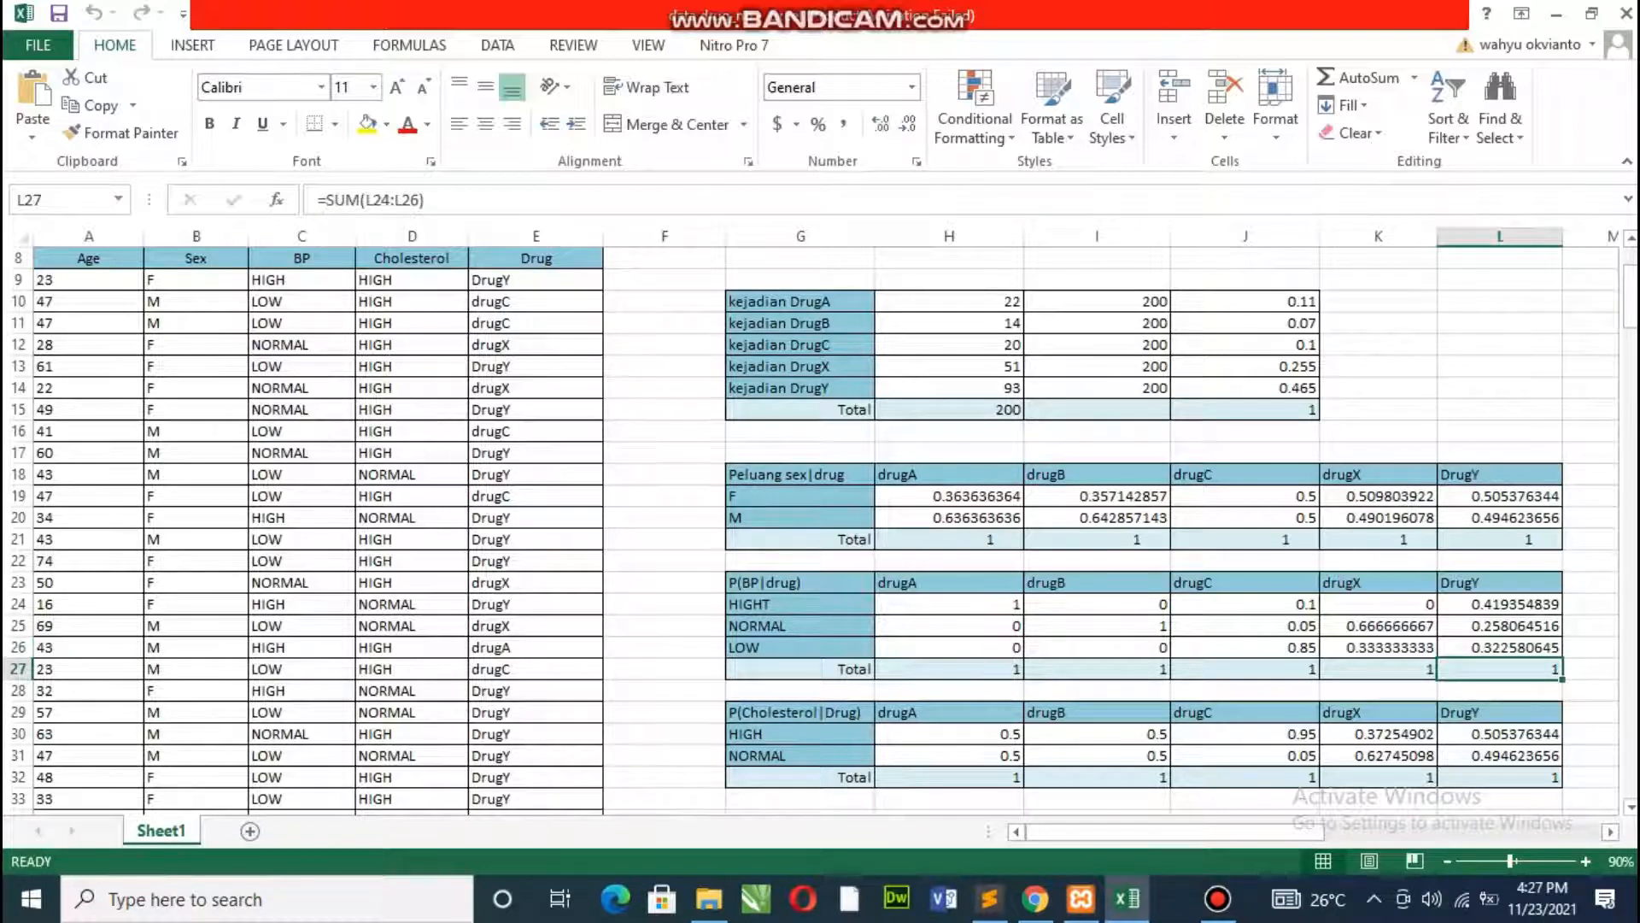
# Examine the drugA formulas and total in the P(Cholesterol|Drug) table against the HIGH entries in the Cholesterol data column
pyautogui.scroll(-1, 1484, 363)
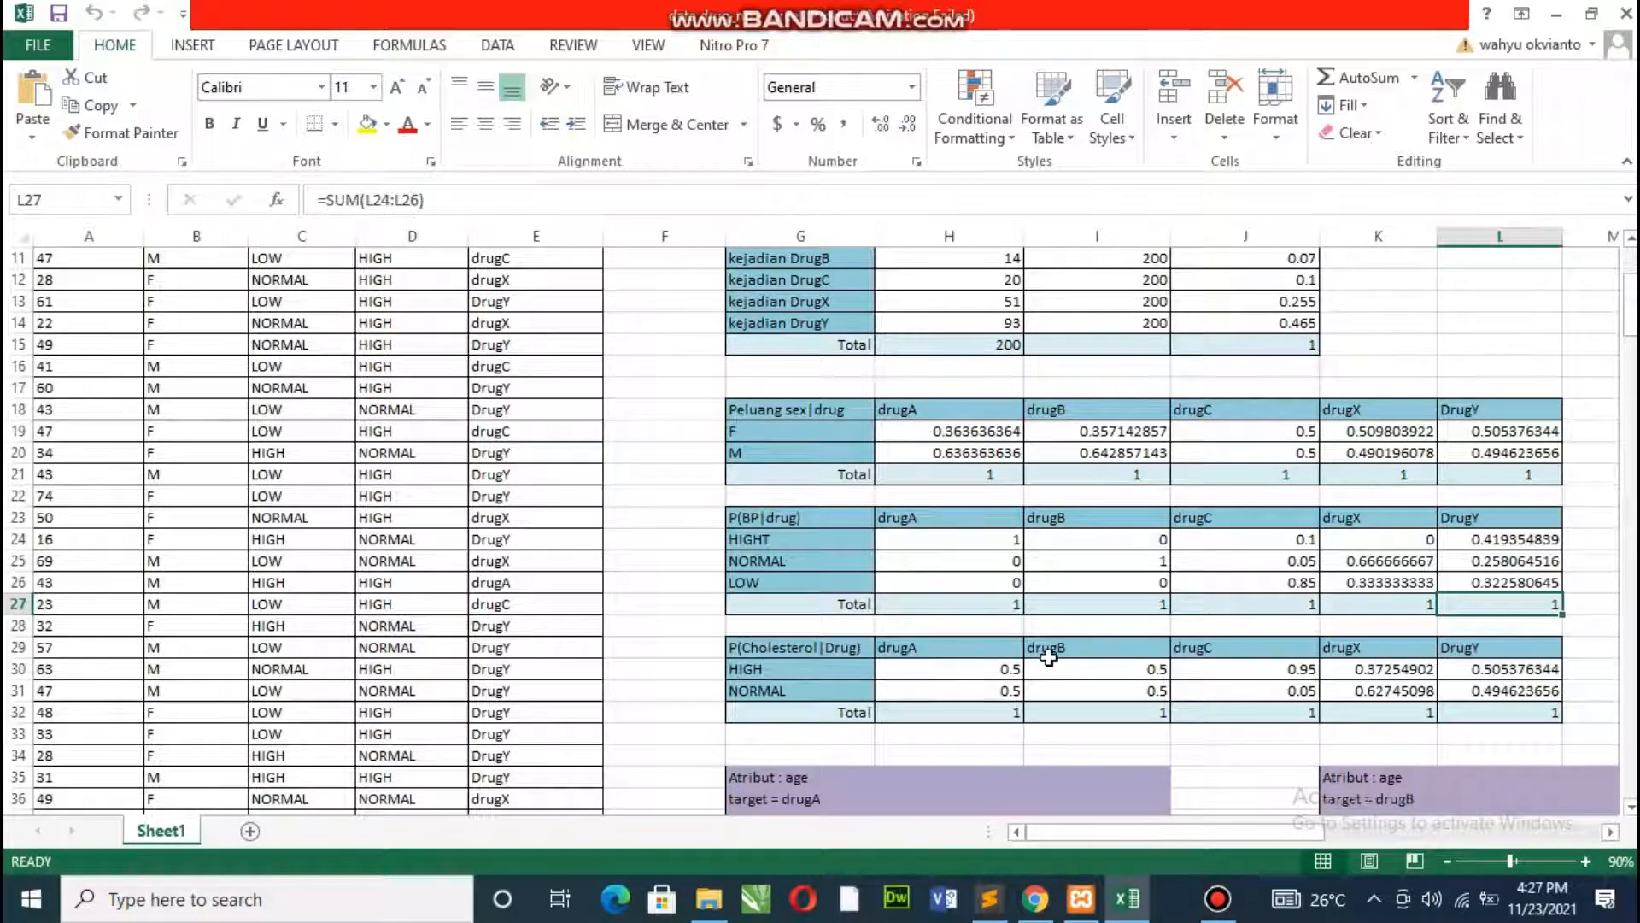
pyautogui.click(976, 674)
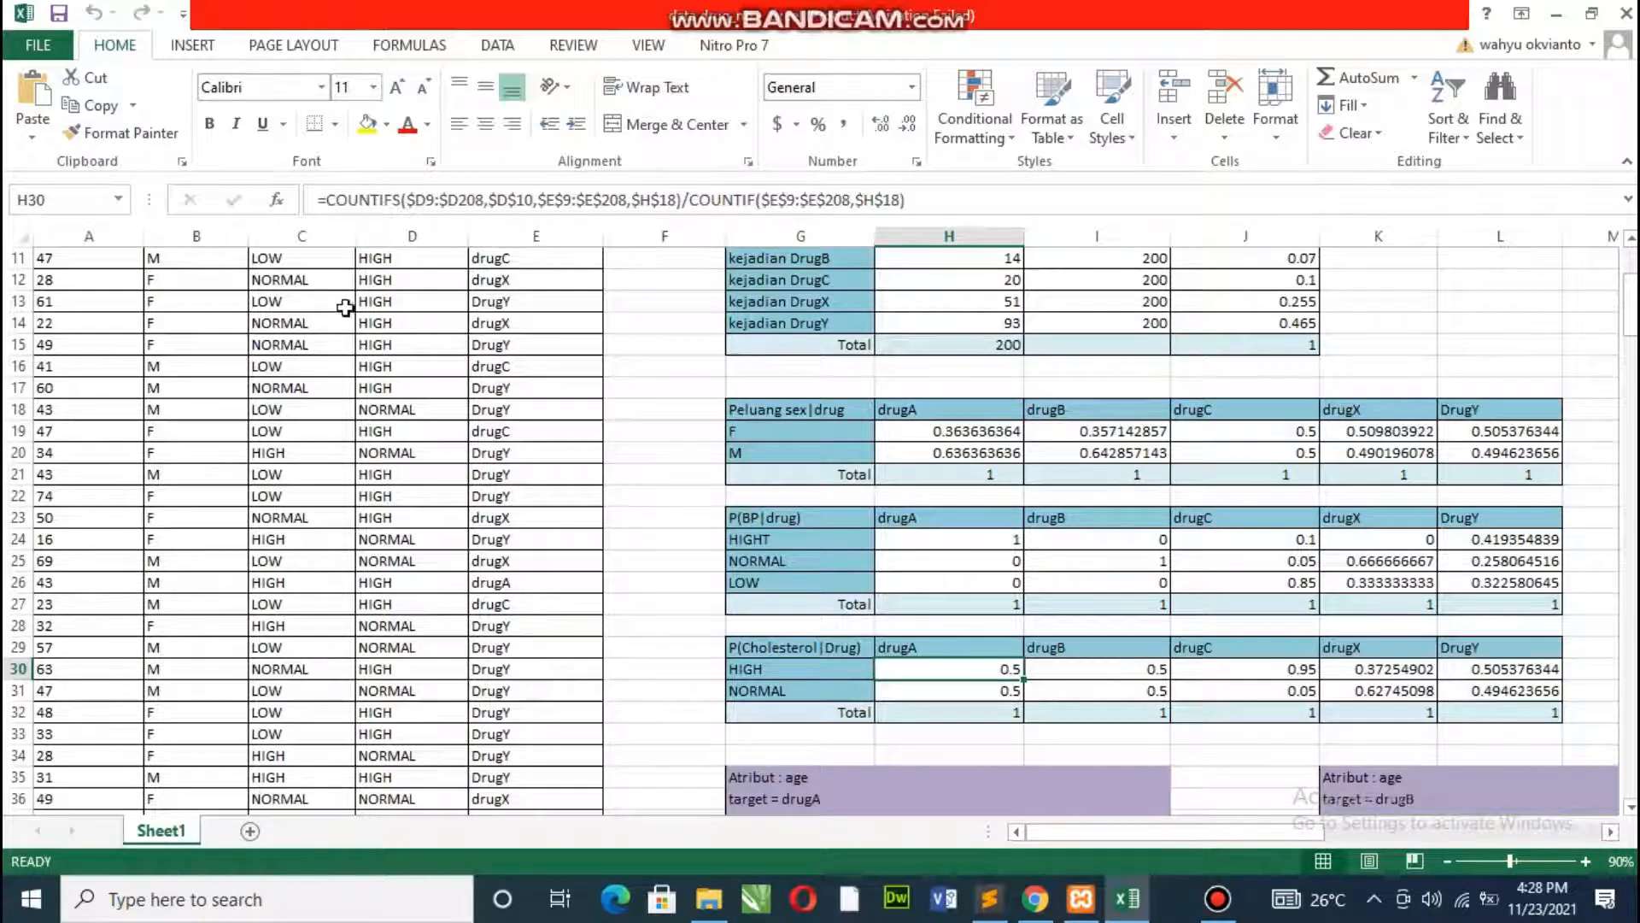
pyautogui.click(381, 258)
pyautogui.keyDown('shift'); pyautogui.click(401, 326); pyautogui.keyUp('shift')
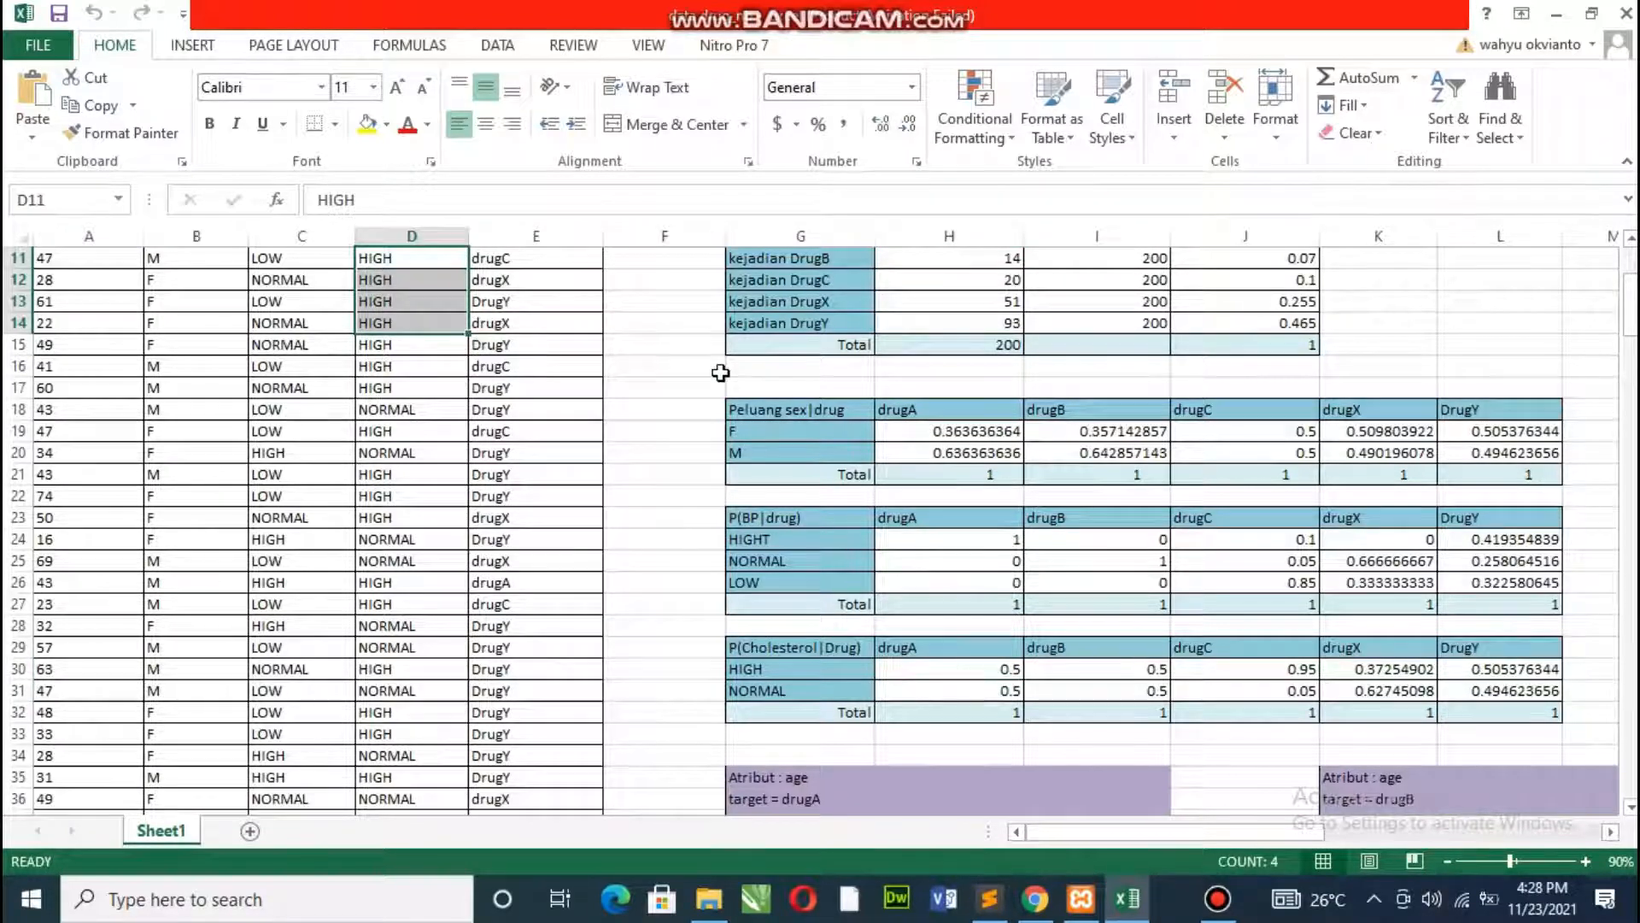
pyautogui.click(948, 669)
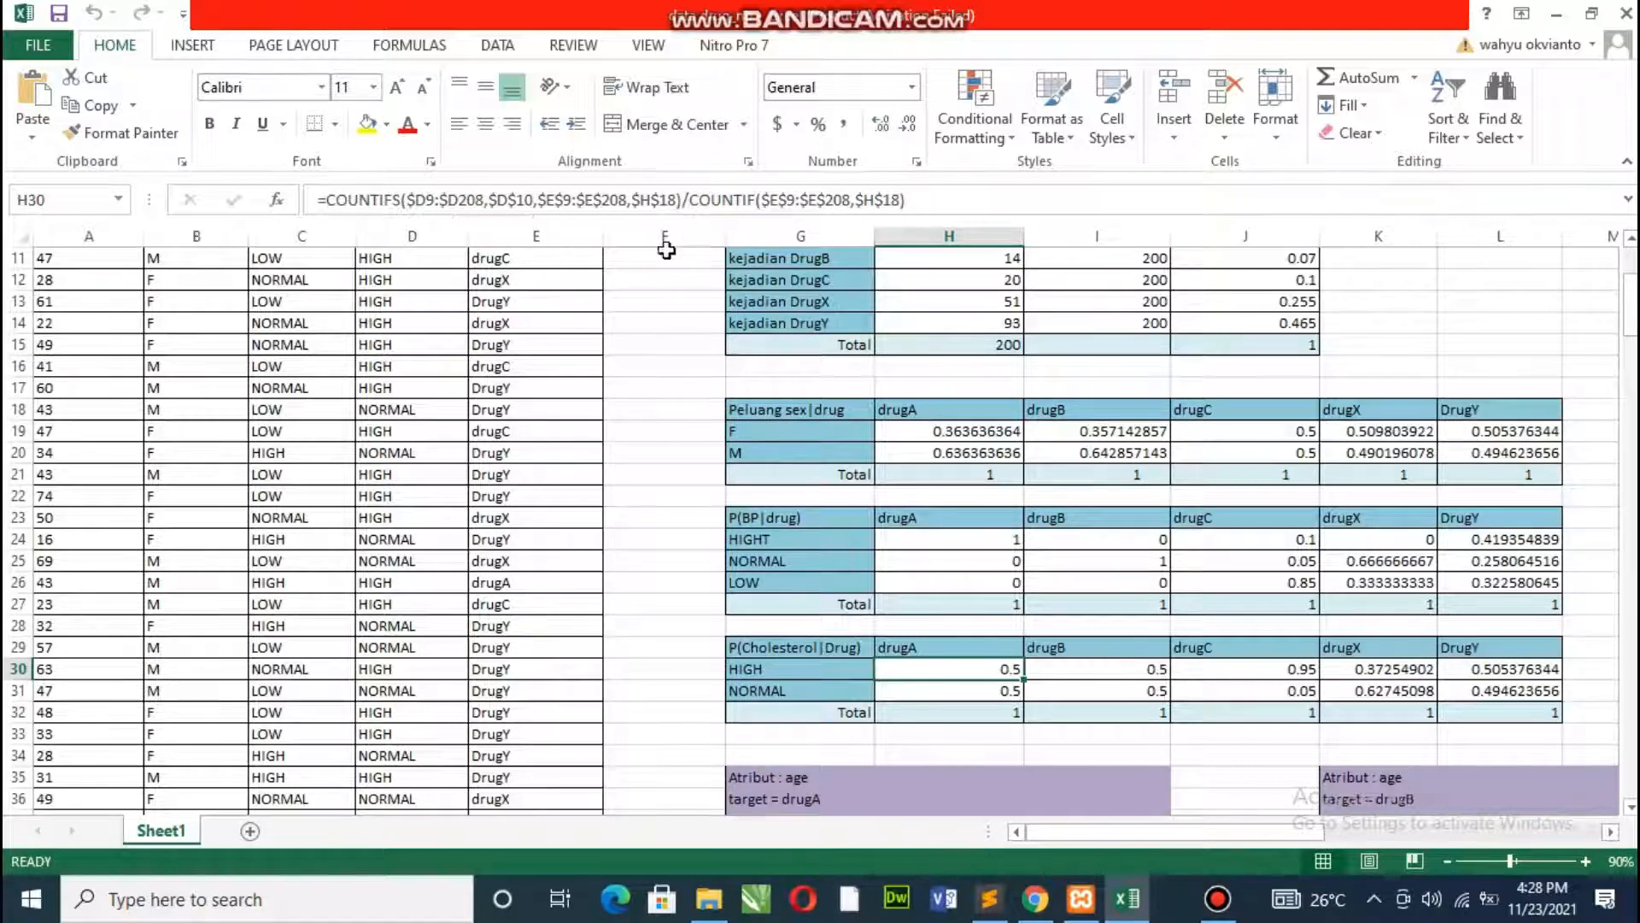
pyautogui.click(983, 688)
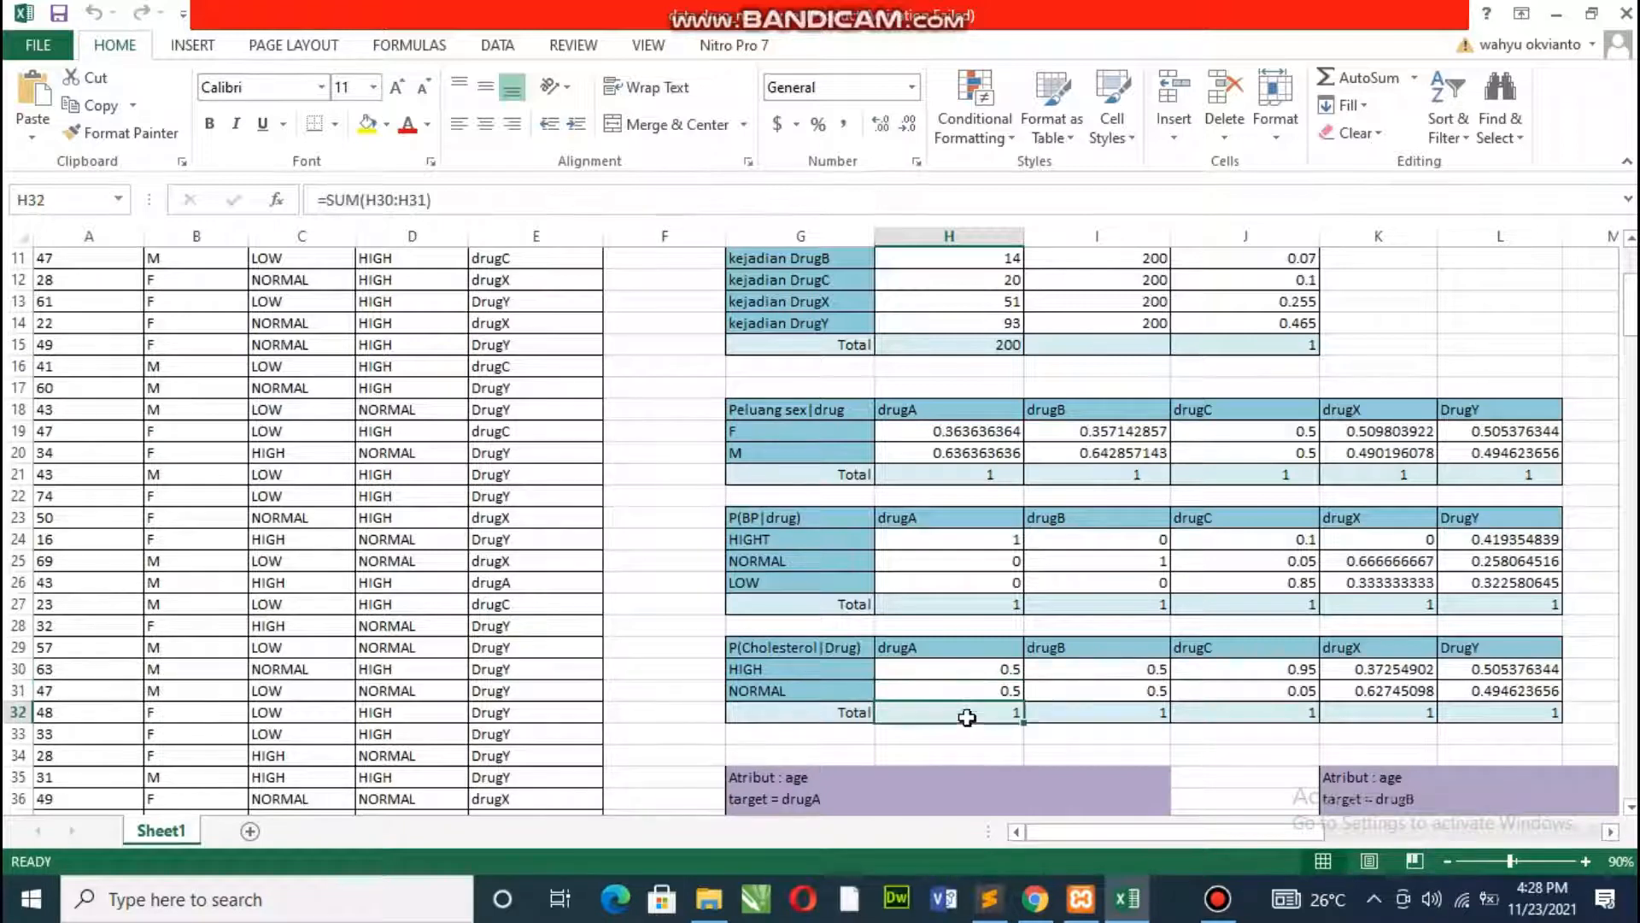
pyautogui.click(966, 714)
# Examine the HIGH, NORMAL and total formulas for drugB and drugC in the P(Cholesterol|Drug) table
pyautogui.click(1132, 670)
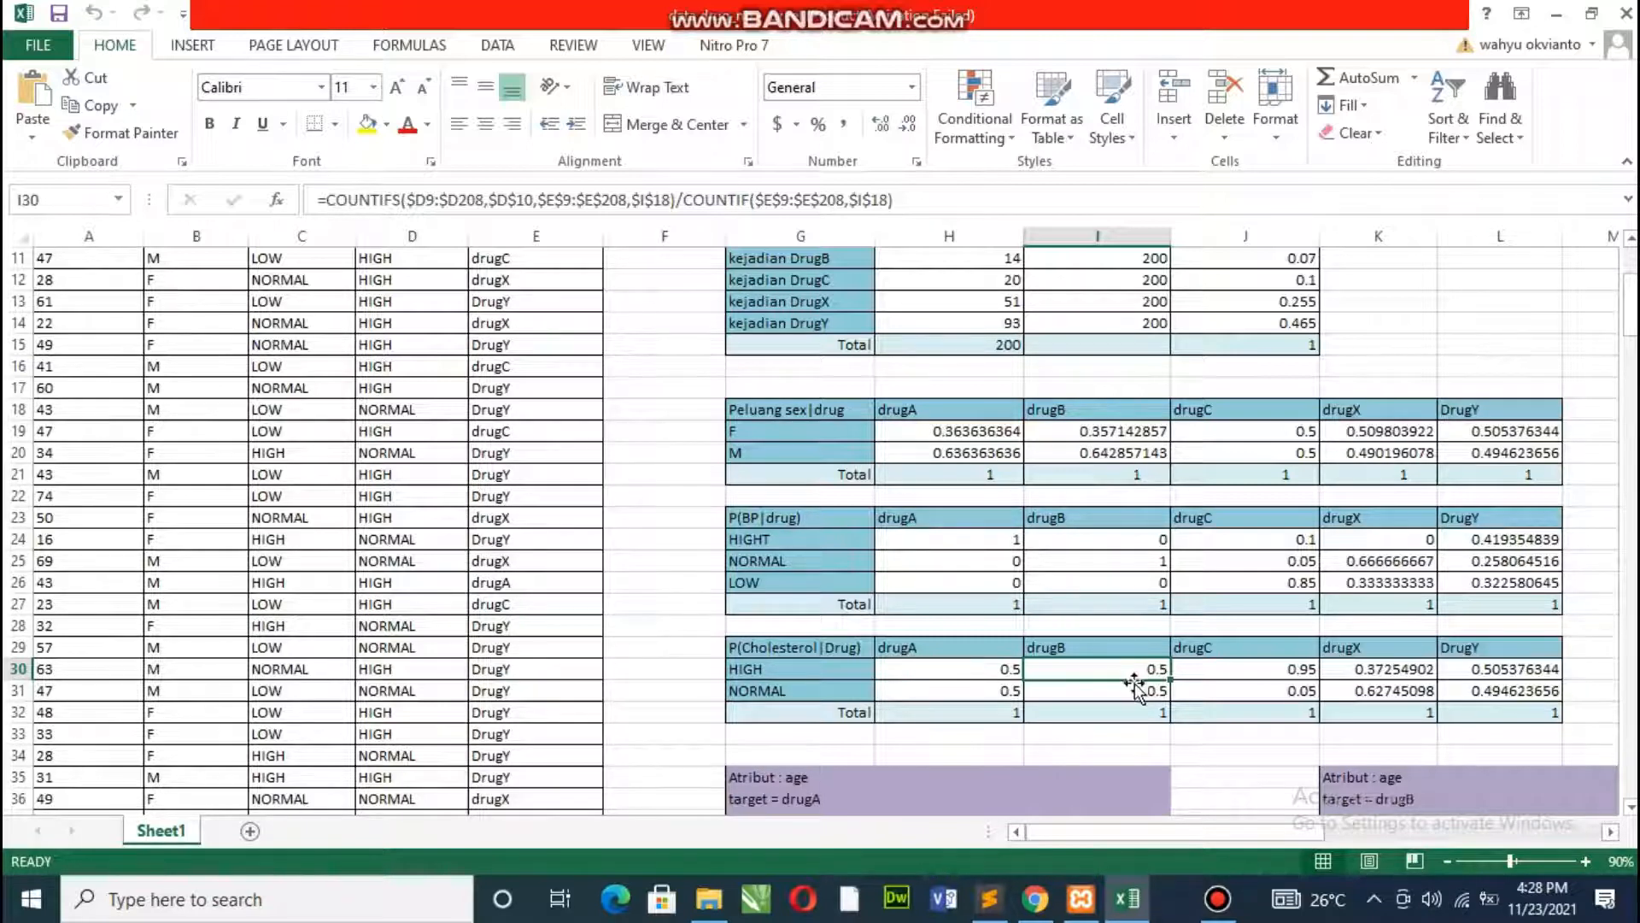
pyautogui.click(1139, 693)
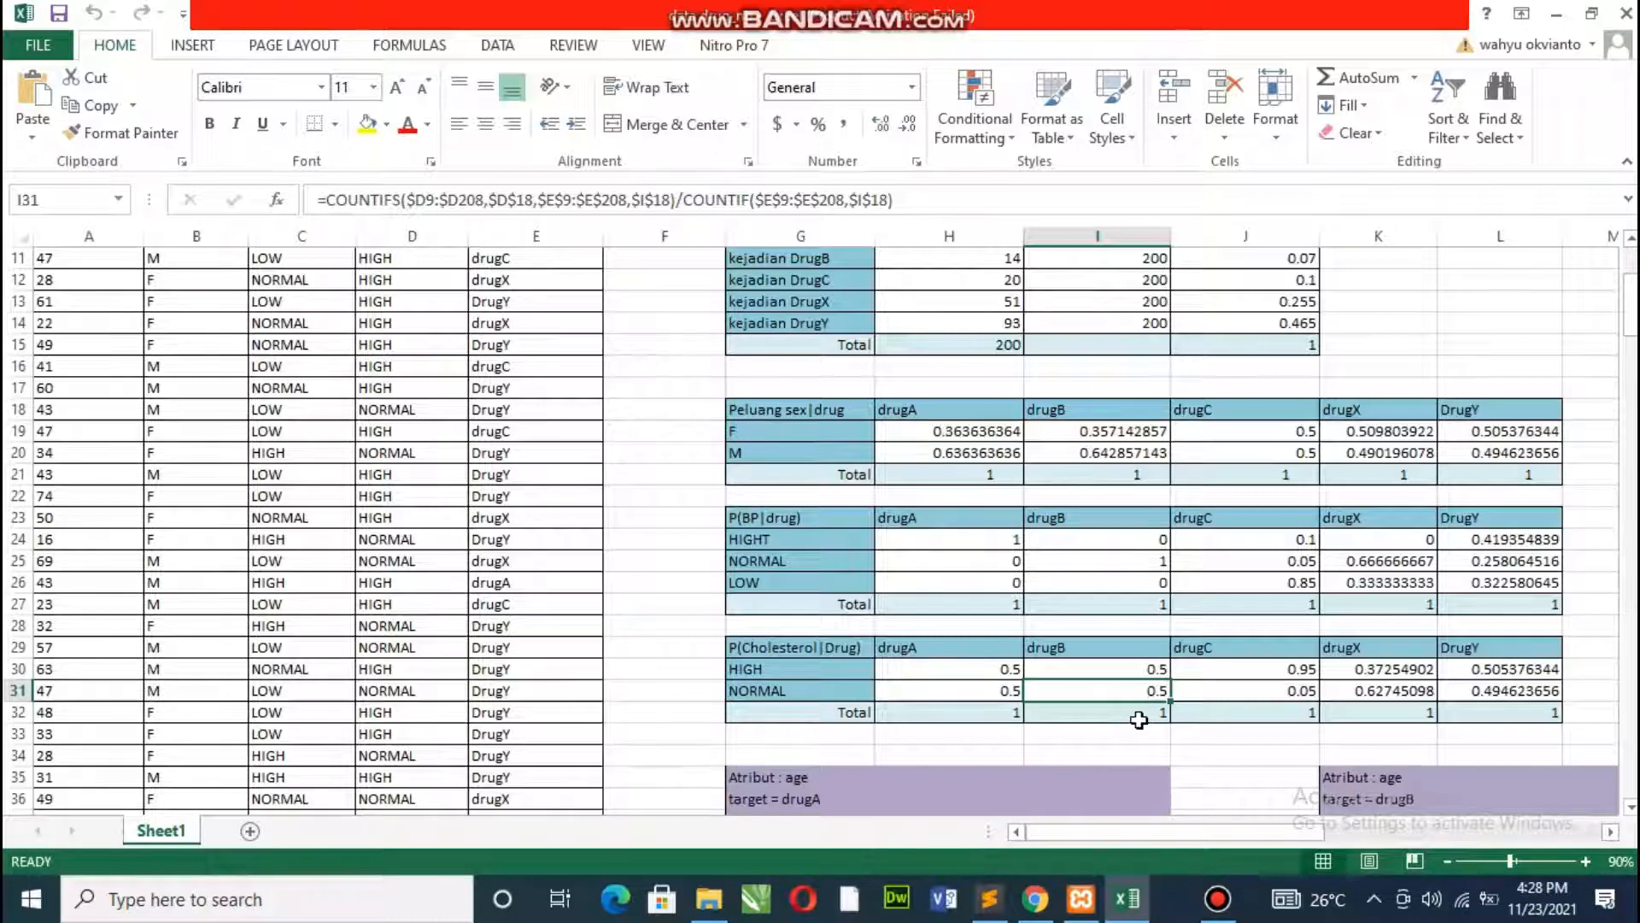
pyautogui.click(1140, 720)
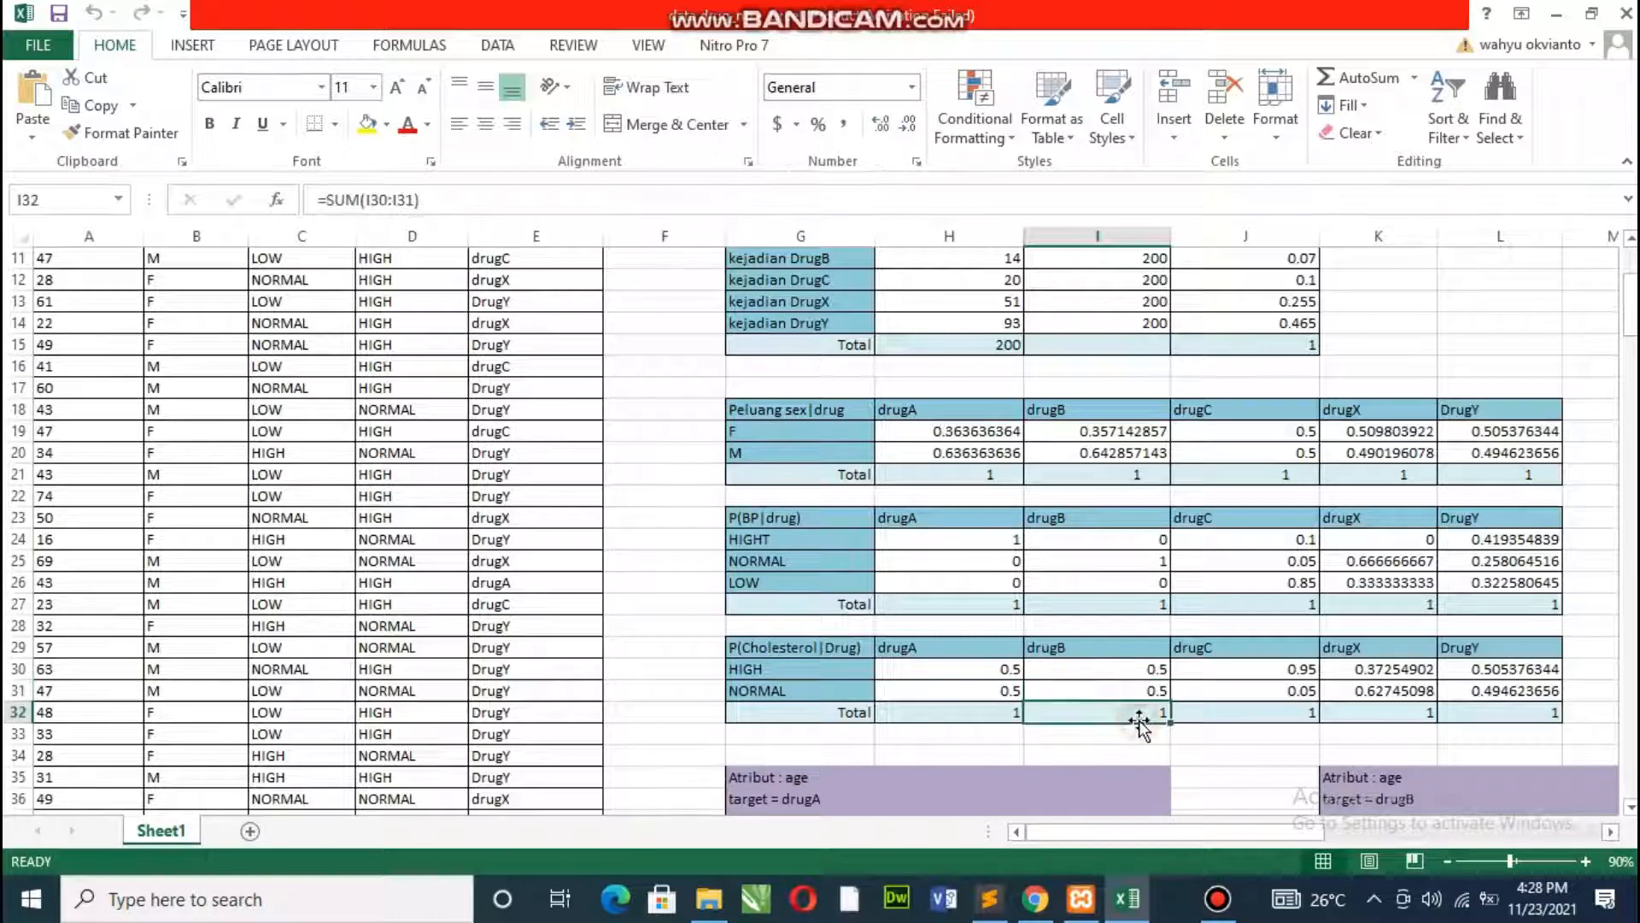
pyautogui.click(1266, 675)
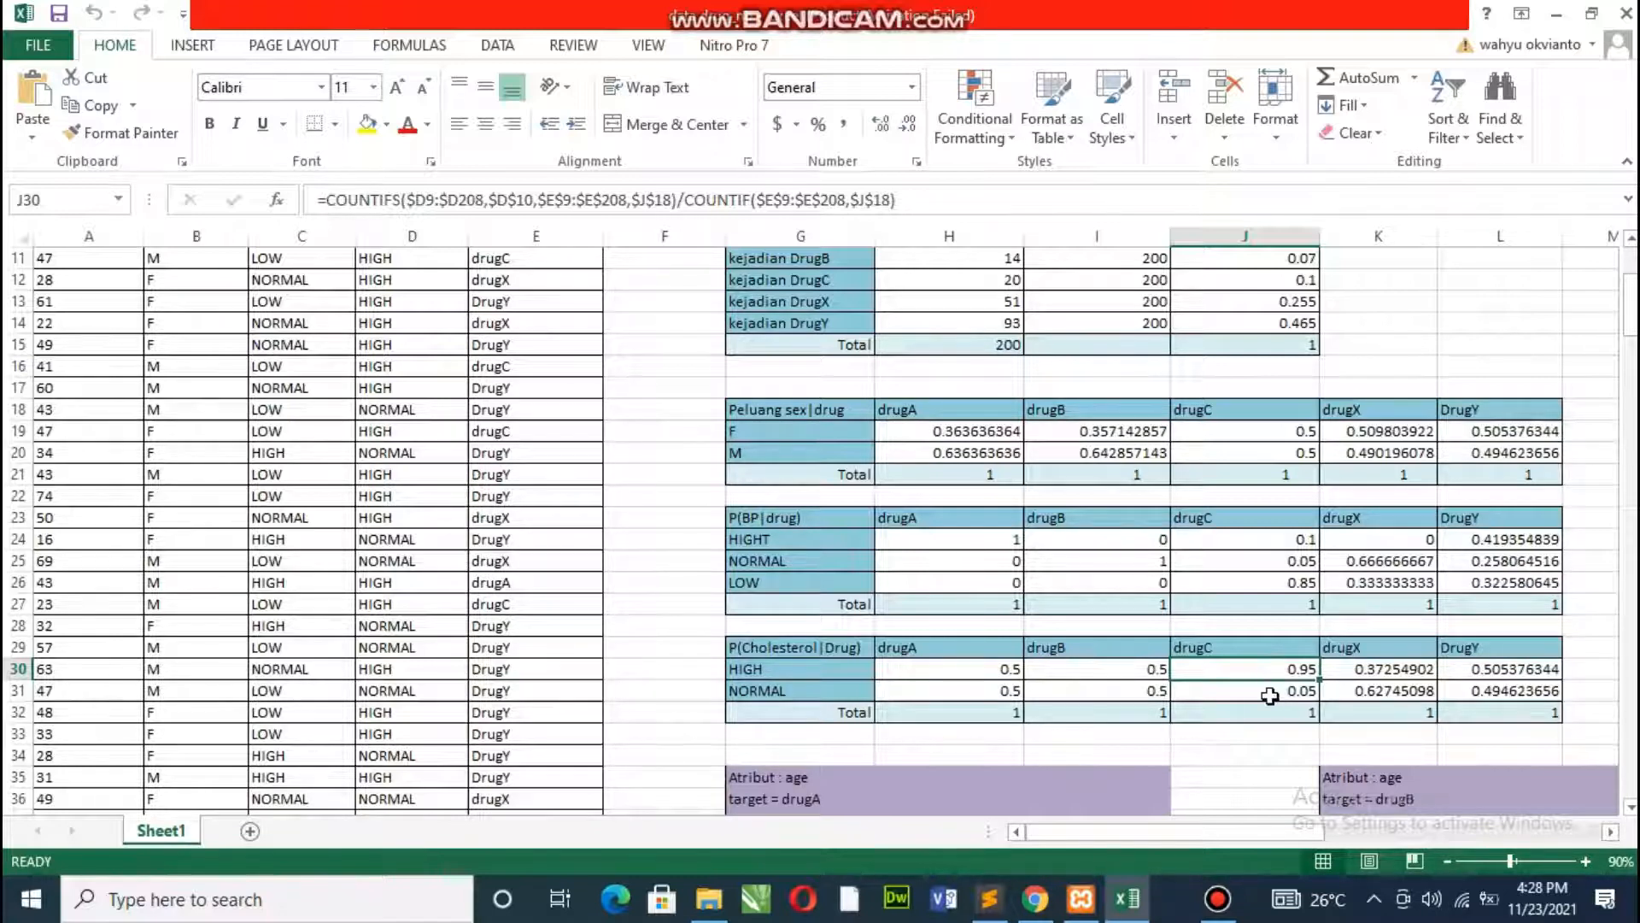
pyautogui.click(1271, 694)
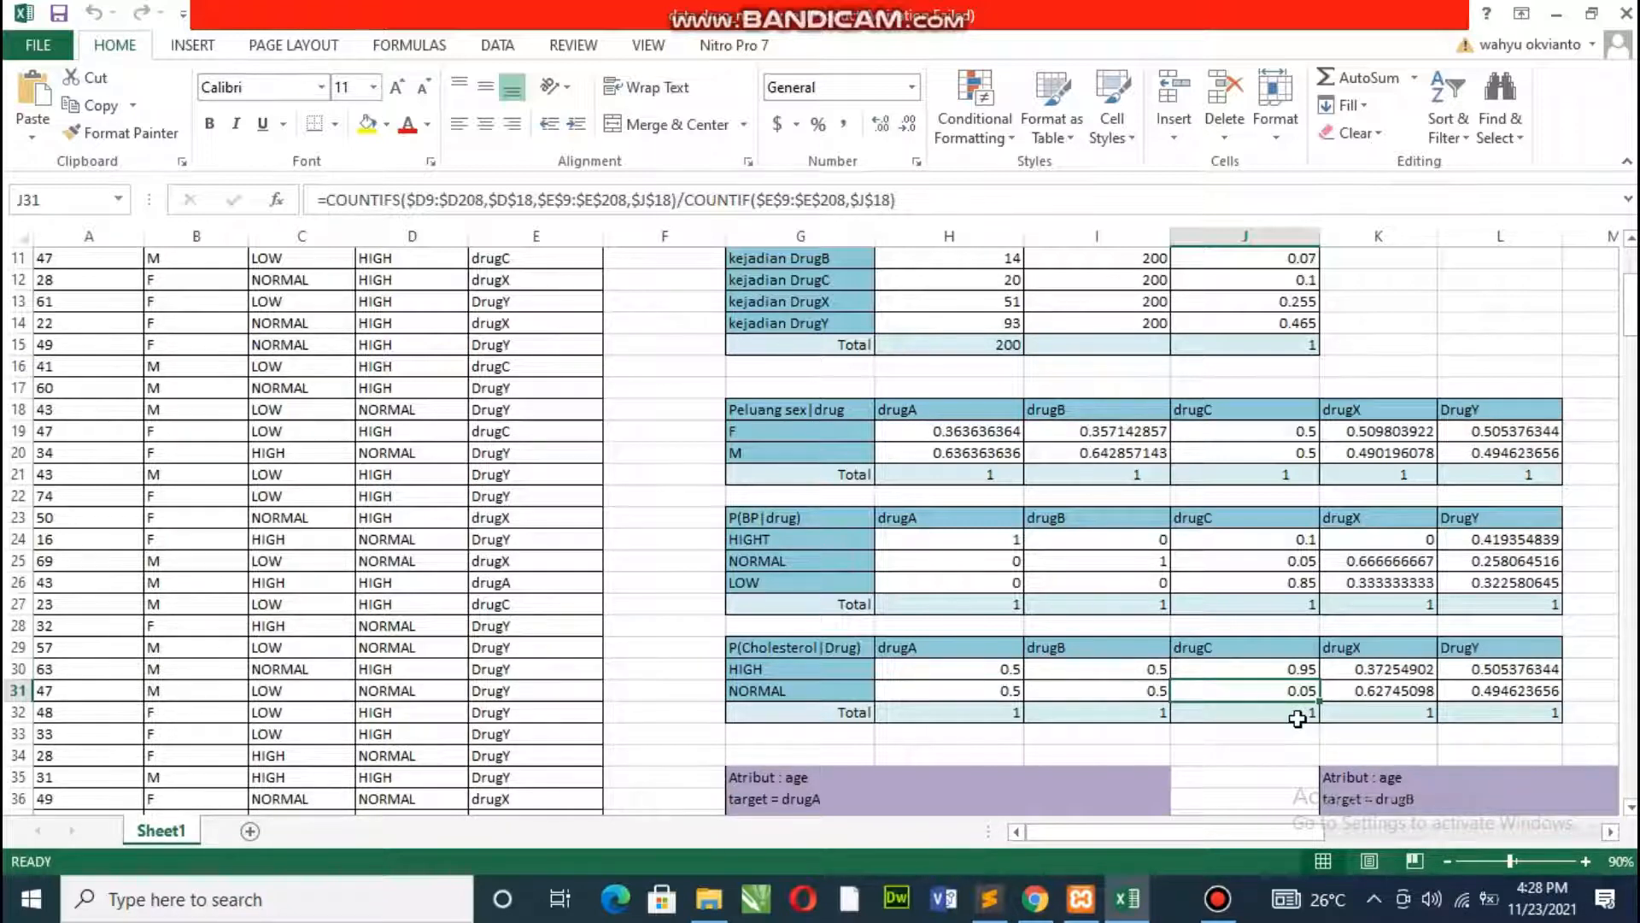
pyautogui.click(1297, 718)
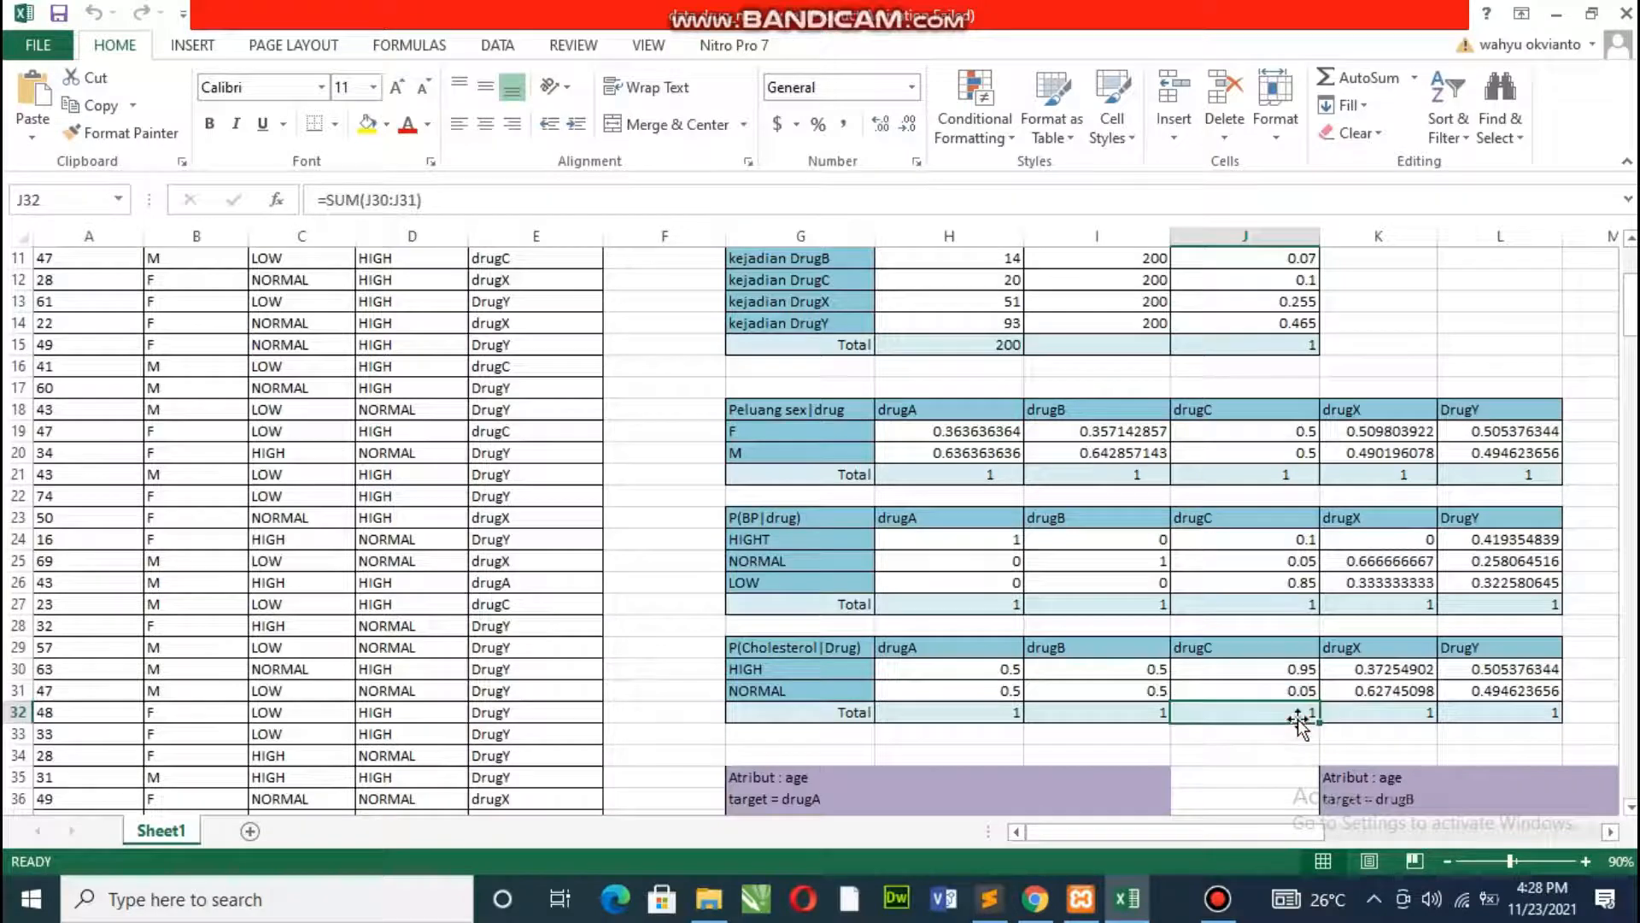
# Examine the HIGH, NORMAL and total formulas for drugX and DrugY in the P(Cholesterol|Drug) table
pyautogui.click(1379, 673)
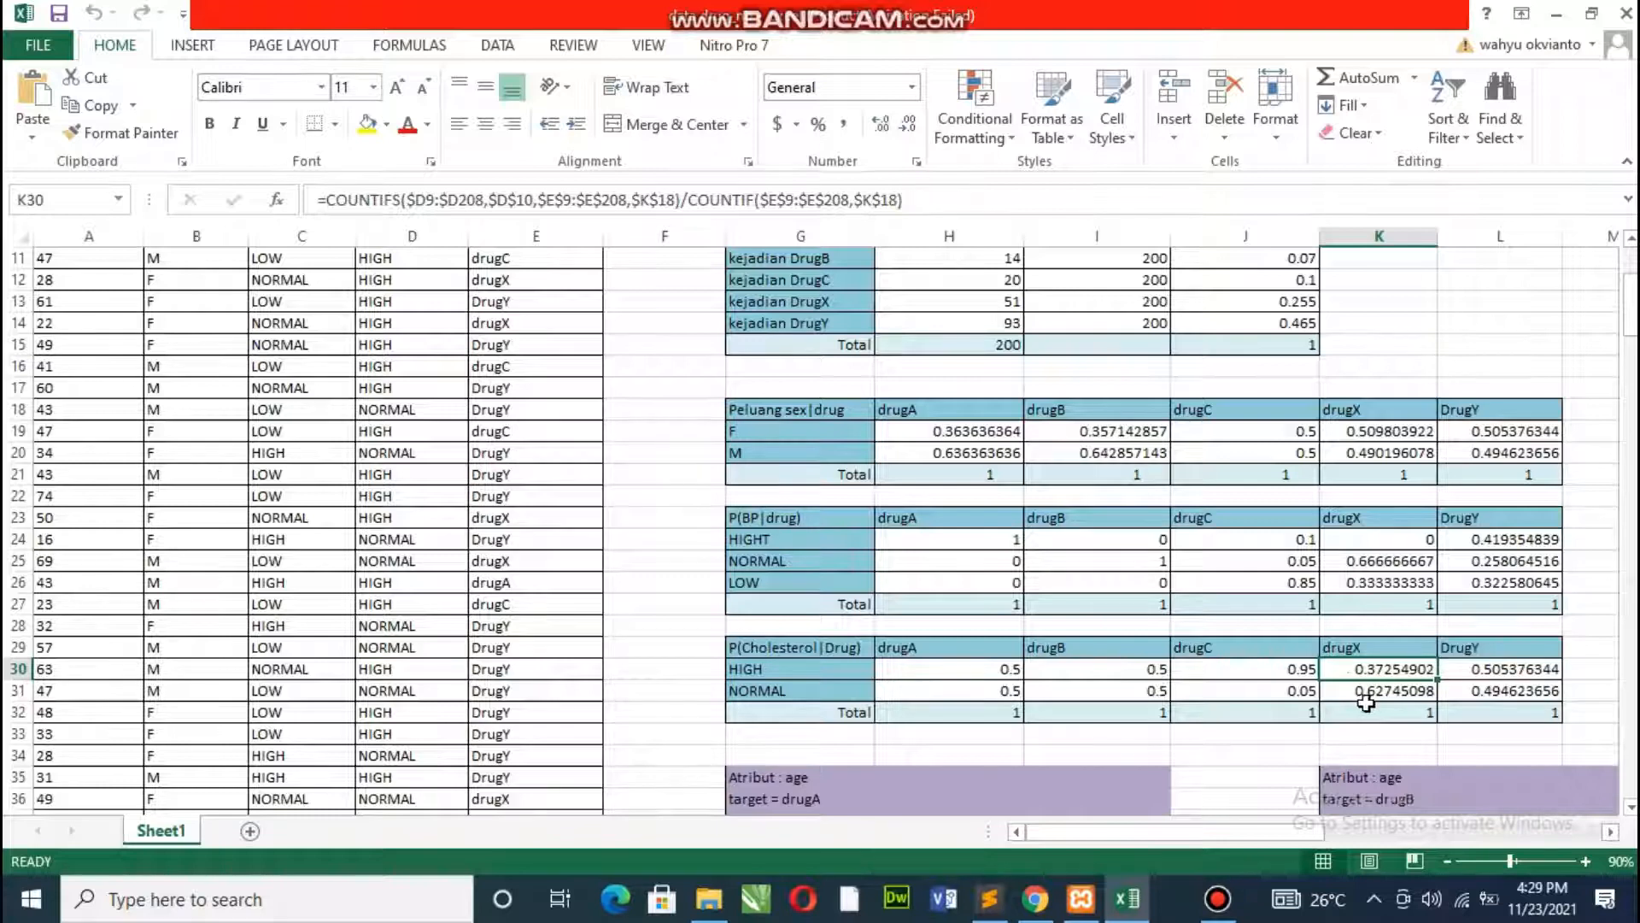
pyautogui.click(1362, 697)
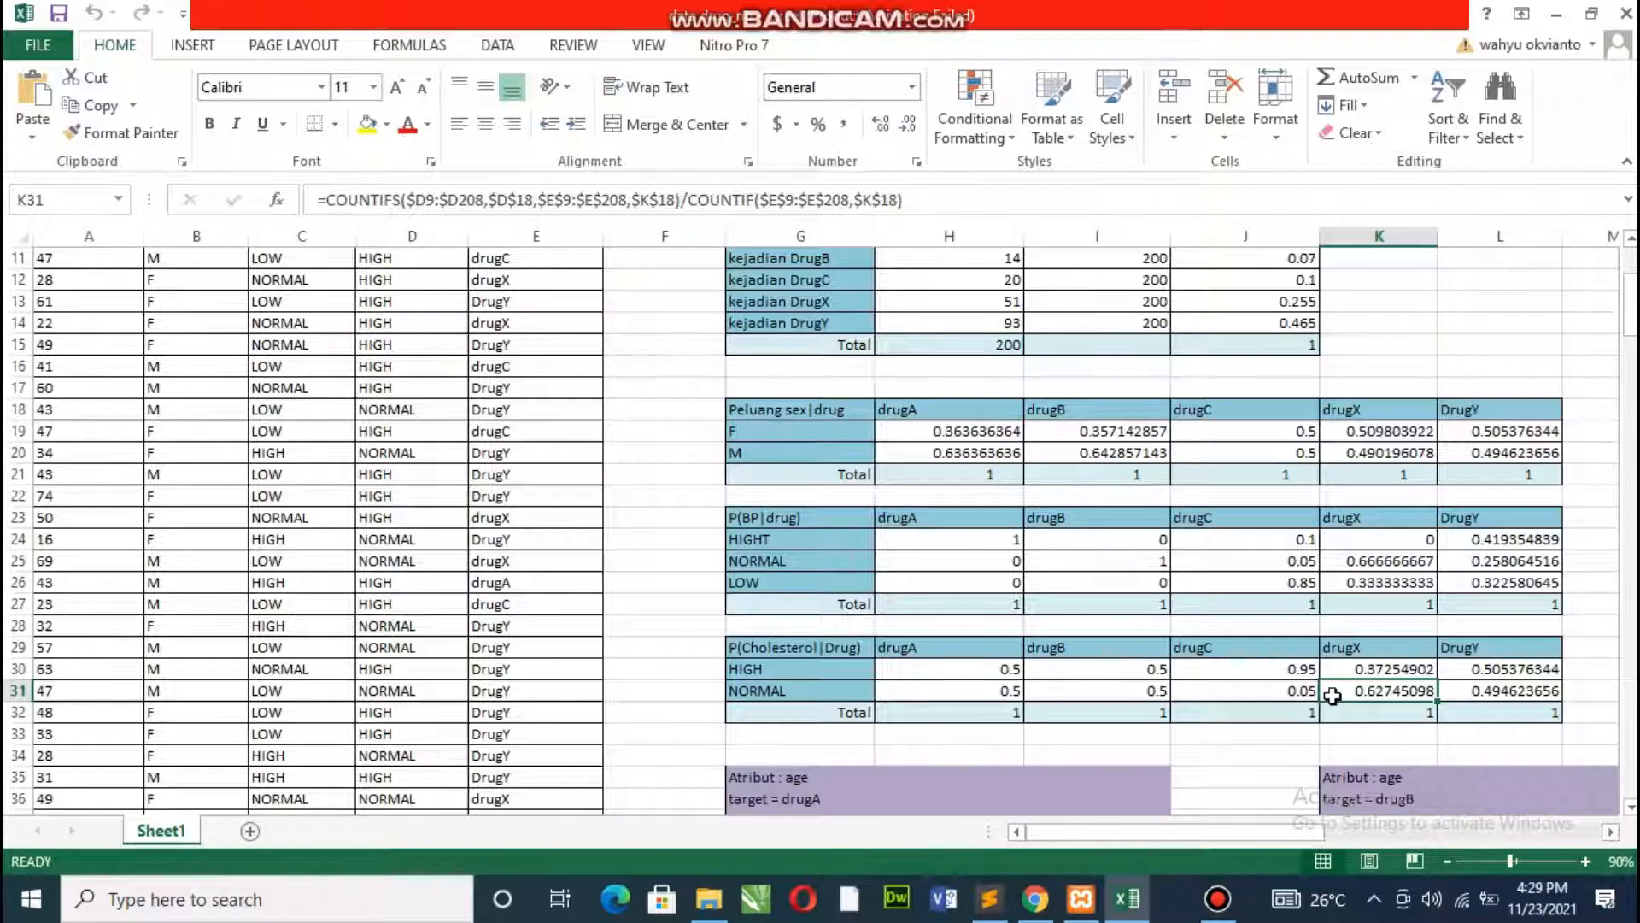
pyautogui.click(1383, 716)
pyautogui.click(1483, 669)
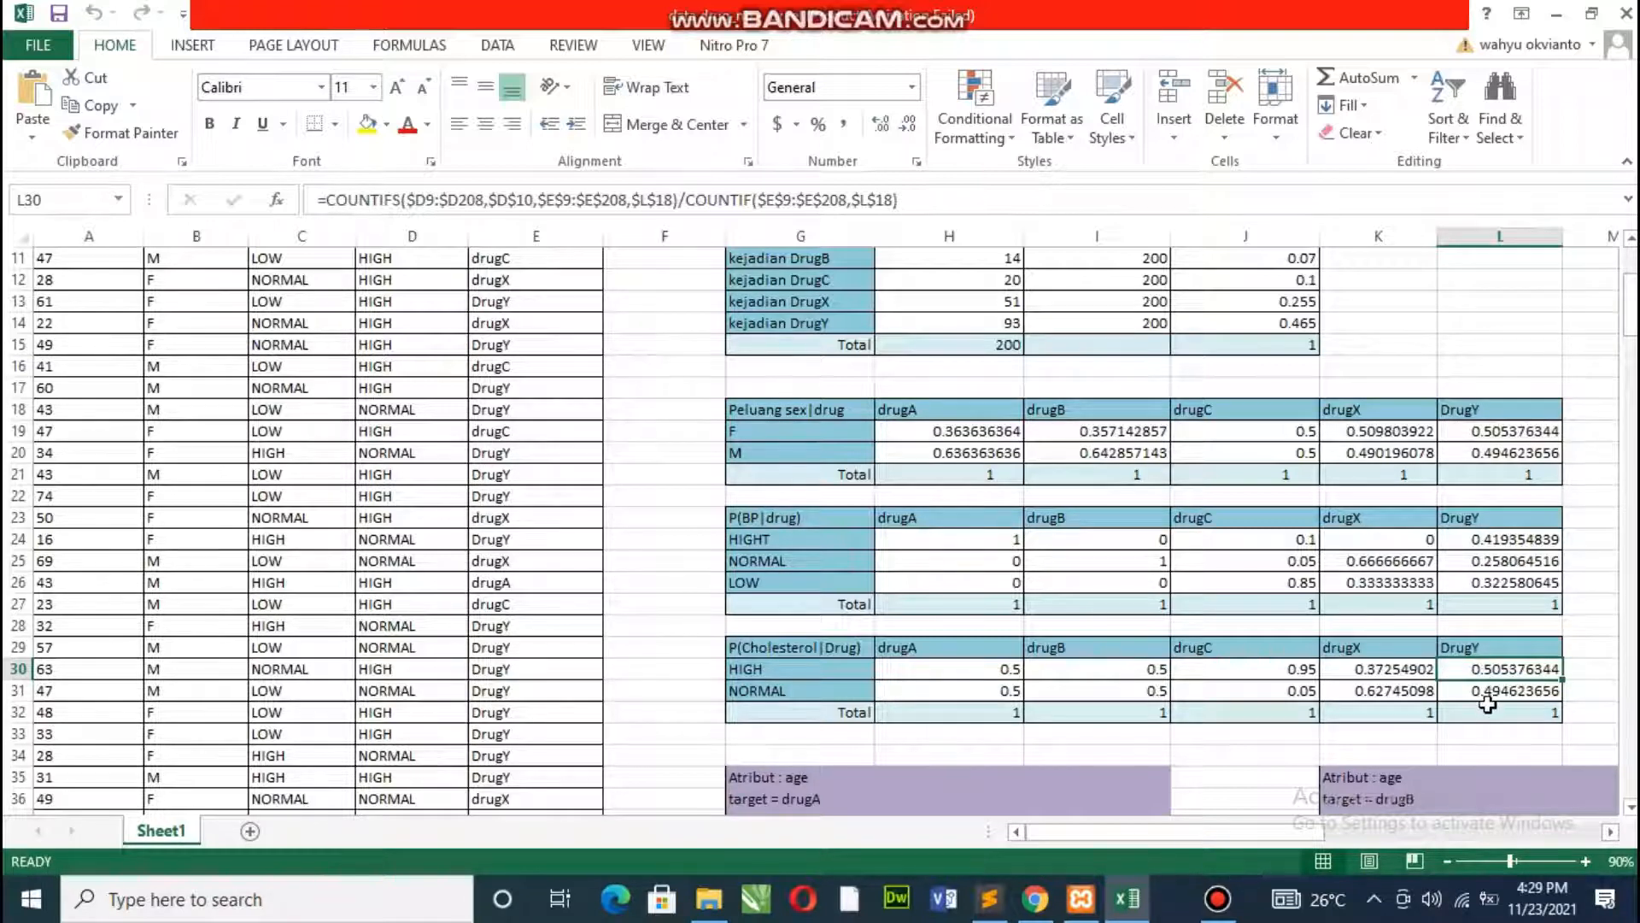
pyautogui.click(1485, 699)
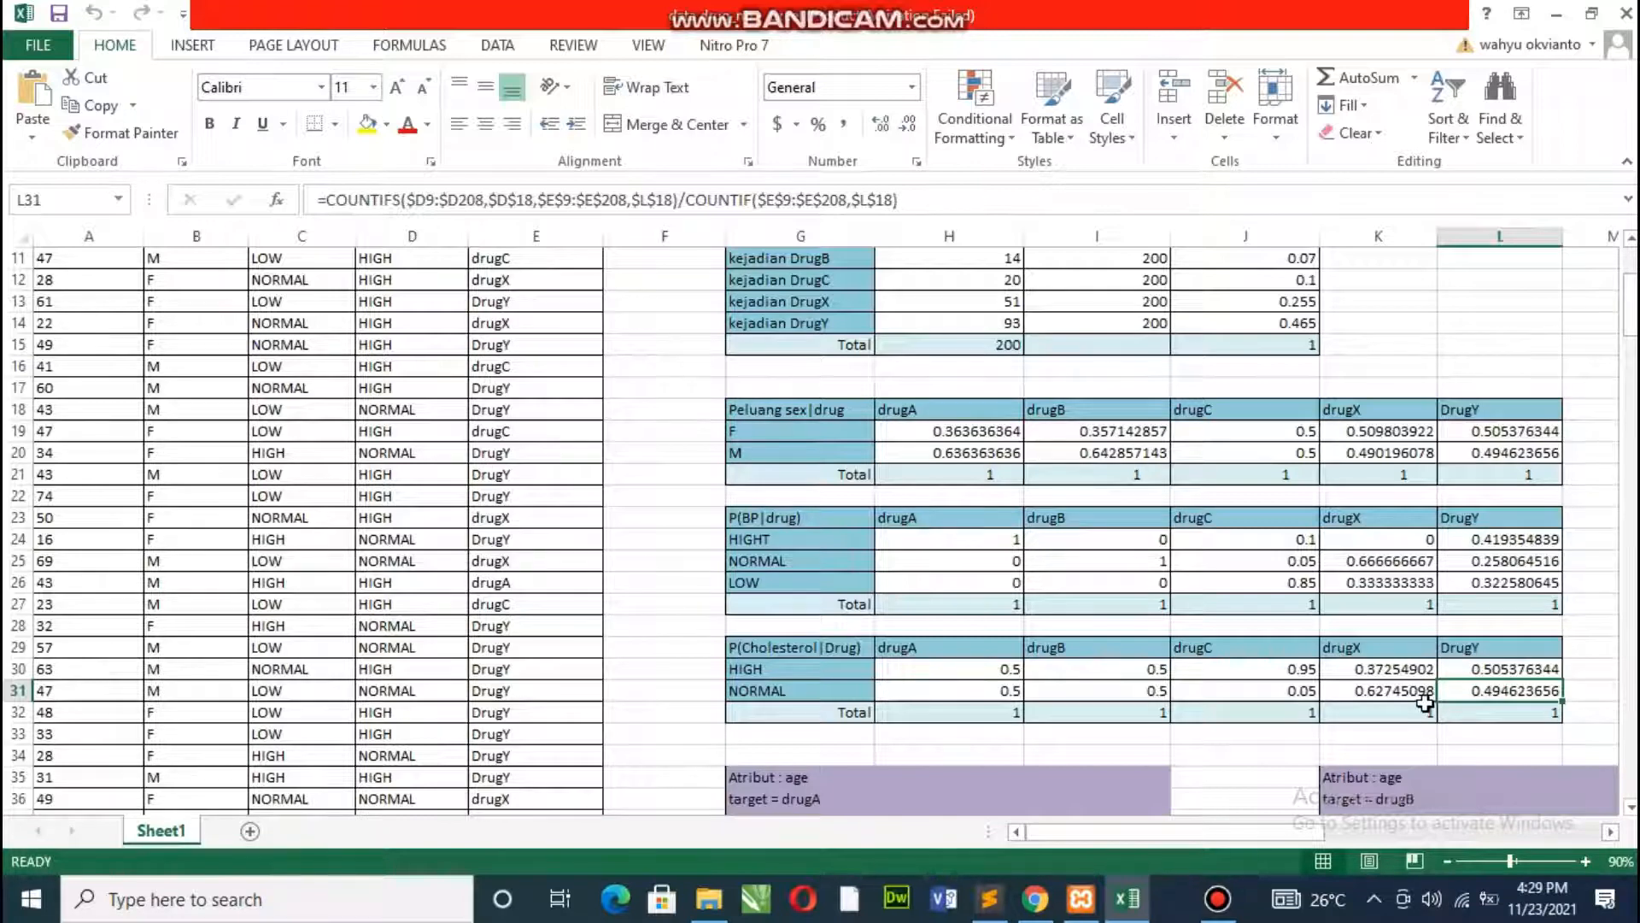
pyautogui.click(1499, 715)
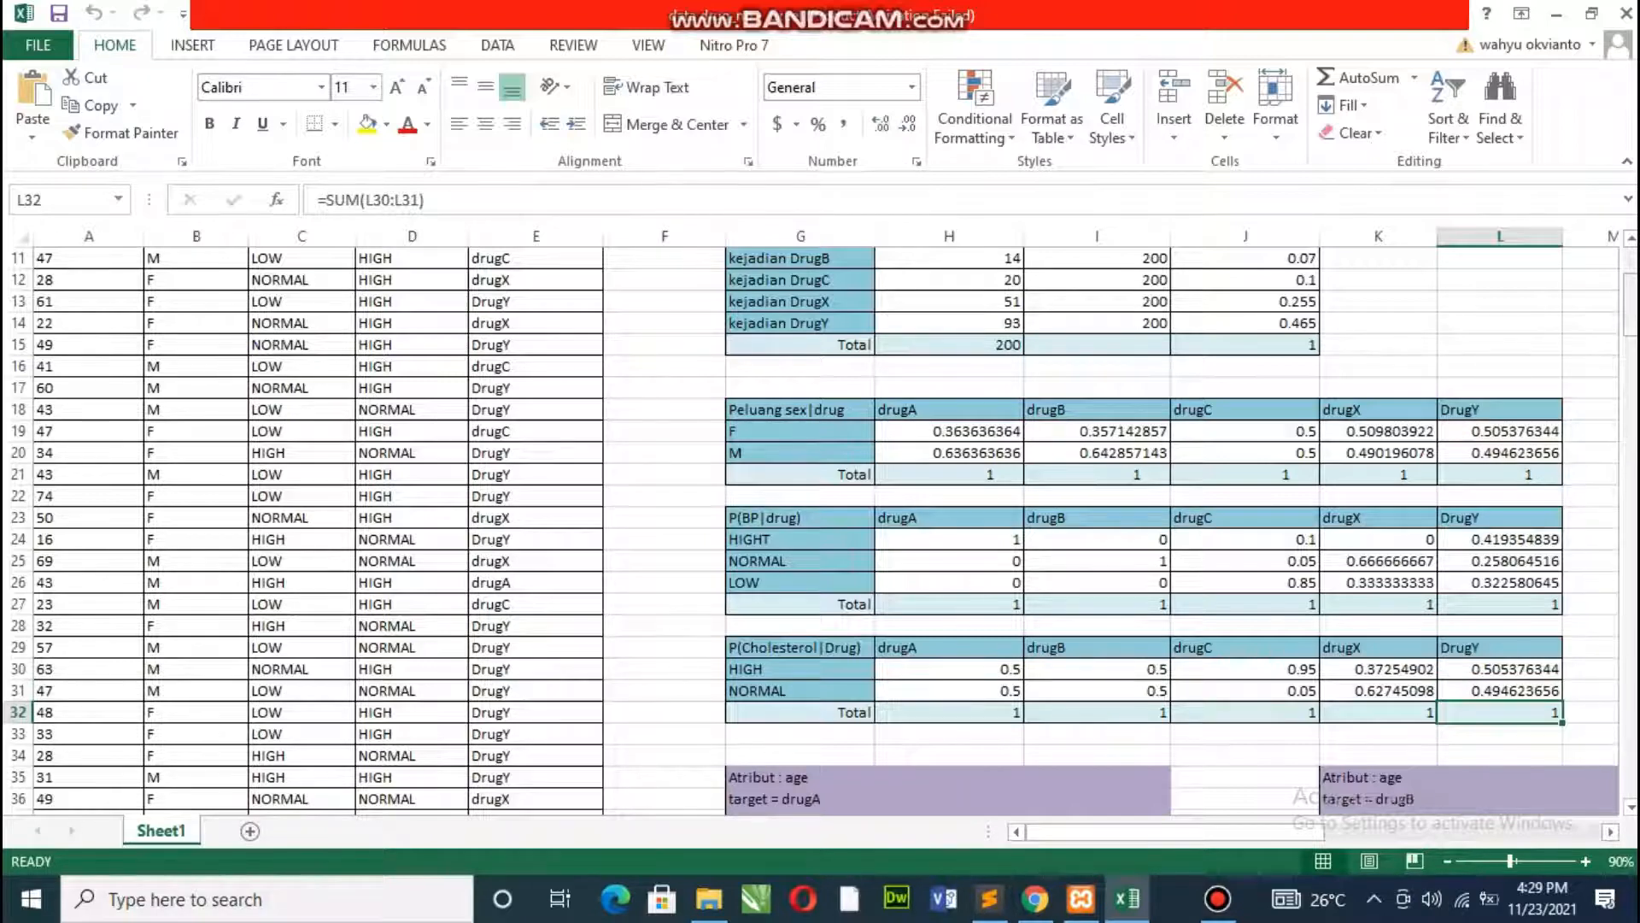
# Examine the "Atribut : age" table for target drugA against the ages in data column A
pyautogui.scroll(-3, 987, 647)
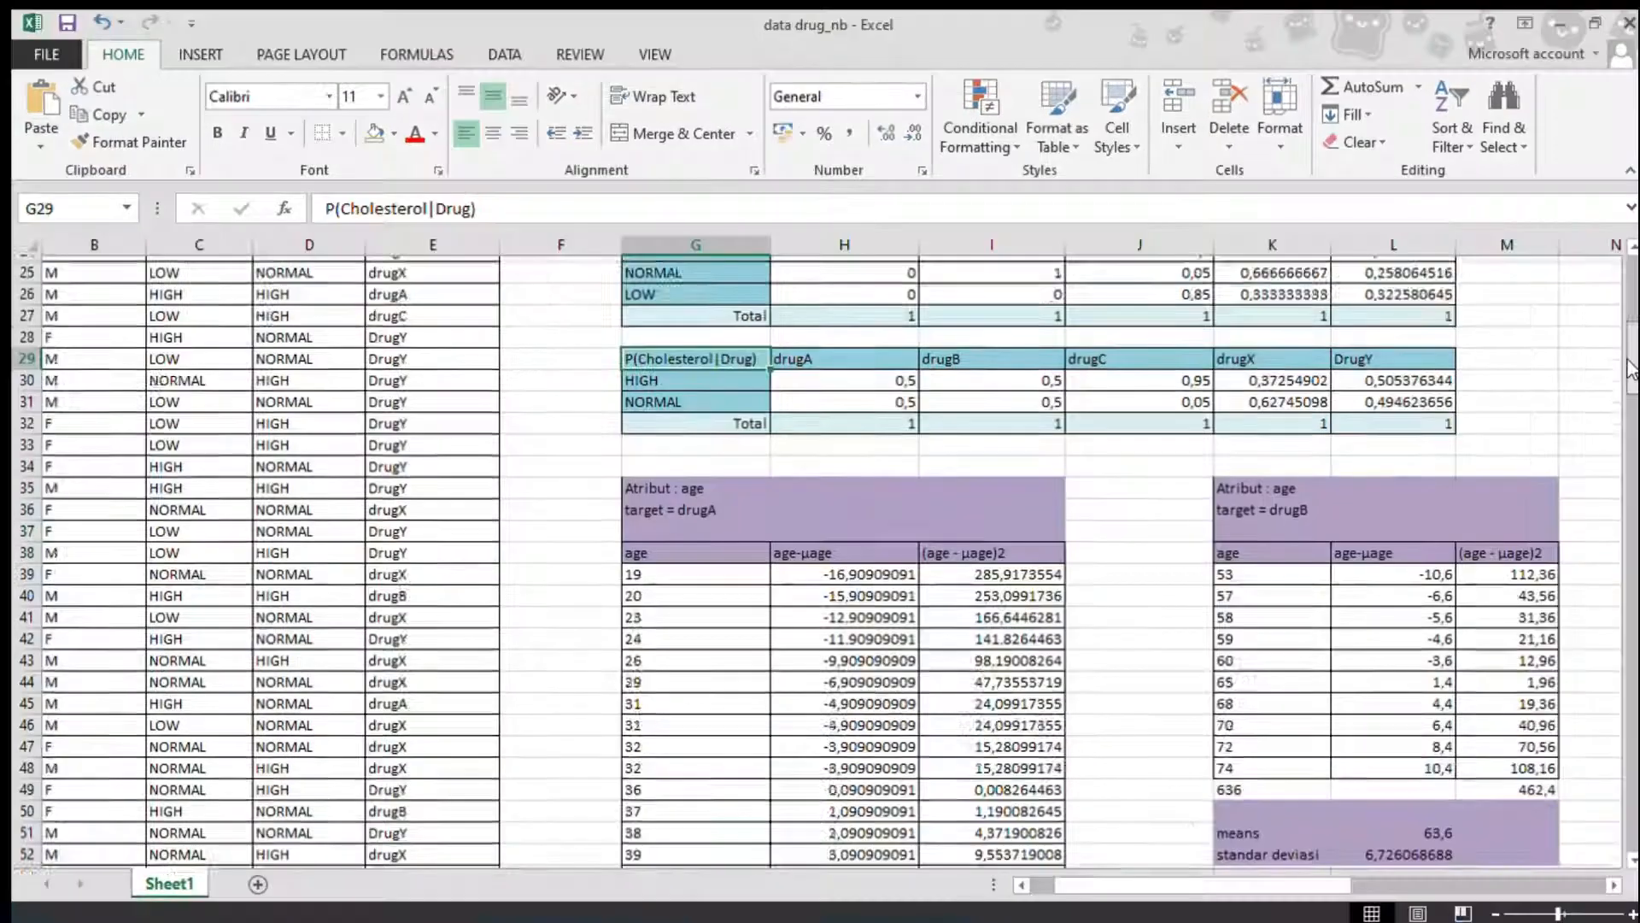
pyautogui.scroll(-1, 939, 370)
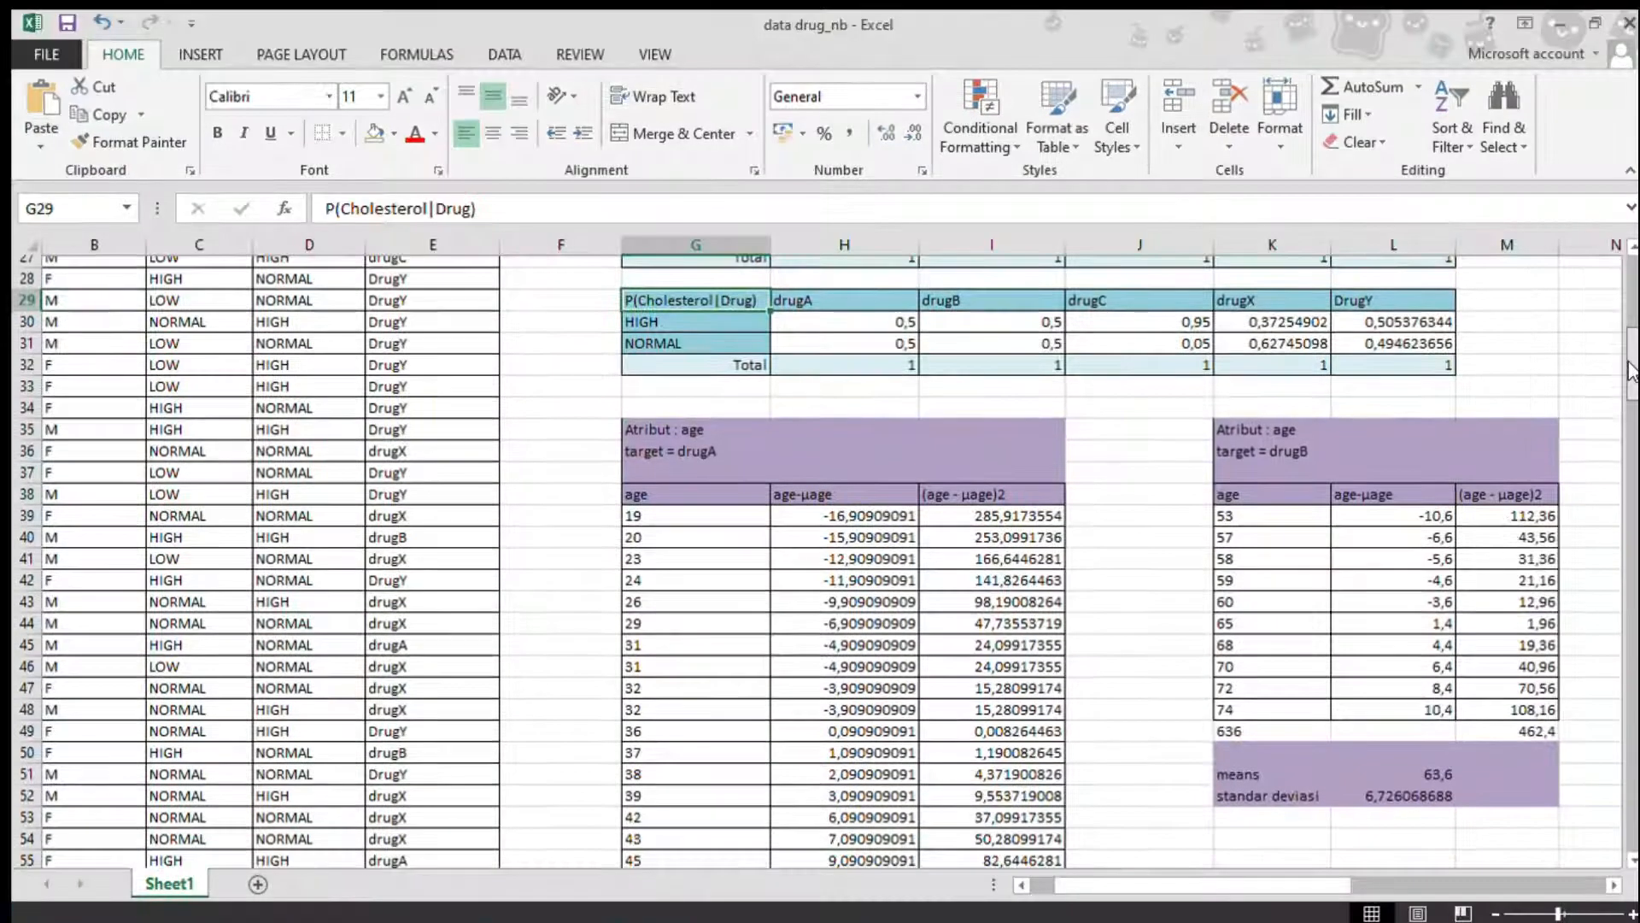
pyautogui.scroll(1, 939, 370)
pyautogui.click(779, 401)
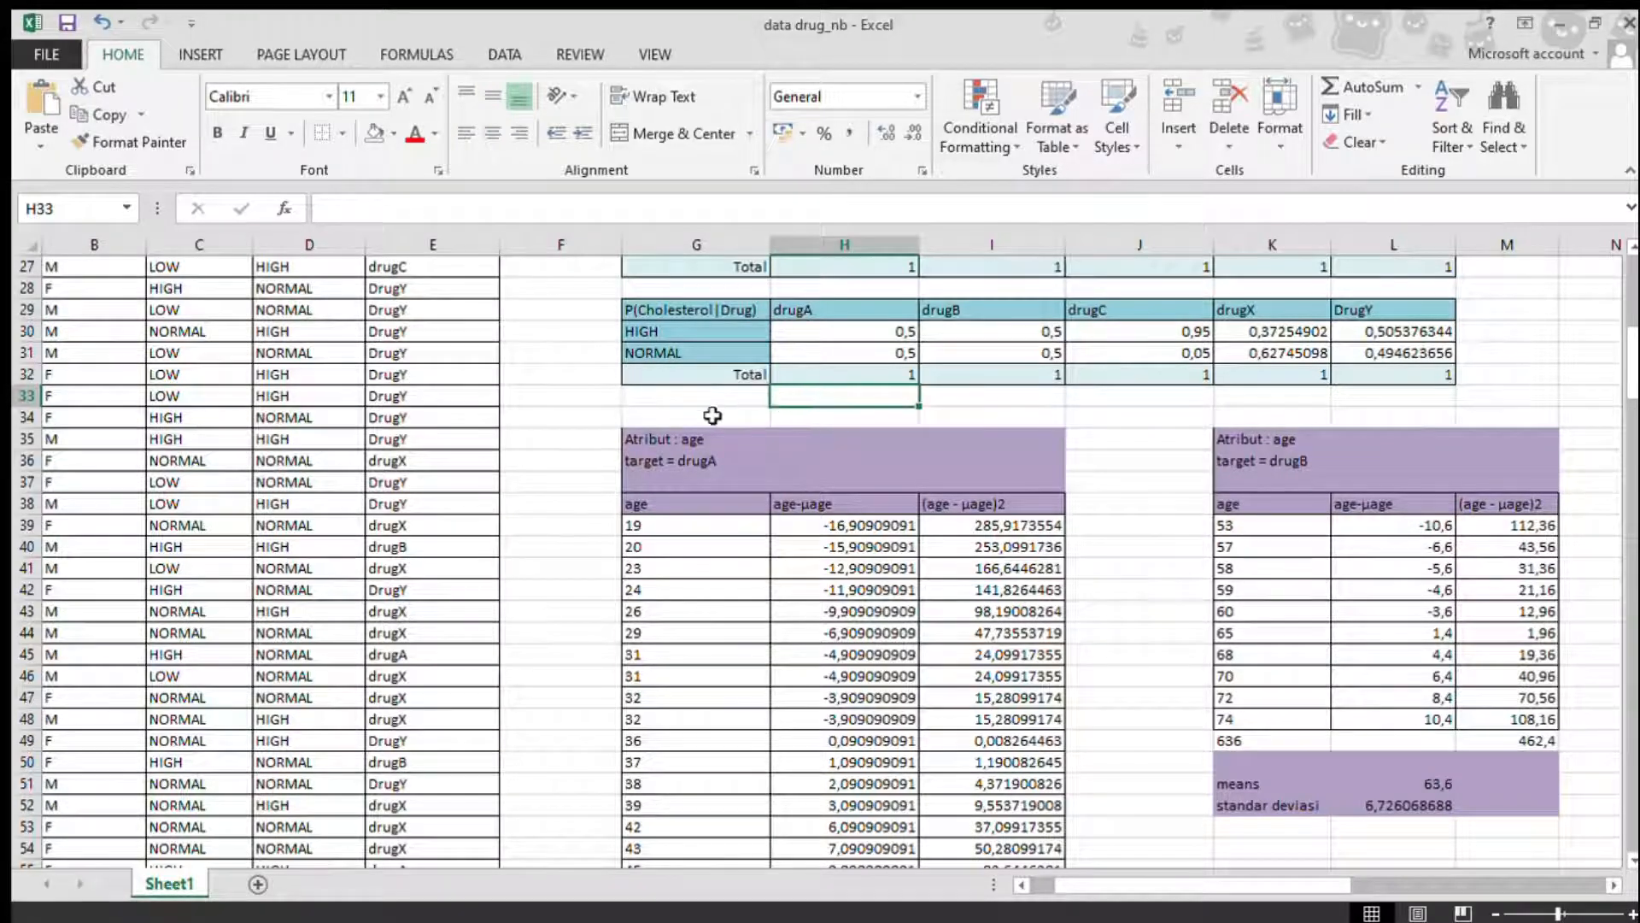
pyautogui.click(679, 440)
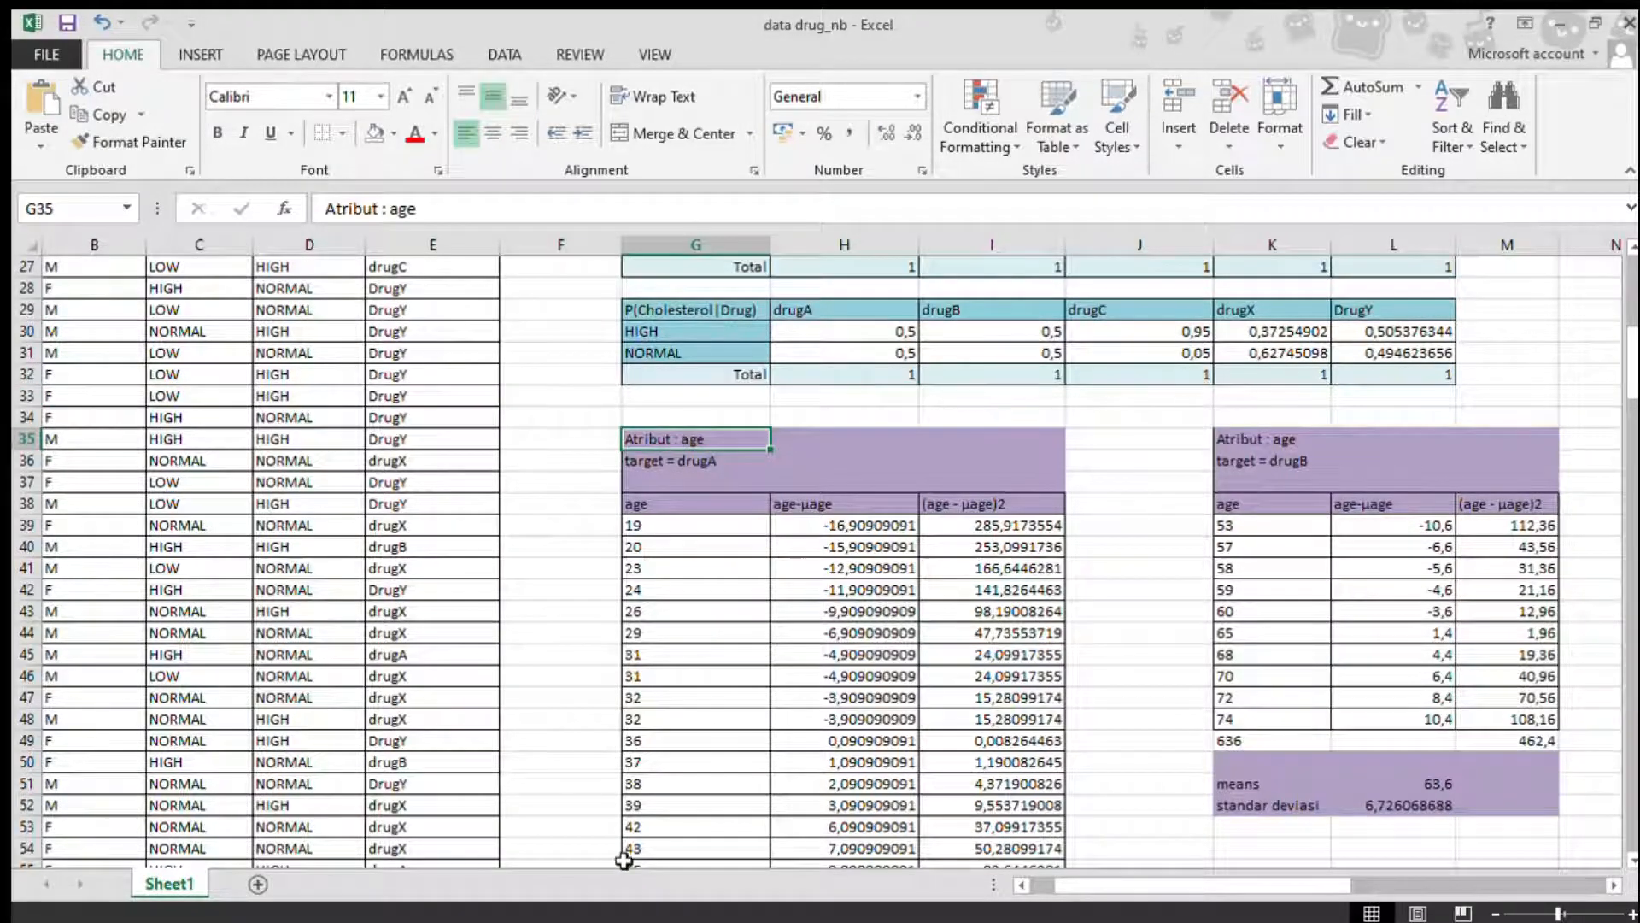
pyautogui.moveTo(1196, 889); pyautogui.dragTo(1090, 890)
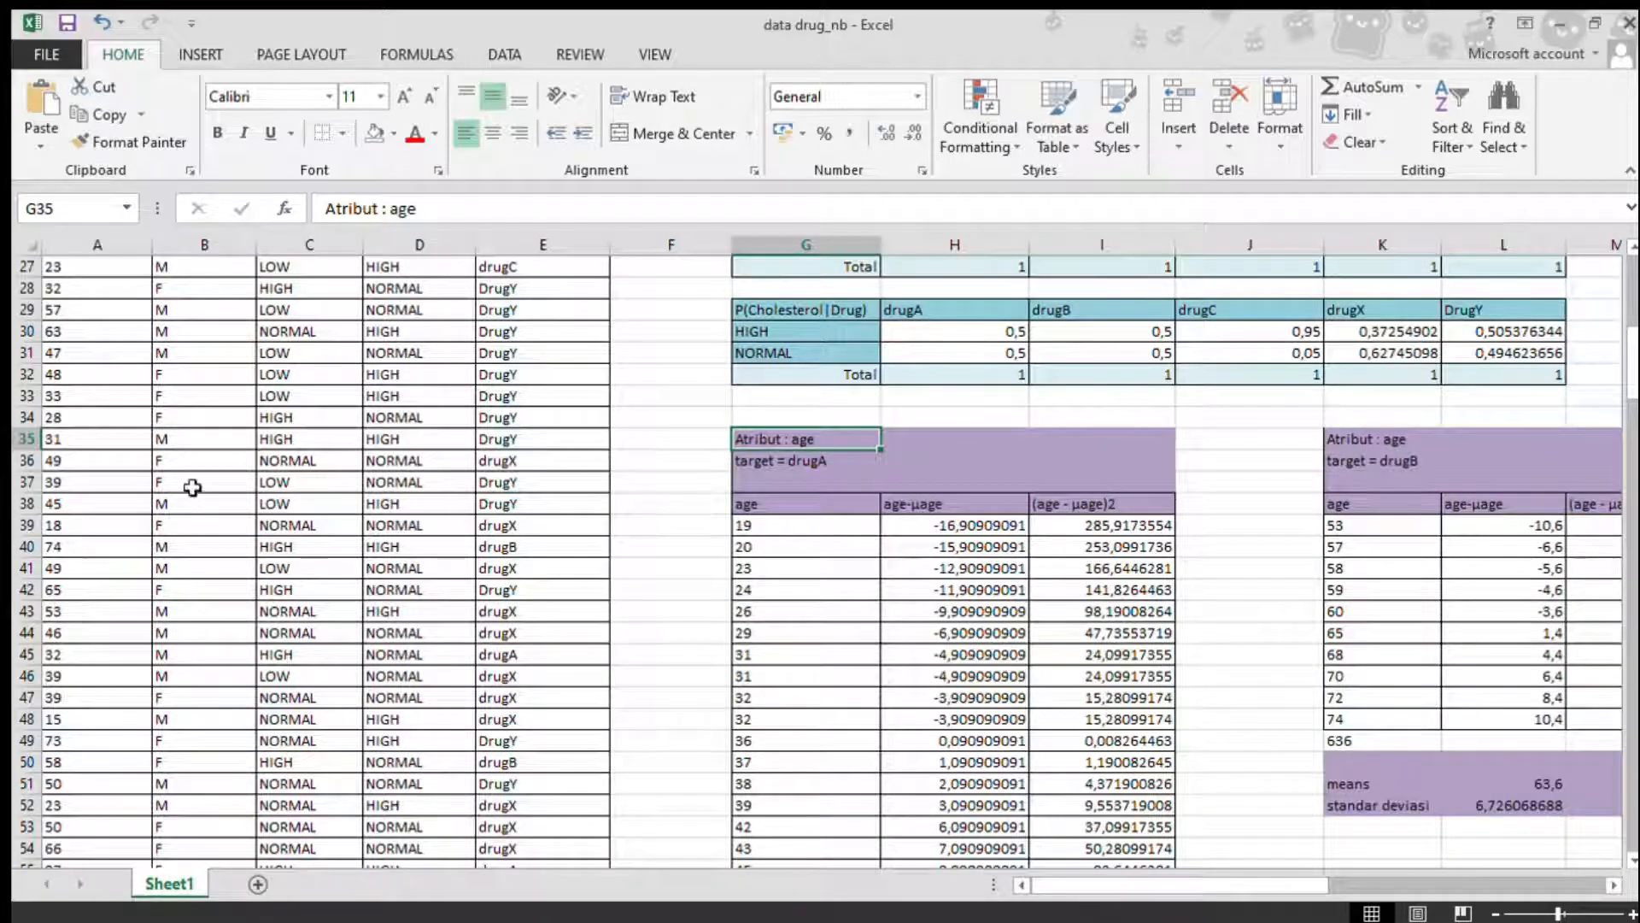
pyautogui.moveTo(61, 396); pyautogui.dragTo(86, 678)
pyautogui.click(86, 678)
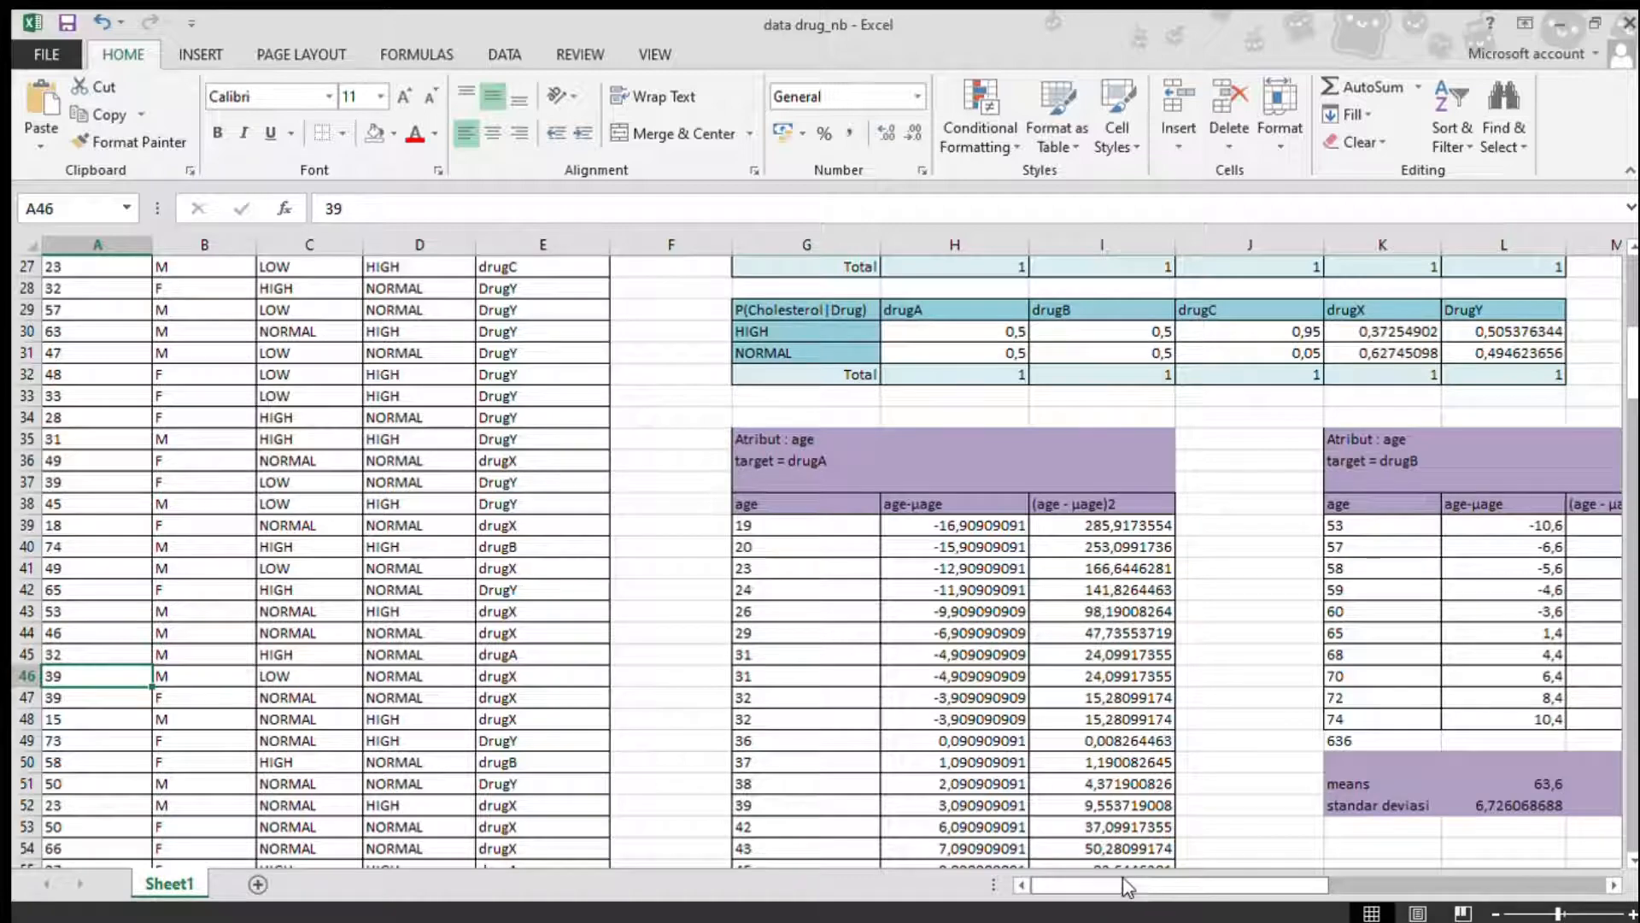
pyautogui.moveTo(1132, 888); pyautogui.dragTo(1175, 887)
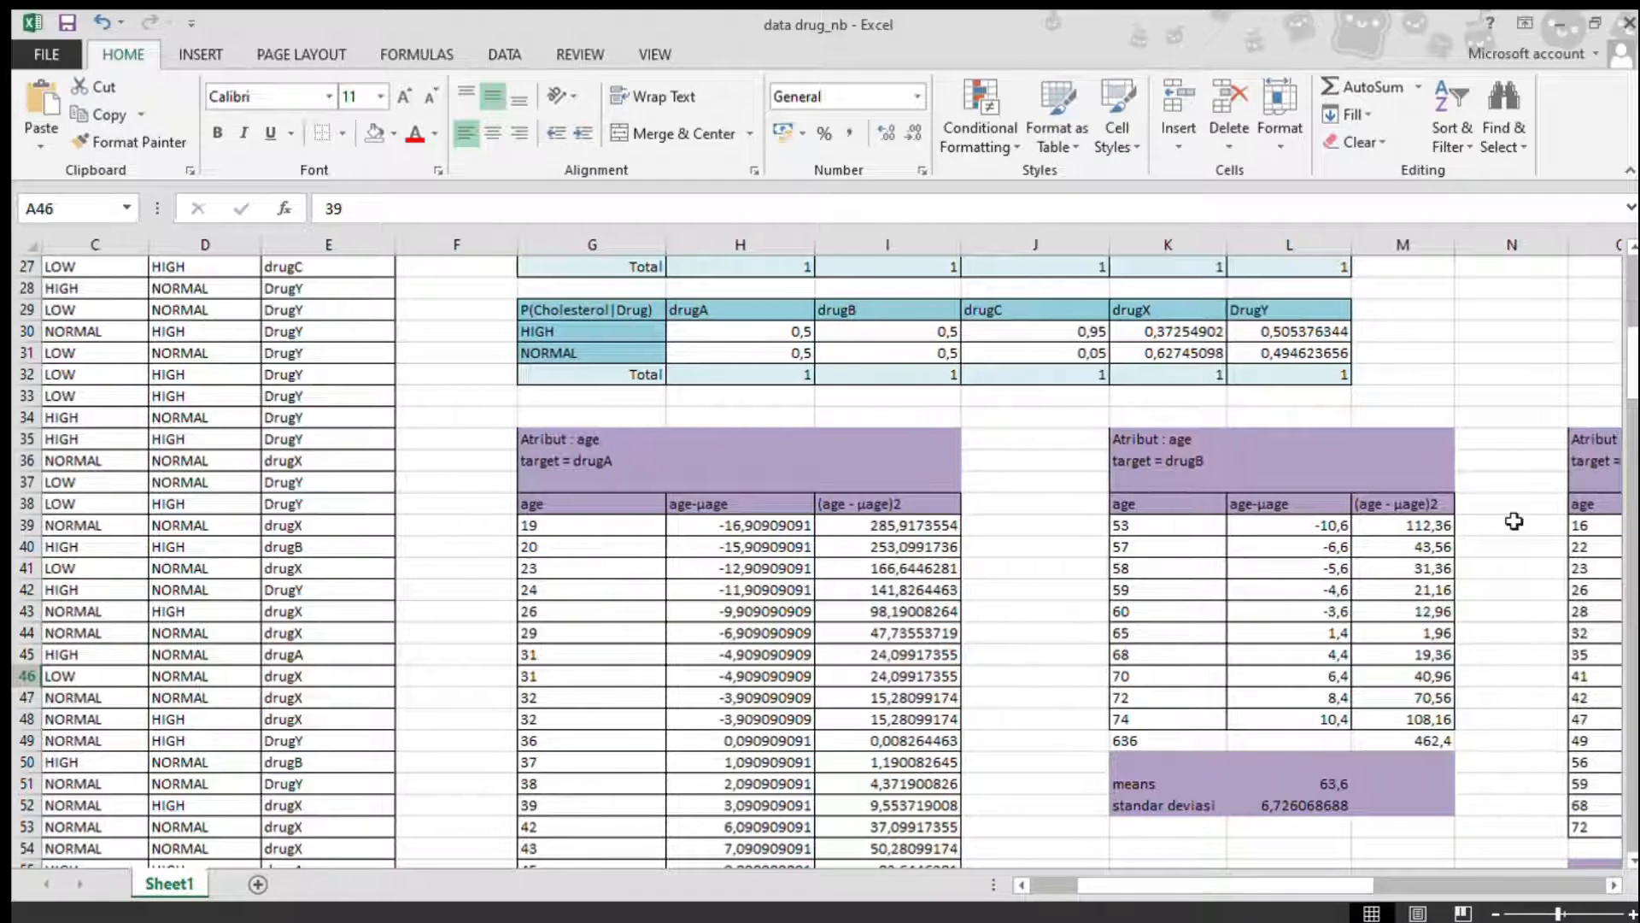
# Review the list of ages in column G of the drugA age table down to its mean and standard deviation block
pyautogui.scroll(-4, 1631, 342)
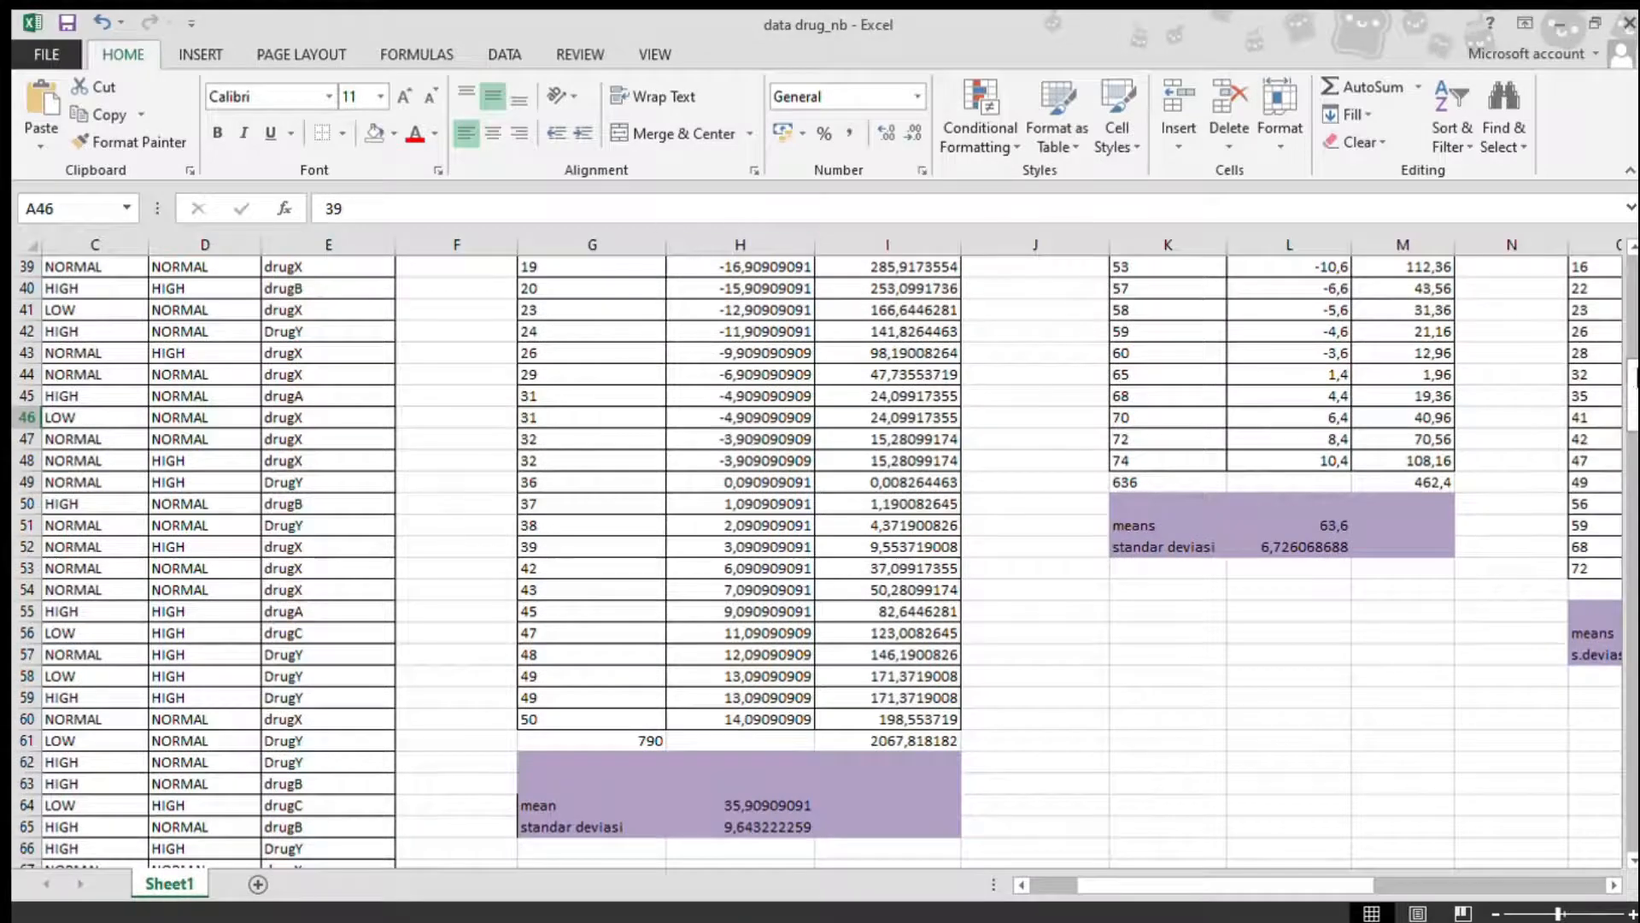
pyautogui.moveTo(1632, 395); pyautogui.dragTo(1632, 369)
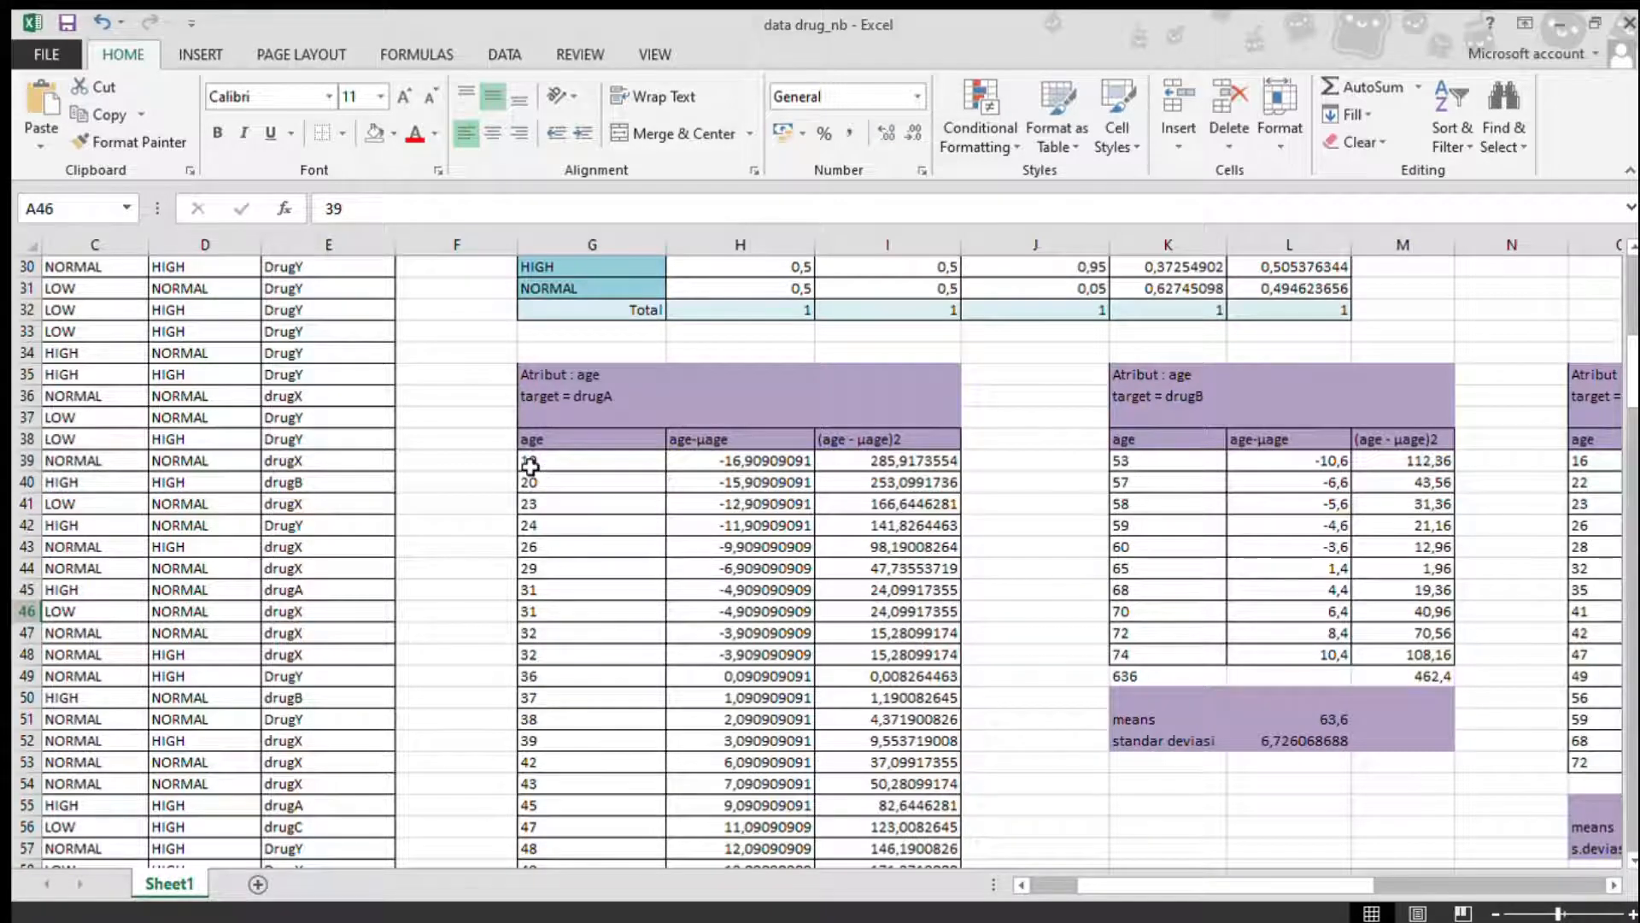
pyautogui.moveTo(545, 470); pyautogui.dragTo(630, 825)
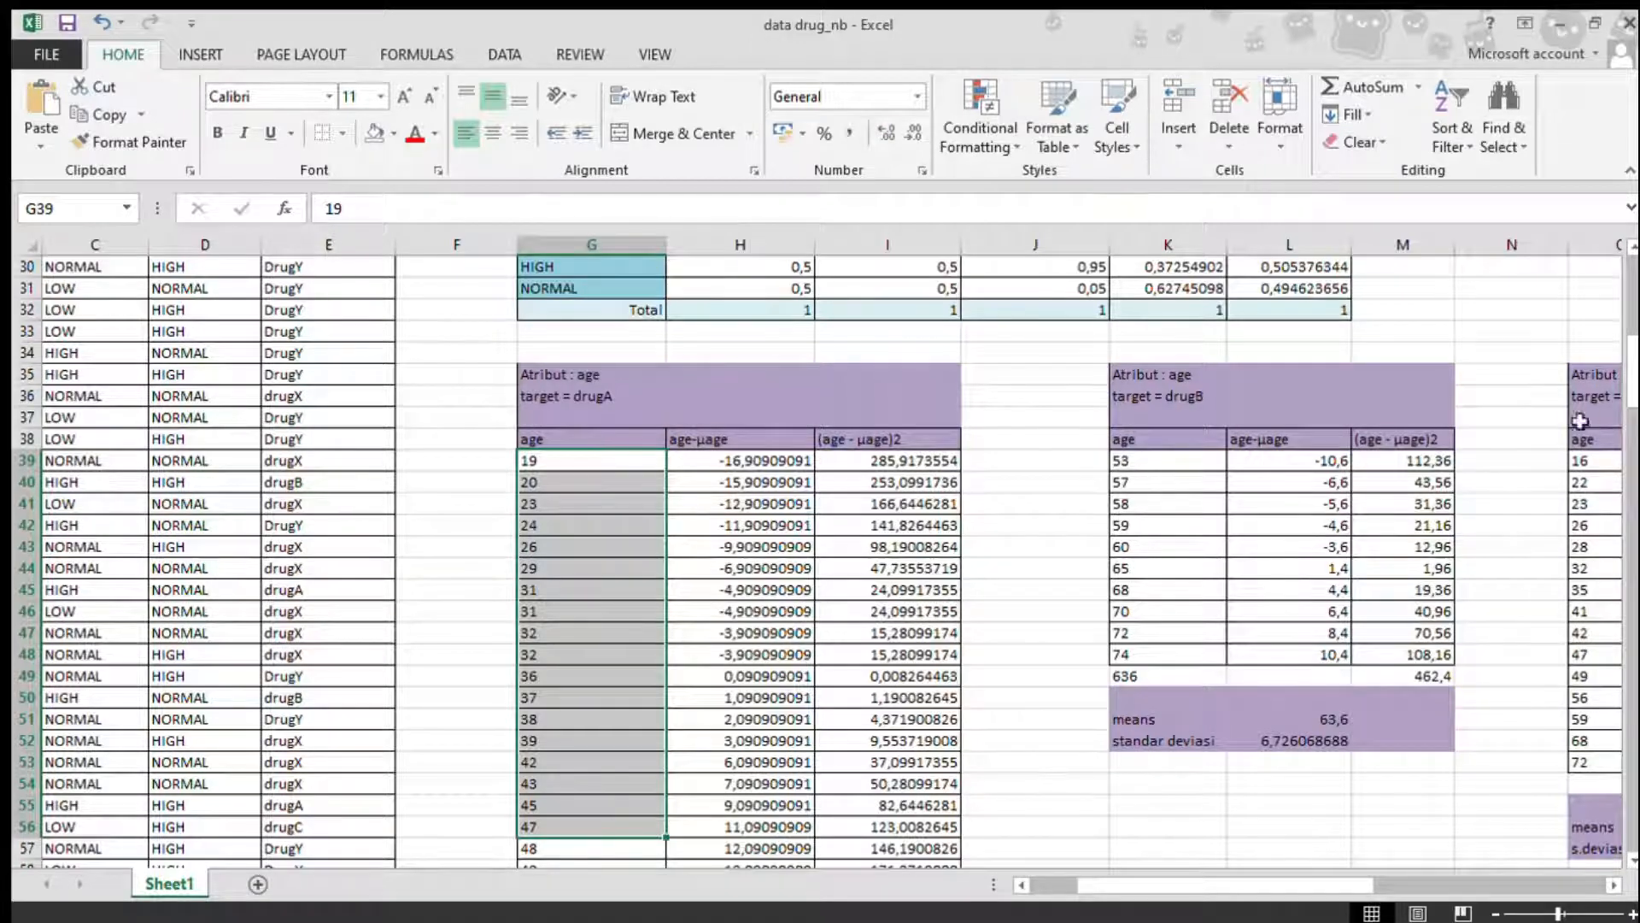
pyautogui.moveTo(1633, 377); pyautogui.dragTo(1633, 419)
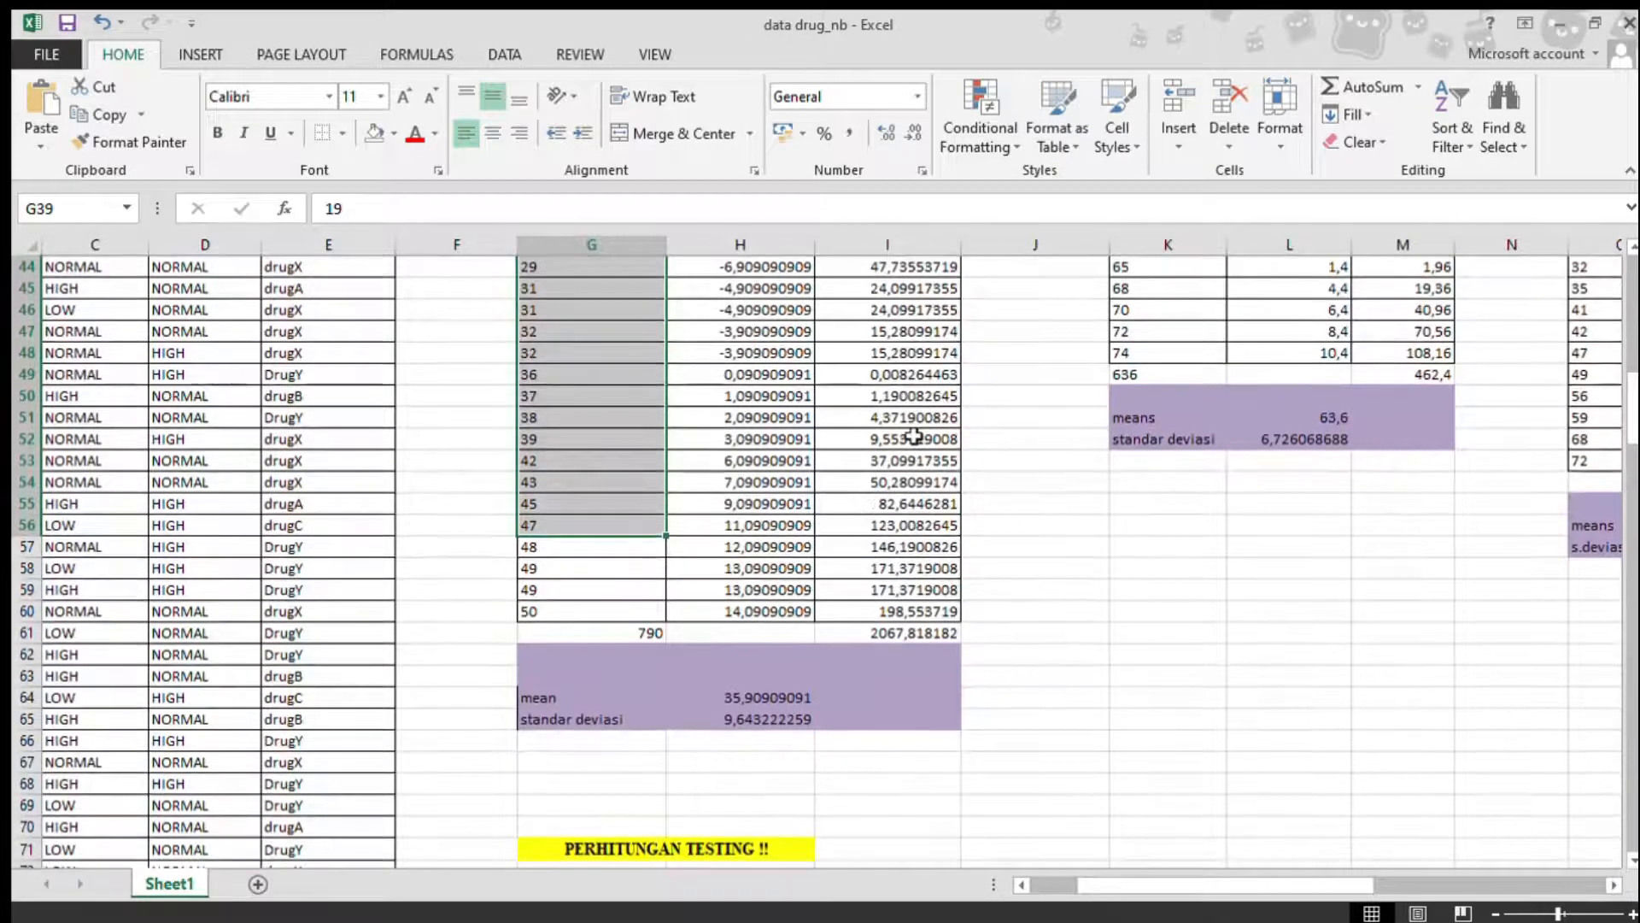
# Inspect the age total formula in G61 and the mean formula in H64 of the drugA age table
pyautogui.click(623, 634)
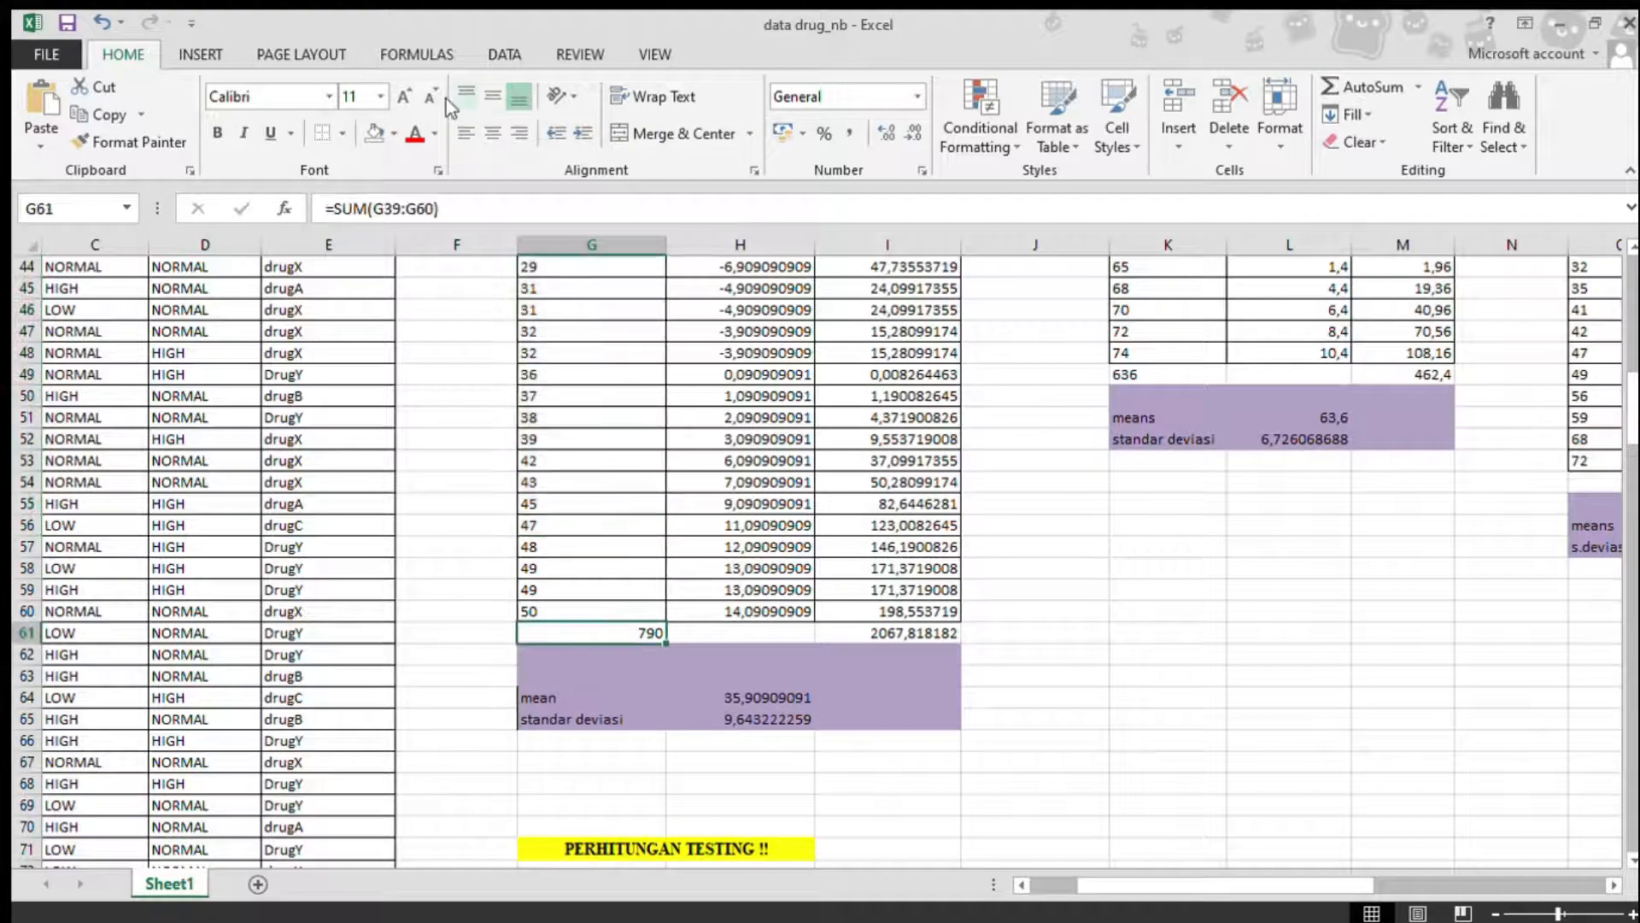
pyautogui.click(459, 211)
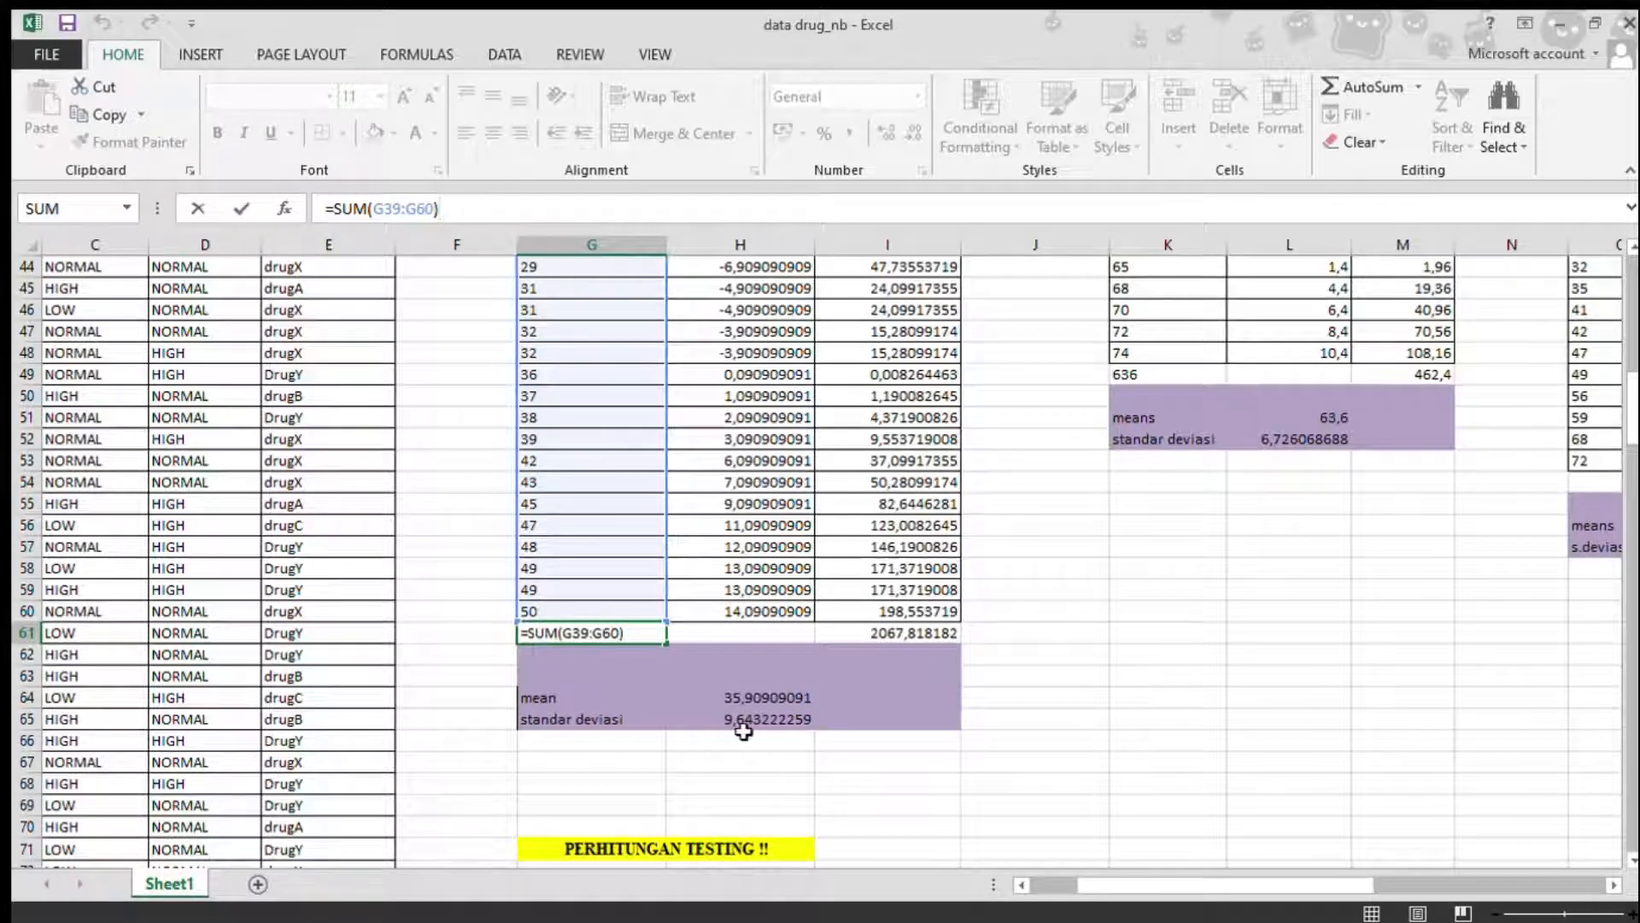
pyautogui.press('Return')
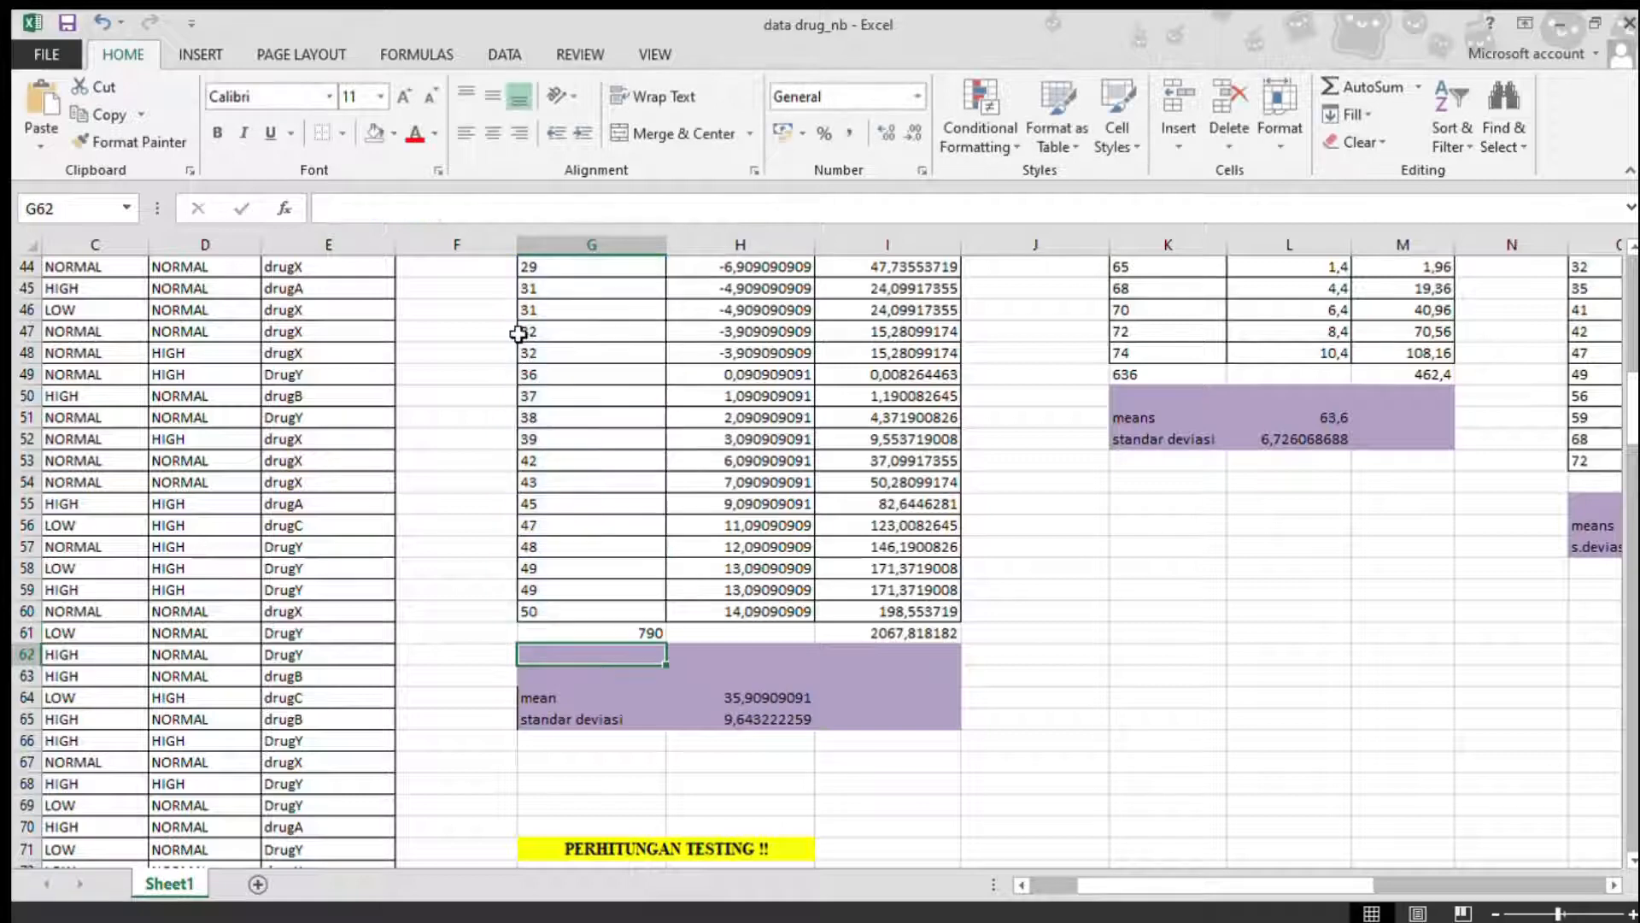
pyautogui.click(751, 702)
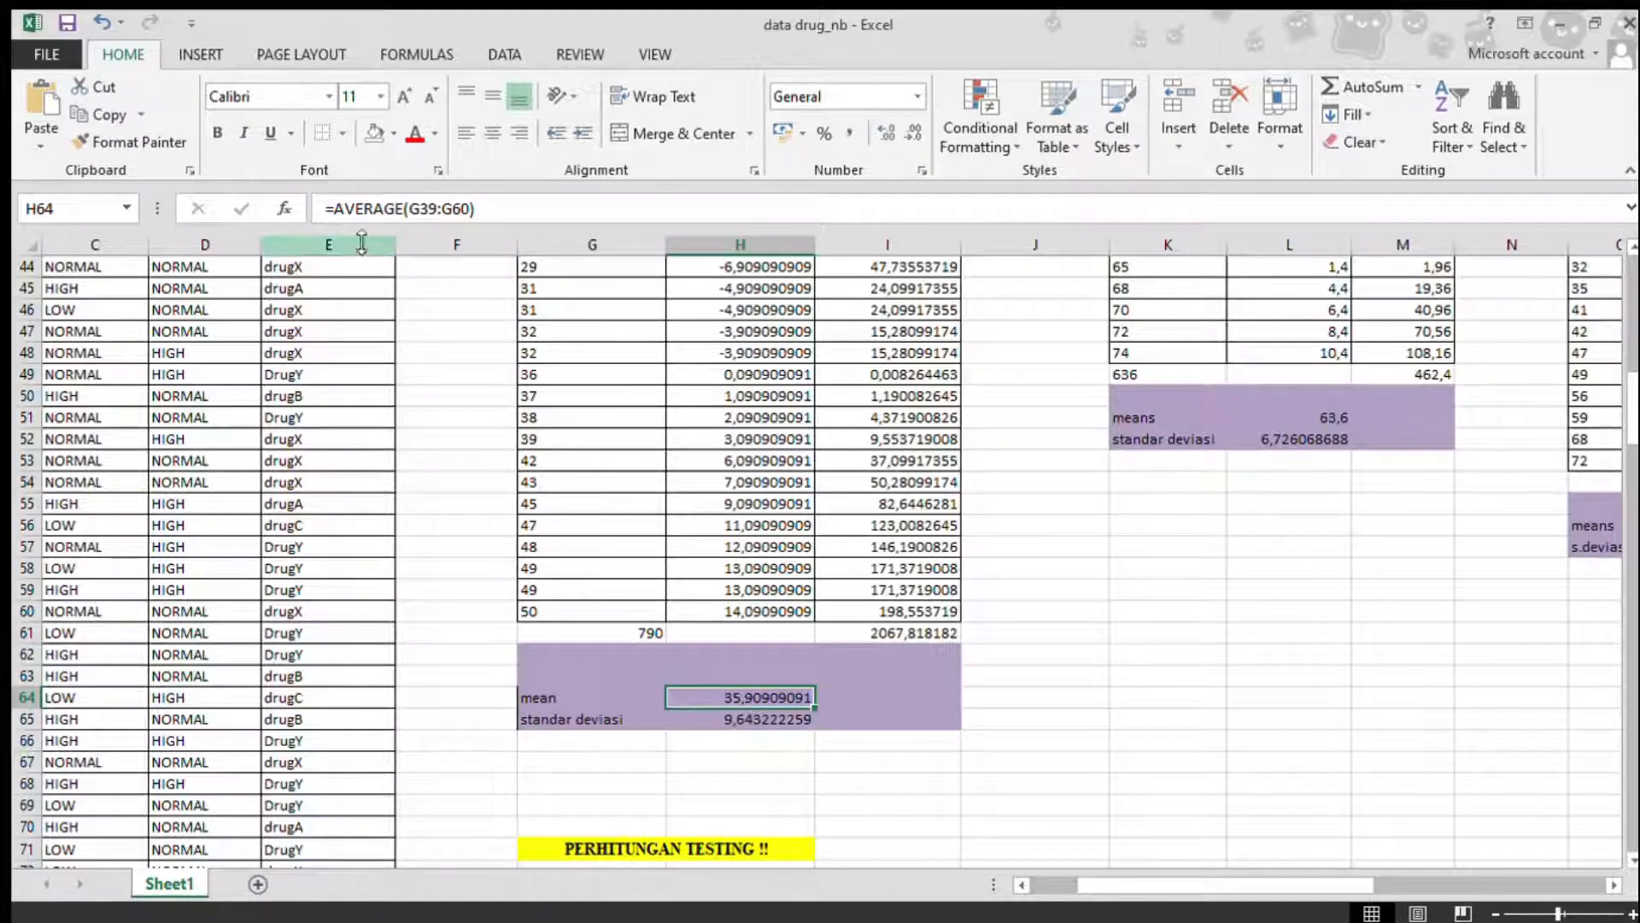
pyautogui.click(491, 214)
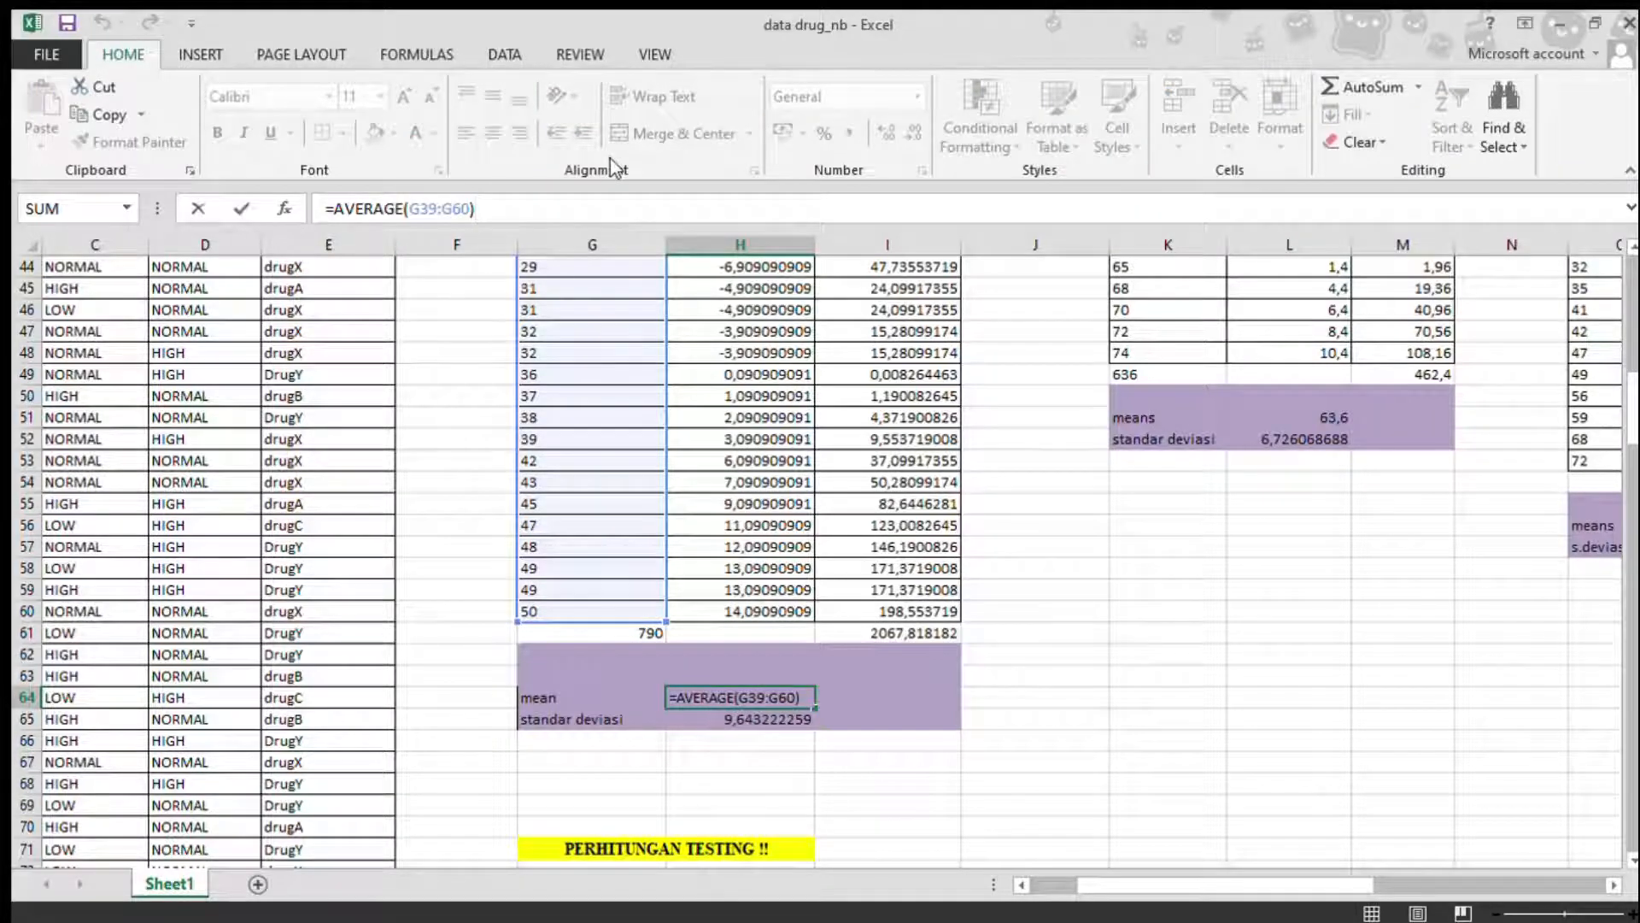
pyautogui.press('Return')
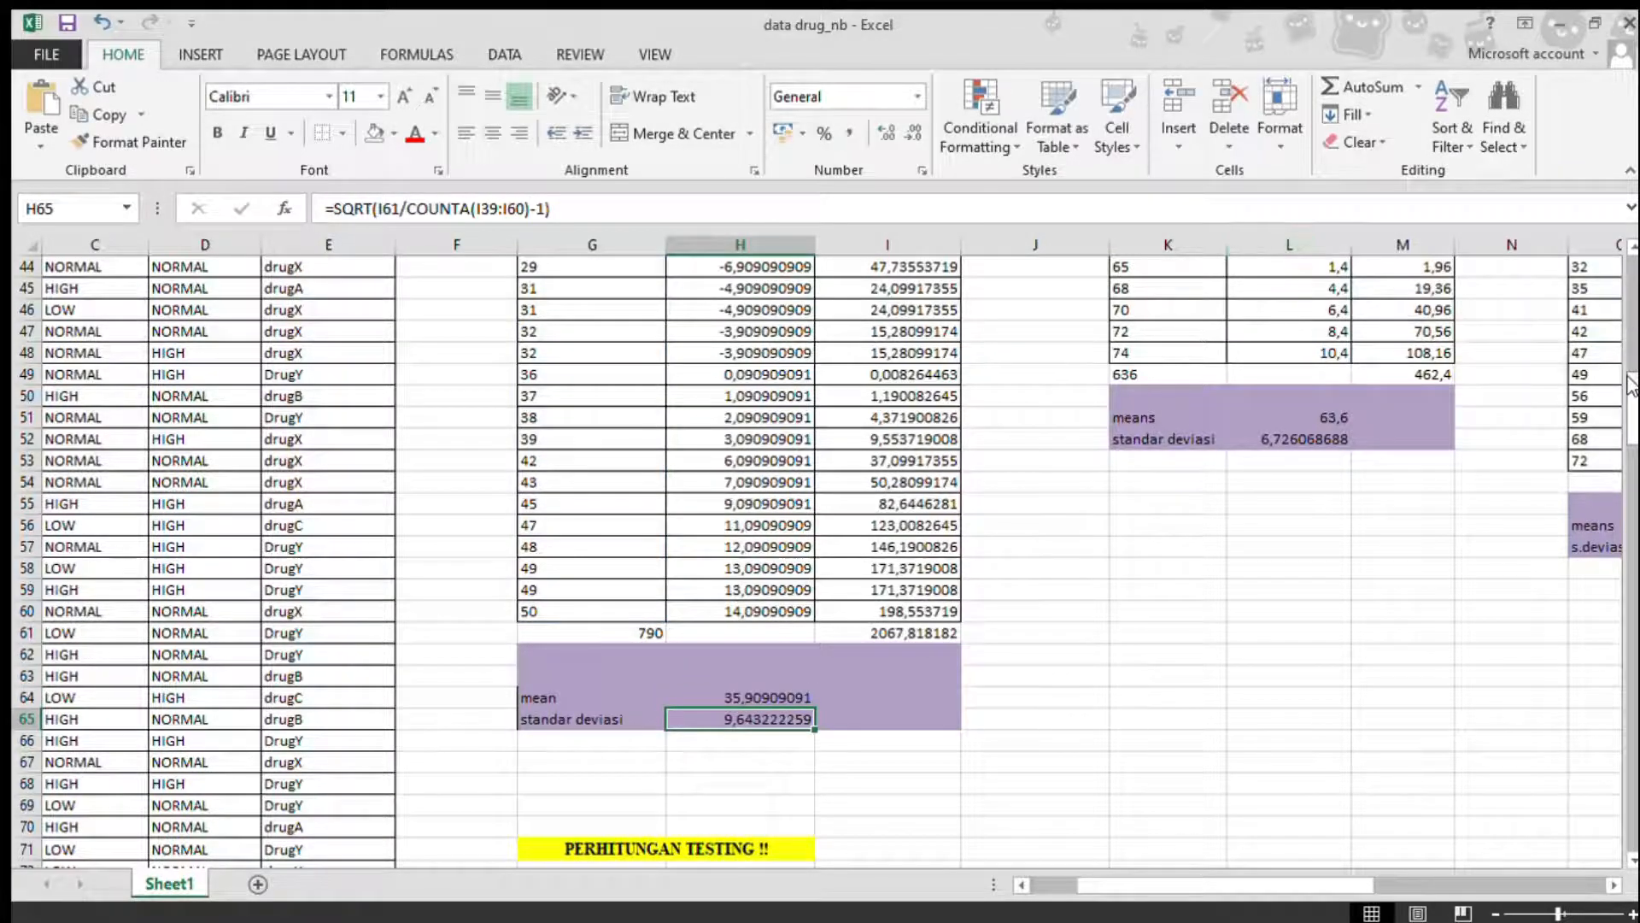
# Inspect the age-µage formula in H39, the squared-deviation formula in I39 and their sum formula in I61 for drugA
pyautogui.scroll(4, 1632, 363)
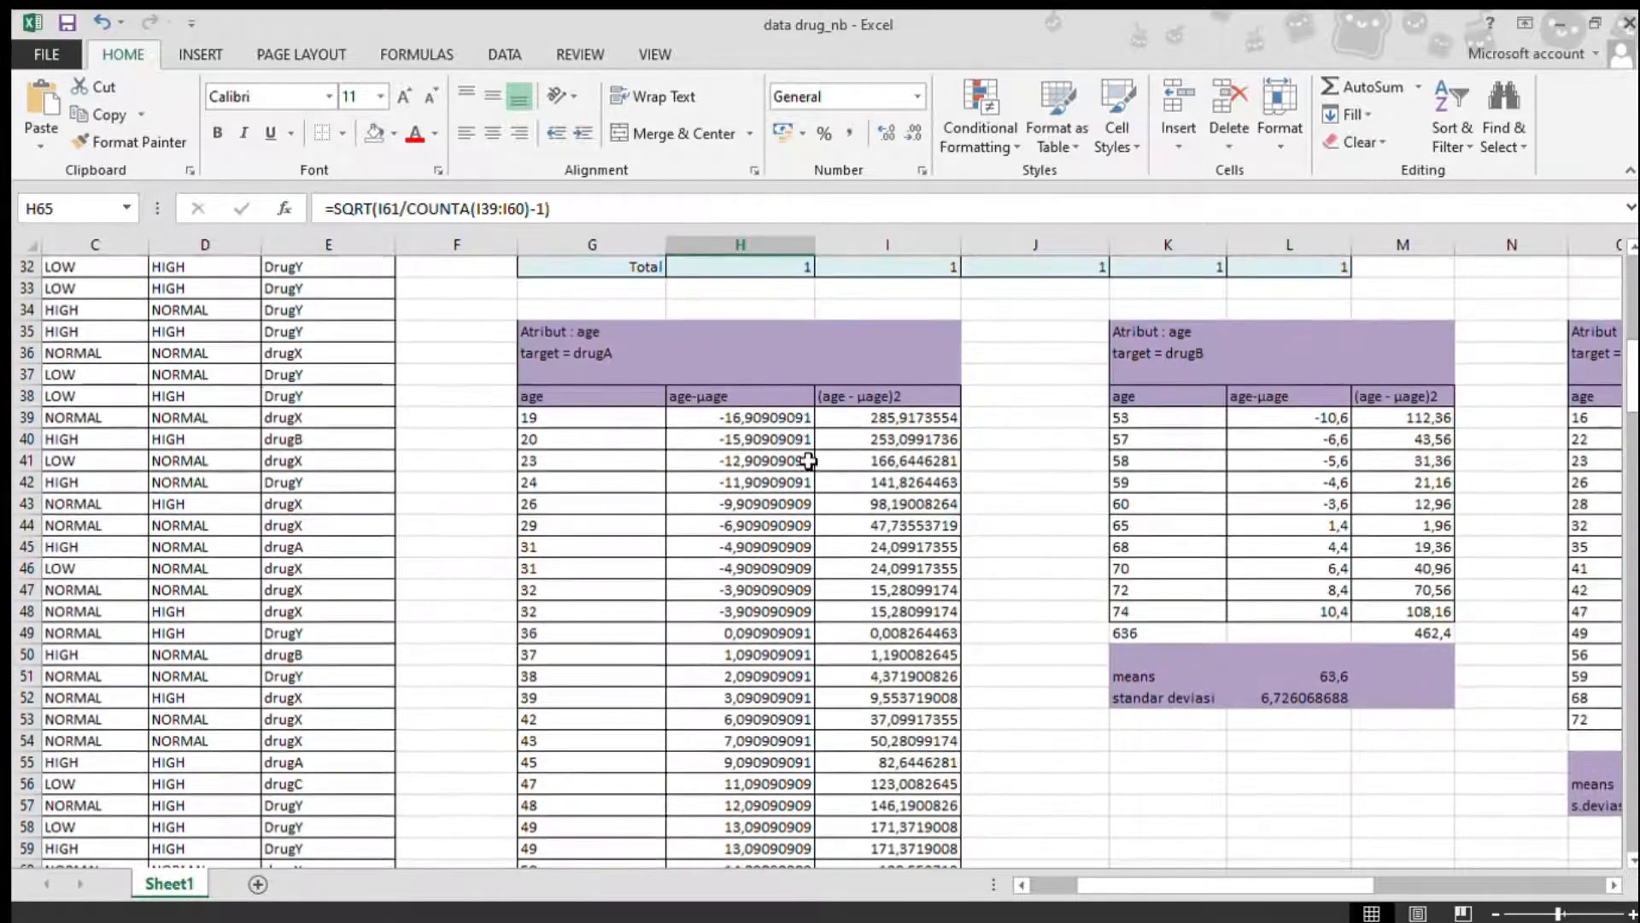
pyautogui.click(778, 422)
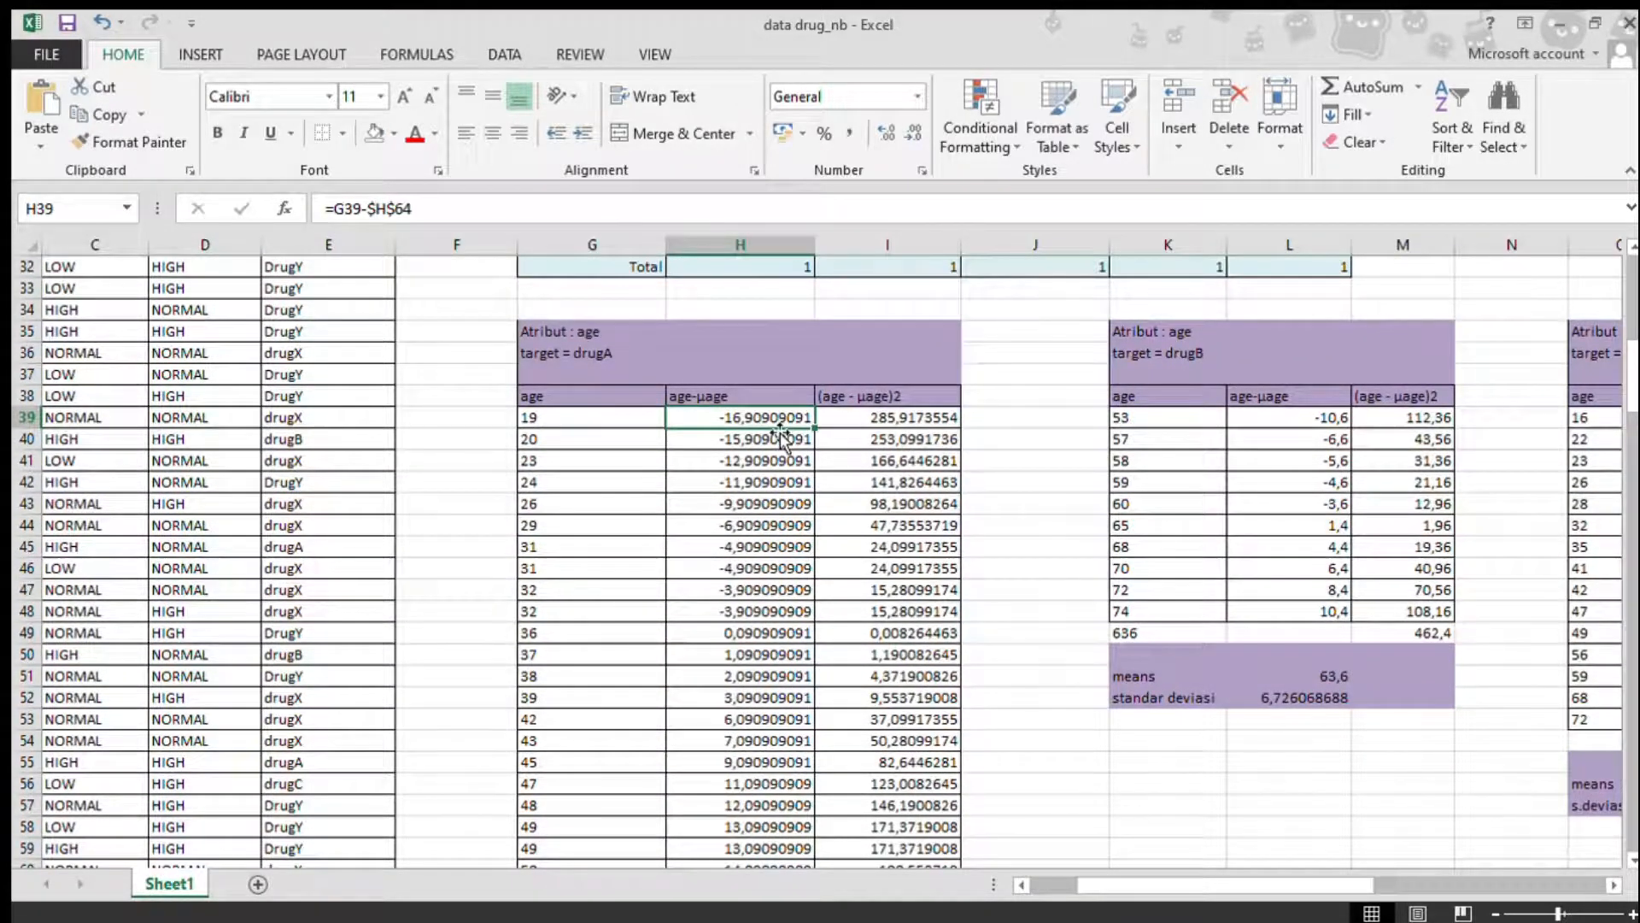
pyautogui.click(867, 420)
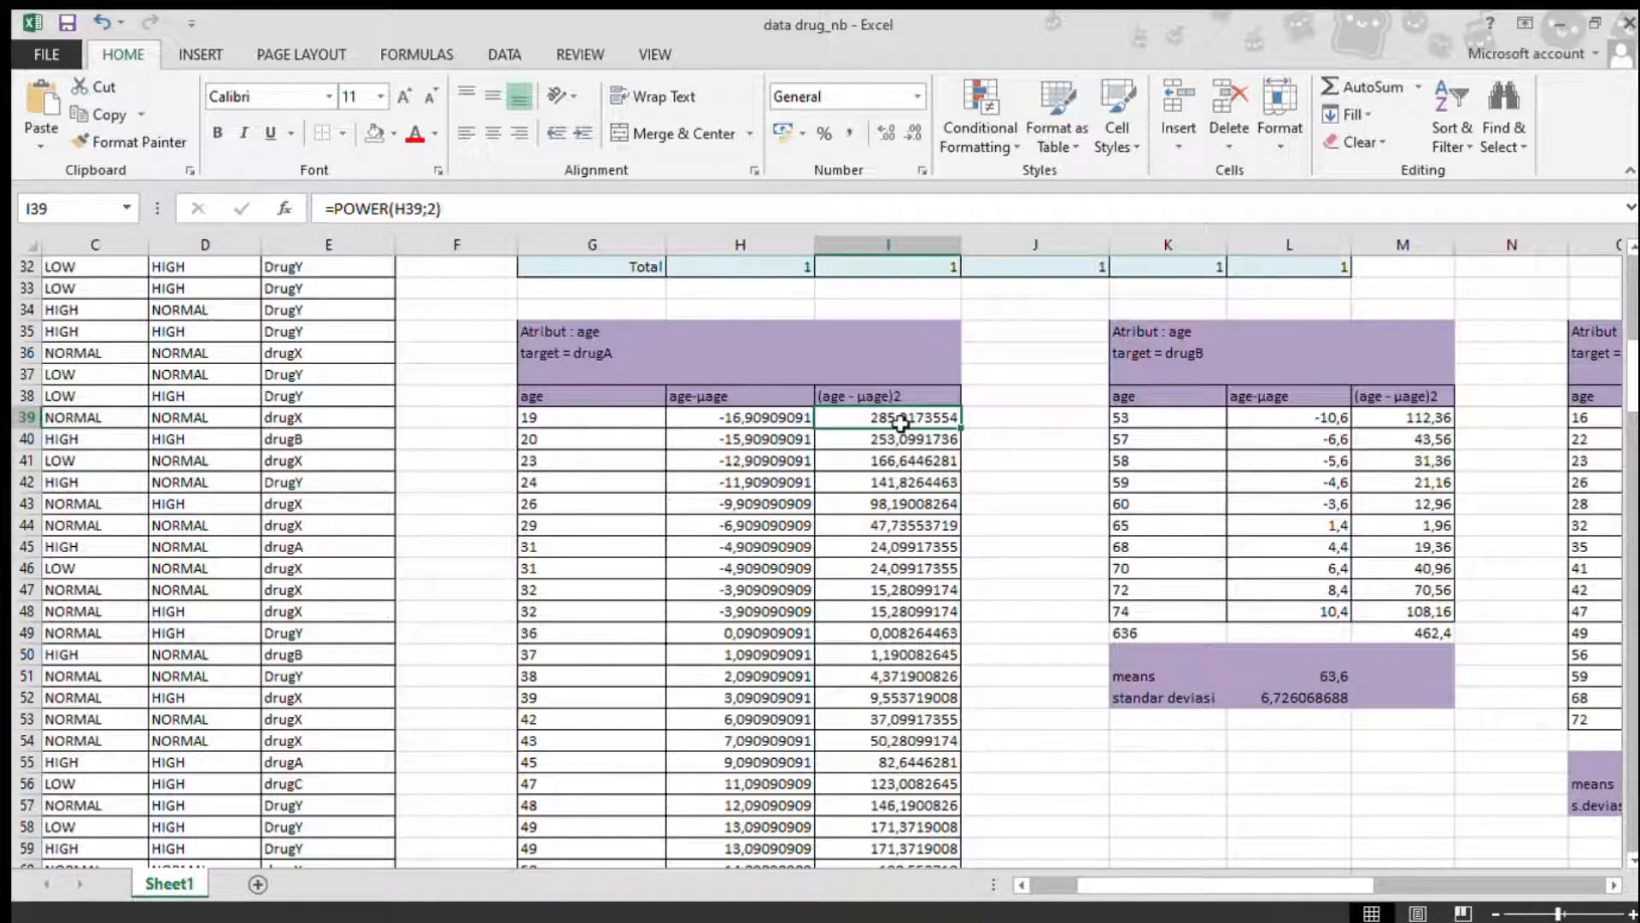
pyautogui.moveTo(1628, 392); pyautogui.dragTo(1627, 451)
pyautogui.click(903, 483)
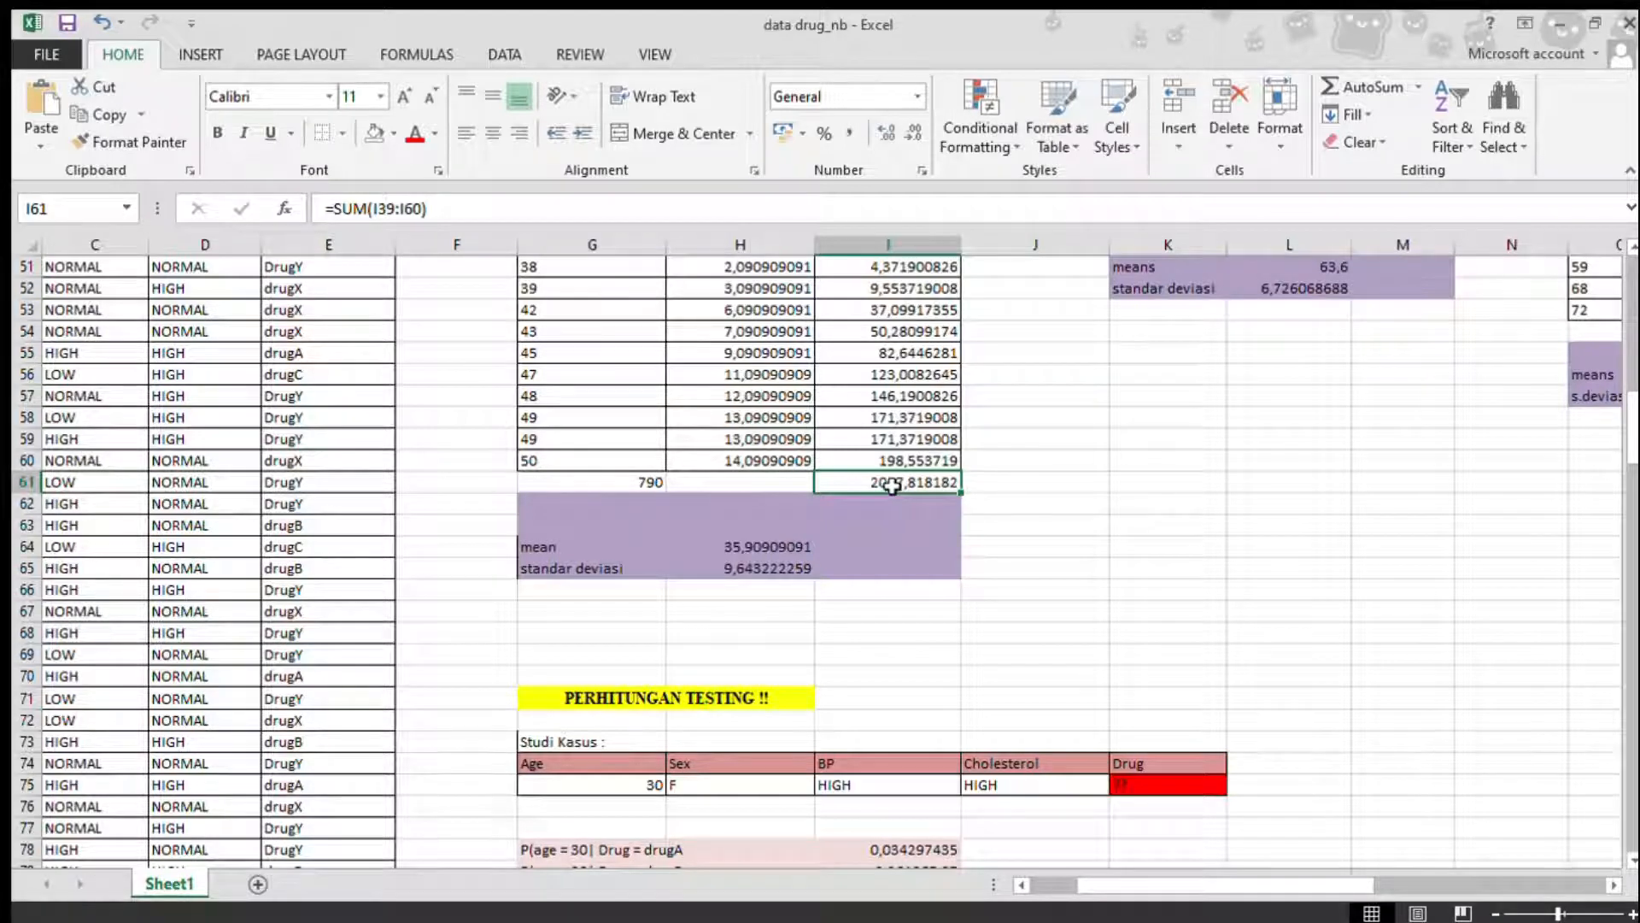
# Inspect the standard deviation formula in H65 of the drugA age table
pyautogui.click(772, 573)
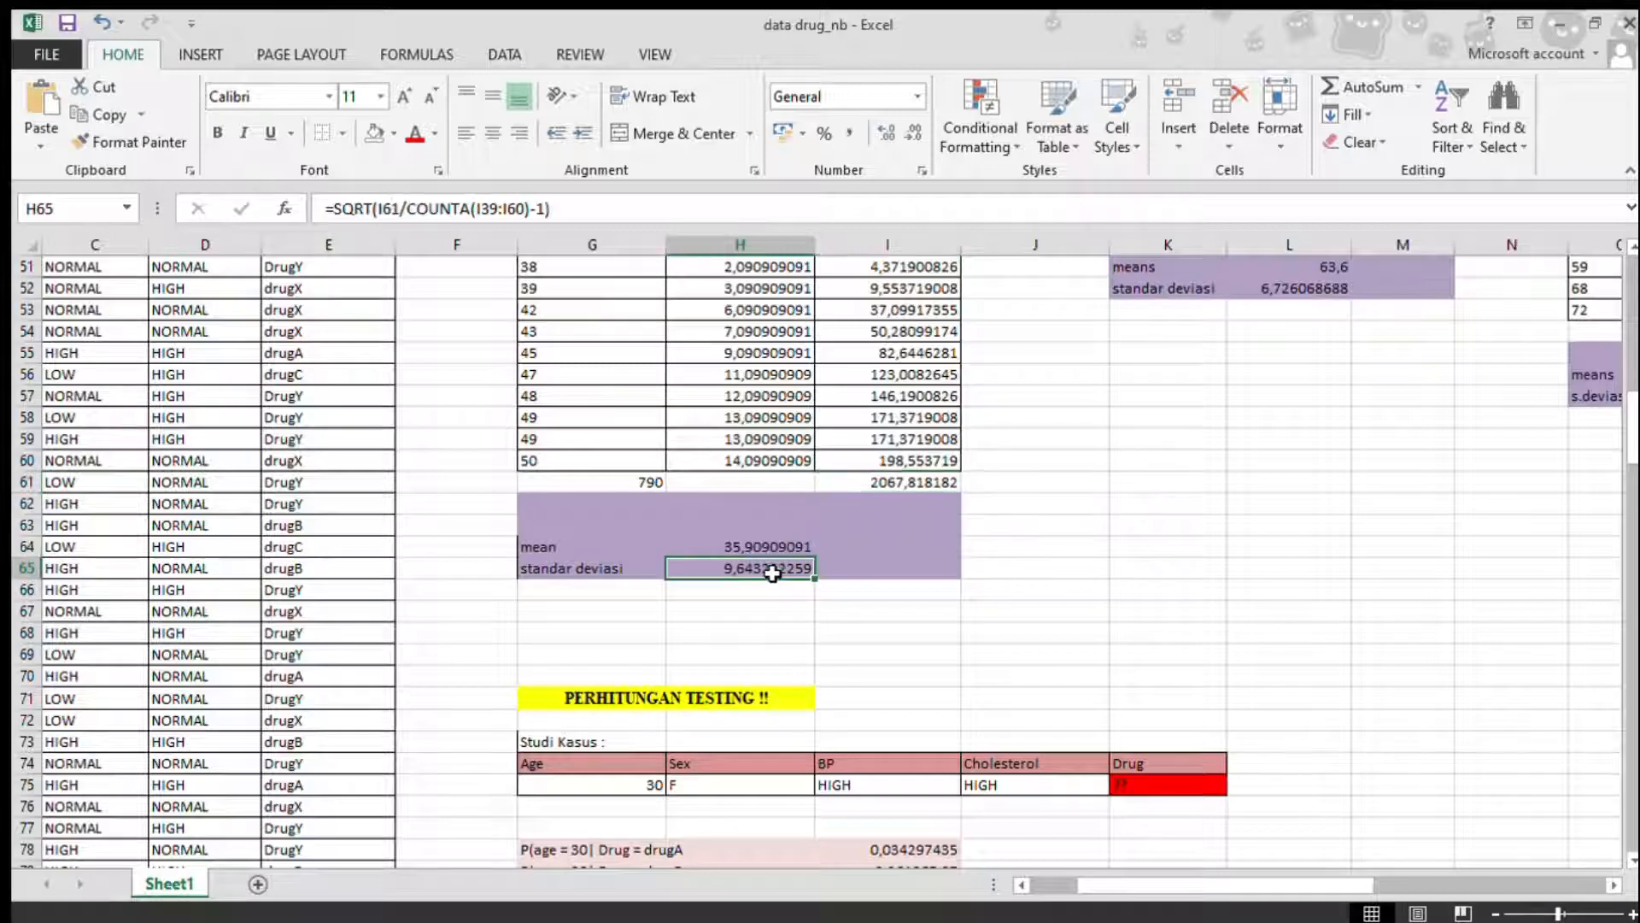
pyautogui.click(558, 209)
pyautogui.click(1009, 504)
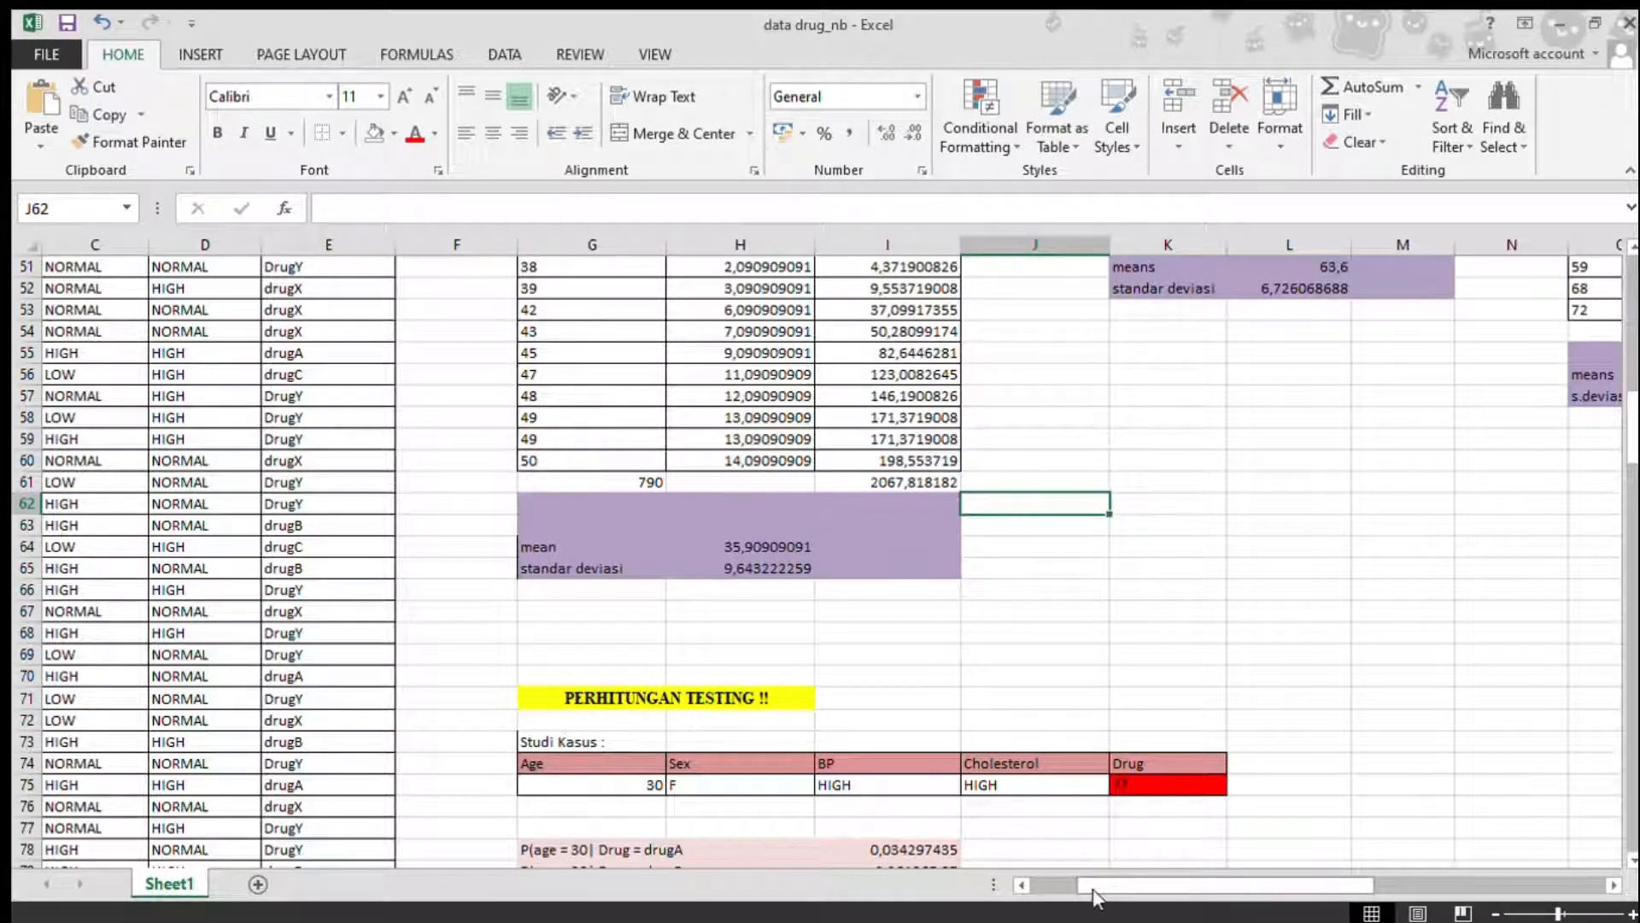
# Compare the attribute and target headings of the drugA, drugB and drugC age tables in rows 35 and 36
pyautogui.moveTo(1096, 888); pyautogui.dragTo(1165, 889)
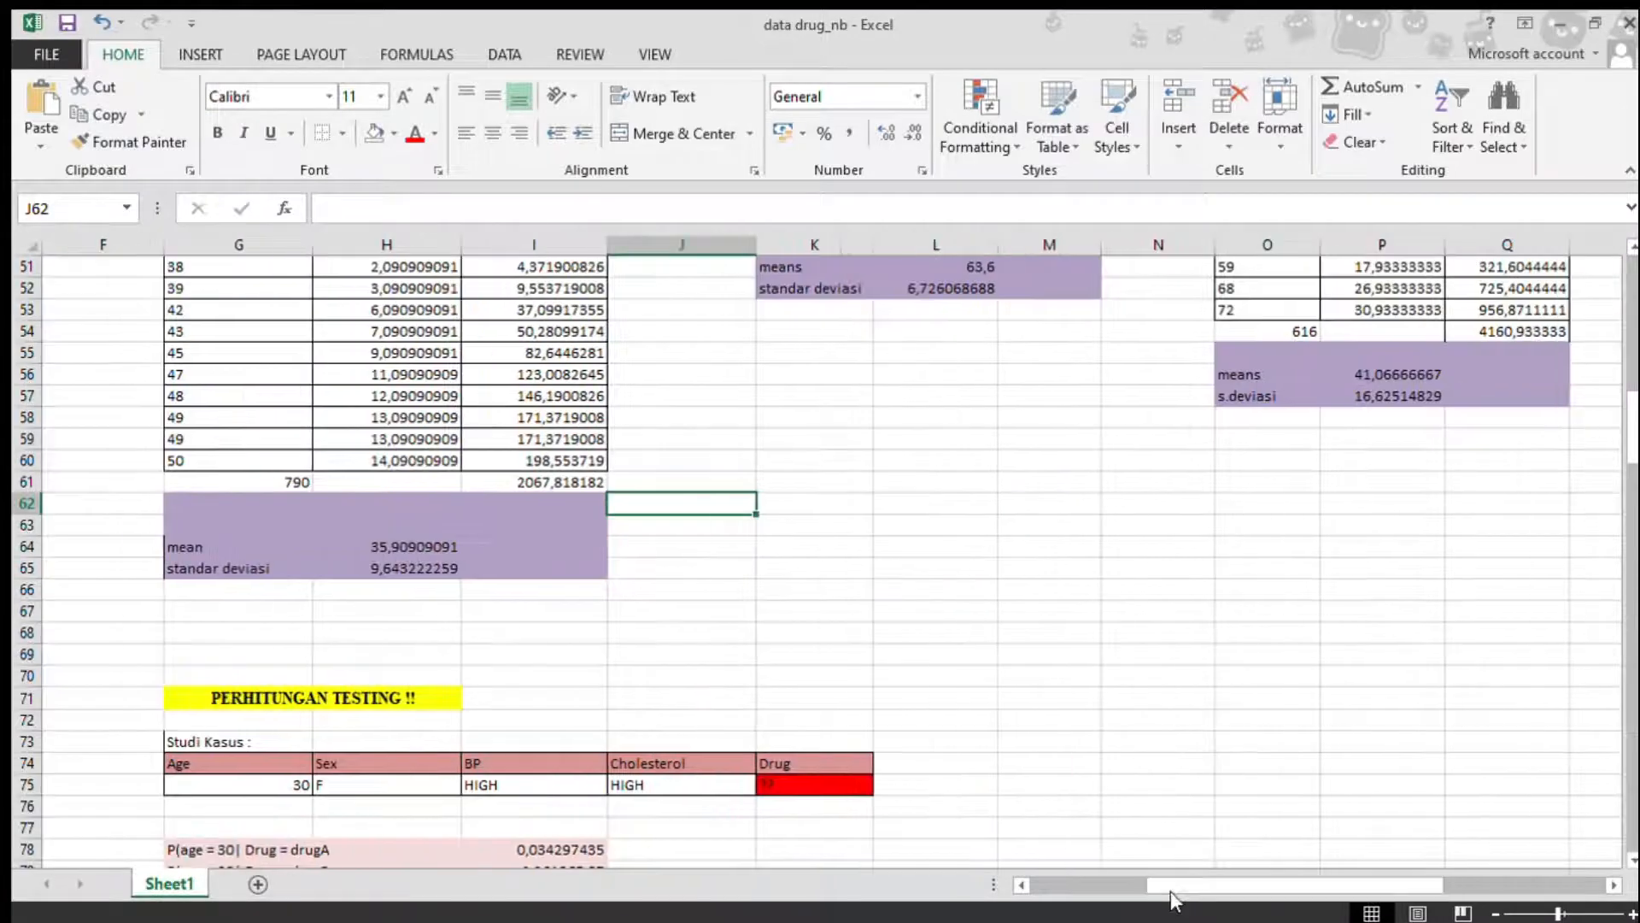
pyautogui.scroll(8, 1617, 453)
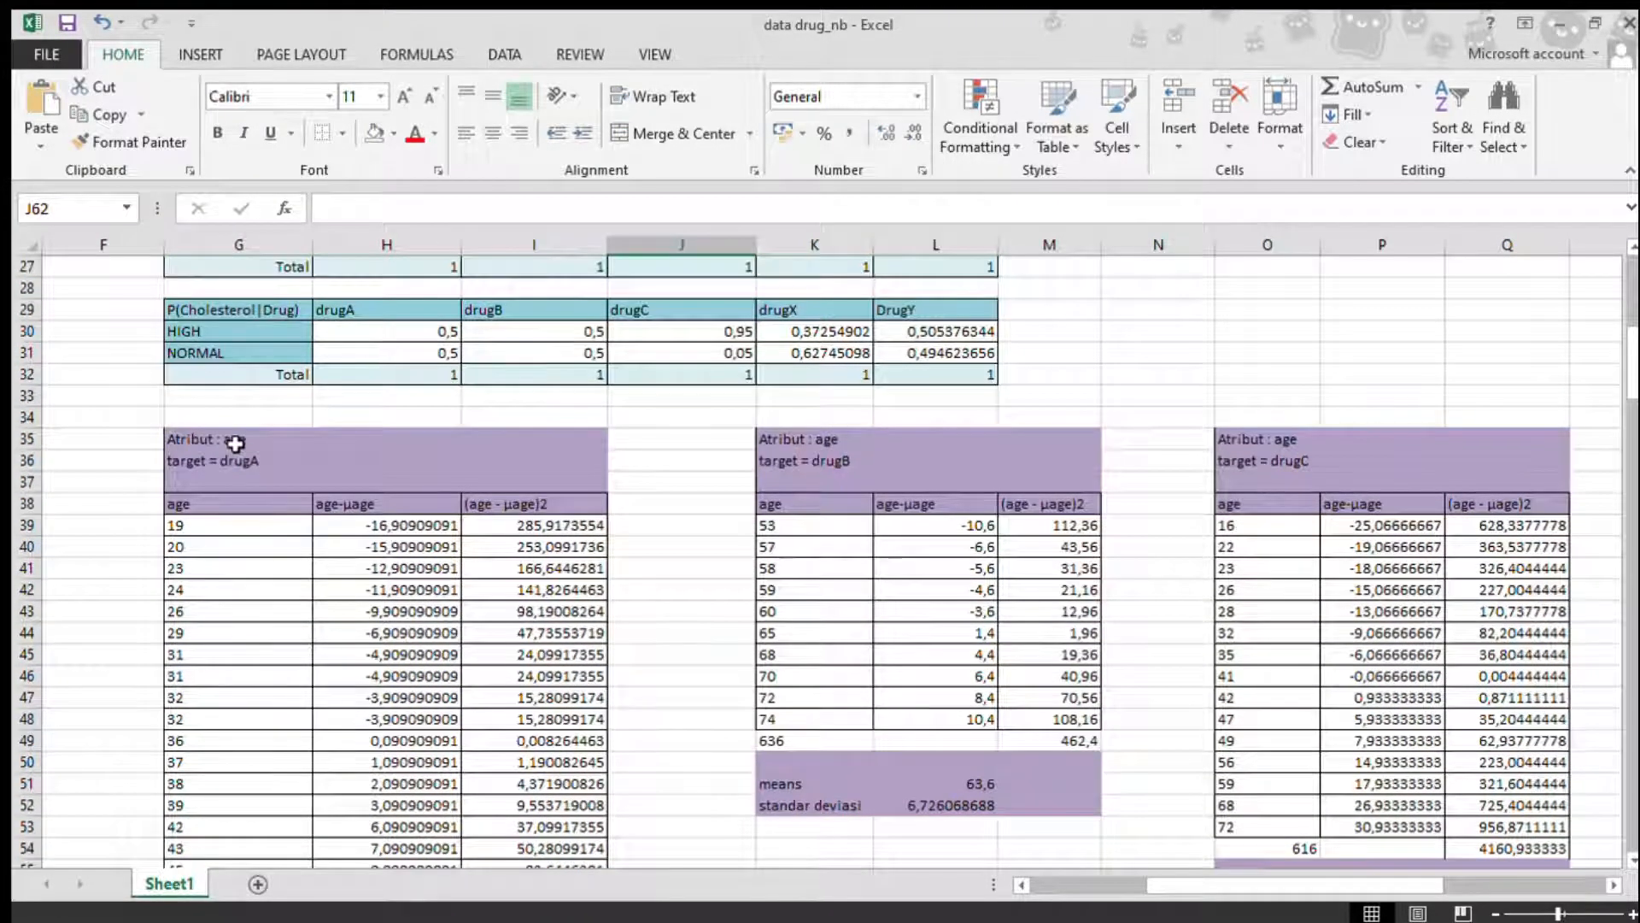
pyautogui.click(236, 443)
pyautogui.click(248, 465)
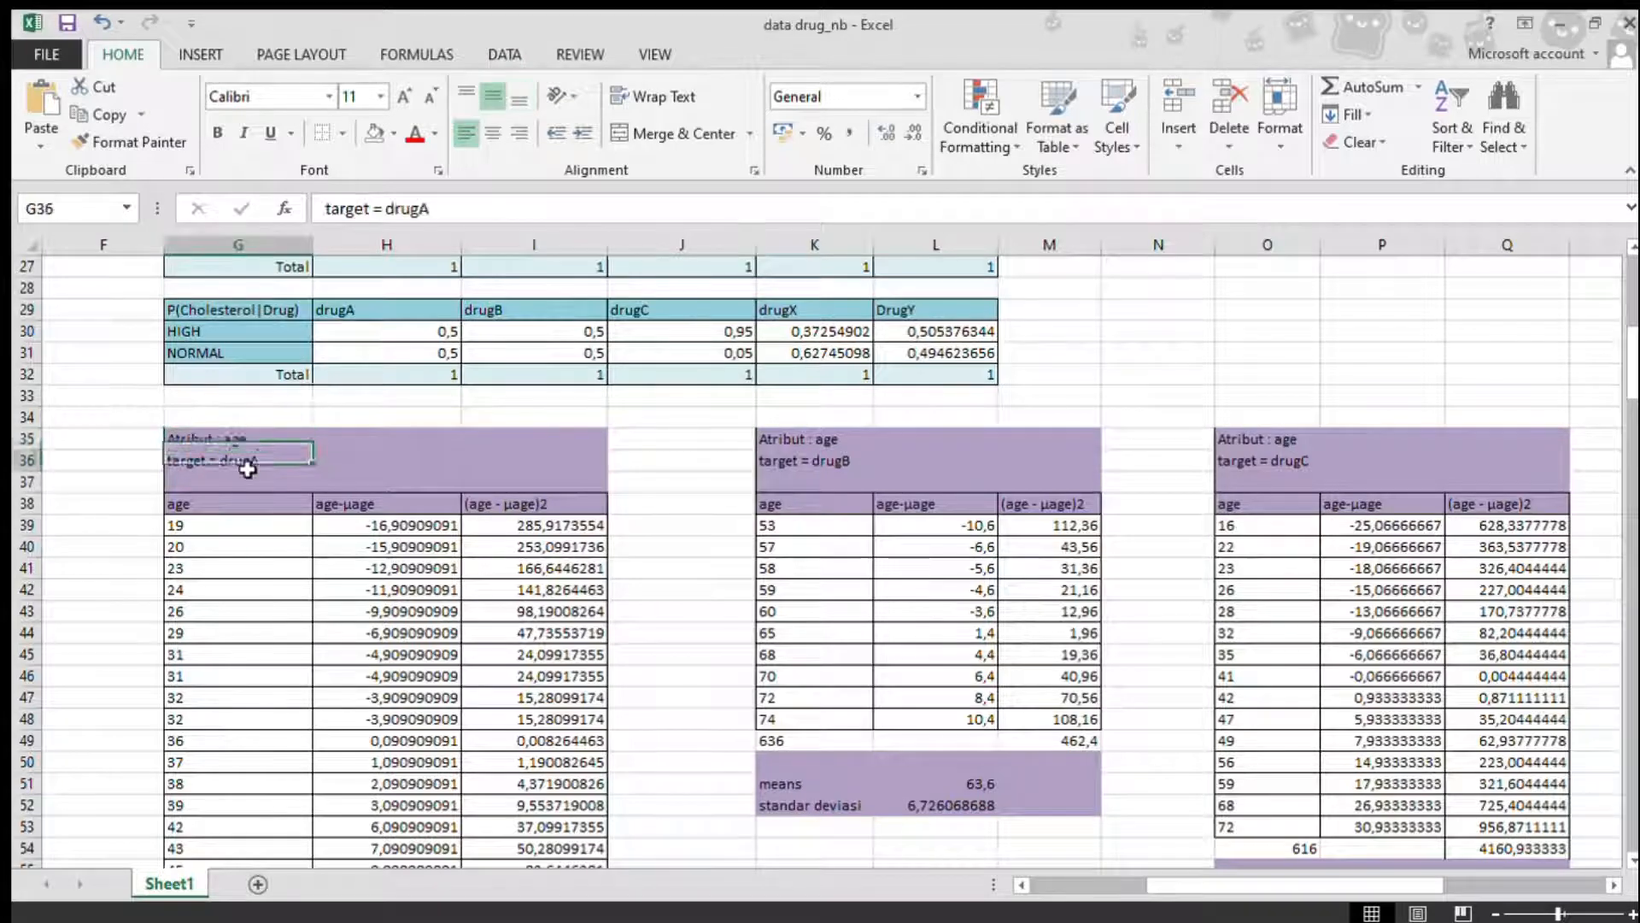
pyautogui.click(835, 438)
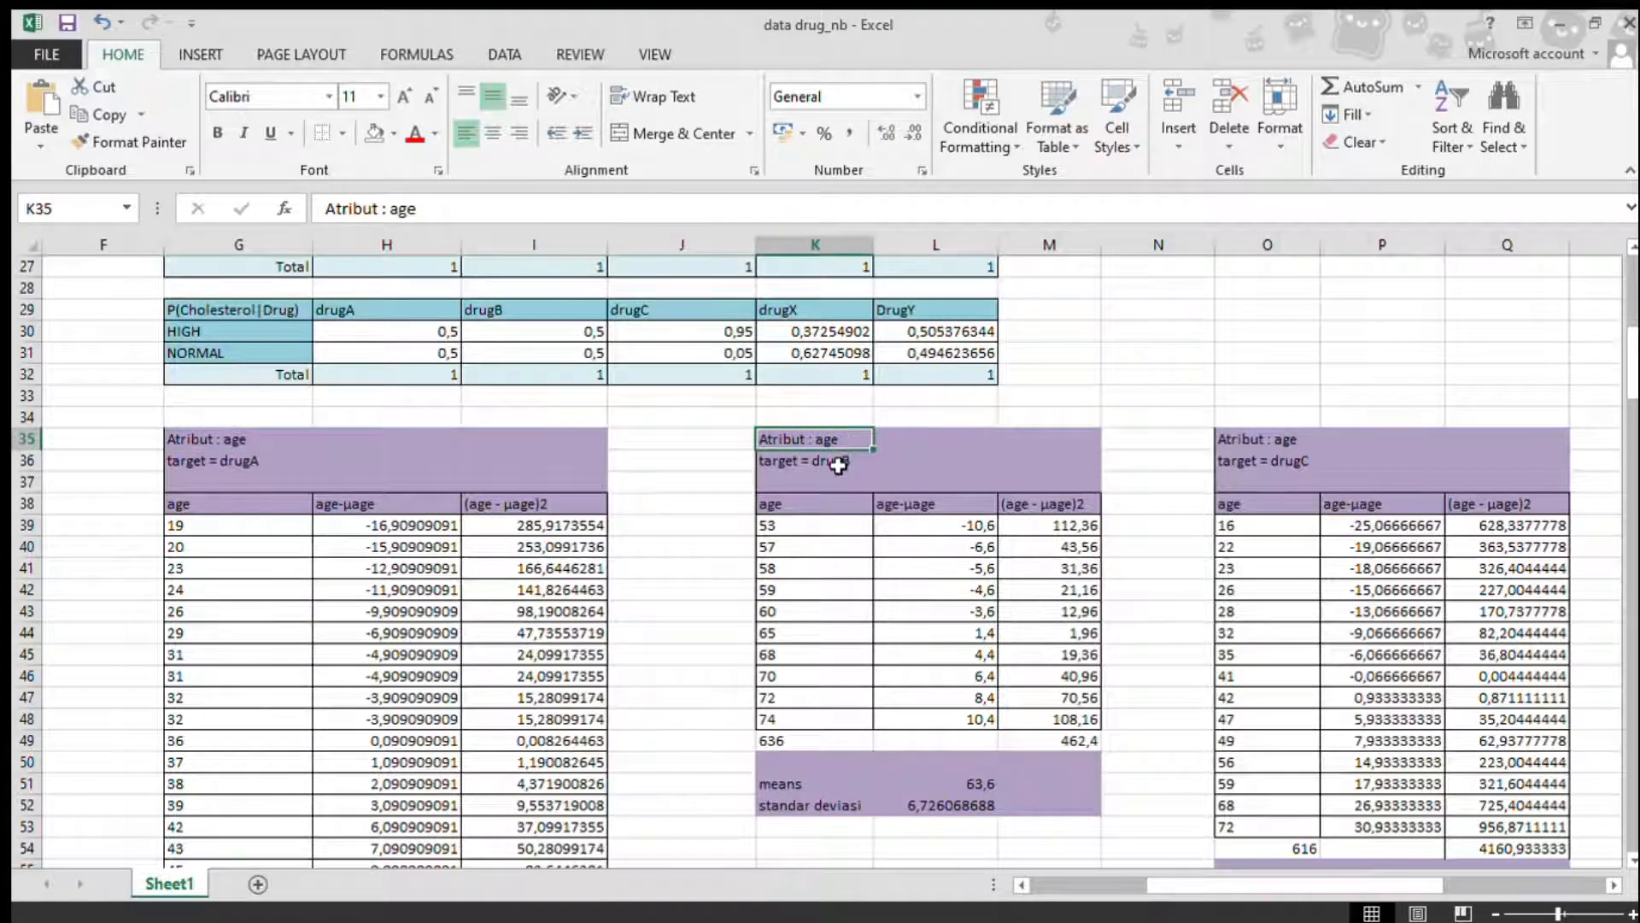
pyautogui.click(837, 463)
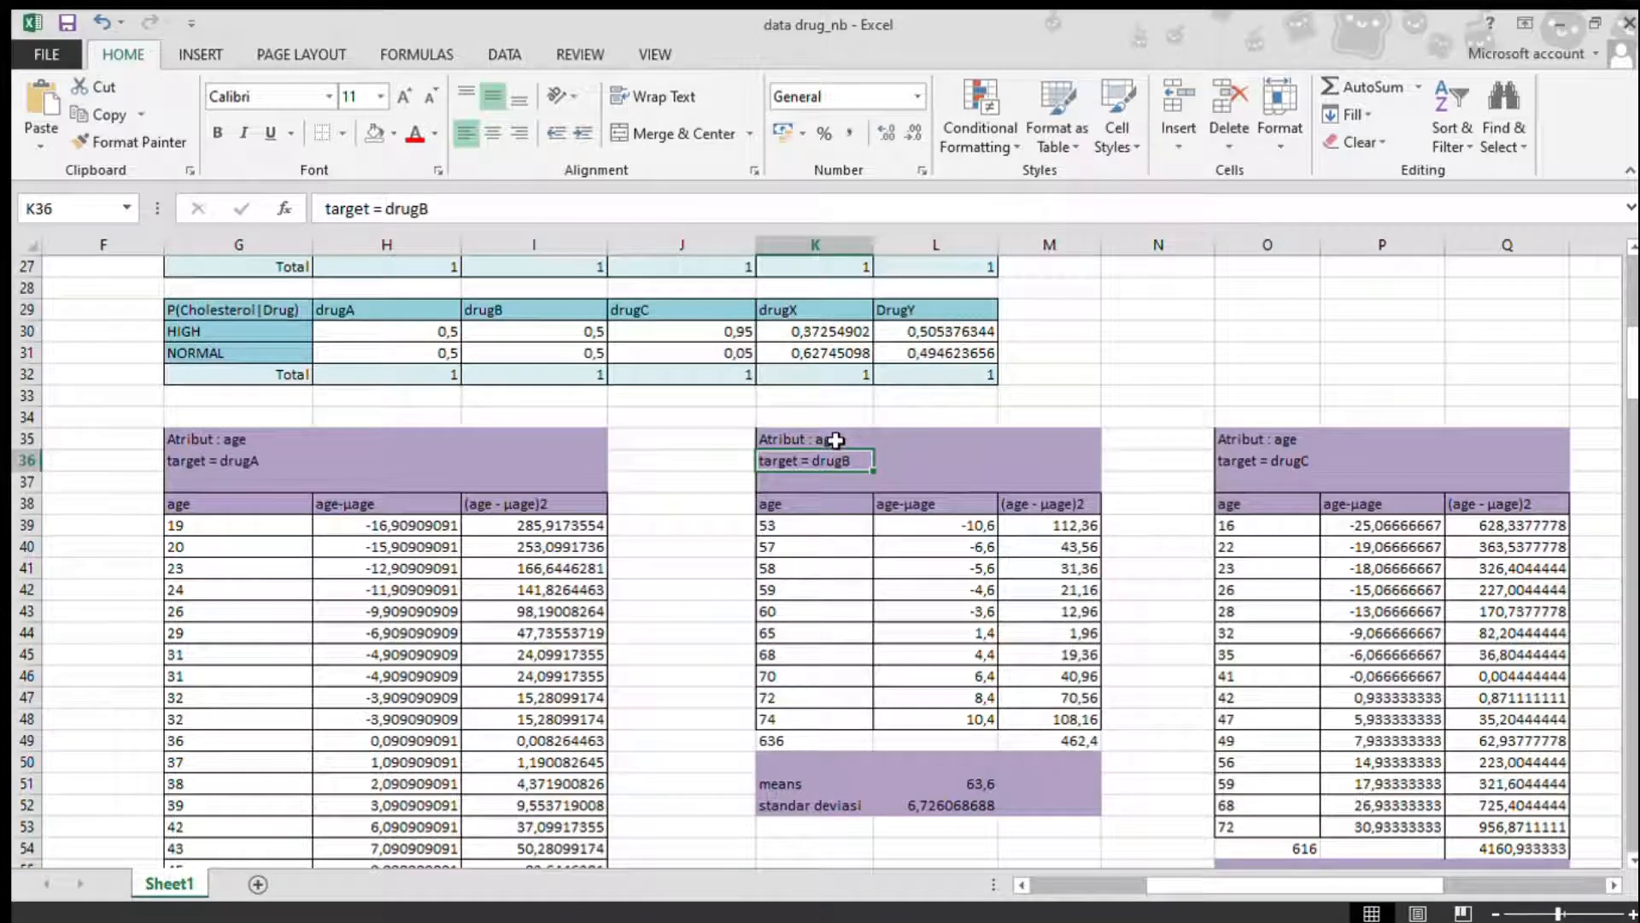
pyautogui.click(1273, 437)
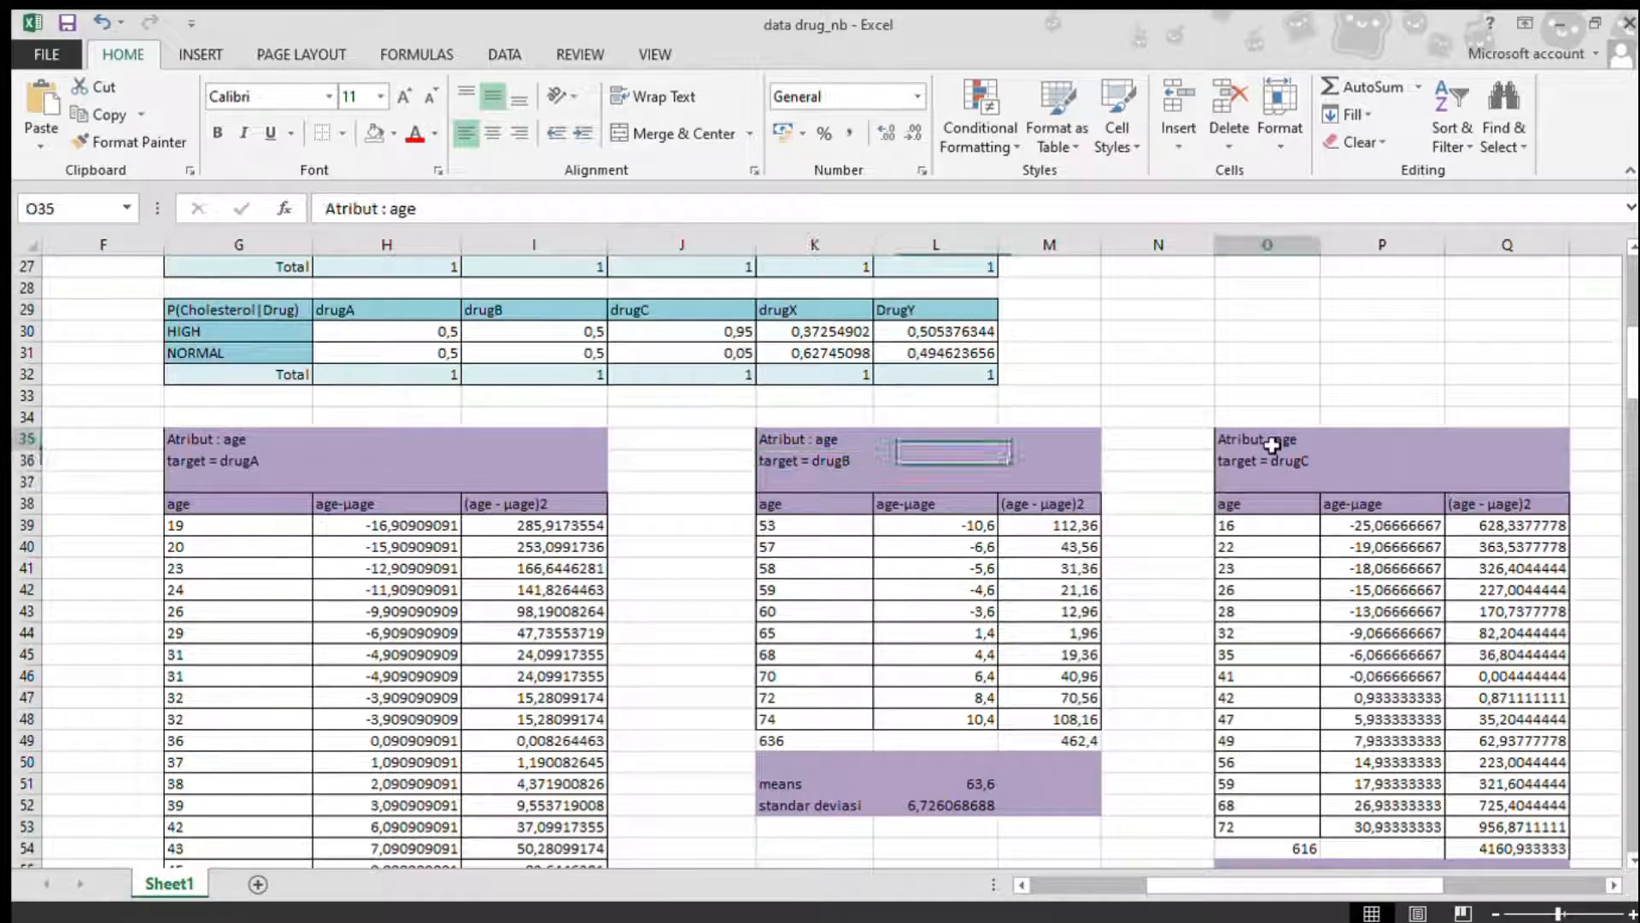
pyautogui.click(1277, 463)
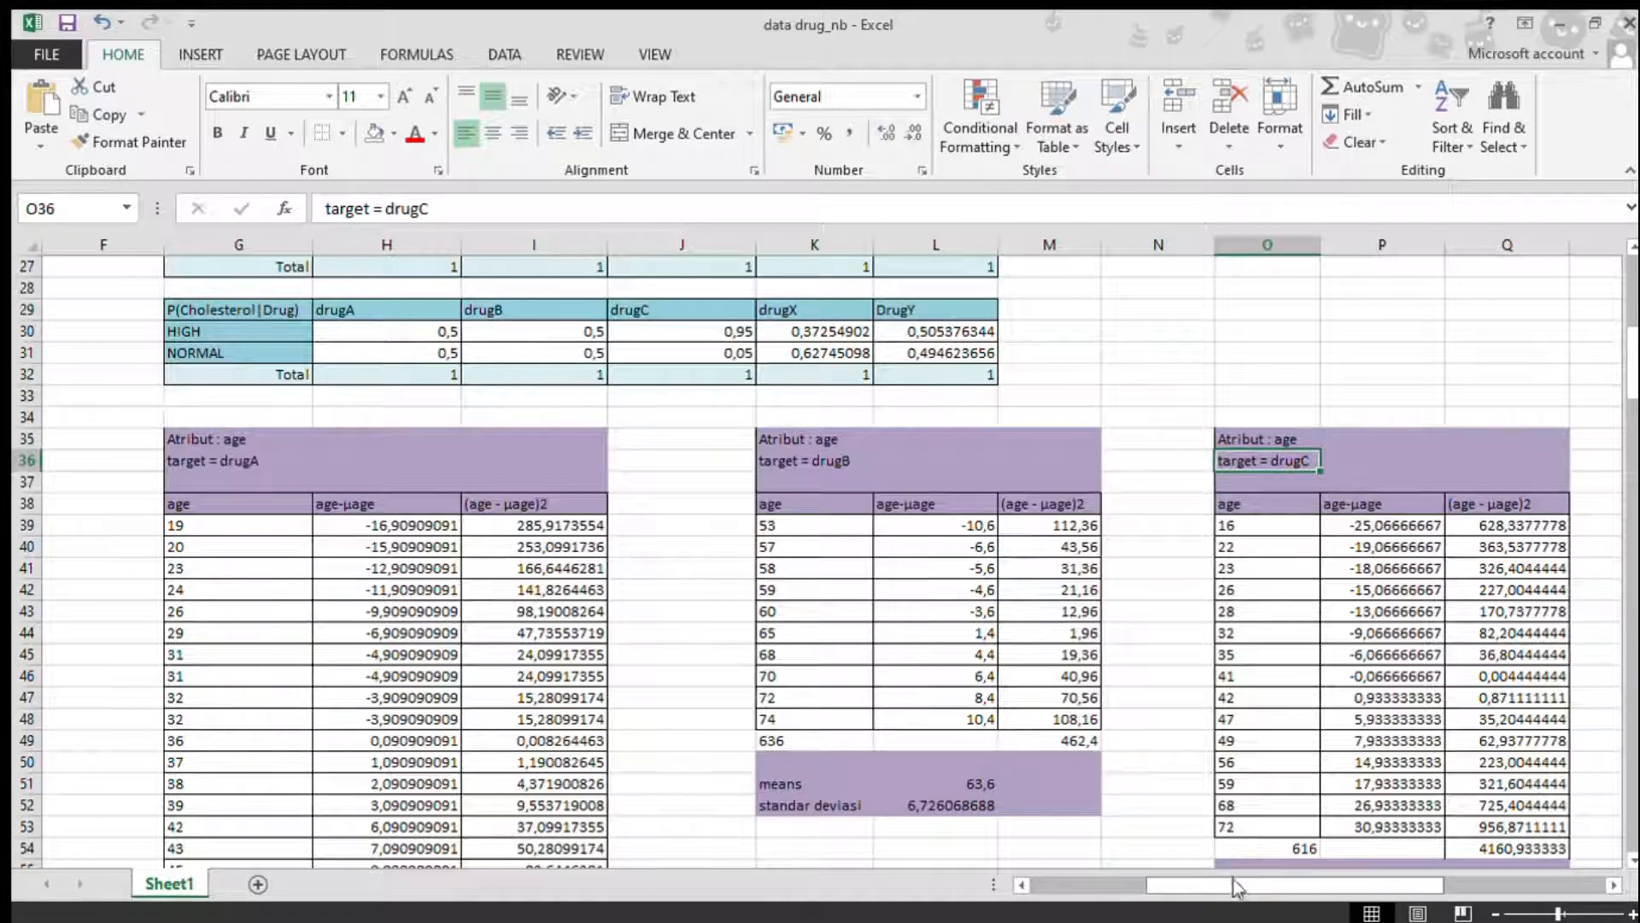
# Review the Age, Sex, BP, Cholesterol and Drug entries of the testing case study in row 75
pyautogui.moveTo(1233, 881); pyautogui.dragTo(1170, 857)
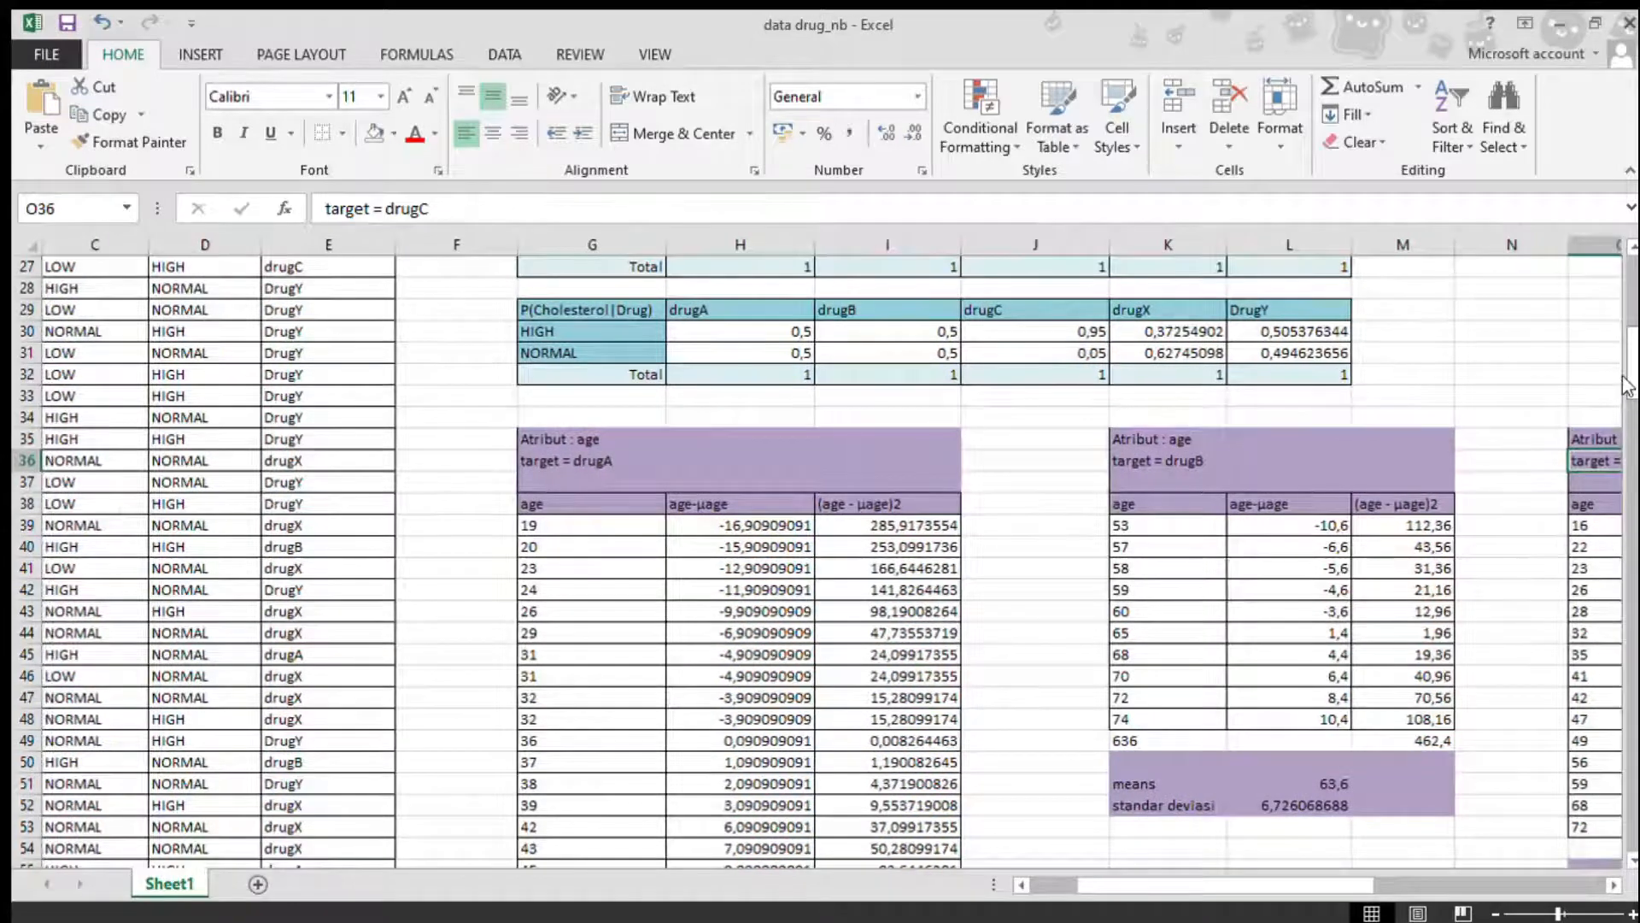
pyautogui.moveTo(1626, 384); pyautogui.dragTo(1631, 427)
pyautogui.moveTo(1633, 436); pyautogui.dragTo(1632, 491)
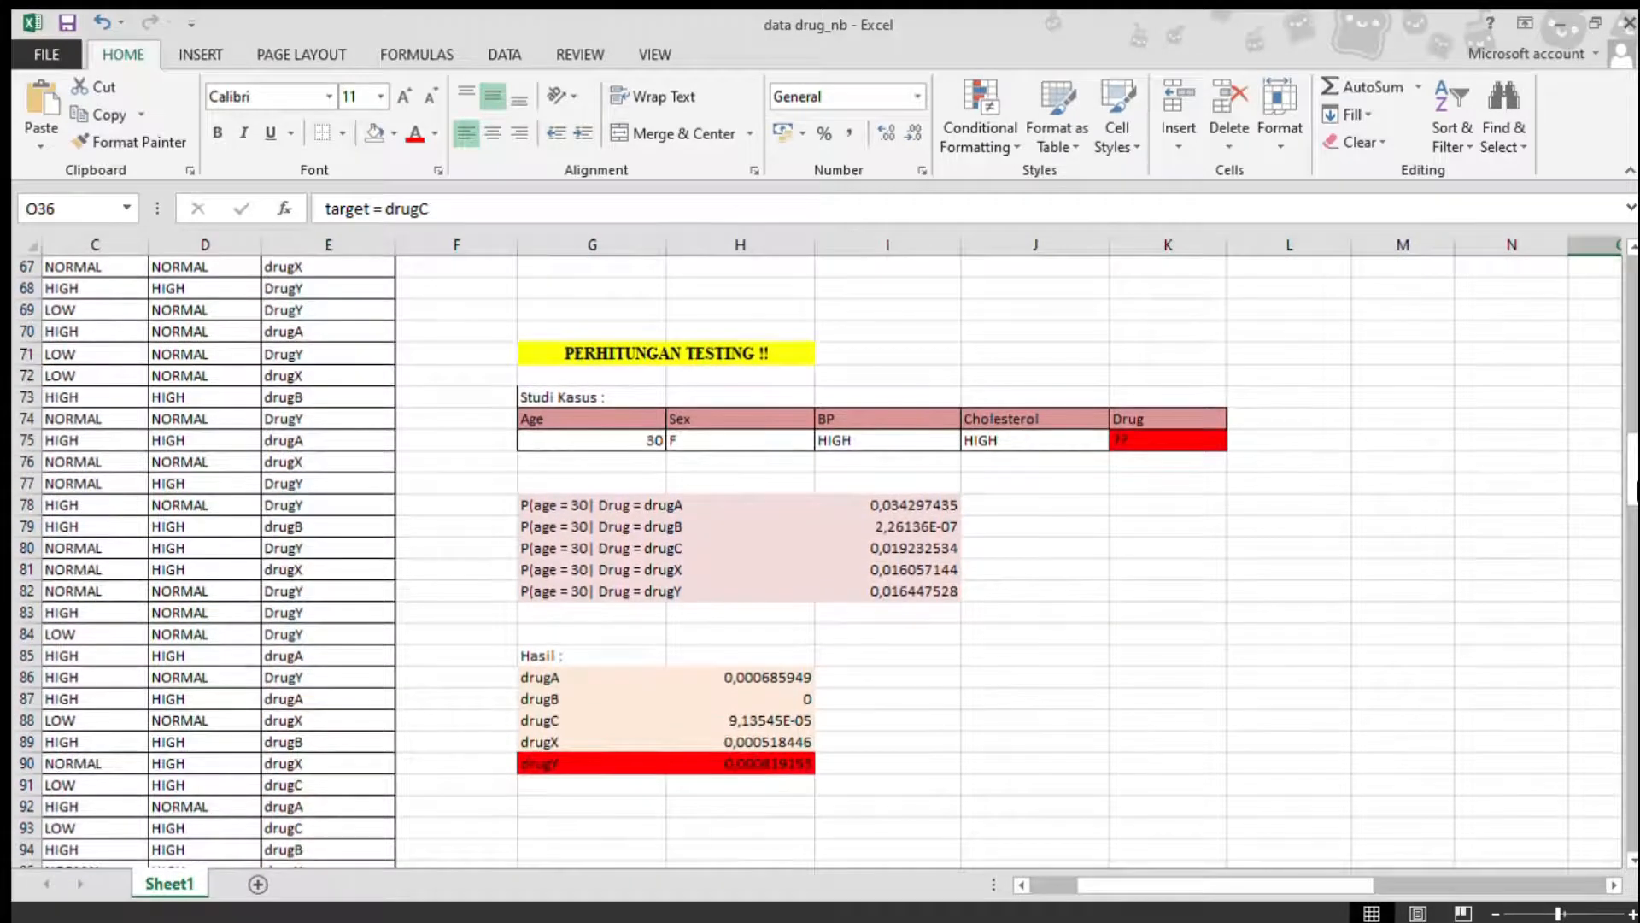
pyautogui.click(873, 354)
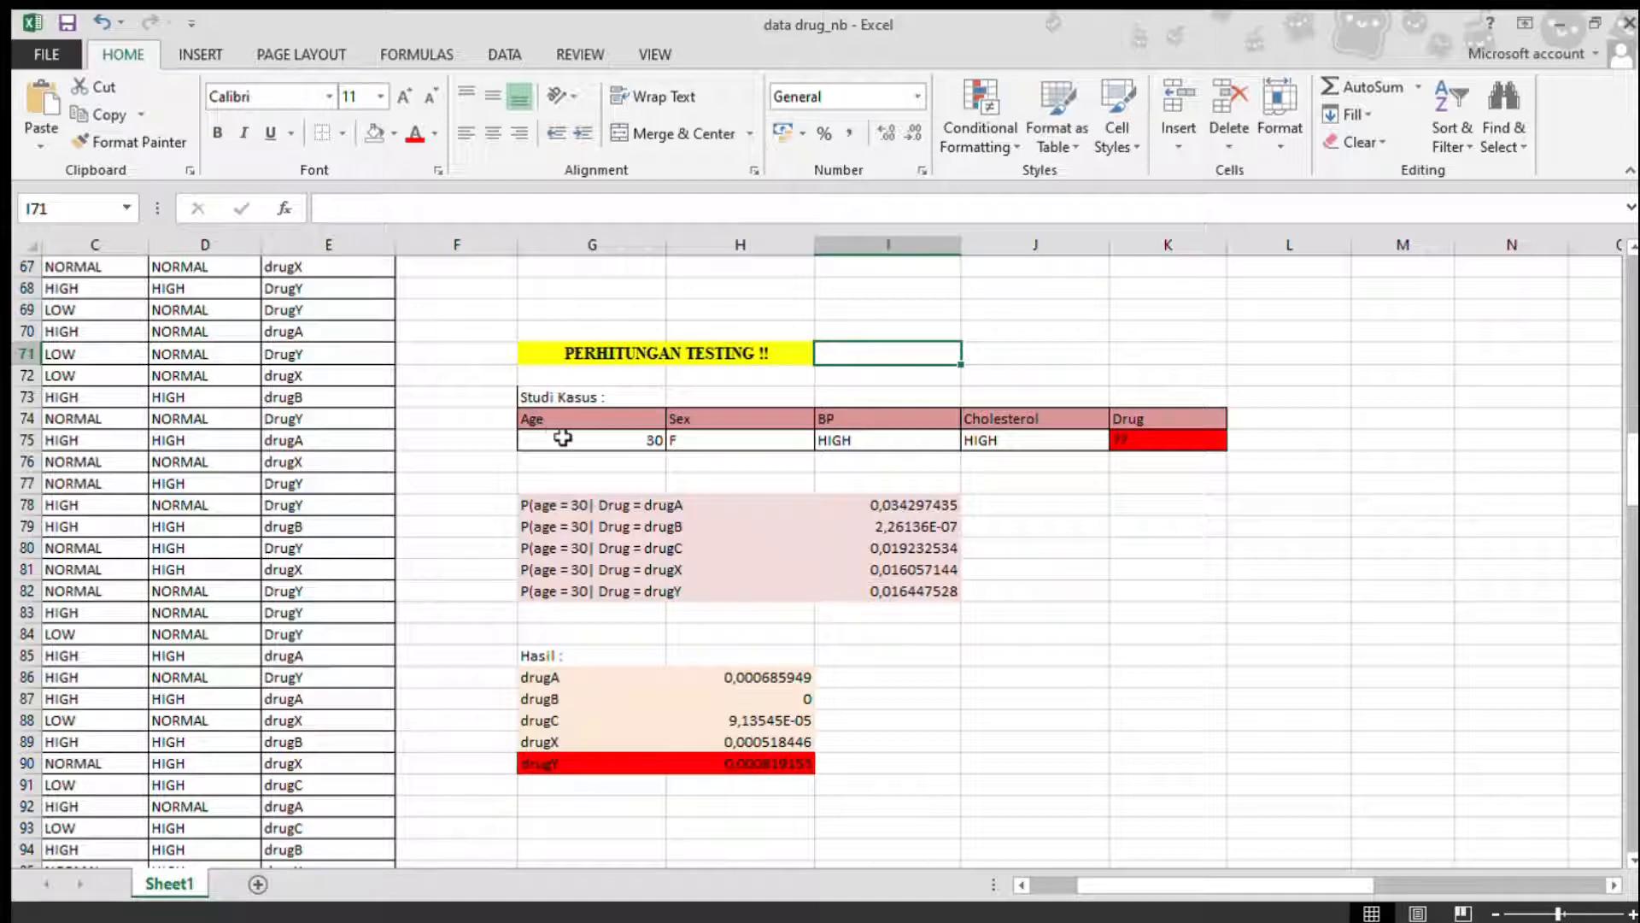
pyautogui.click(639, 451)
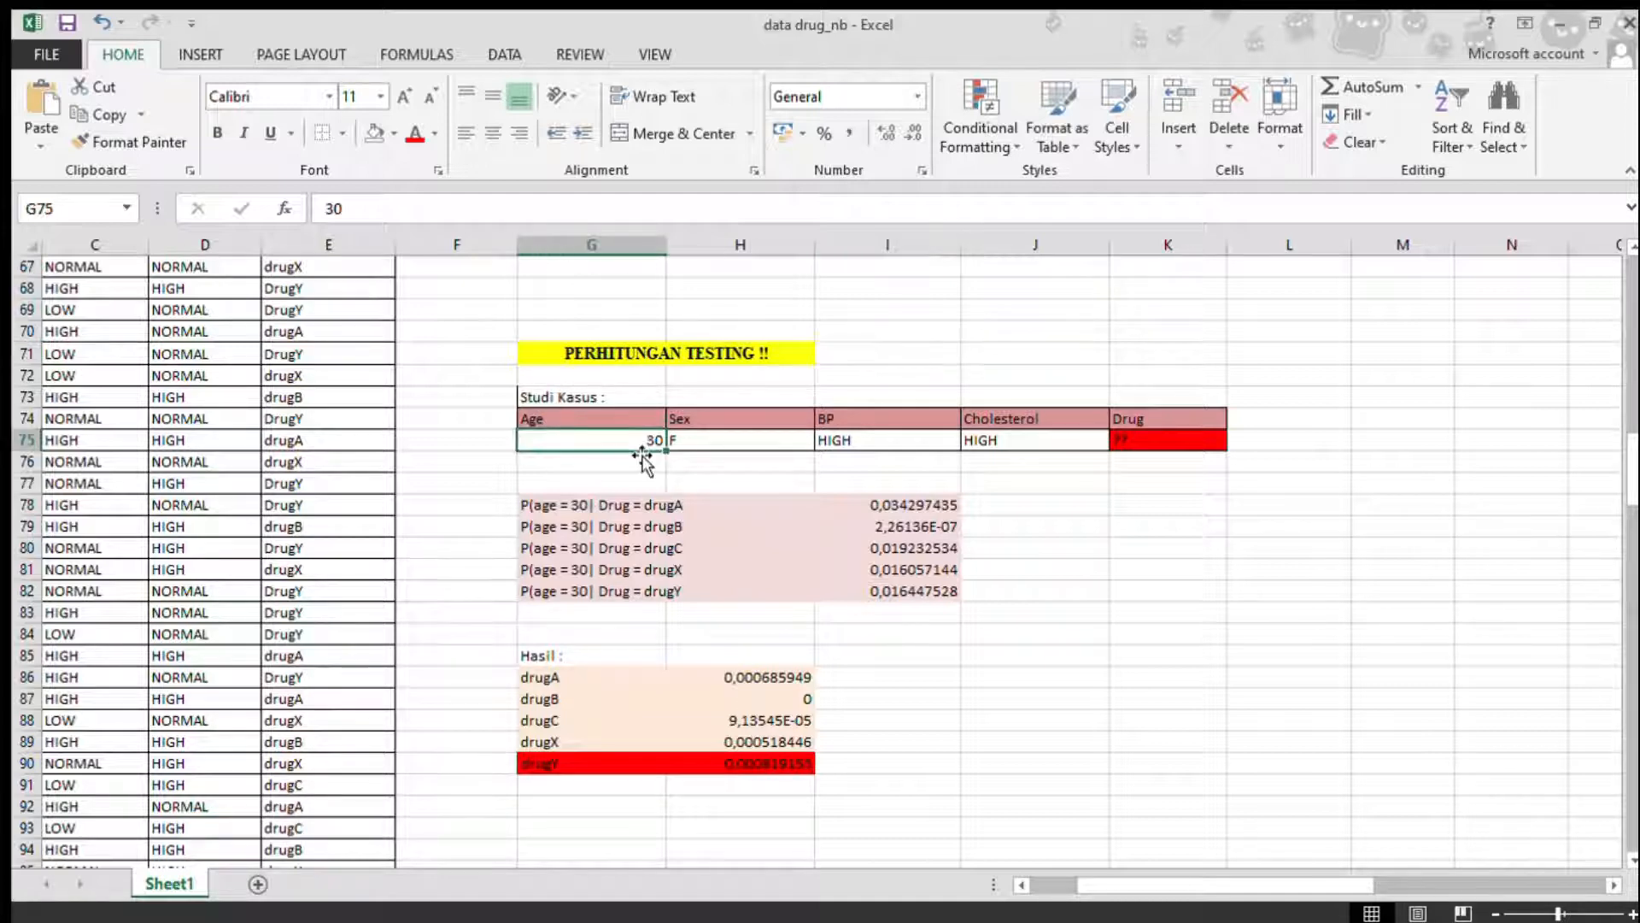
pyautogui.click(730, 449)
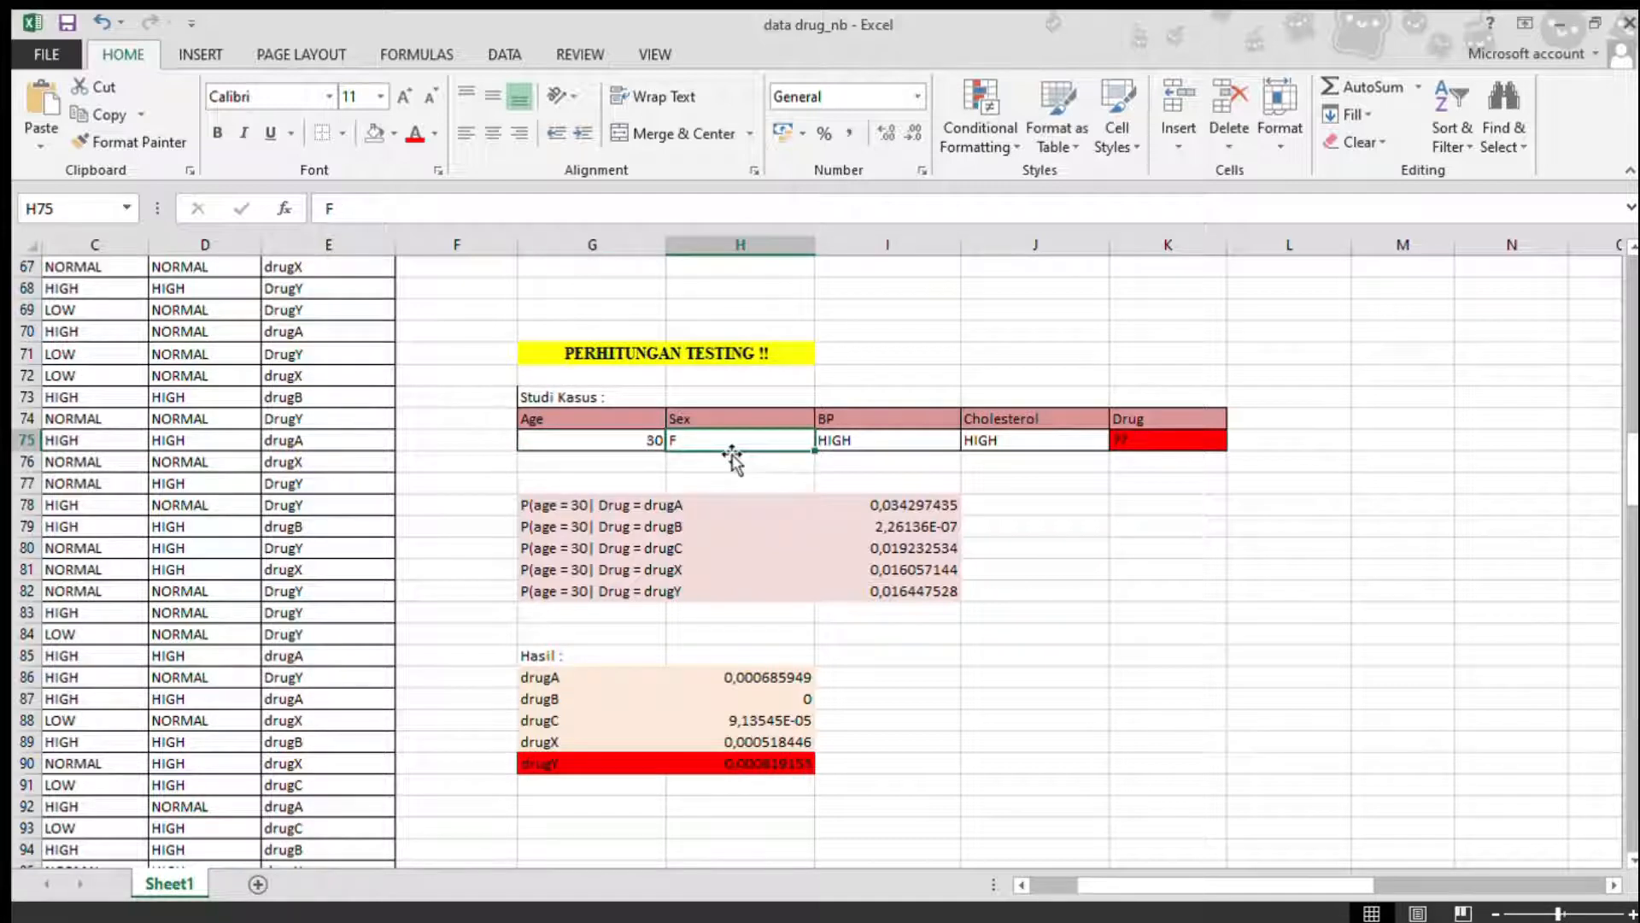
pyautogui.click(873, 442)
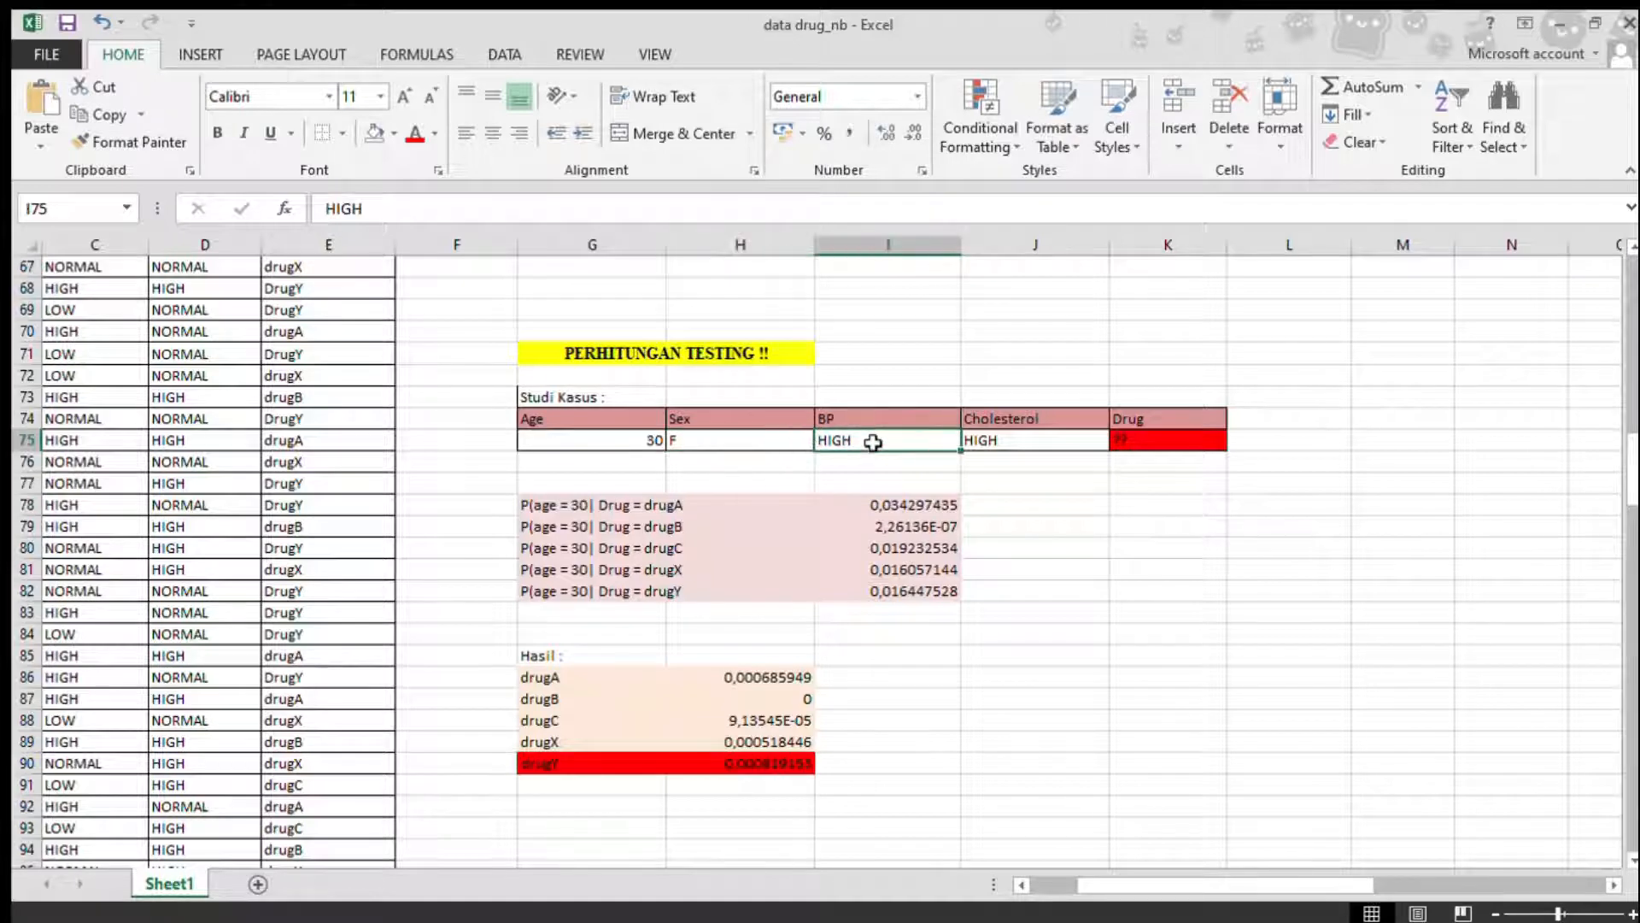
pyautogui.click(1012, 448)
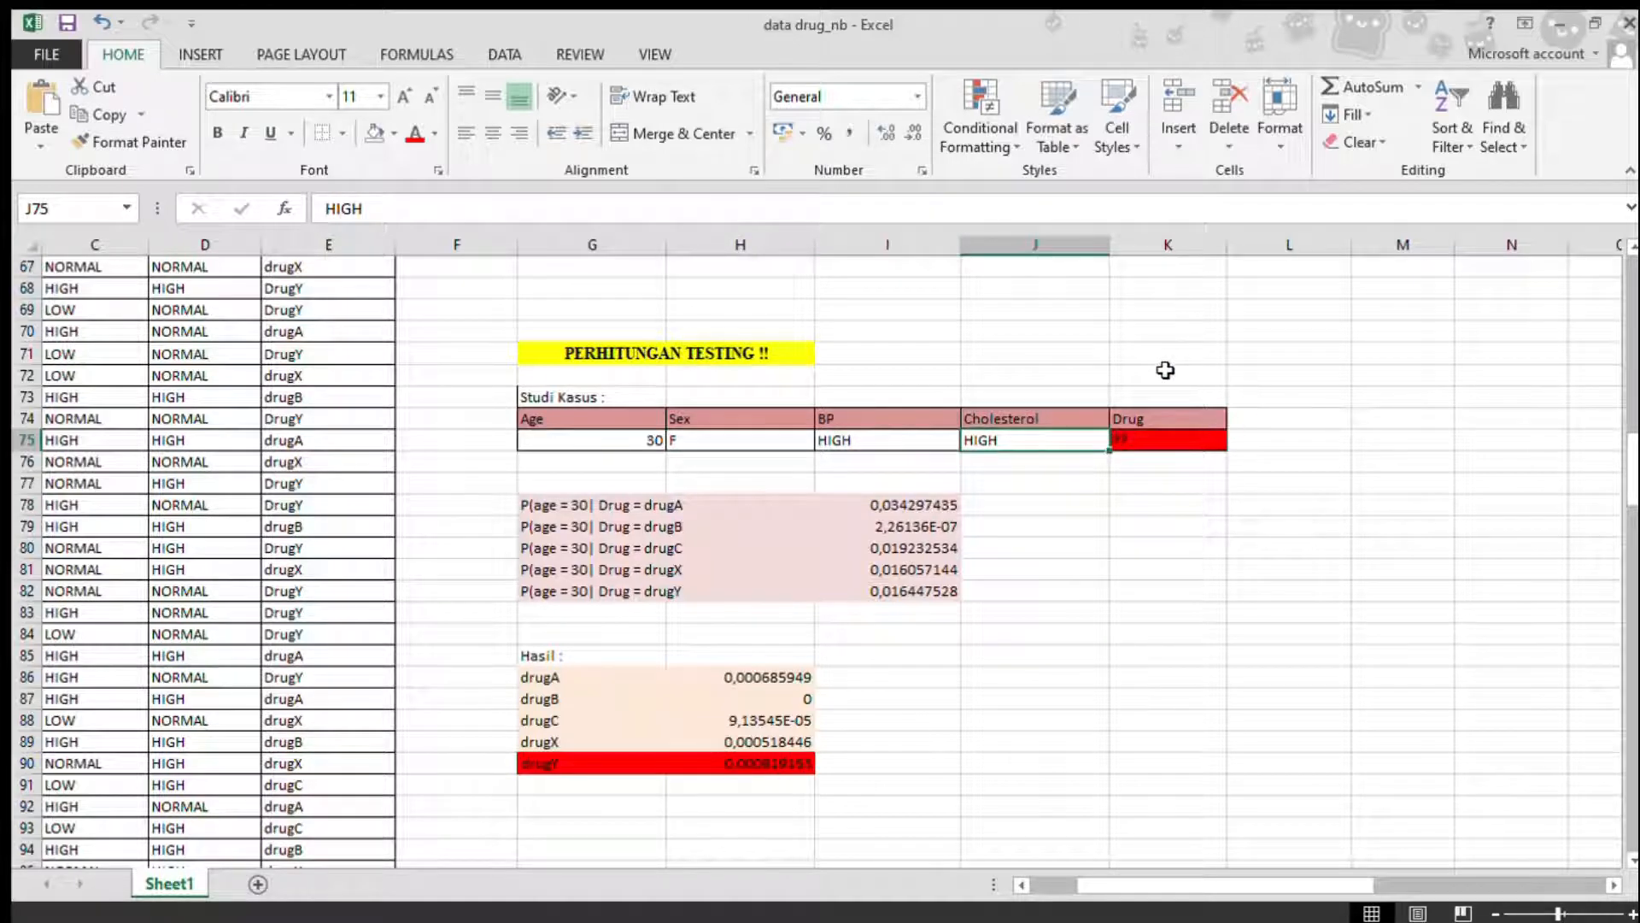
pyautogui.moveTo(1165, 370); pyautogui.dragTo(1147, 492)
pyautogui.click(1377, 439)
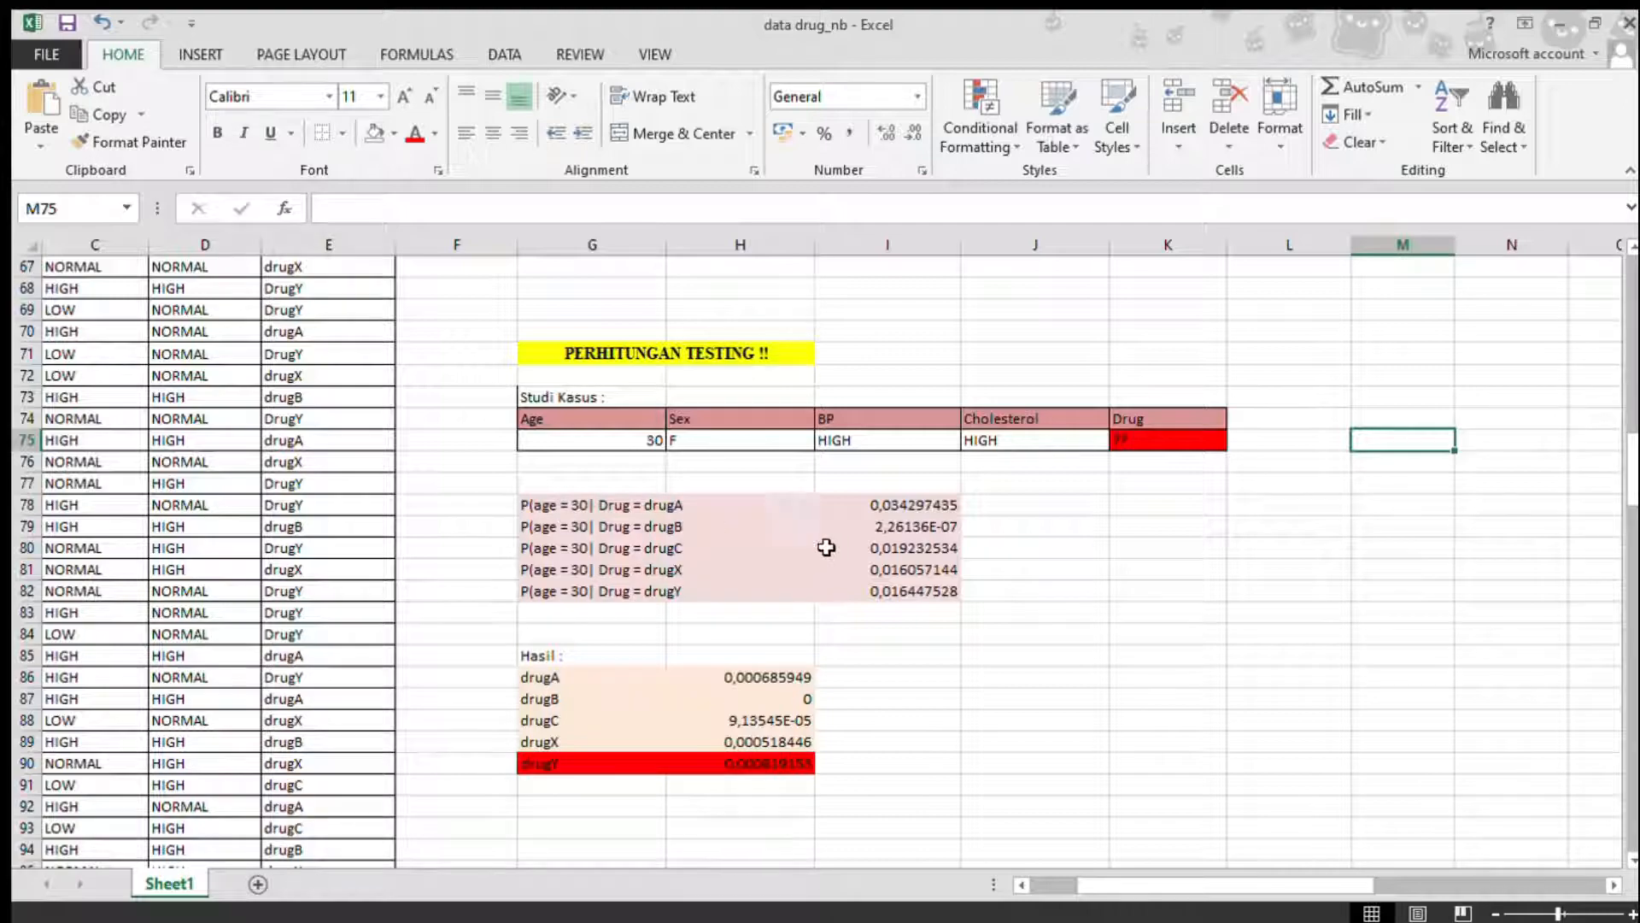
# Inspect the P(age = 30 | drugA) formula in I78 and trace its references to the drugA mean and standard deviation in H64 and H65
pyautogui.click(875, 509)
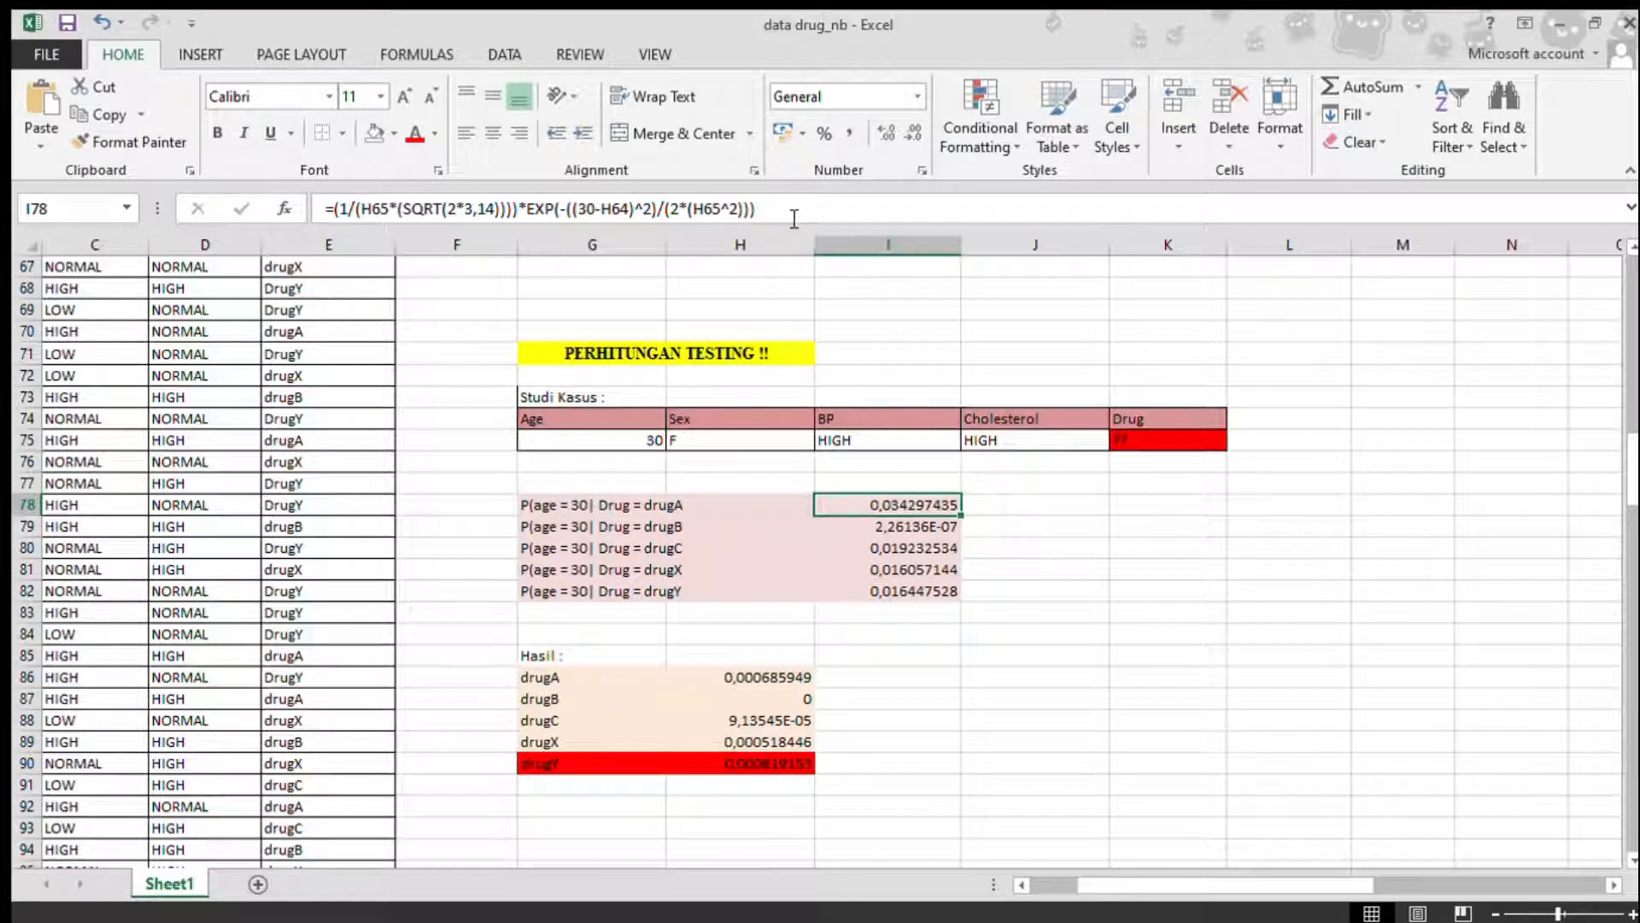
pyautogui.scroll(9, 1636, 407)
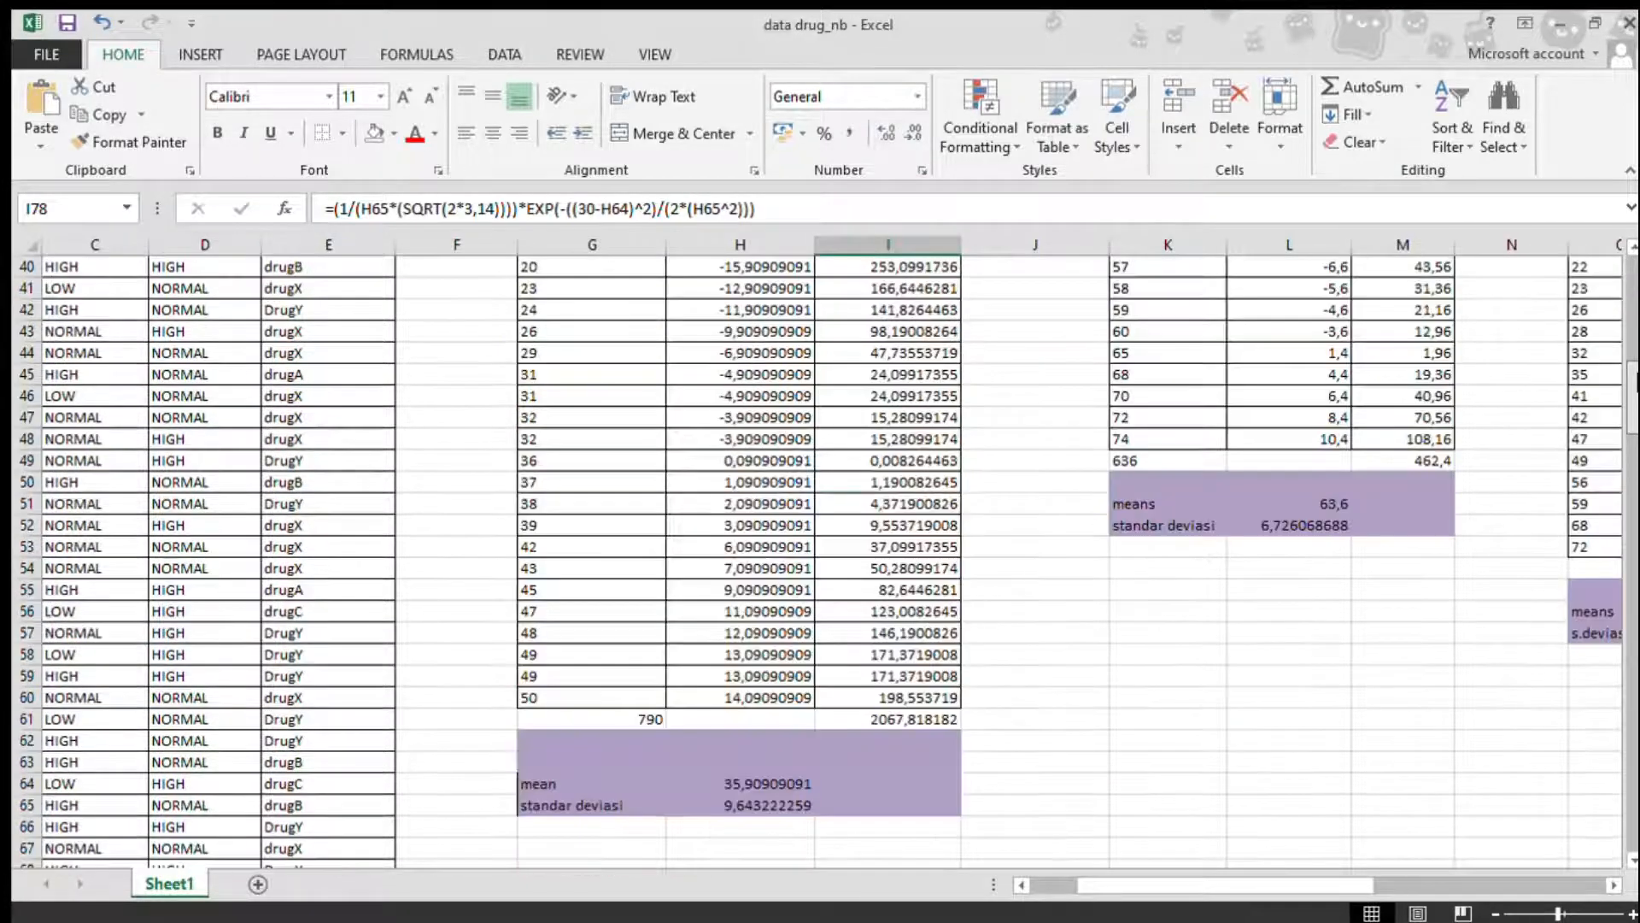
pyautogui.scroll(-5, 1636, 419)
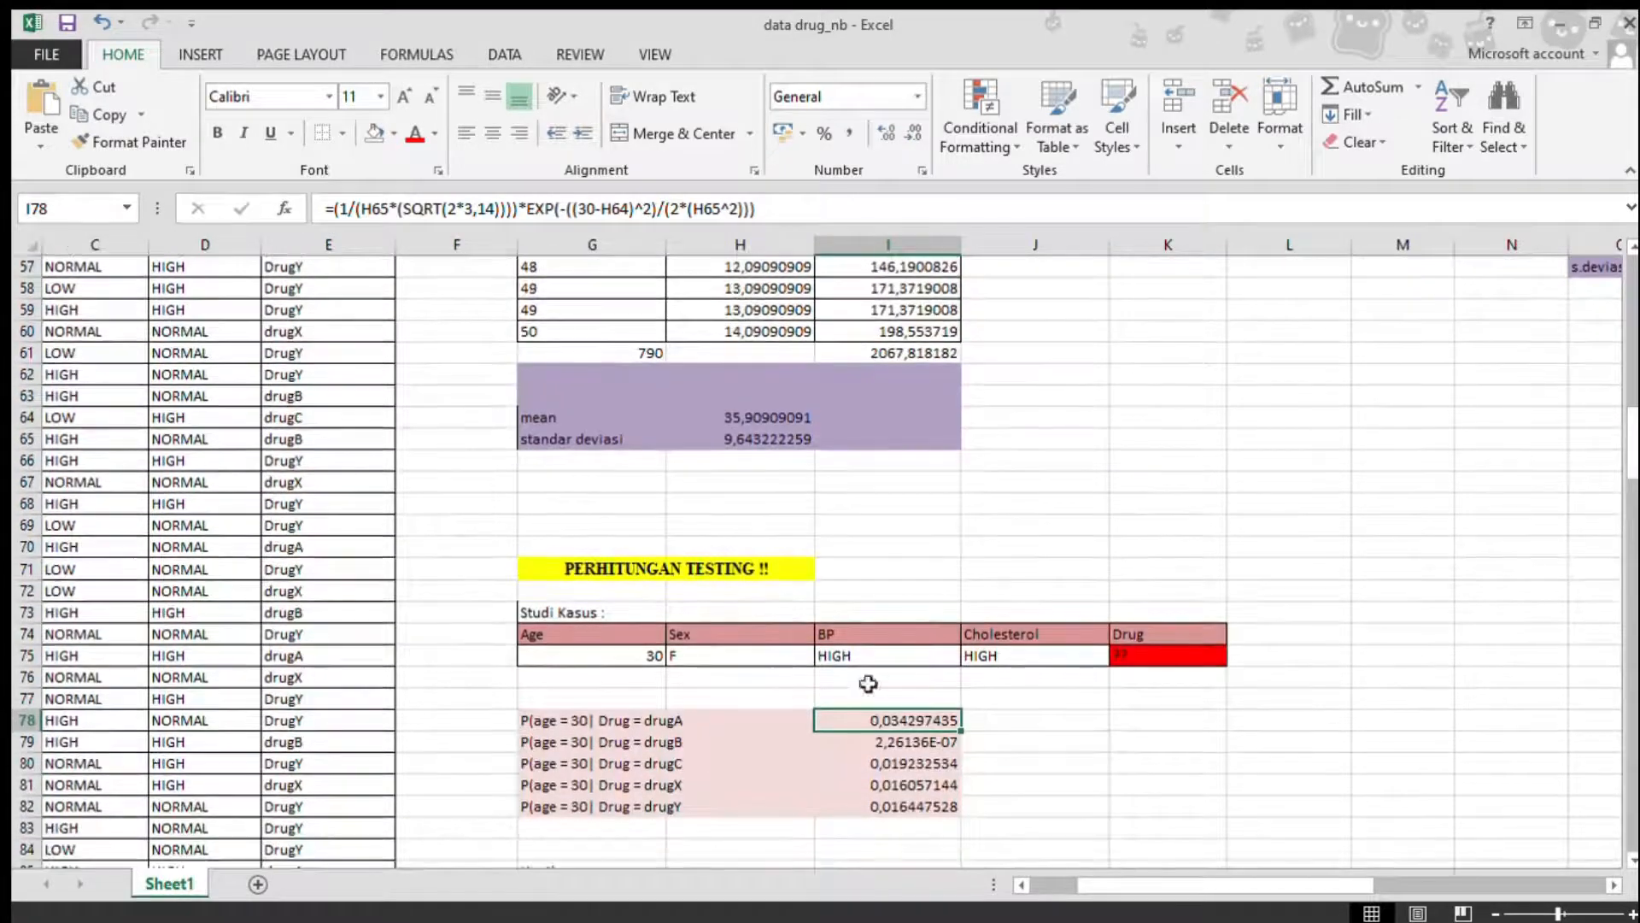
pyautogui.click(588, 724)
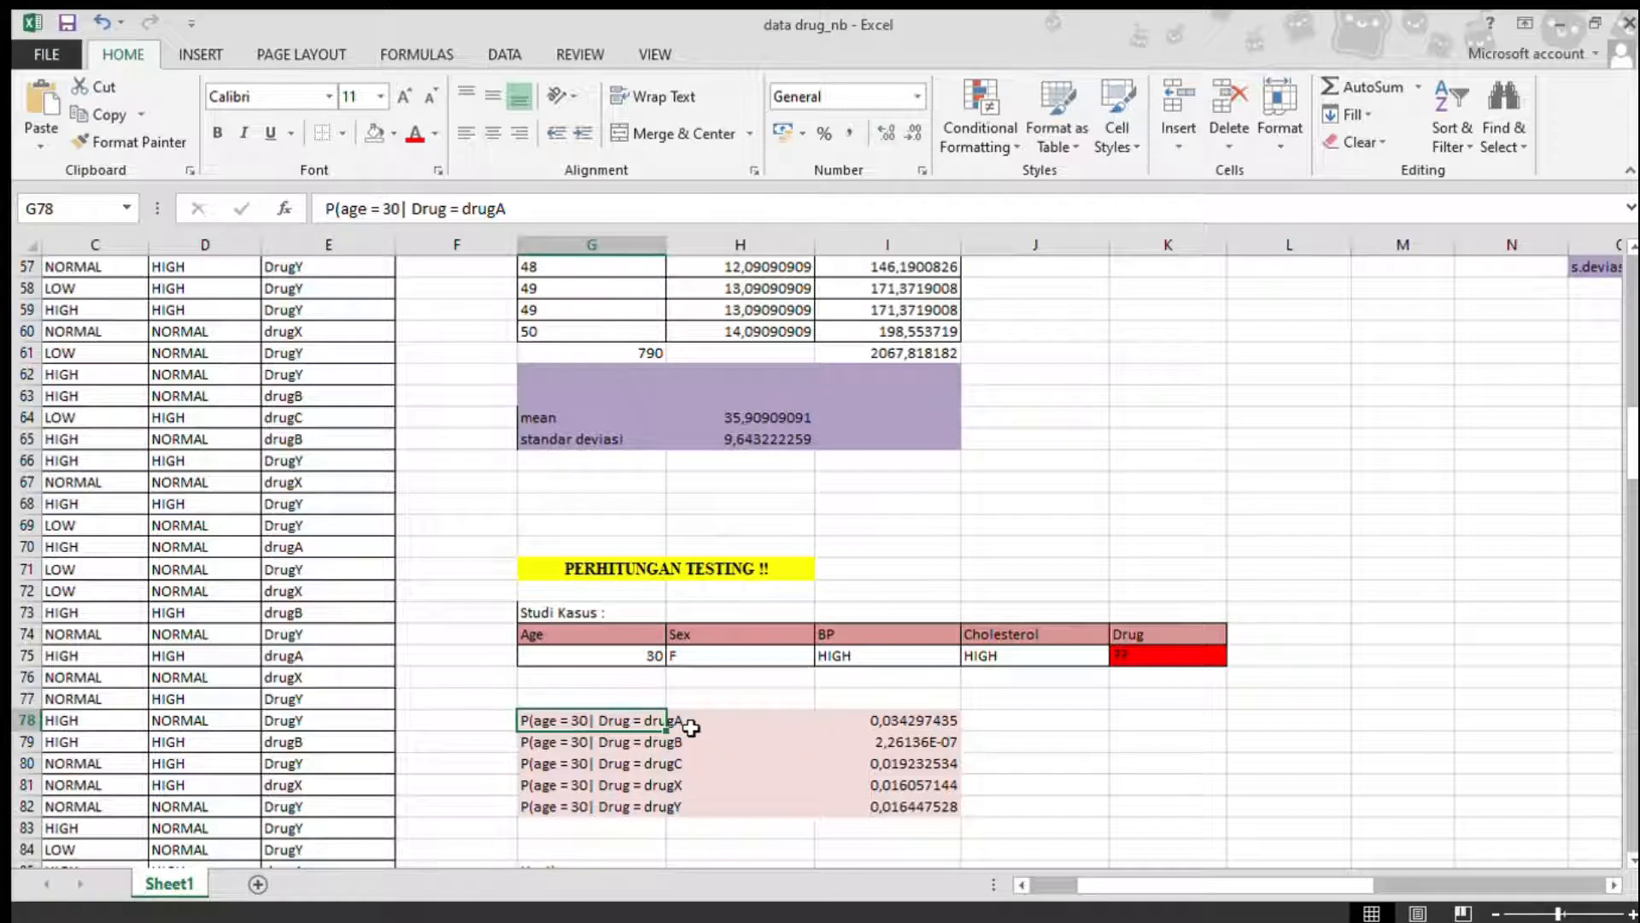
pyautogui.click(880, 726)
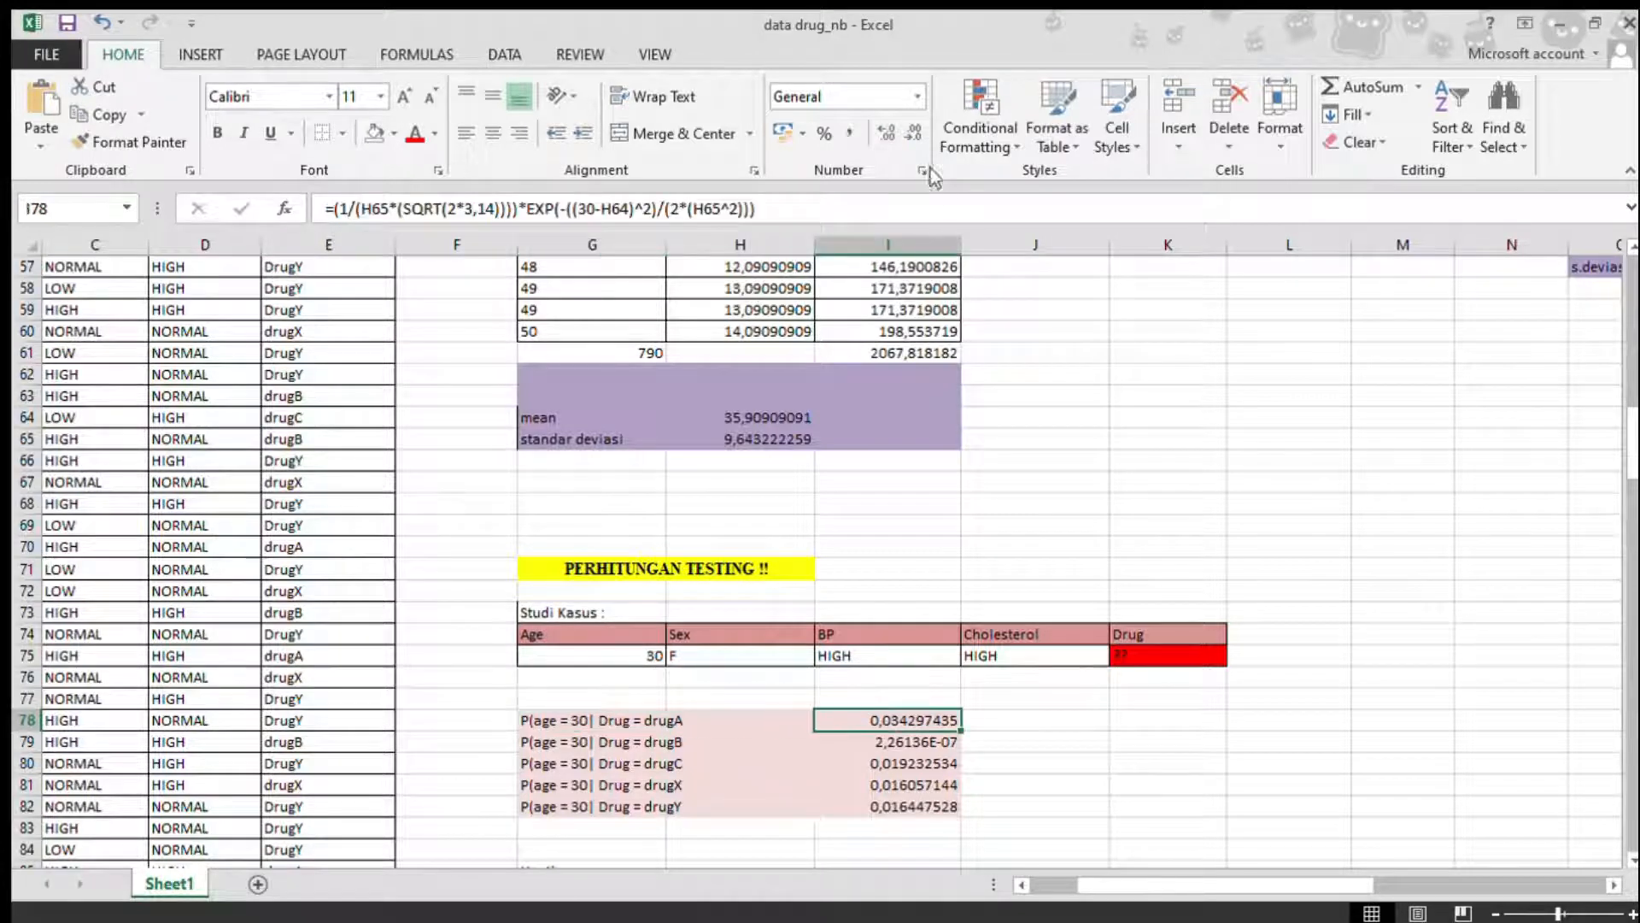
pyautogui.click(770, 218)
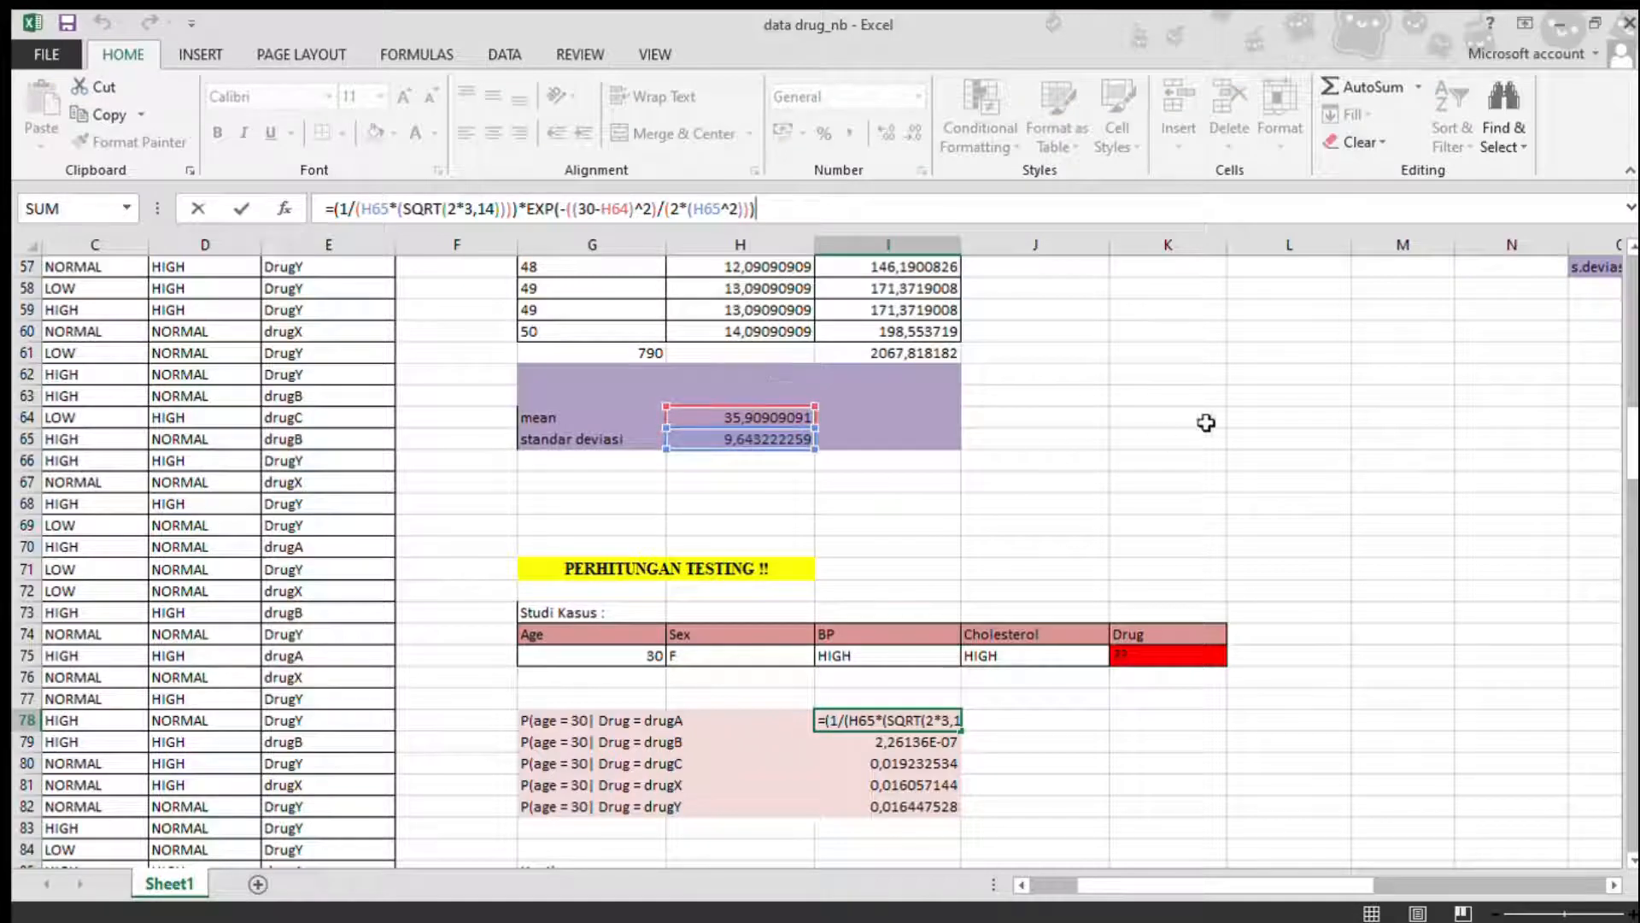
pyautogui.scroll(8, 563, 255)
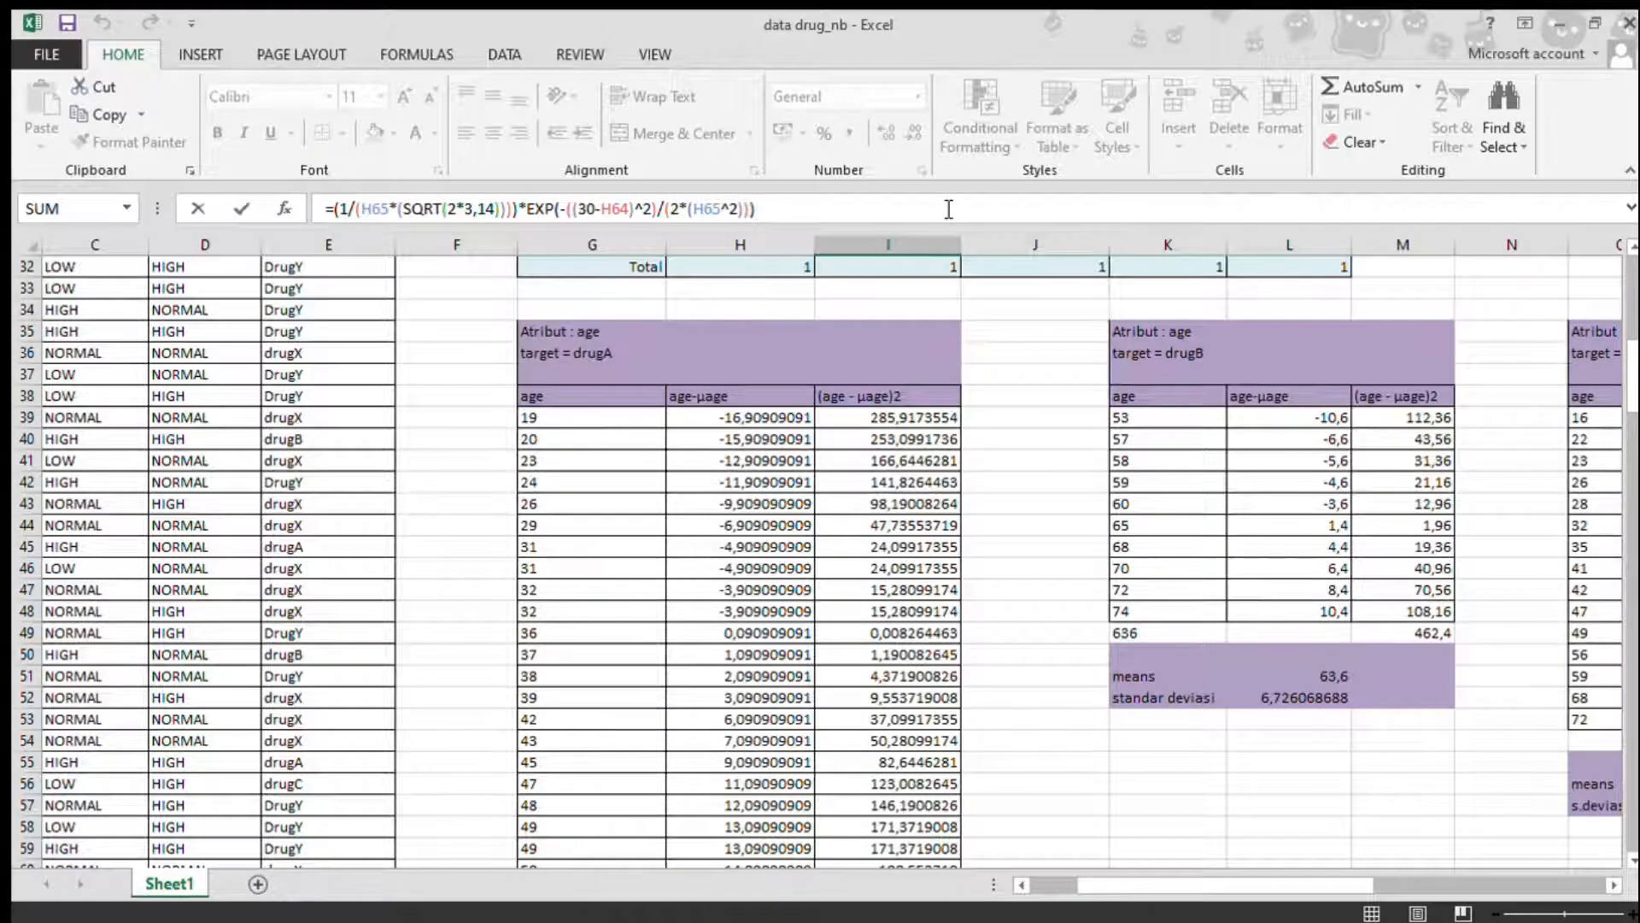
pyautogui.press('Return')
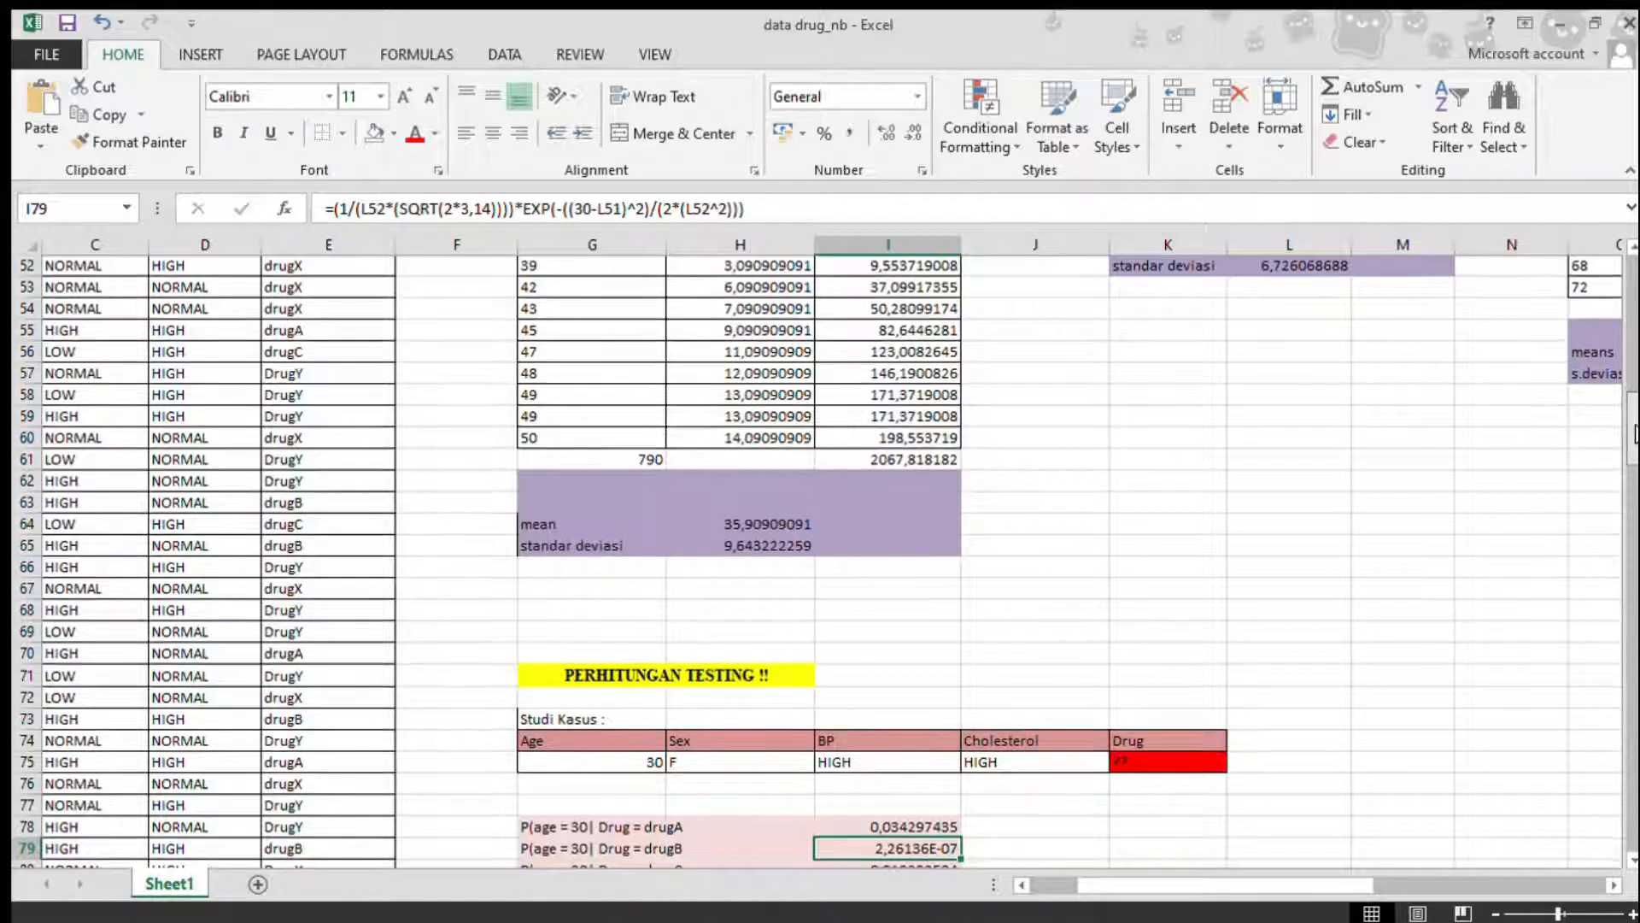
# Inspect the drugB mean and standard deviation formulas in L51 and L52 that the P(age = 30 | drugB) formula in I79 references
pyautogui.moveTo(1634, 440); pyautogui.dragTo(1635, 377)
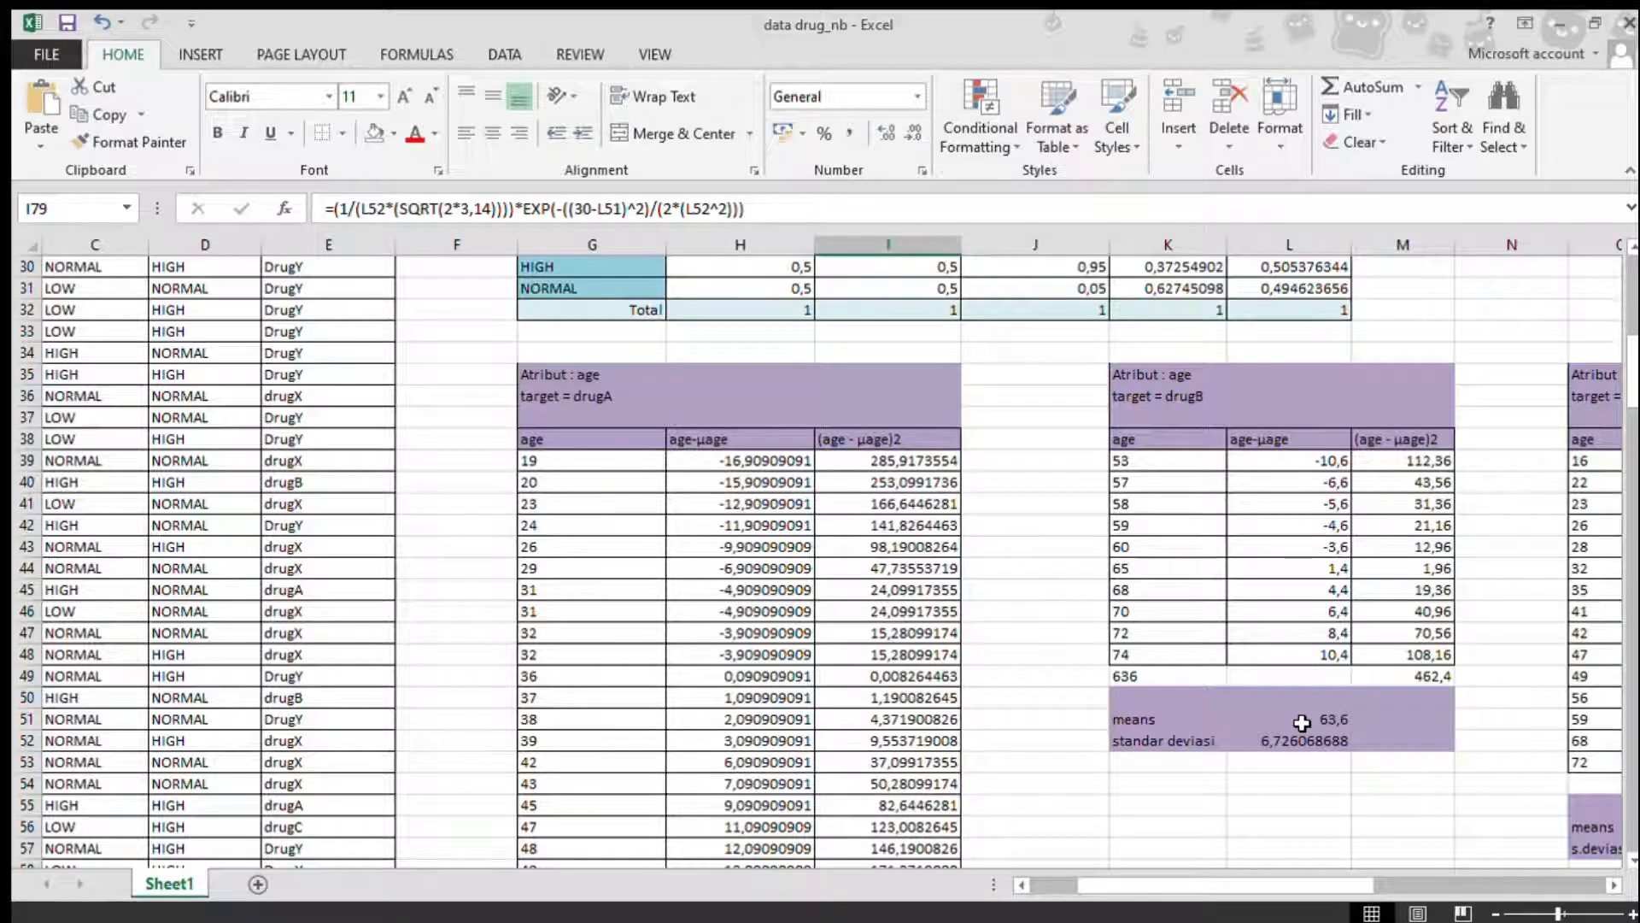
pyautogui.click(1301, 722)
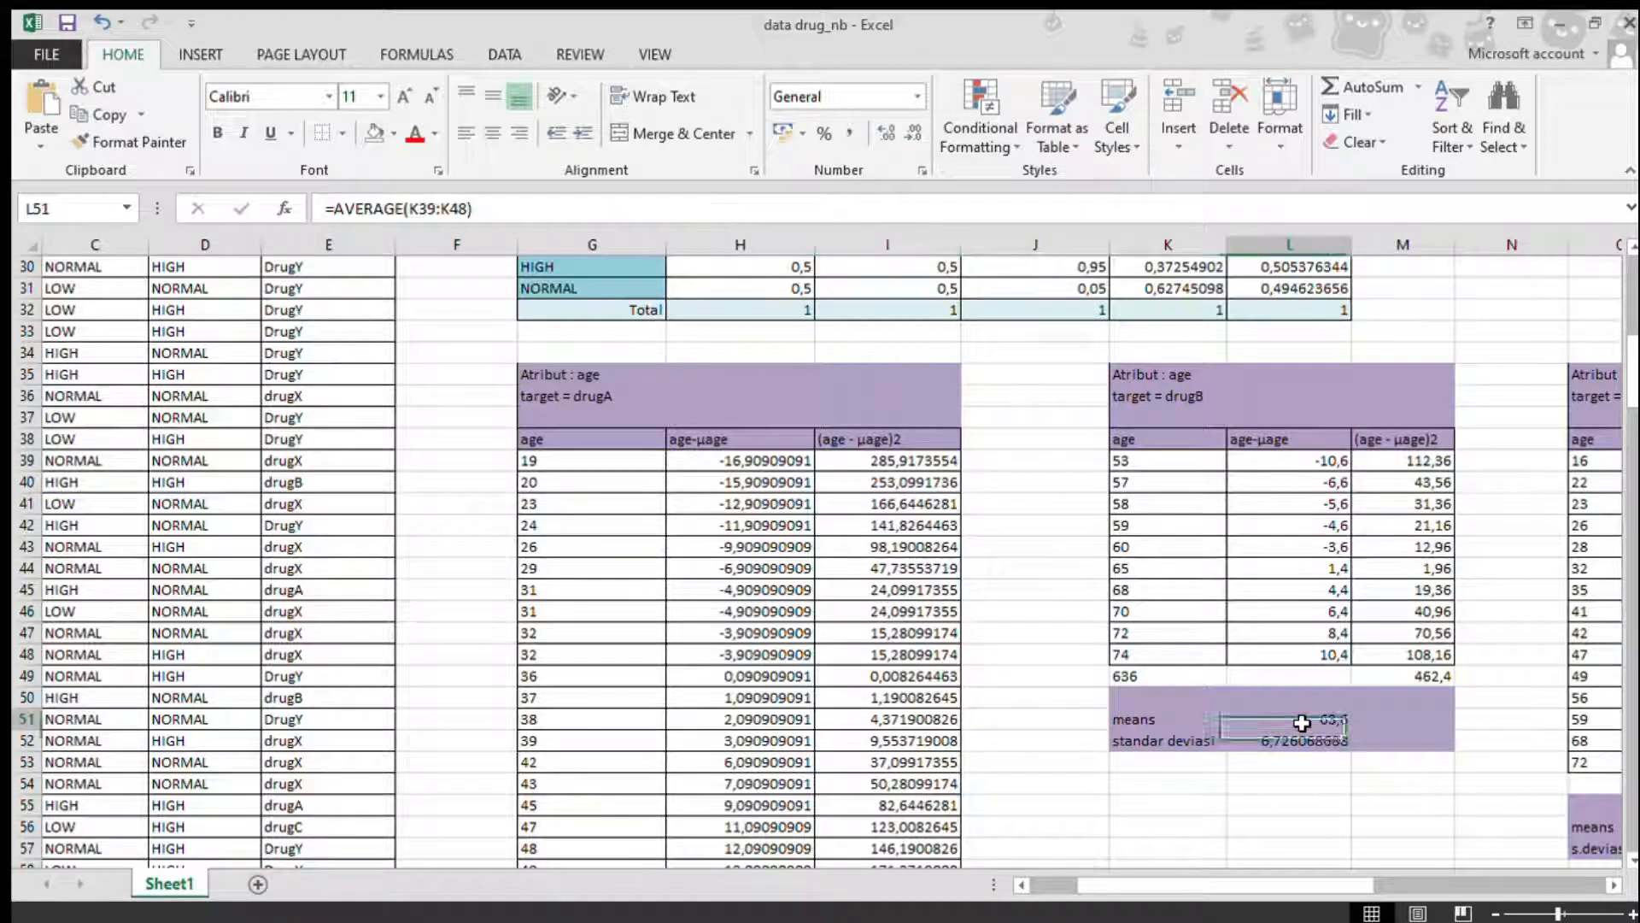
pyautogui.click(1309, 741)
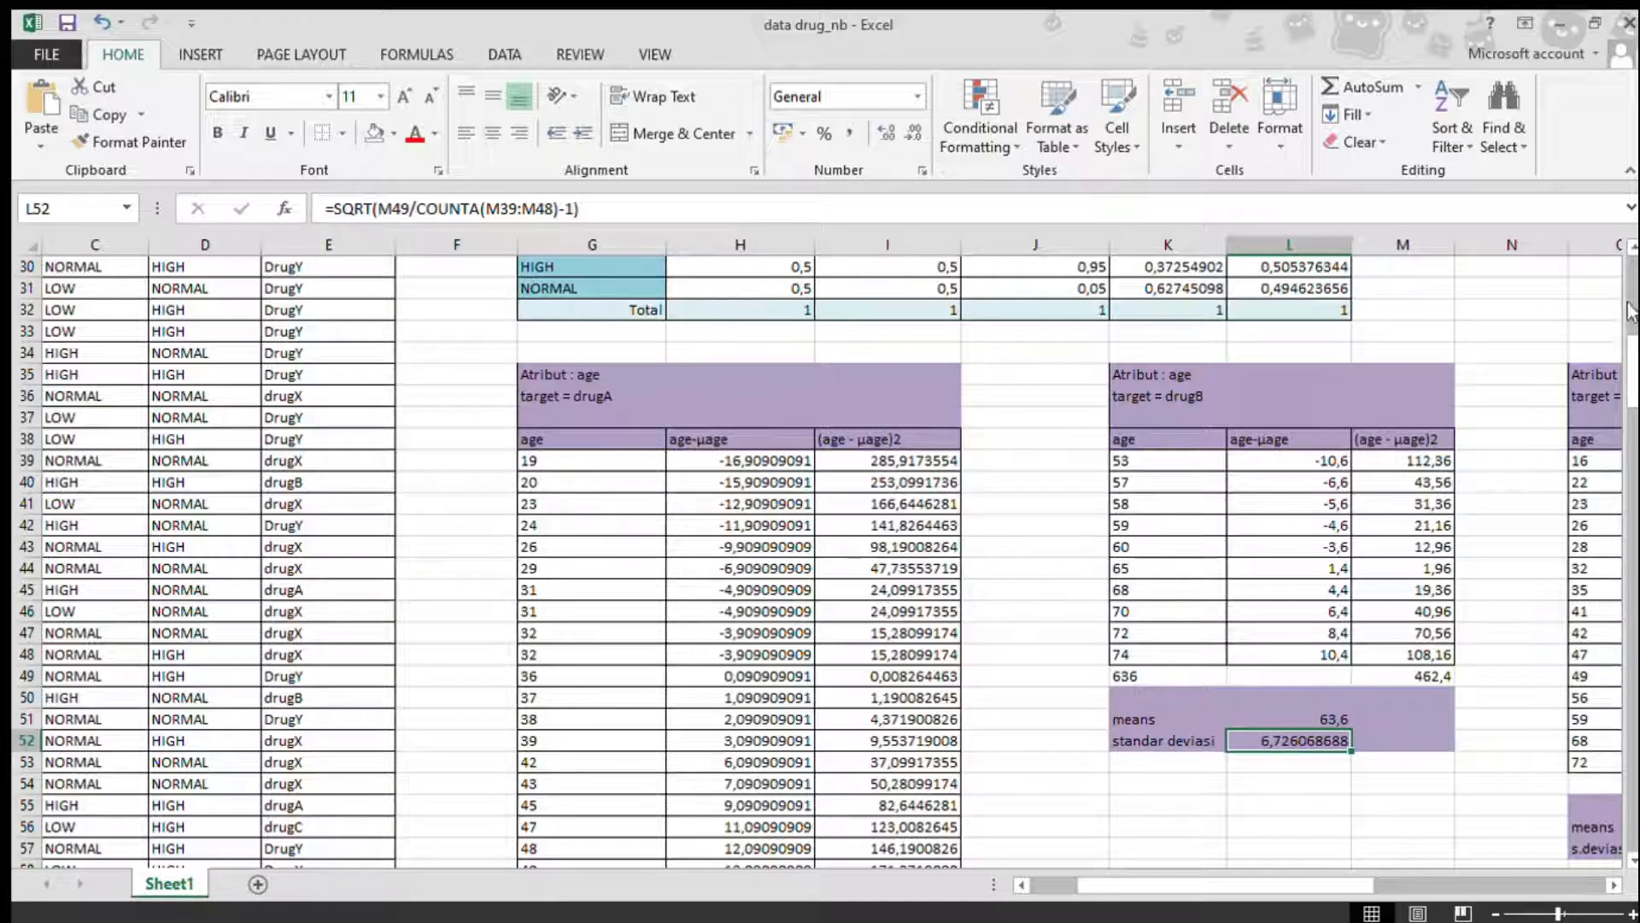
# Inspect the drugA result formula in H86 and trace its referenced cells H19, H24, H30, I78 and J10
pyautogui.moveTo(1633, 346); pyautogui.dragTo(1633, 445)
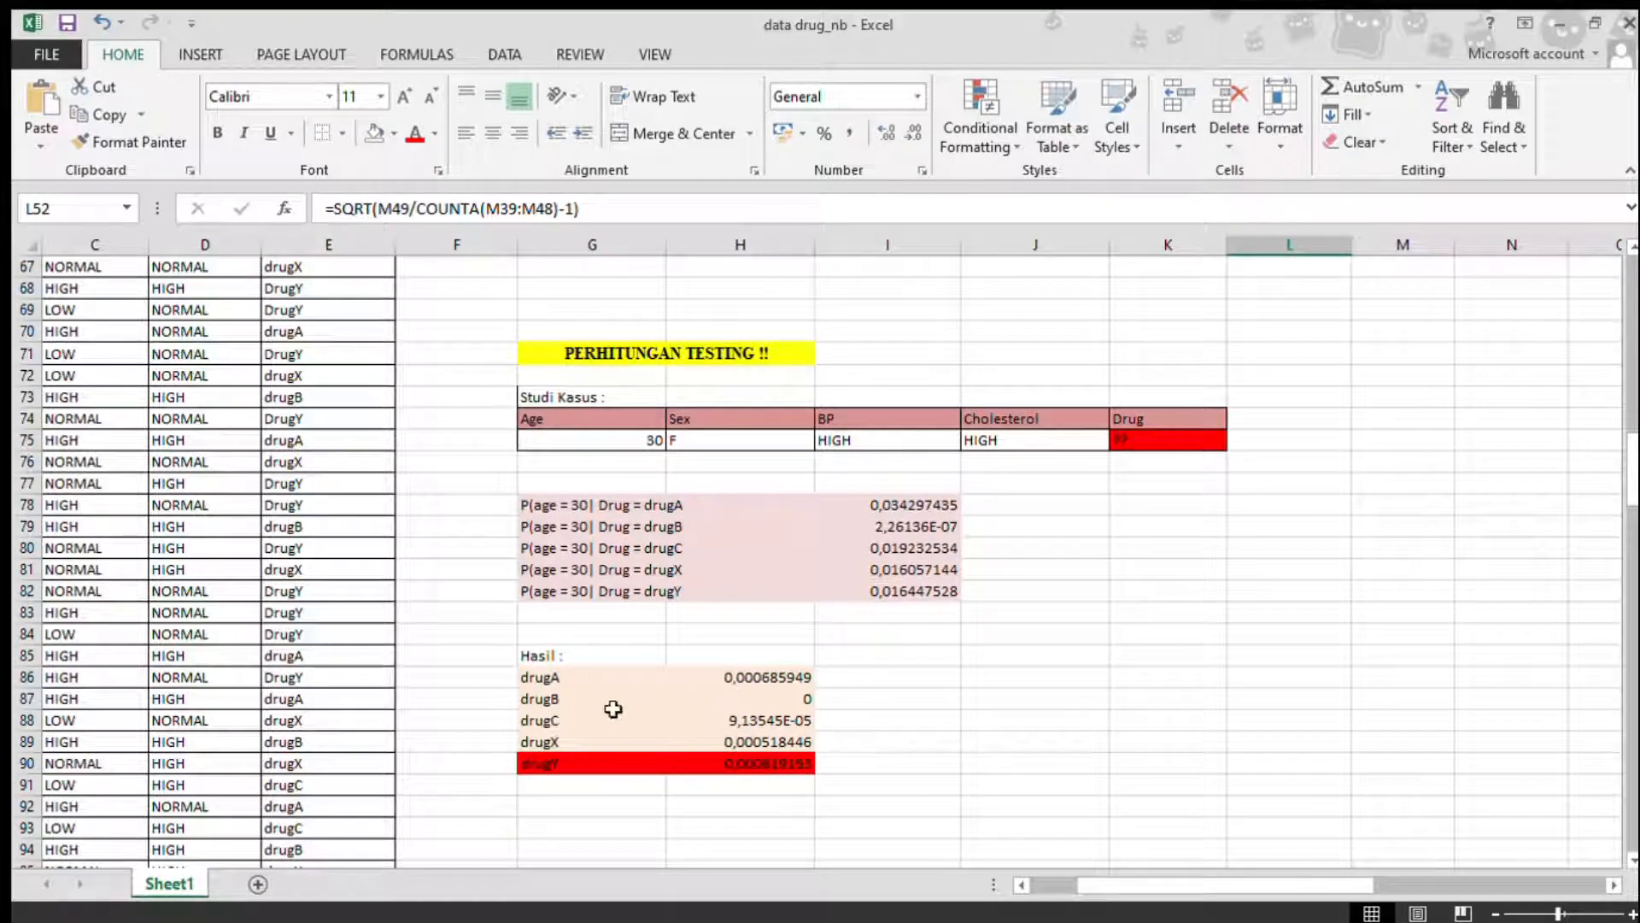
pyautogui.click(535, 678)
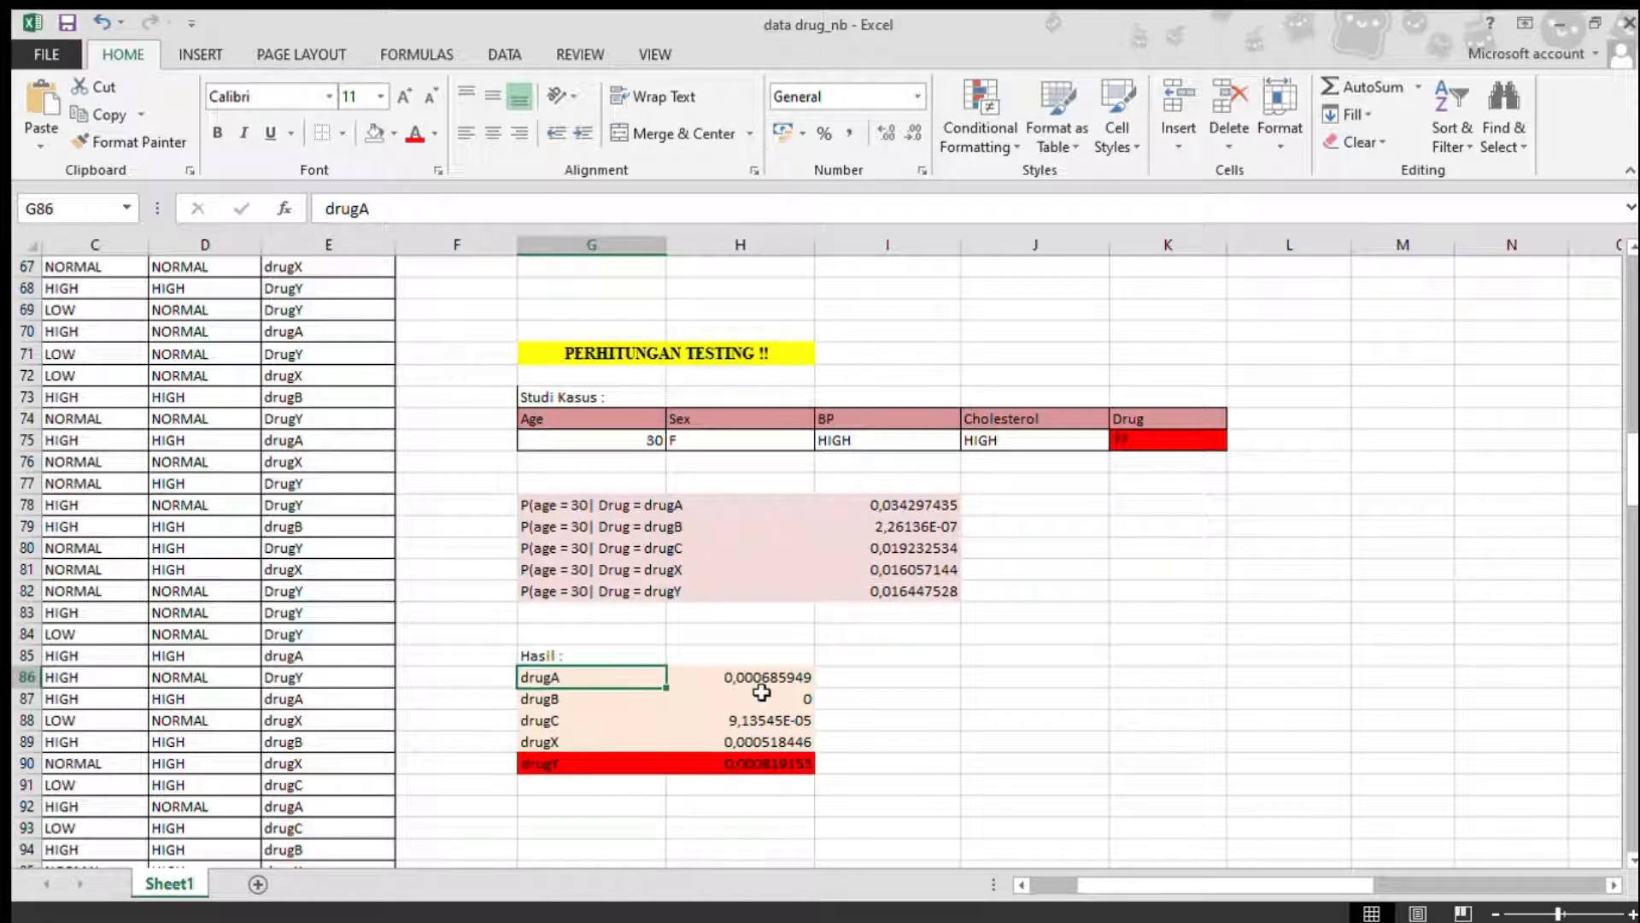
pyautogui.click(776, 679)
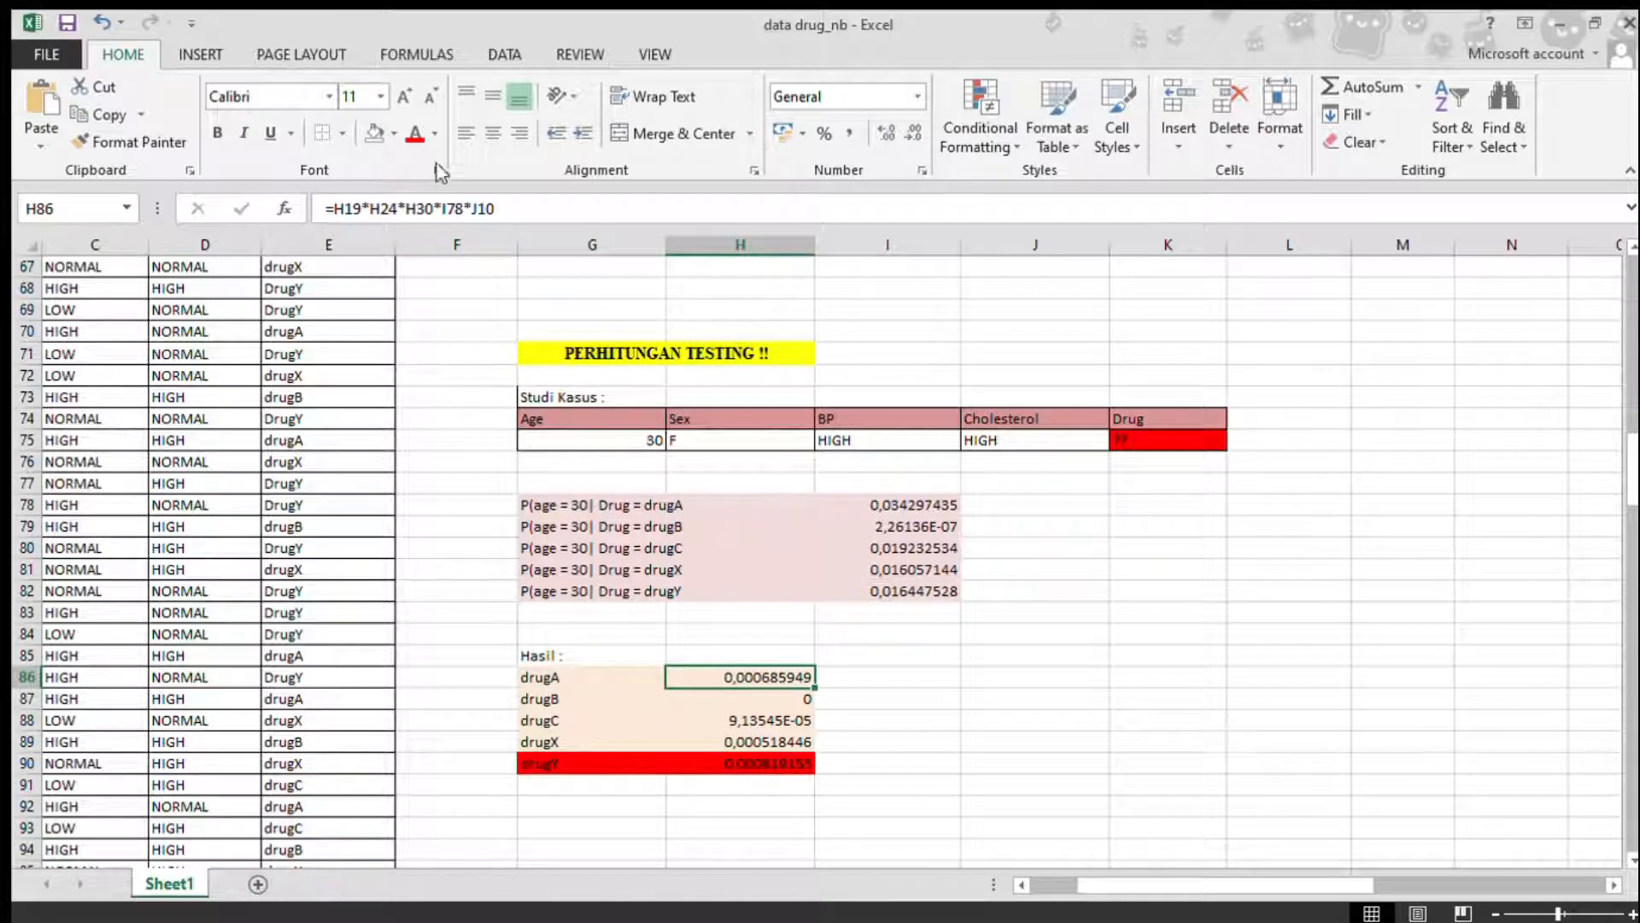
pyautogui.click(516, 208)
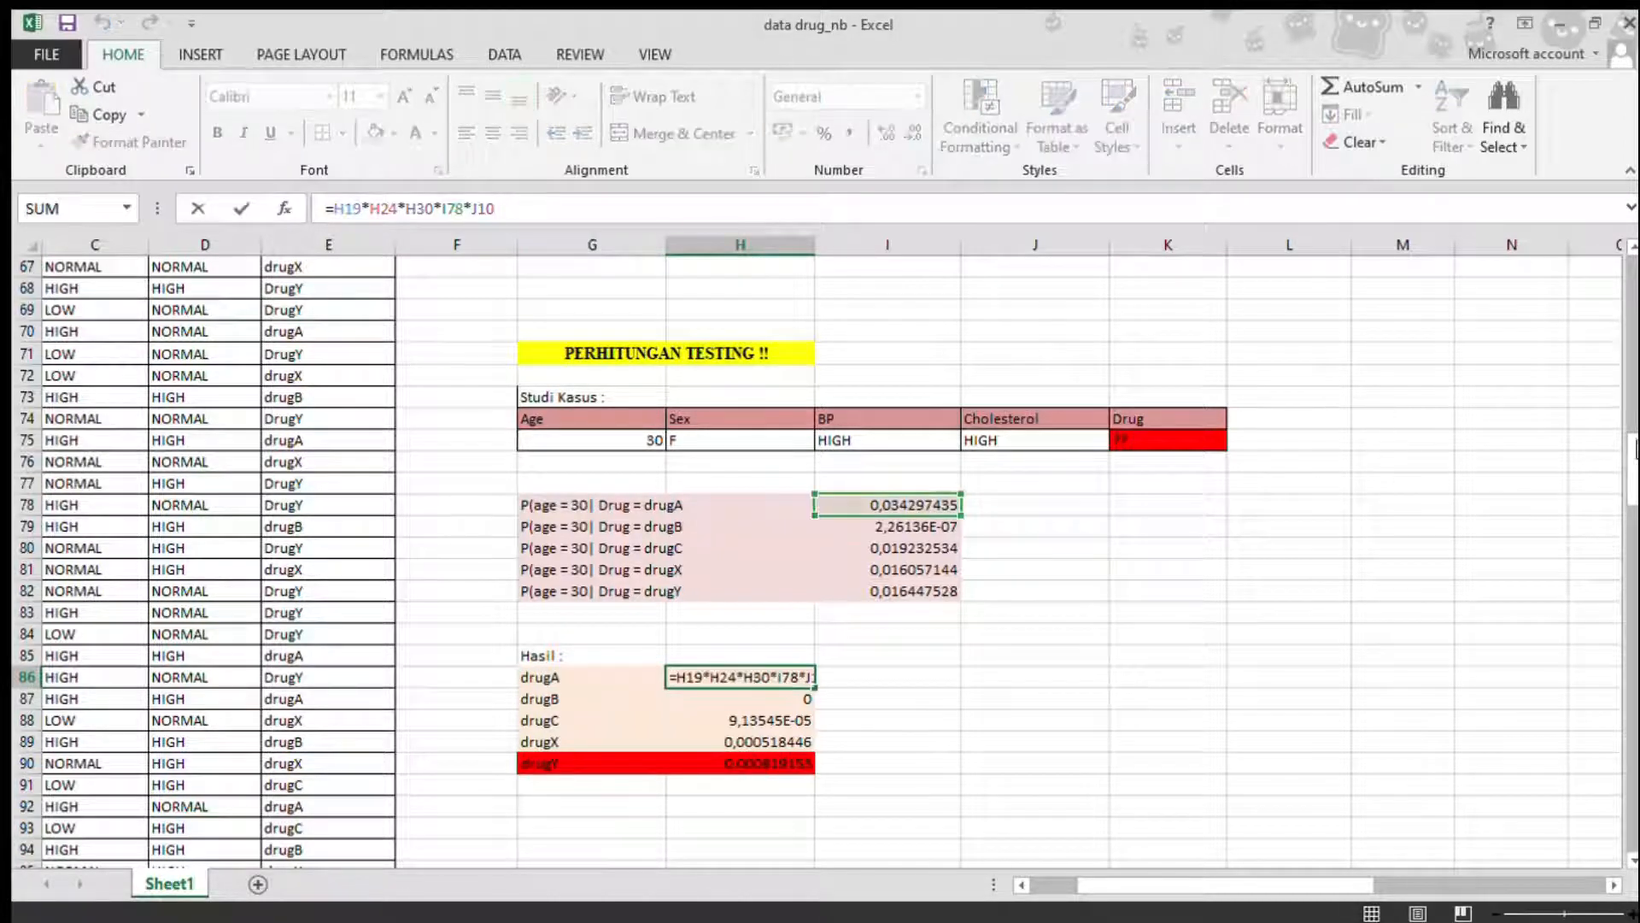
pyautogui.moveTo(1635, 451); pyautogui.dragTo(1634, 277)
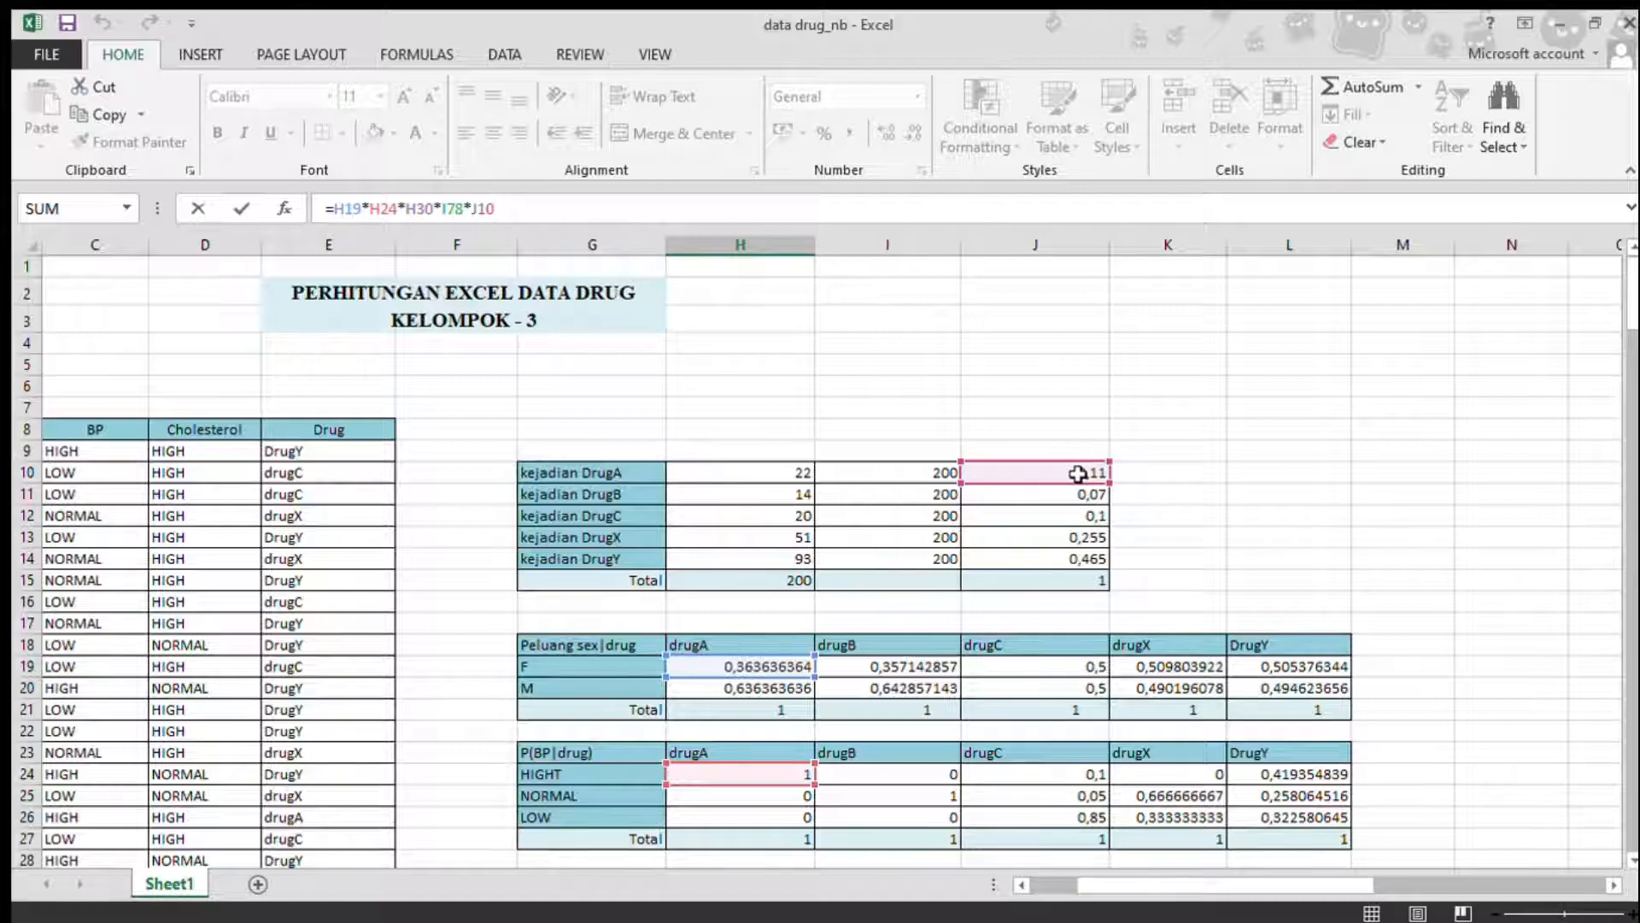
pyautogui.moveTo(1627, 277); pyautogui.dragTo(1628, 290)
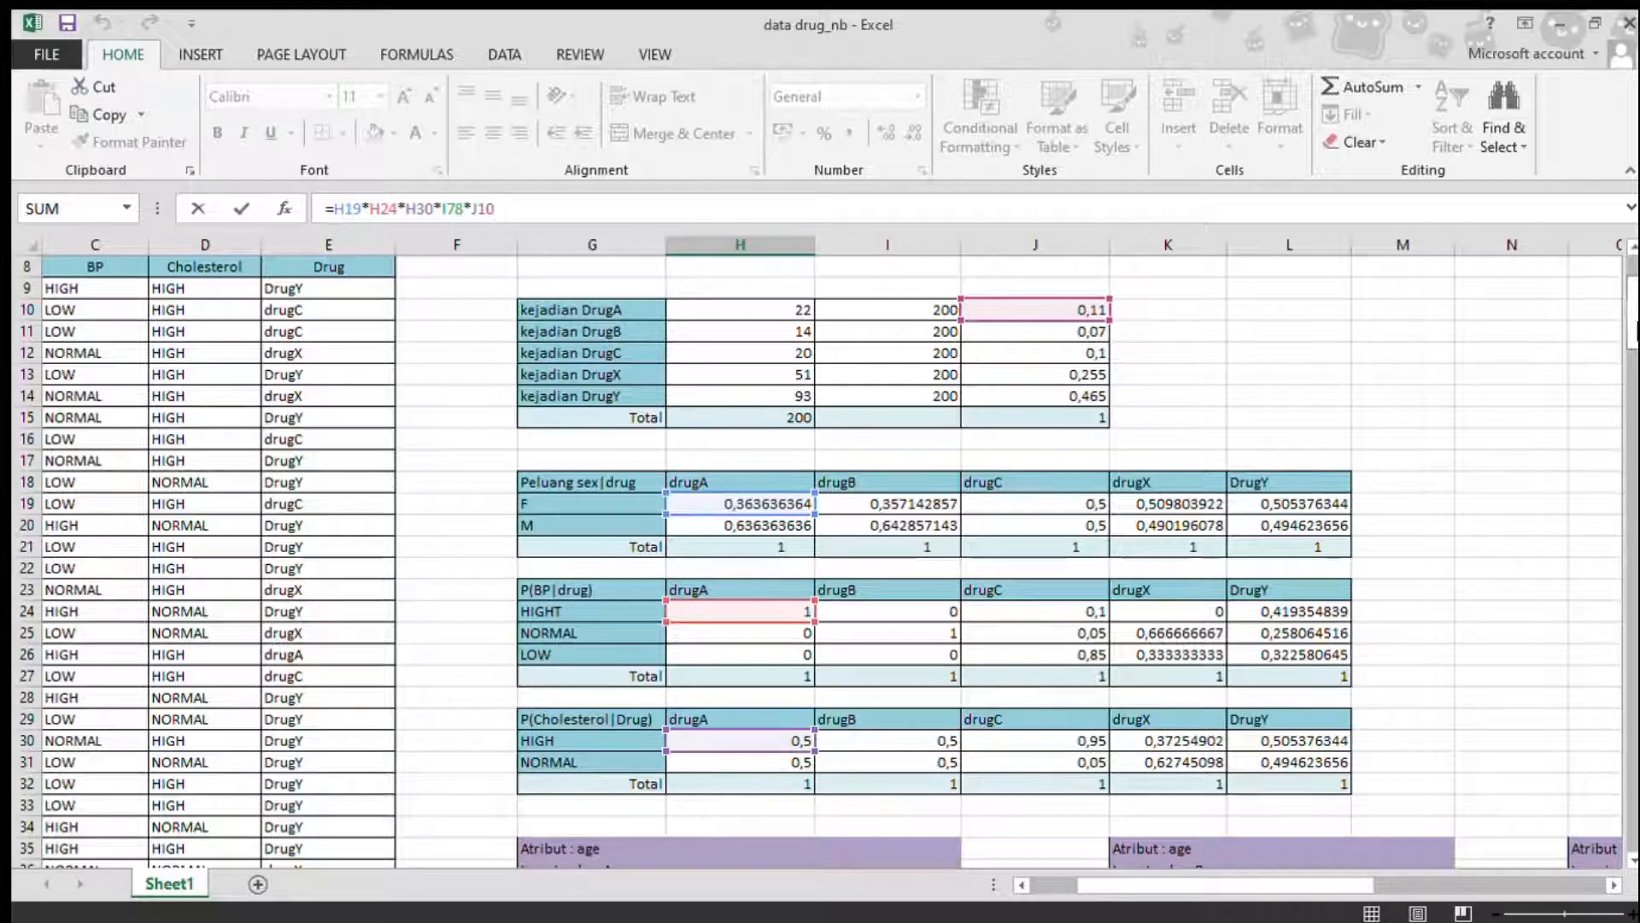
pyautogui.moveTo(1632, 333); pyautogui.dragTo(1633, 513)
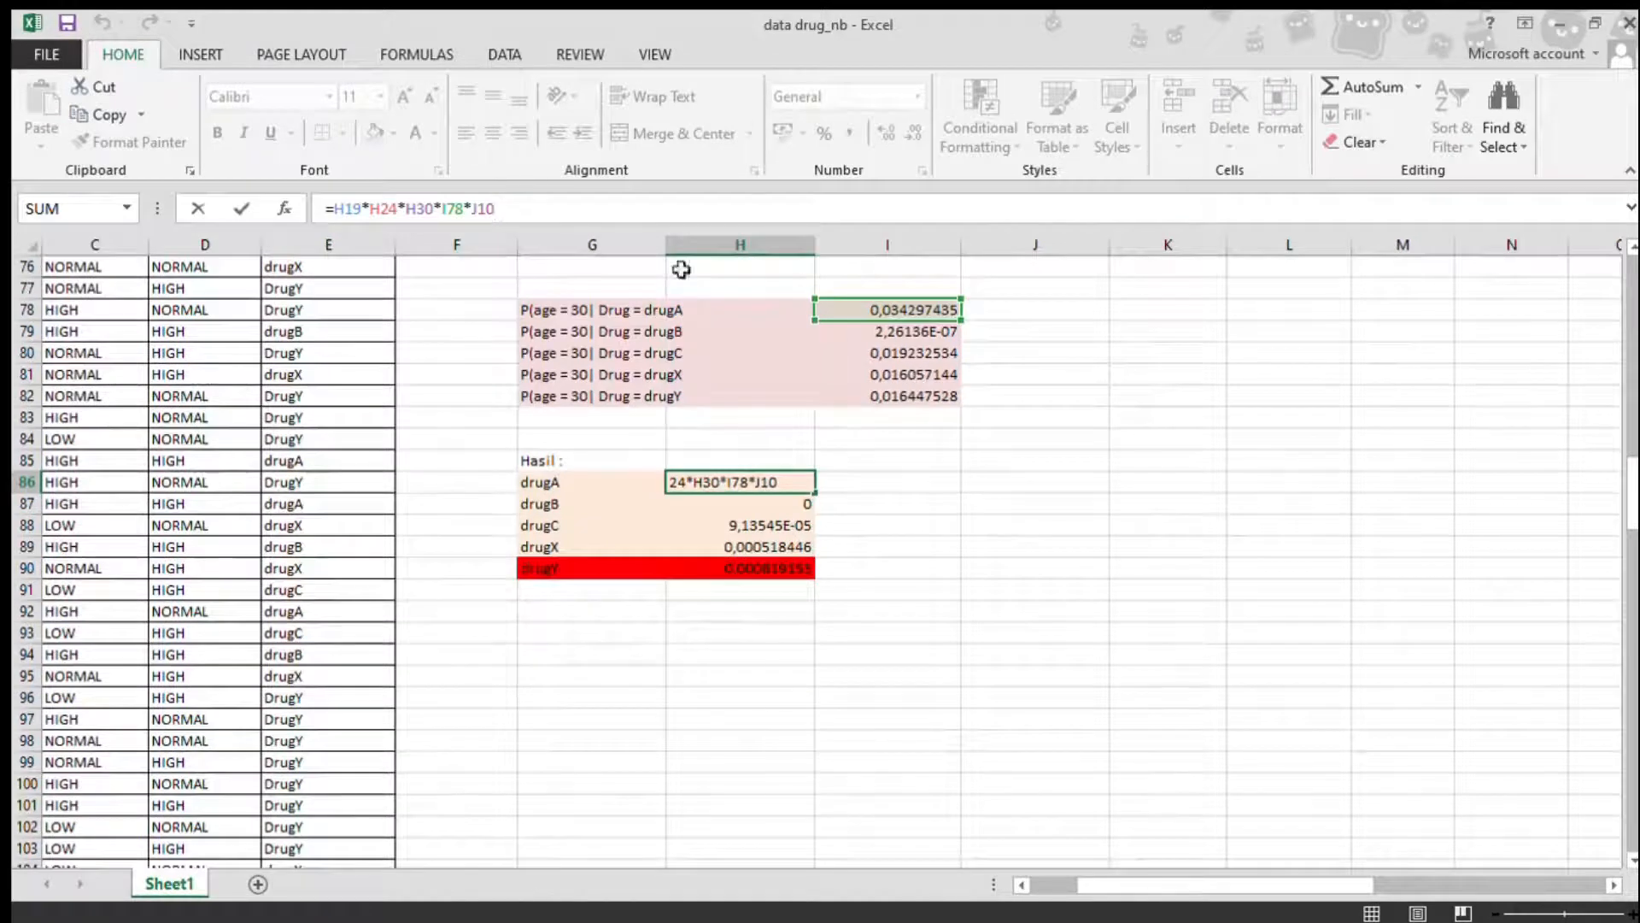
pyautogui.press('Return')
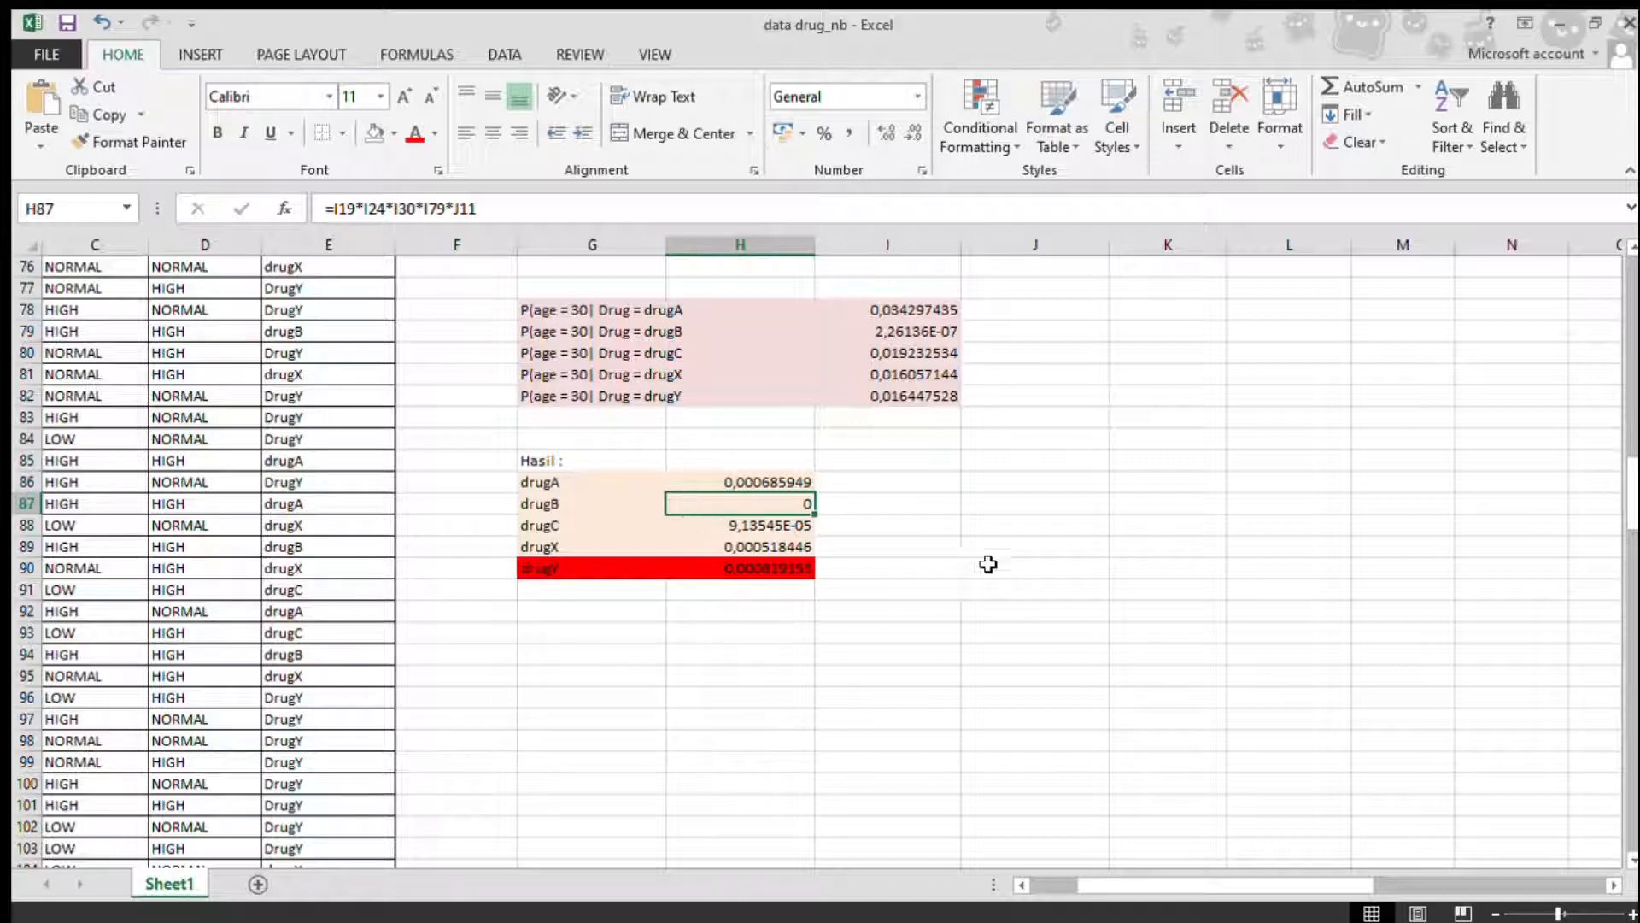
# Compare the result values of the five drug classes in H86:H90
pyautogui.click(872, 480)
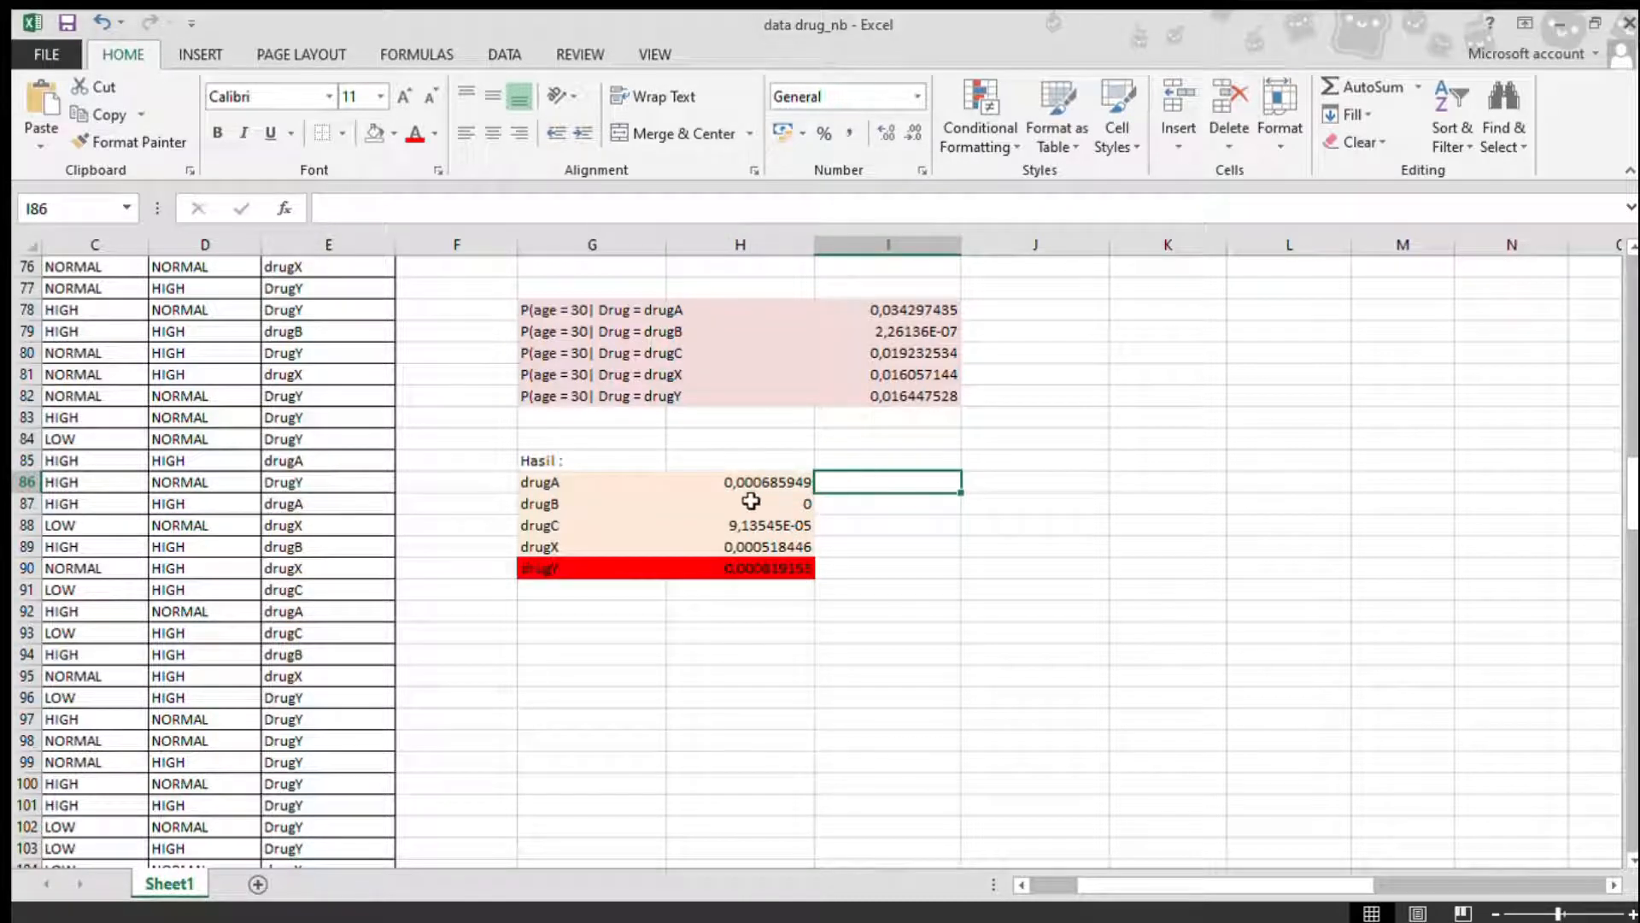
pyautogui.moveTo(722, 482); pyautogui.dragTo(772, 572)
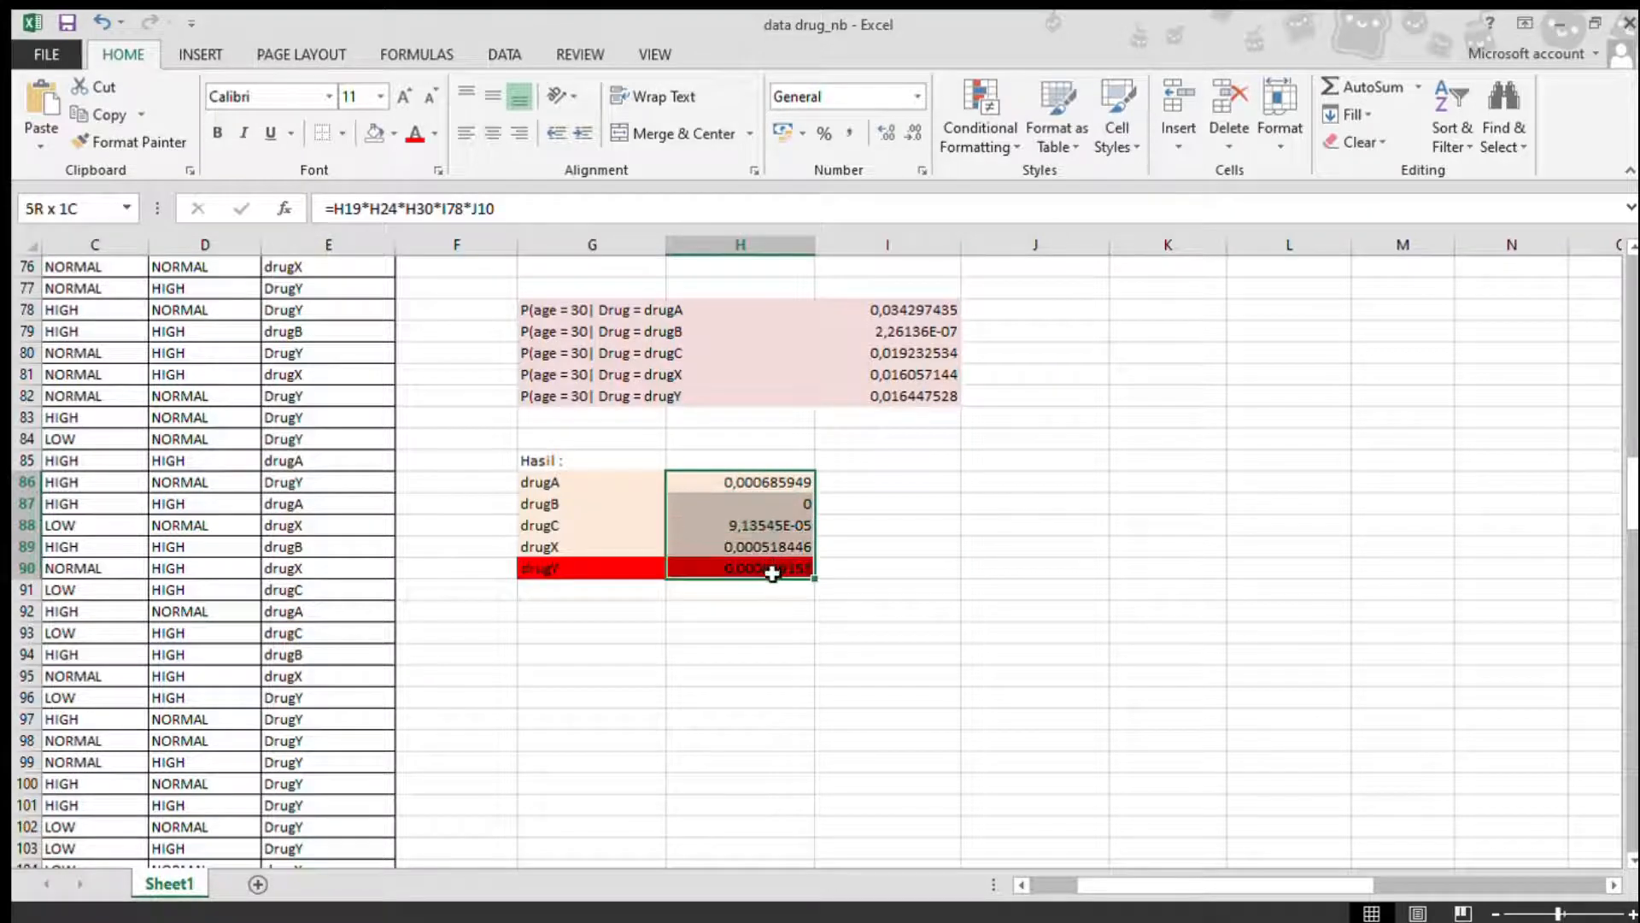
pyautogui.click(876, 483)
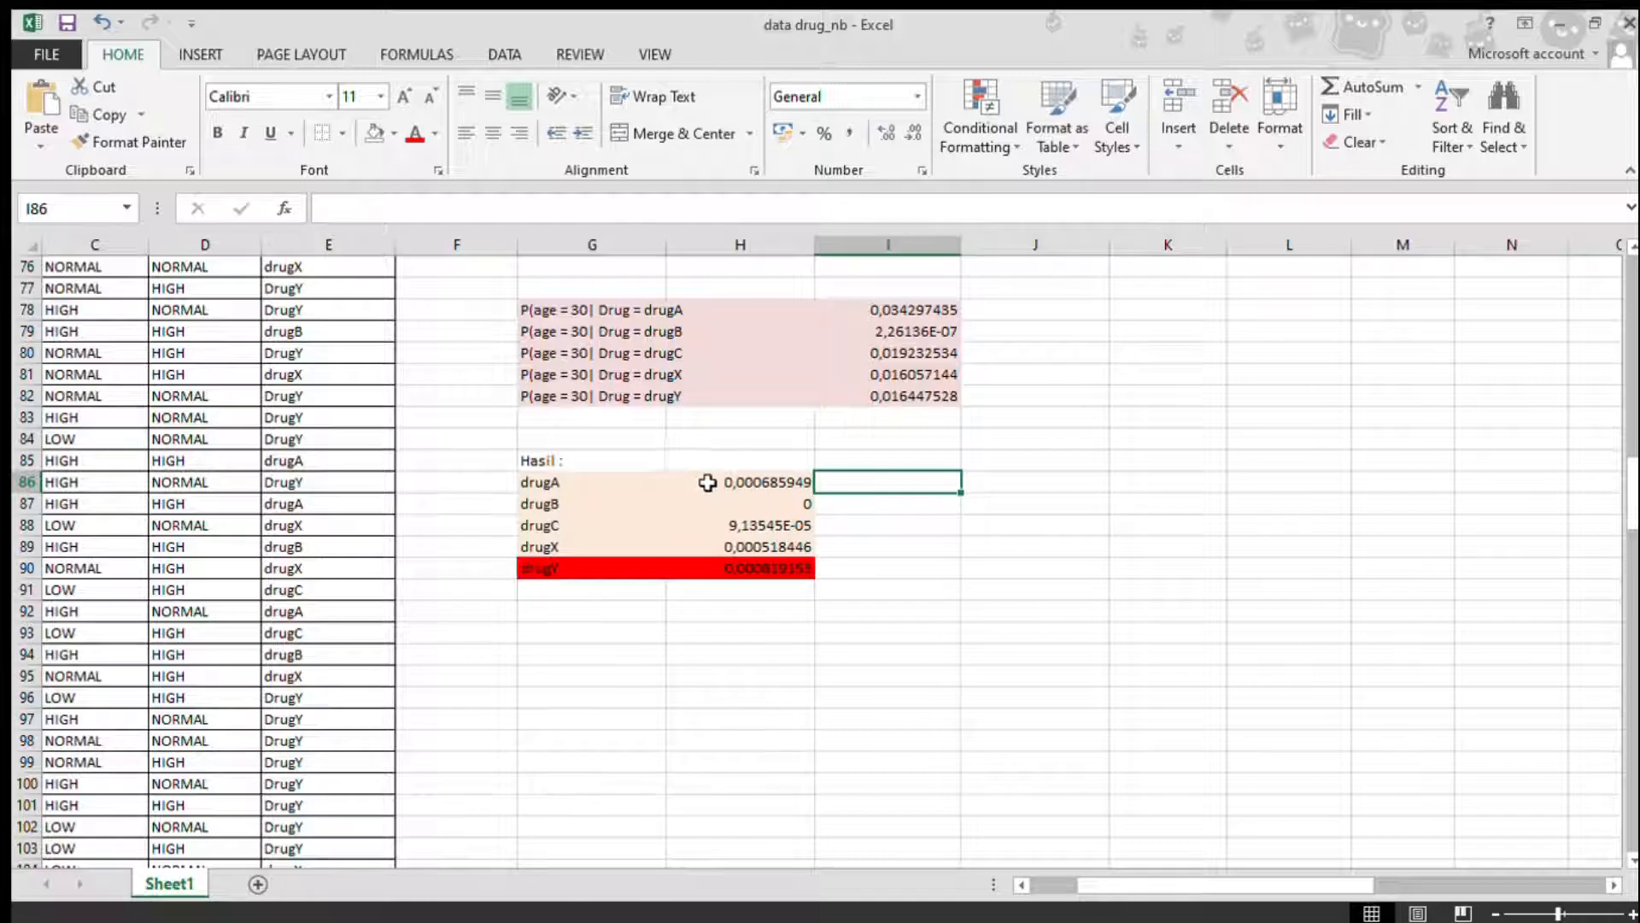
pyautogui.moveTo(706, 483); pyautogui.dragTo(744, 568)
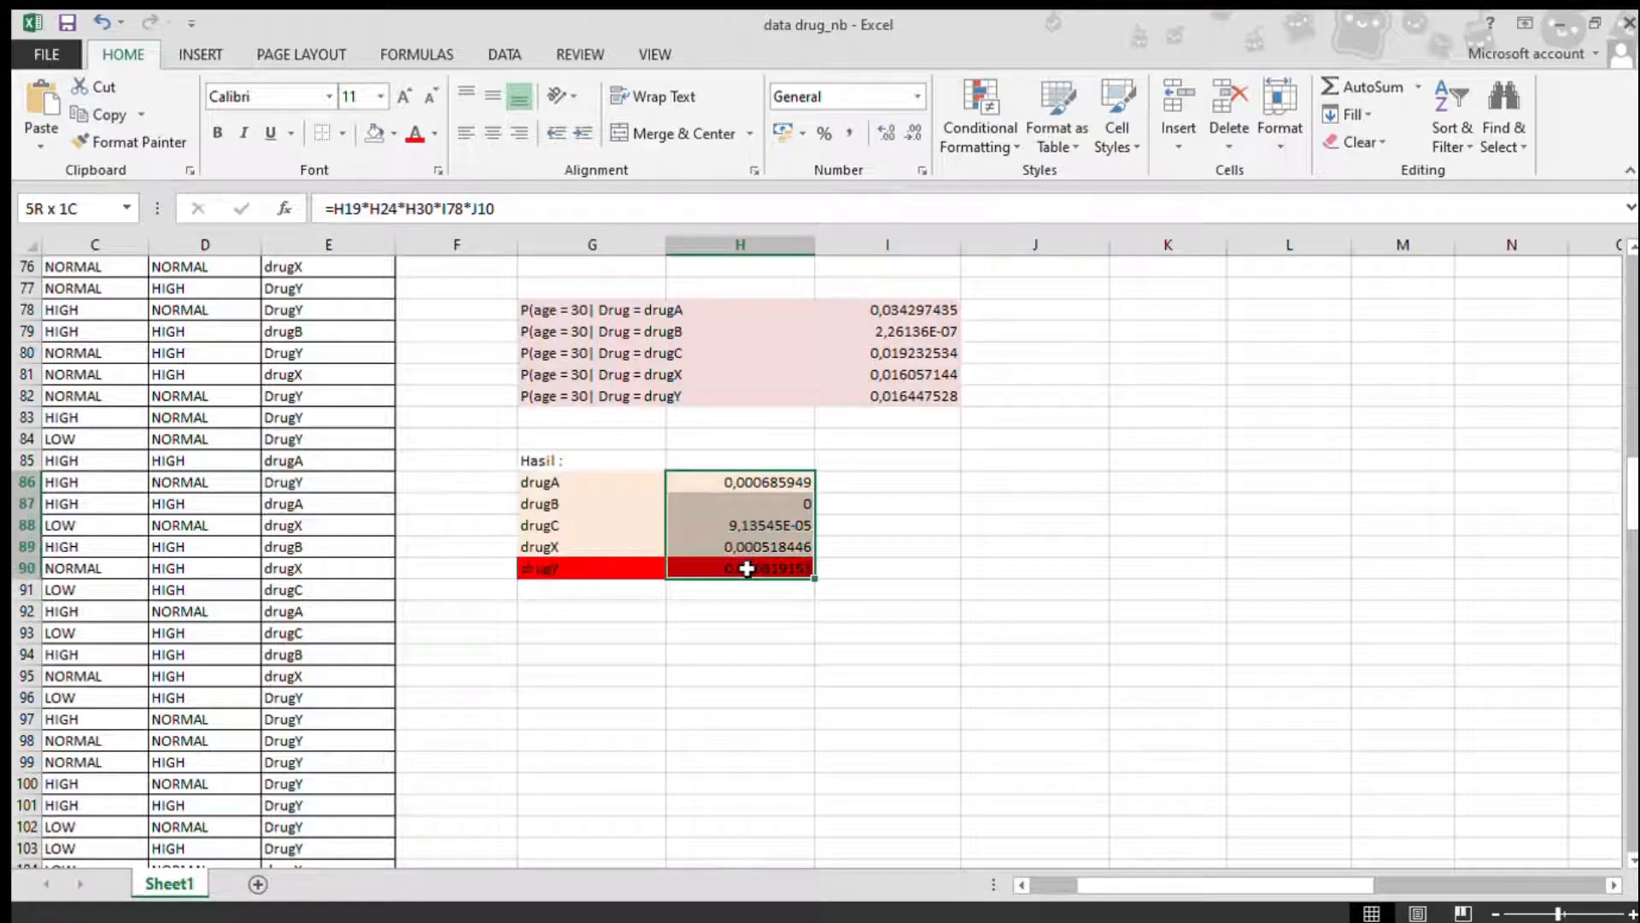
pyautogui.click(888, 484)
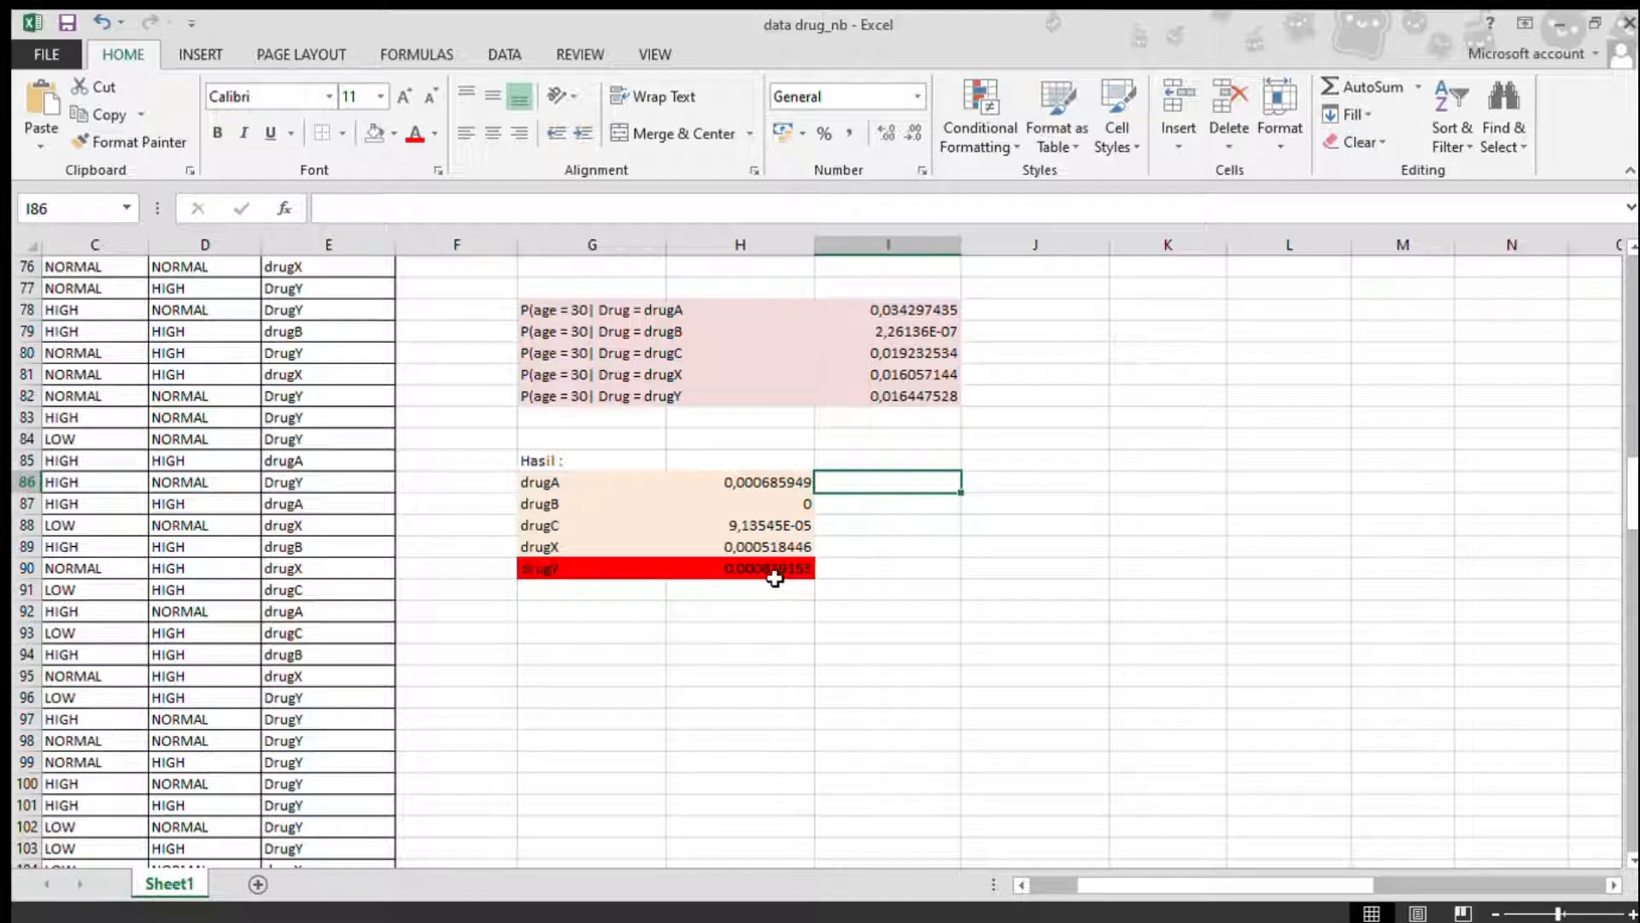
# Inspect the drugY result formula in H90 and relate it to the case study table in G74:K75
pyautogui.click(730, 573)
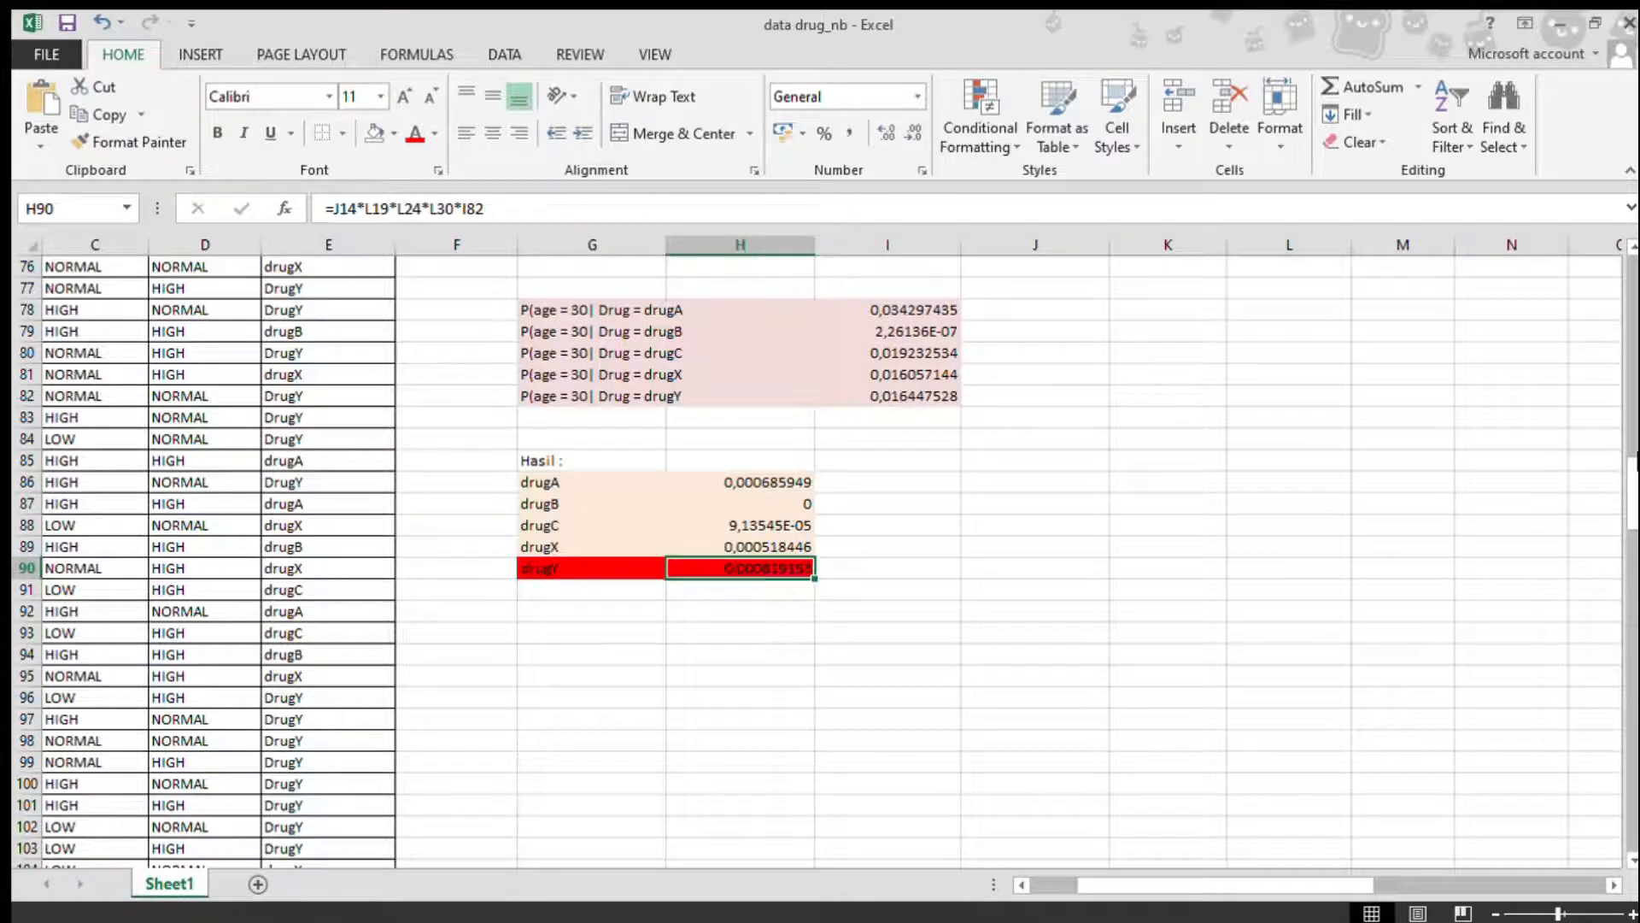
pyautogui.scroll(4, 945, 497)
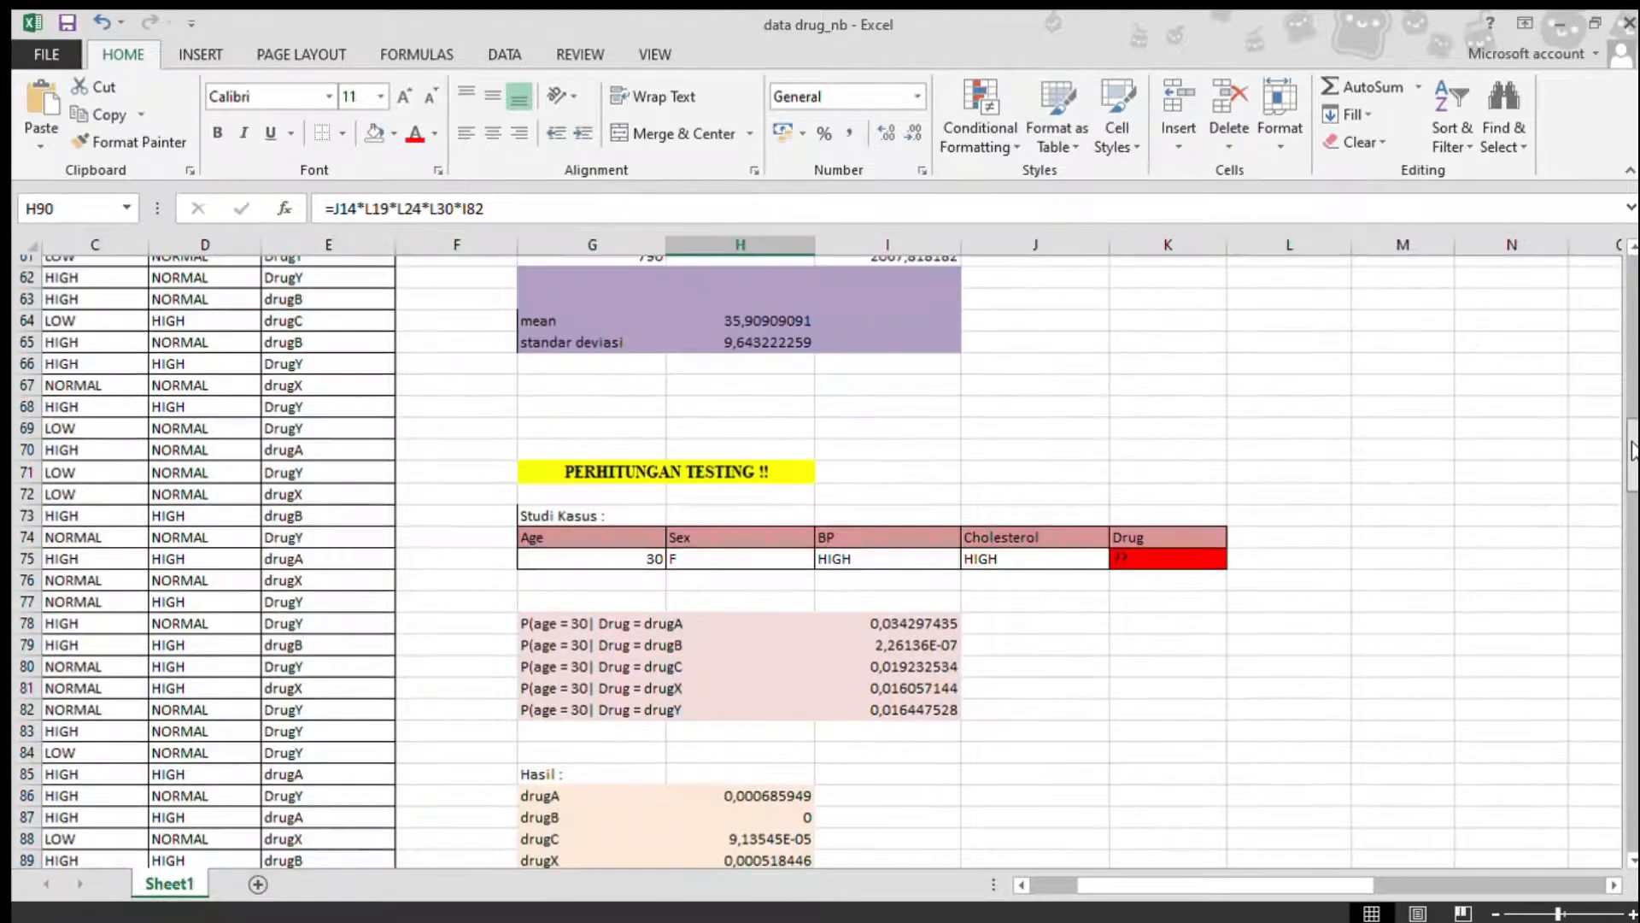
pyautogui.moveTo(549, 511); pyautogui.dragTo(1115, 529)
pyautogui.scroll(-2, 926, 718)
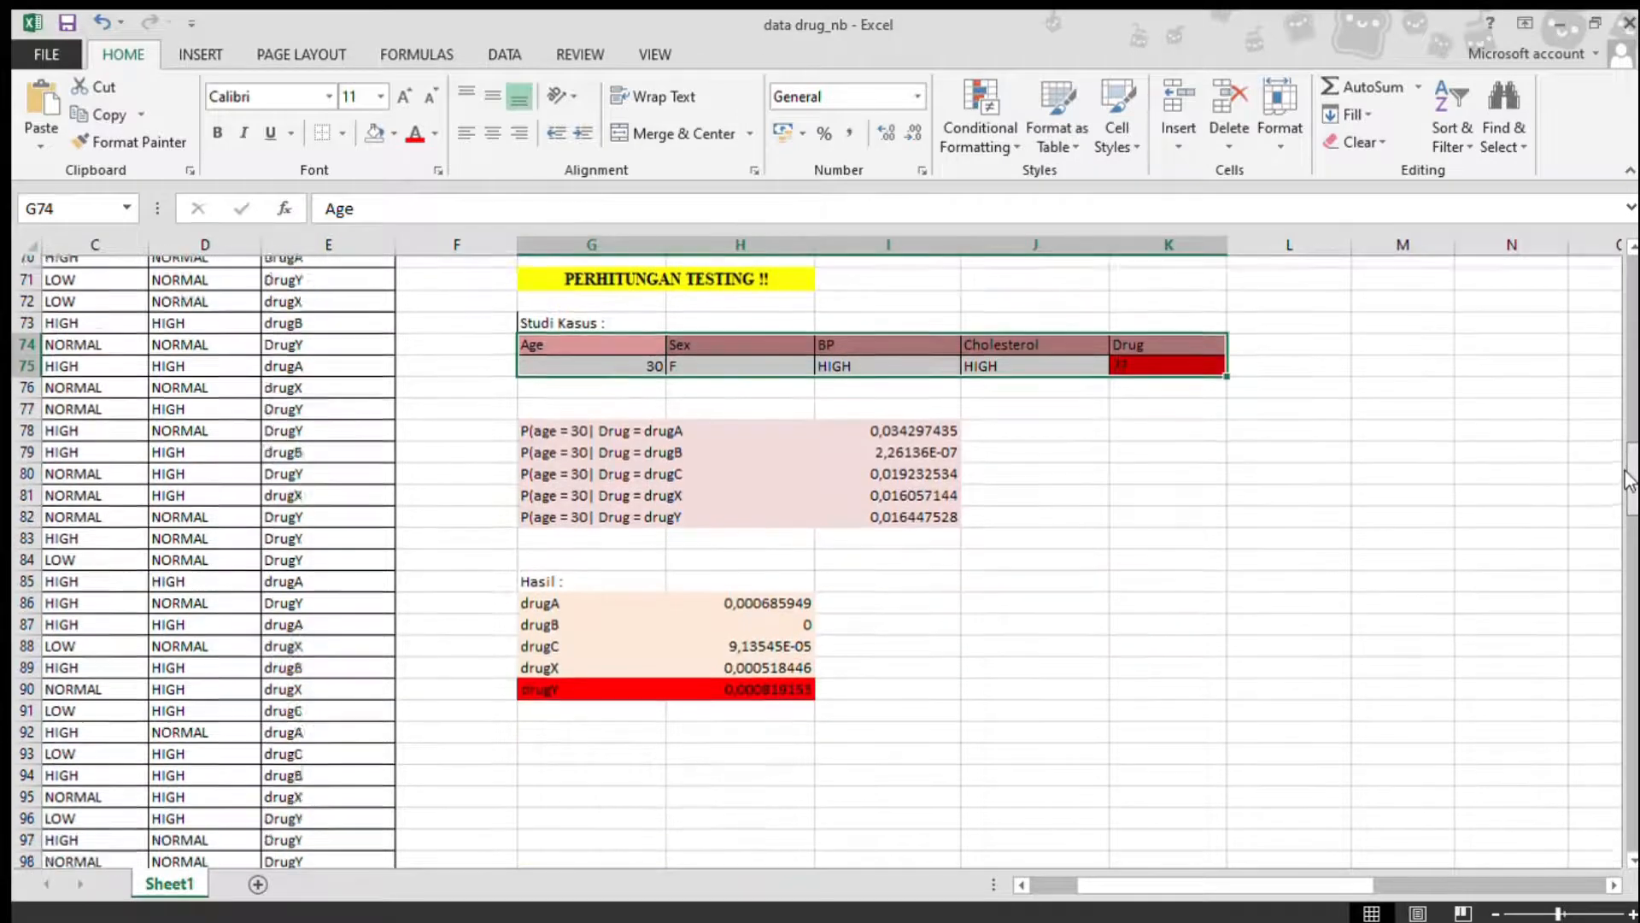
# Switch to RapidMiner Studio and add two Read Excel operators to the empty process, one below the other
pyautogui.click(914, 718)
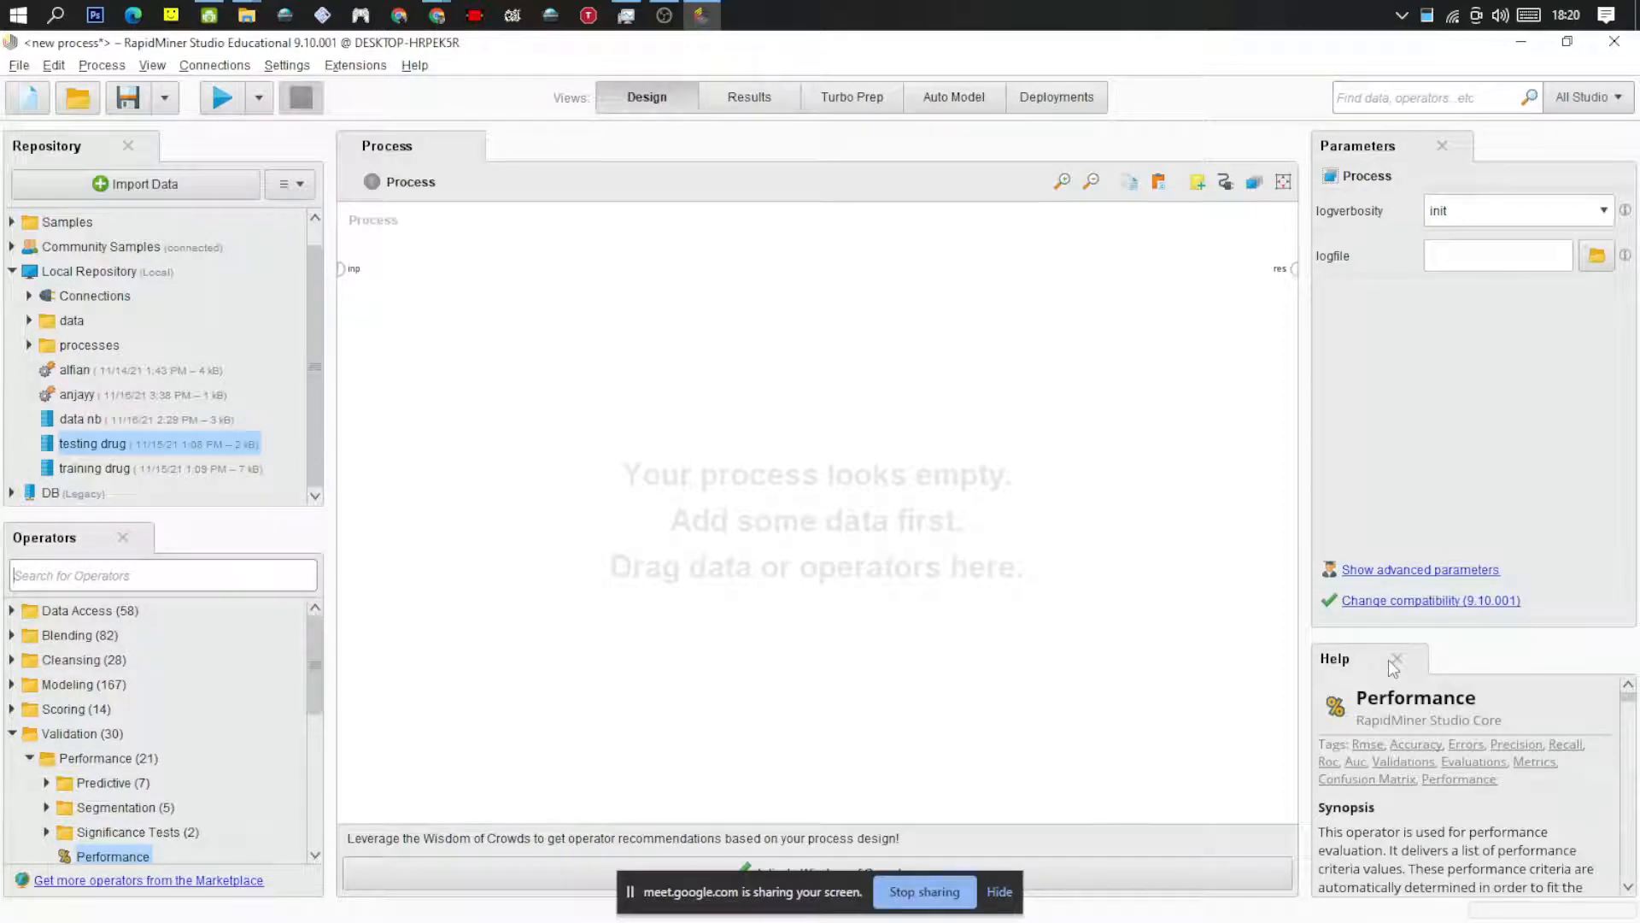
pyautogui.click(193, 580)
pyautogui.write('read')
pyautogui.moveTo(128, 709); pyautogui.dragTo(443, 335)
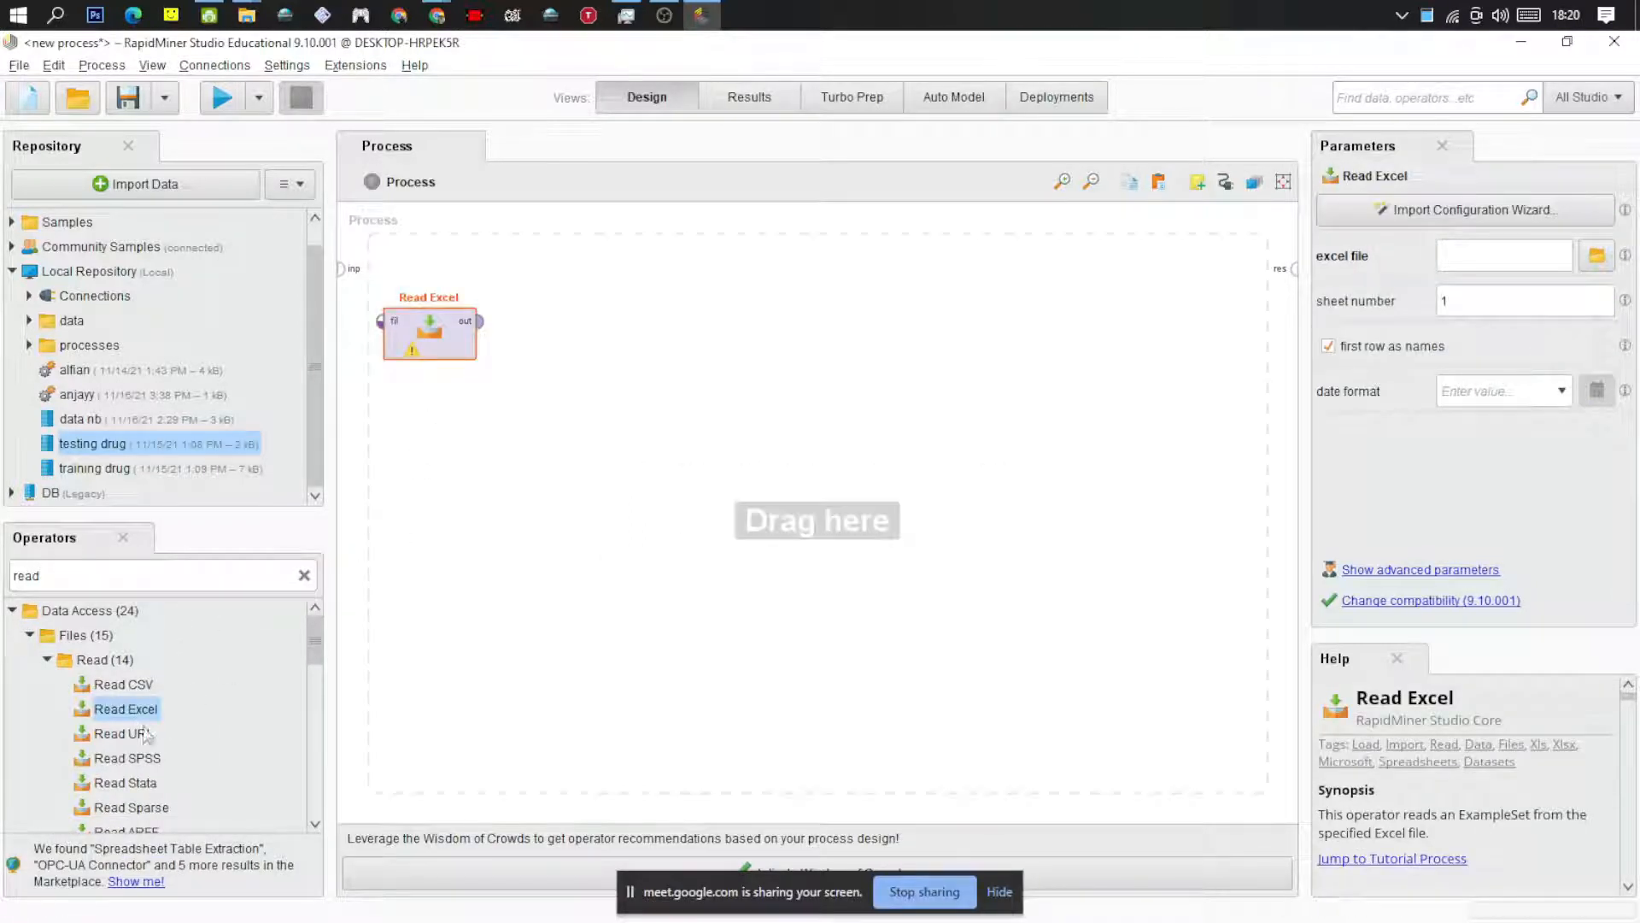
pyautogui.moveTo(134, 720); pyautogui.dragTo(439, 543)
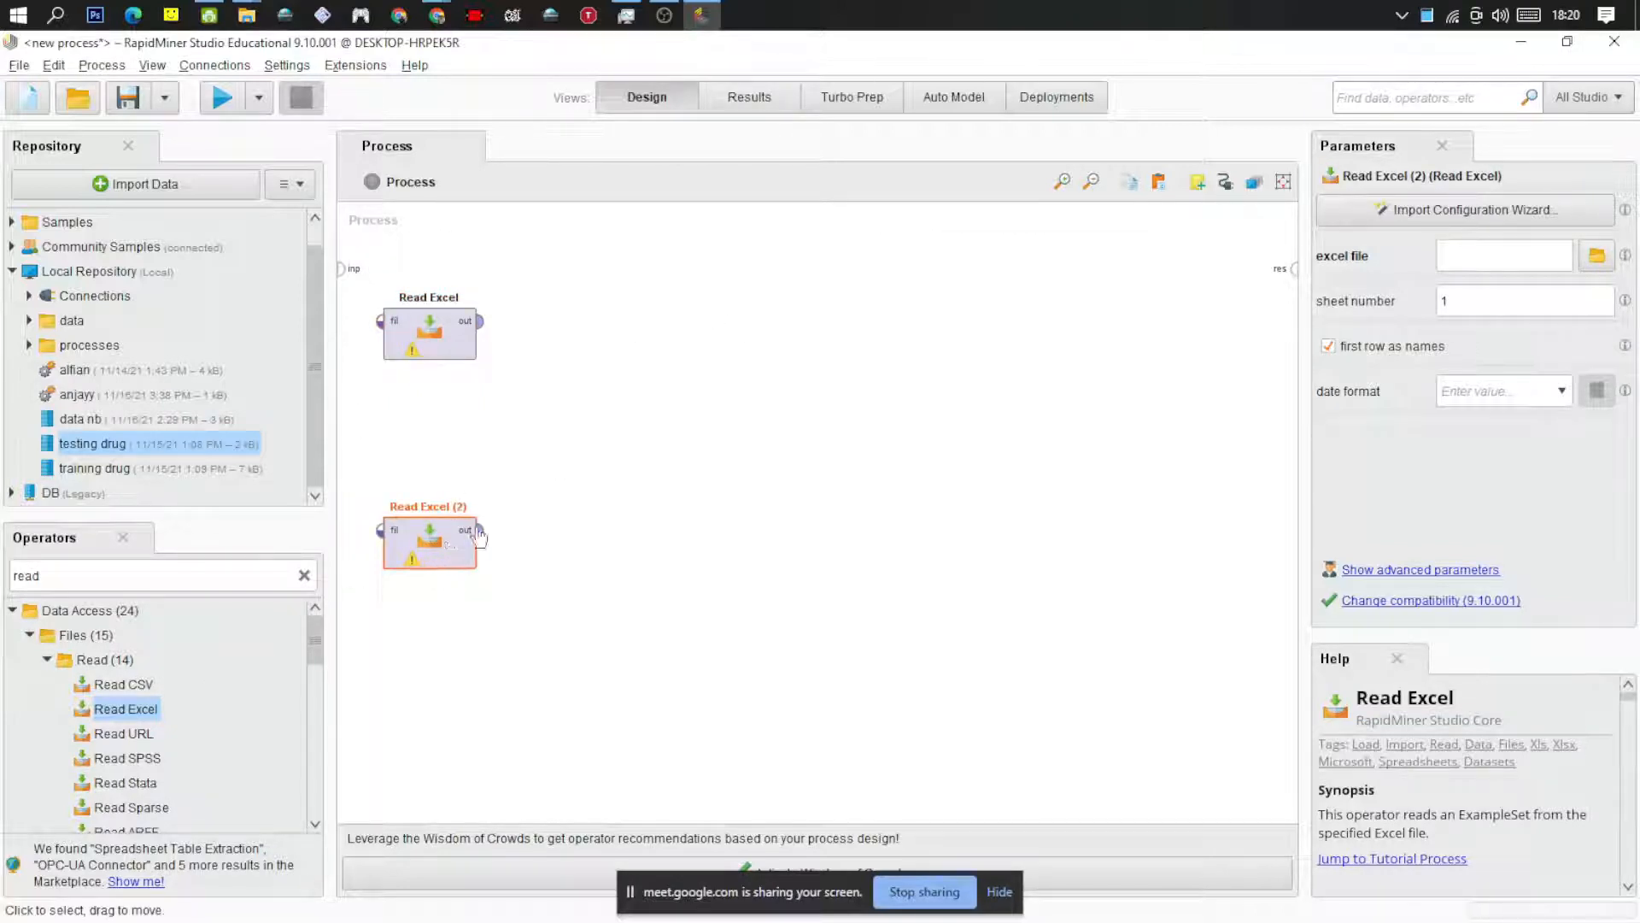
# Add a Naive Bayes operator beside the first Read Excel and an Apply Model operator beyond it
pyautogui.doubleClick(15, 576)
pyautogui.press('BackSpace')
pyautogui.write('naiv')
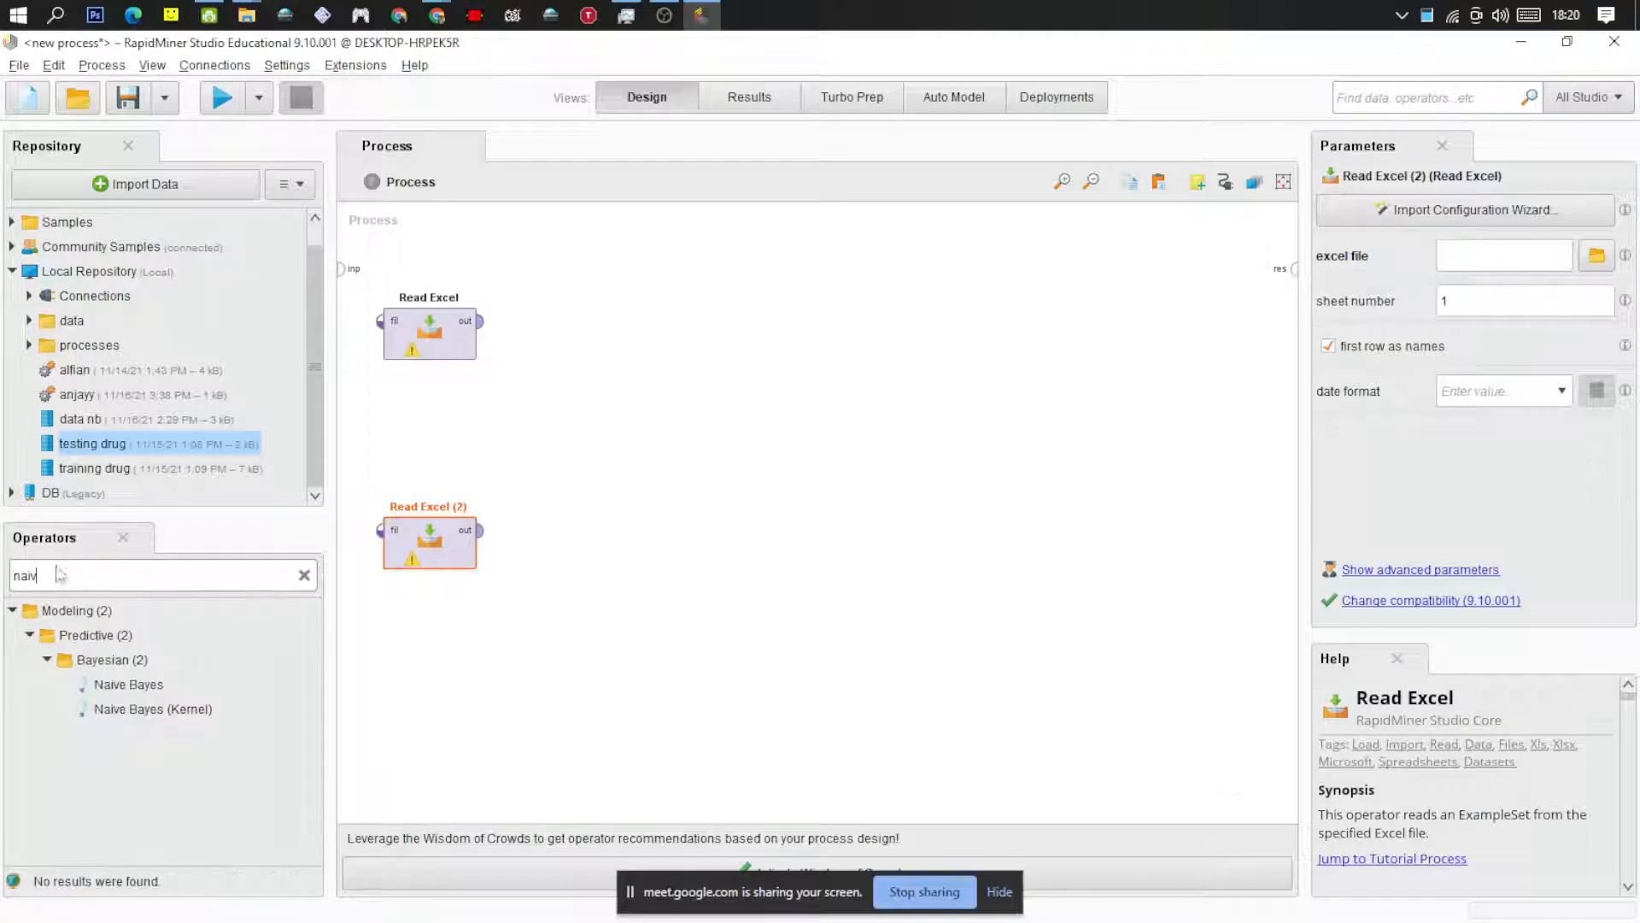
pyautogui.moveTo(137, 688); pyautogui.dragTo(684, 346)
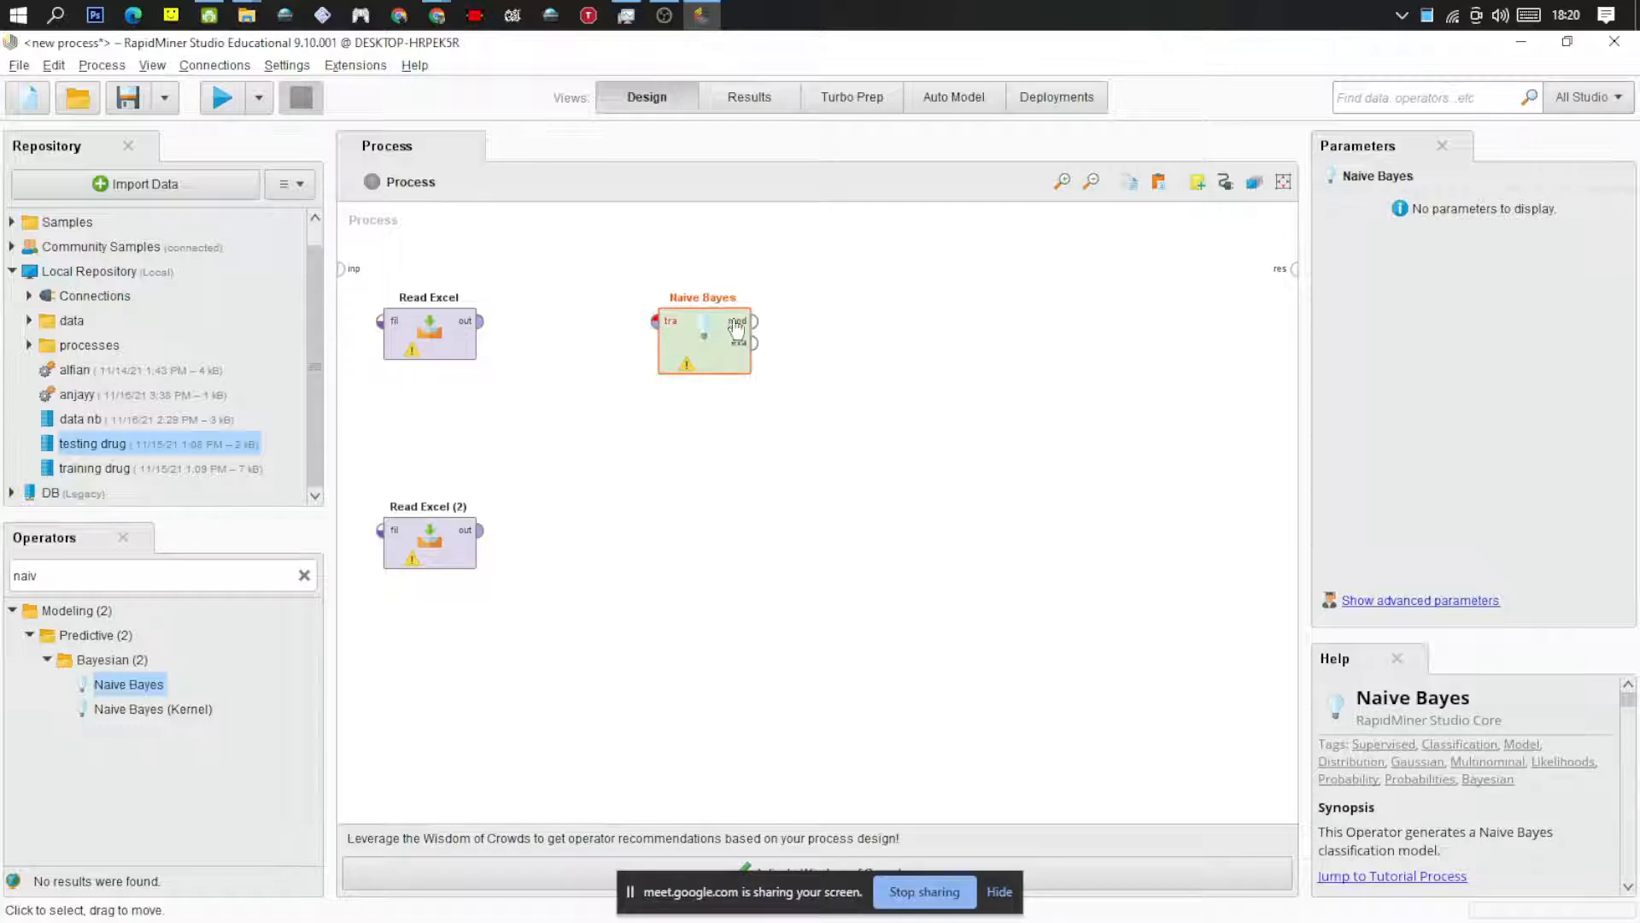
pyautogui.click(10, 580)
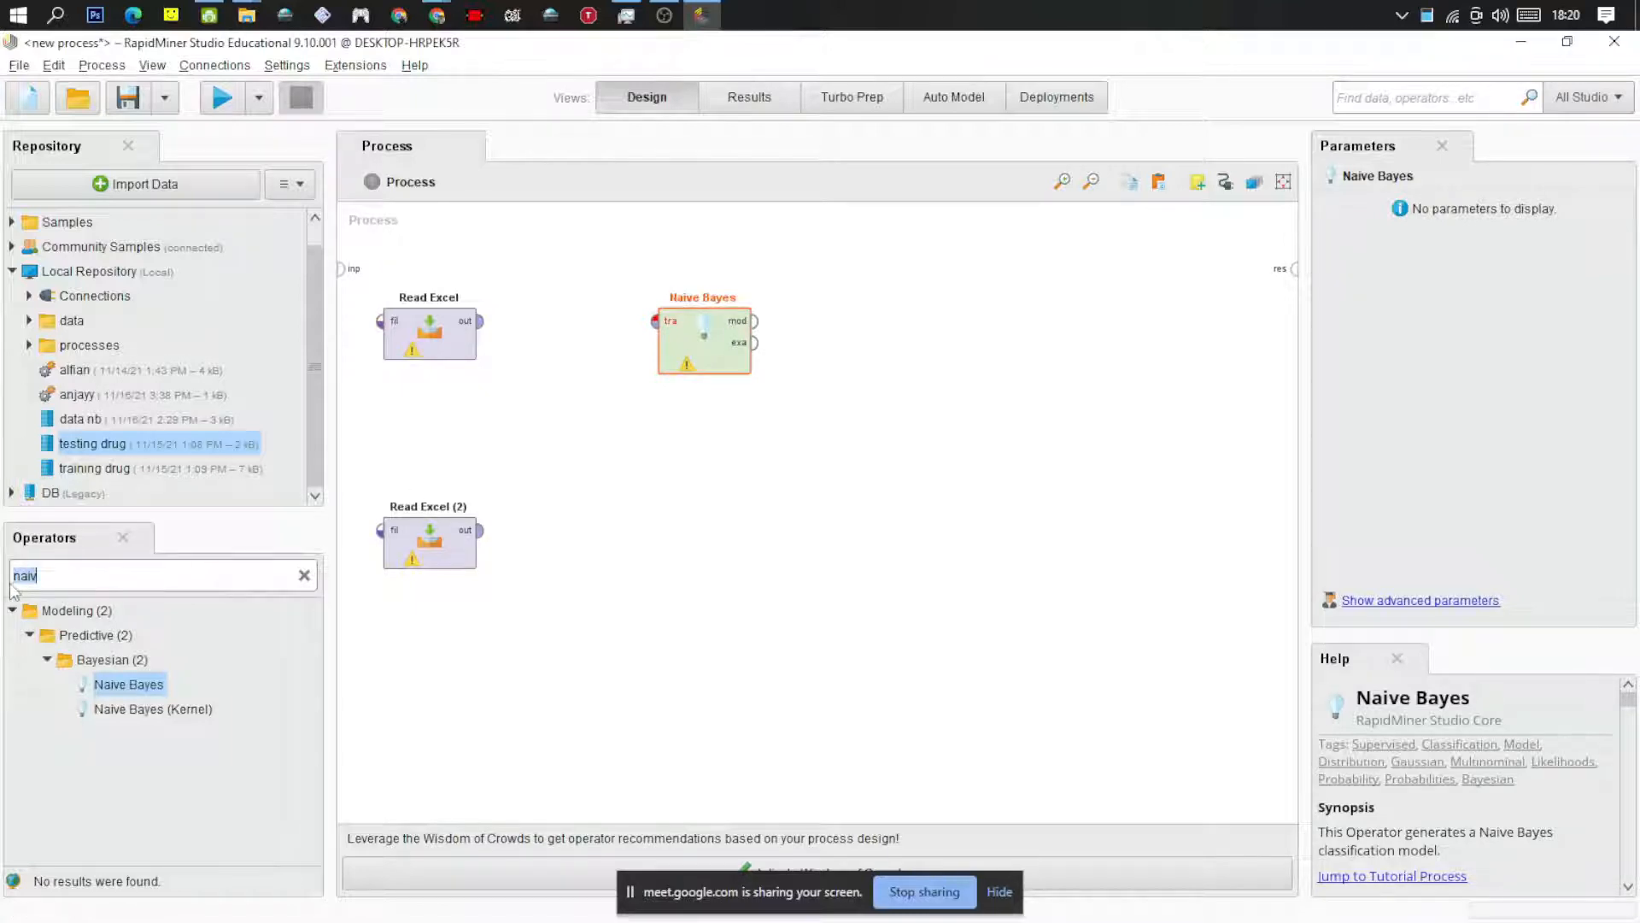
pyautogui.write('appl')
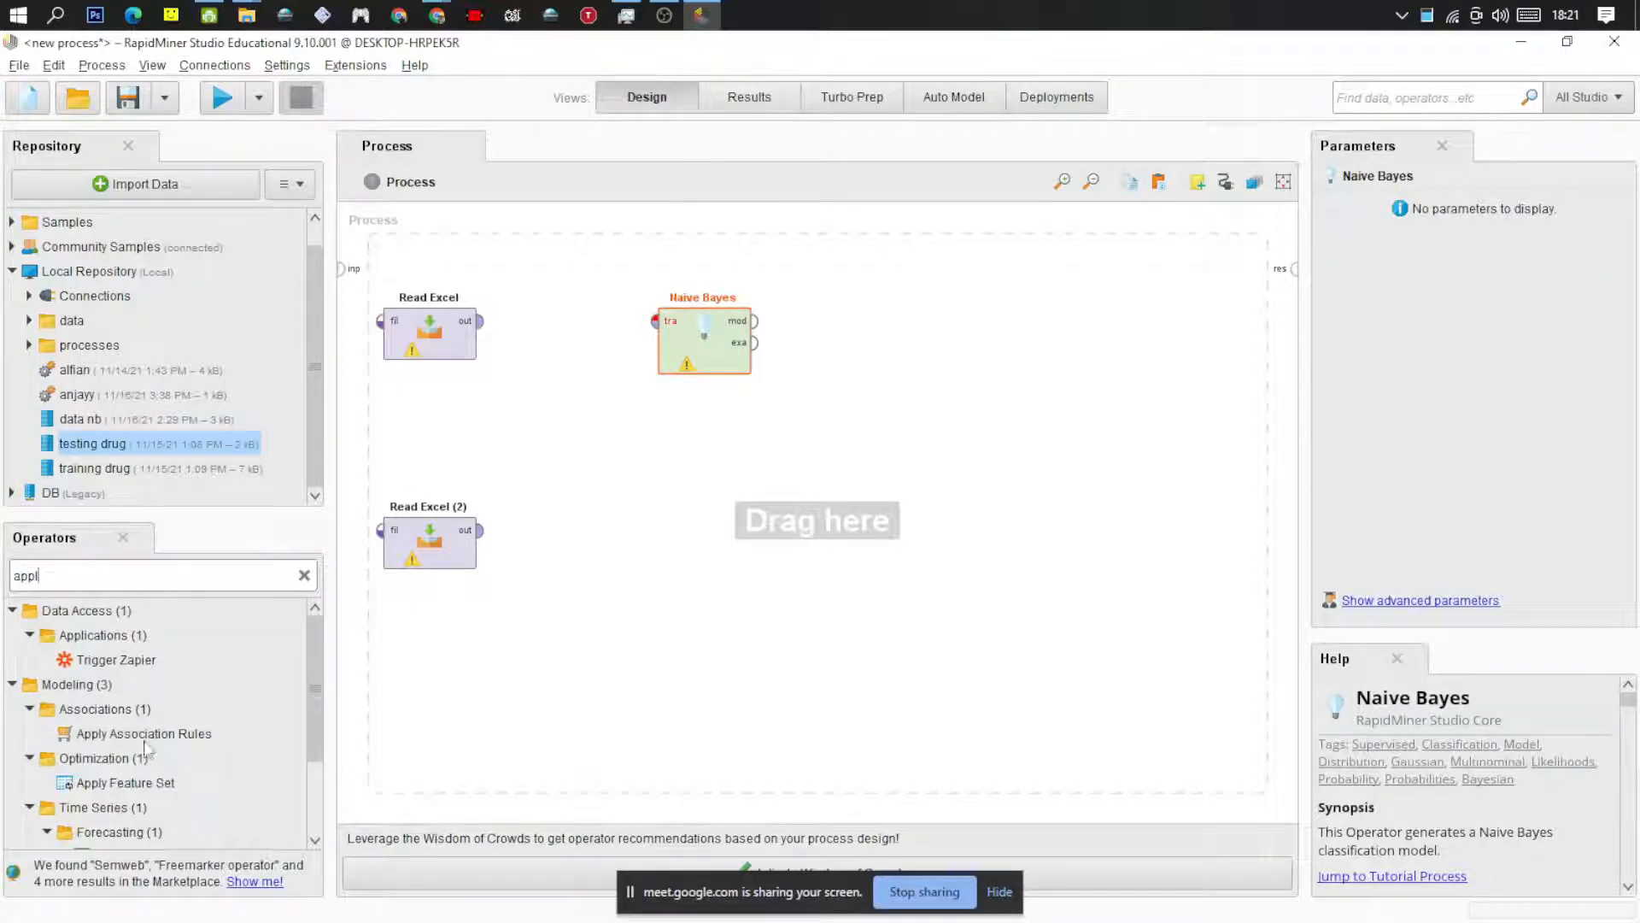
pyautogui.scroll(-3, 145, 748)
pyautogui.moveTo(103, 837); pyautogui.dragTo(966, 340)
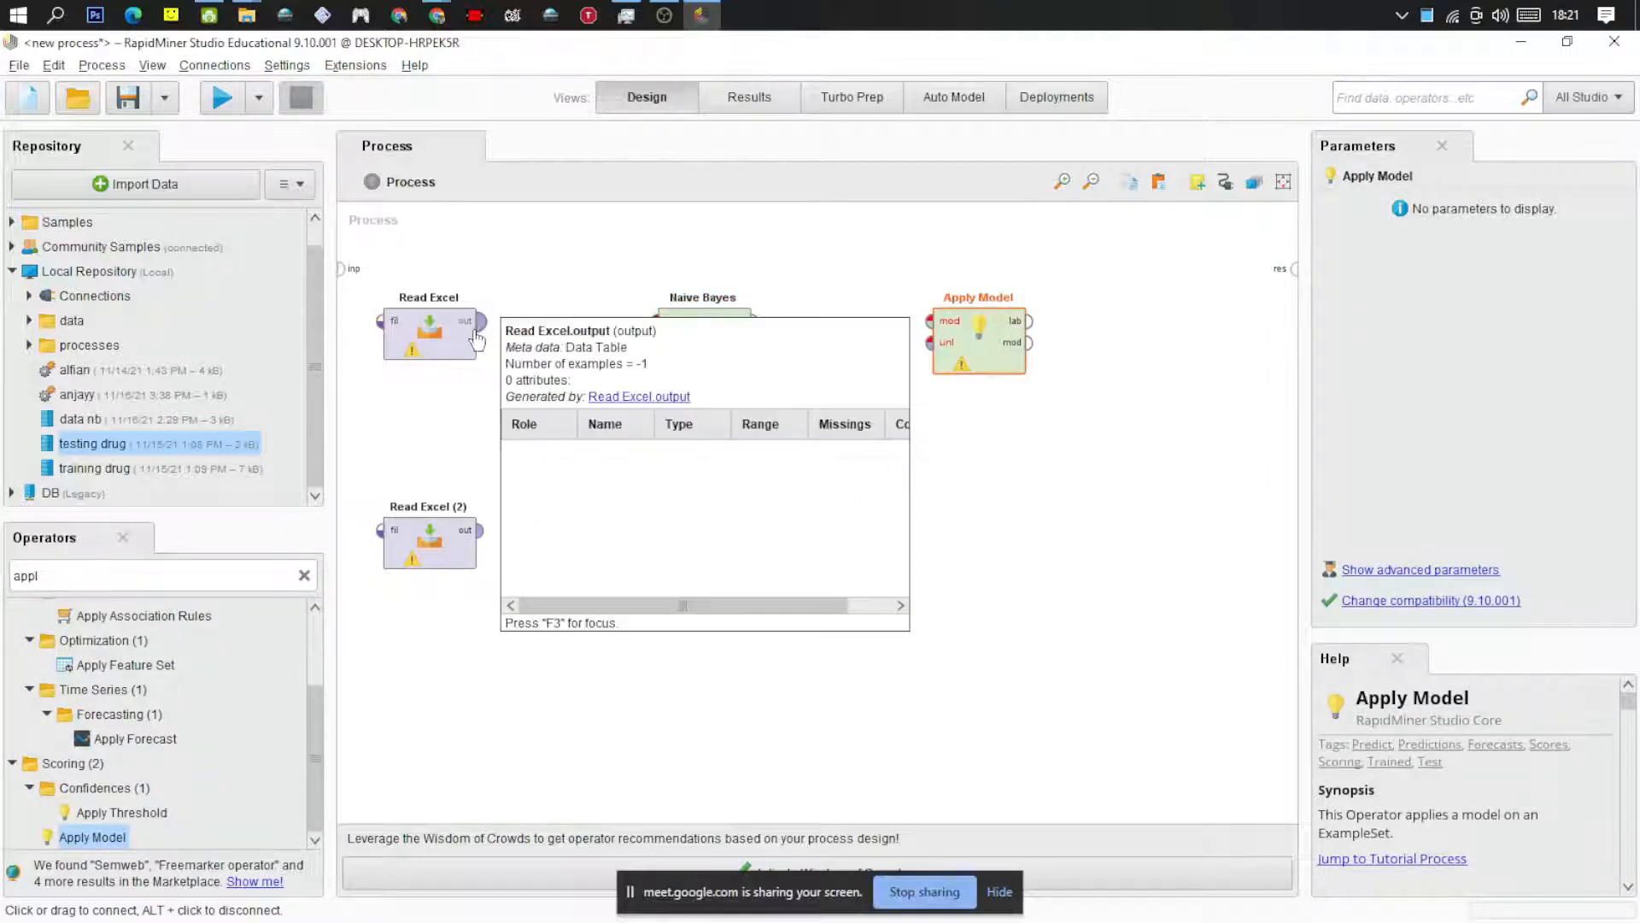
# Wire Read Excel through Naive Bayes and Apply Model to the process result, and feed Read Excel (2) into Apply Model's unlabelled input, keeping the connections readable
pyautogui.moveTo(485, 325); pyautogui.dragTo(657, 322)
pyautogui.moveTo(756, 323); pyautogui.dragTo(1295, 272)
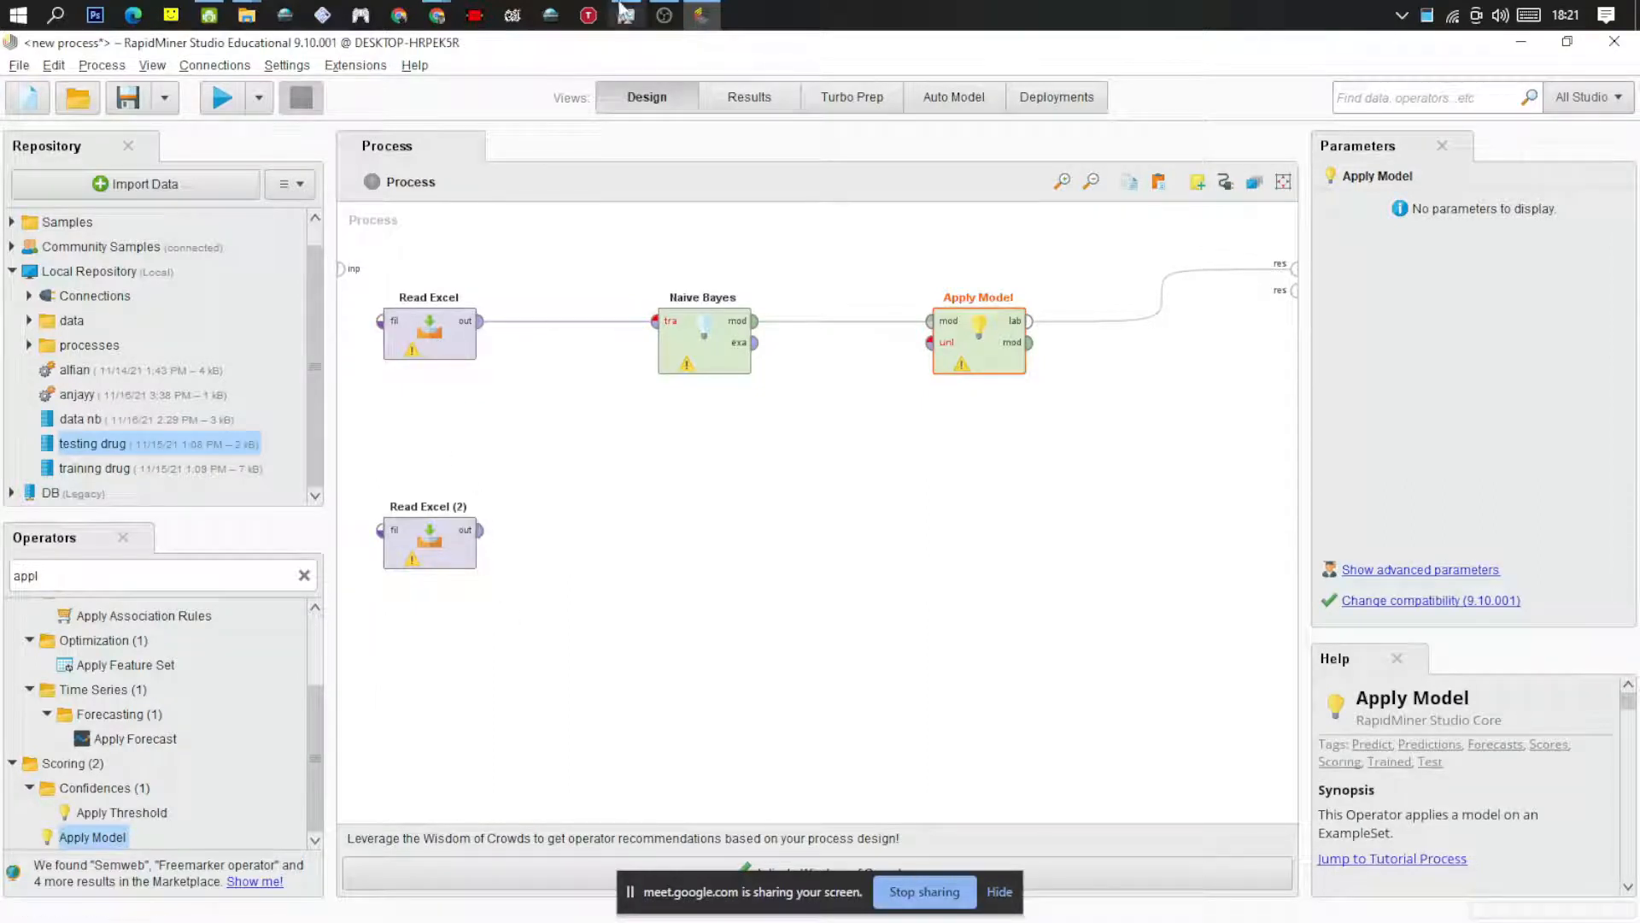
pyautogui.moveTo(477, 528); pyautogui.dragTo(928, 350)
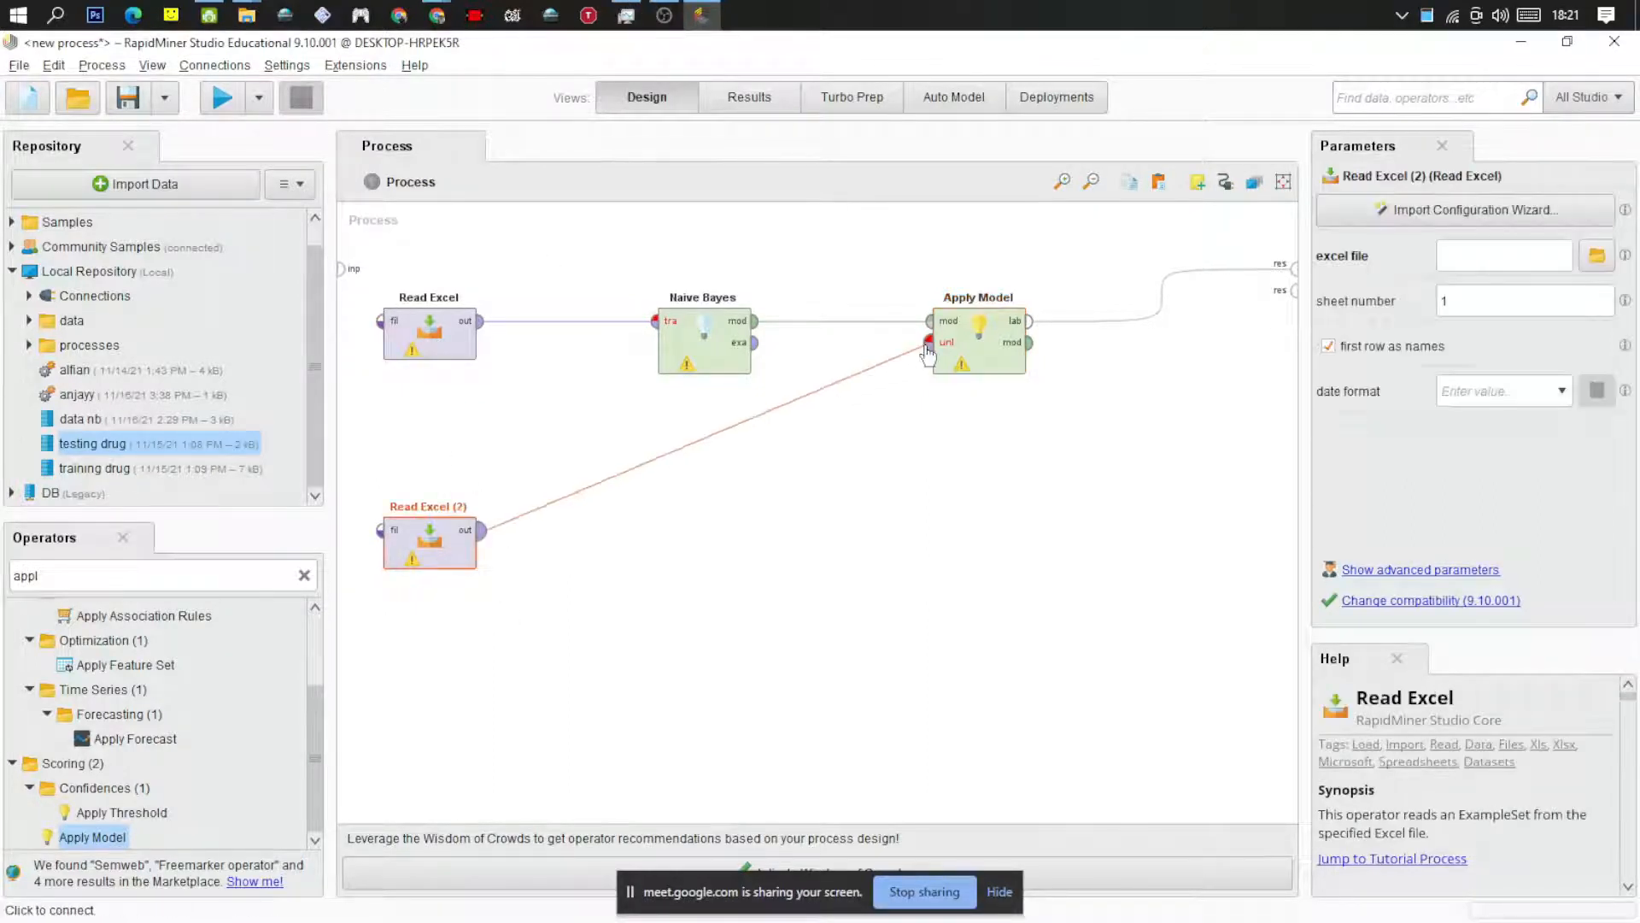
pyautogui.click(927, 350)
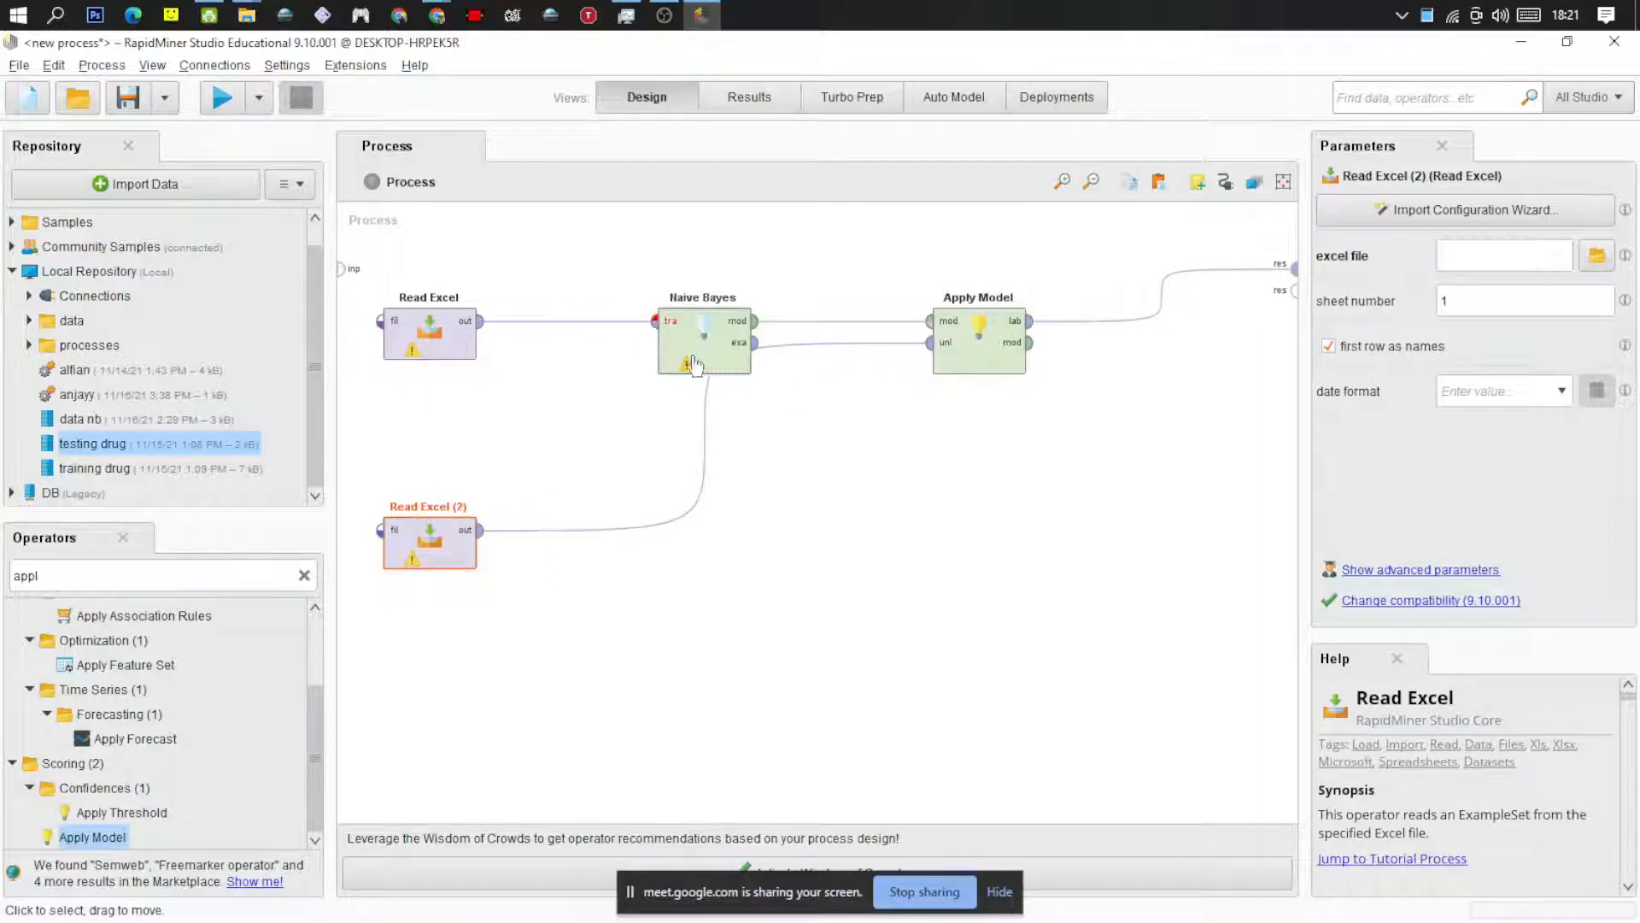
pyautogui.moveTo(705, 369); pyautogui.dragTo(636, 369)
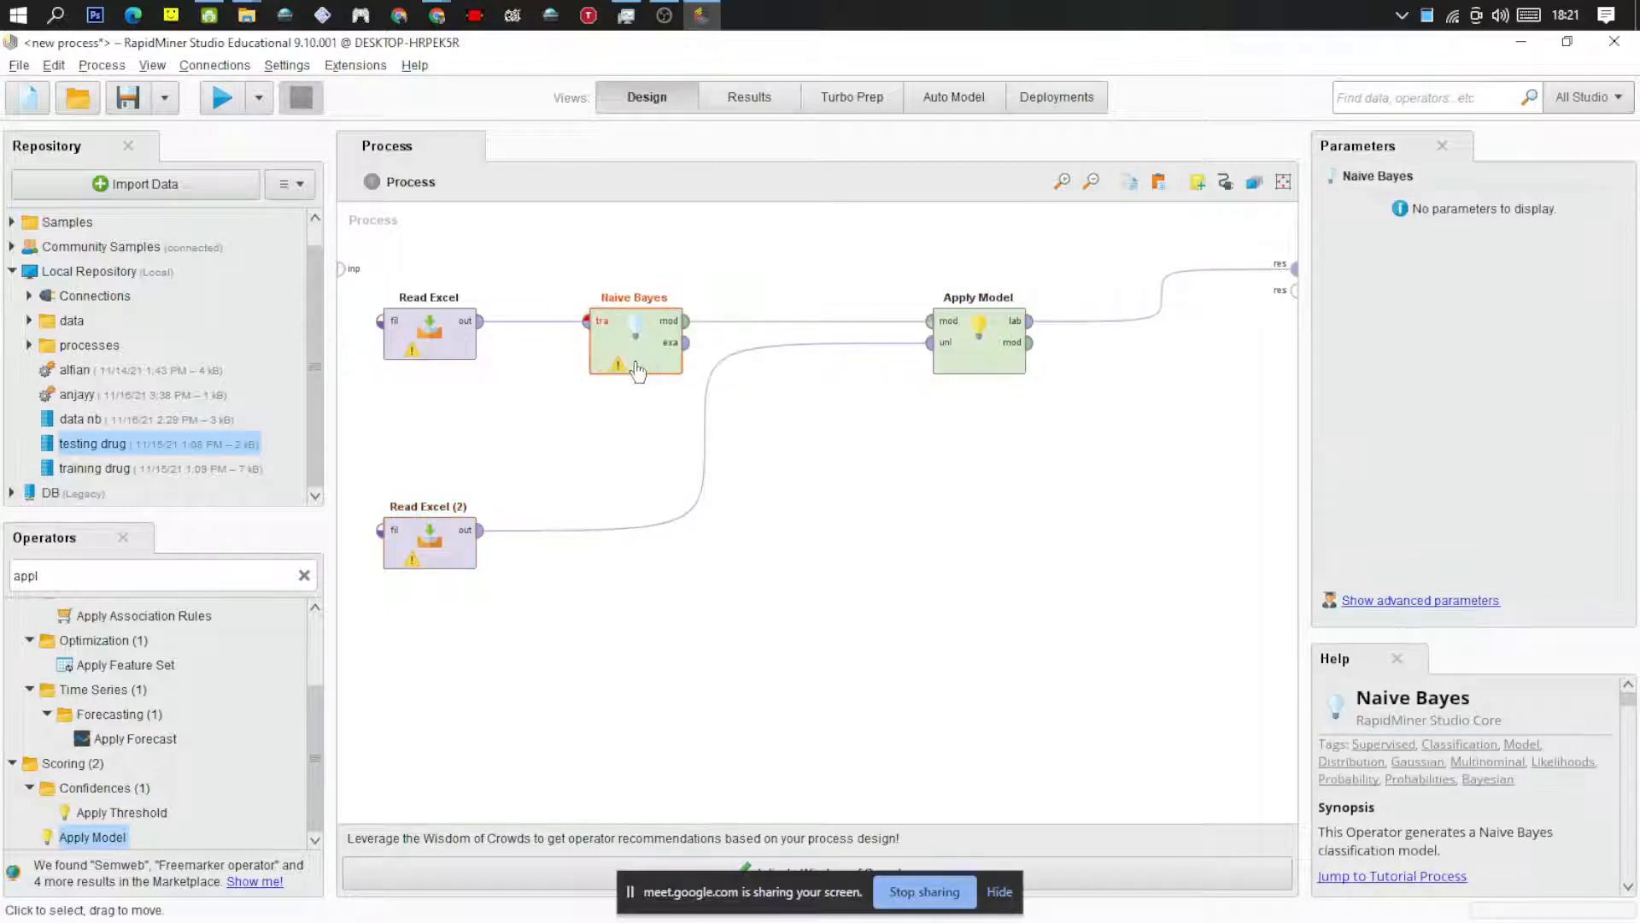
# Choose training drug mentah.xlsx from Downloads, SPK 5C_KEL3_Naive Bayes, Data Mentah as the data source of the first Read Excel operator
pyautogui.doubleClick(403, 346)
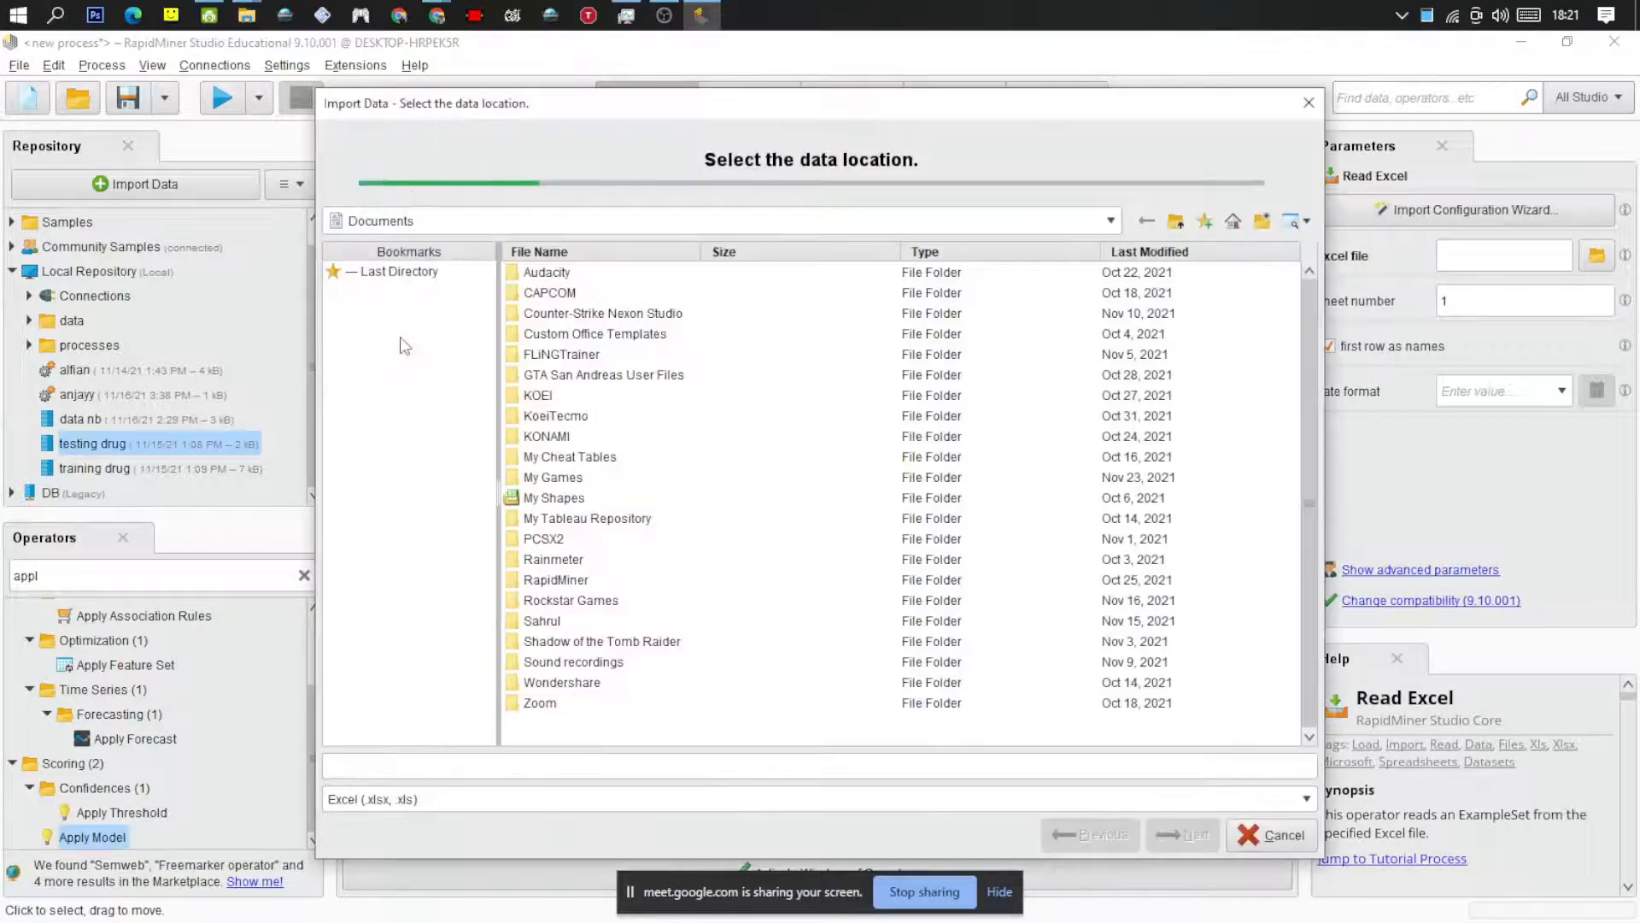
pyautogui.click(610, 222)
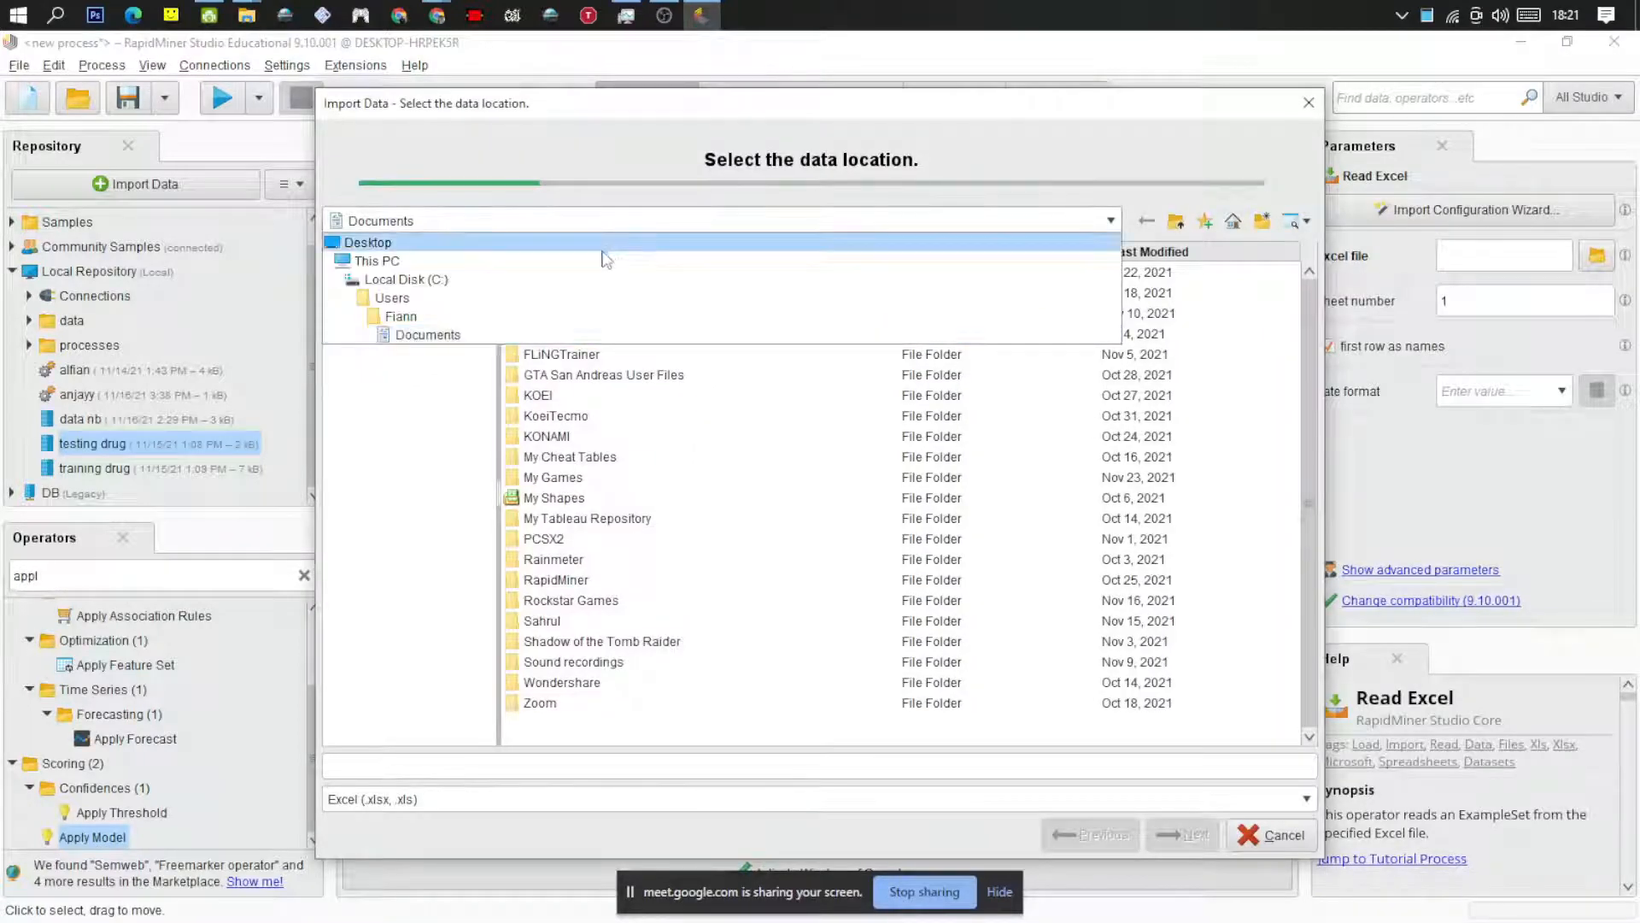
pyautogui.click(600, 261)
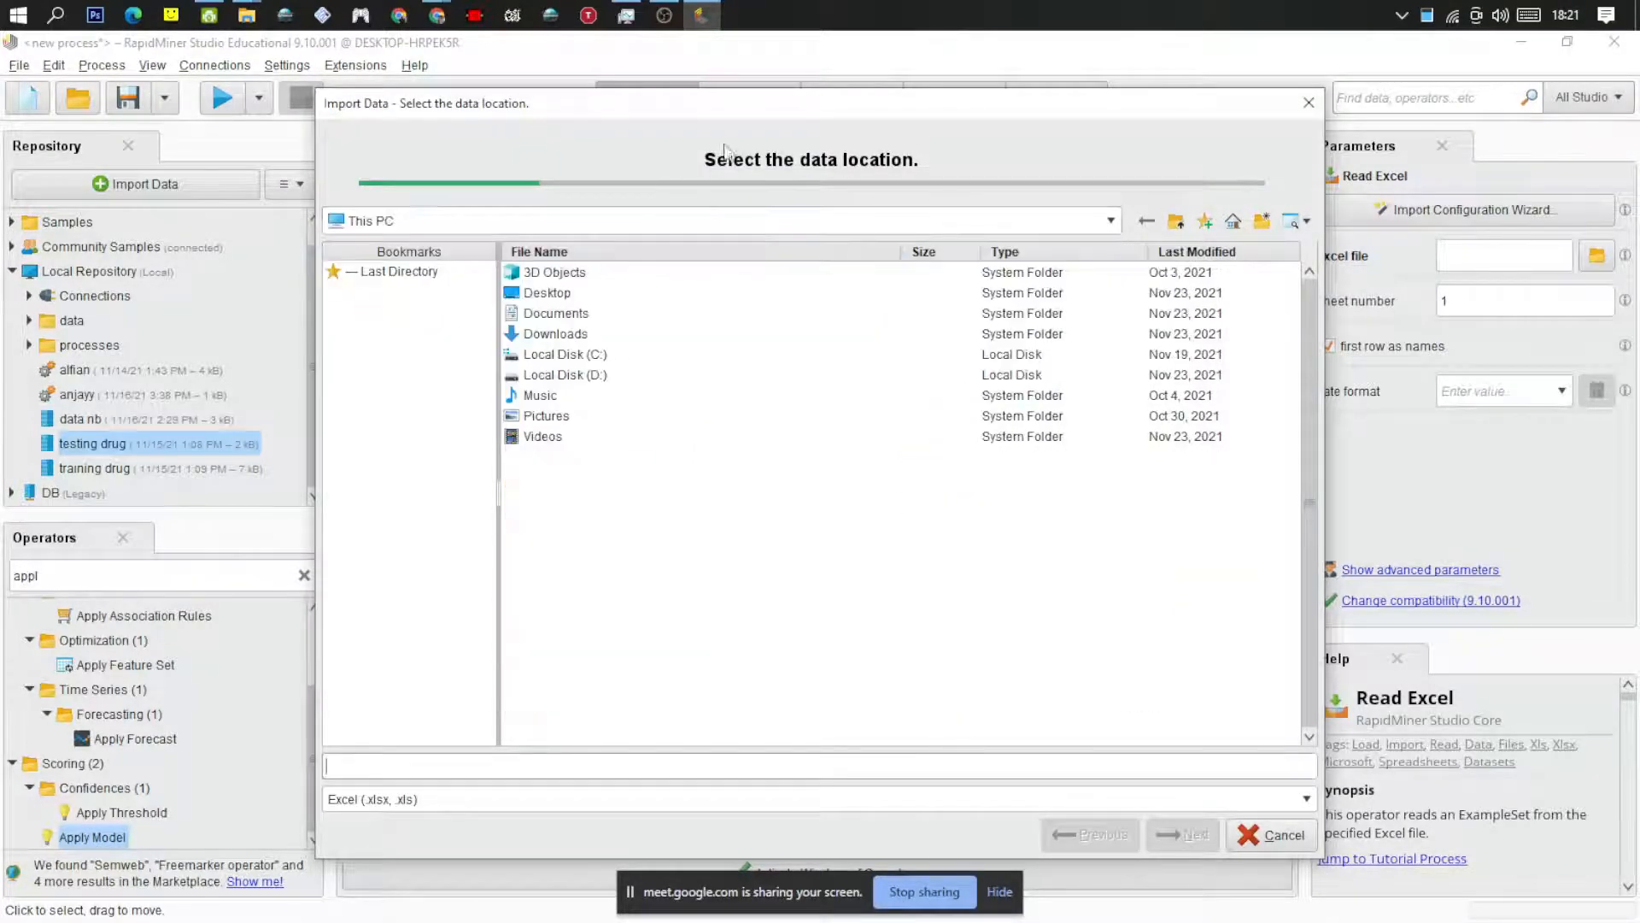
pyautogui.moveTo(783, 122); pyautogui.dragTo(1012, 450)
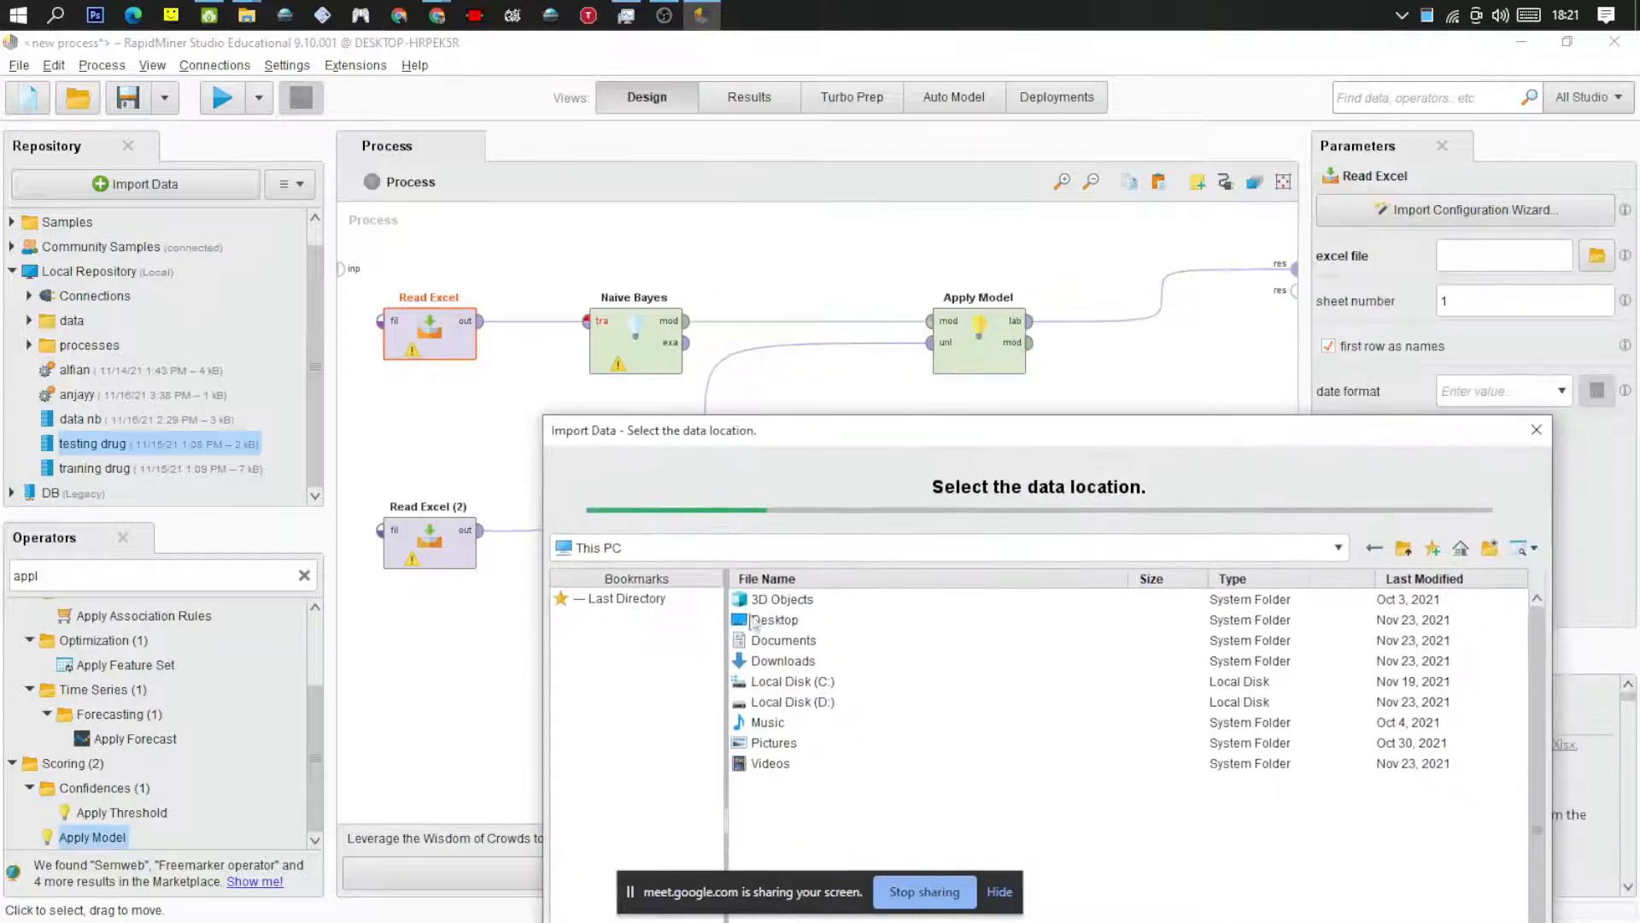
pyautogui.doubleClick(792, 665)
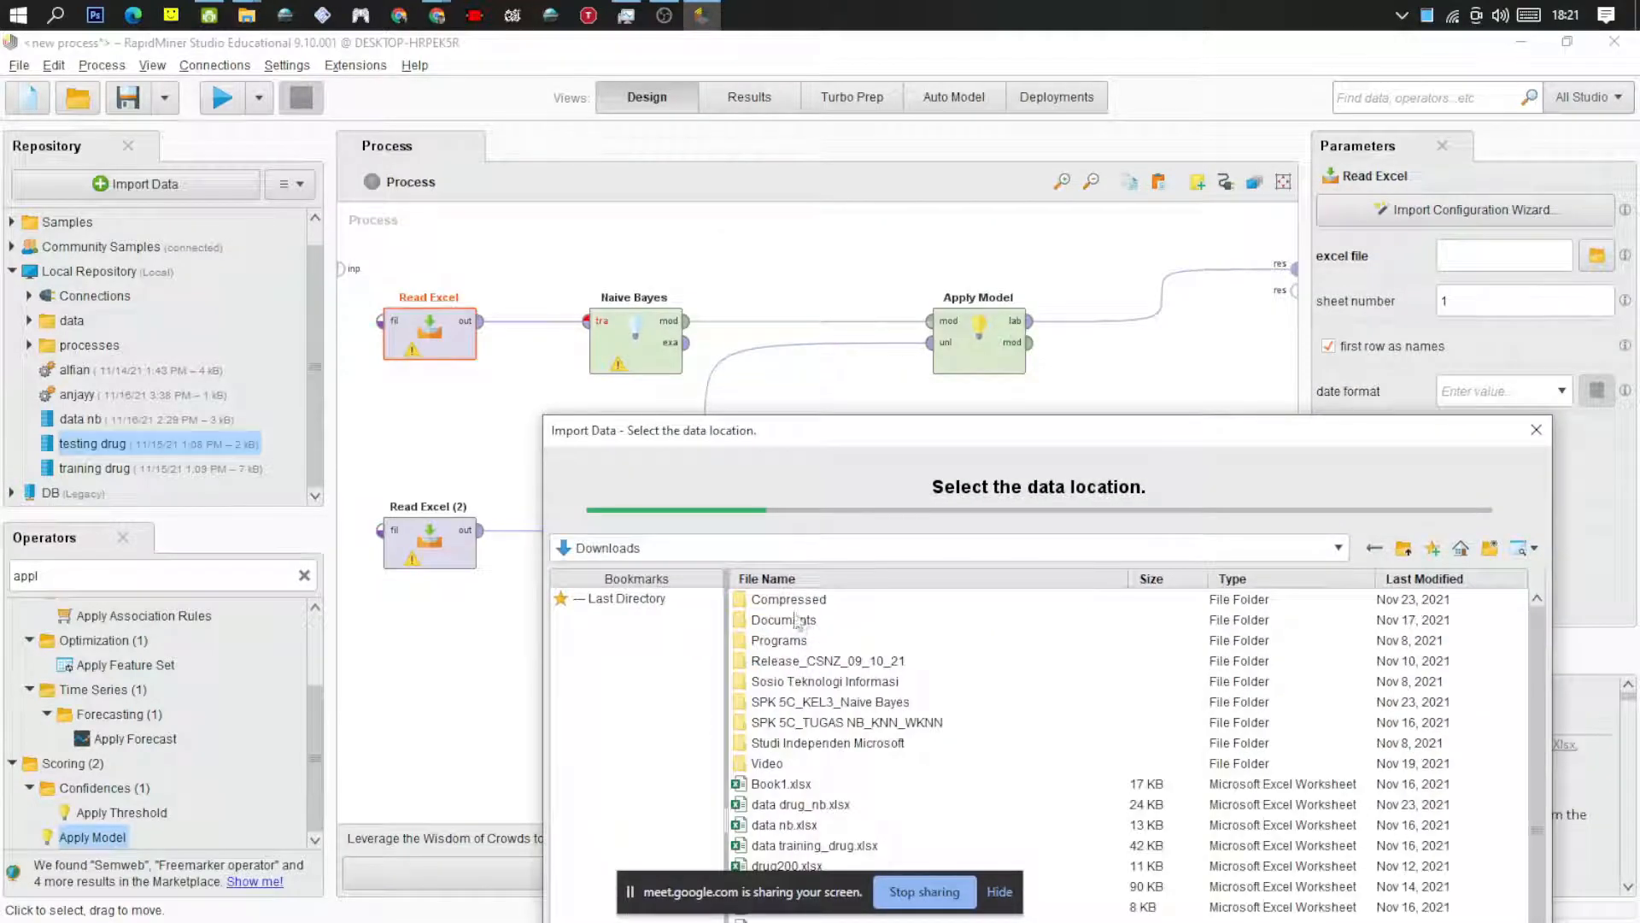
pyautogui.doubleClick(894, 704)
pyautogui.doubleClick(816, 602)
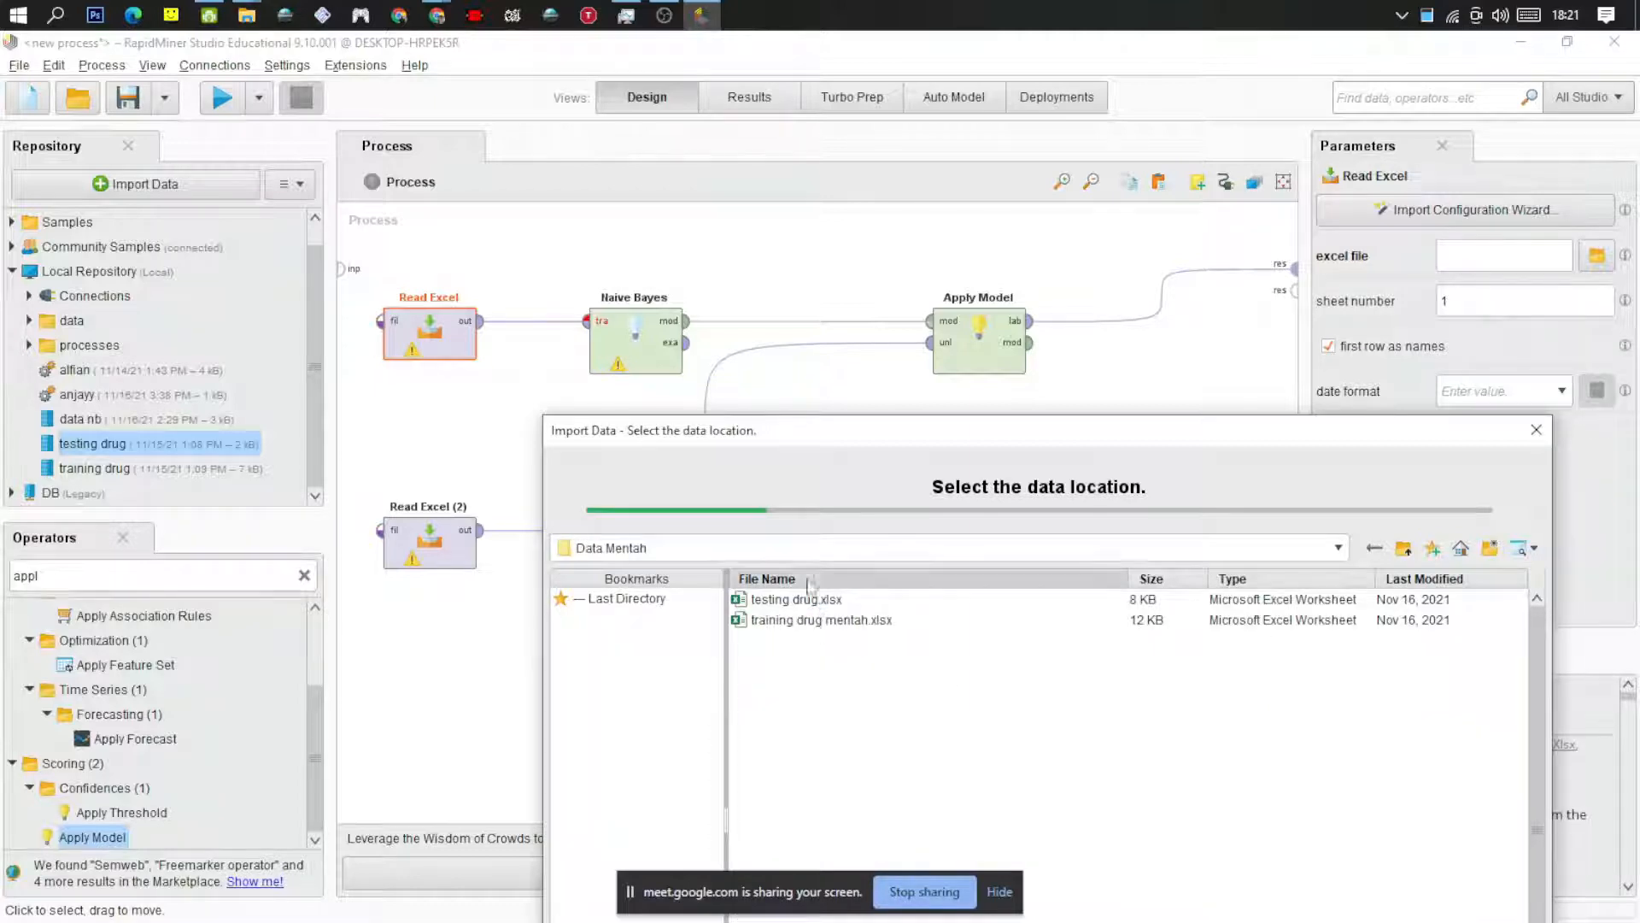
pyautogui.moveTo(1001, 432); pyautogui.dragTo(746, 373)
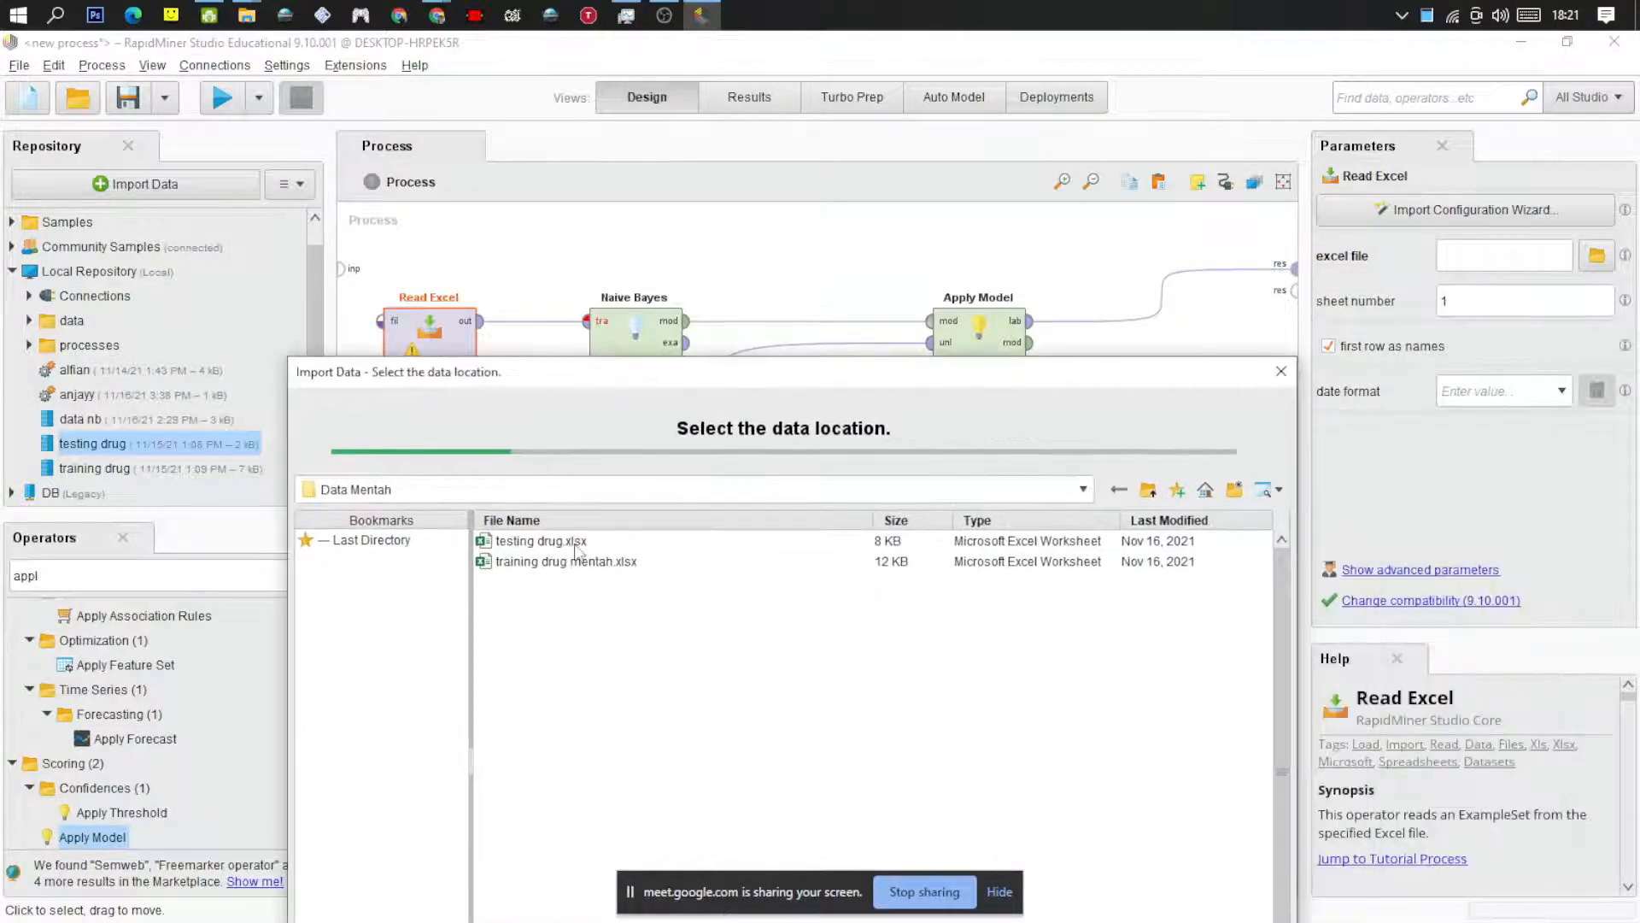
pyautogui.click(598, 564)
pyautogui.moveTo(854, 376); pyautogui.dragTo(828, 105)
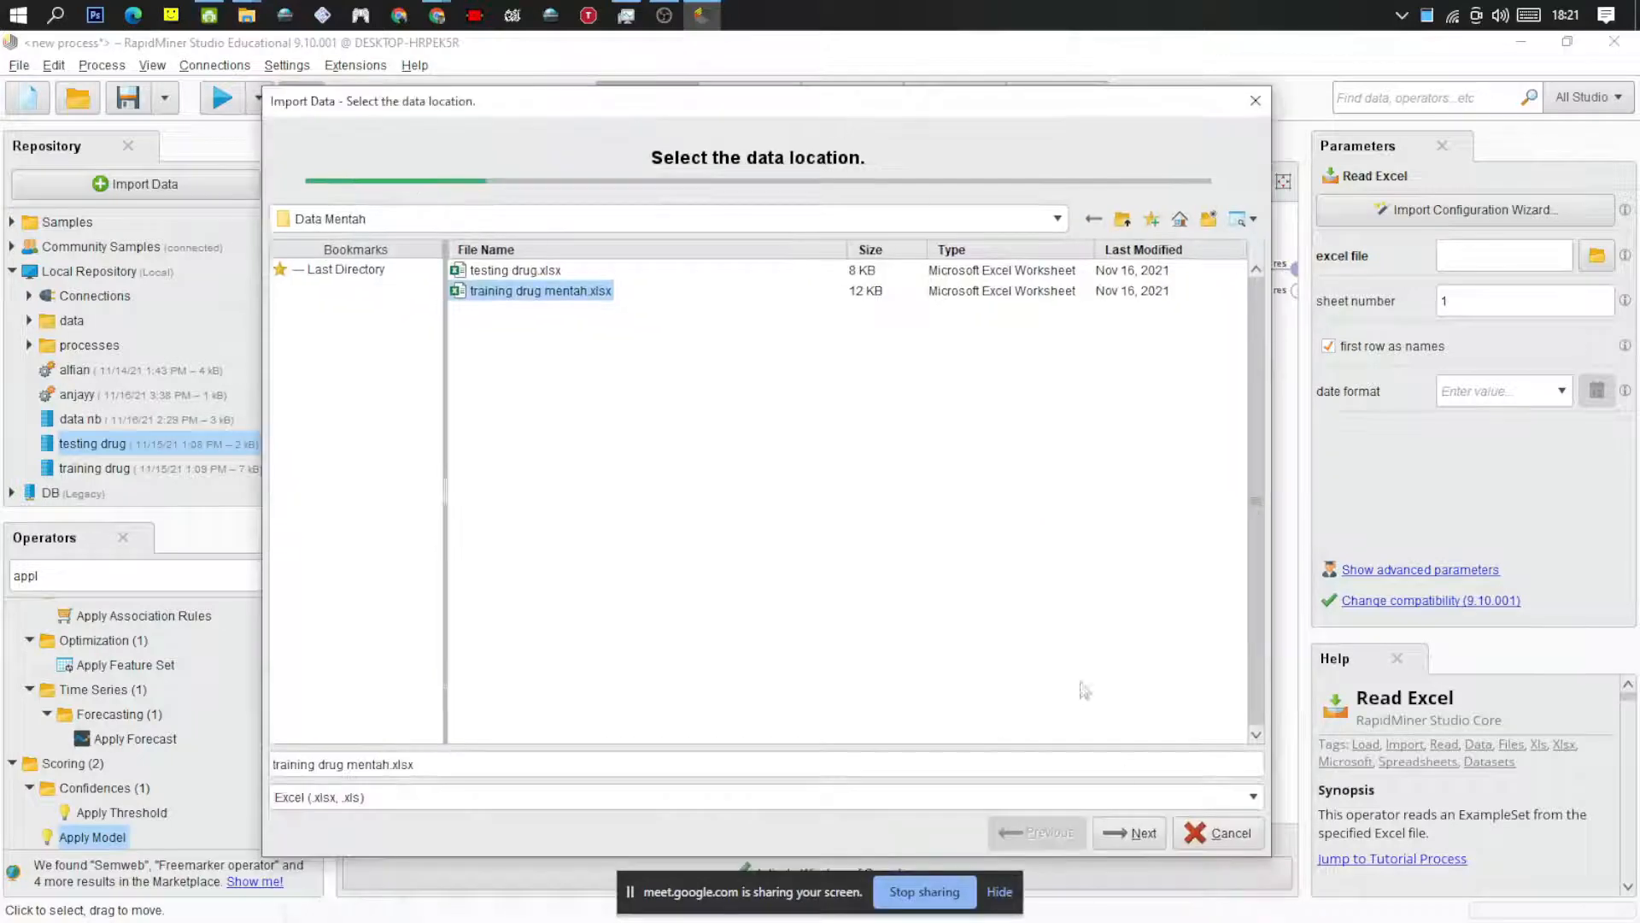
pyautogui.click(1137, 834)
# Review the training rows and accept cell range A:E with row 1 as the header row
pyautogui.scroll(-4, 958, 654)
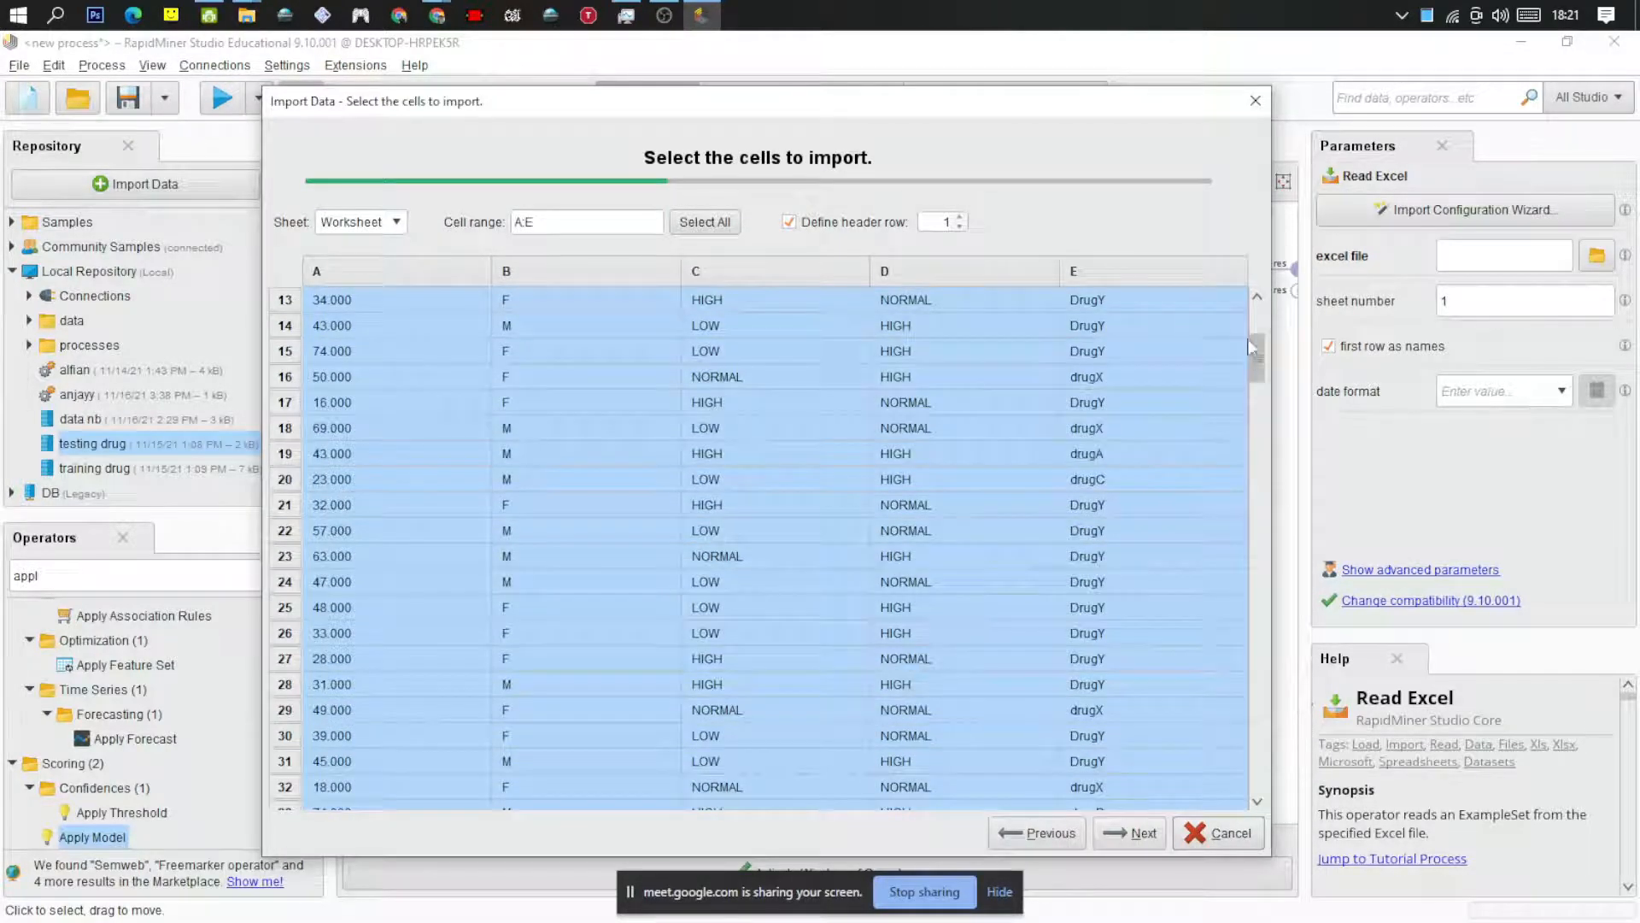
pyautogui.moveTo(1257, 351); pyautogui.dragTo(1224, 250)
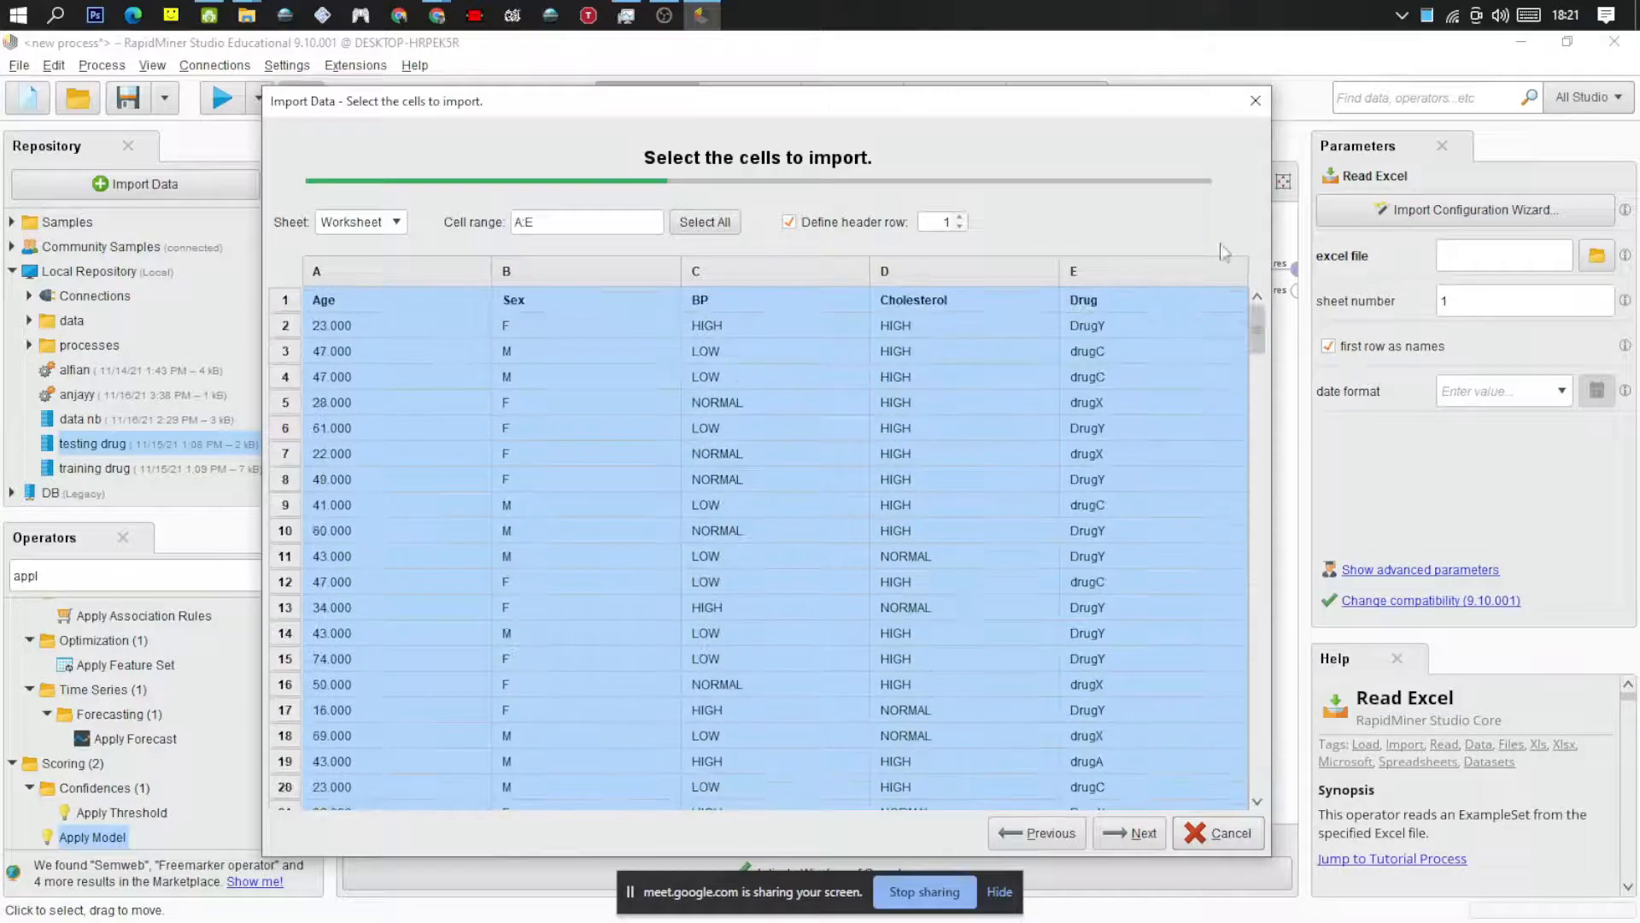
pyautogui.click(1135, 829)
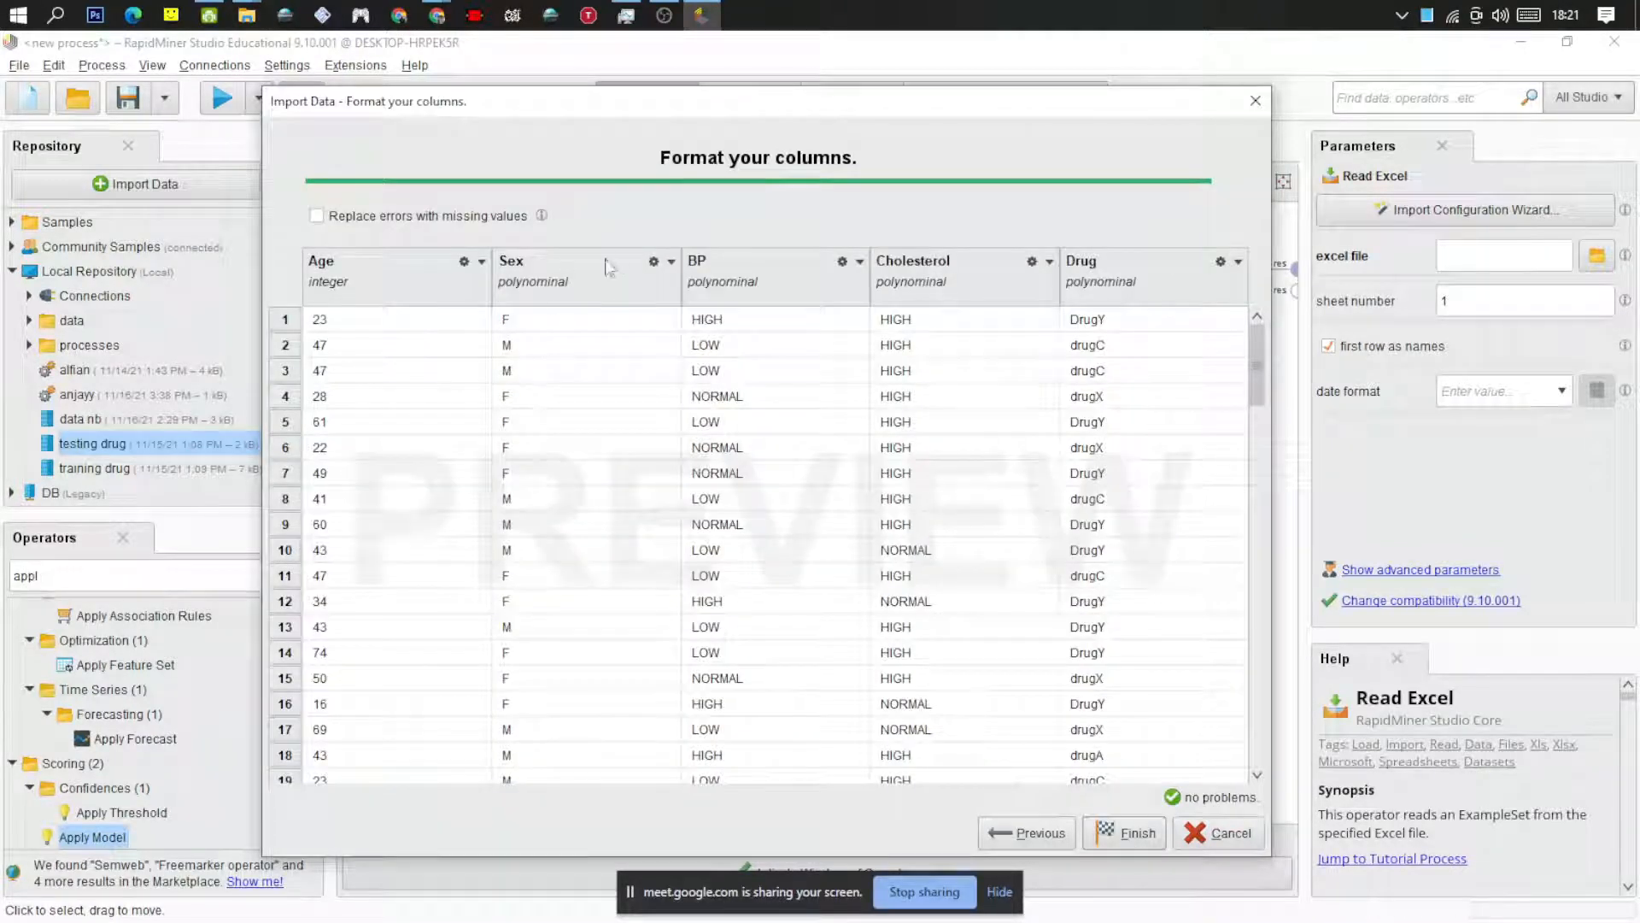
# Change the type of the Sex and Cholesterol columns to binominal
pyautogui.click(653, 260)
pyautogui.moveTo(713, 288)
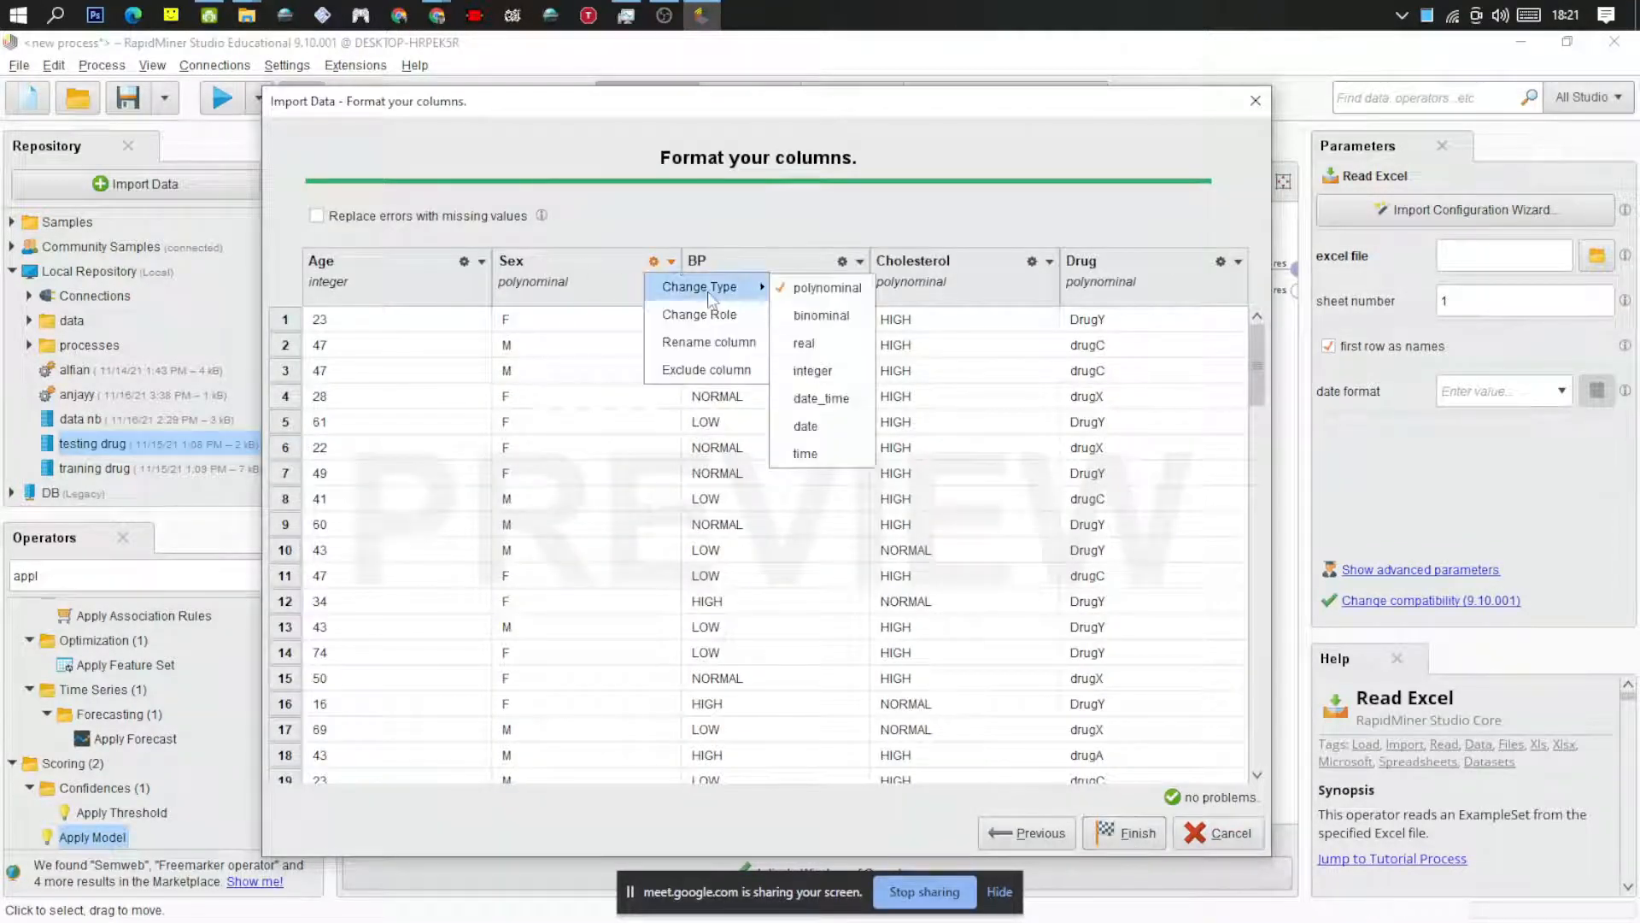
pyautogui.click(822, 315)
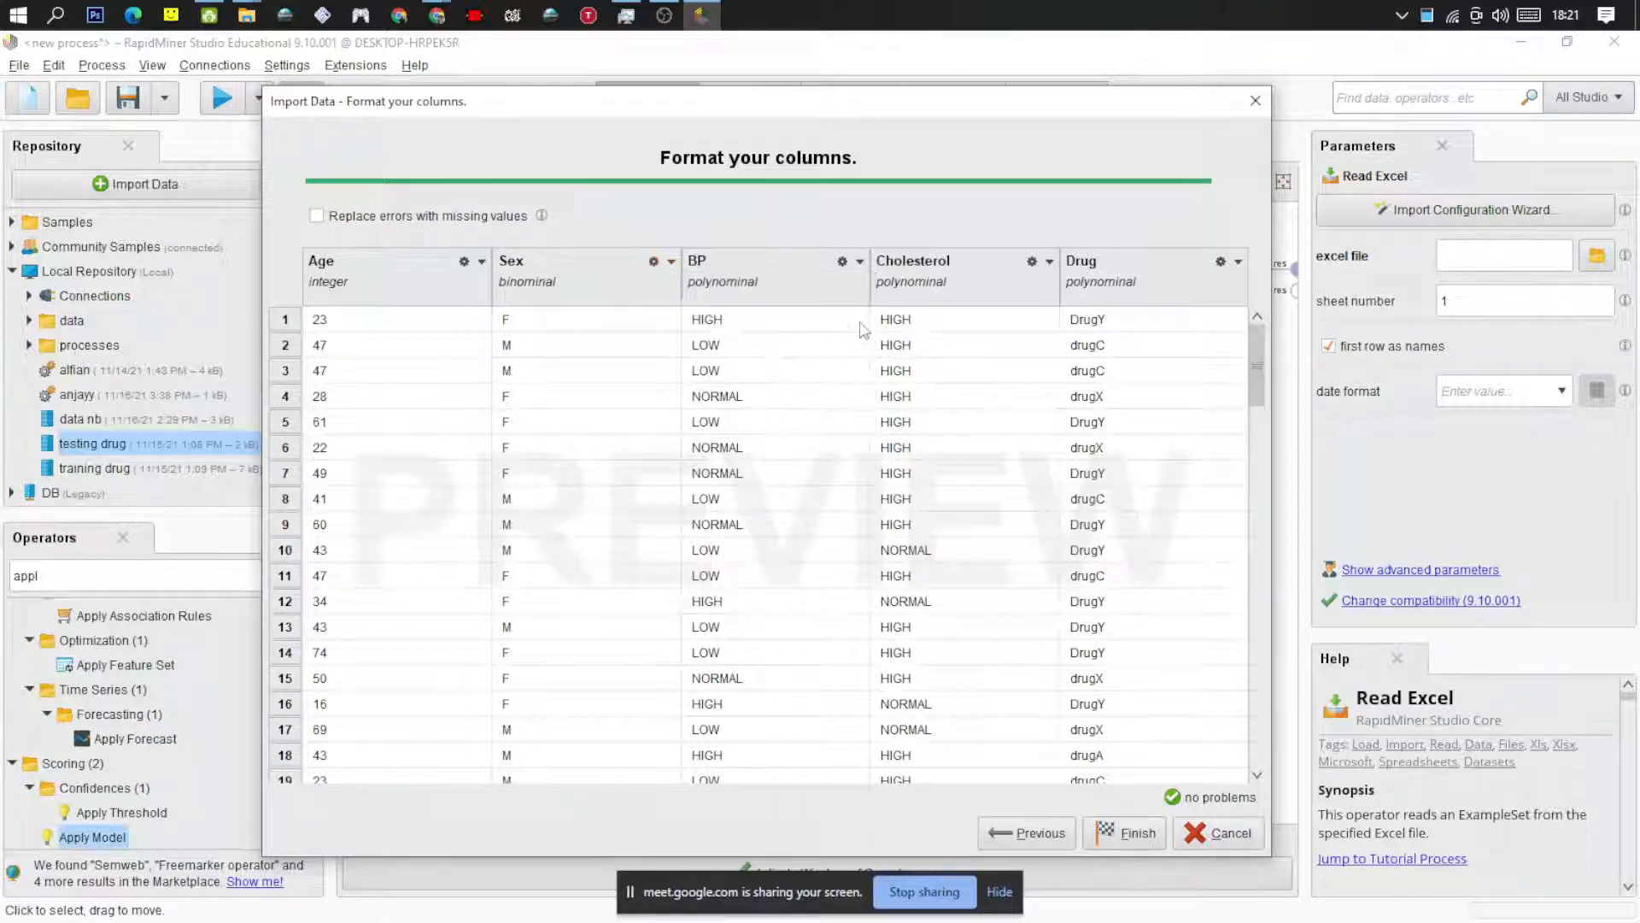
pyautogui.click(1050, 263)
pyautogui.moveTo(1136, 282)
pyautogui.click(1172, 309)
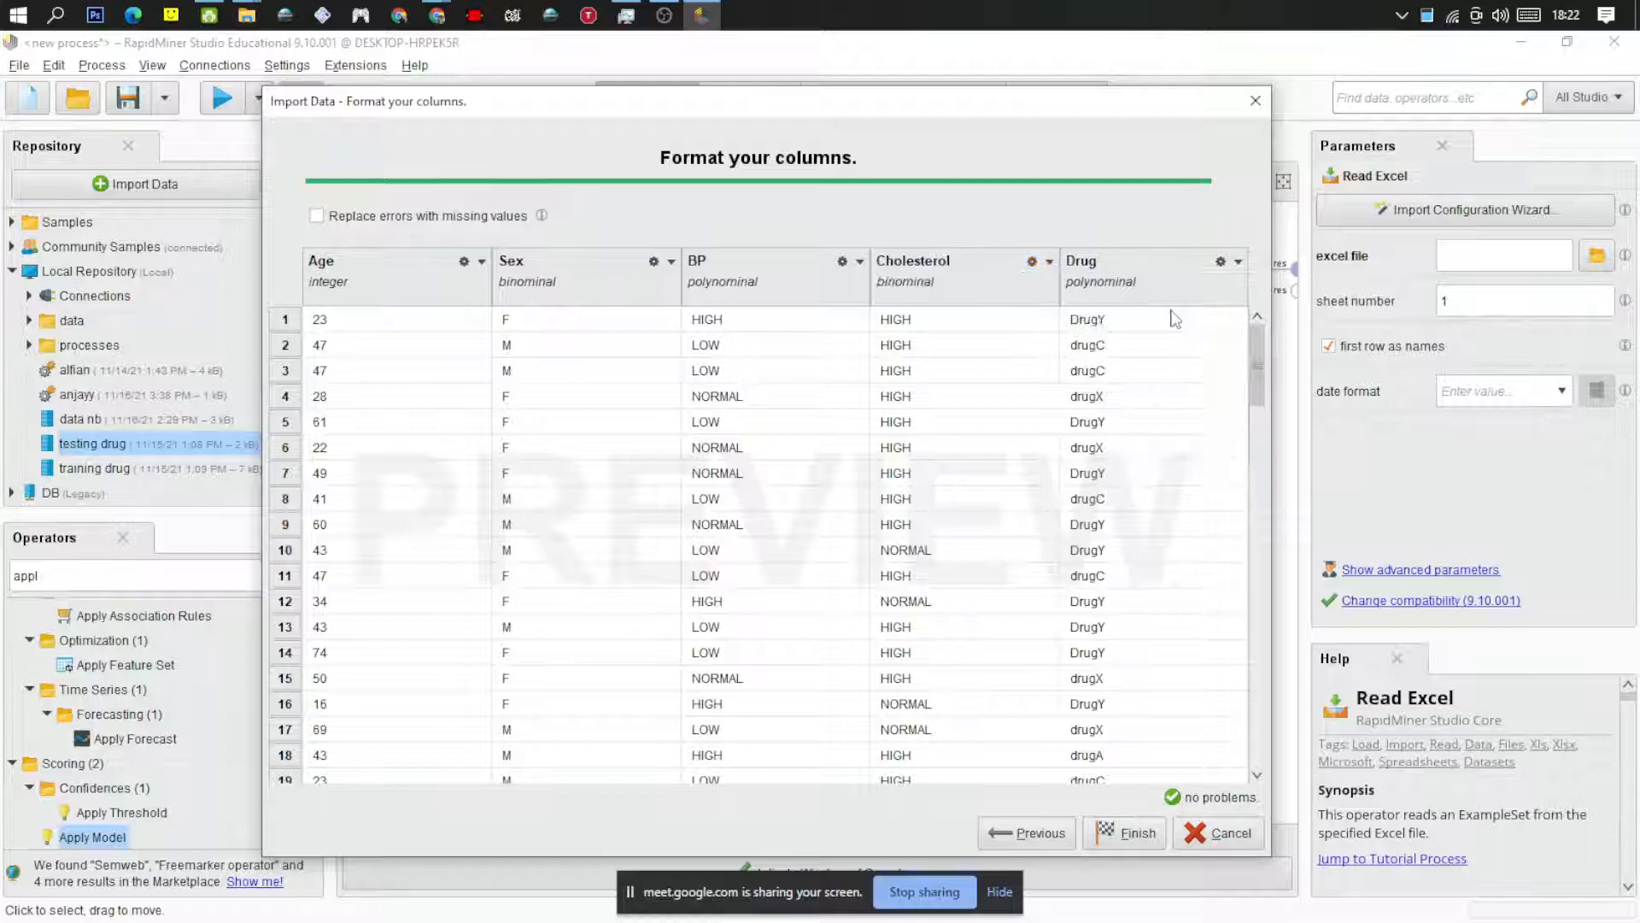
# Assign the label role to the Drug column and finish the training data import
pyautogui.click(1239, 263)
pyautogui.click(1267, 316)
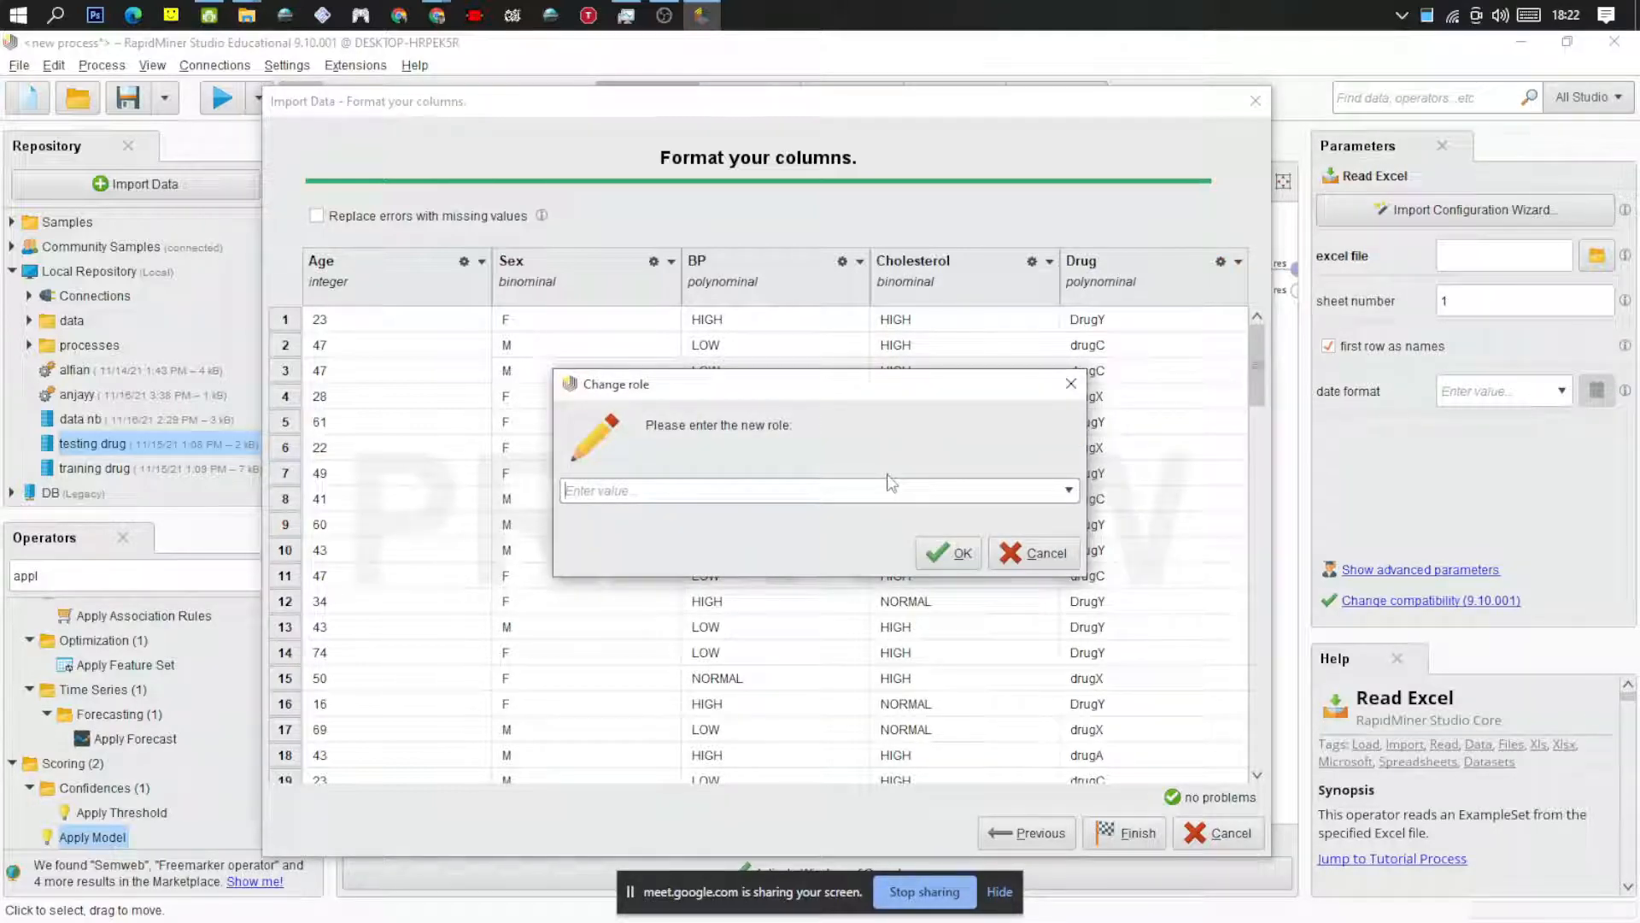
pyautogui.press('Return')
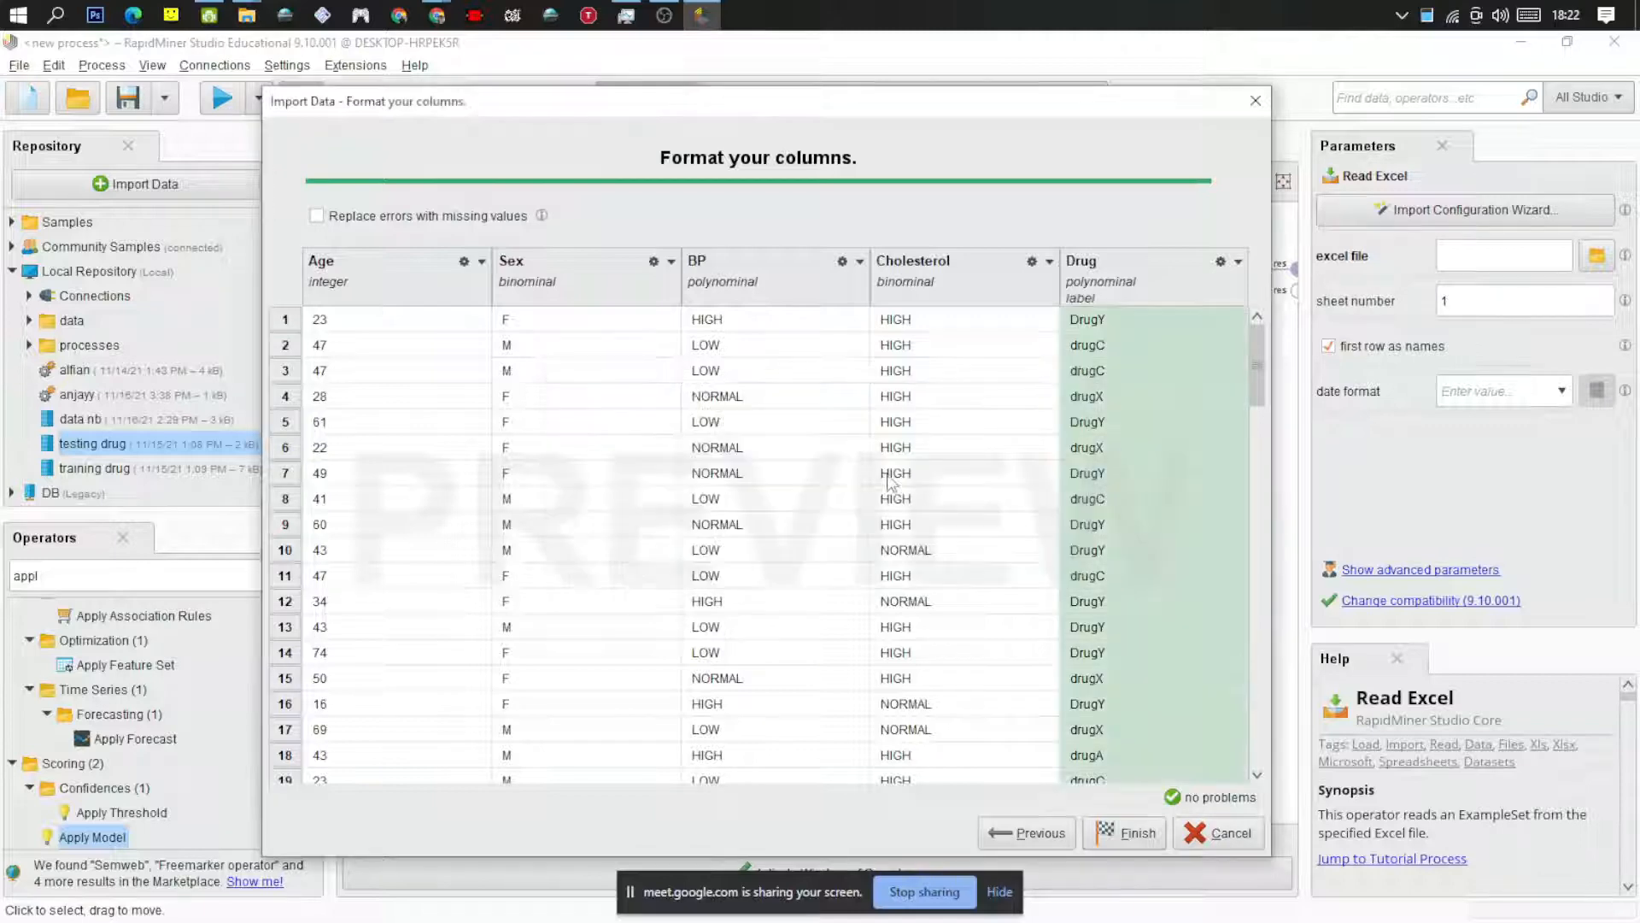
pyautogui.scroll(-5, 1160, 538)
pyautogui.click(1126, 832)
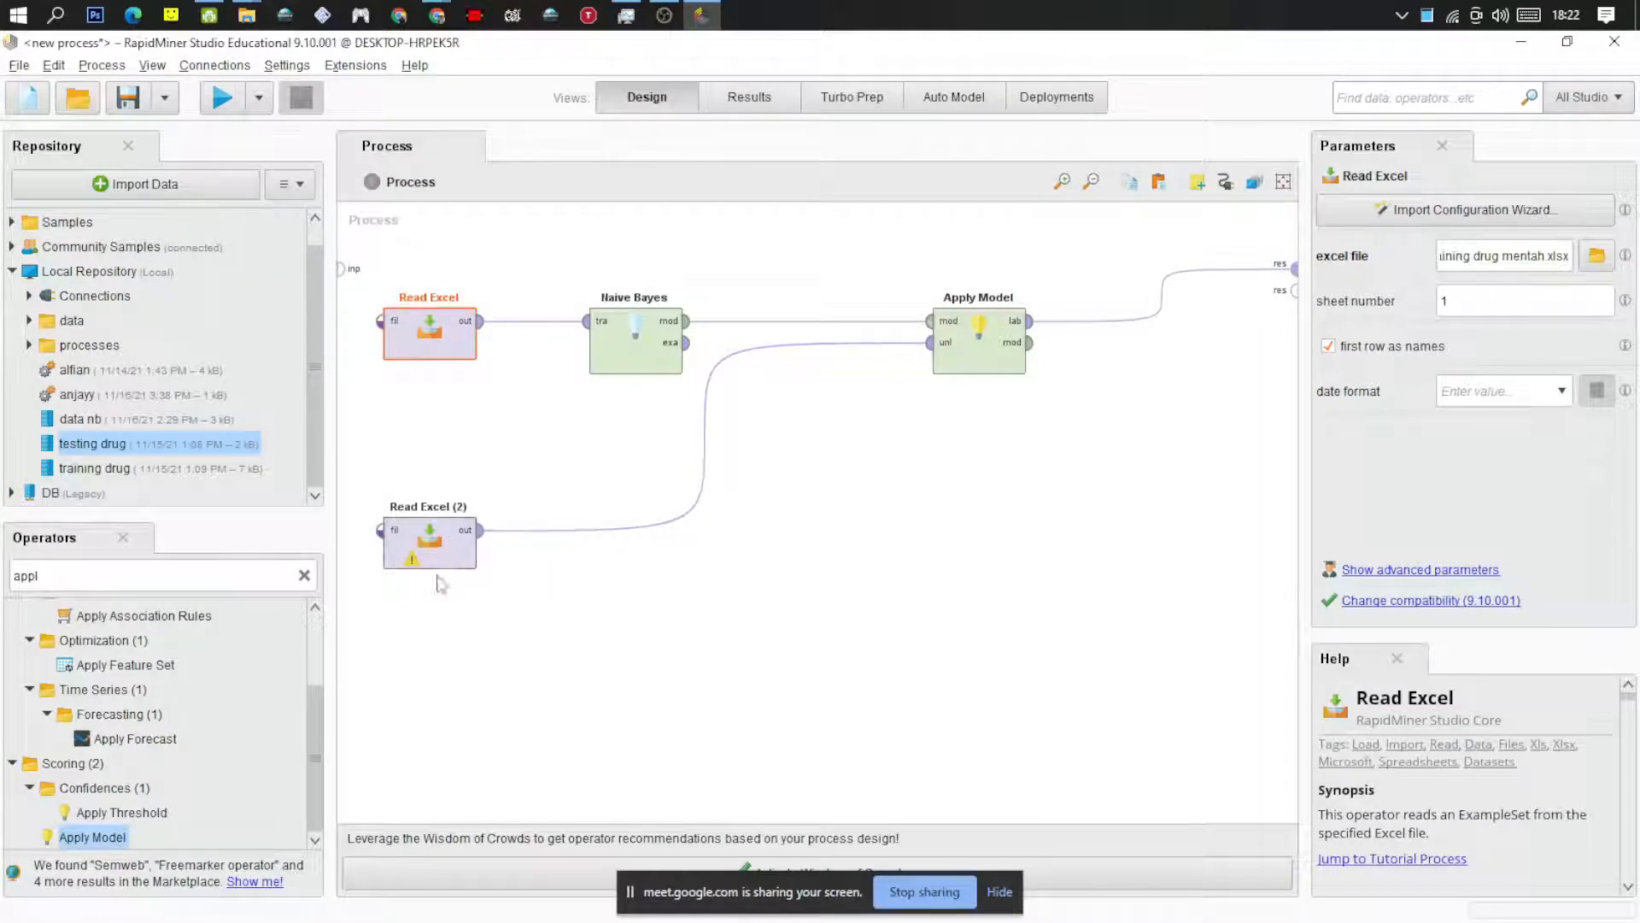
# Open the import wizard of the second Read Excel operator and browse to Downloads, SPK 5C_KEL3_Naive Bayes, Data Mentah
pyautogui.click(436, 563)
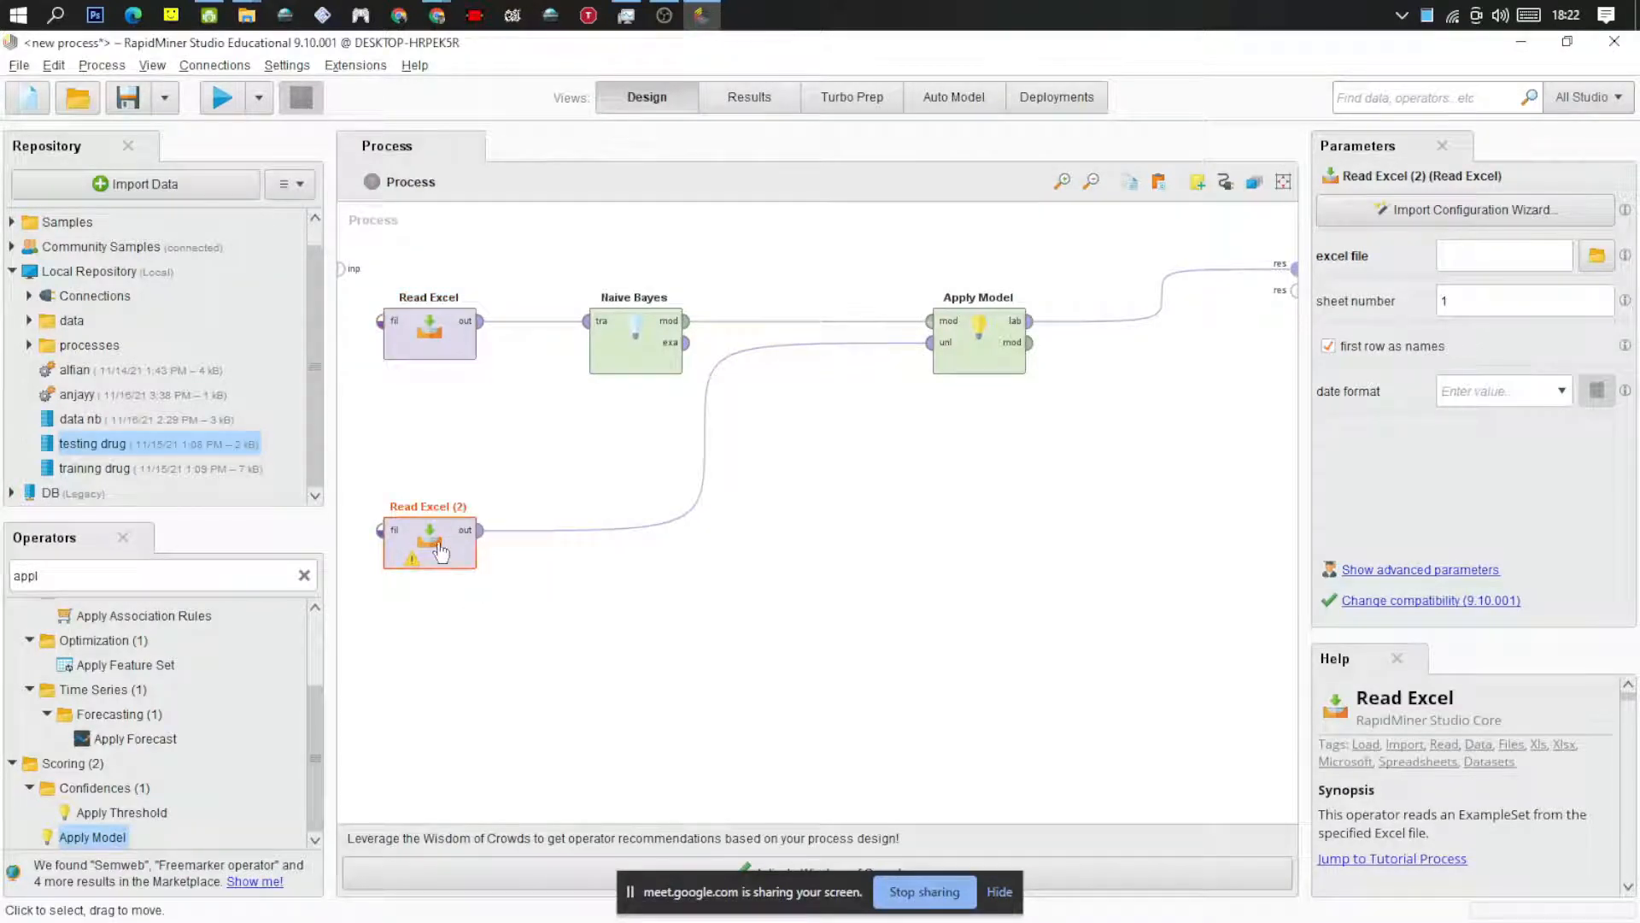
pyautogui.doubleClick(440, 554)
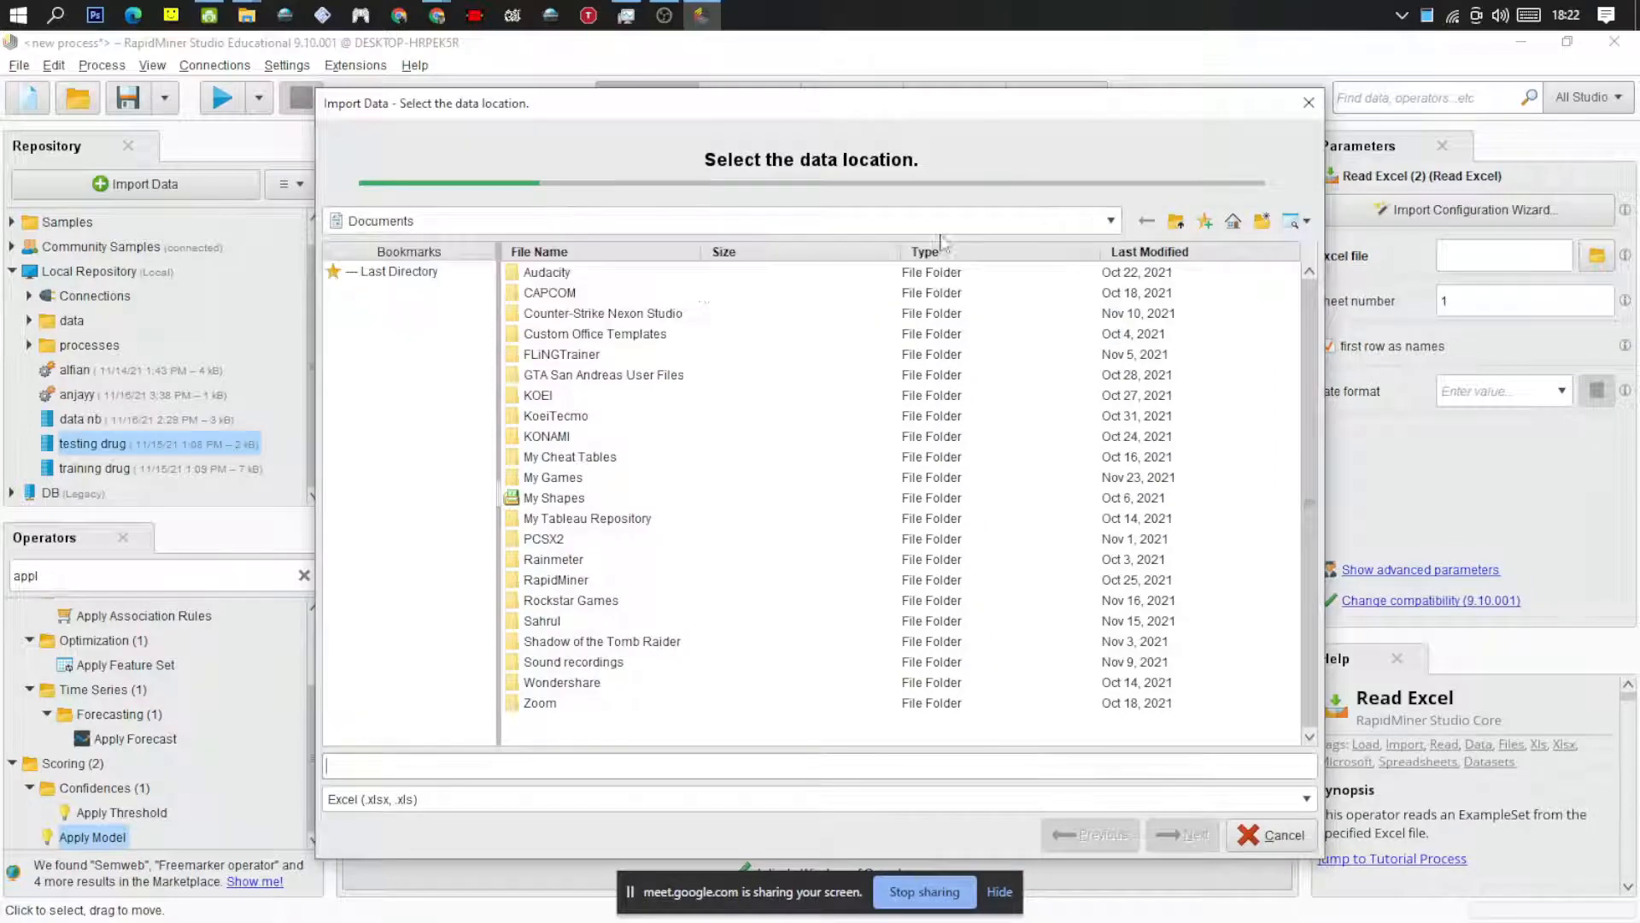
pyautogui.click(696, 223)
pyautogui.click(629, 261)
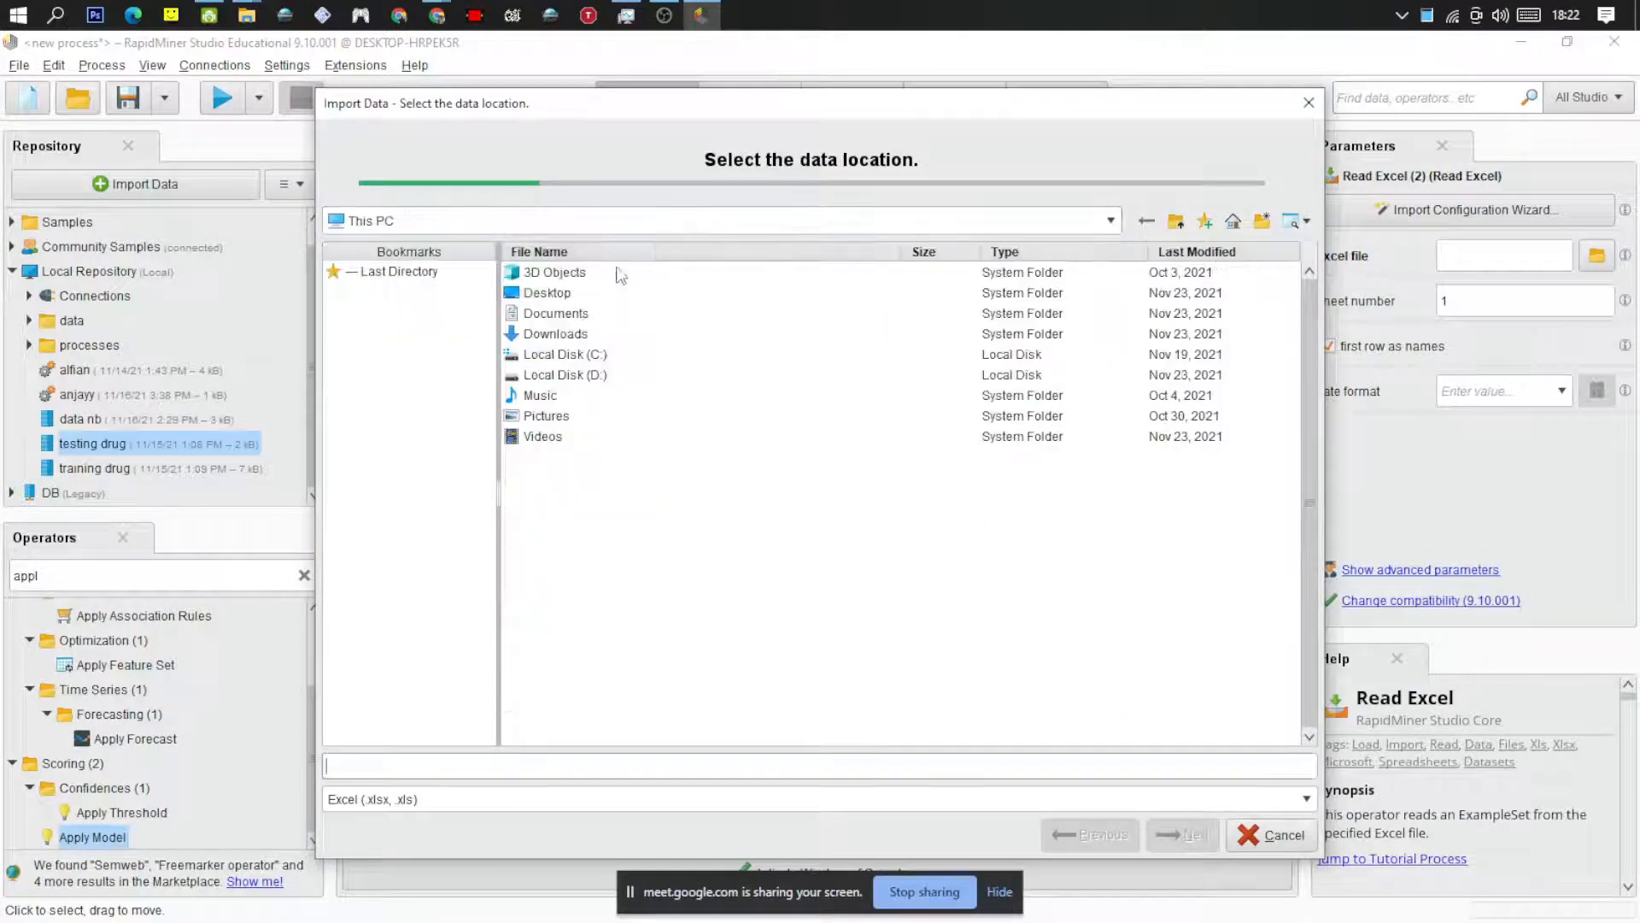
pyautogui.doubleClick(562, 335)
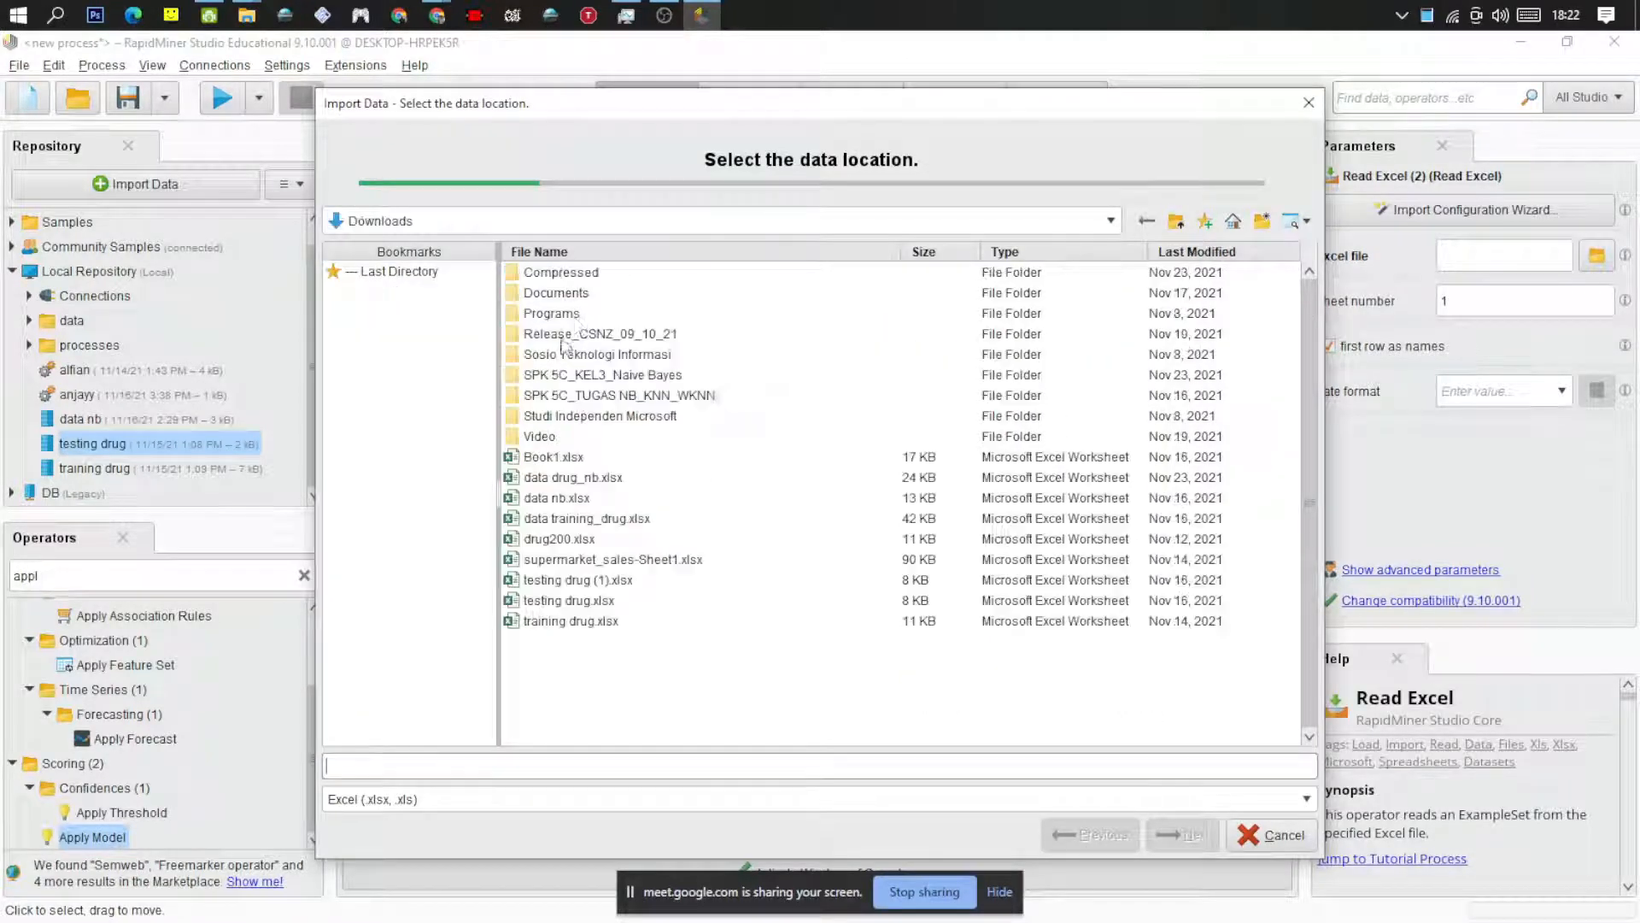
pyautogui.doubleClick(608, 376)
pyautogui.doubleClick(564, 275)
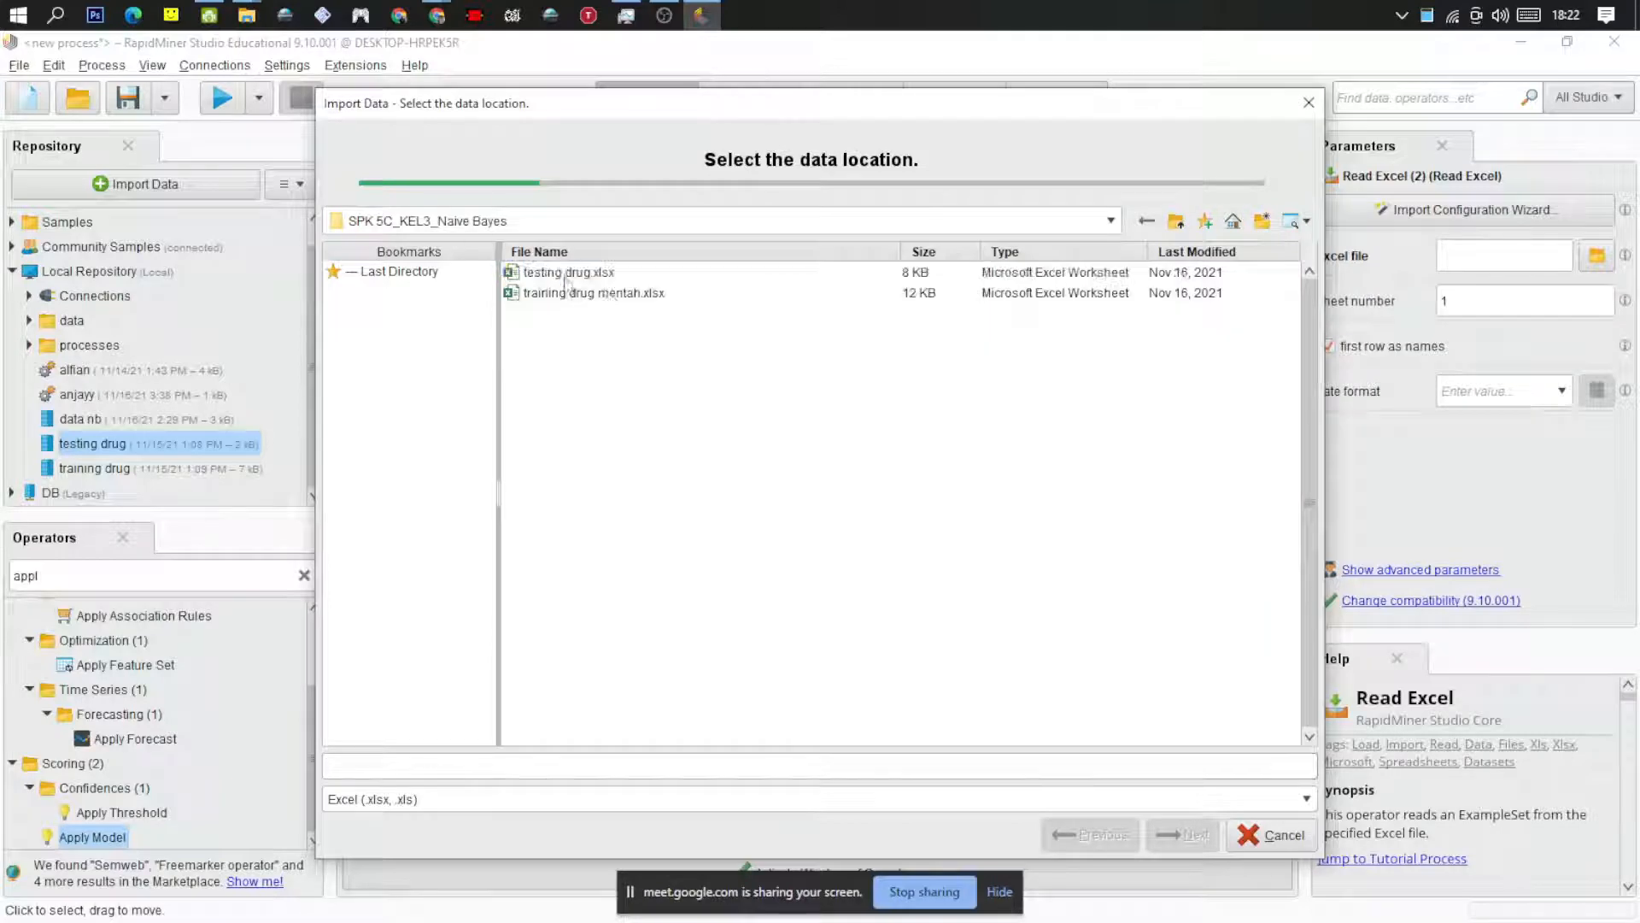
pyautogui.click(611, 295)
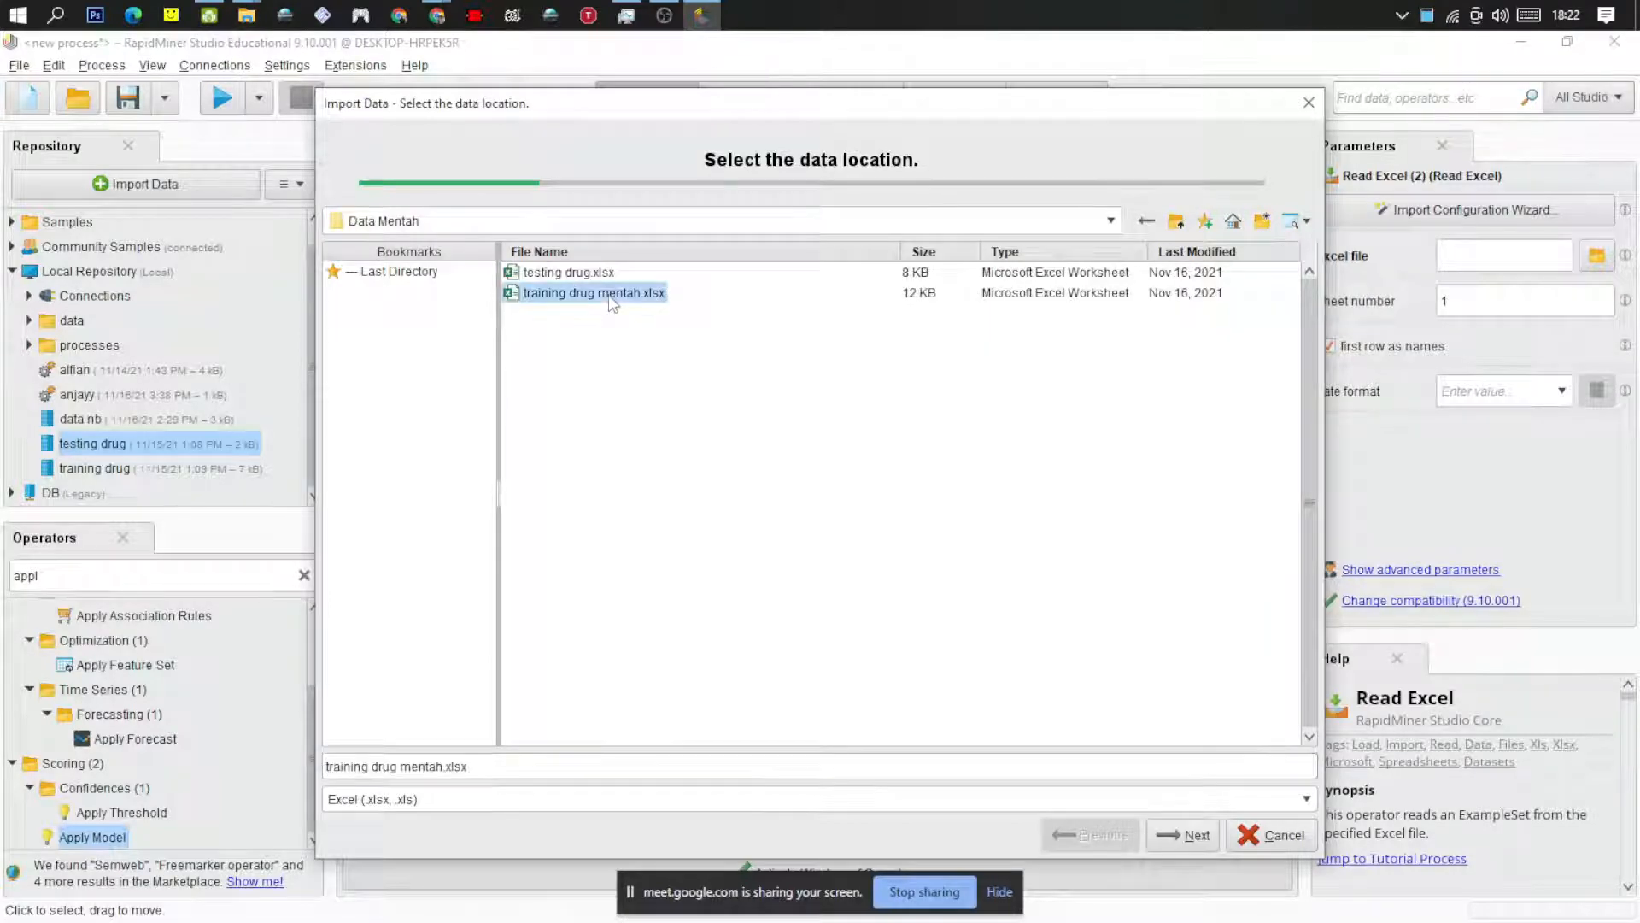
pyautogui.click(1194, 842)
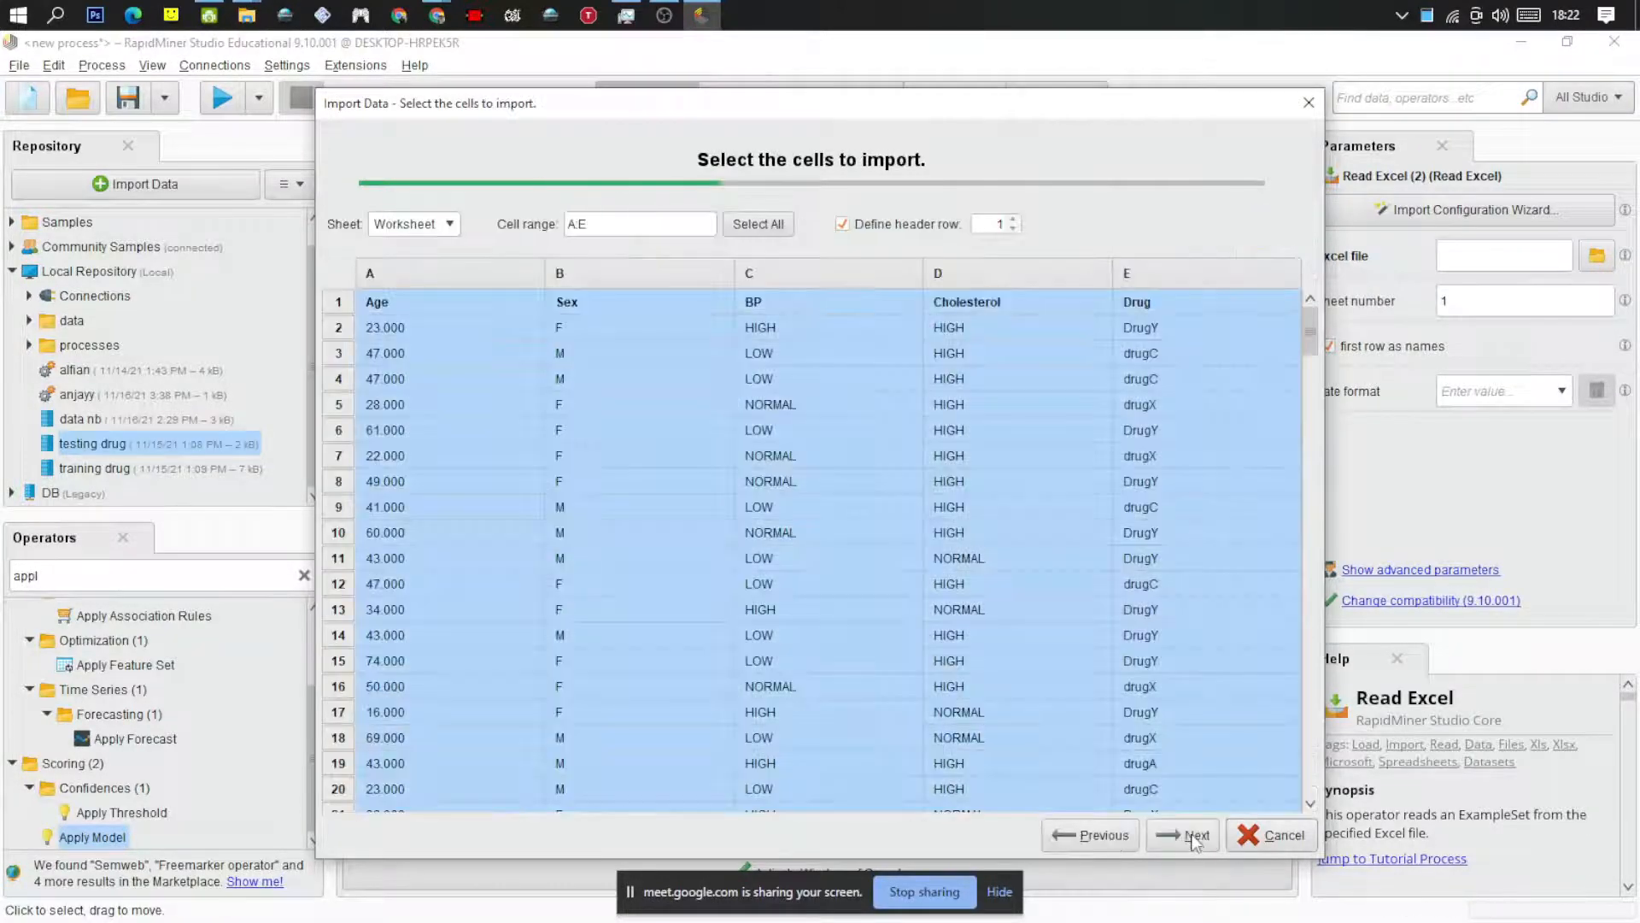
pyautogui.click(1082, 834)
# Choose testing drug.xlsx as the data source and accept its preselected cells for import
pyautogui.click(585, 274)
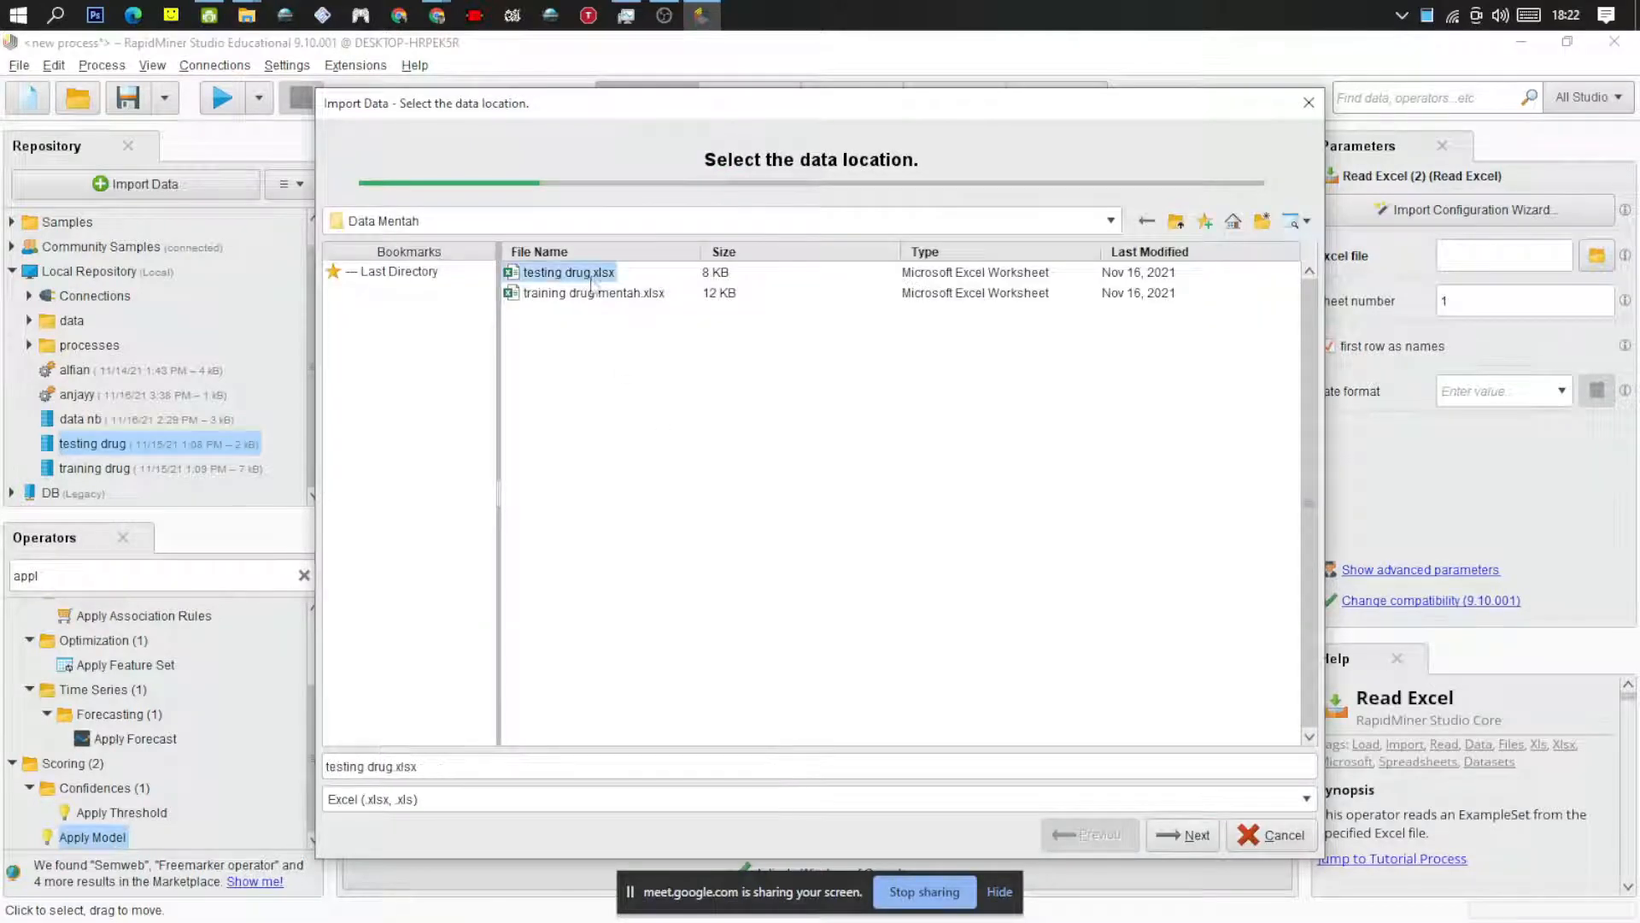
pyautogui.click(1202, 836)
pyautogui.click(1194, 835)
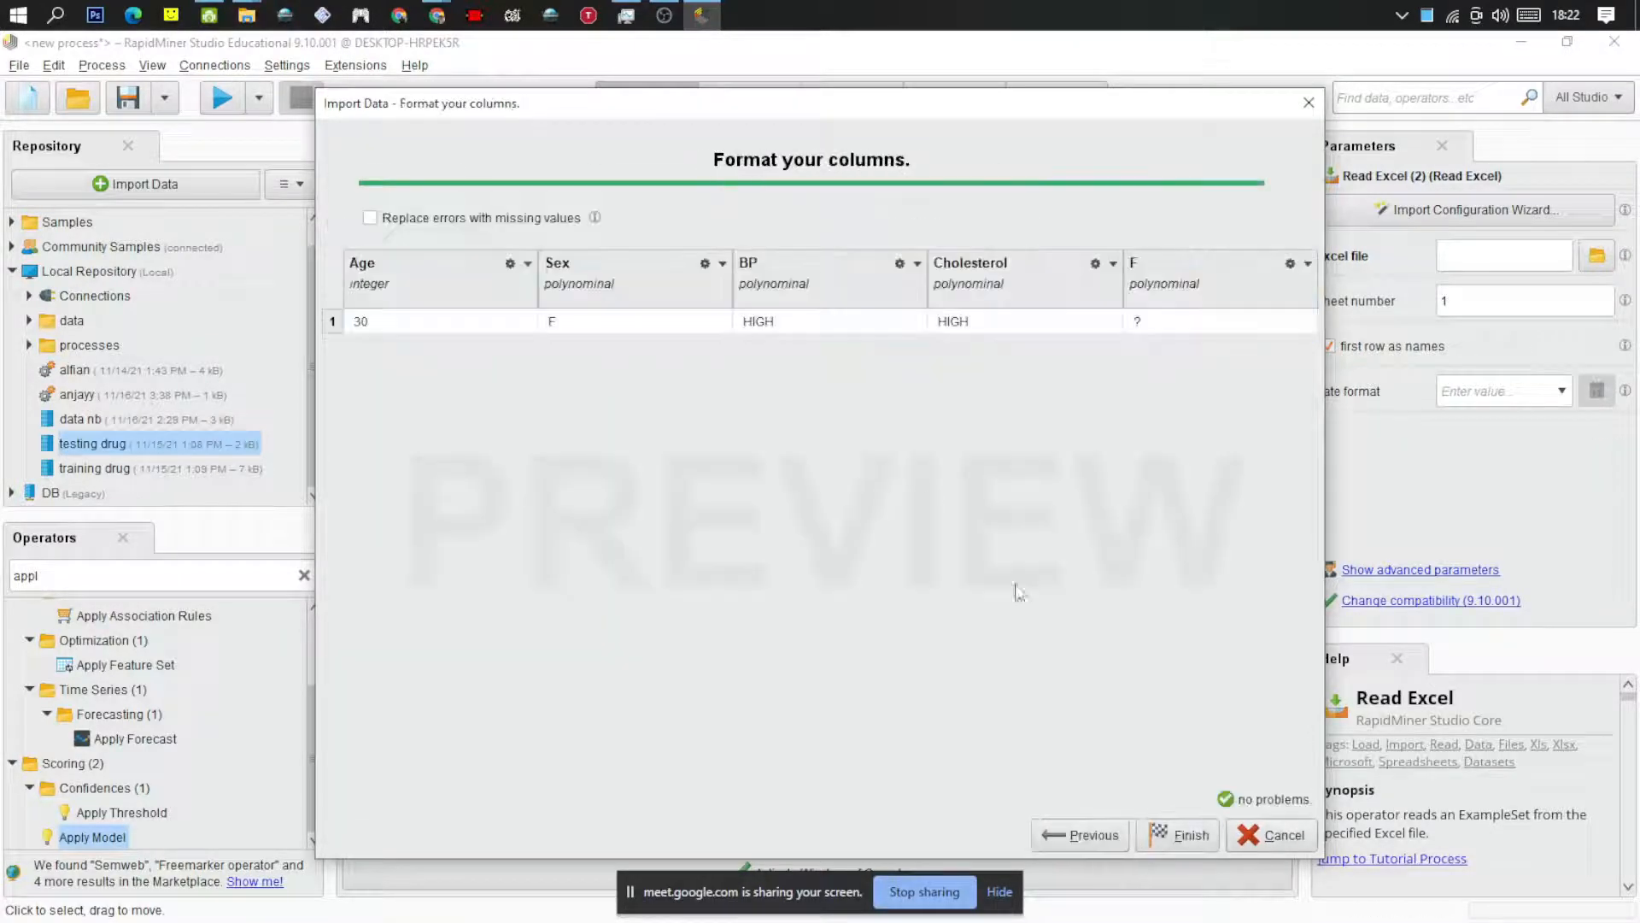
# Change the type of the testing data's Sex and Cholesterol columns to binominal
pyautogui.click(723, 263)
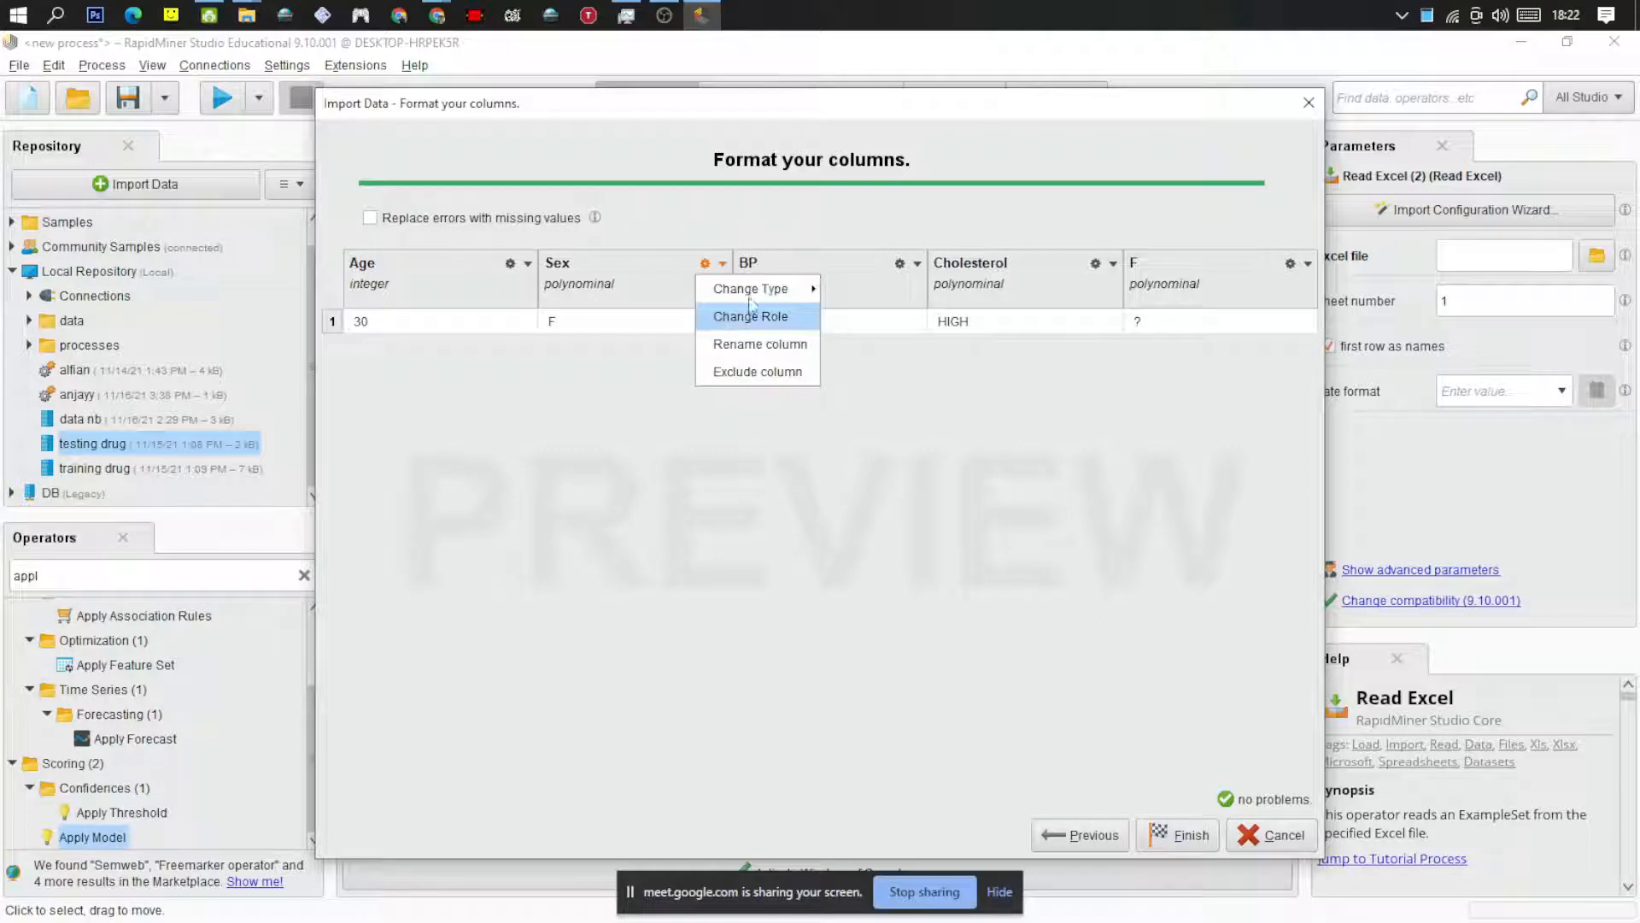
pyautogui.moveTo(779, 295)
pyautogui.click(855, 317)
pyautogui.click(1112, 263)
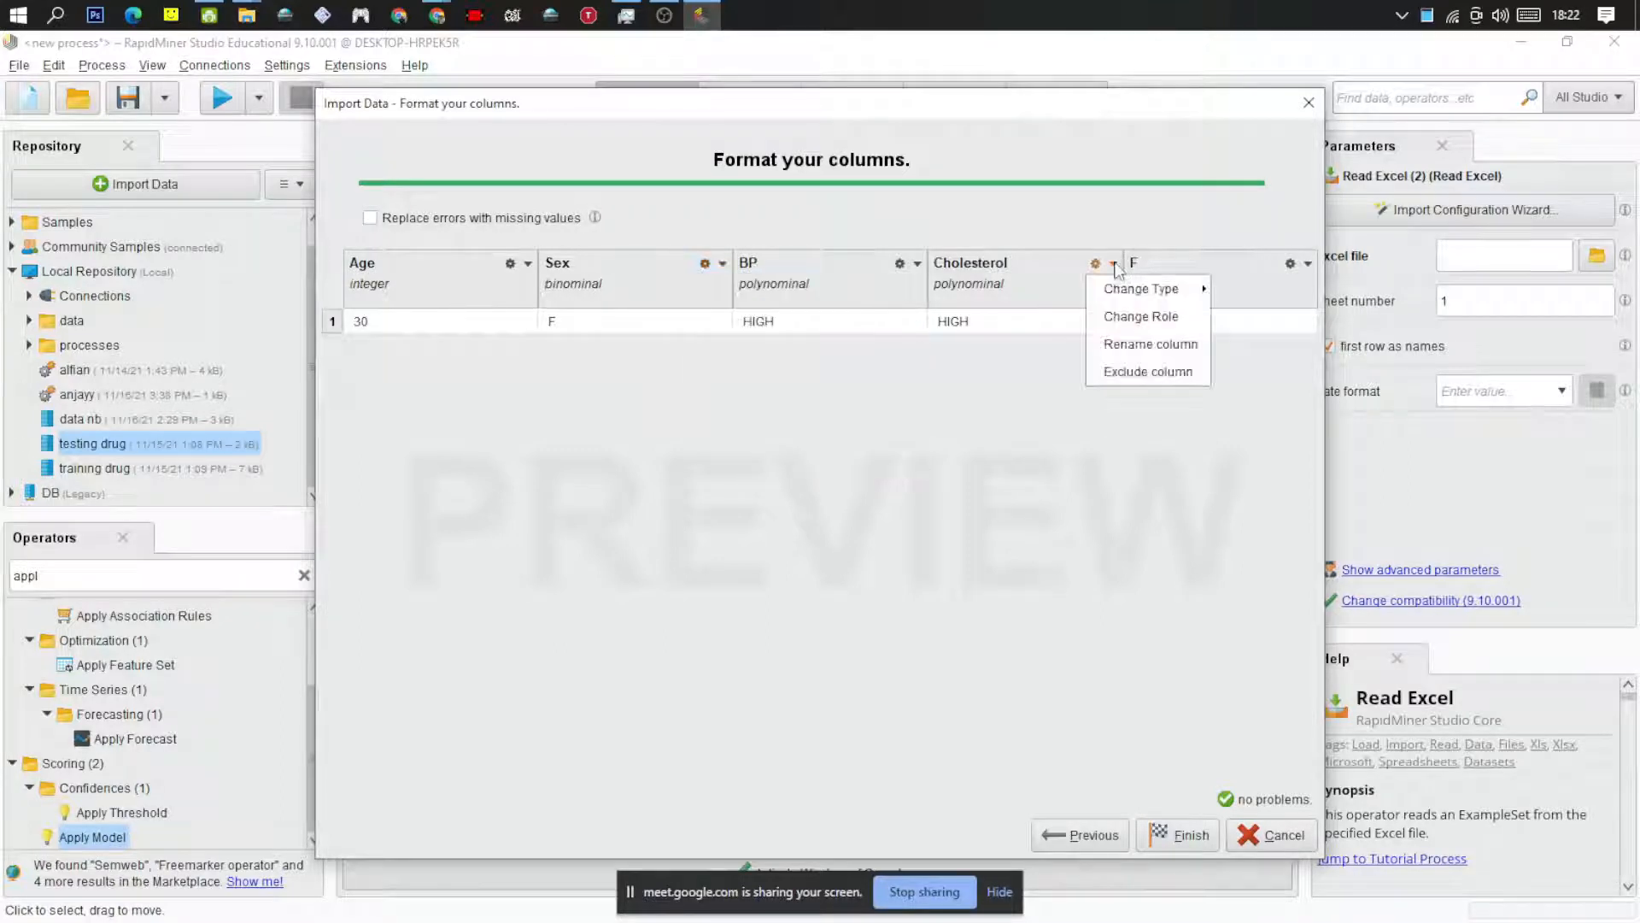
pyautogui.moveTo(1215, 290)
pyautogui.click(1273, 316)
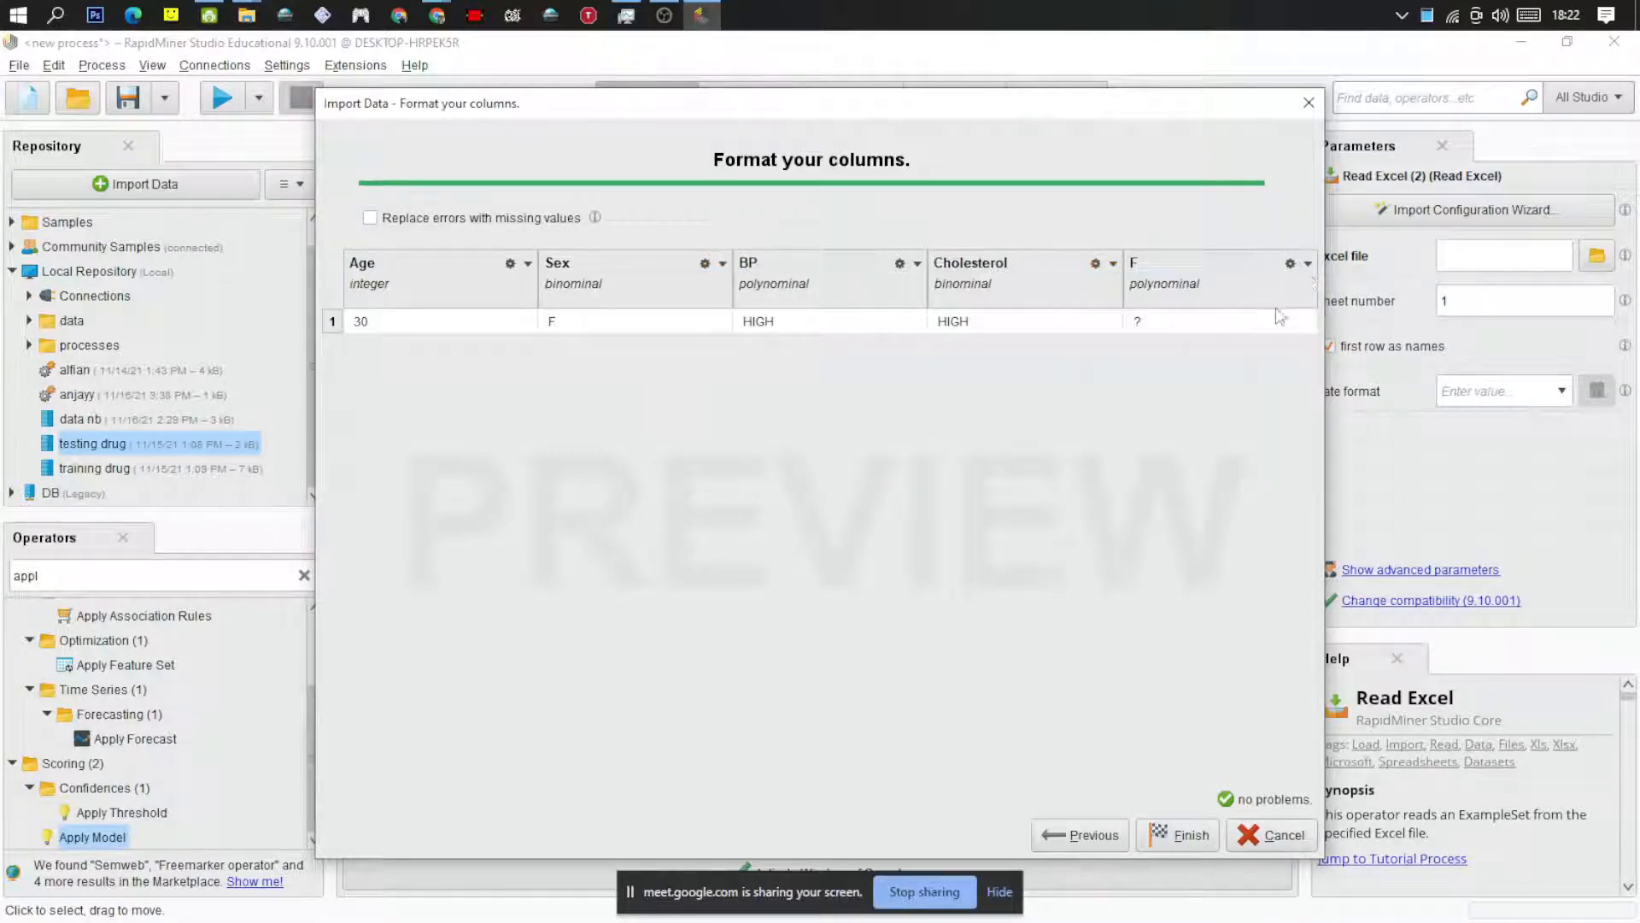
# Assign the label role to column F and finish the testing data import
pyautogui.click(1308, 263)
pyautogui.click(1320, 314)
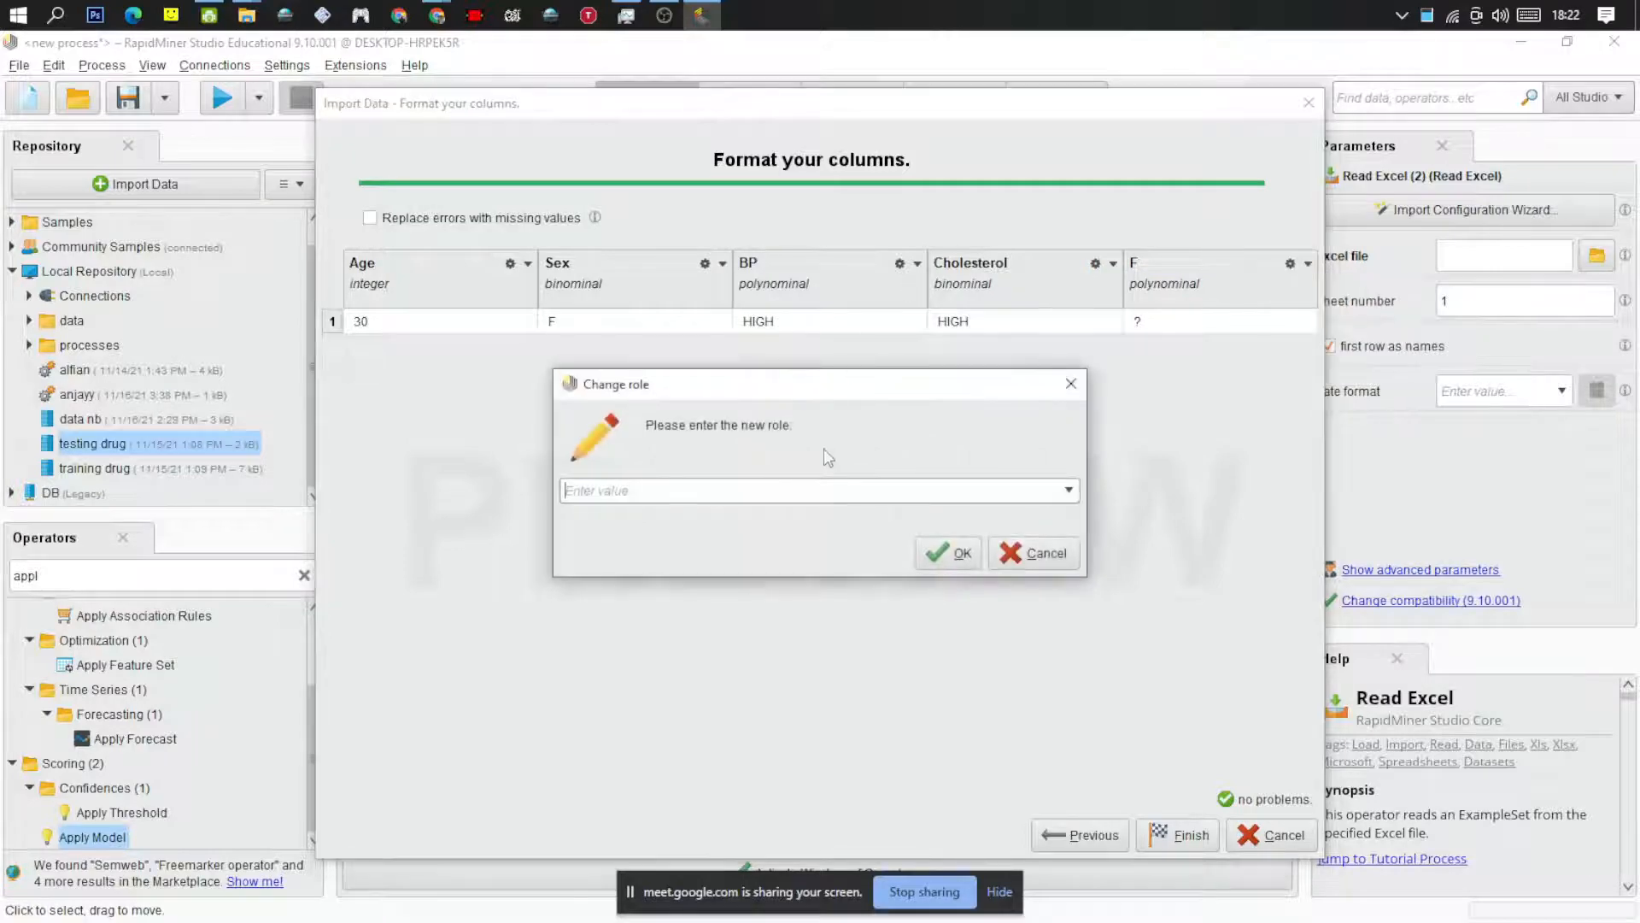
pyautogui.write('label')
pyautogui.press('Return')
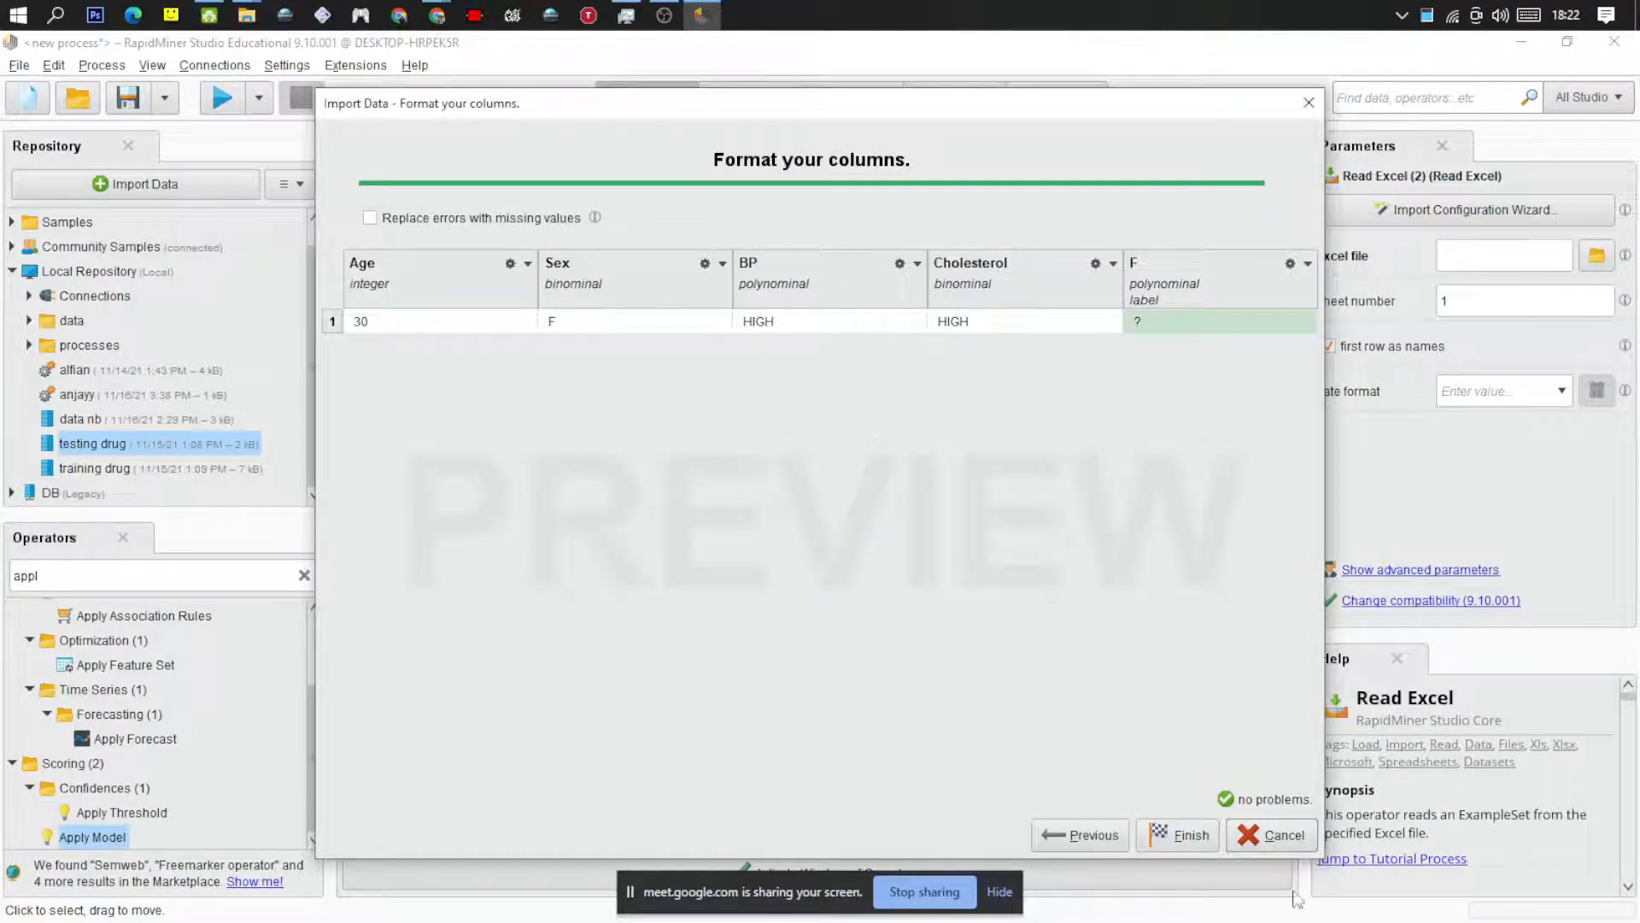
pyautogui.click(1193, 831)
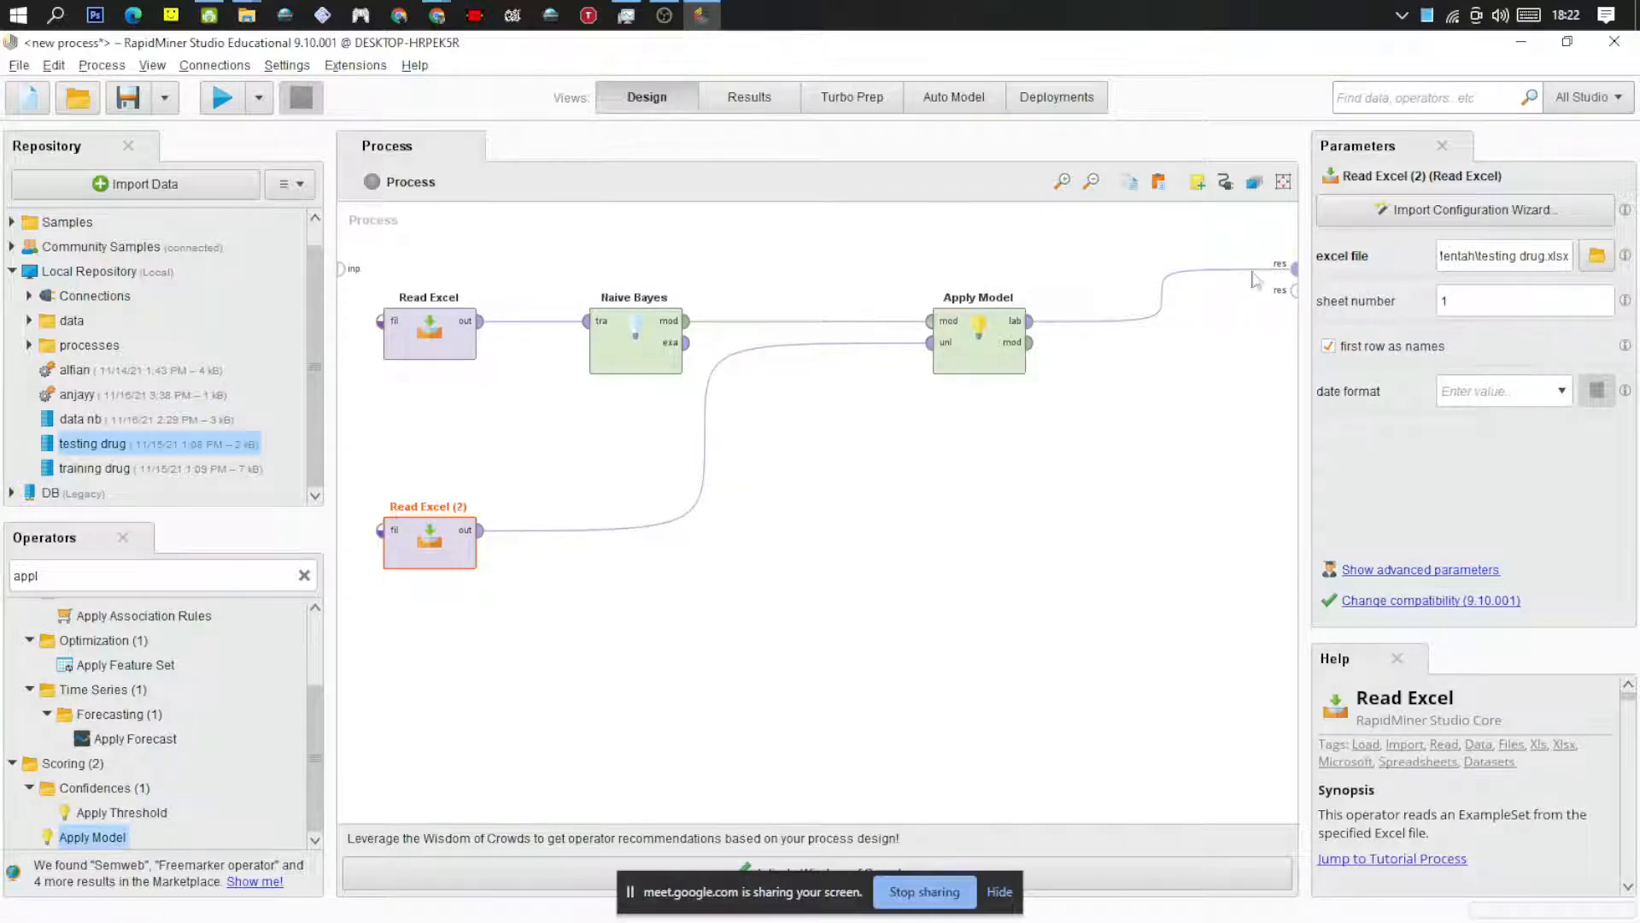
# Run the process and examine the predicted drug, widening the confidence columns and checking the remaining attributes
pyautogui.click(222, 96)
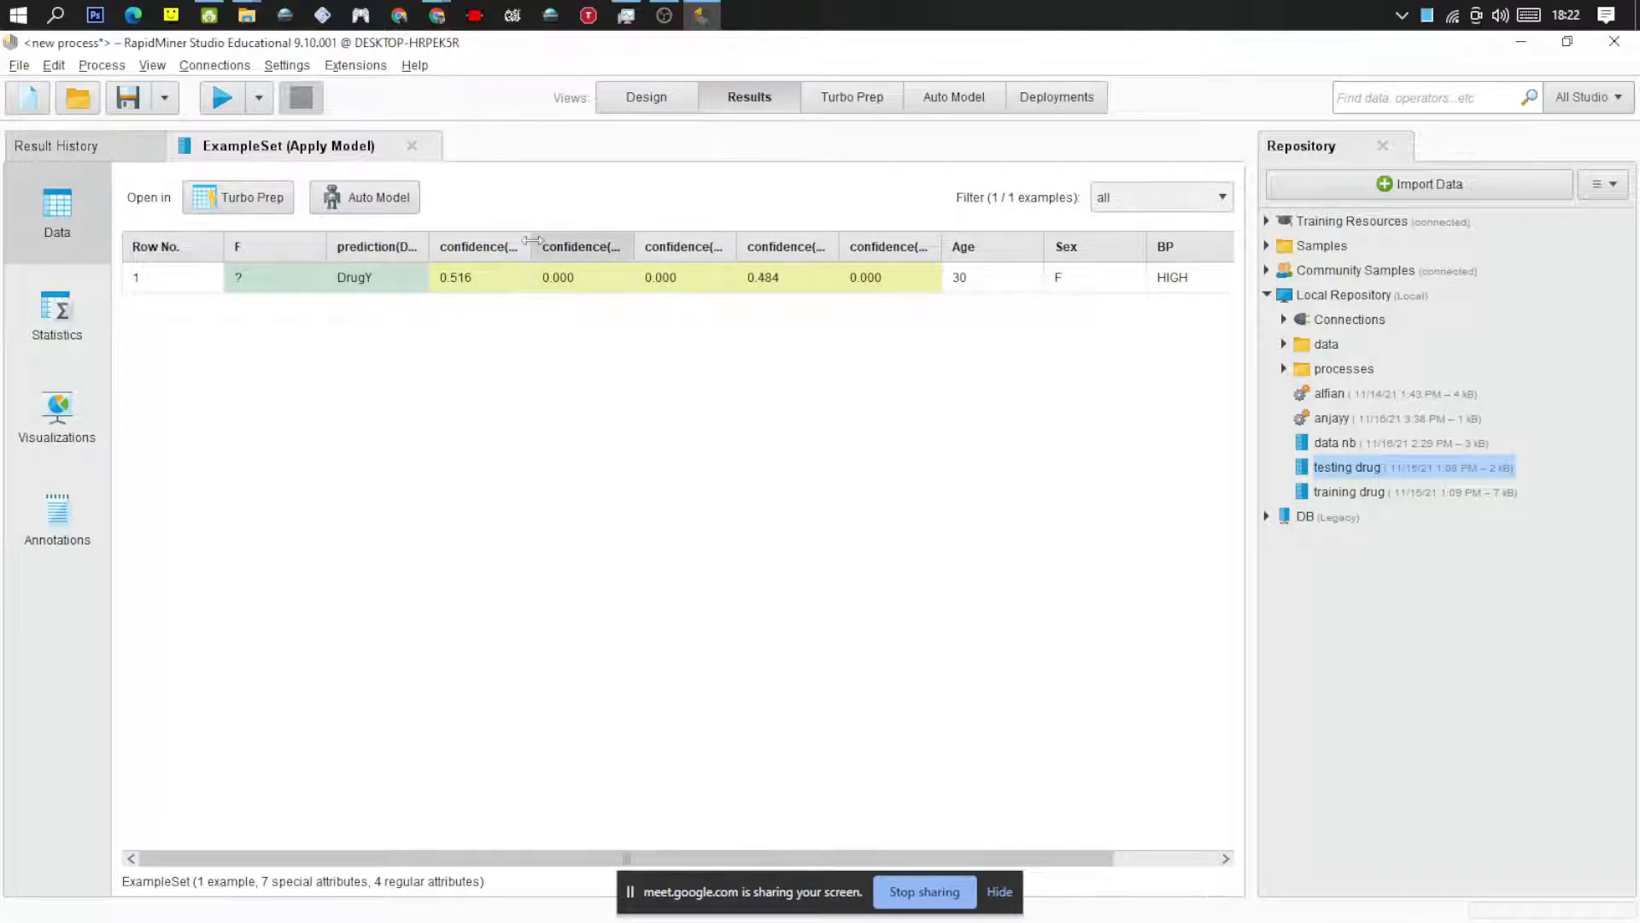
pyautogui.moveTo(531, 246); pyautogui.dragTo(665, 248)
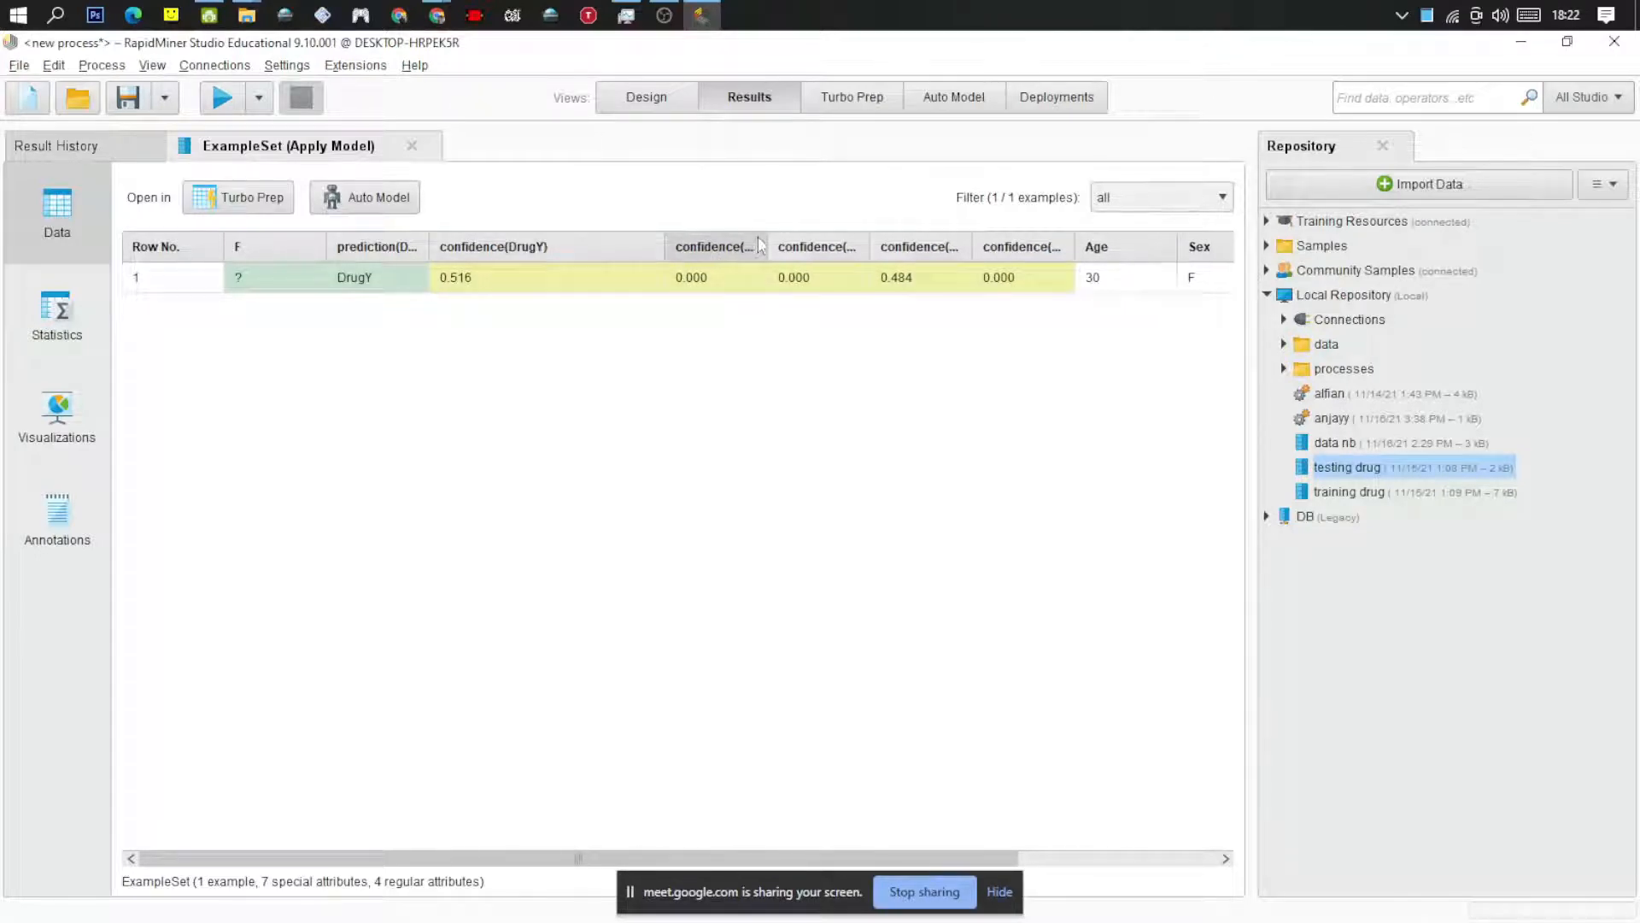
pyautogui.moveTo(765, 246); pyautogui.dragTo(856, 248)
pyautogui.moveTo(959, 248); pyautogui.dragTo(1037, 250)
pyautogui.moveTo(1142, 248); pyautogui.dragTo(1201, 248)
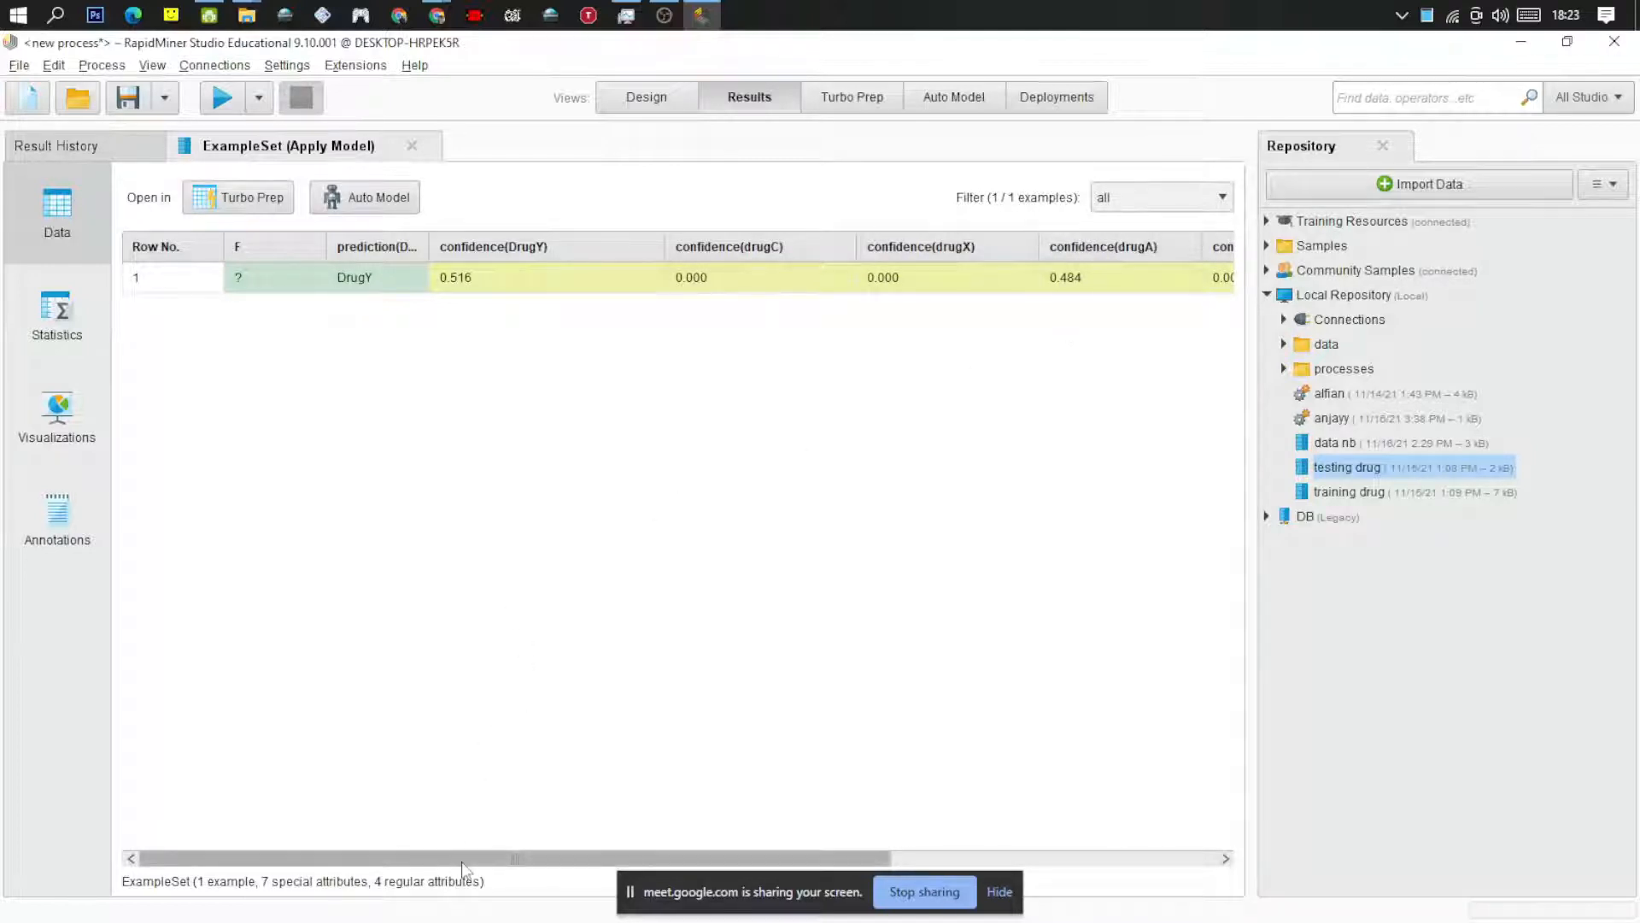
pyautogui.moveTo(569, 857); pyautogui.dragTo(895, 857)
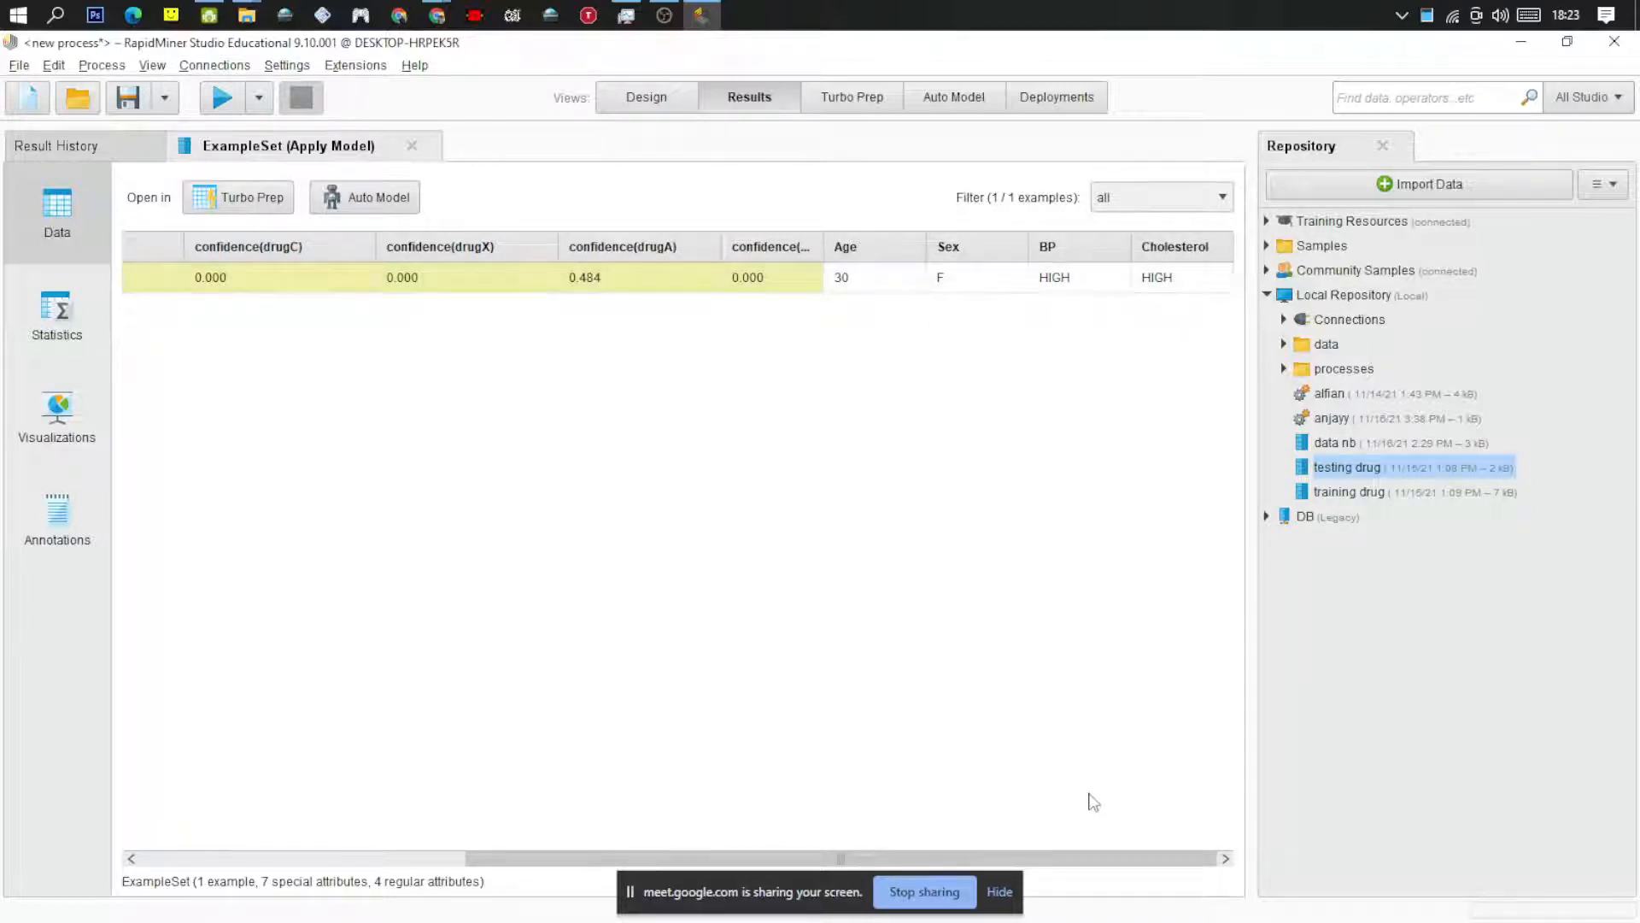
pyautogui.moveTo(977, 848); pyautogui.dragTo(681, 842)
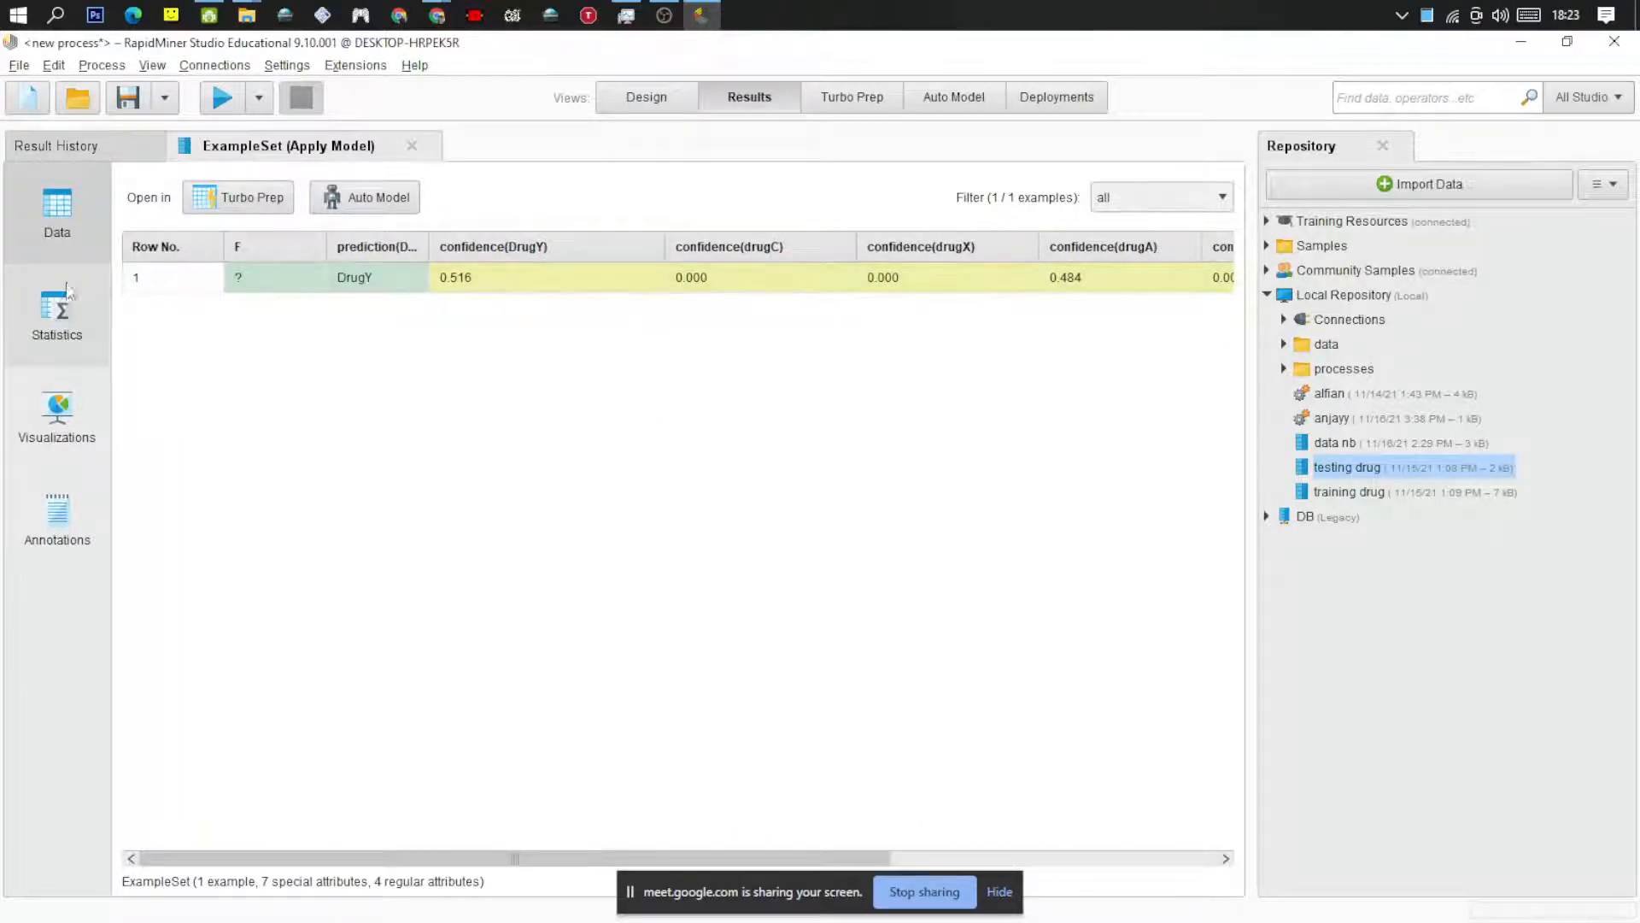
pyautogui.click(85, 147)
pyautogui.click(318, 152)
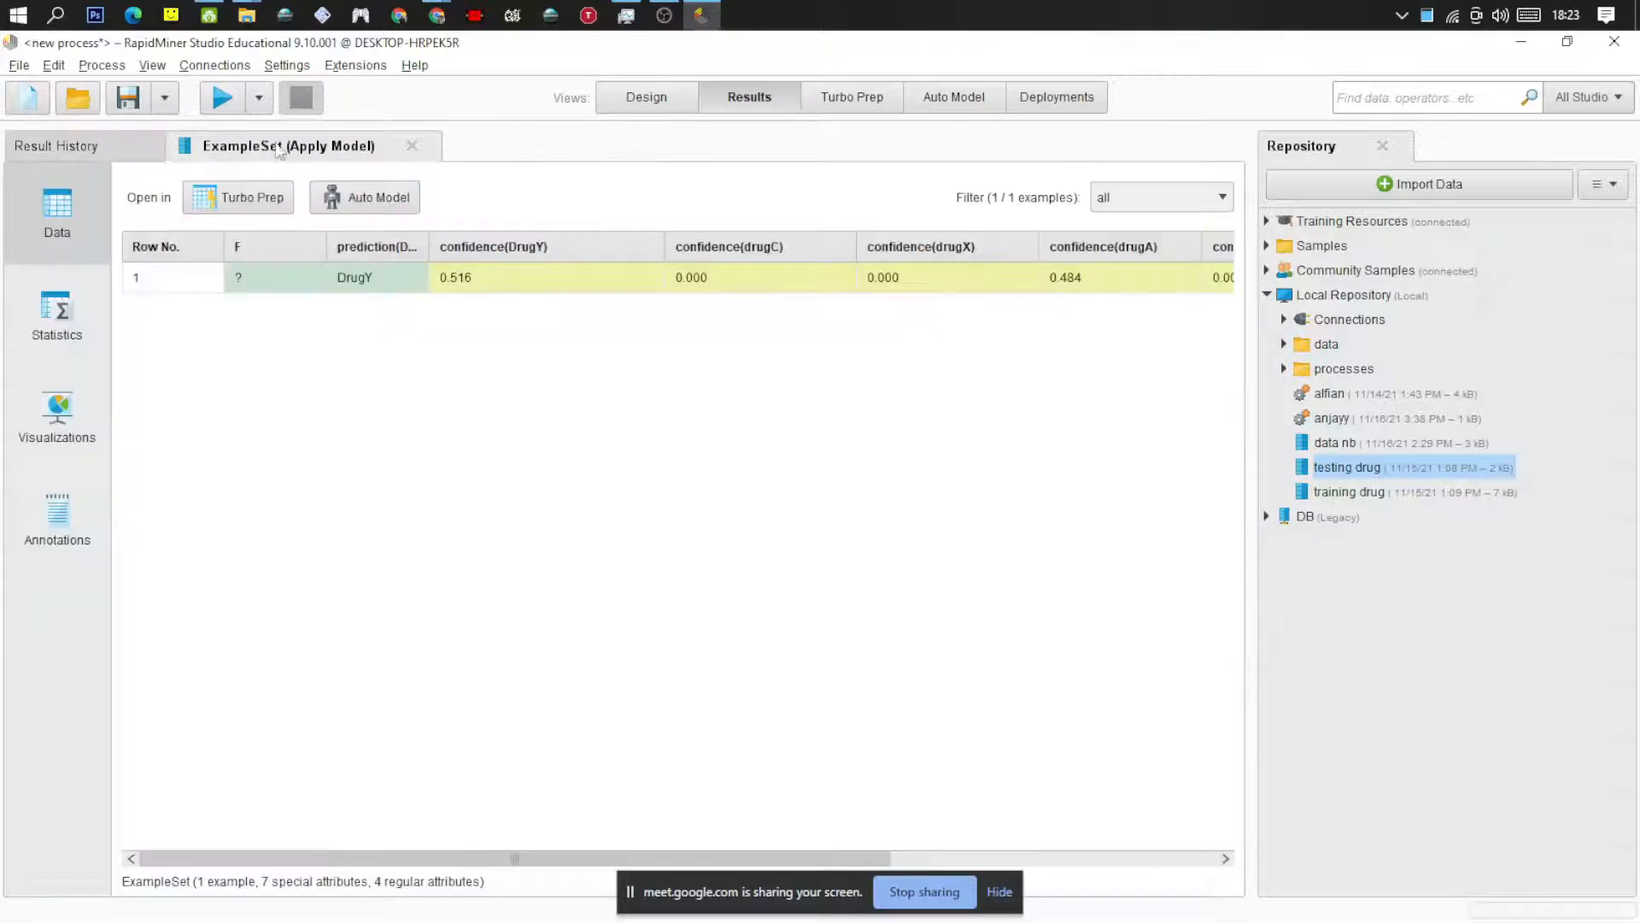
# Return to the process design and remove the connection between Apply Model and the result port
pyautogui.click(613, 104)
pyautogui.click(1163, 305)
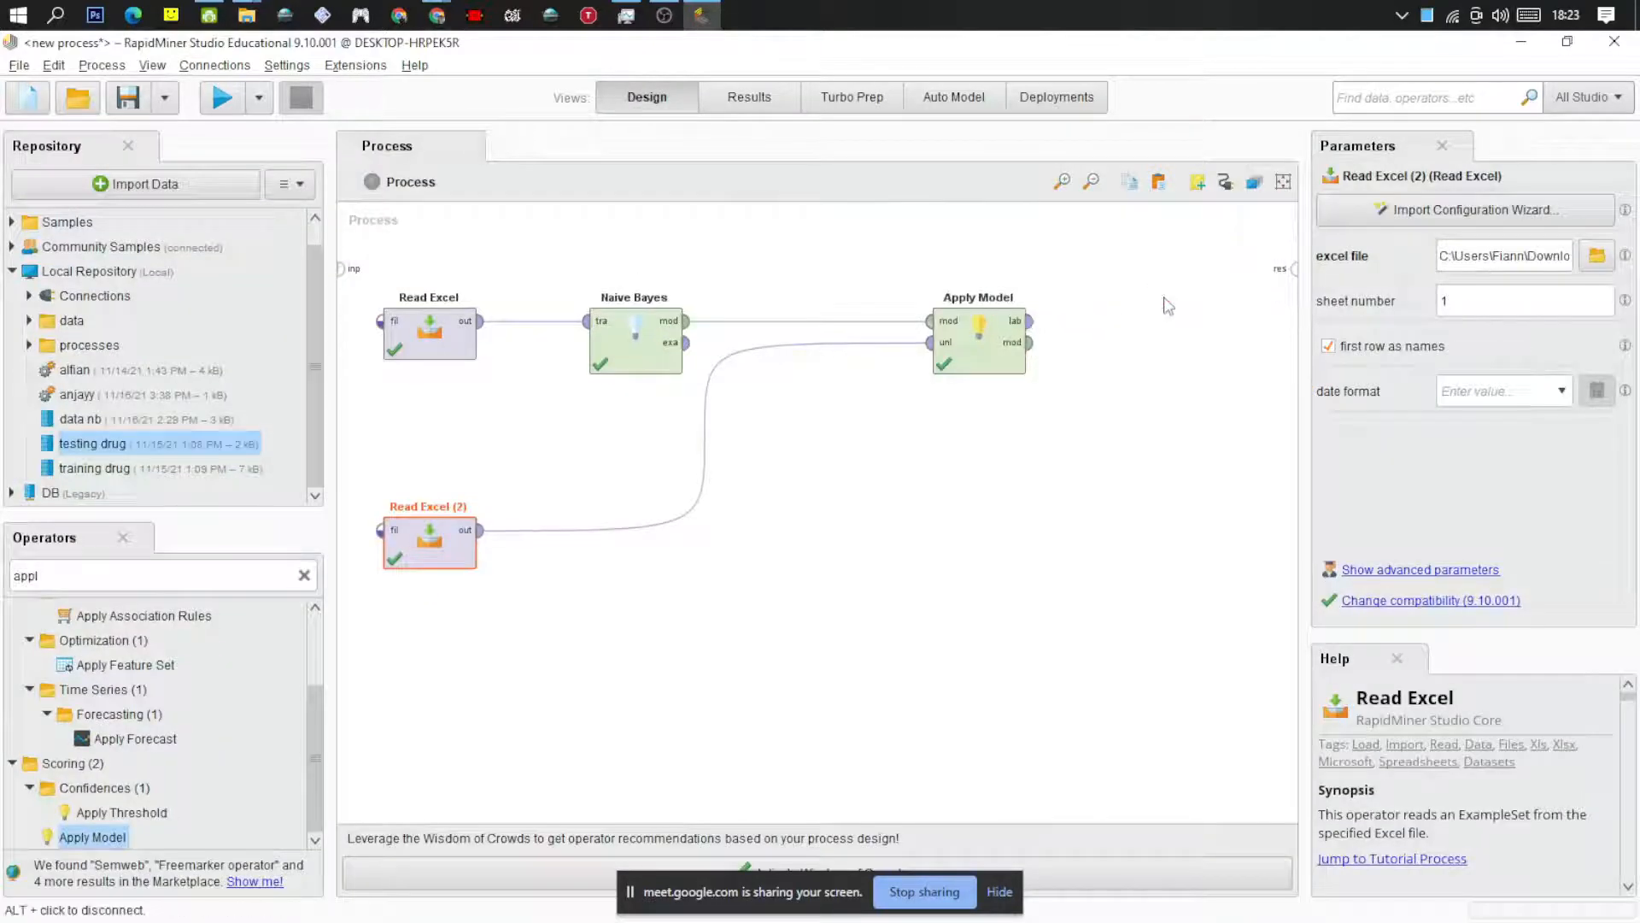
# Search the operators for "perfo" and place Performance (Ranking) after Apply Model
pyautogui.click(161, 579)
pyautogui.write('perfo')
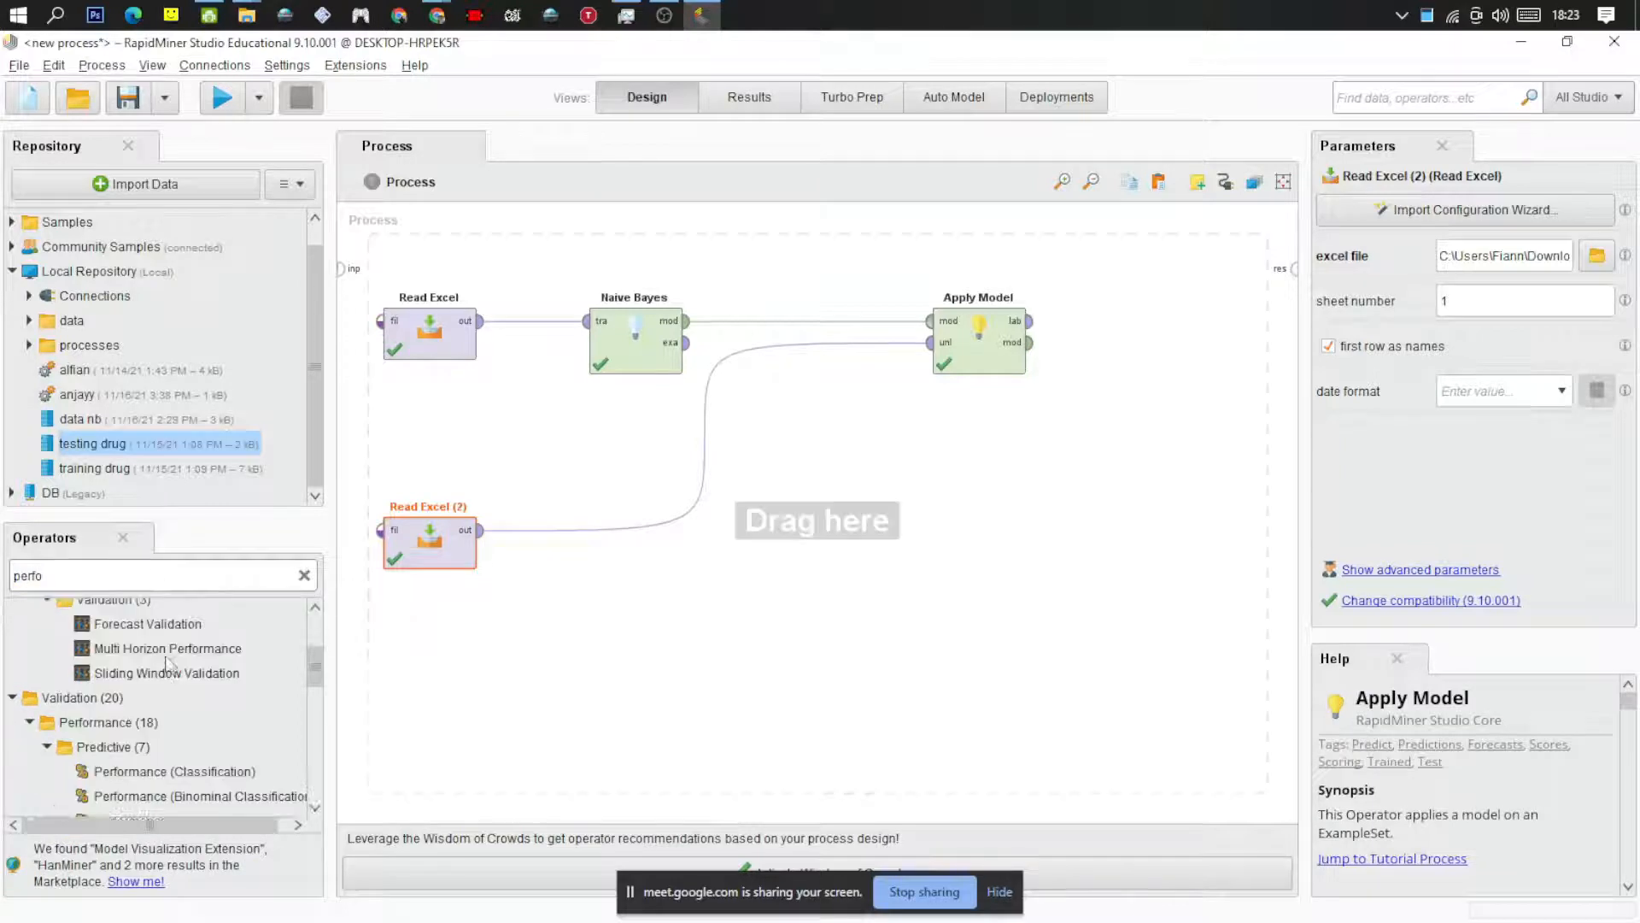
pyautogui.scroll(-4, 169, 662)
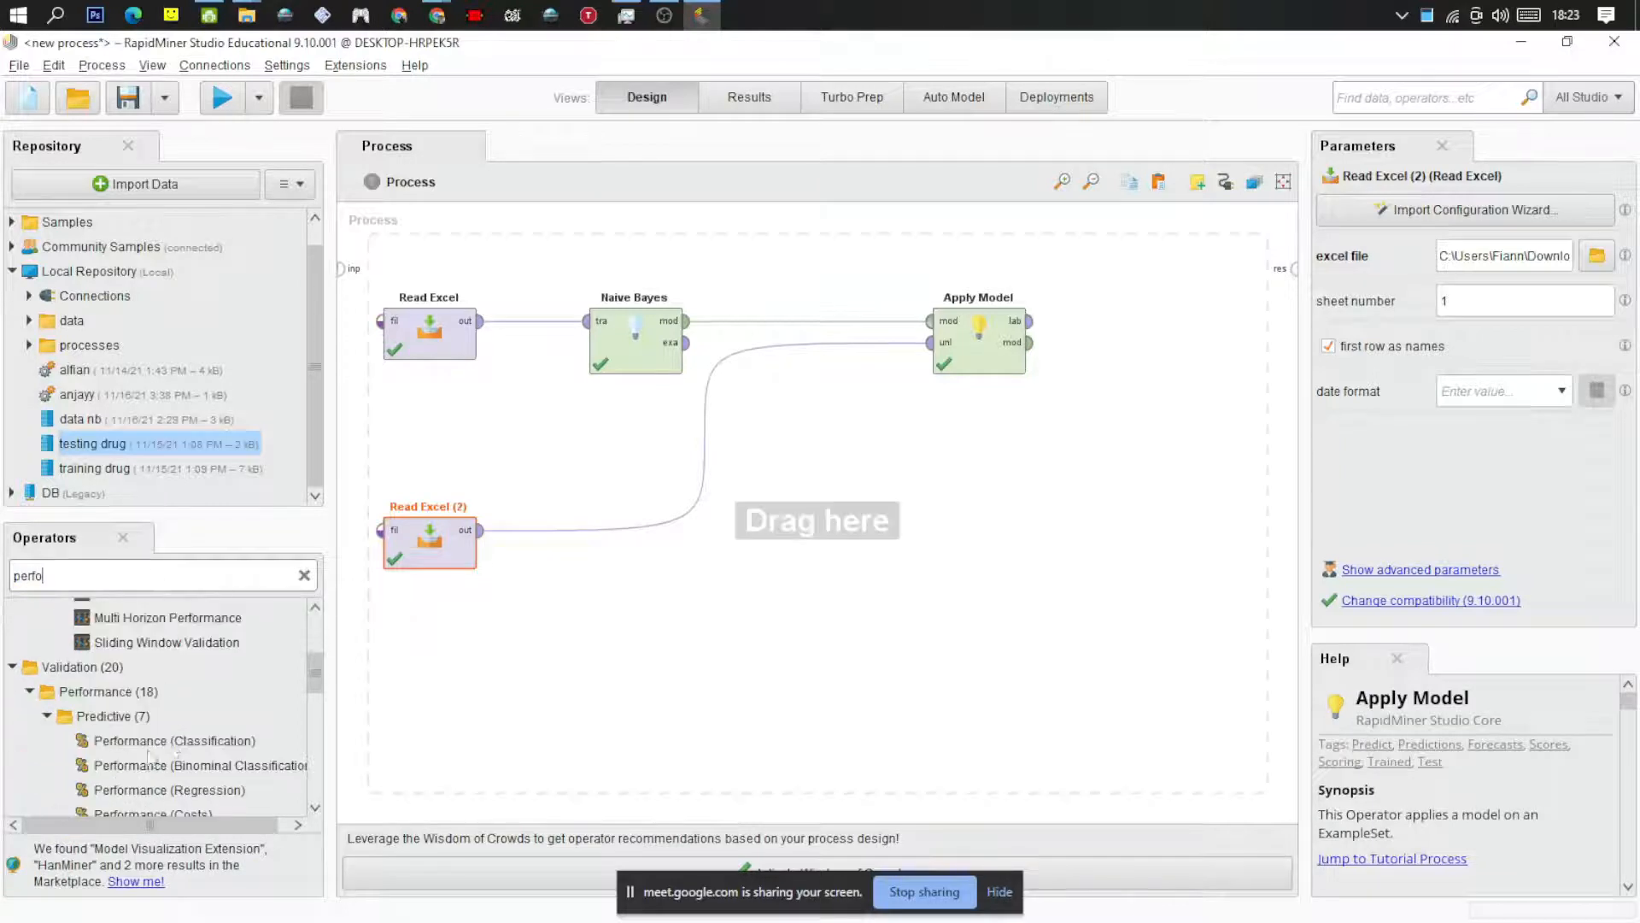
pyautogui.scroll(-2, 172, 735)
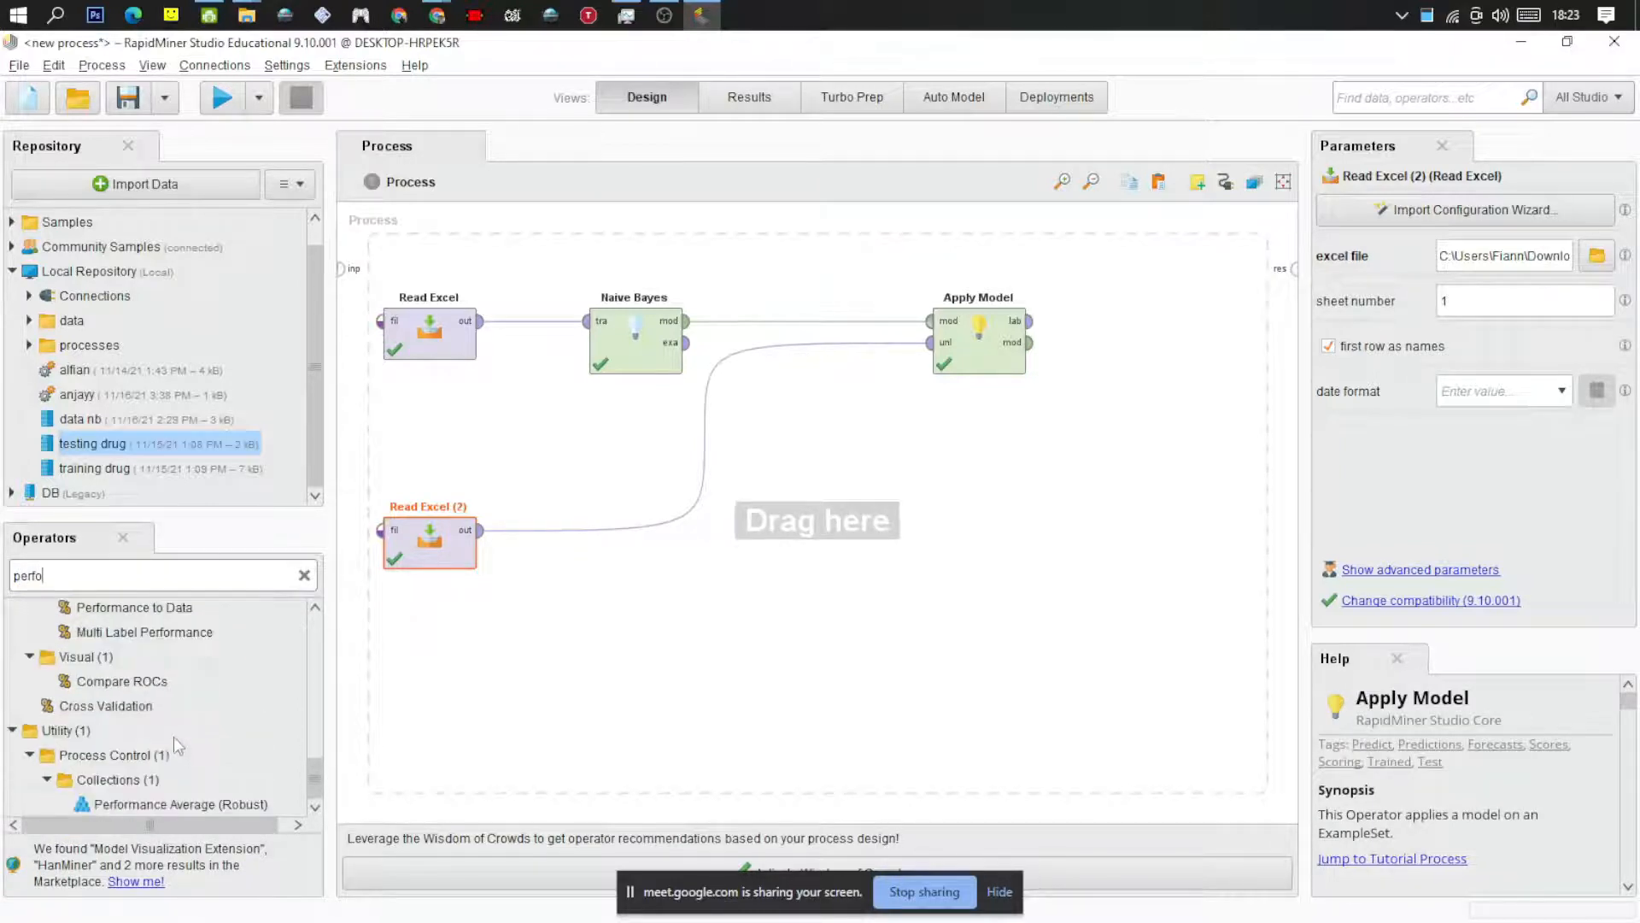
pyautogui.scroll(5, 145, 666)
pyautogui.scroll(3, 137, 650)
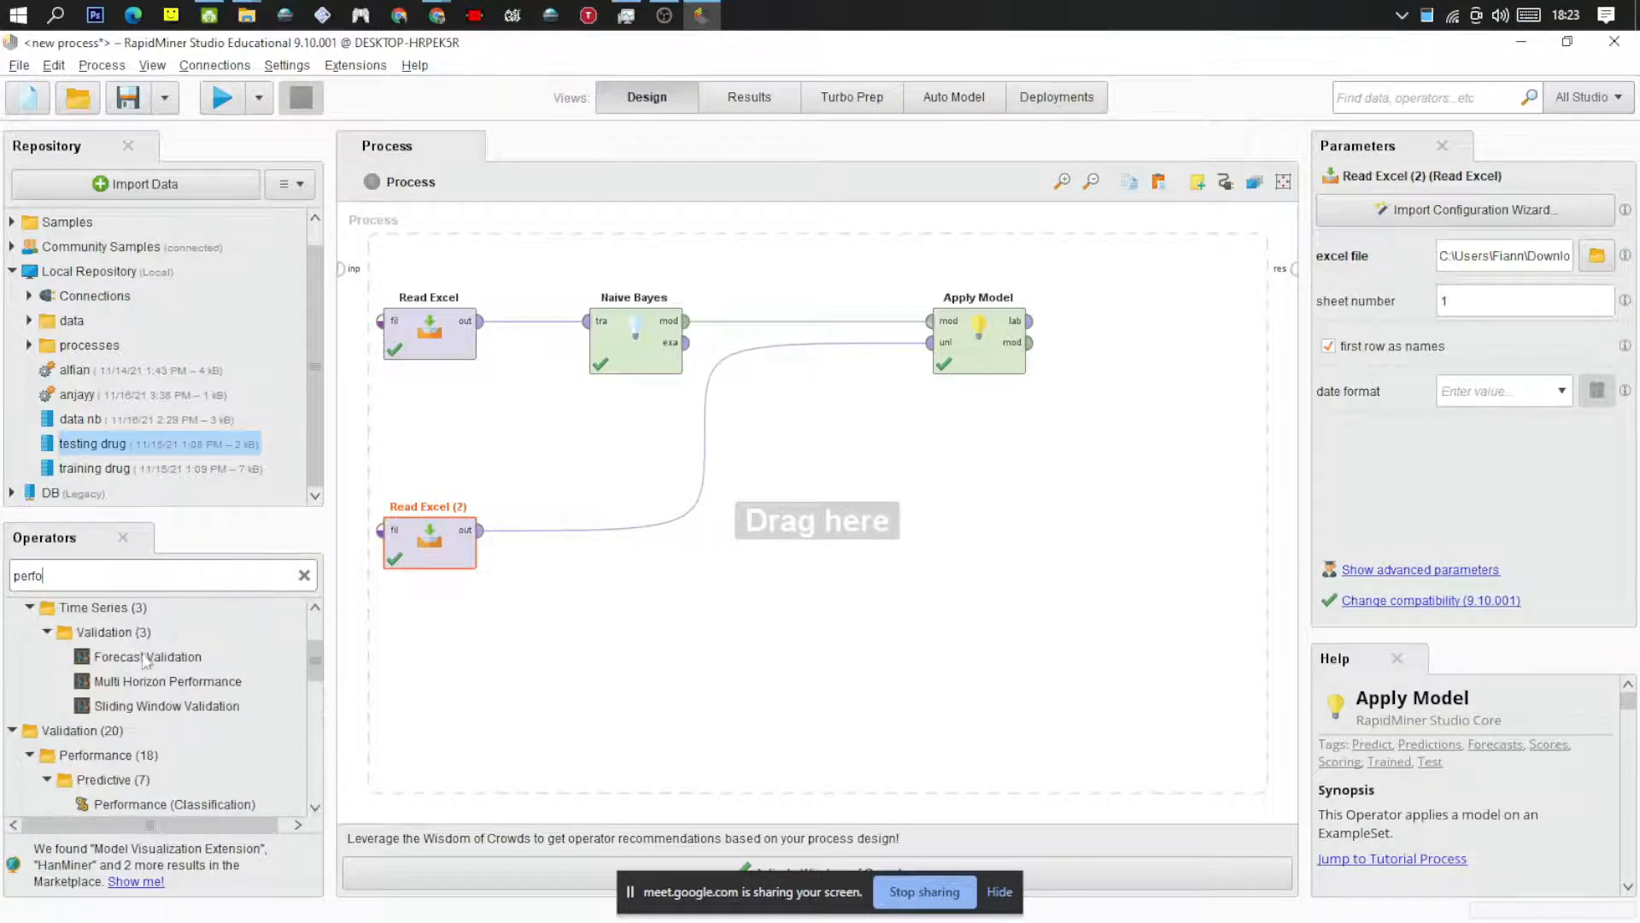
pyautogui.scroll(-1, 169, 700)
pyautogui.scroll(-3, 165, 751)
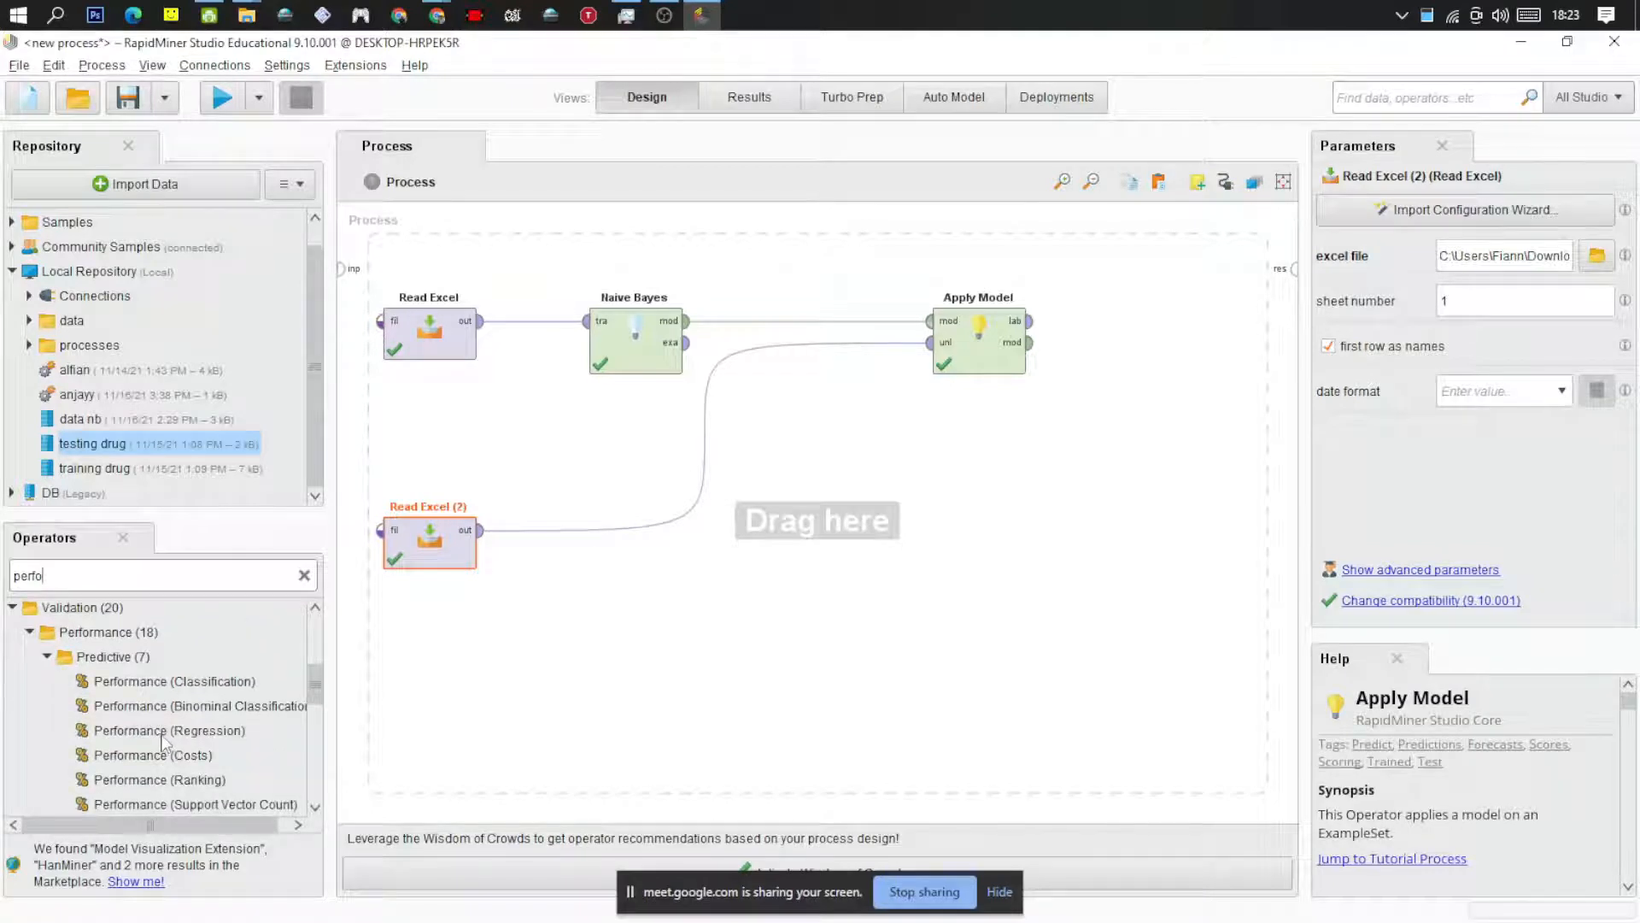
pyautogui.scroll(-1, 213, 761)
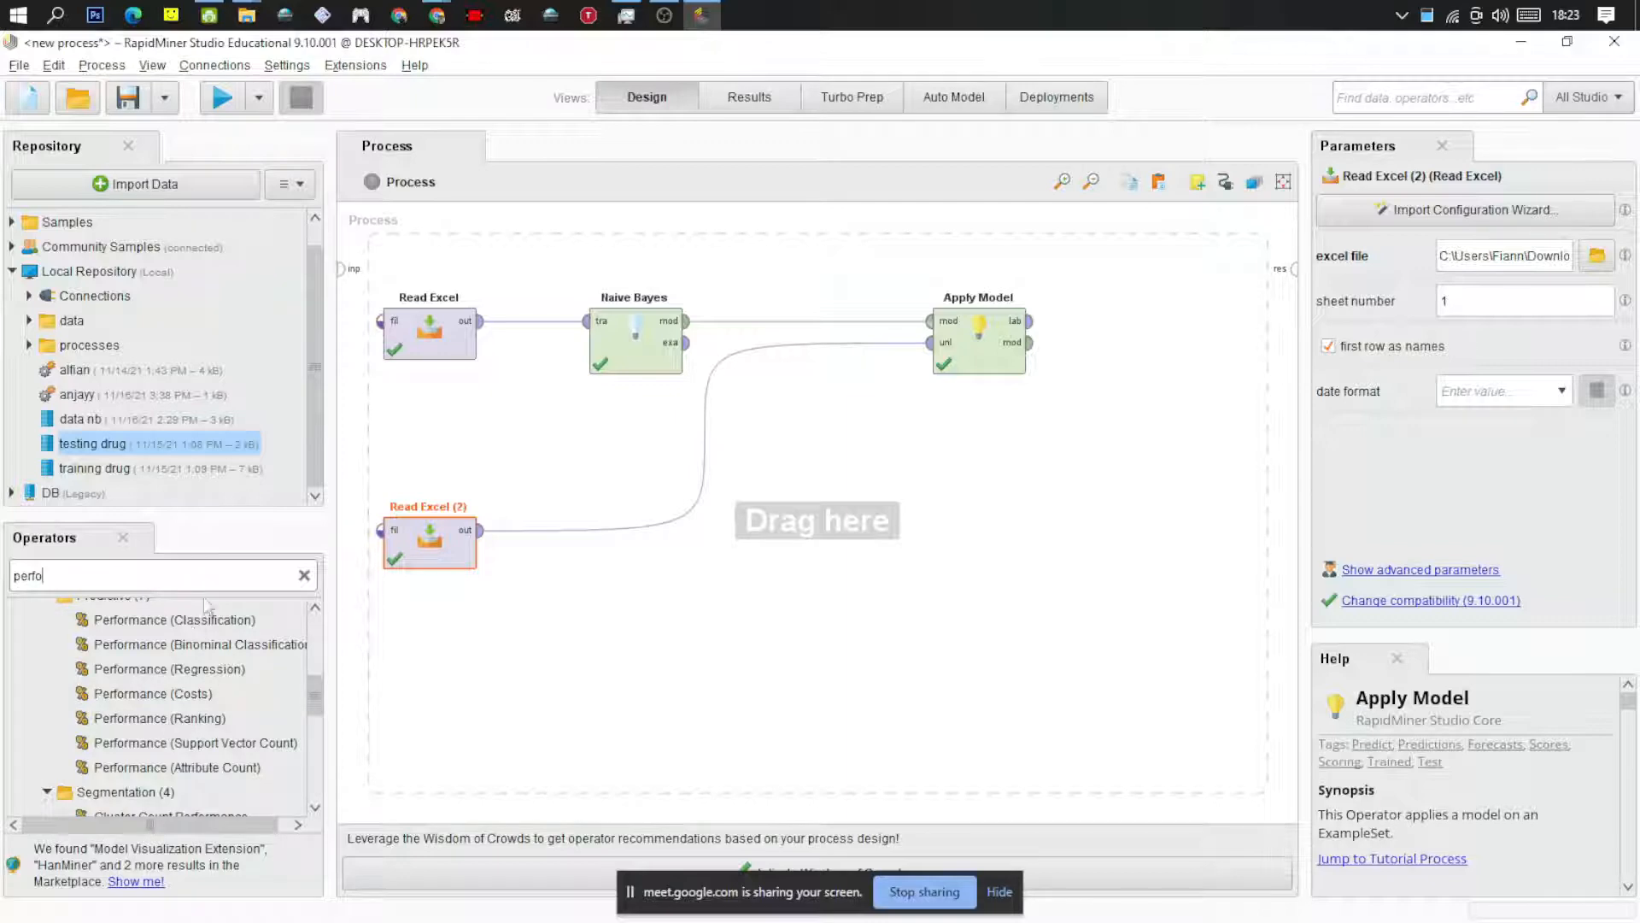
pyautogui.moveTo(175, 722); pyautogui.dragTo(1111, 346)
# Connect Apply Model's lab output through Performance (Ranking) to the result port, and run the process
pyautogui.click(1030, 322)
pyautogui.click(1168, 322)
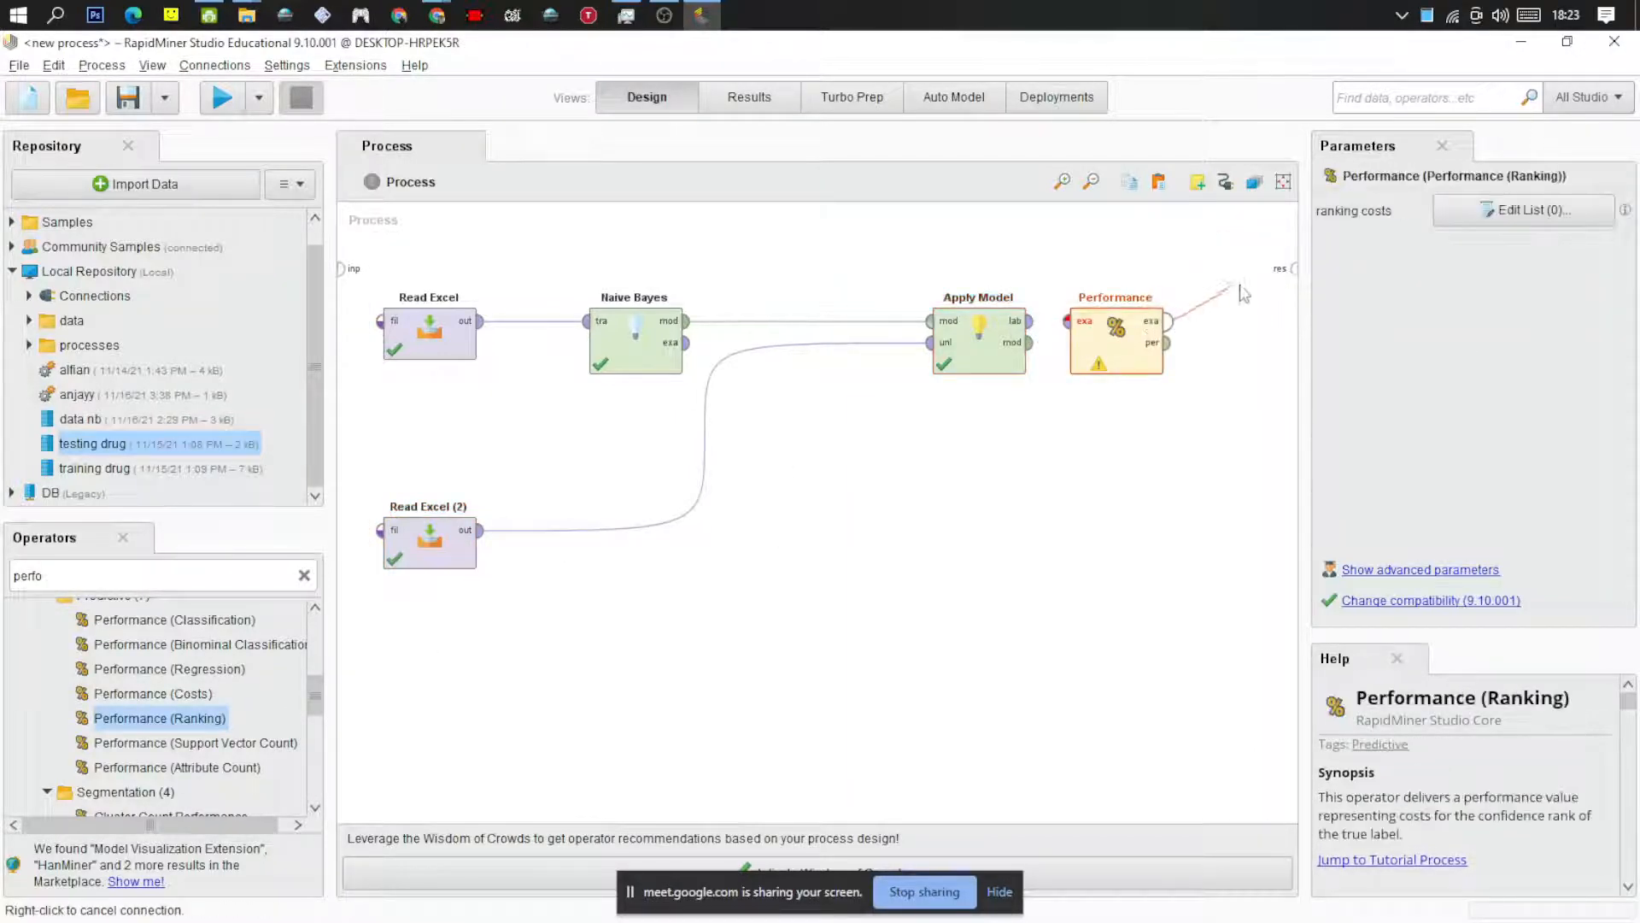
pyautogui.click(1294, 268)
pyautogui.click(1030, 323)
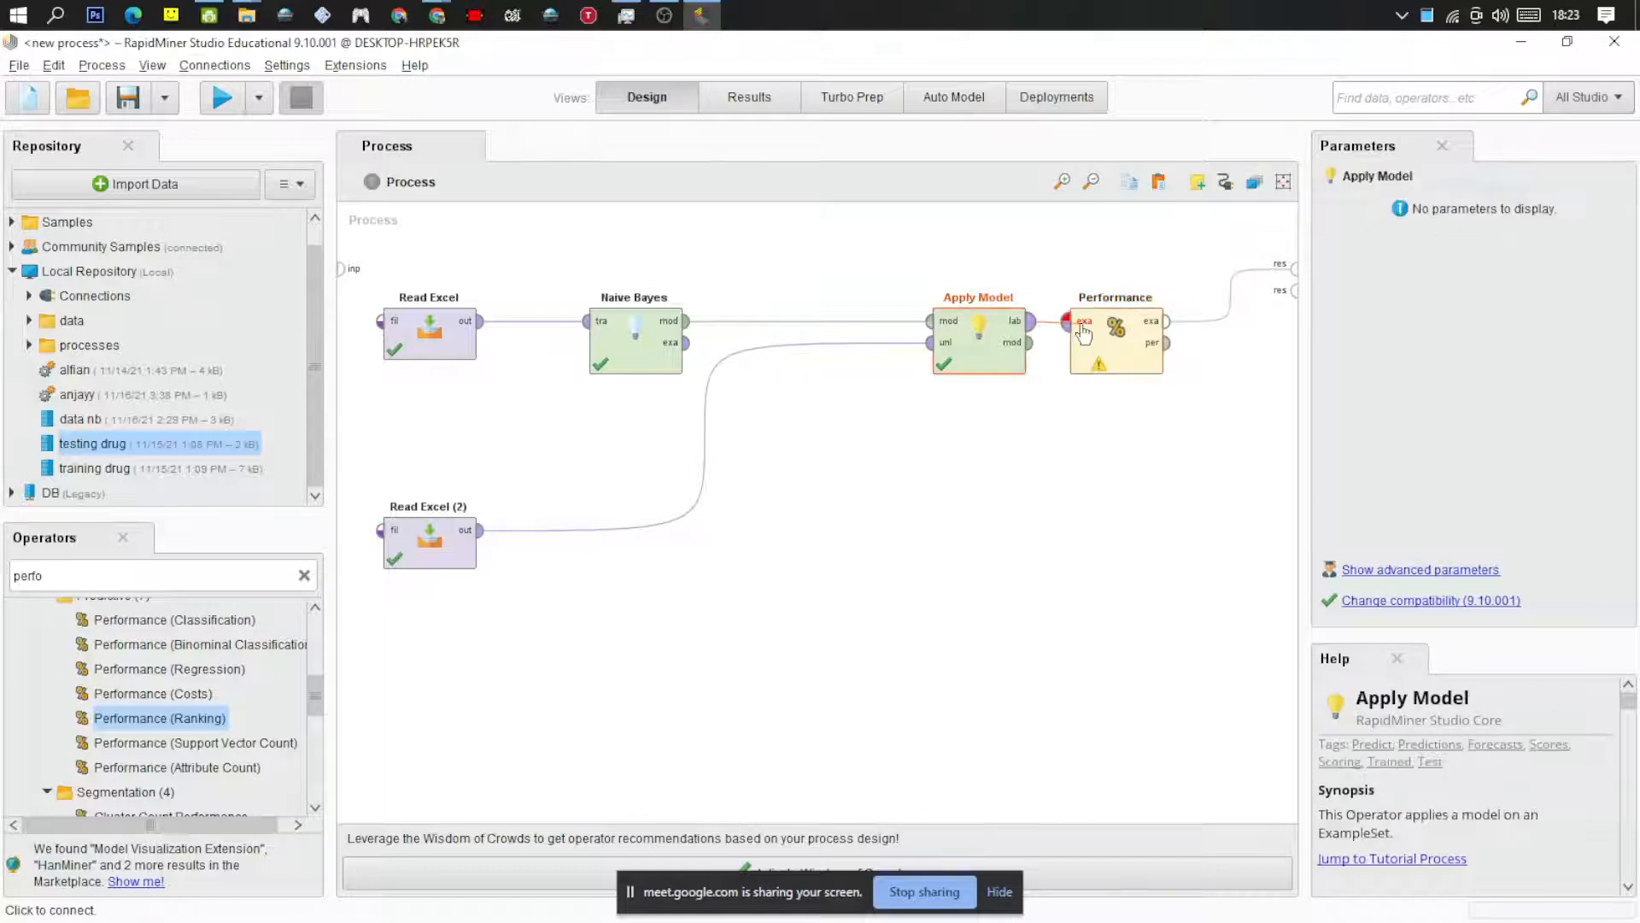
pyautogui.click(1068, 322)
pyautogui.click(1099, 346)
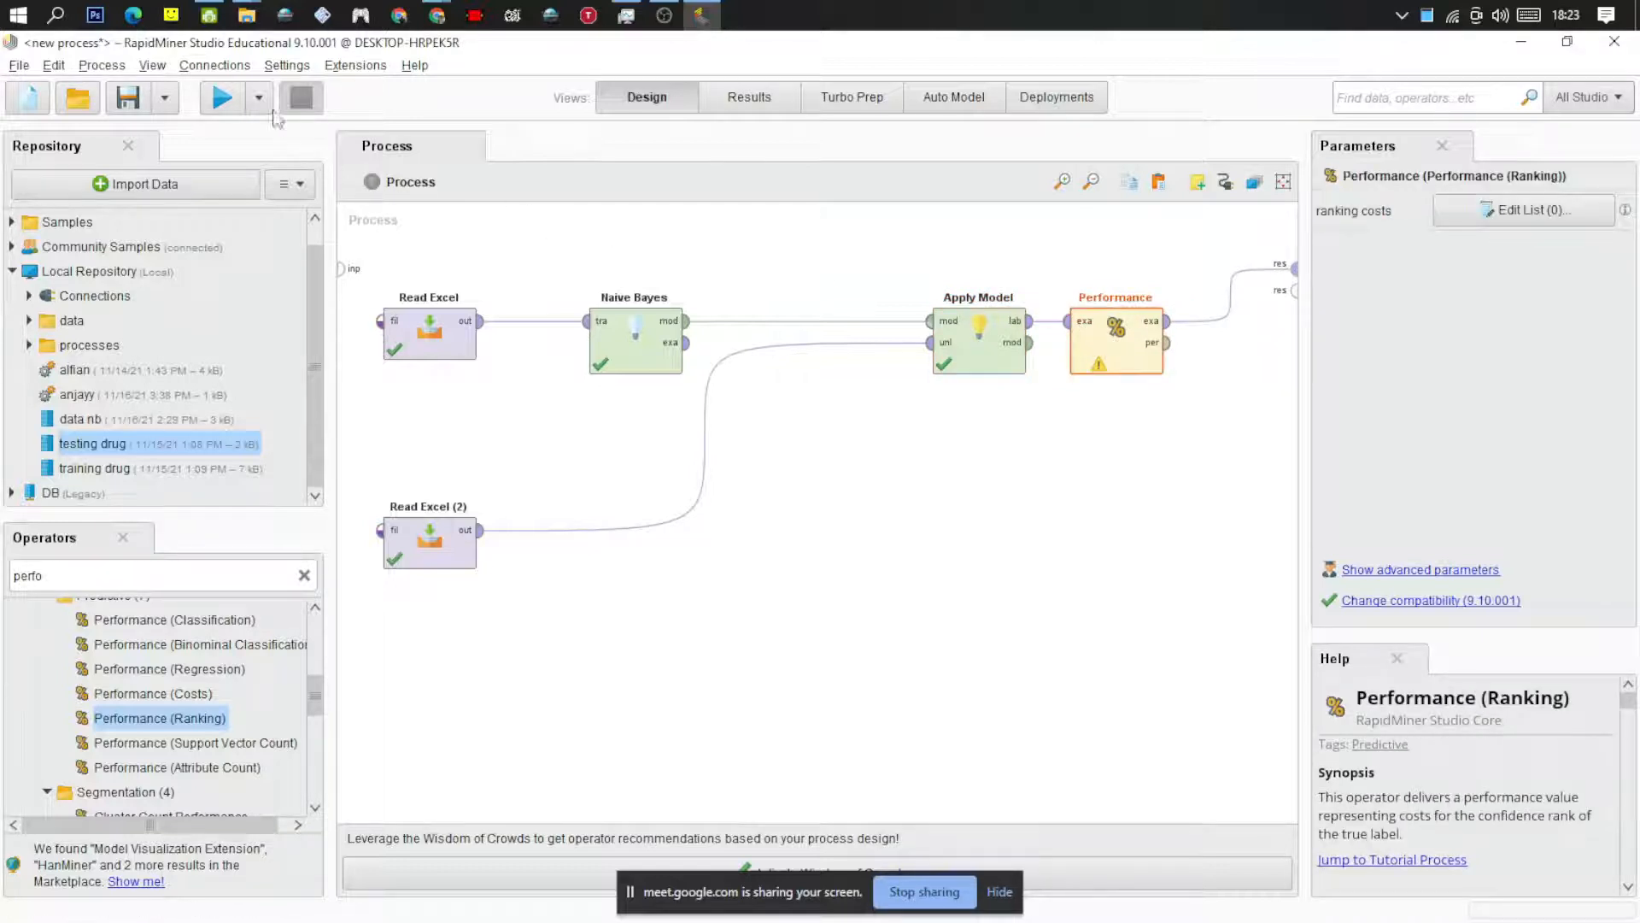
pyautogui.click(227, 106)
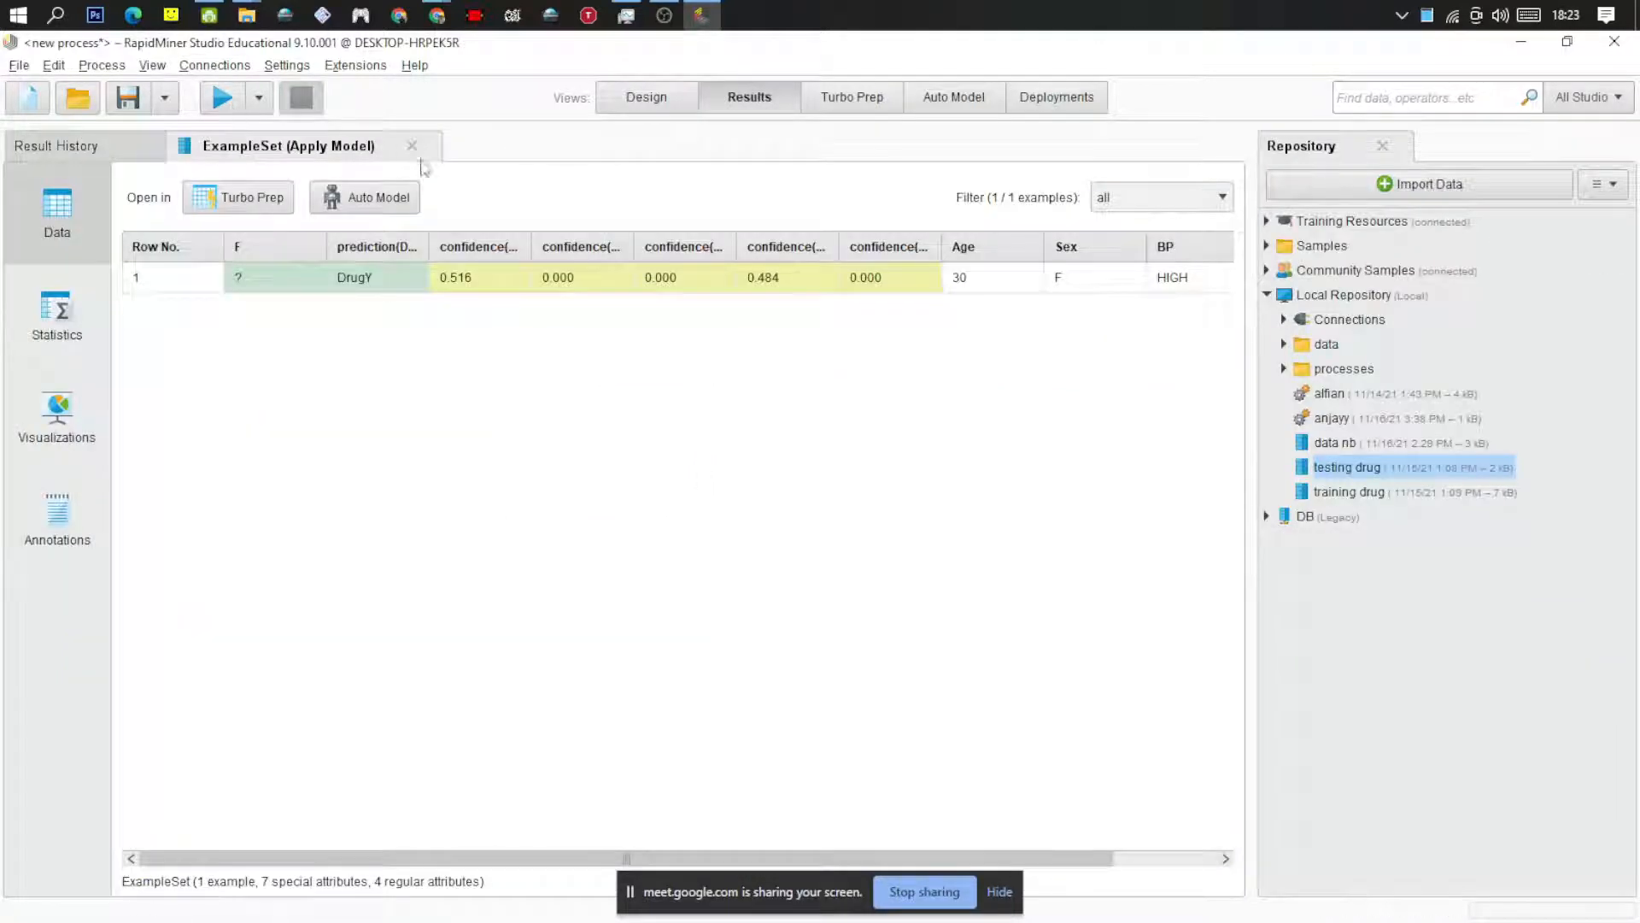
pyautogui.click(94, 146)
pyautogui.click(663, 15)
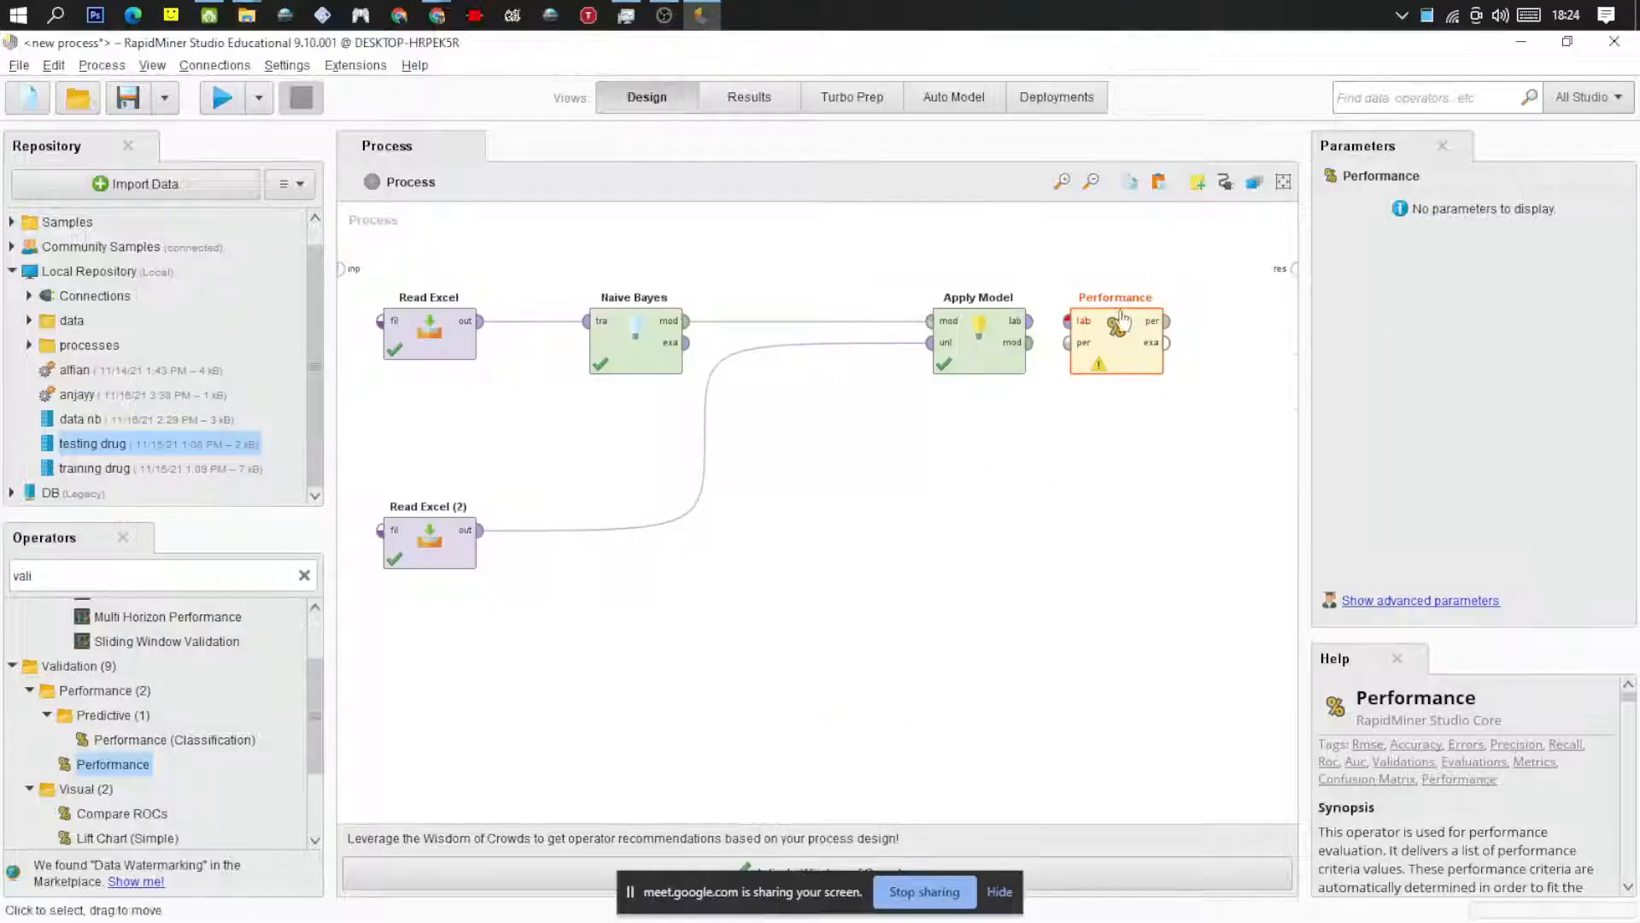
# Connect Apply Model's lab output to Performance and its per output to the result port, and move Performance closer to that port
pyautogui.moveTo(1097, 366); pyautogui.dragTo(1129, 354)
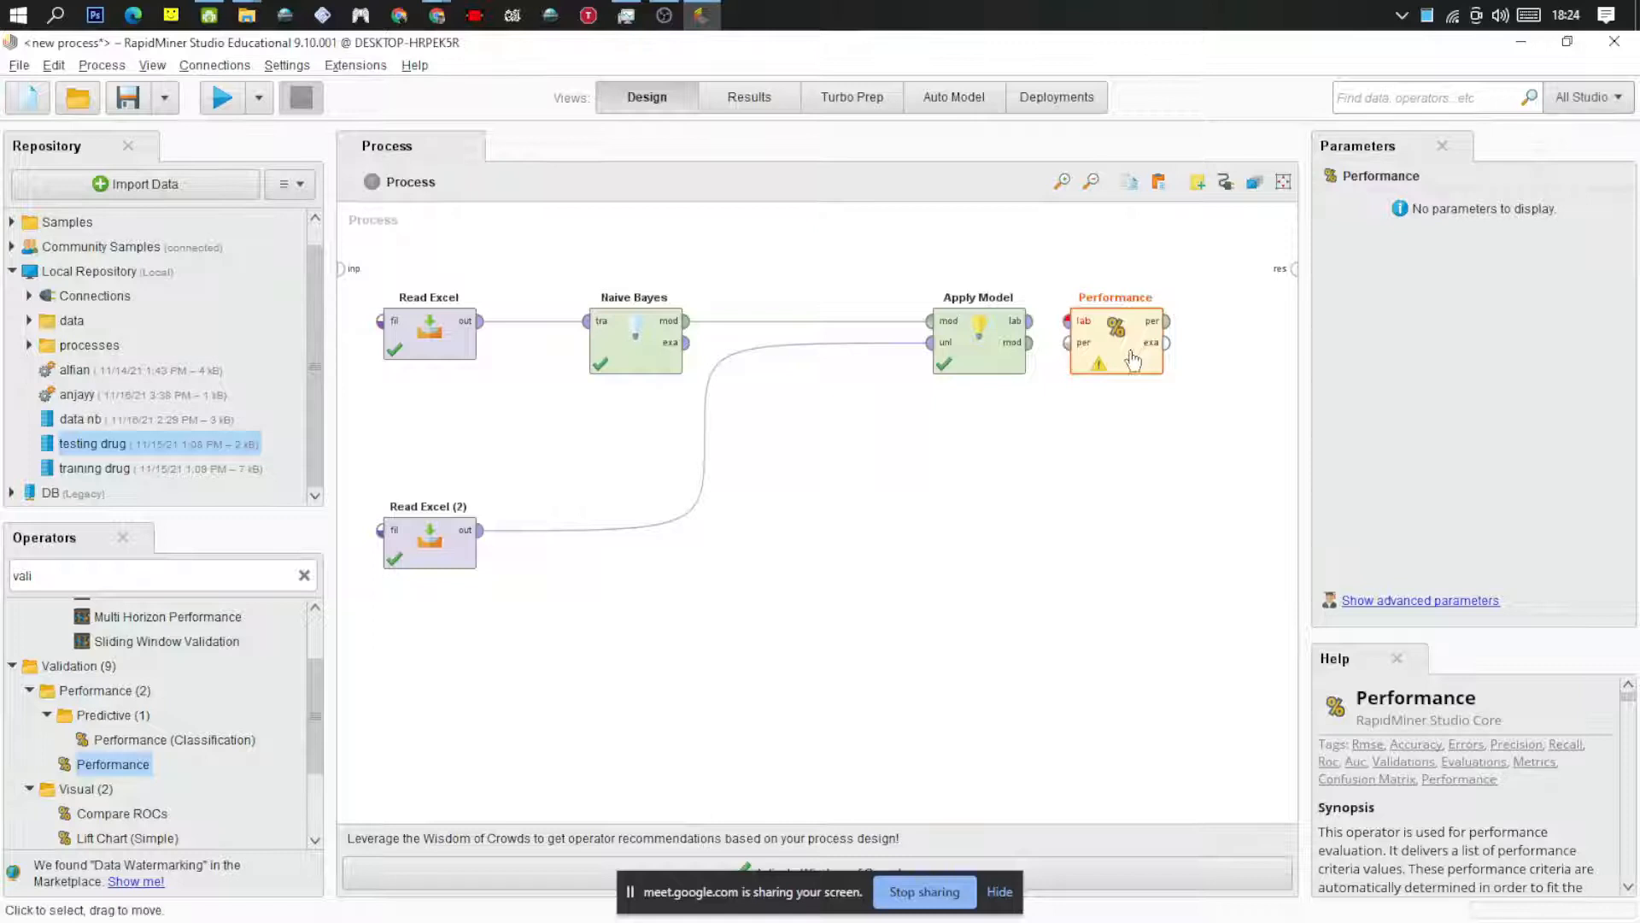
pyautogui.click(1031, 321)
pyautogui.click(1068, 321)
pyautogui.click(1166, 321)
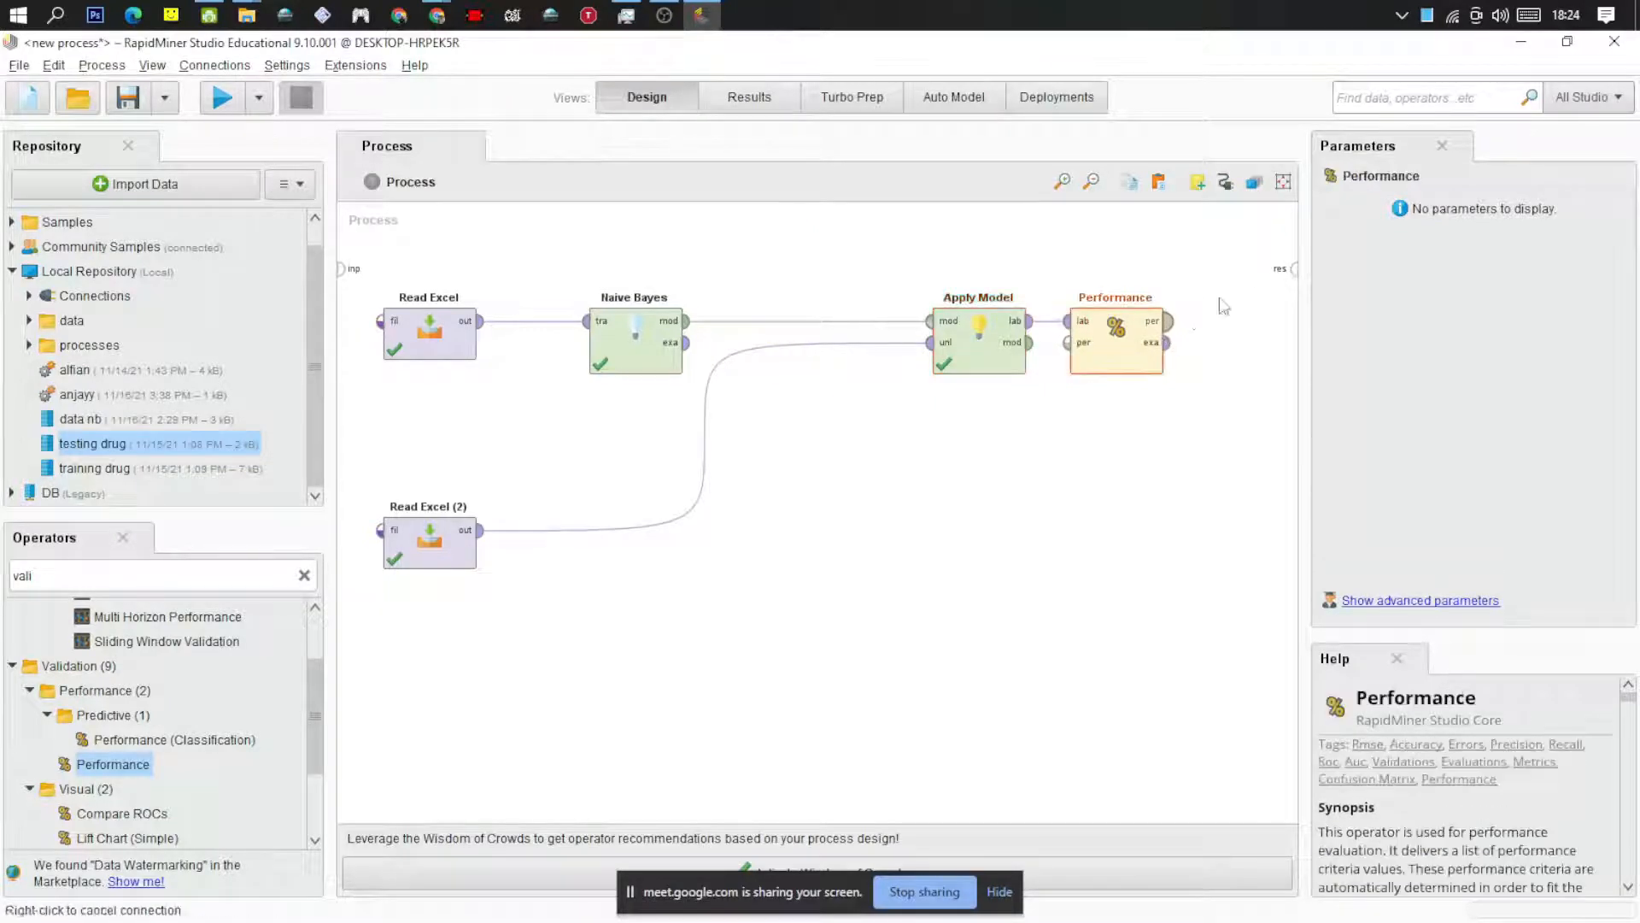
pyautogui.click(1296, 268)
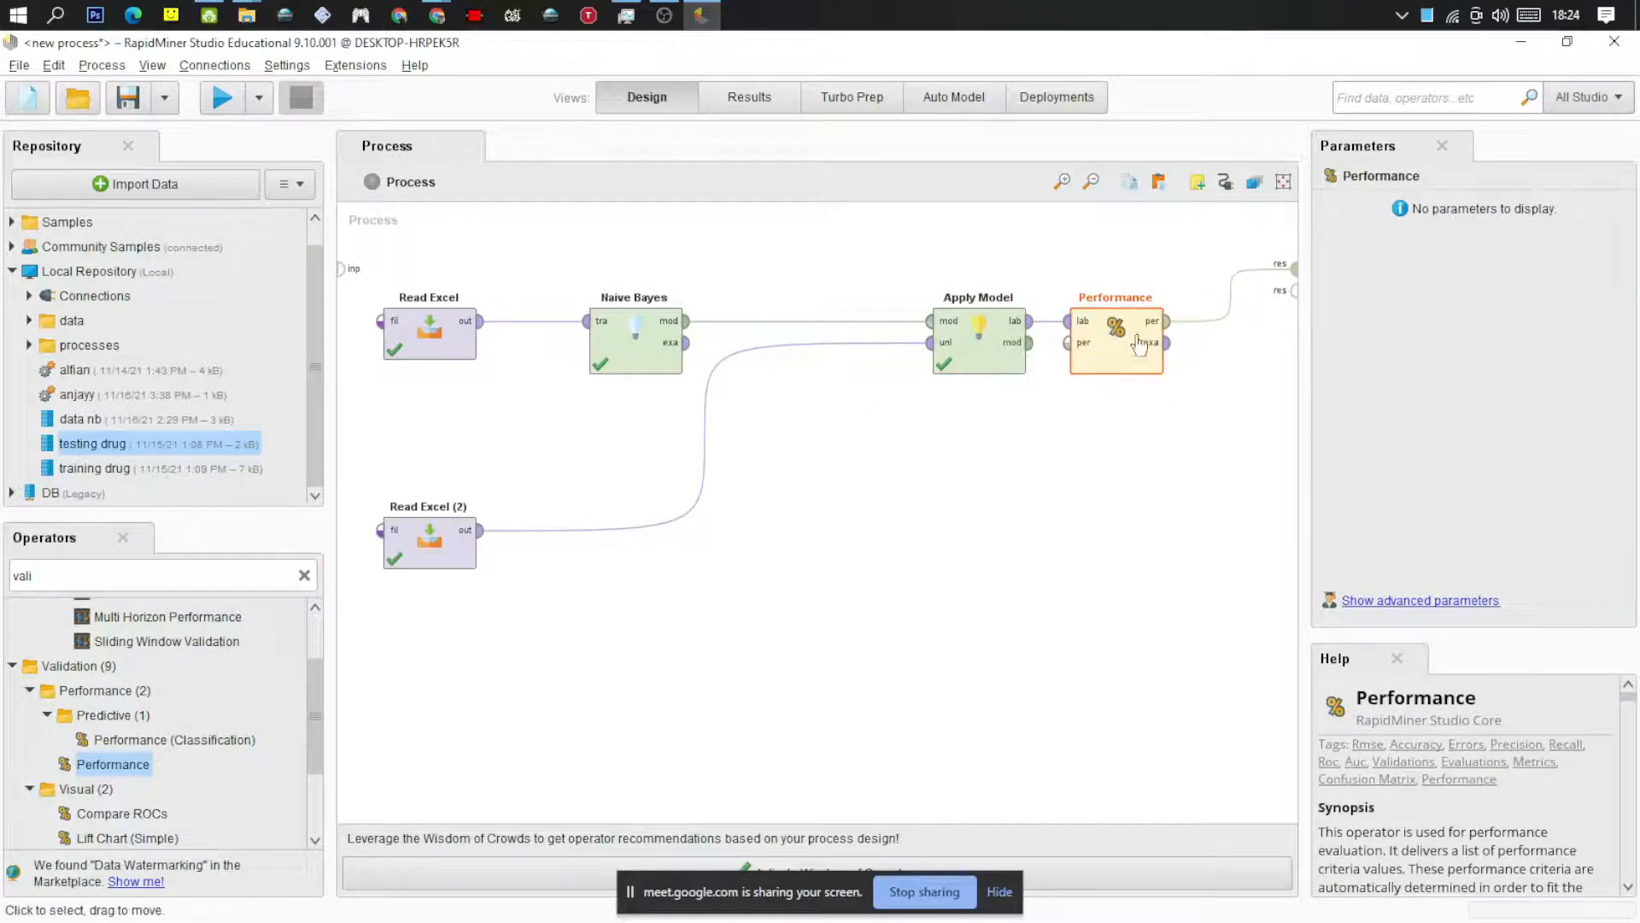
pyautogui.moveTo(1093, 343); pyautogui.dragTo(1162, 341)
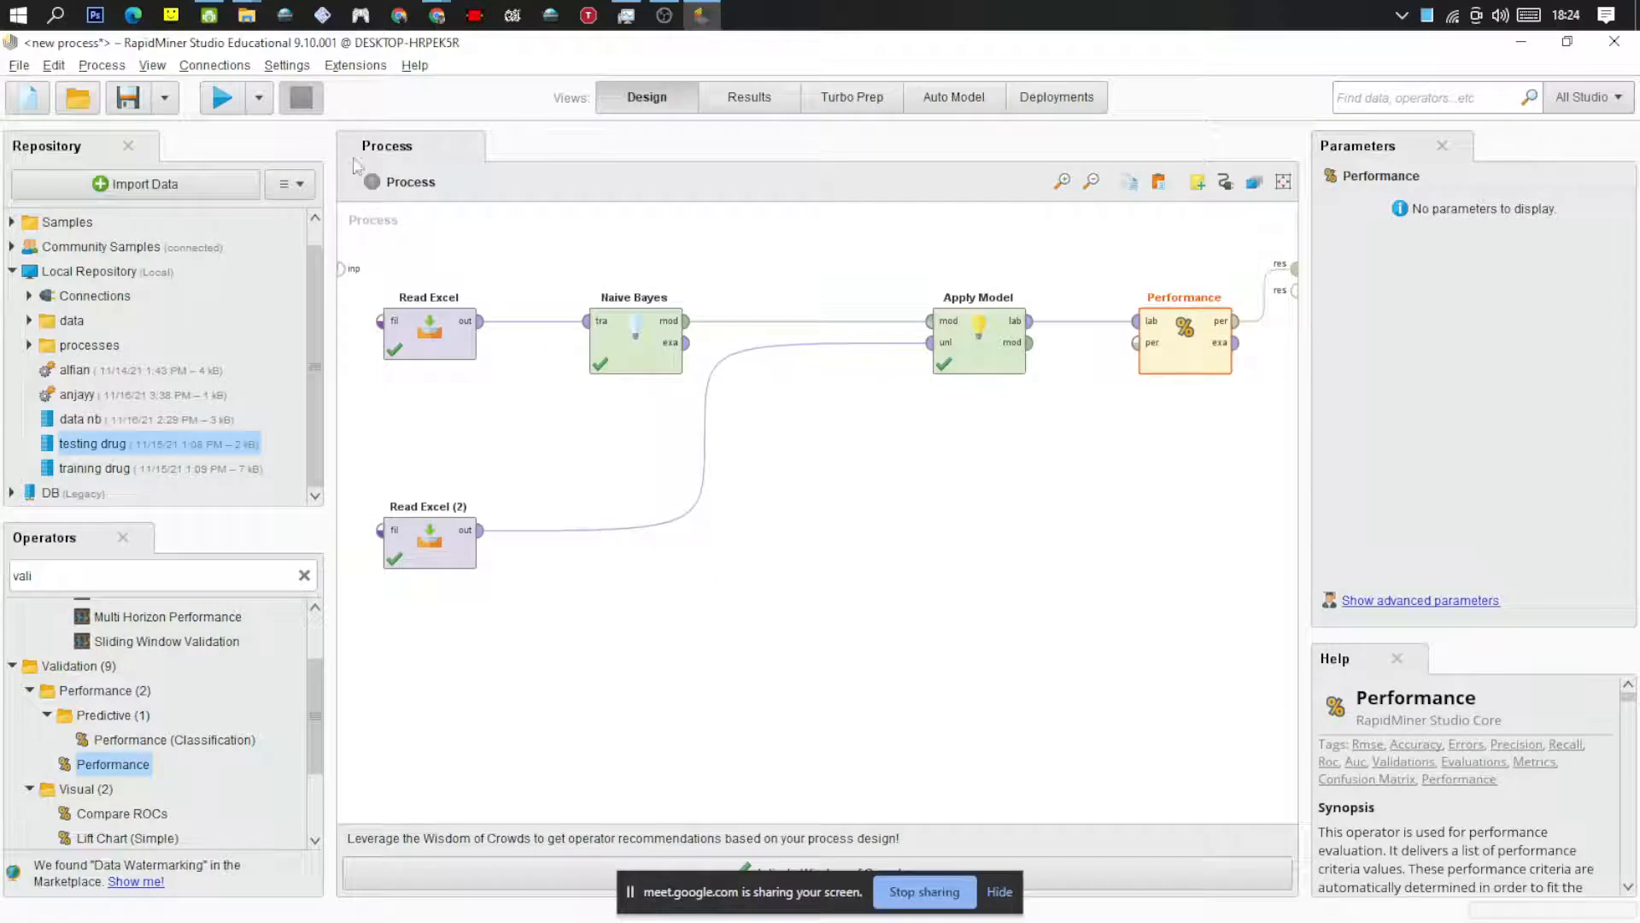
# Run the process, examine the accuracy and kappa criteria and the result history, and return to the process design
pyautogui.click(222, 98)
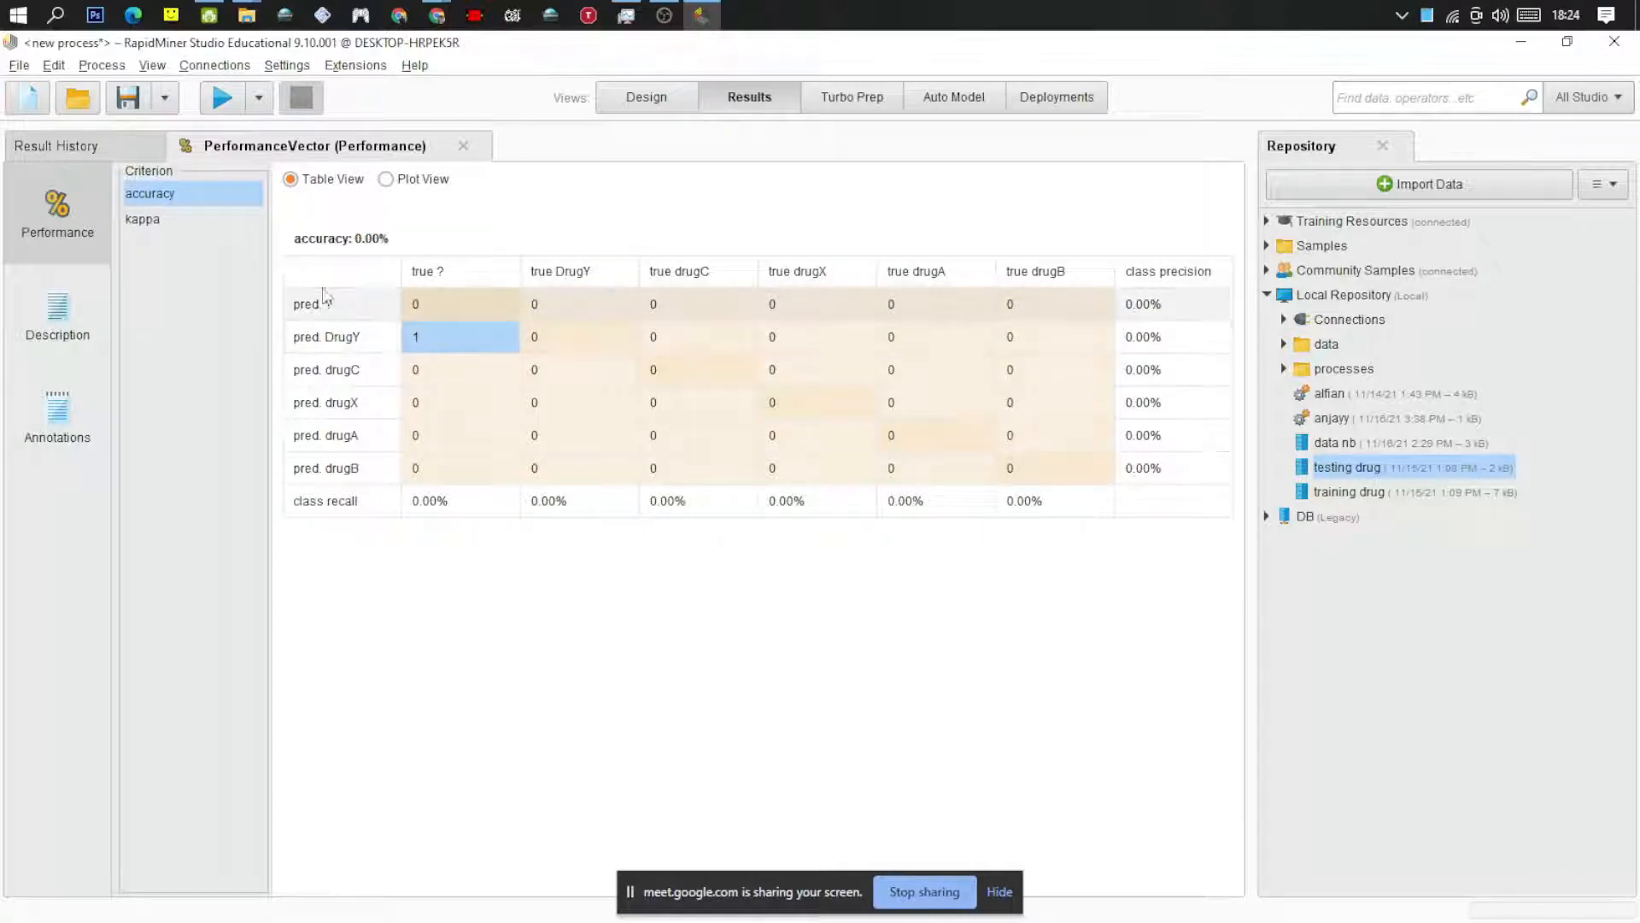
pyautogui.click(149, 220)
pyautogui.click(159, 197)
pyautogui.click(102, 148)
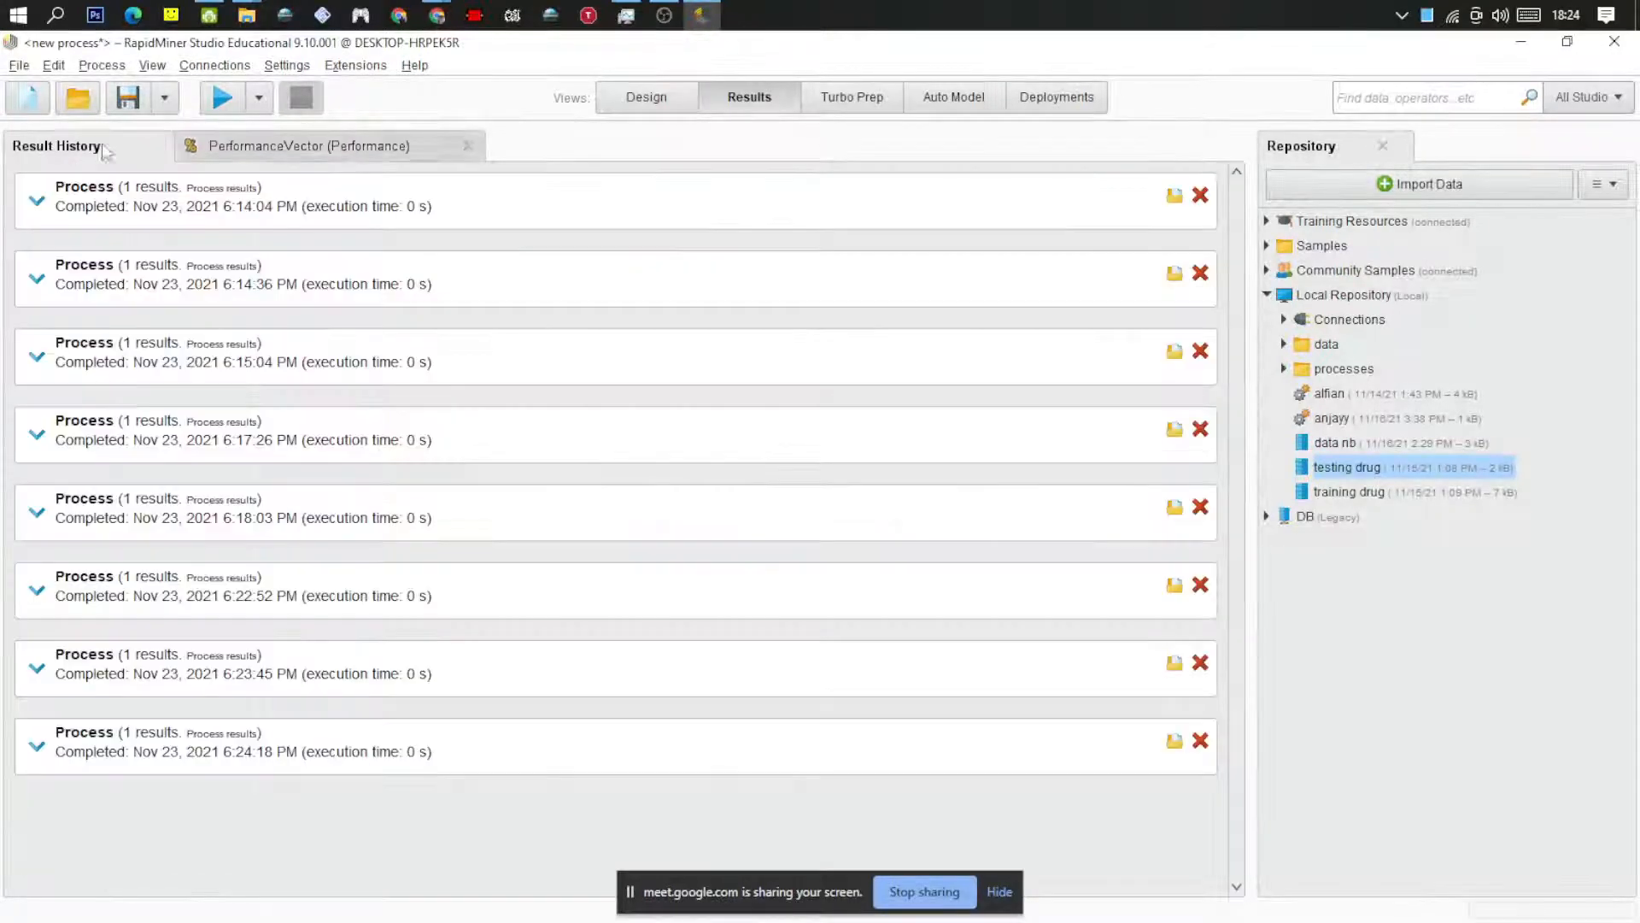
pyautogui.click(374, 145)
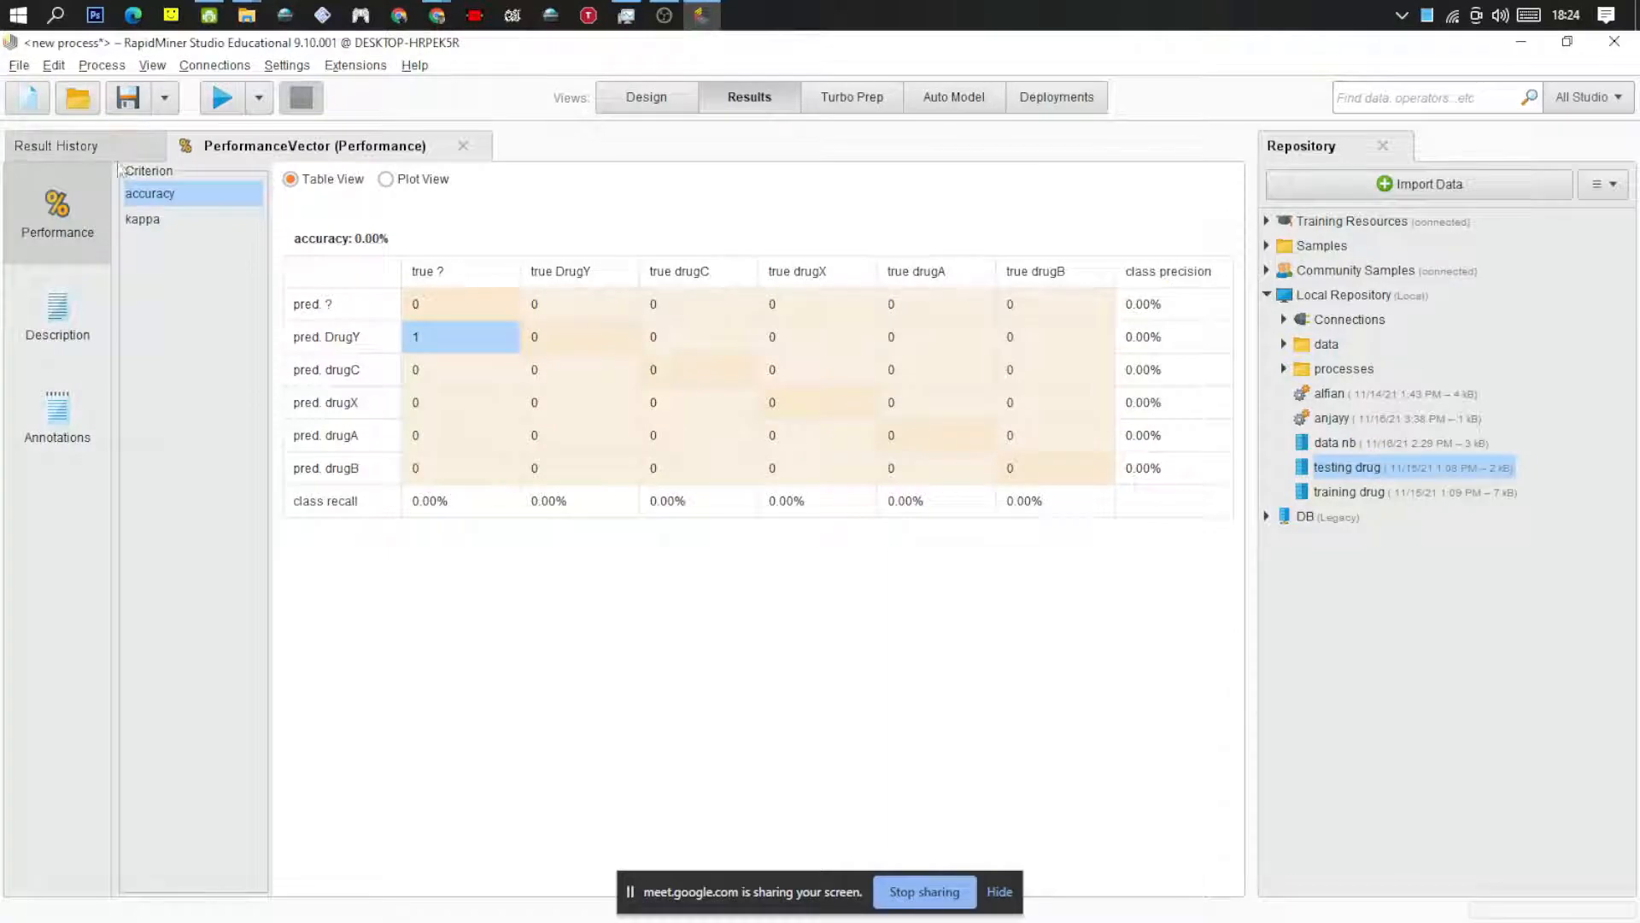
pyautogui.click(643, 110)
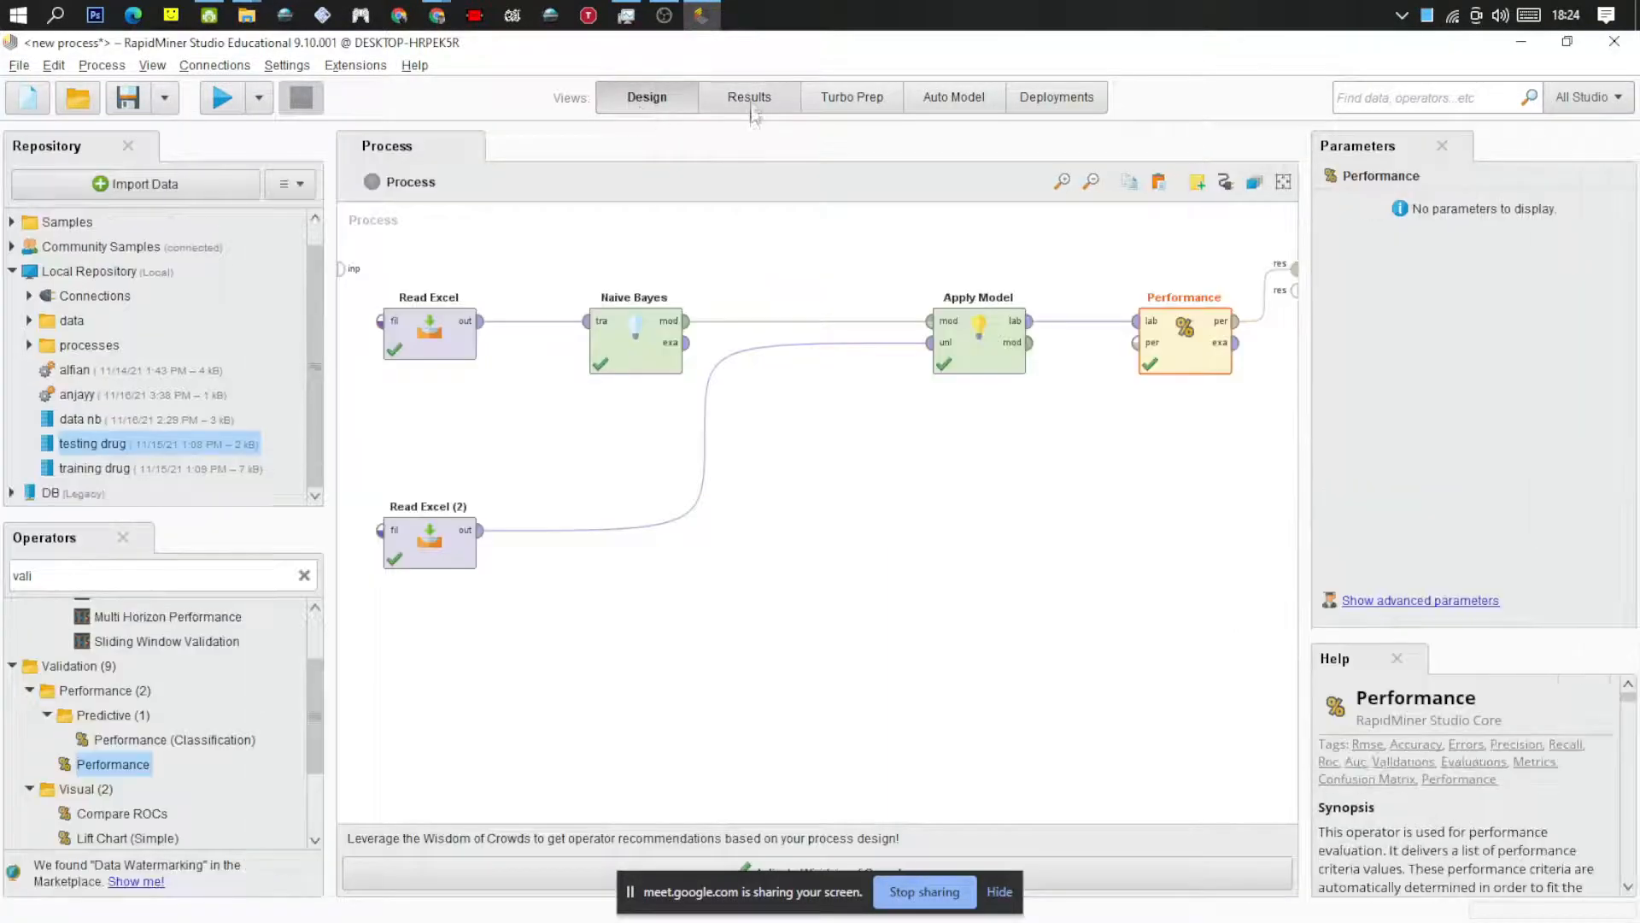
pyautogui.click(664, 15)
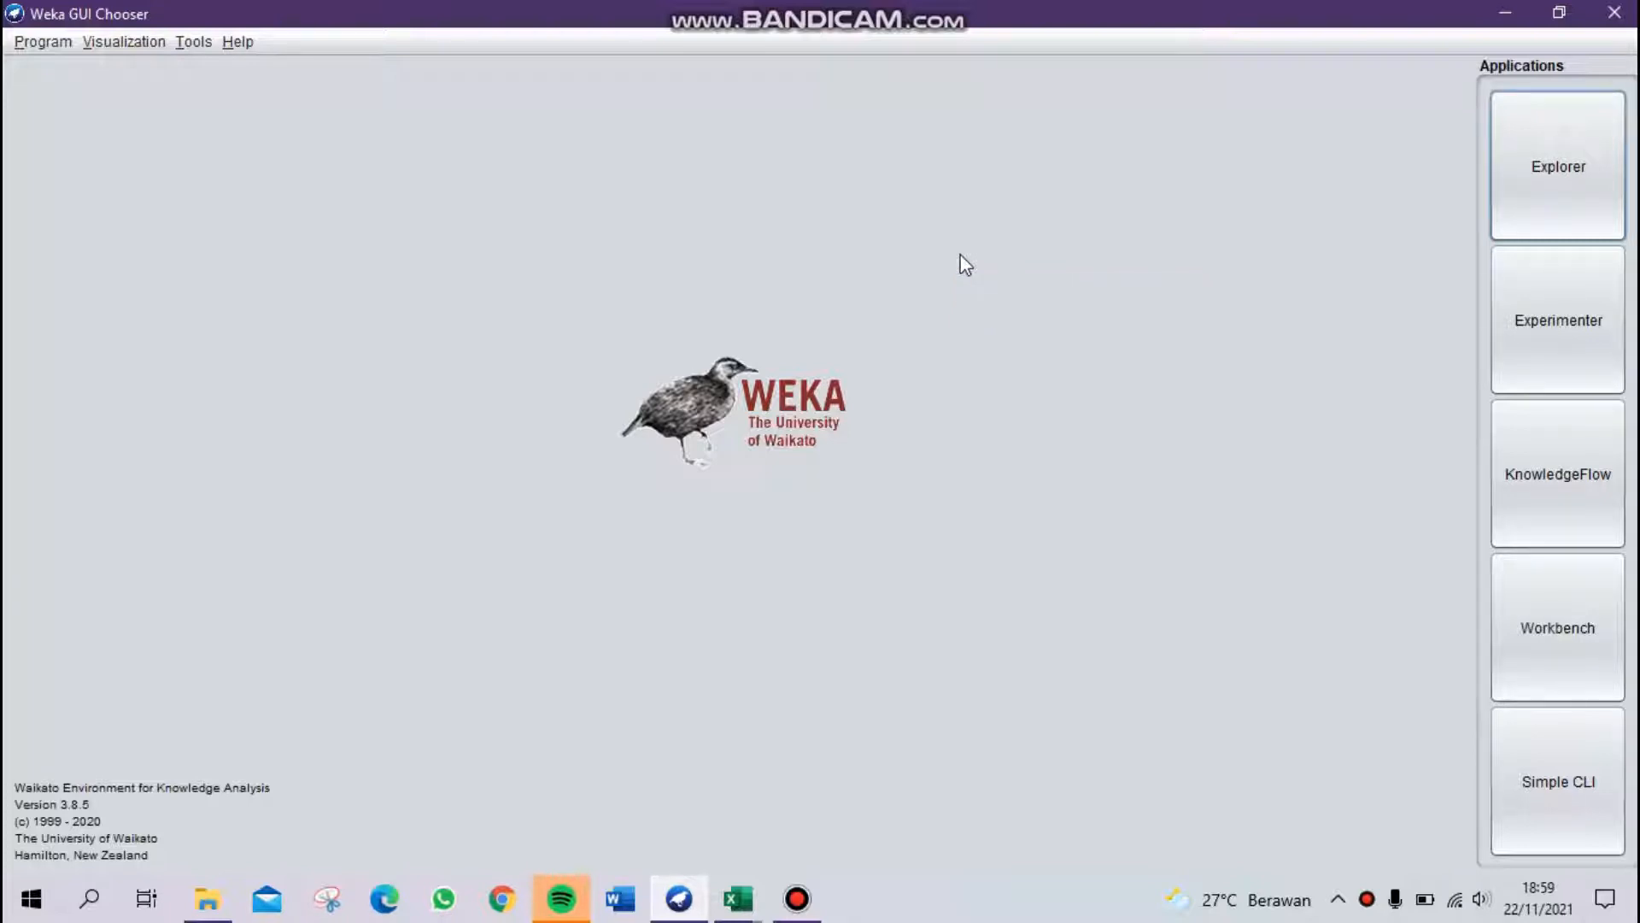
# Switch to Weka, start the Explorer and load the CSV data file "drug200 (1).csv" from the Downloads folder
pyautogui.click(1562, 171)
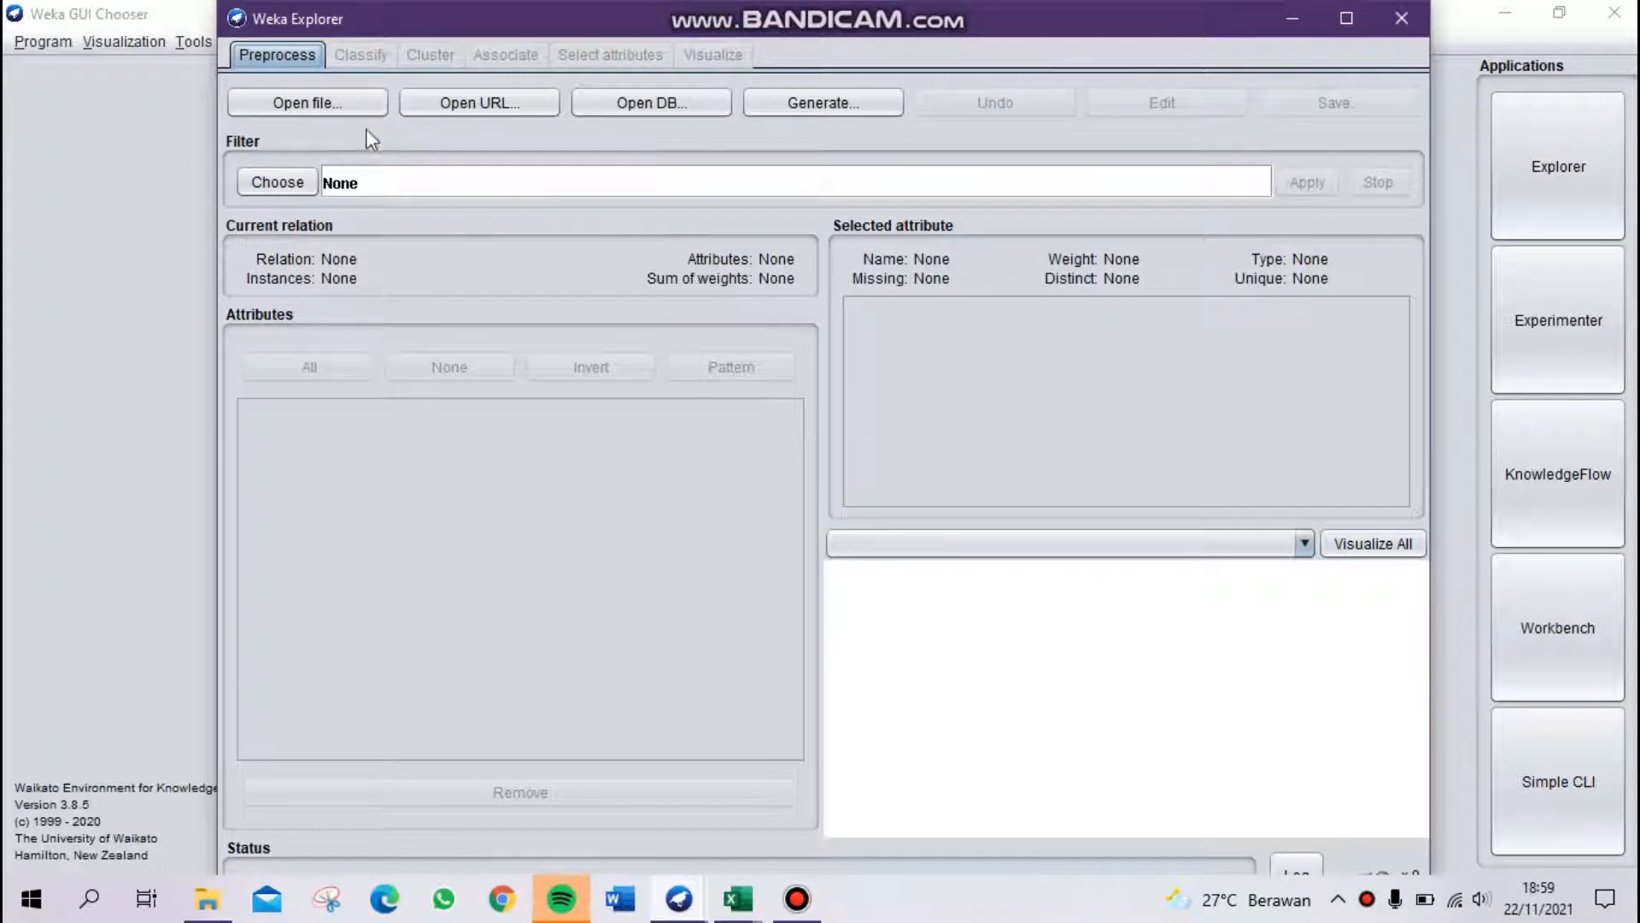
pyautogui.click(349, 104)
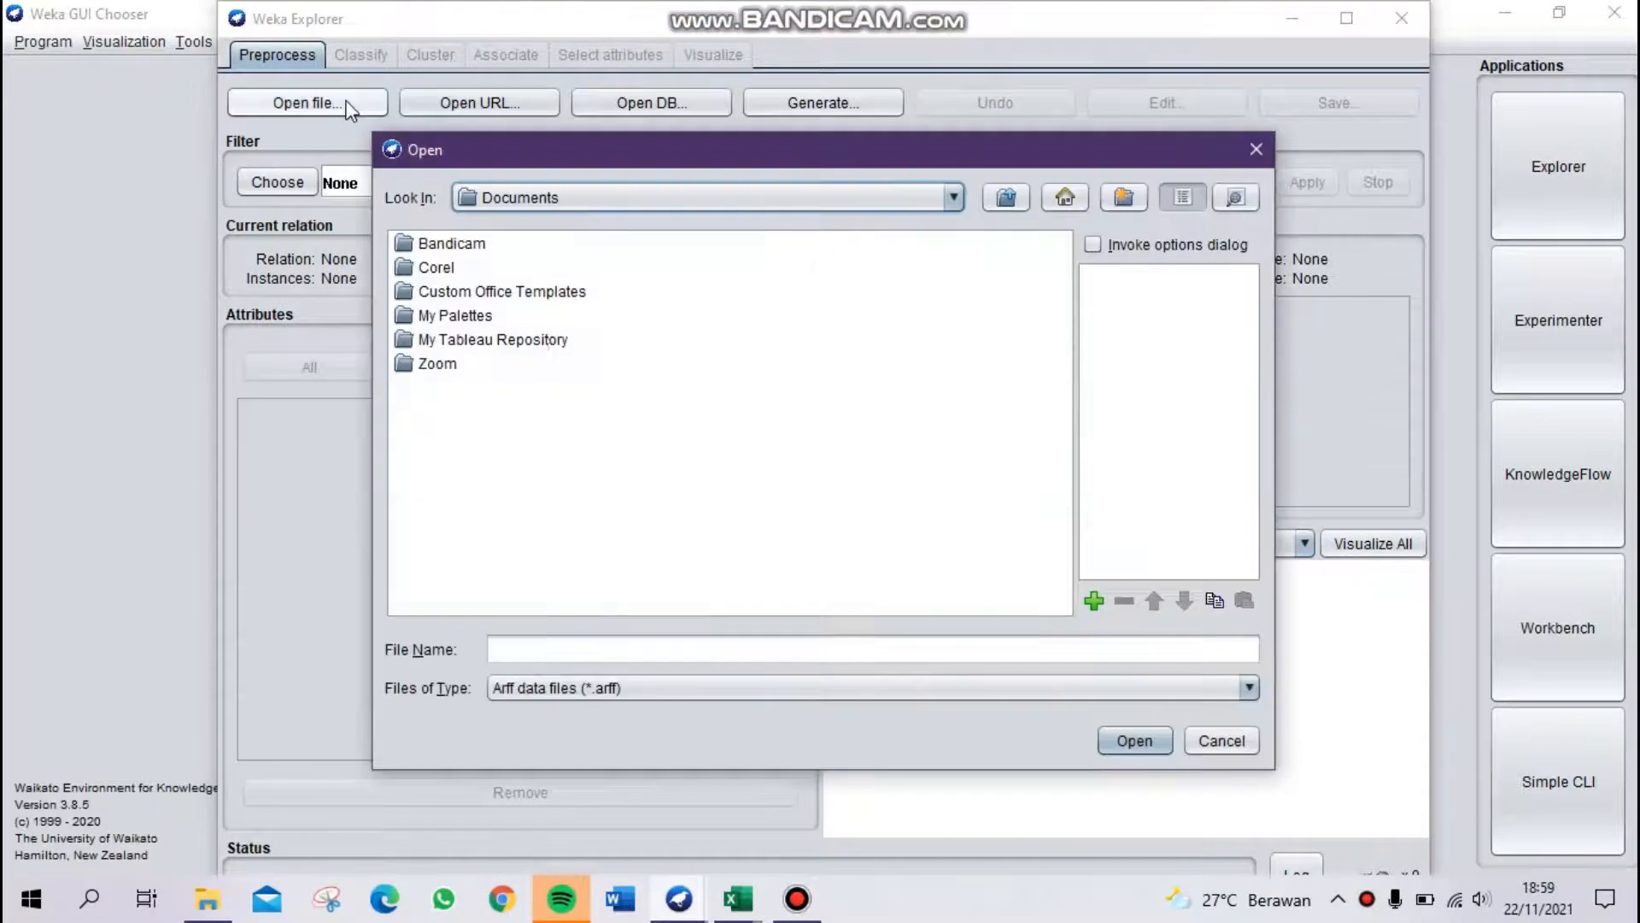
pyautogui.click(663, 204)
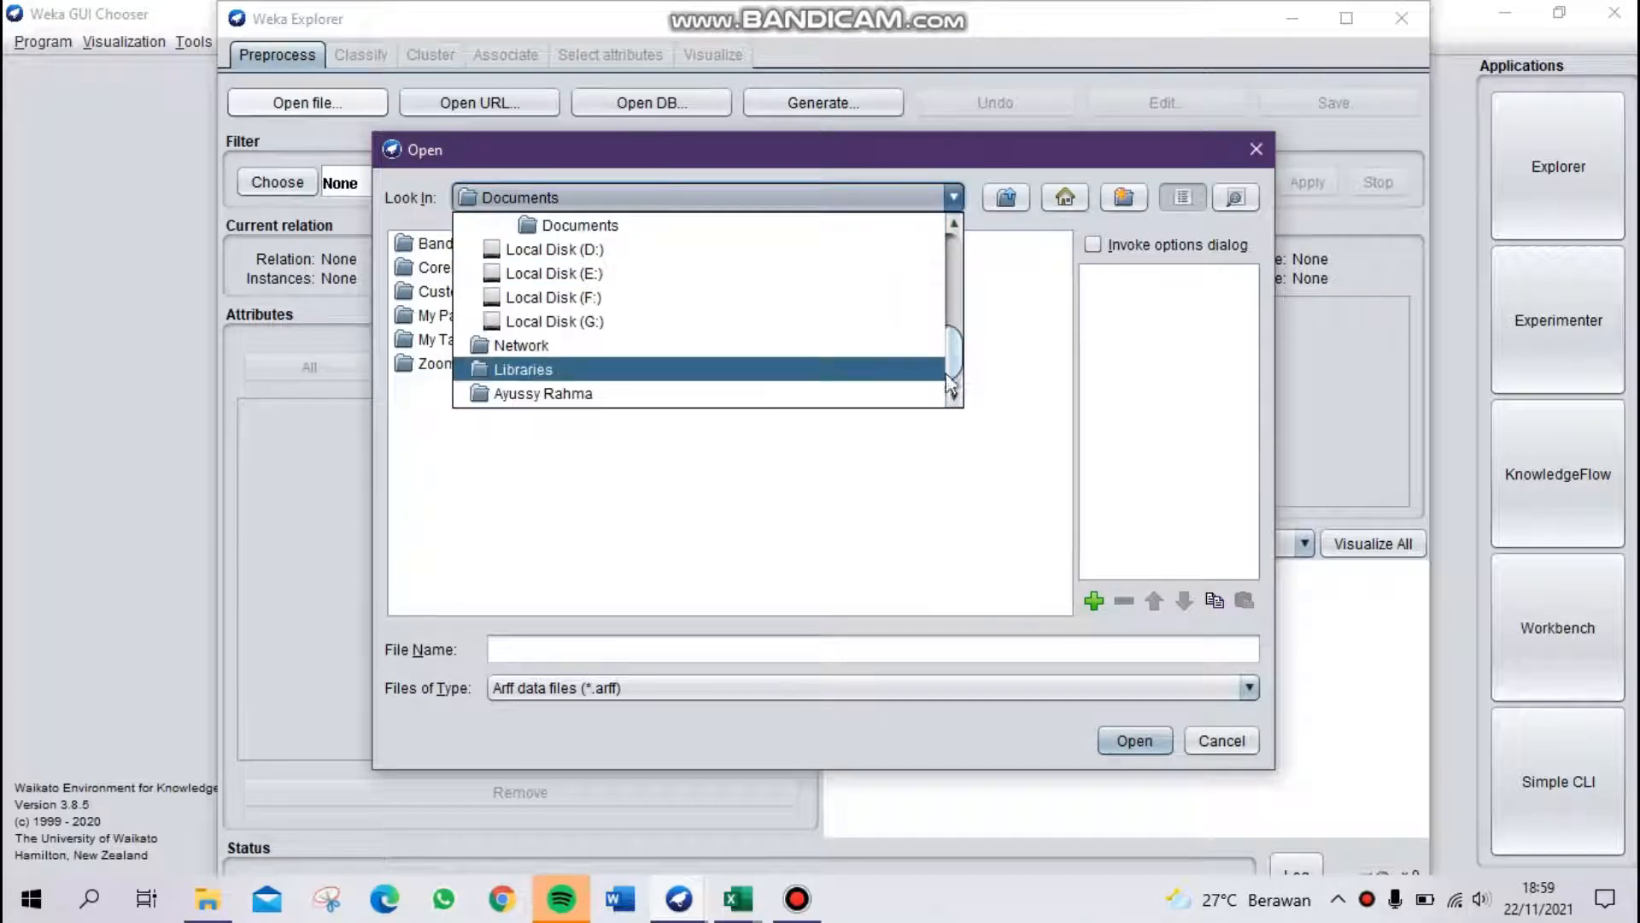
pyautogui.moveTo(951, 356); pyautogui.dragTo(930, 300)
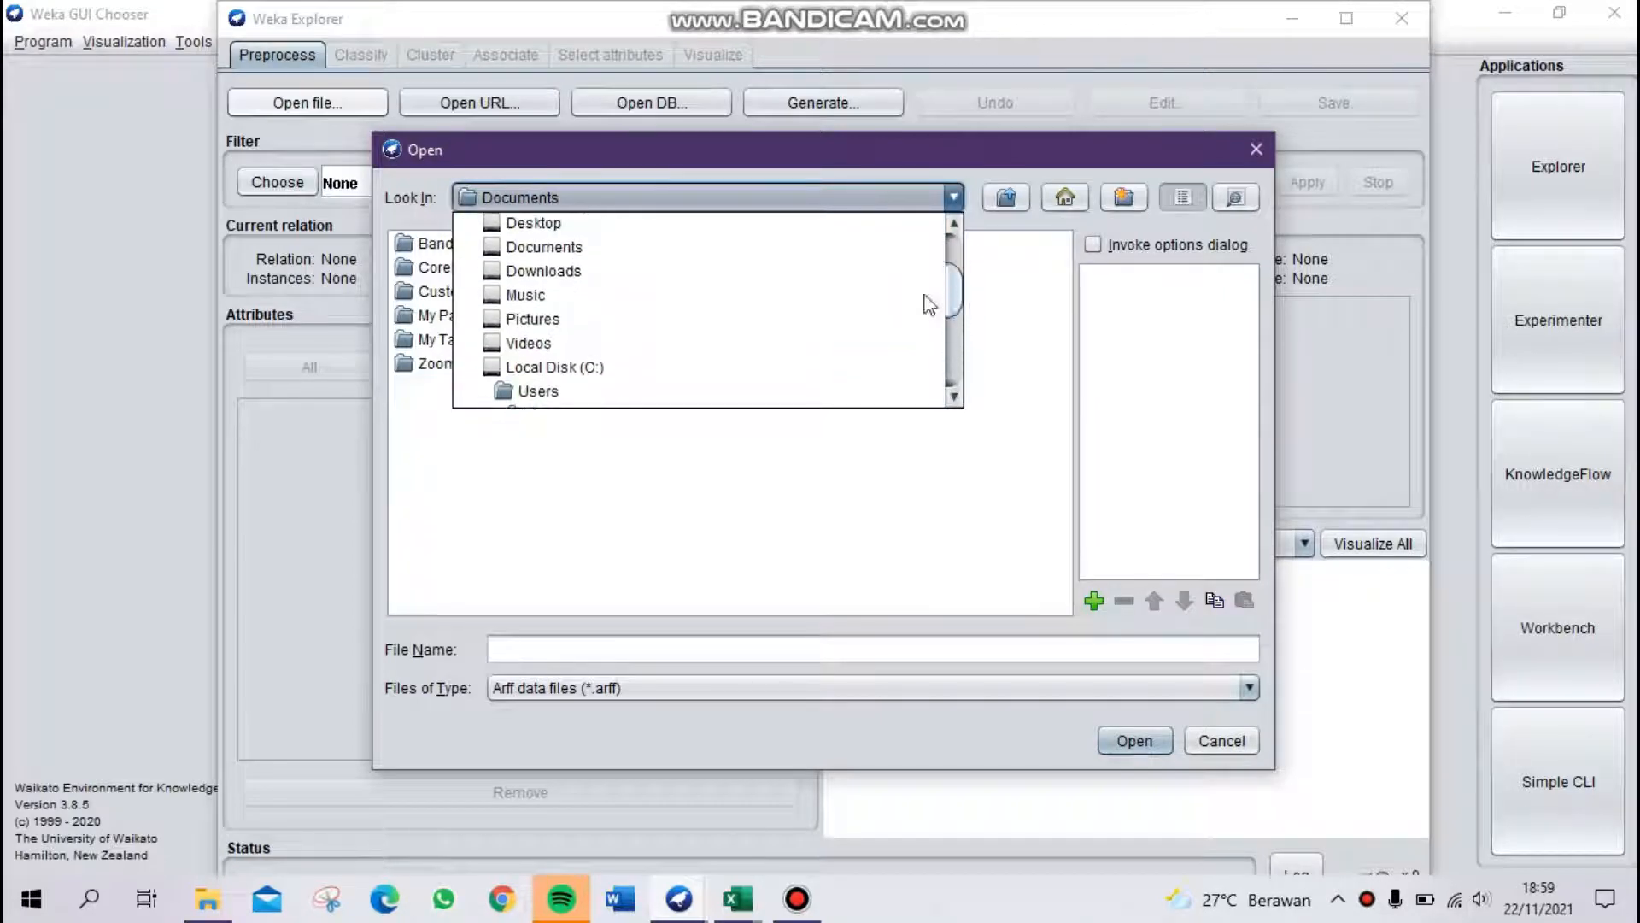
pyautogui.click(596, 271)
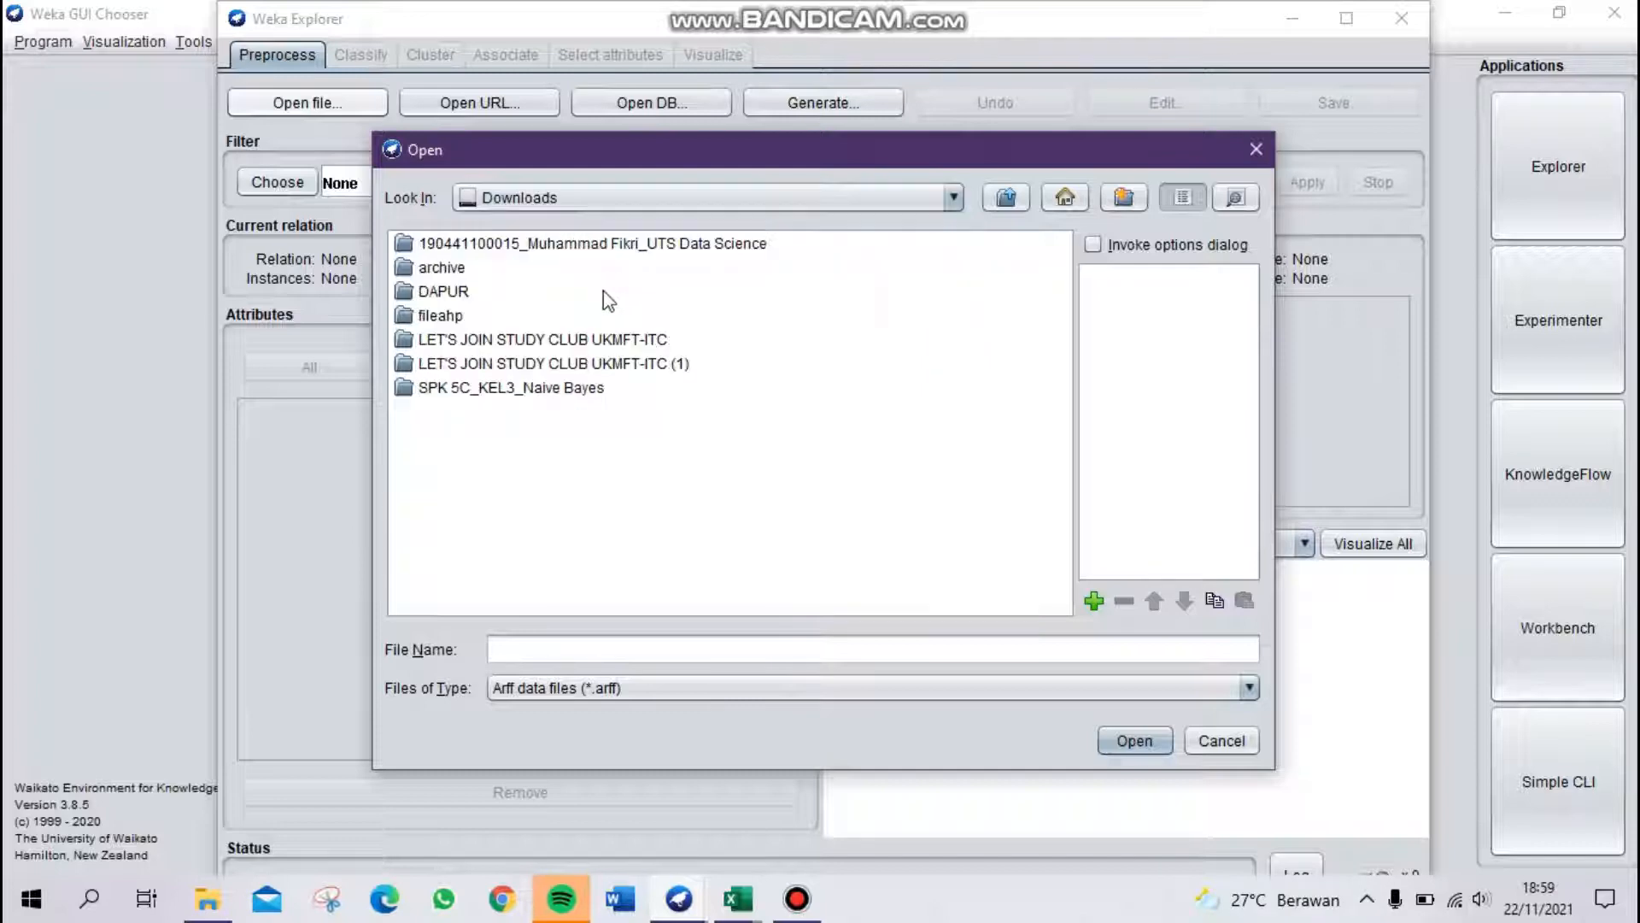
pyautogui.click(672, 692)
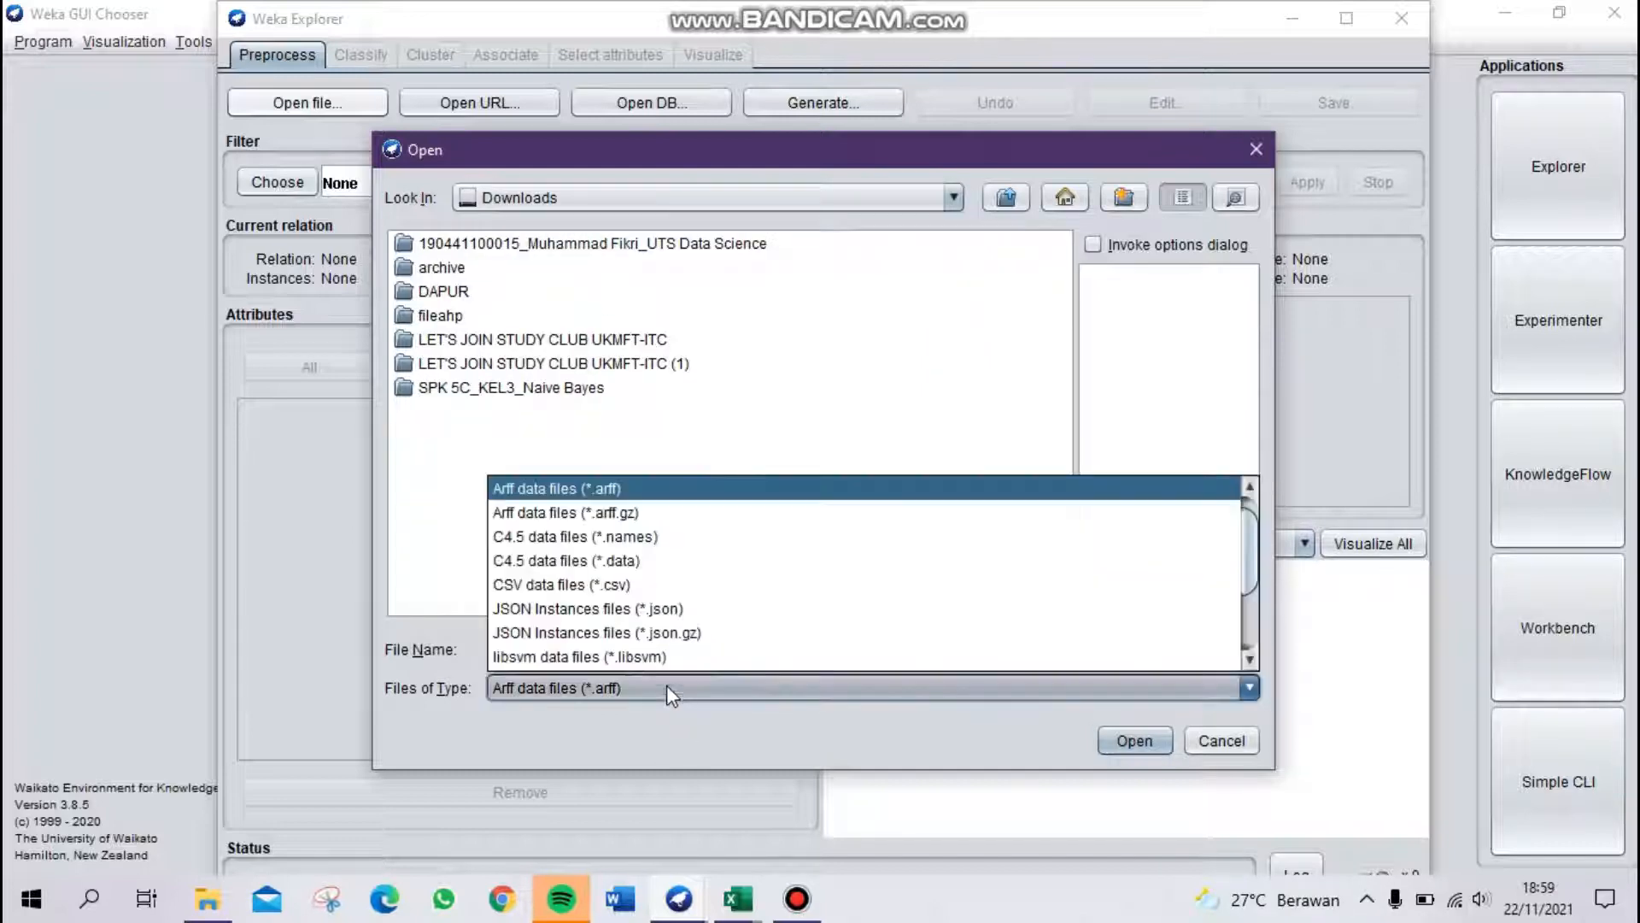
pyautogui.click(597, 586)
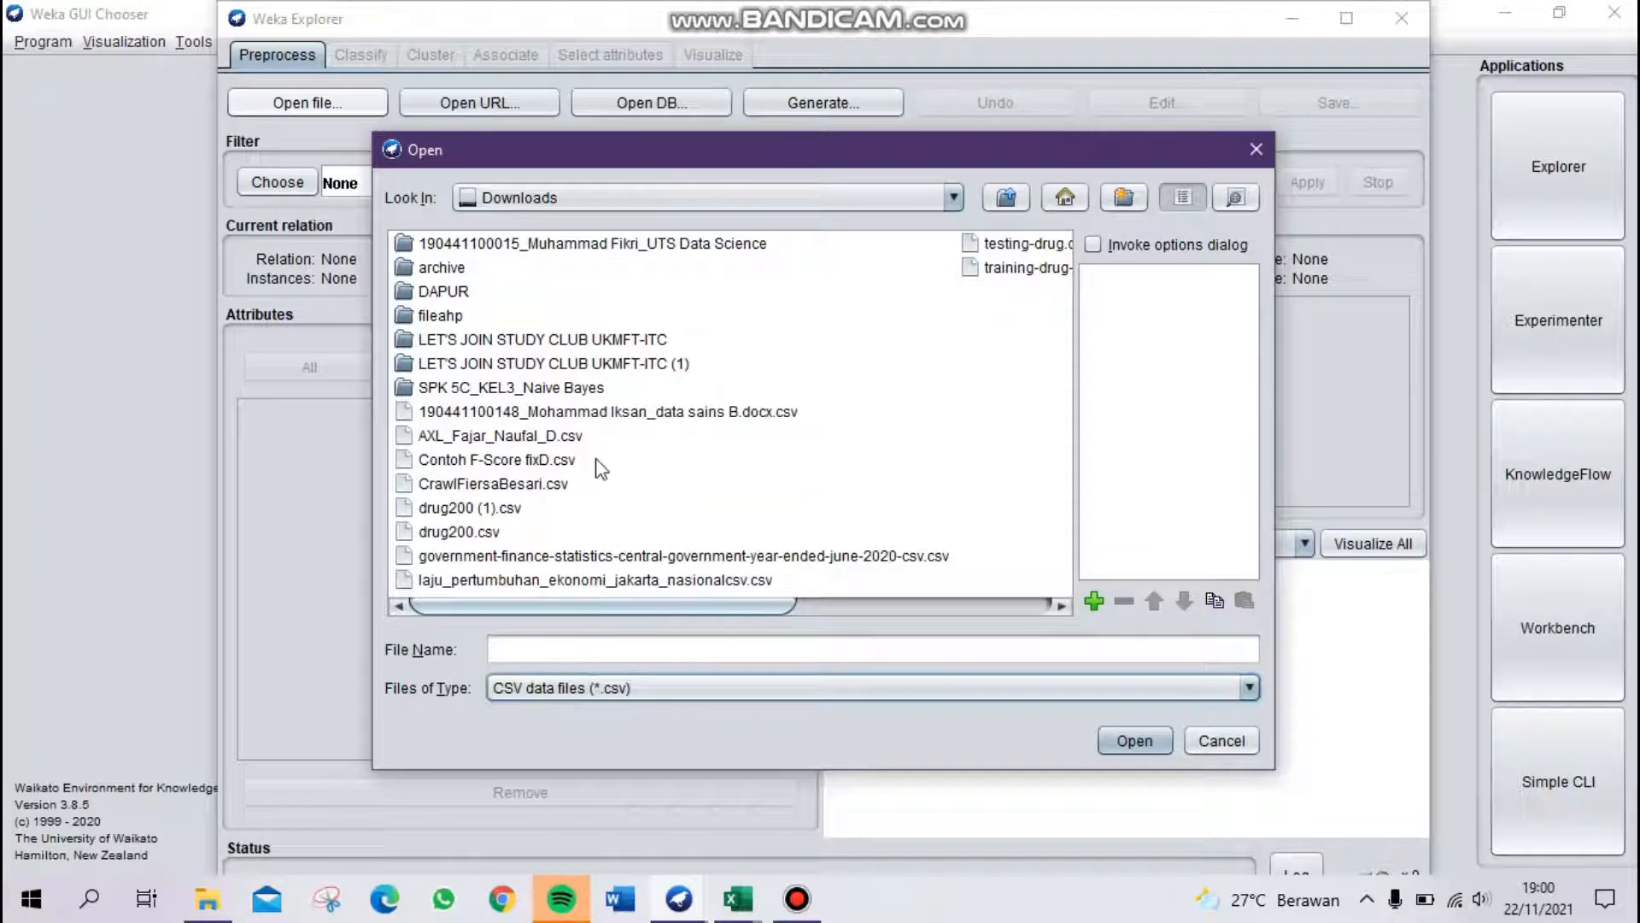
pyautogui.click(488, 511)
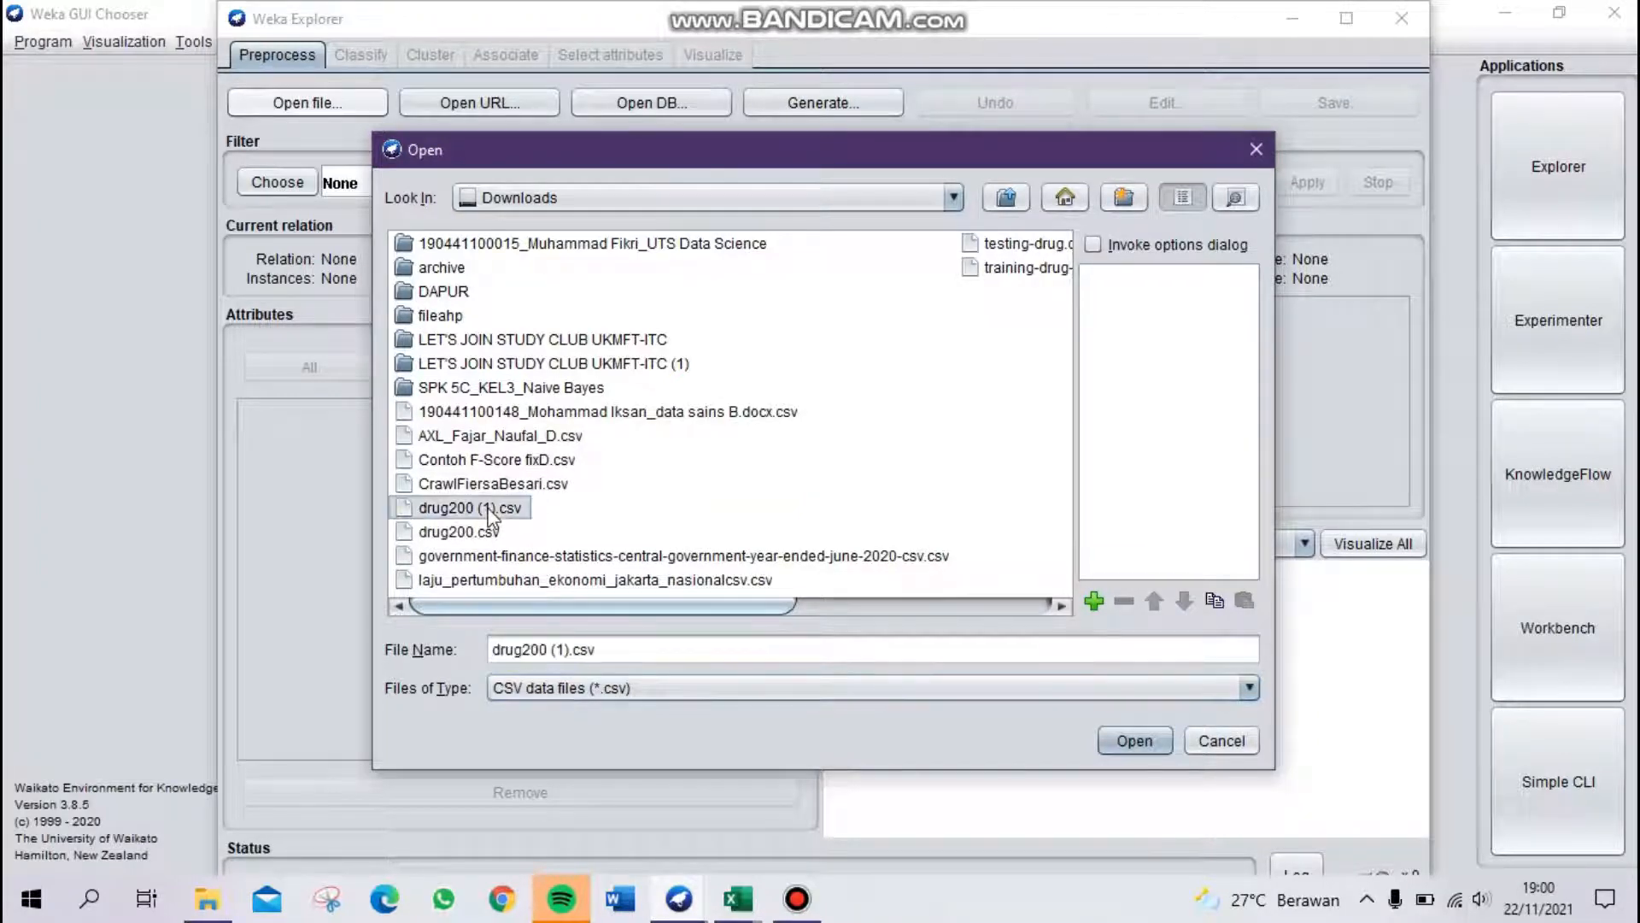
pyautogui.click(1136, 740)
pyautogui.moveTo(1141, 740)
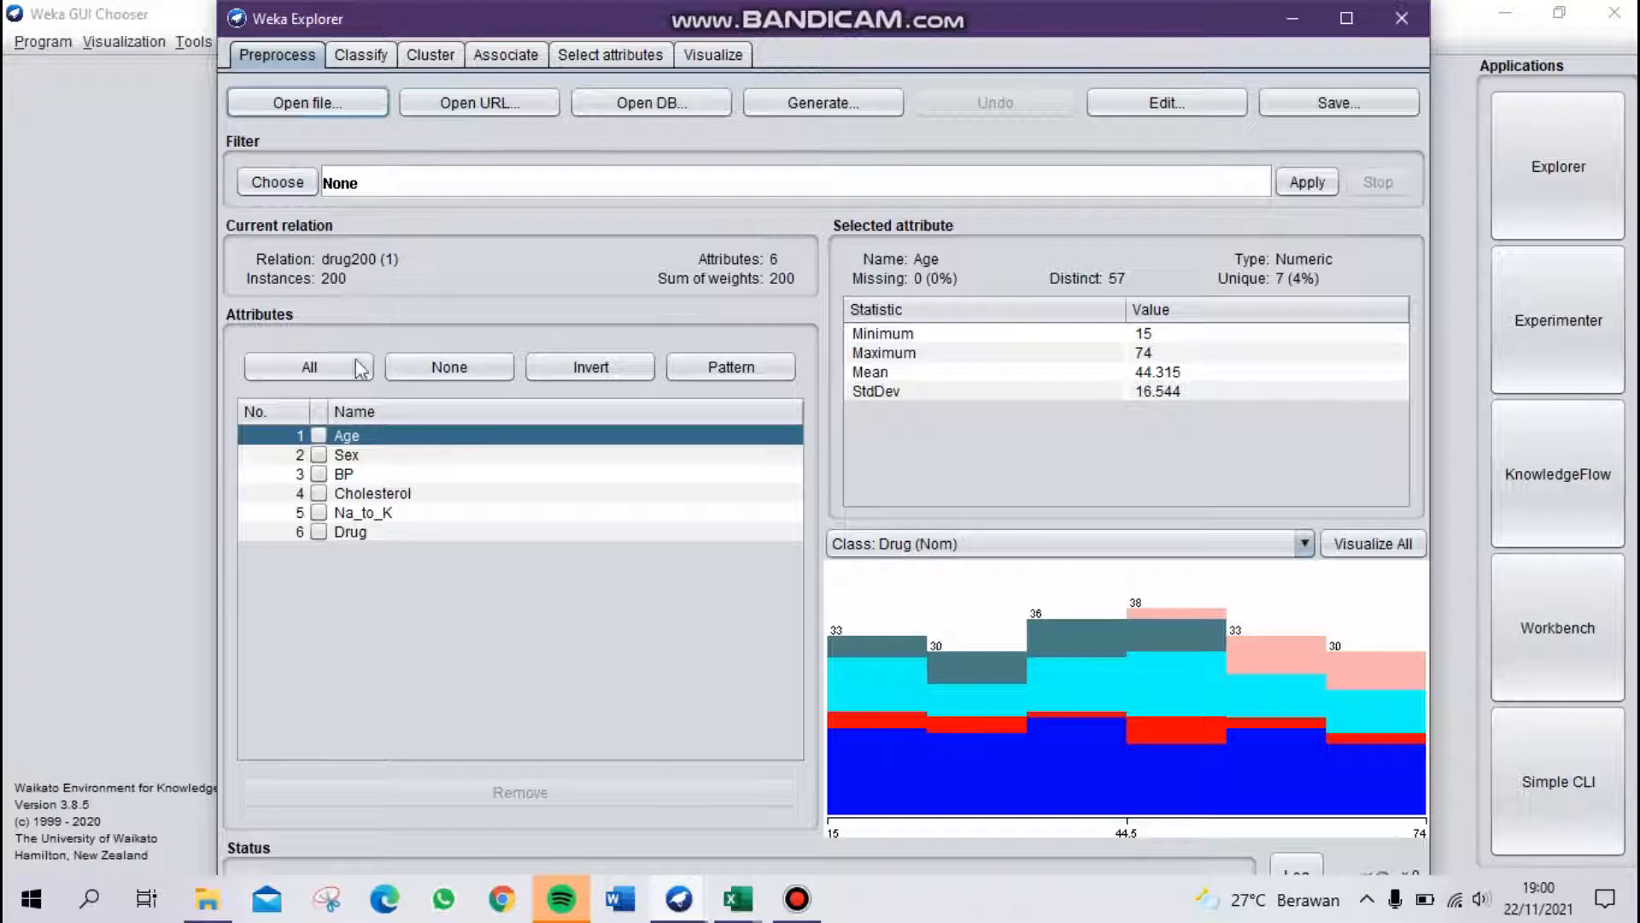
# Mark the attributes Age, Sex, BP, Cholesterol, Na_to_K and Drug one by one, examining the statistics and chart of each
pyautogui.click(320, 437)
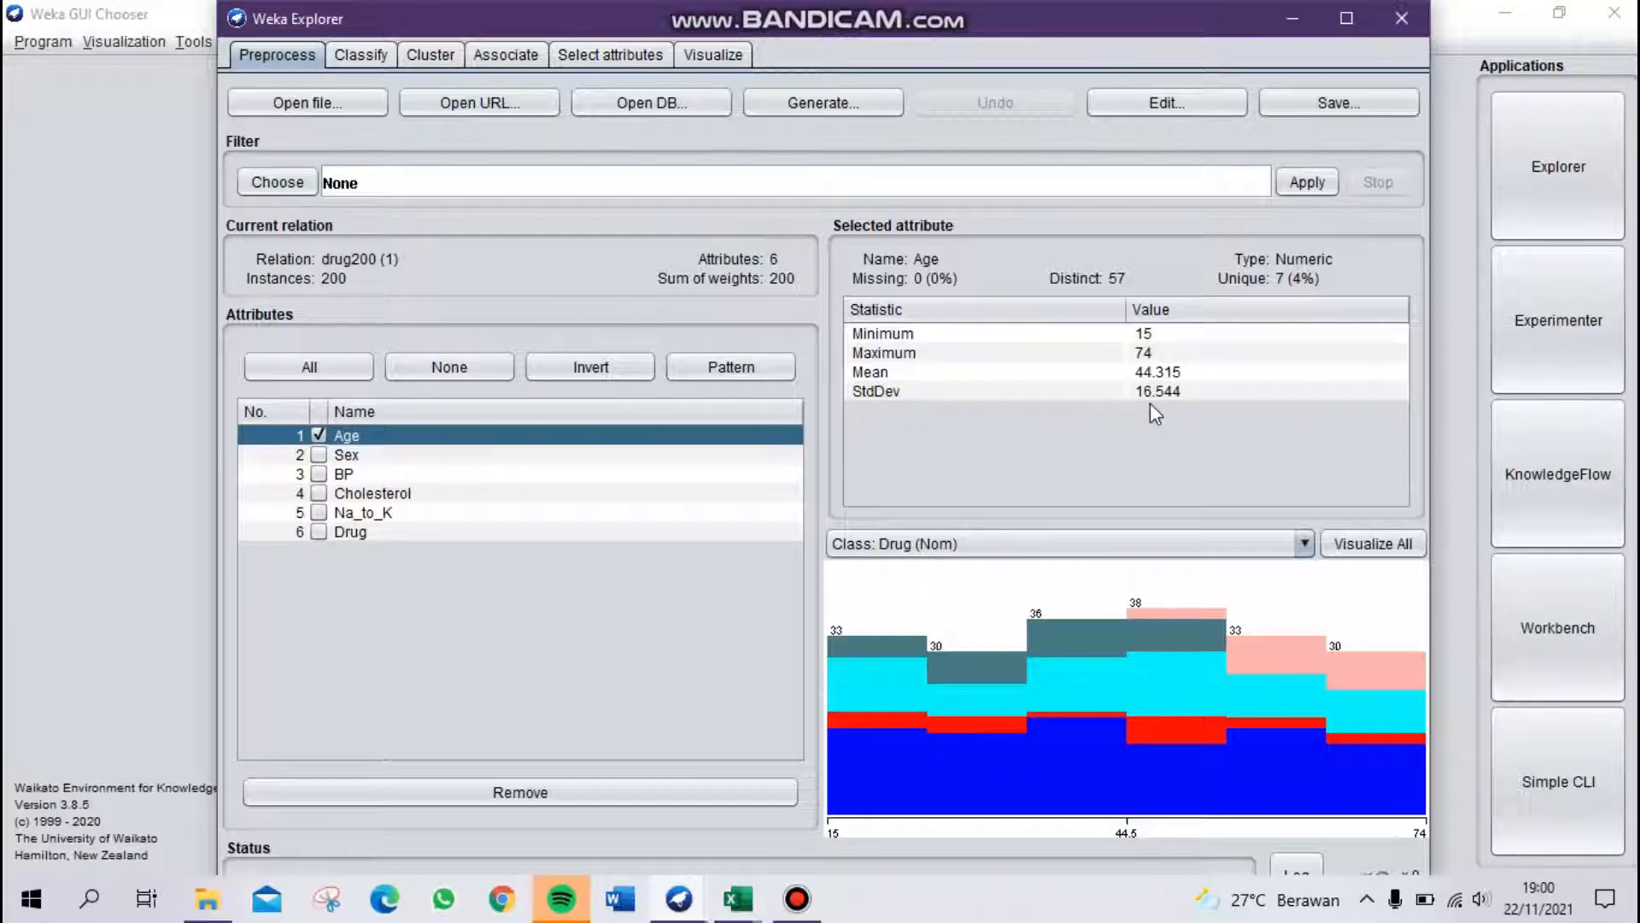
pyautogui.click(318, 454)
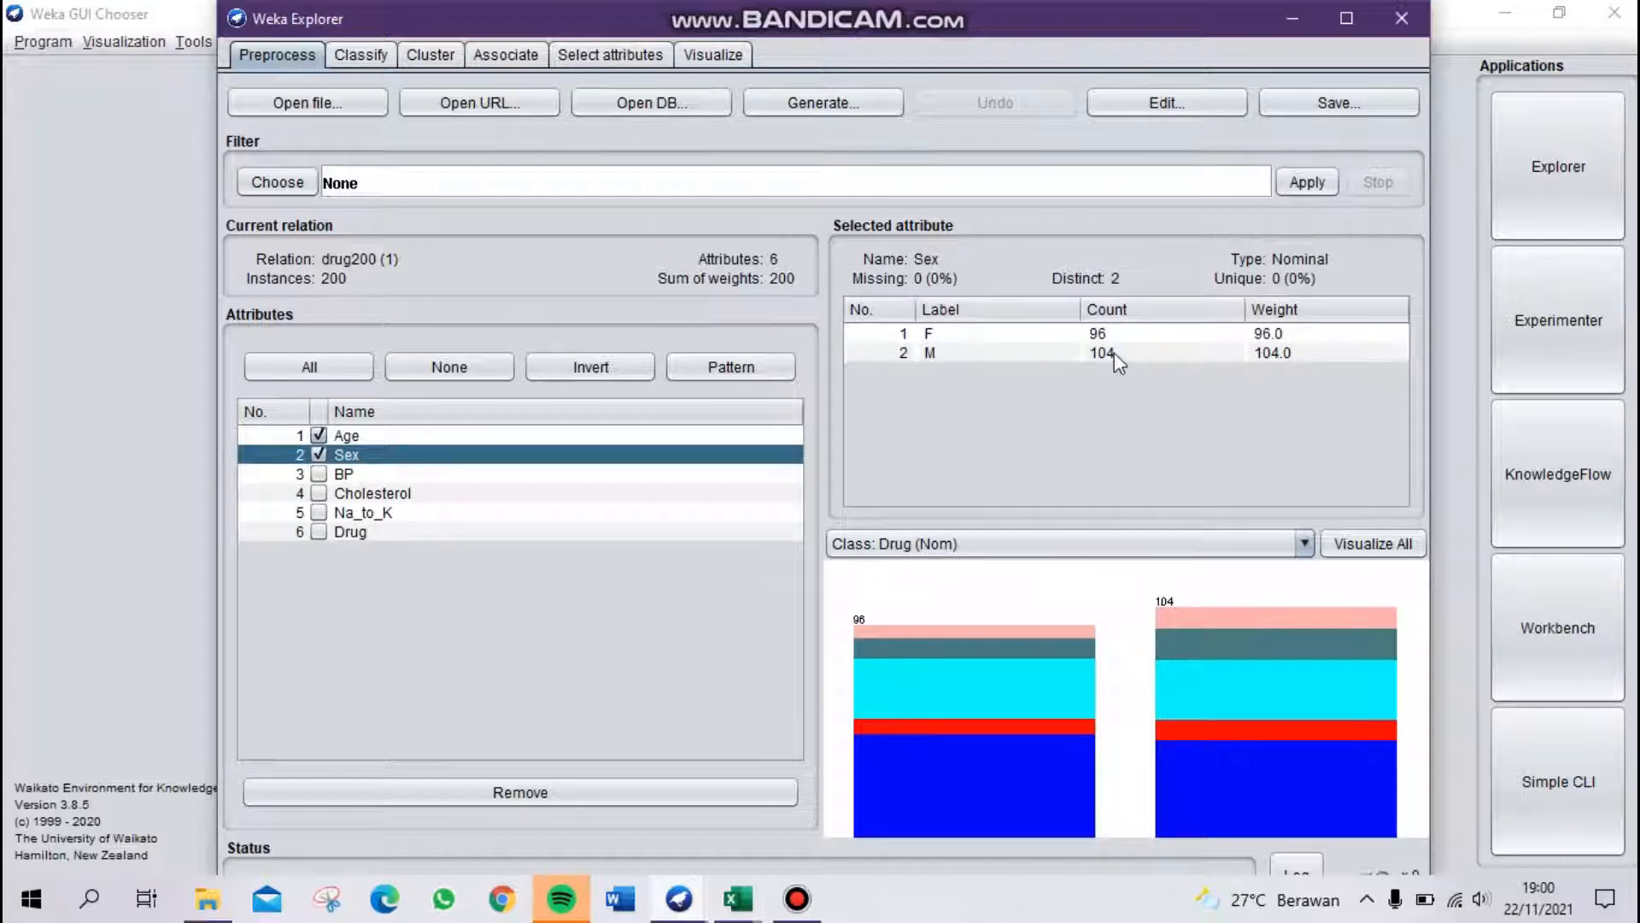
pyautogui.click(319, 474)
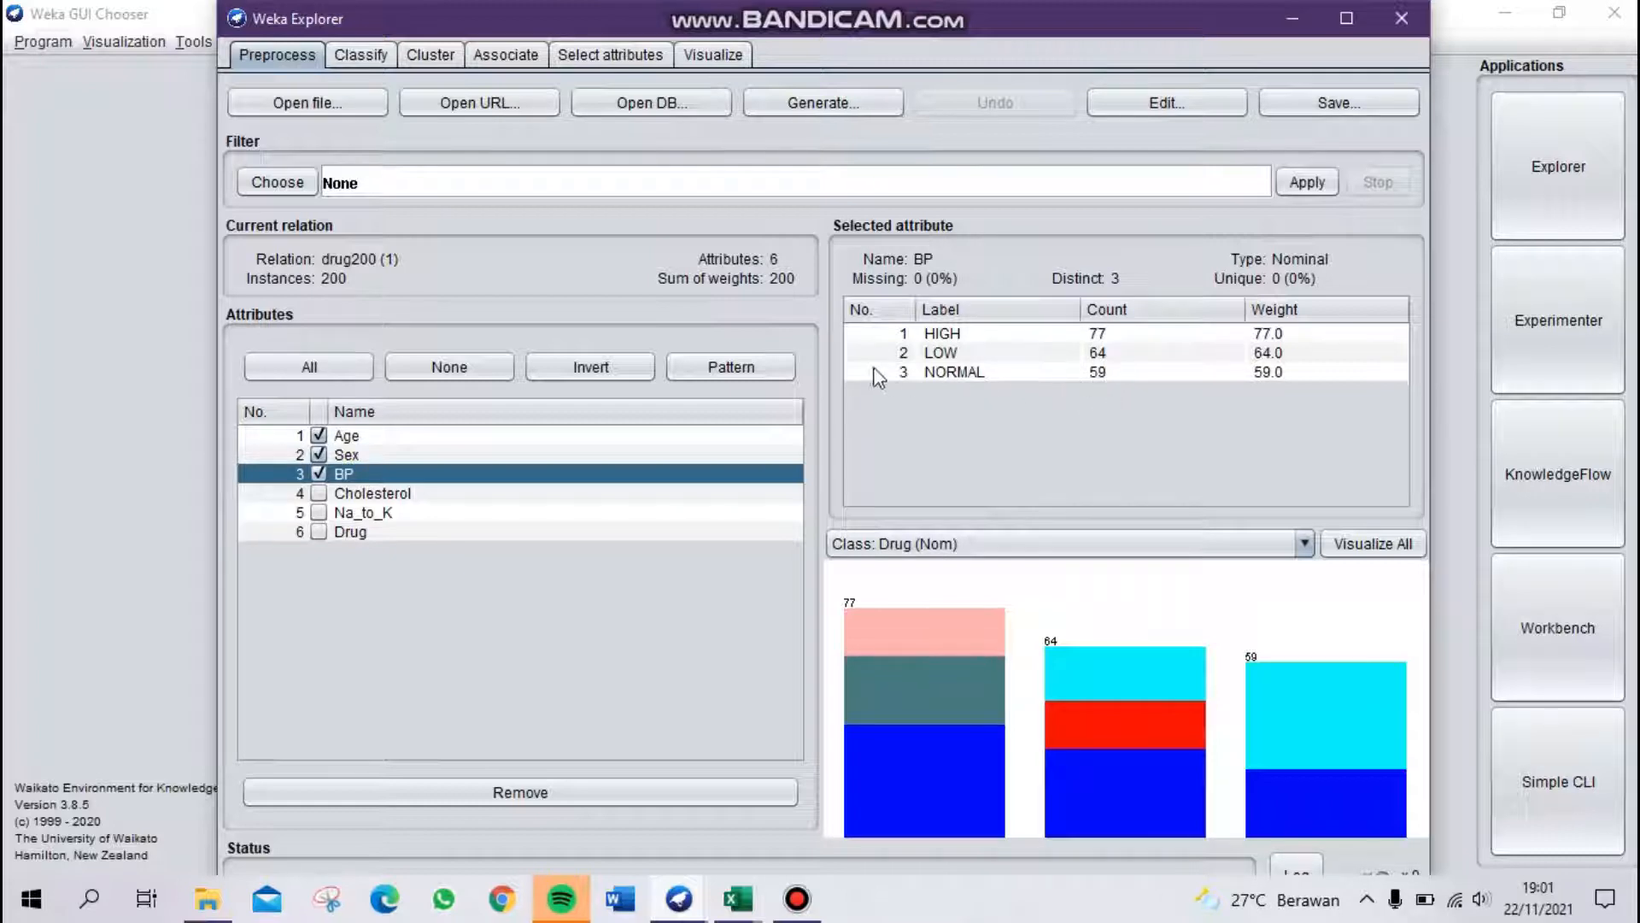
pyautogui.click(320, 495)
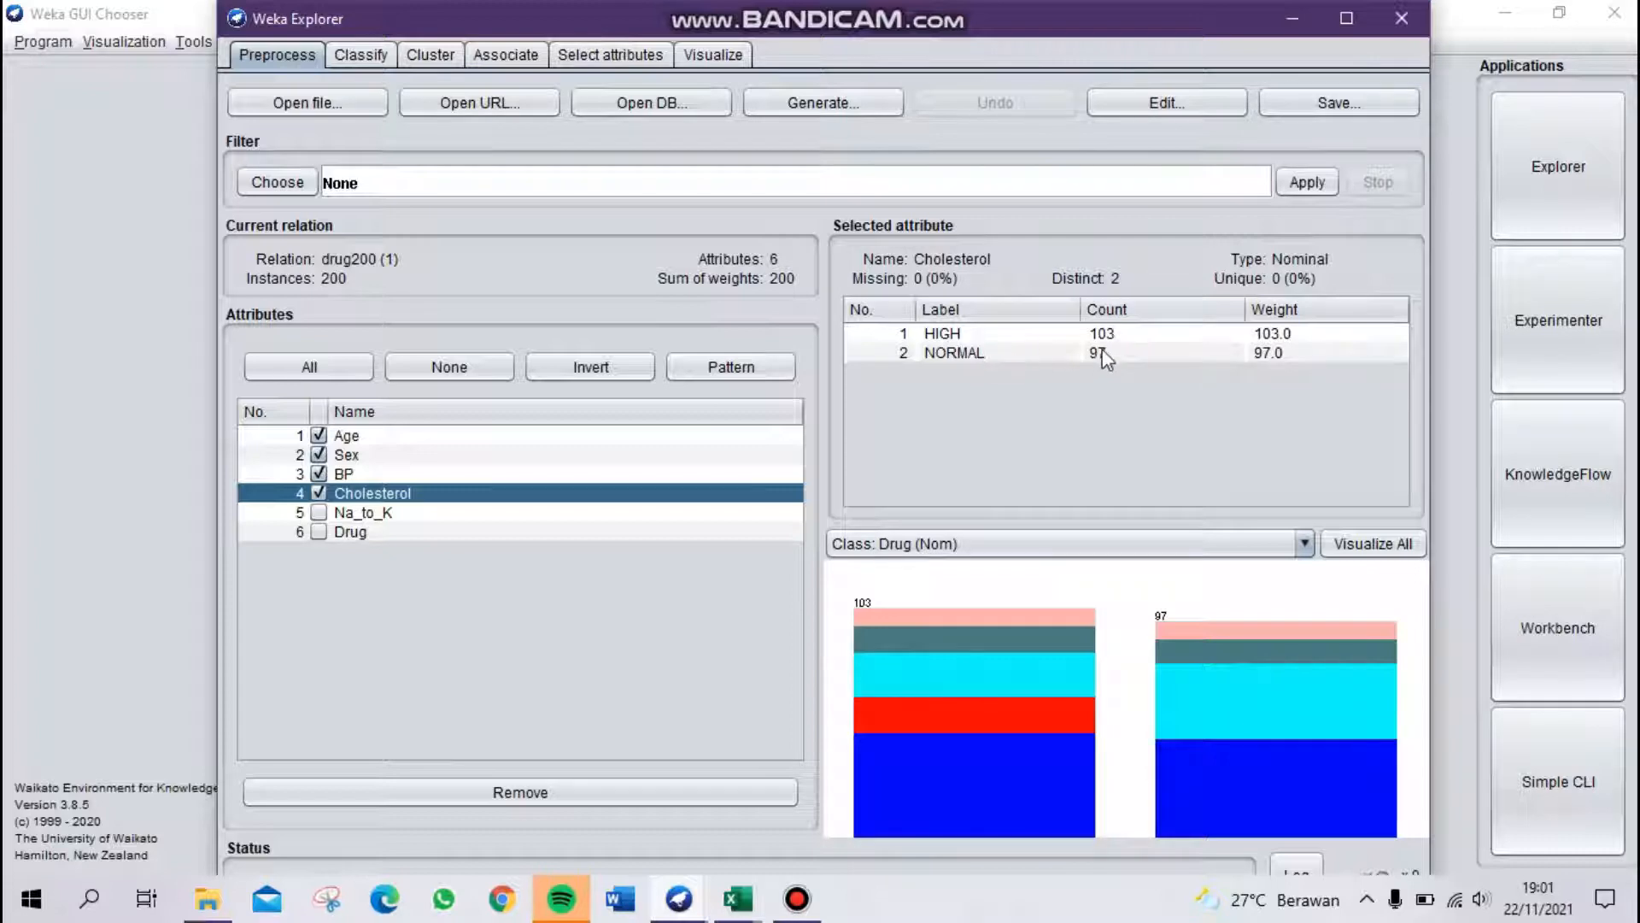
pyautogui.click(319, 512)
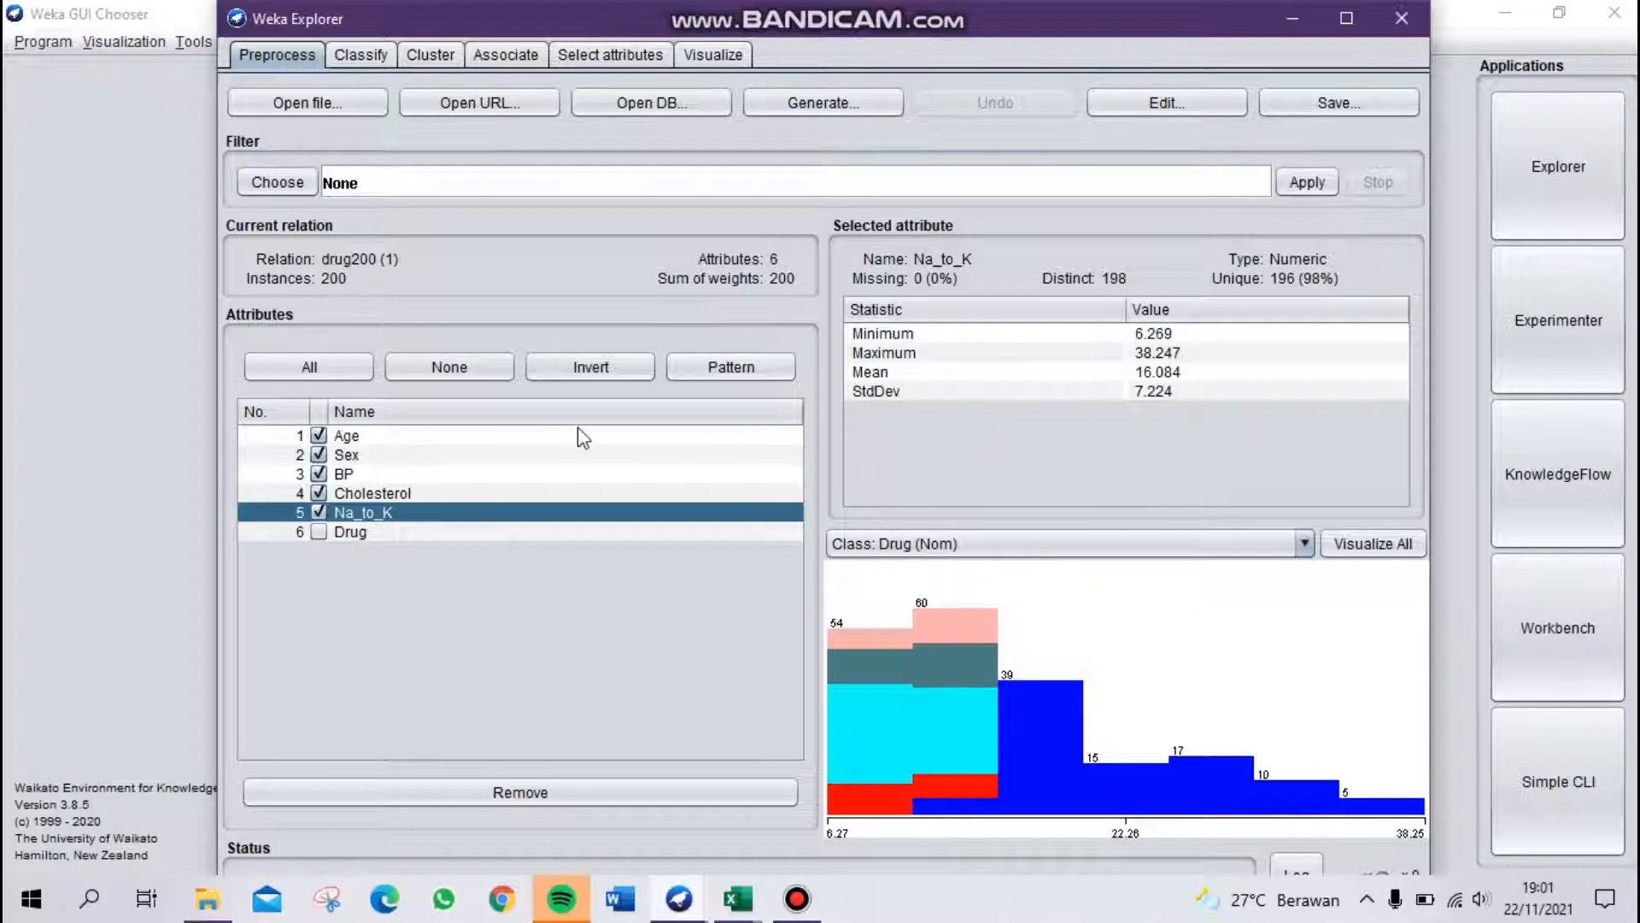
pyautogui.click(328, 534)
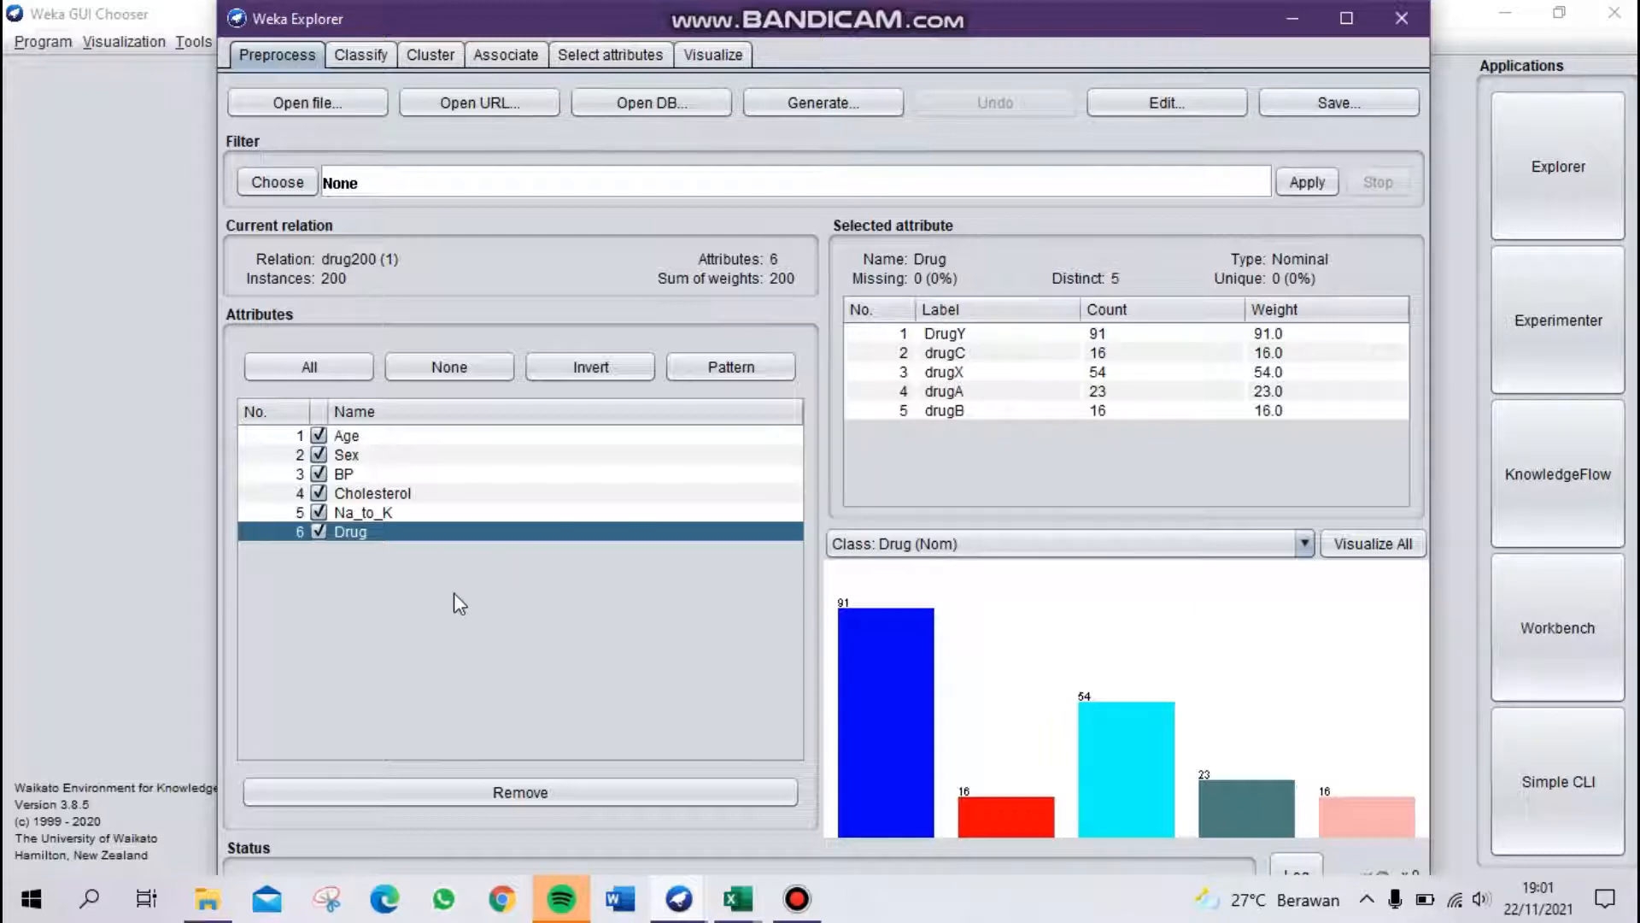
# Go to classification and choose NaiveBayes from the bayes group as the classifier
pyautogui.click(360, 55)
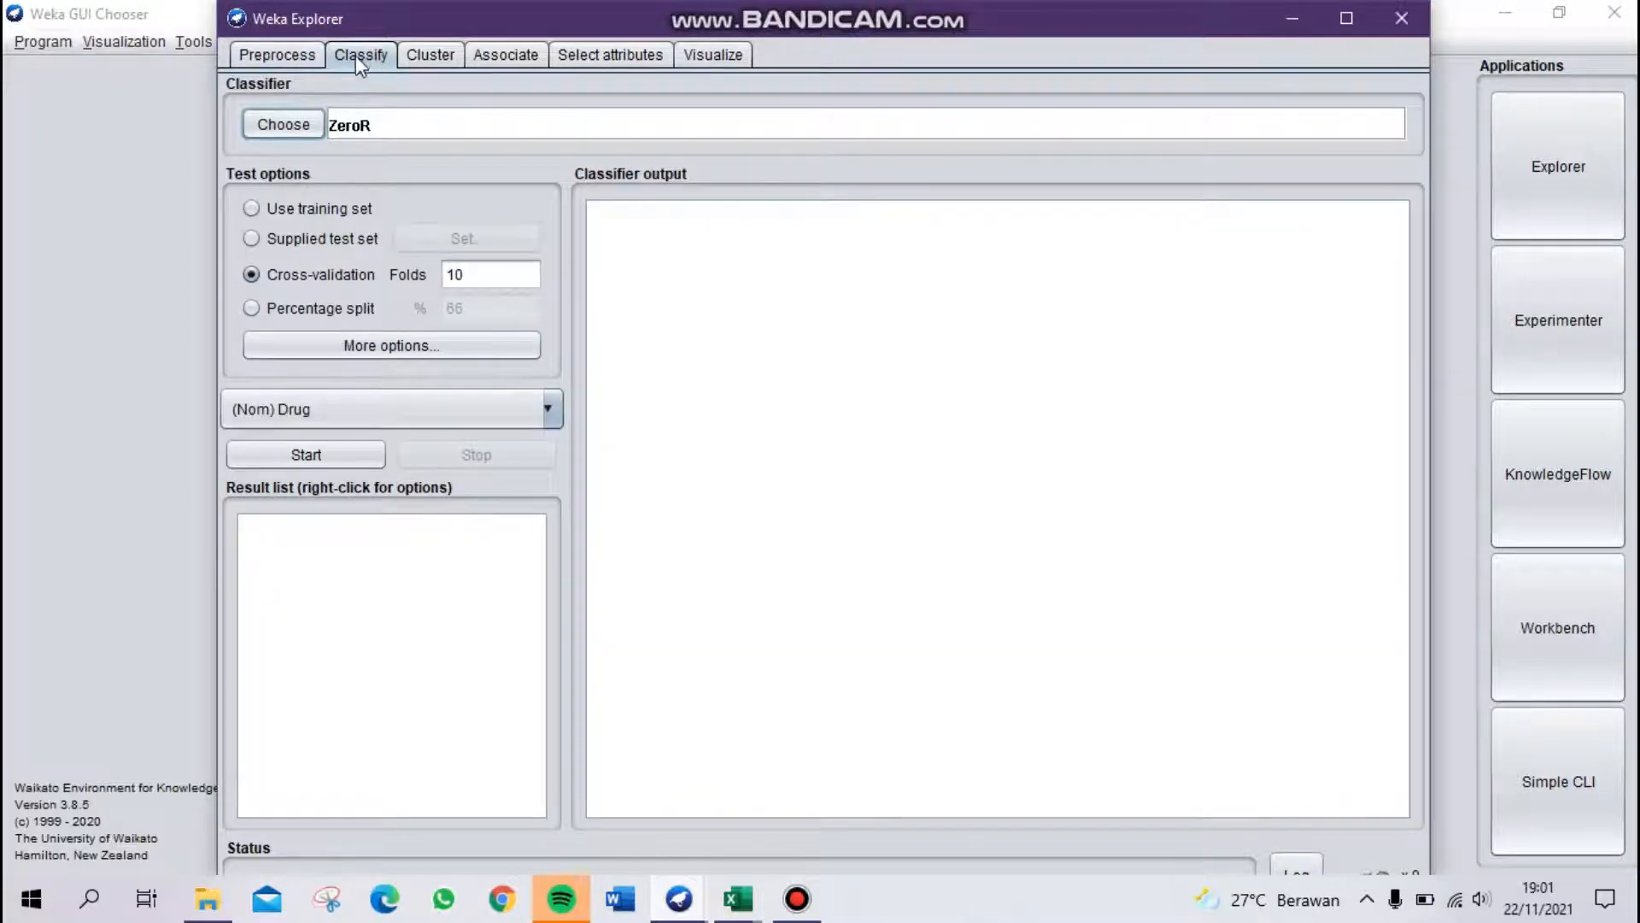
pyautogui.click(284, 125)
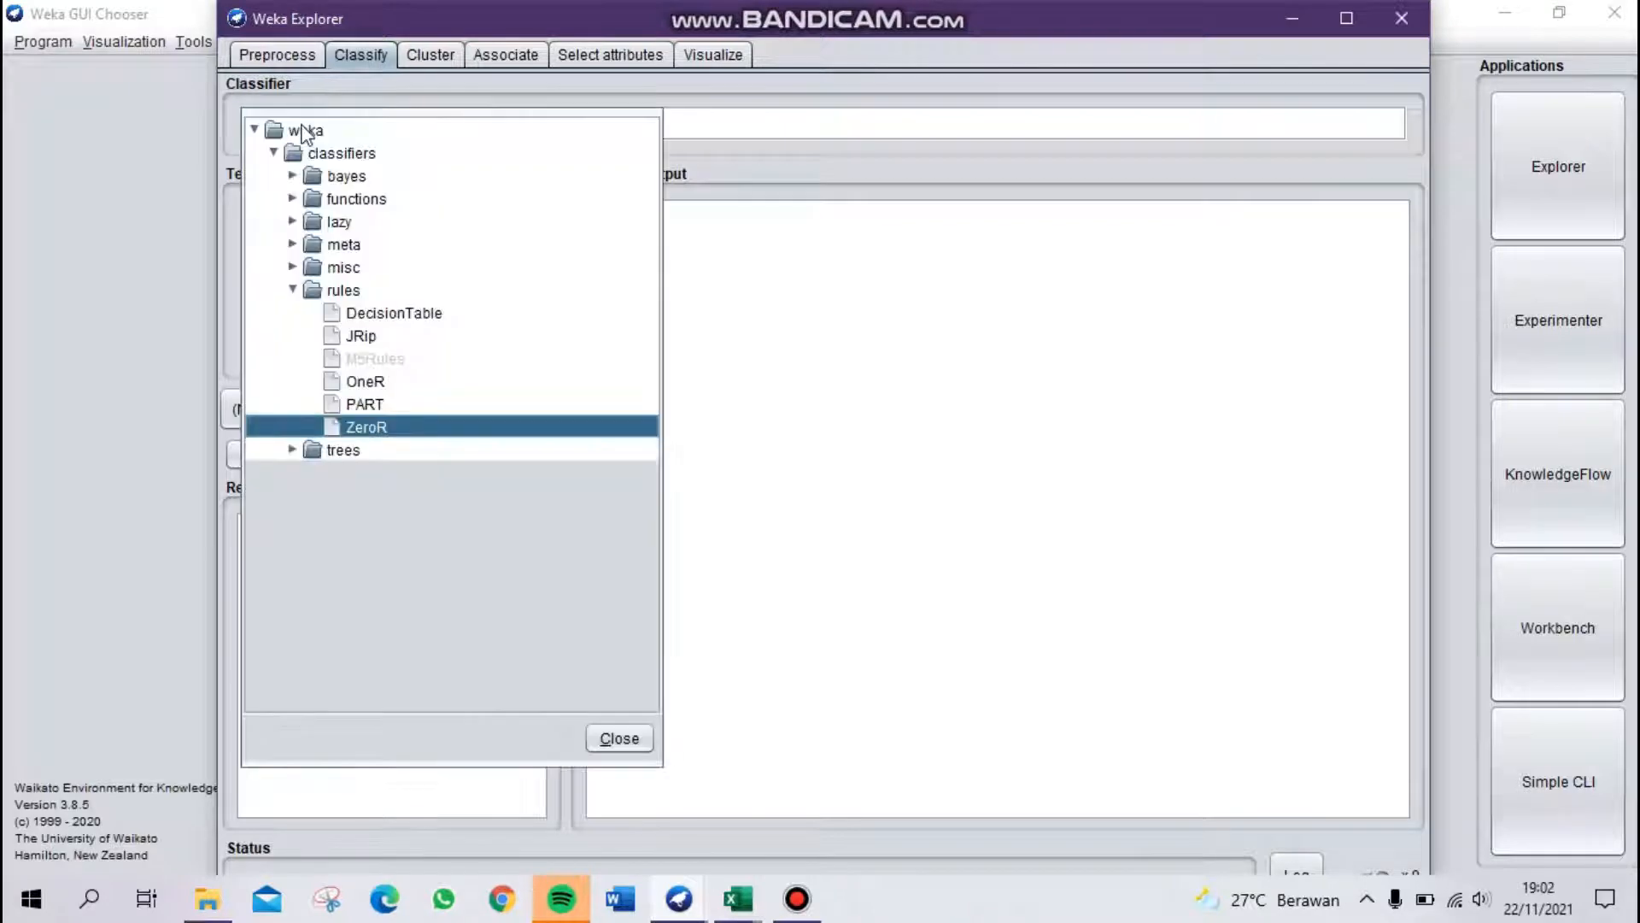
pyautogui.click(355, 177)
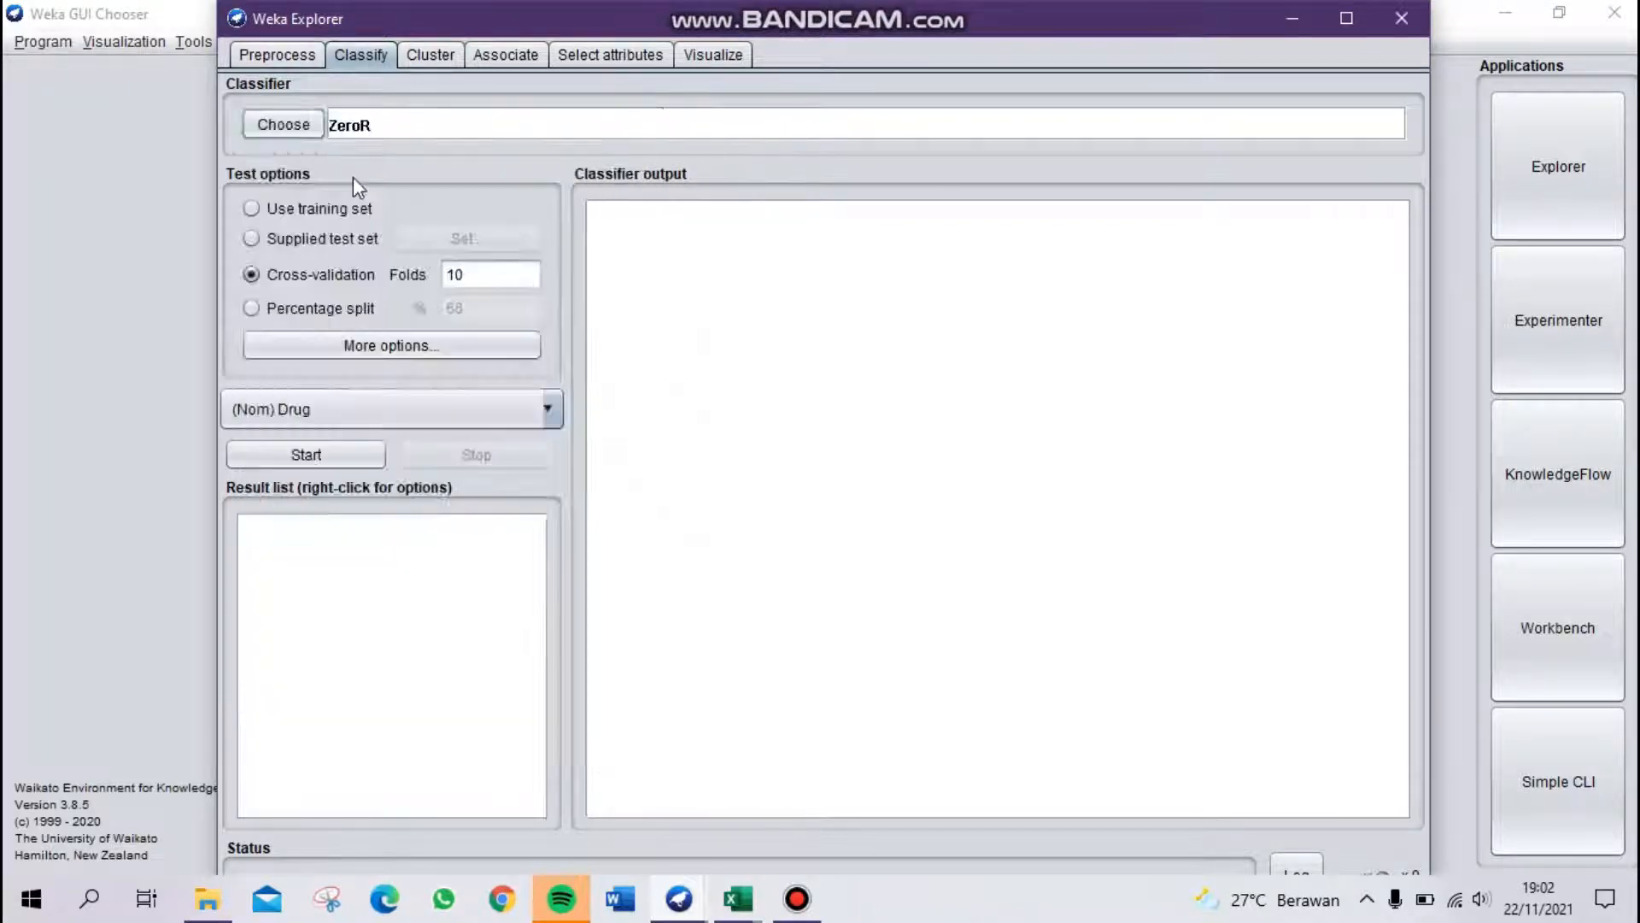
pyautogui.click(299, 123)
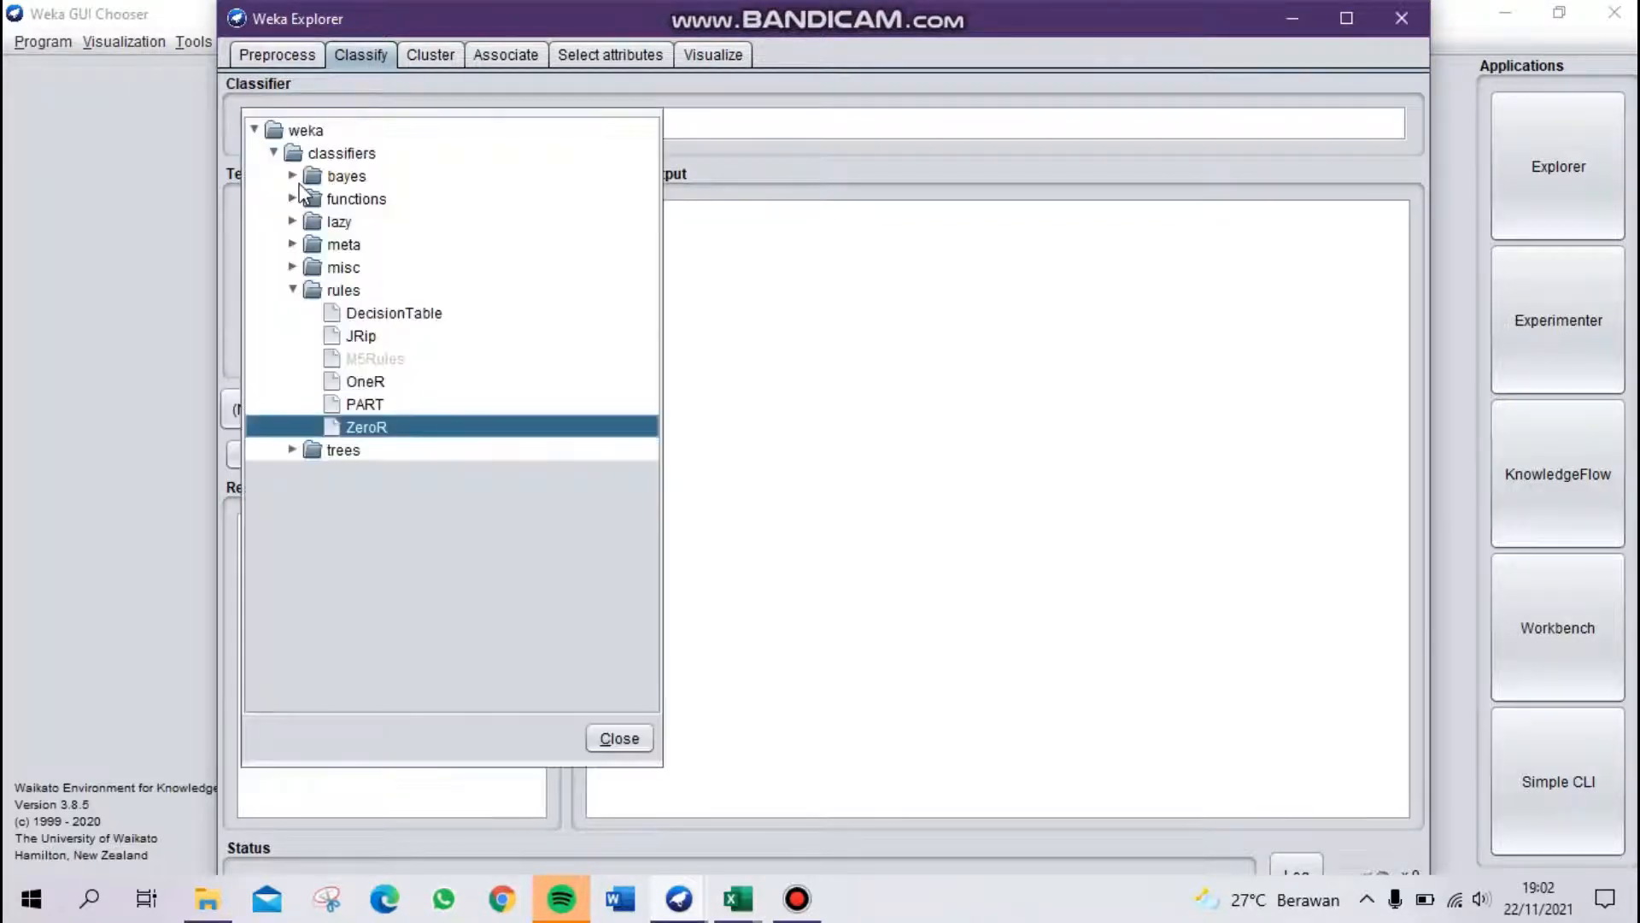
pyautogui.click(292, 177)
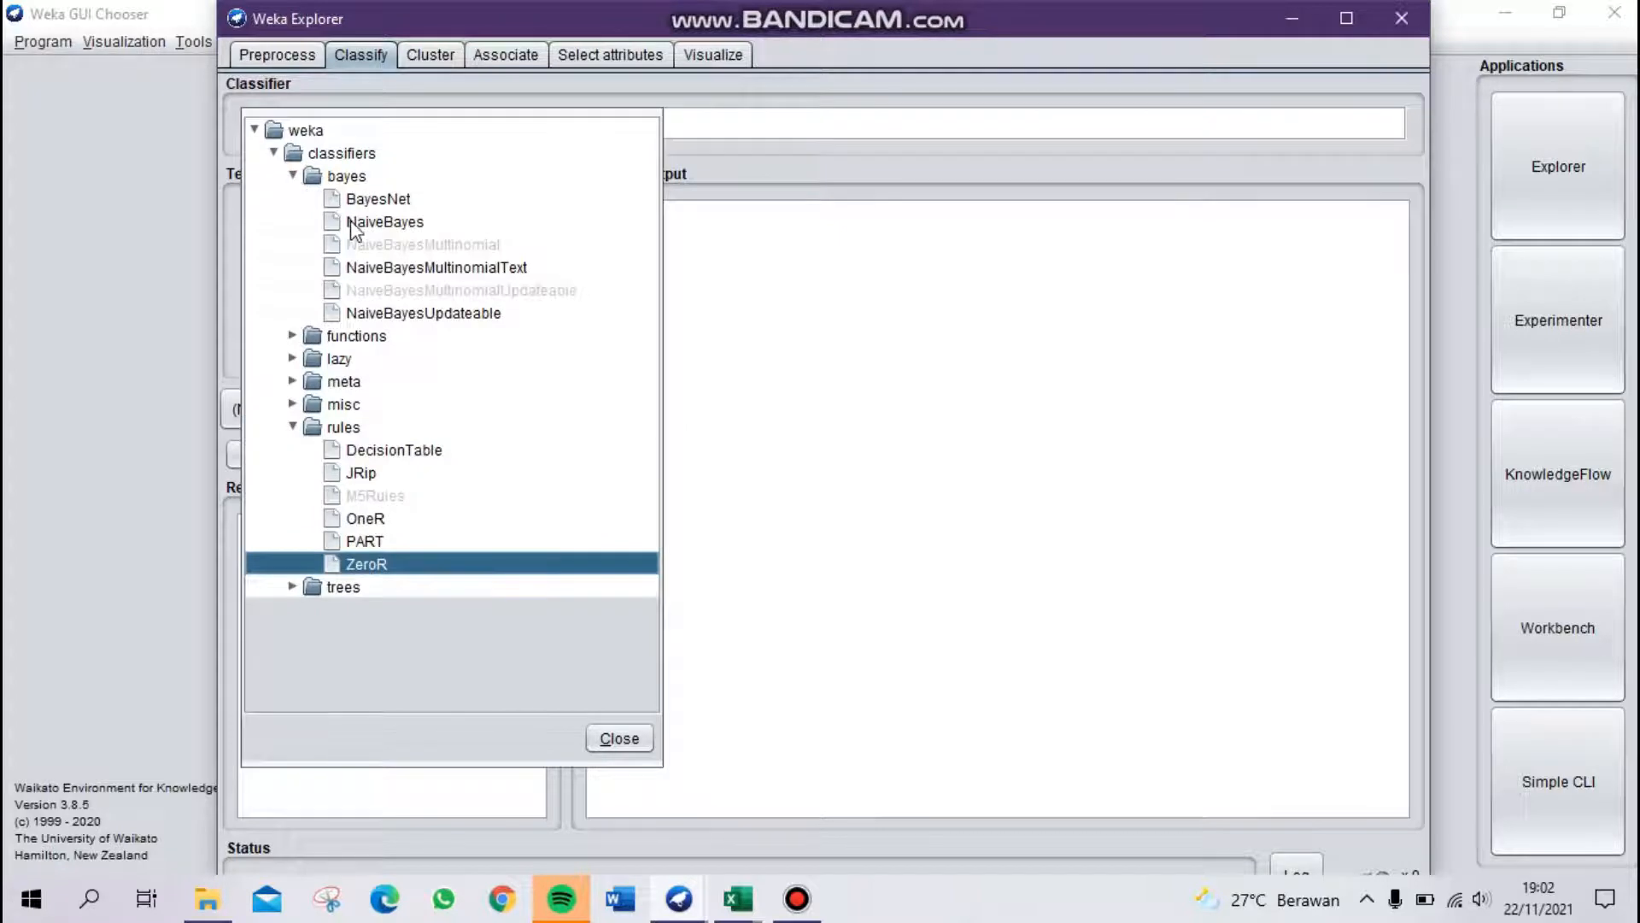
pyautogui.click(384, 222)
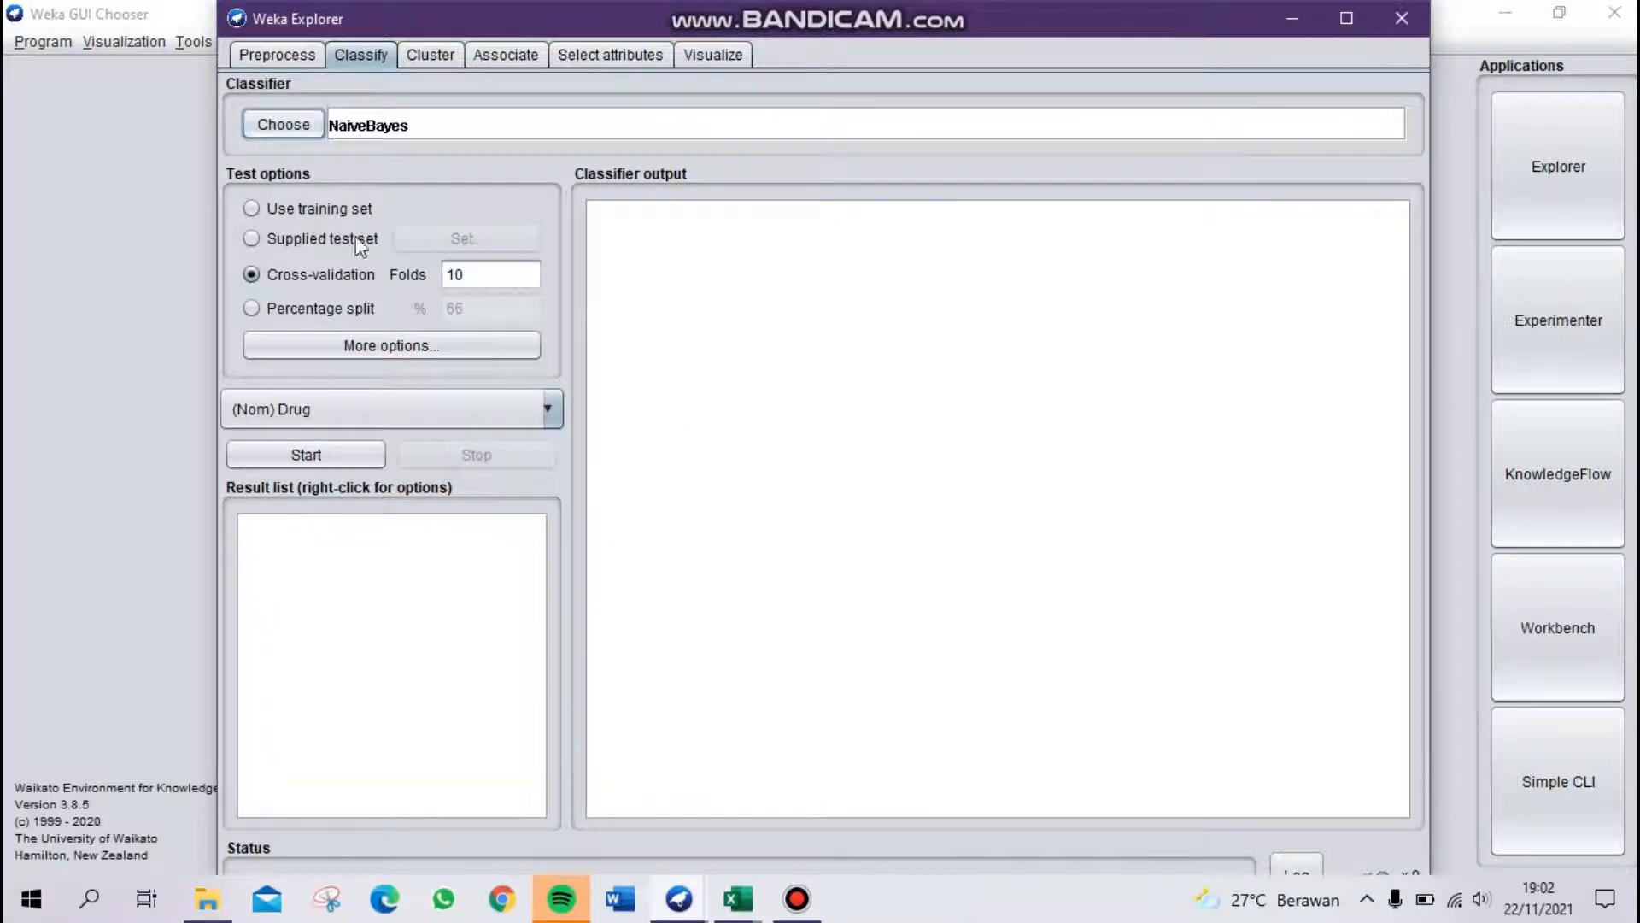
# Run the classifier with (Nom) Drug as the class attribute, and examine its output from the run information down to the attribute model
pyautogui.click(556, 409)
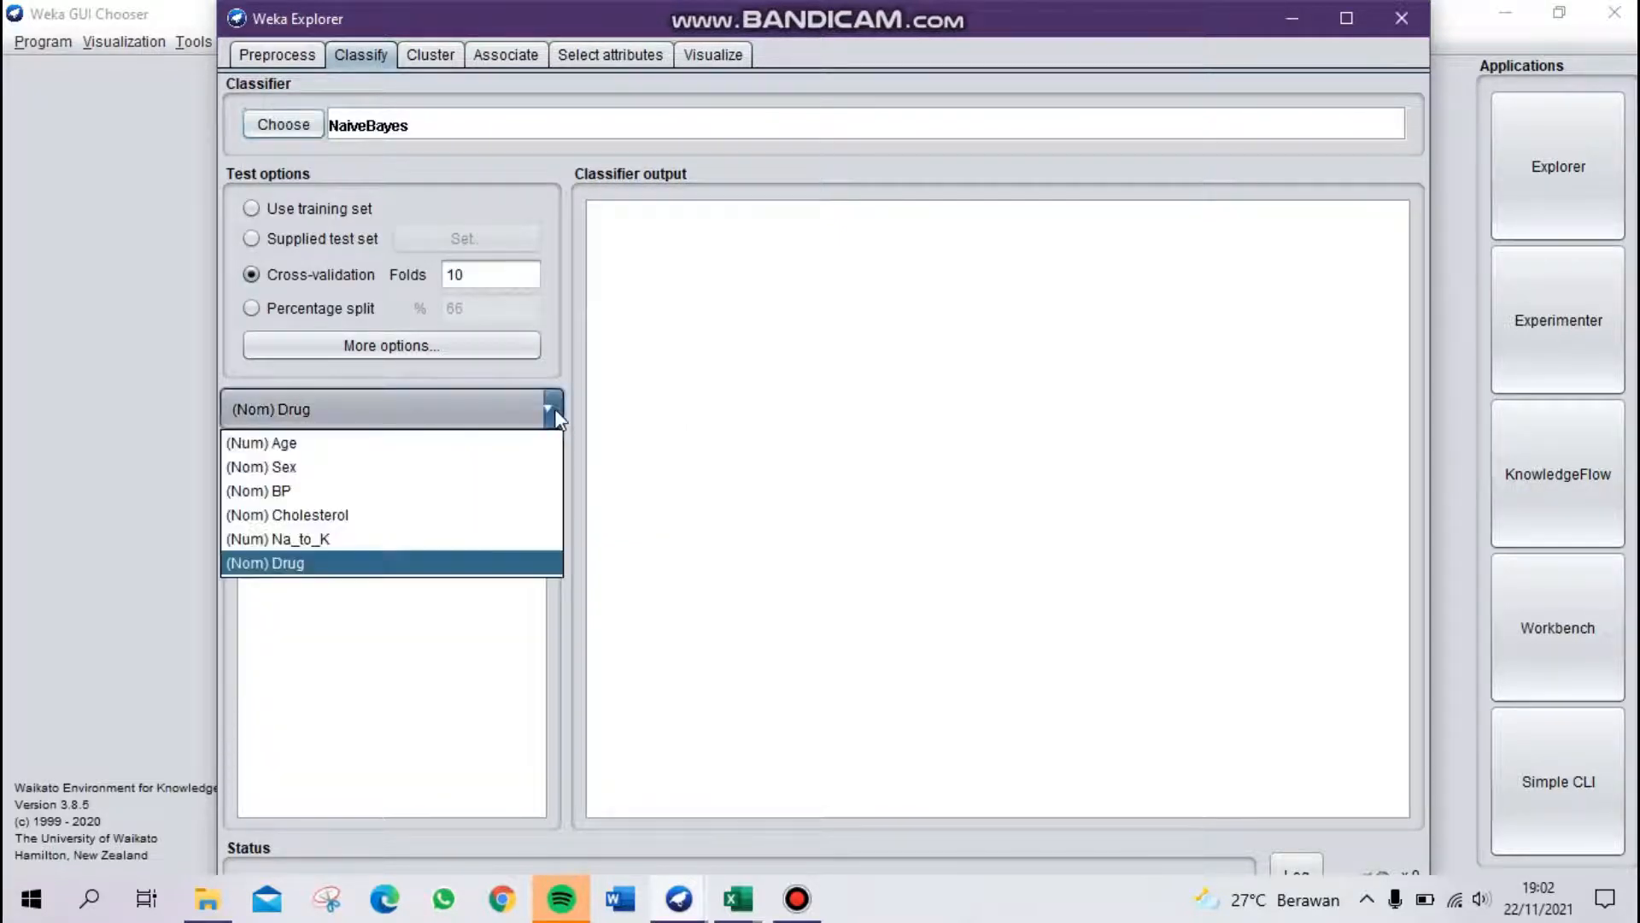
pyautogui.click(322, 569)
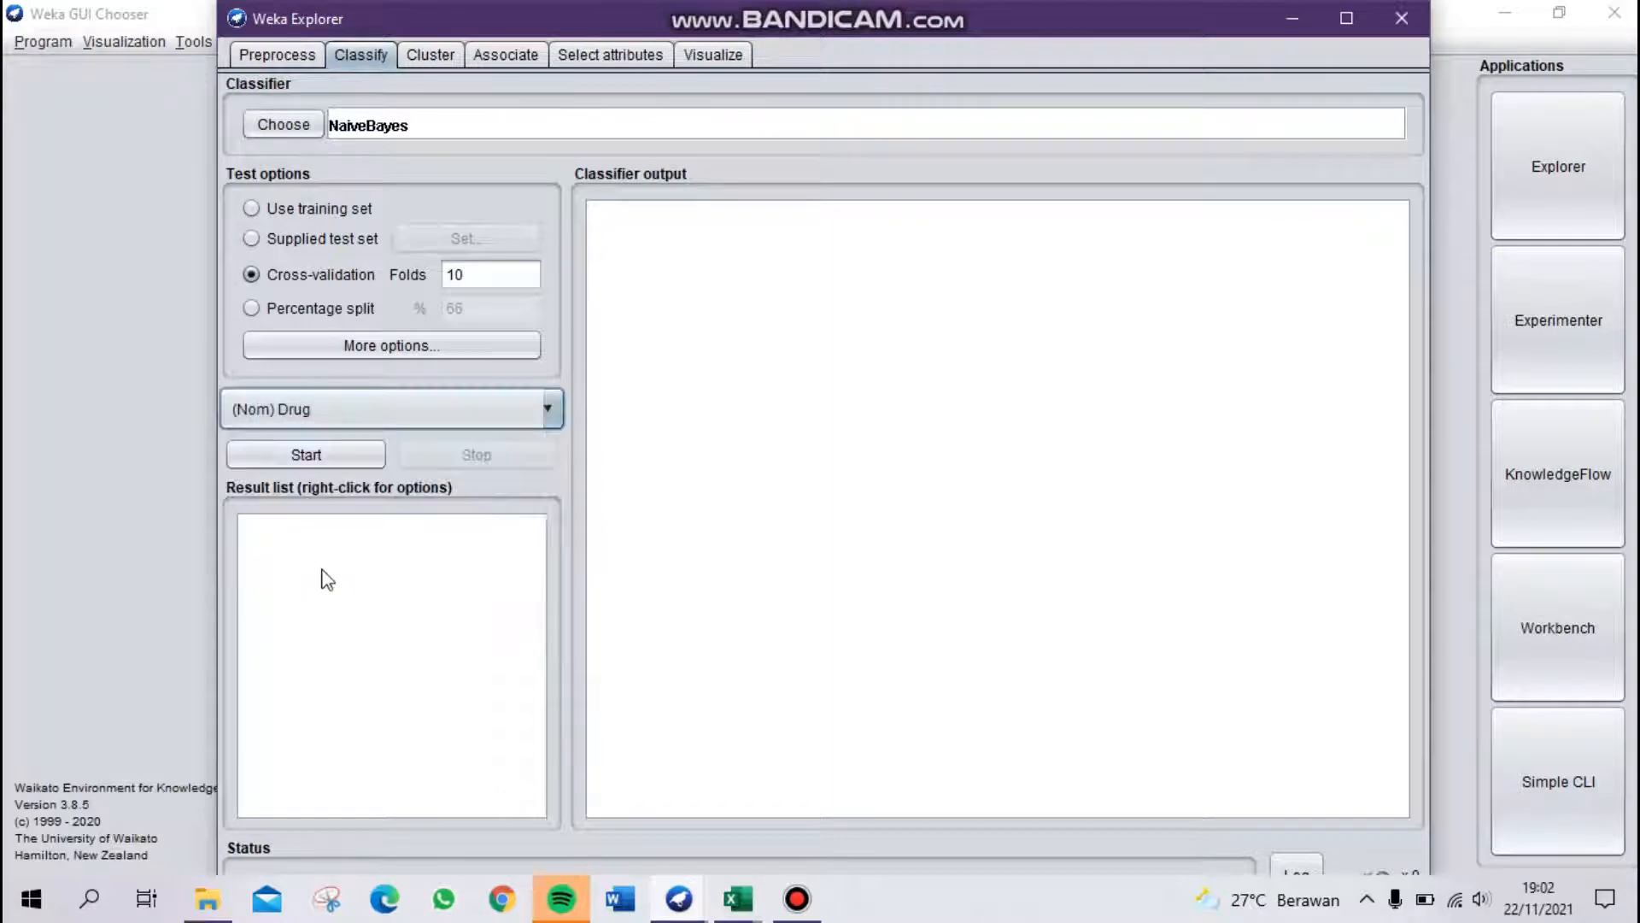
pyautogui.click(304, 455)
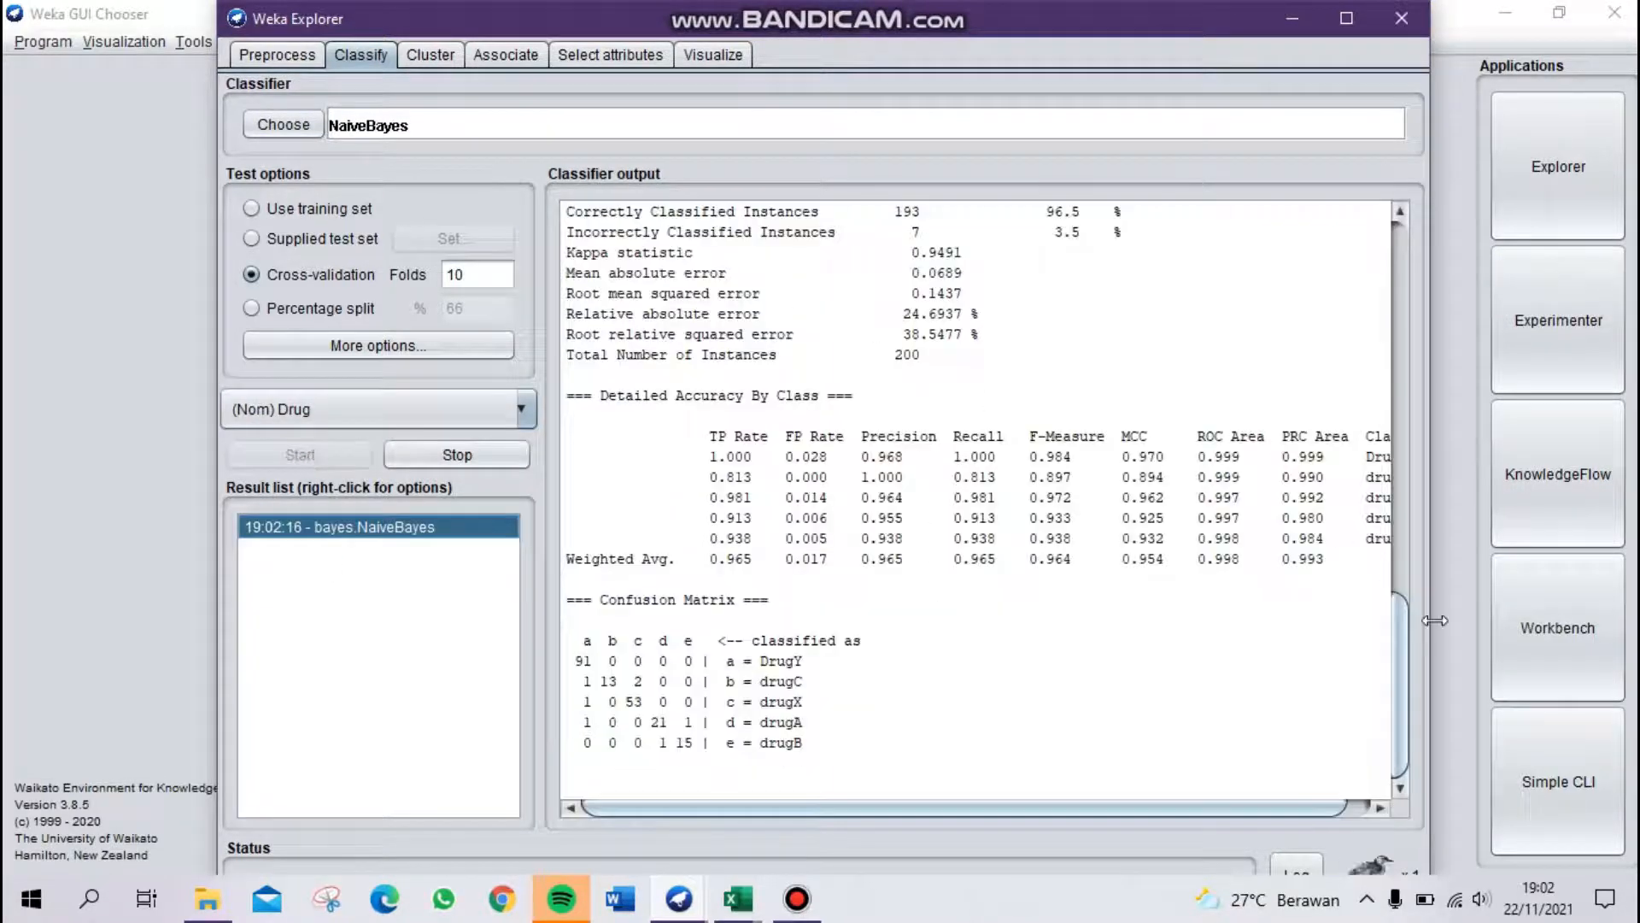
pyautogui.moveTo(1401, 658); pyautogui.dragTo(1394, 295)
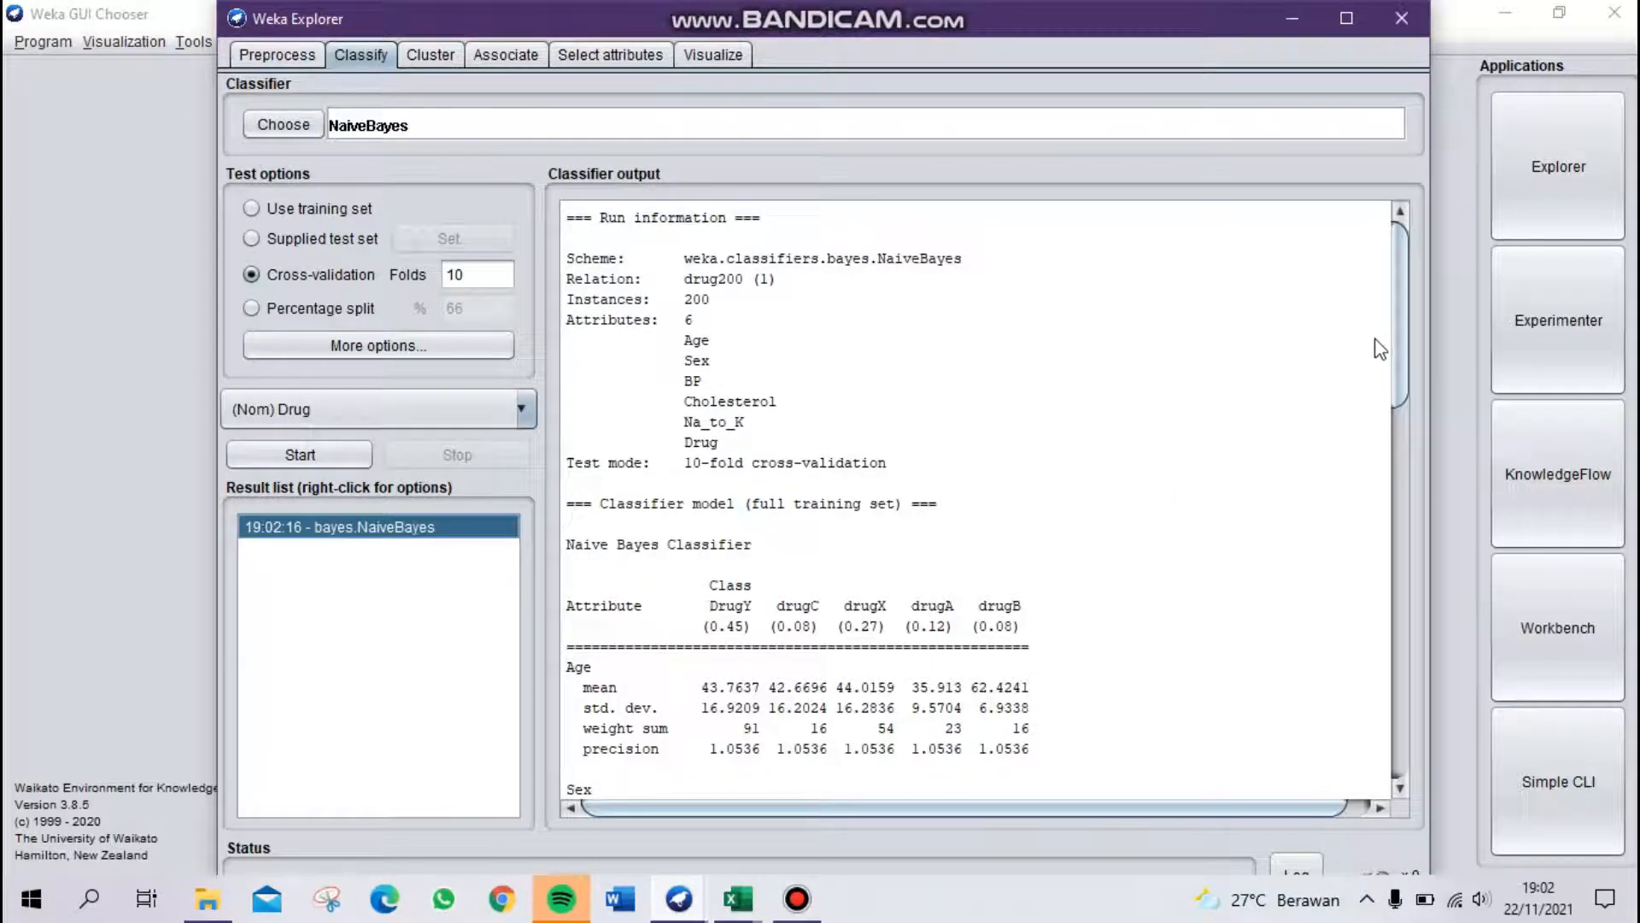
pyautogui.scroll(-5, 1401, 346)
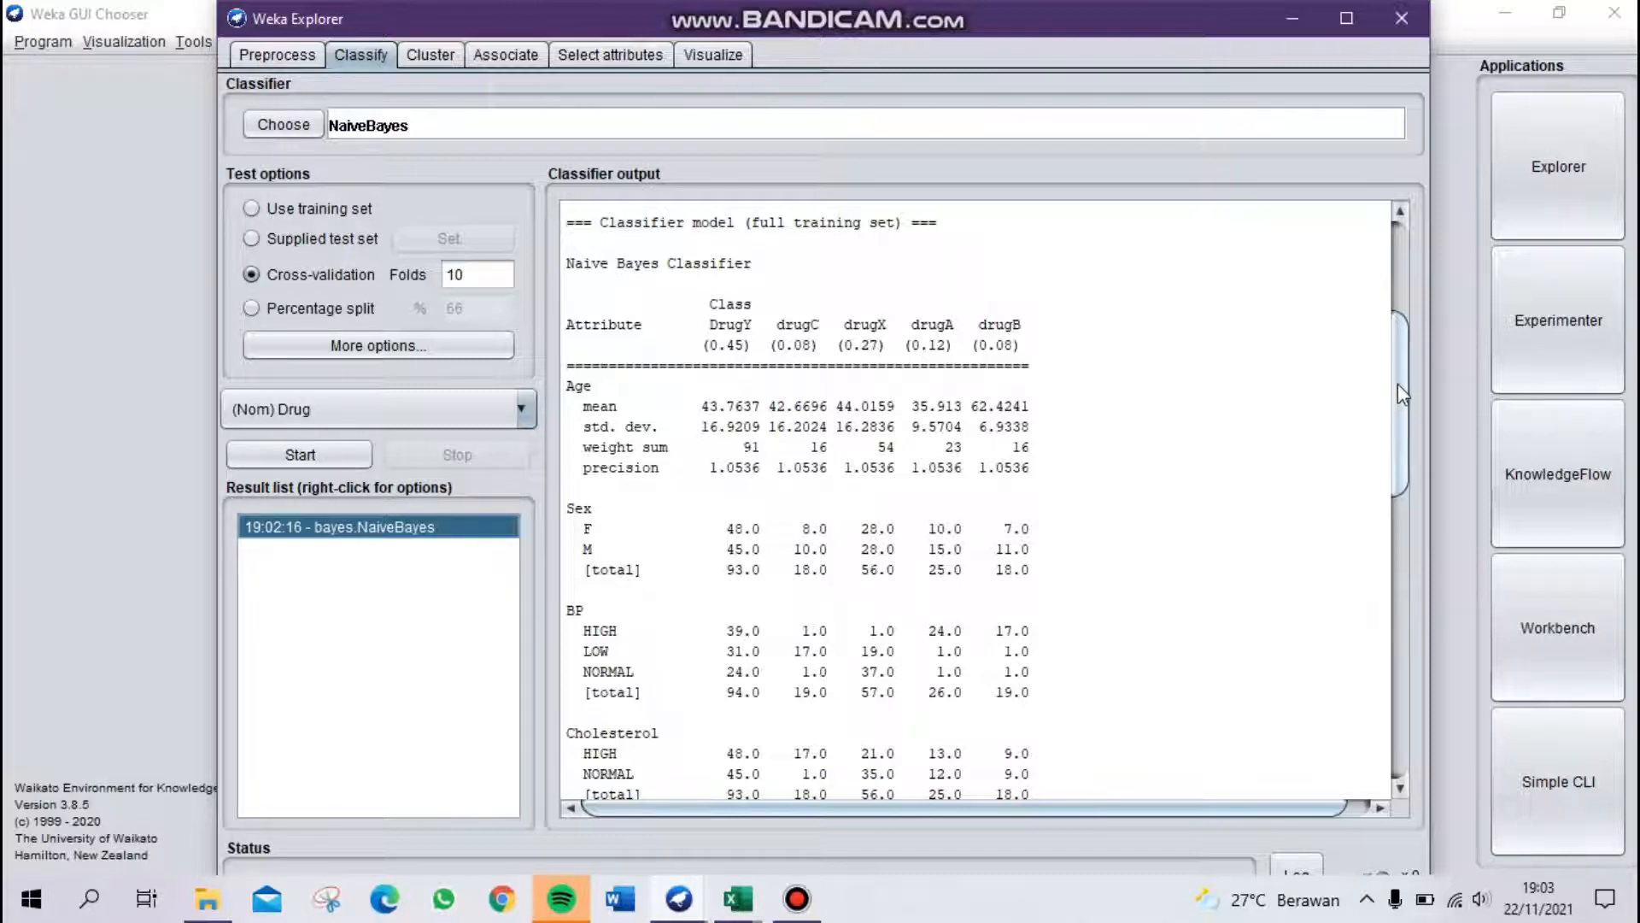
# Examine the rest of the classifier output: the cross-validation summary, detailed accuracy by class and confusion matrix
pyautogui.moveTo(1399, 384); pyautogui.dragTo(1403, 601)
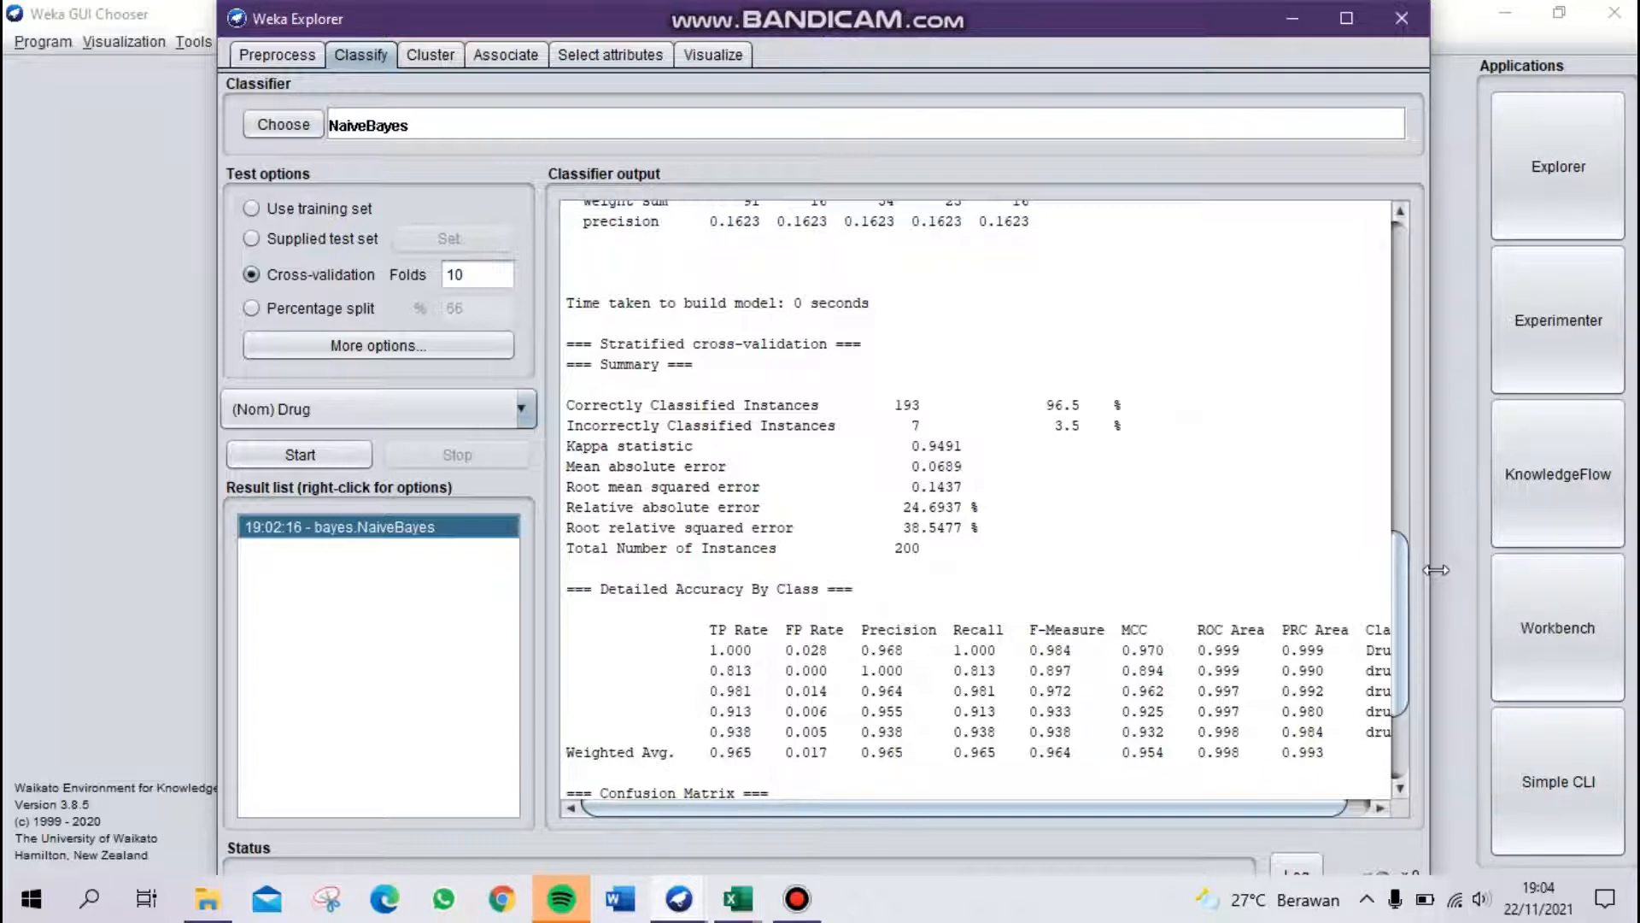
pyautogui.scroll(-3, 1403, 571)
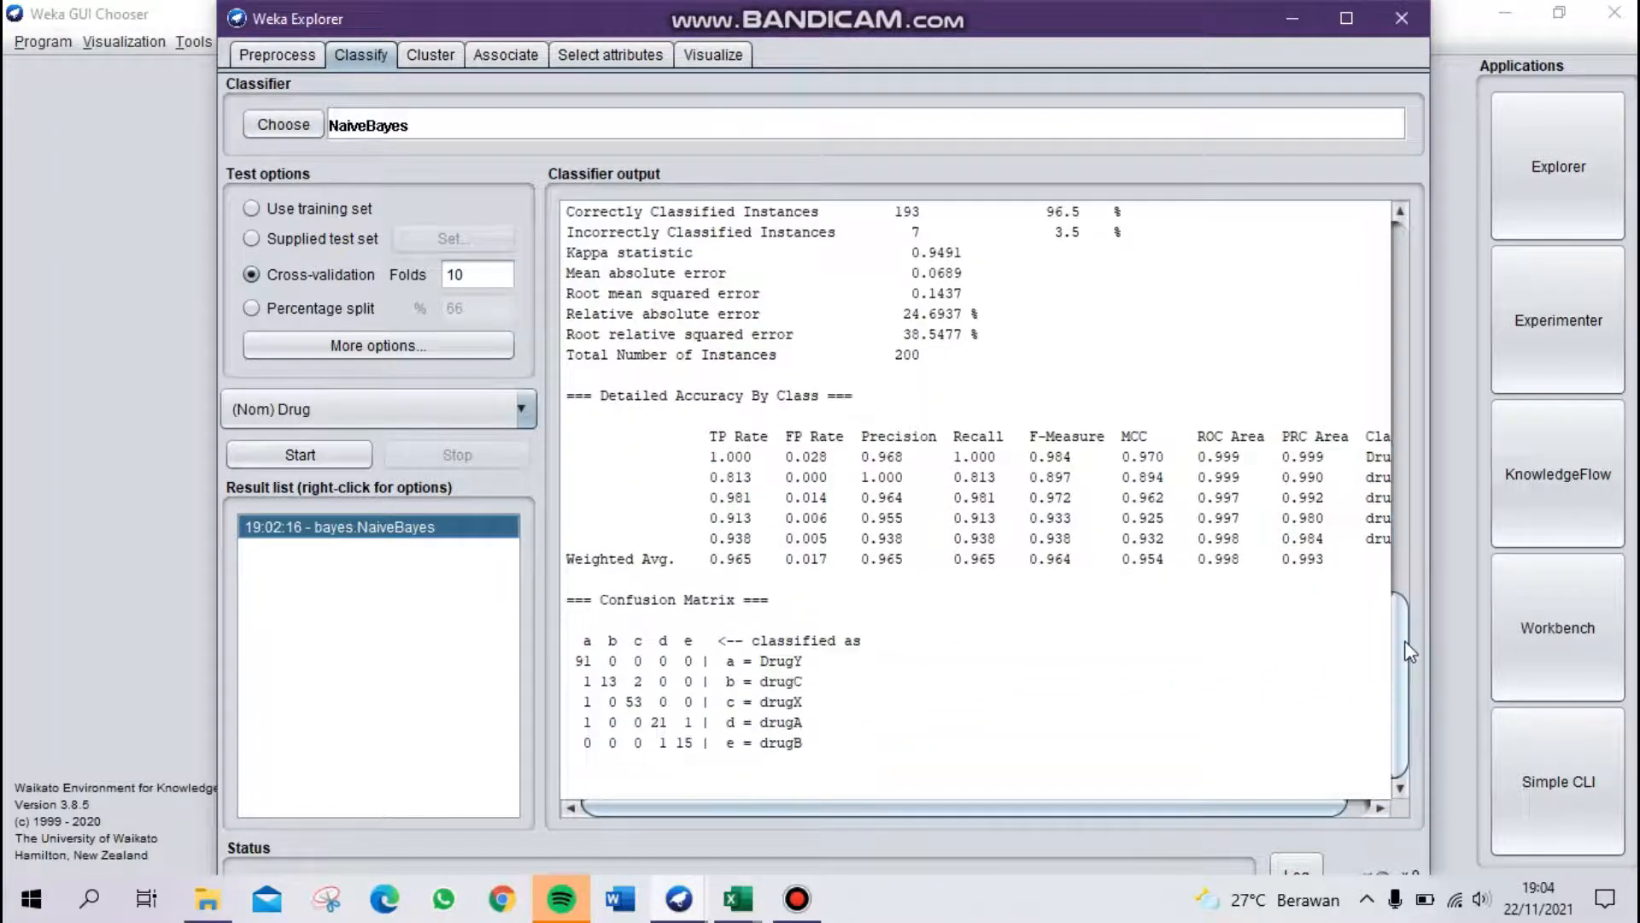
pyautogui.moveTo(1403, 644); pyautogui.dragTo(1401, 638)
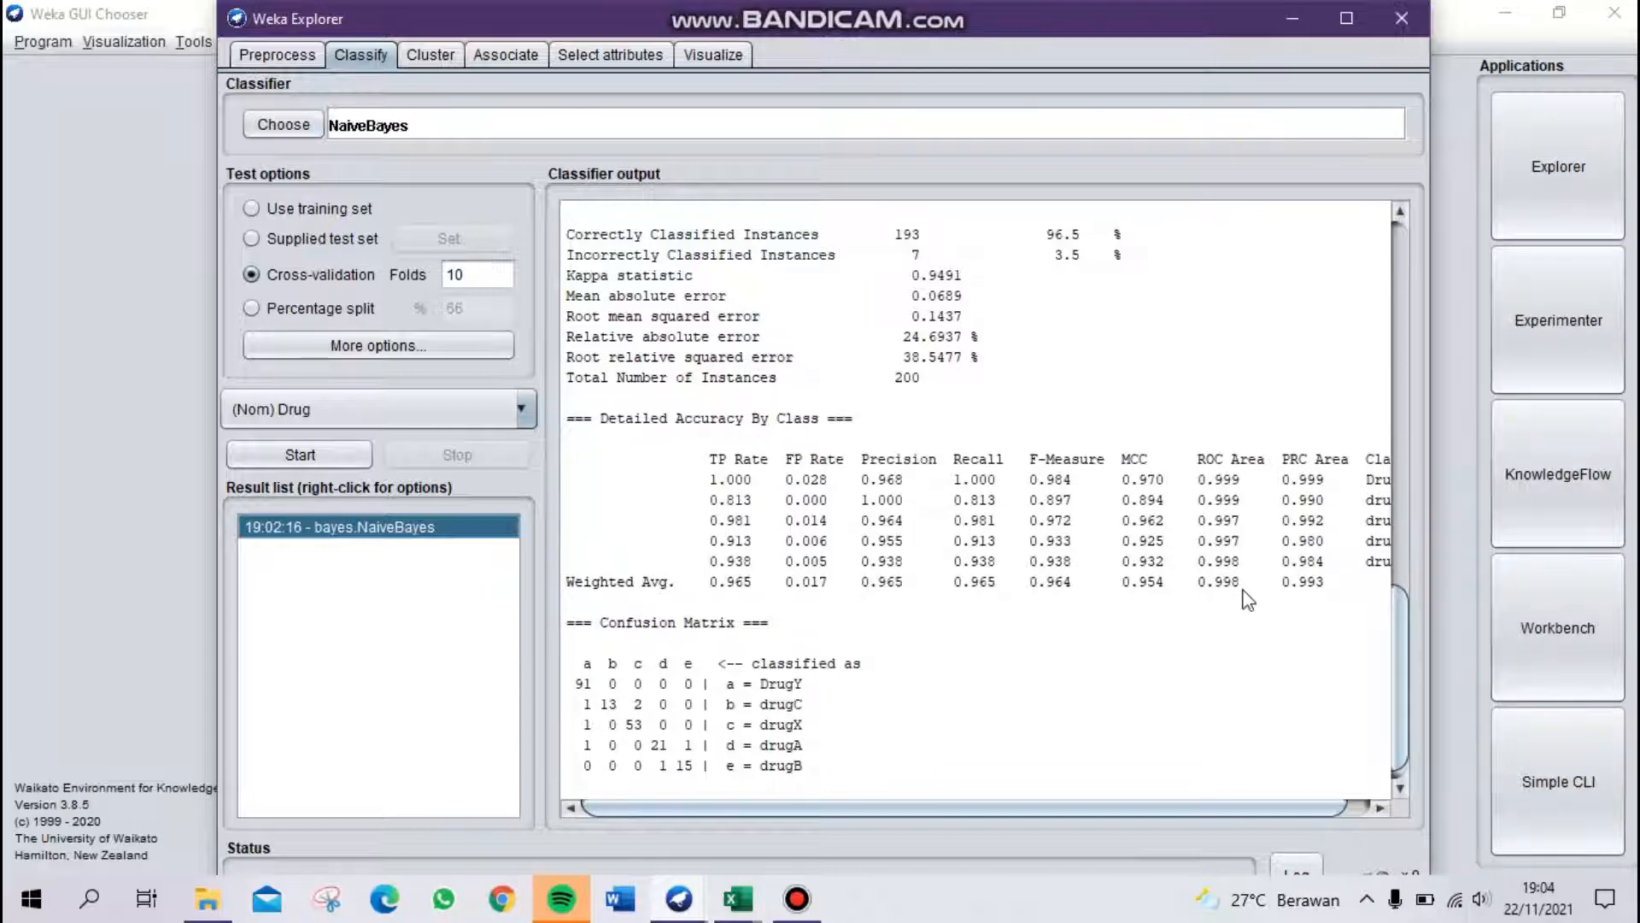
pyautogui.moveTo(1405, 628); pyautogui.dragTo(1392, 550)
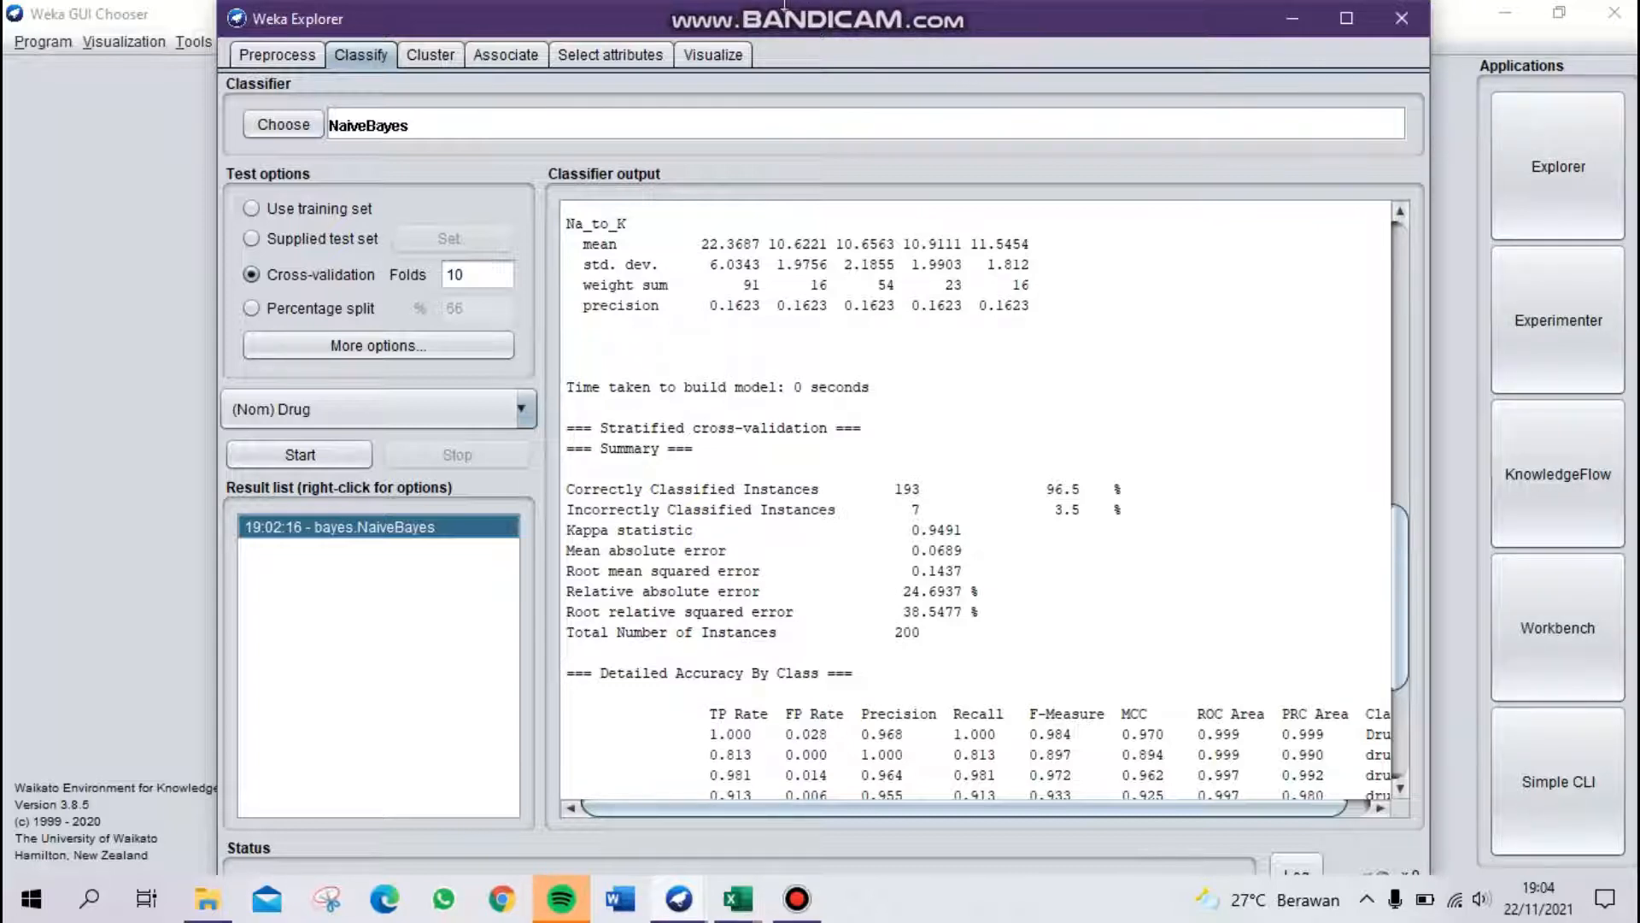
pyautogui.click(801, 914)
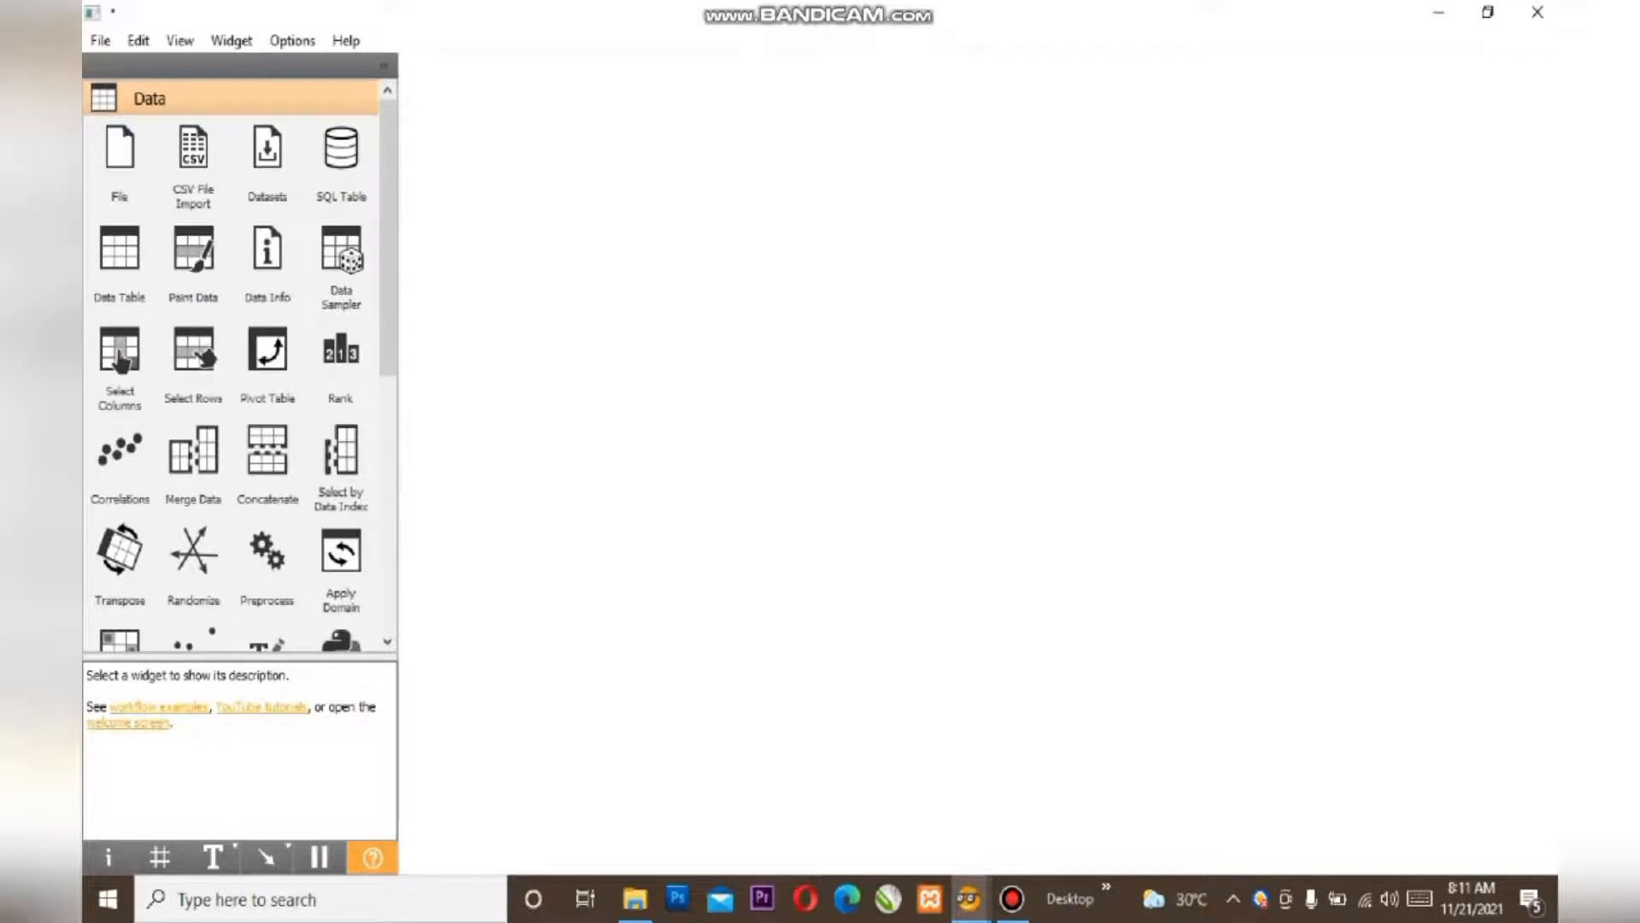
# Switch to Orange, add a File widget to the empty canvas and rename it "data training"
pyautogui.click(120, 149)
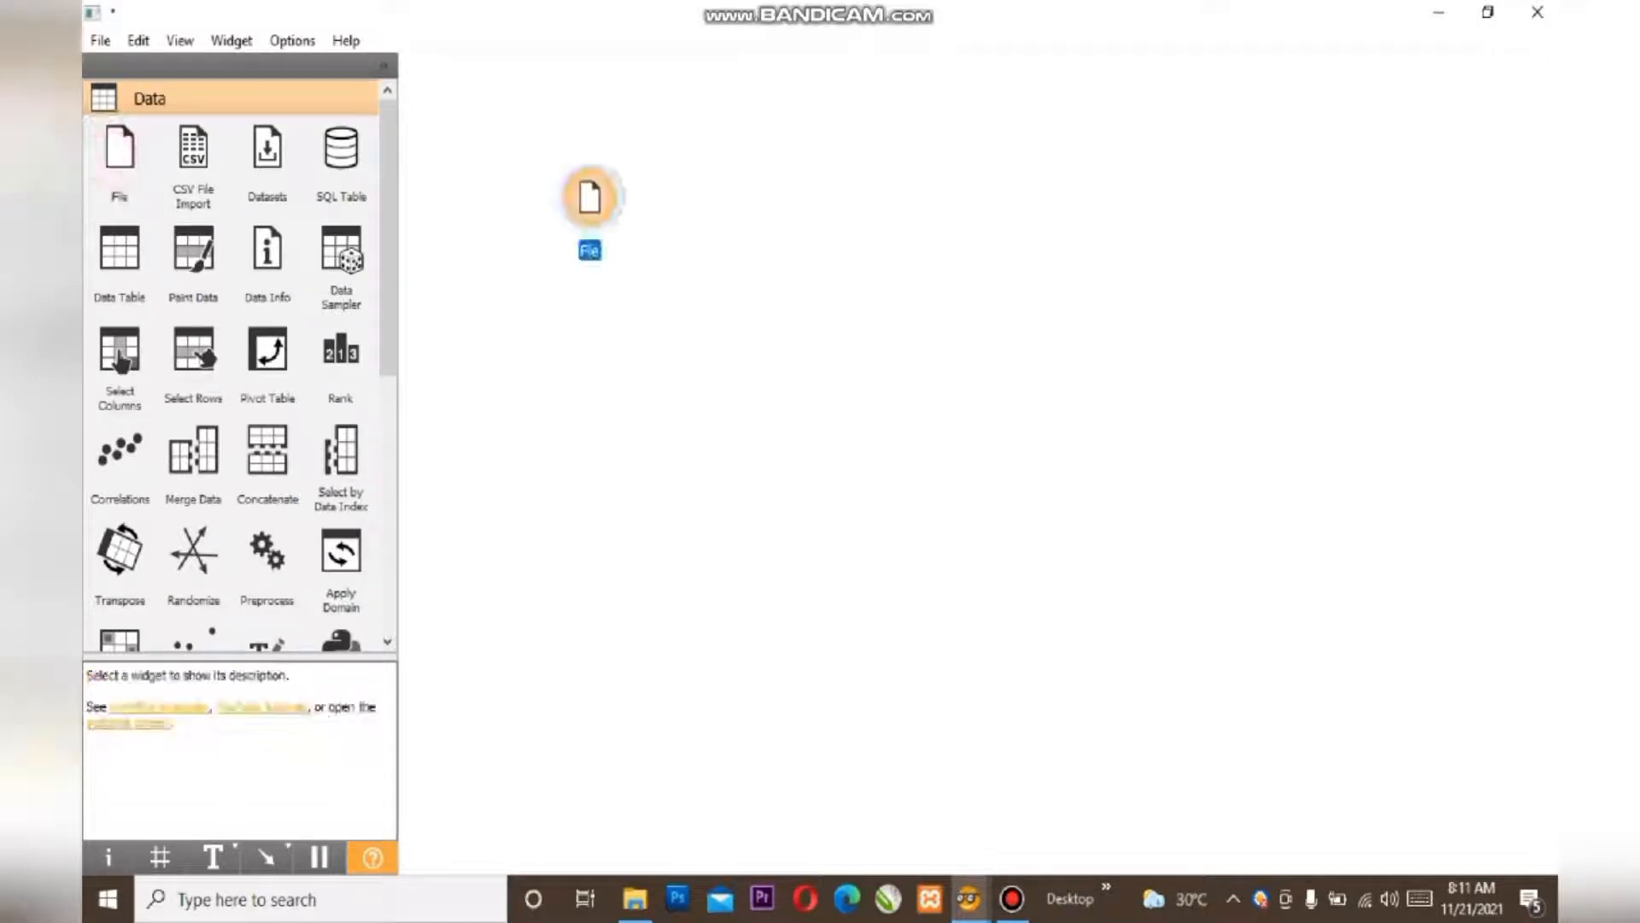
pyautogui.press('F2')
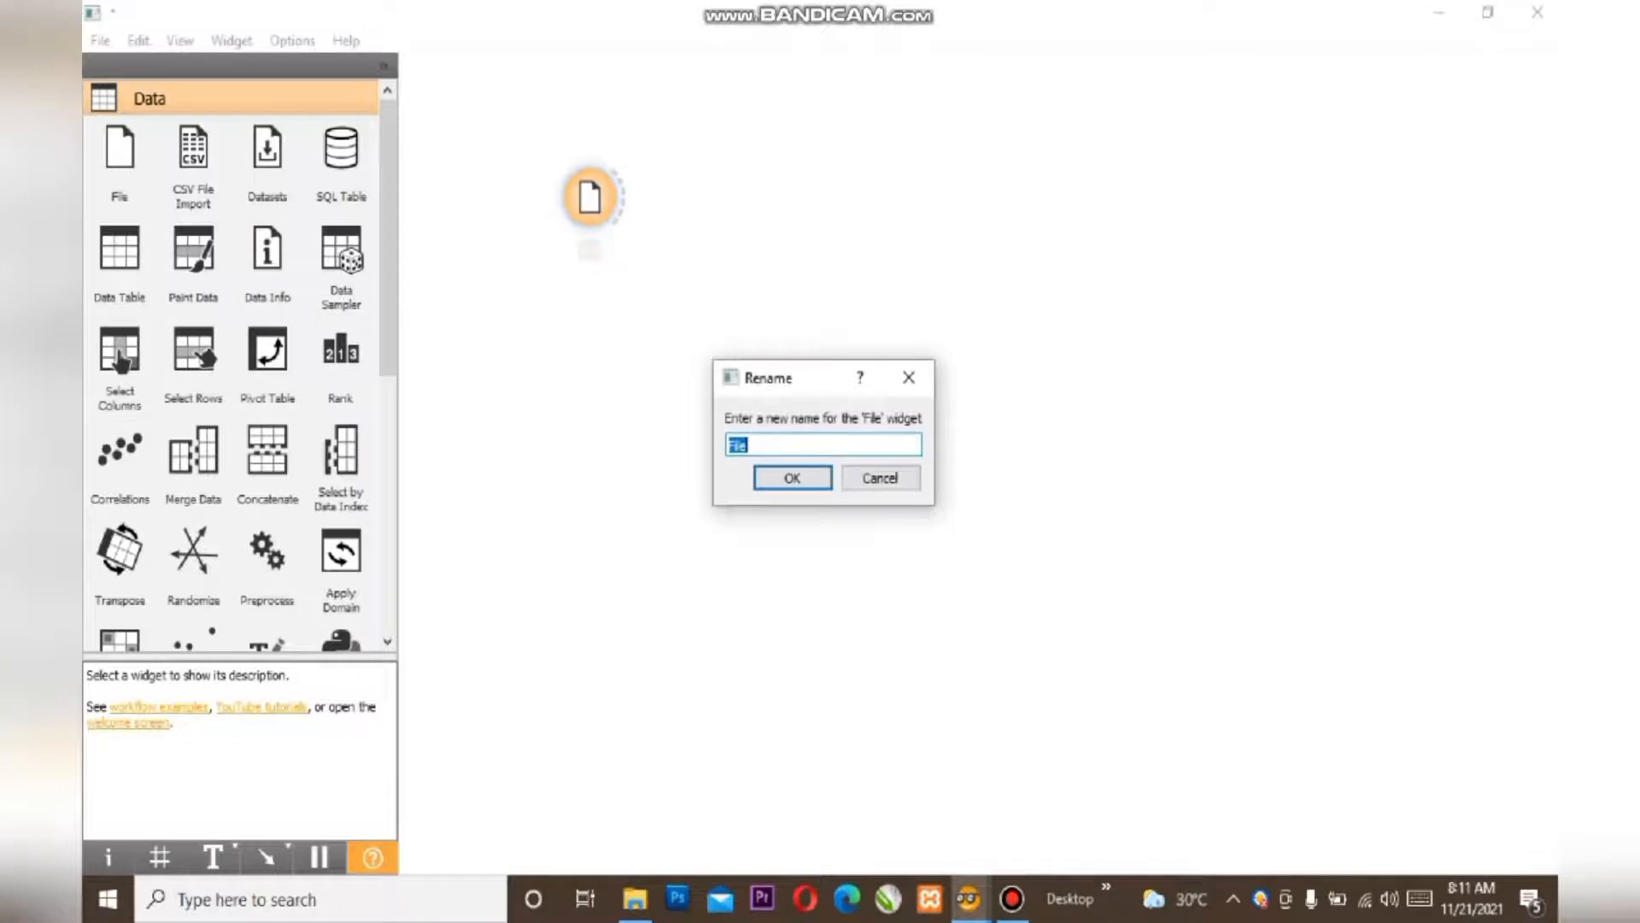
pyautogui.write('data training')
pyautogui.click(793, 477)
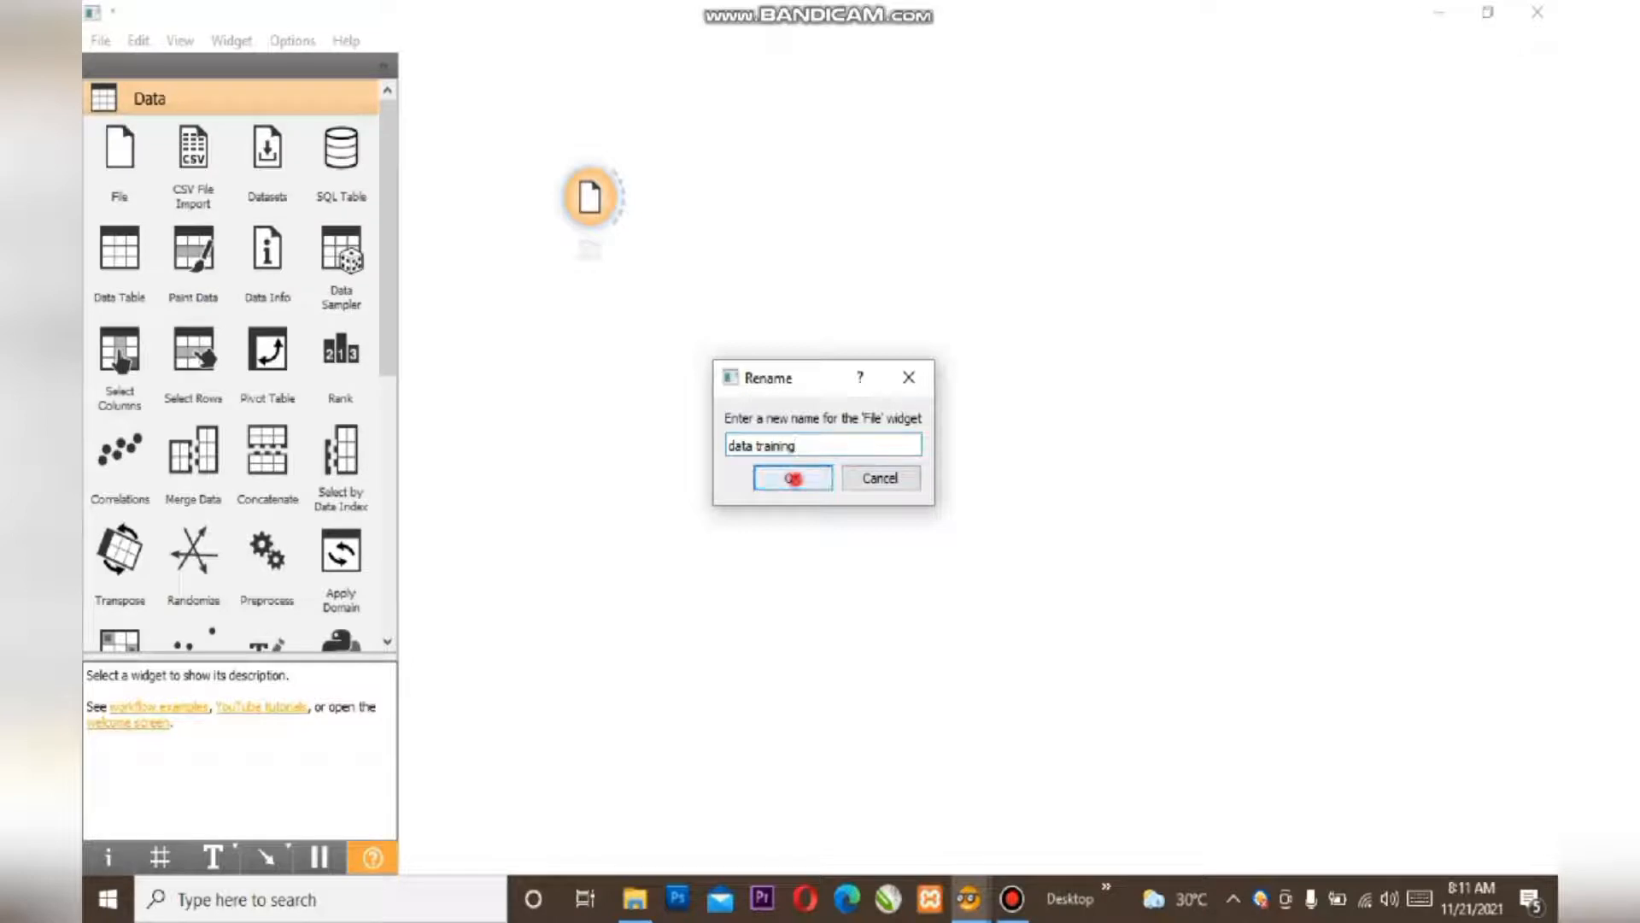
# Load "training drug mentah (1).xlsx" from the Downloads folder into the data training widget and close its settings
pyautogui.doubleClick(593, 205)
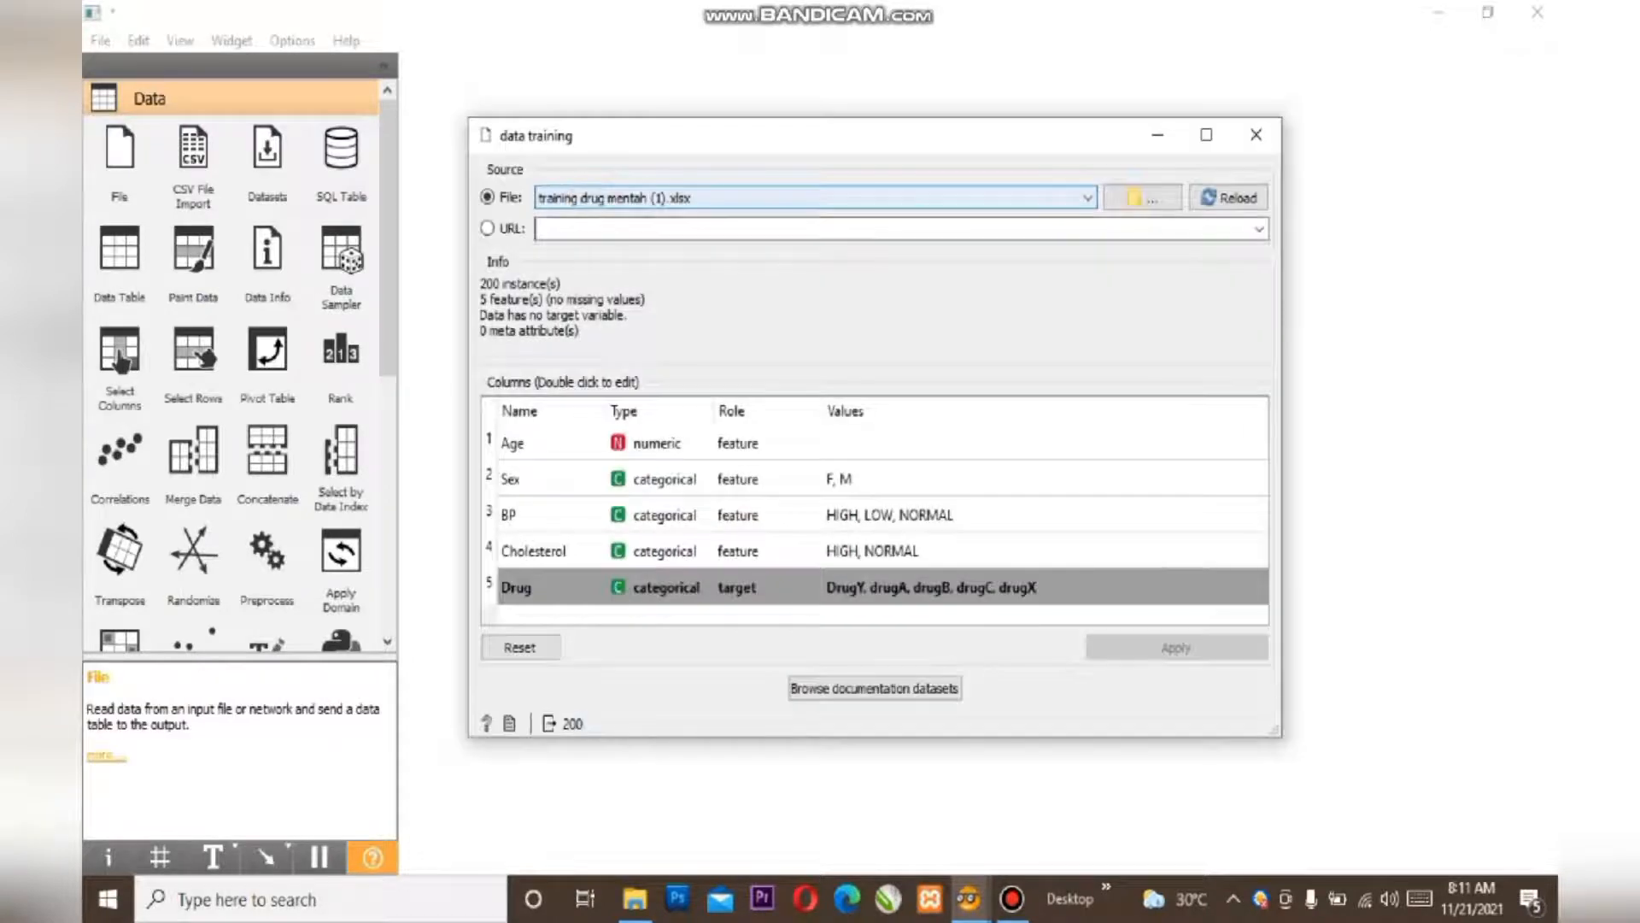
pyautogui.click(1143, 198)
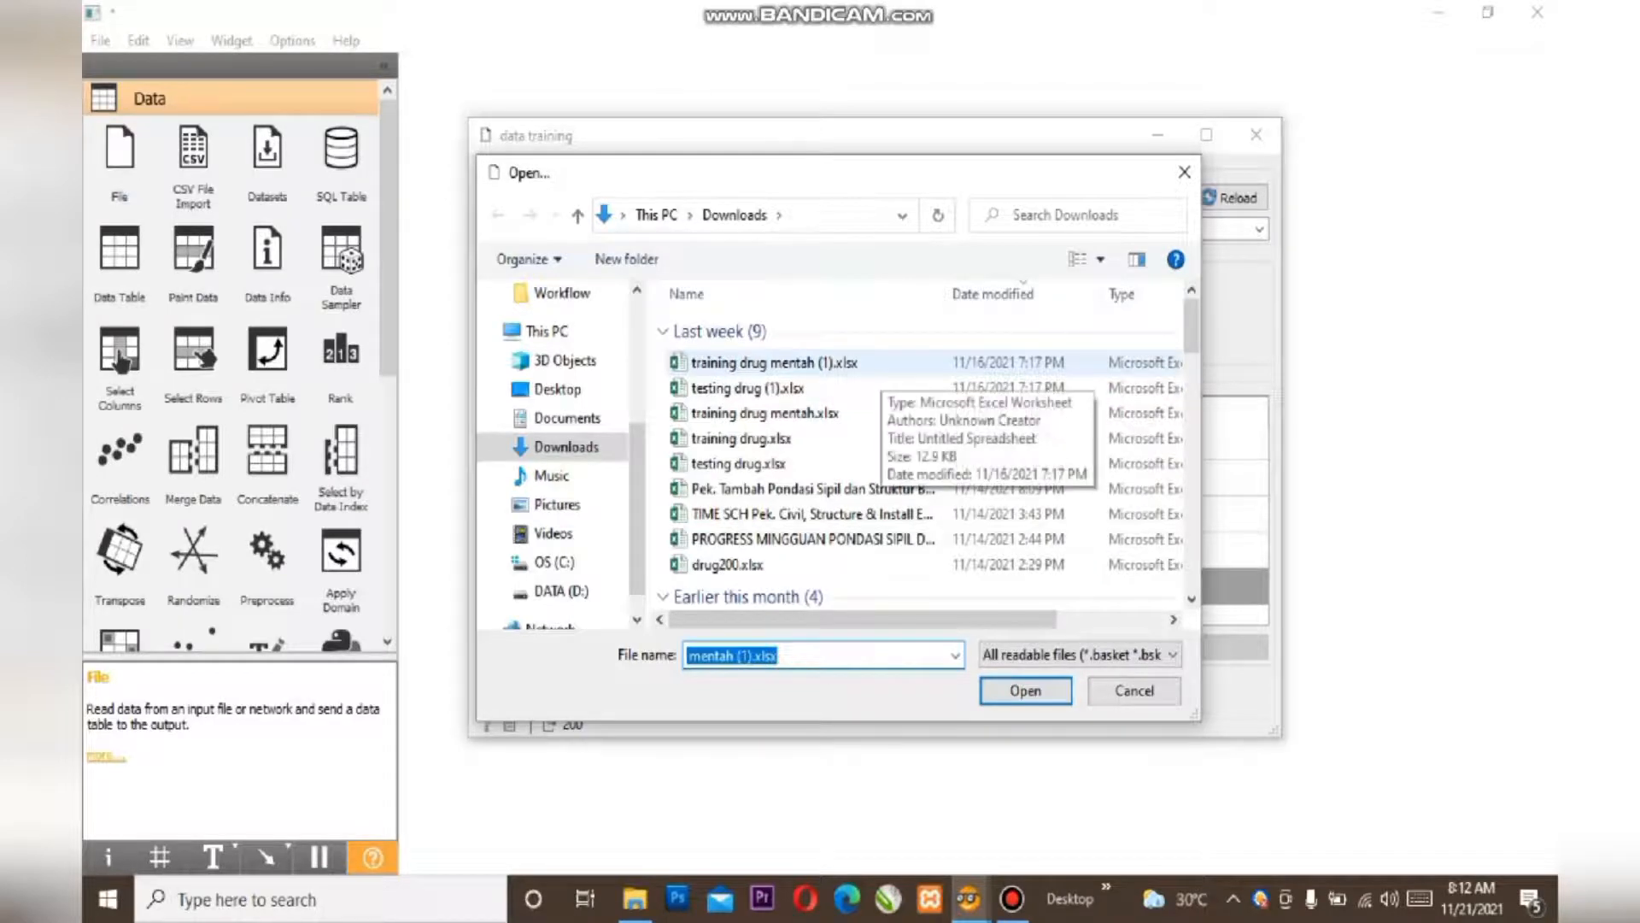
pyautogui.doubleClick(879, 365)
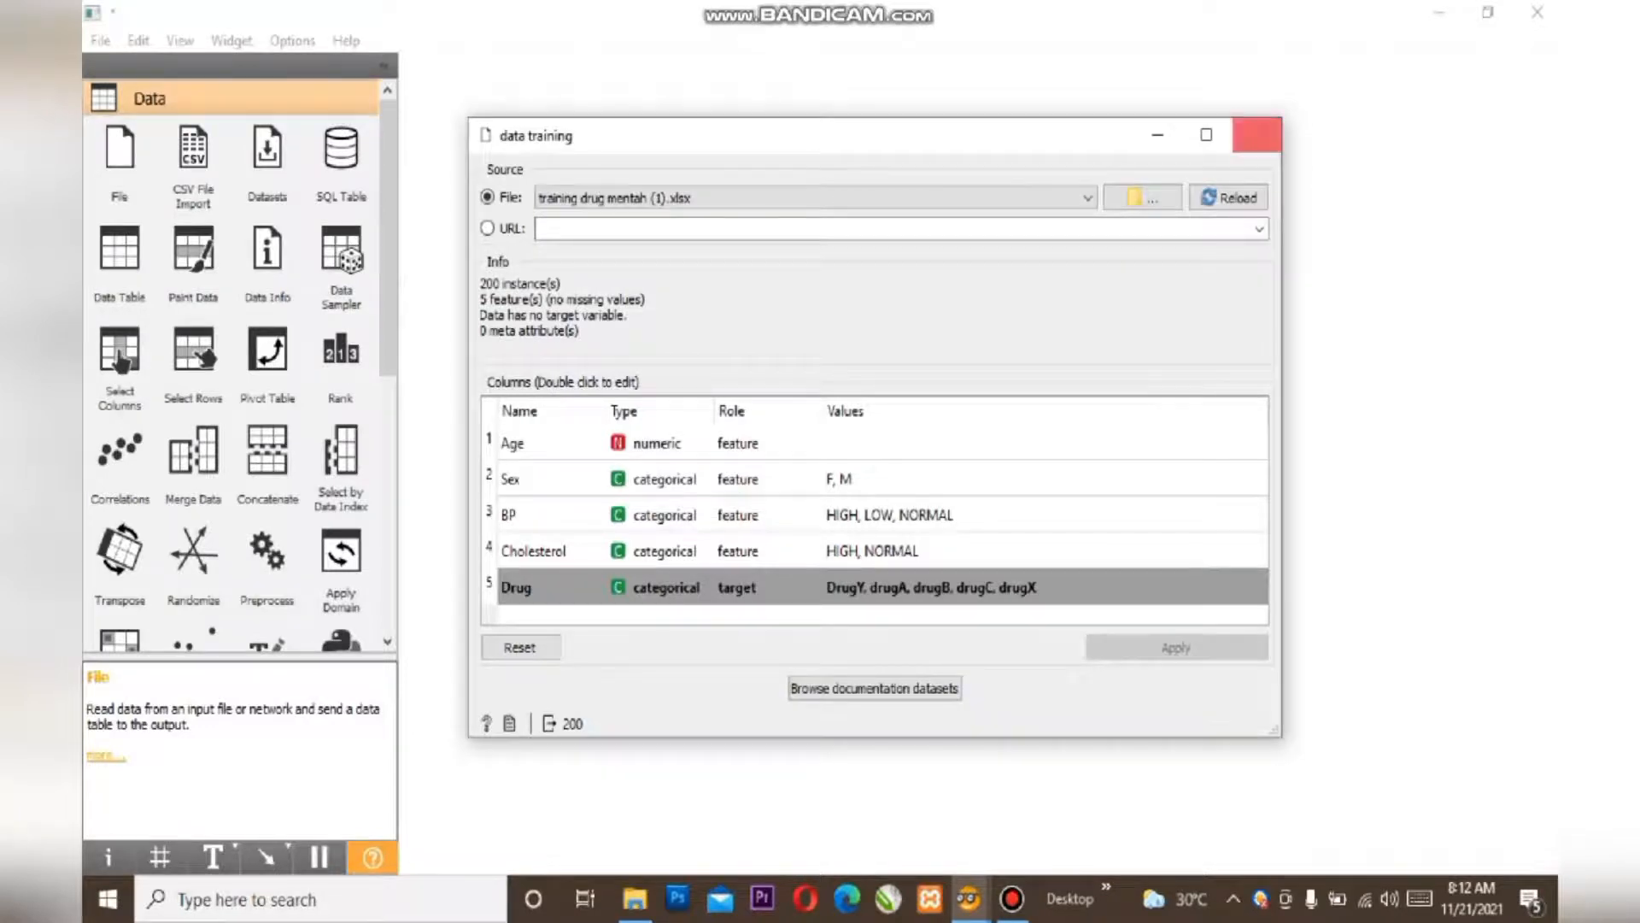
pyautogui.click(1256, 134)
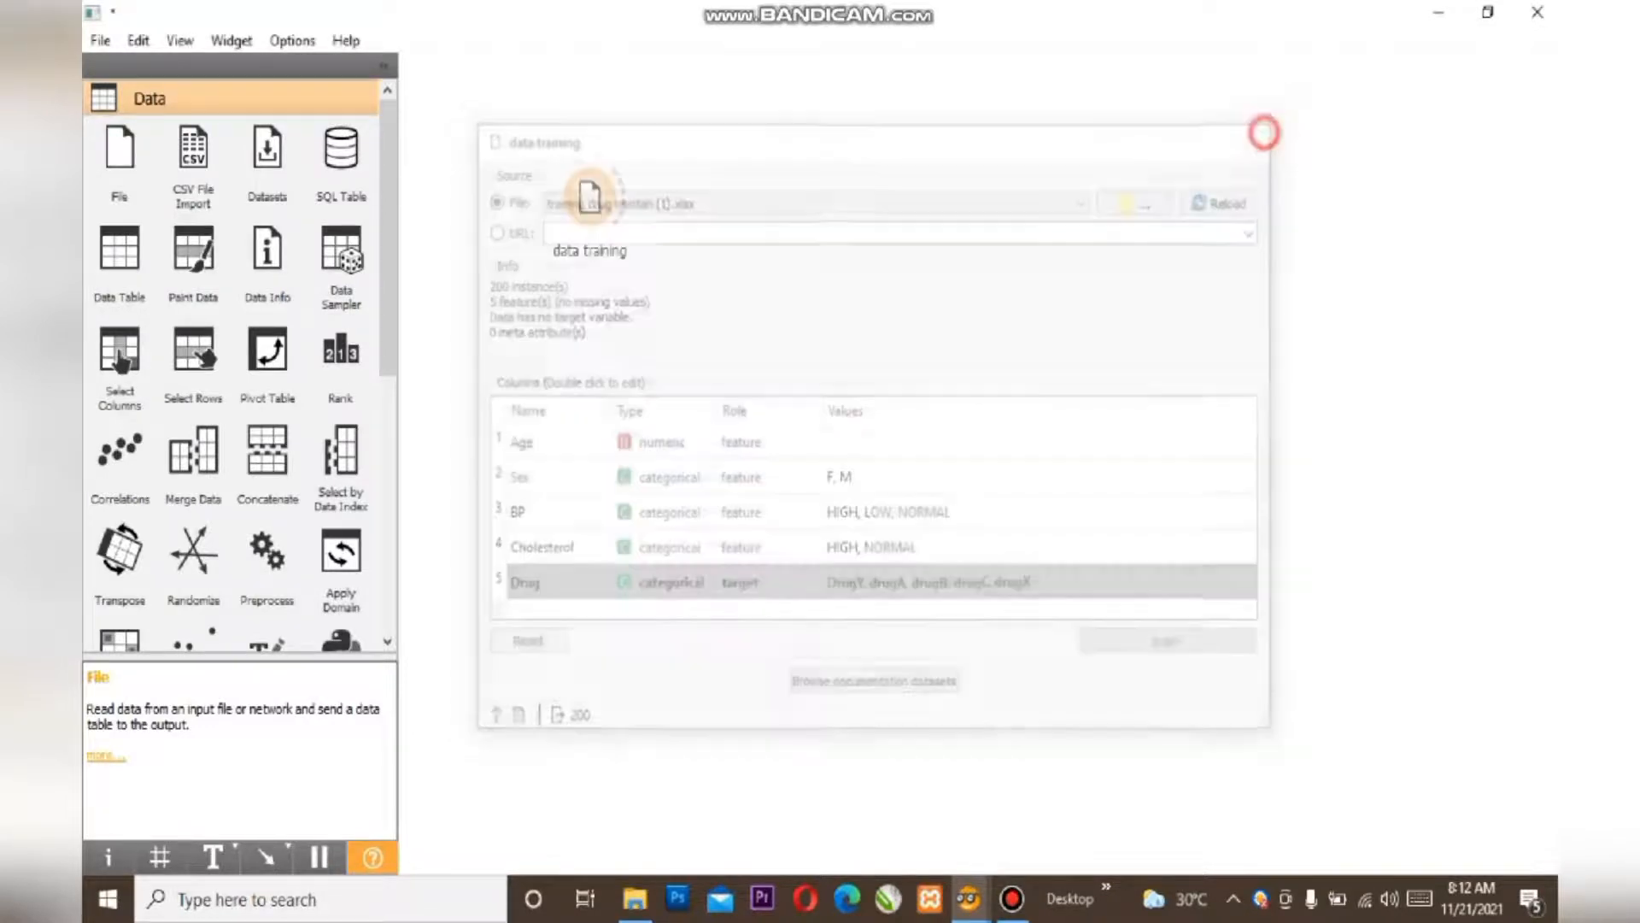
# Connect a new Data Table widget and a new Naive Bayes widget to the data training output
pyautogui.moveTo(620, 197); pyautogui.dragTo(814, 130)
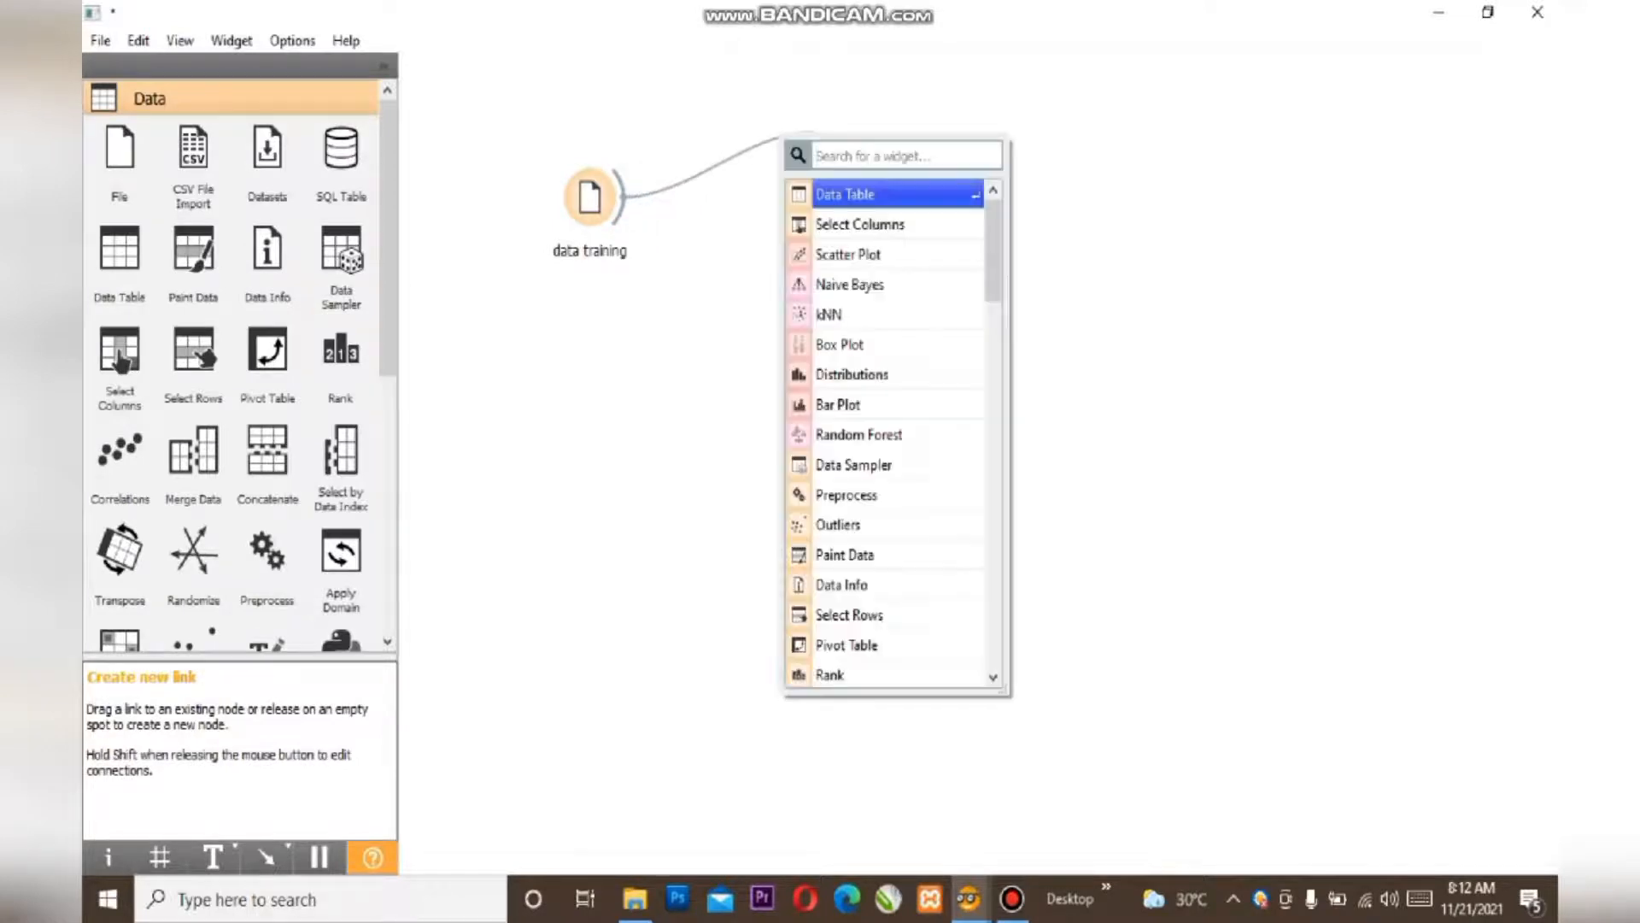
pyautogui.click(839, 195)
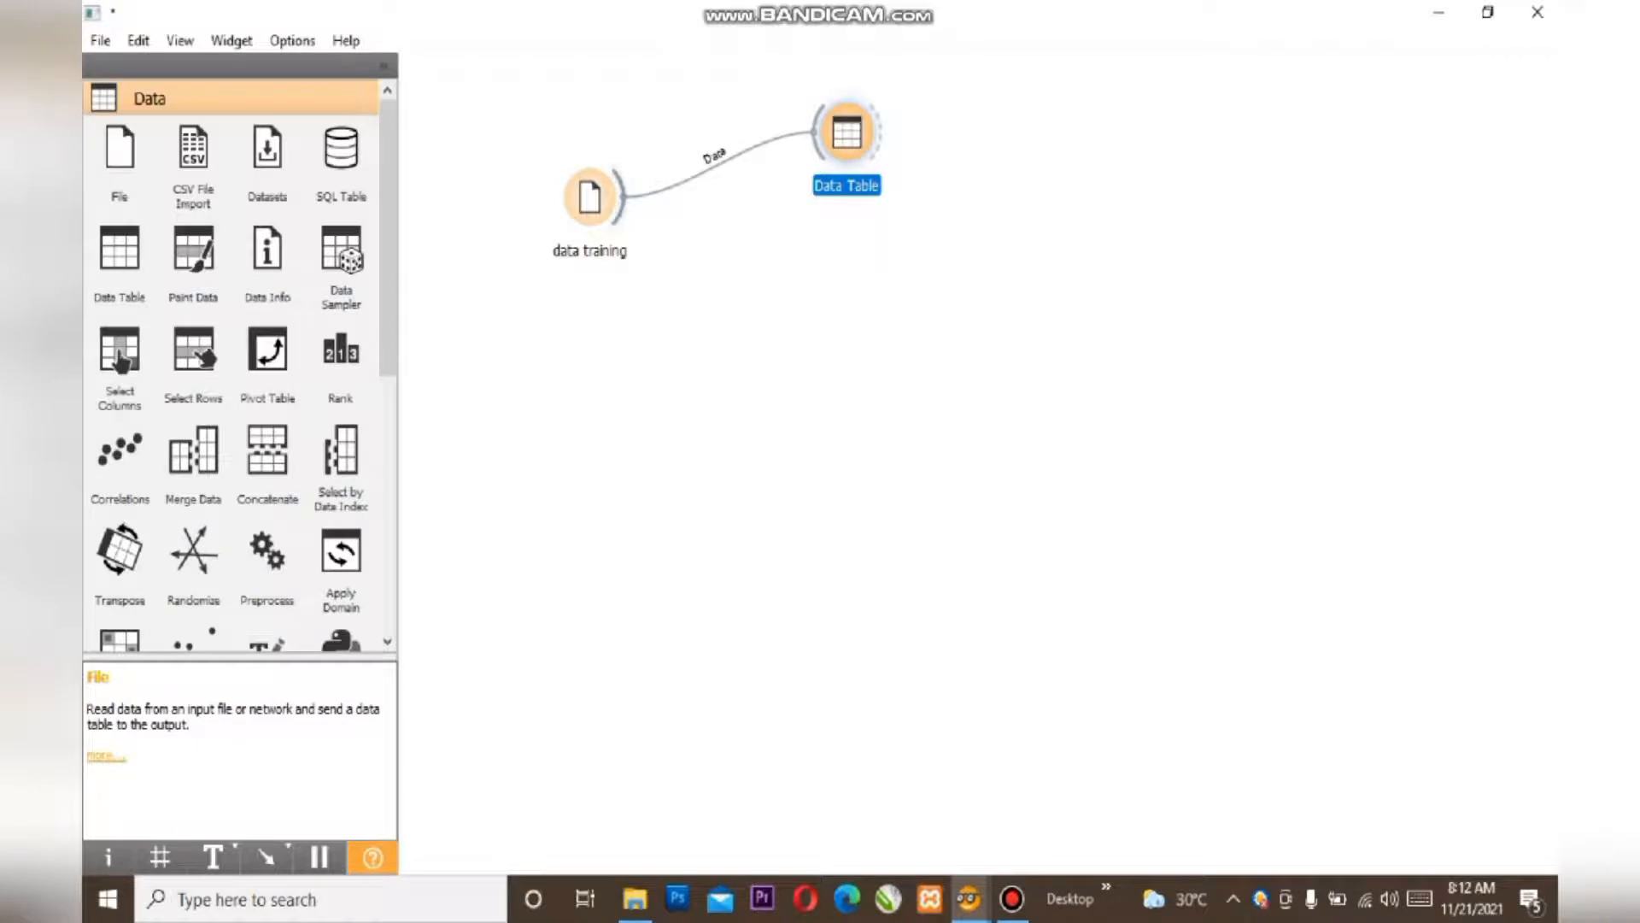
pyautogui.moveTo(620, 197); pyautogui.dragTo(915, 258)
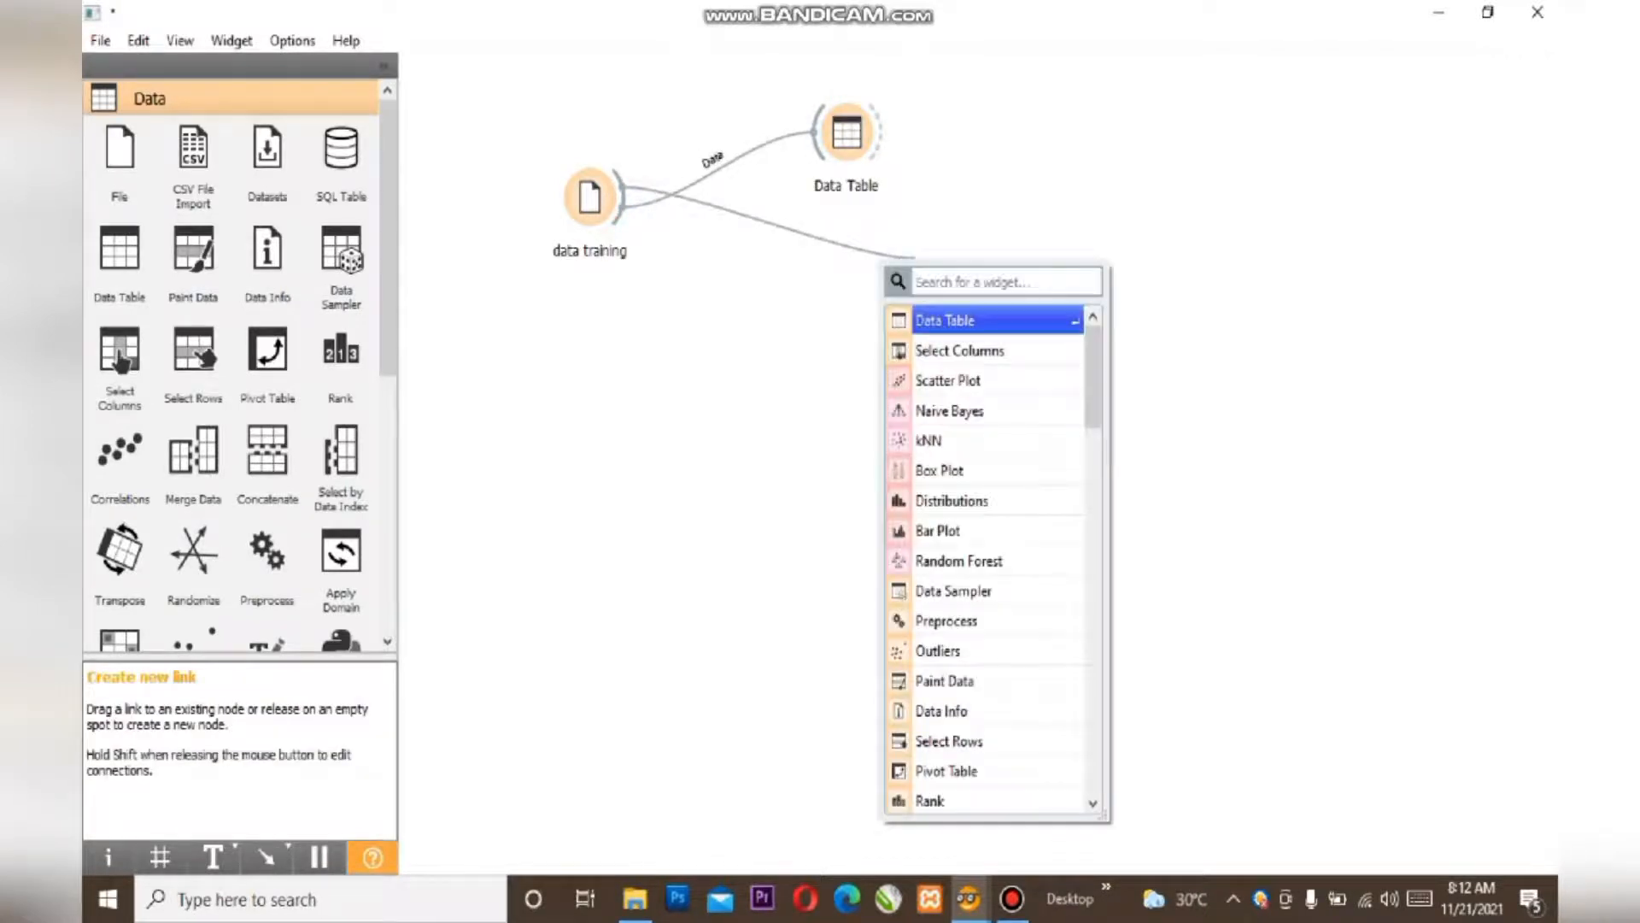
pyautogui.press('Down')
pyautogui.press('Down')
pyautogui.press('Down')
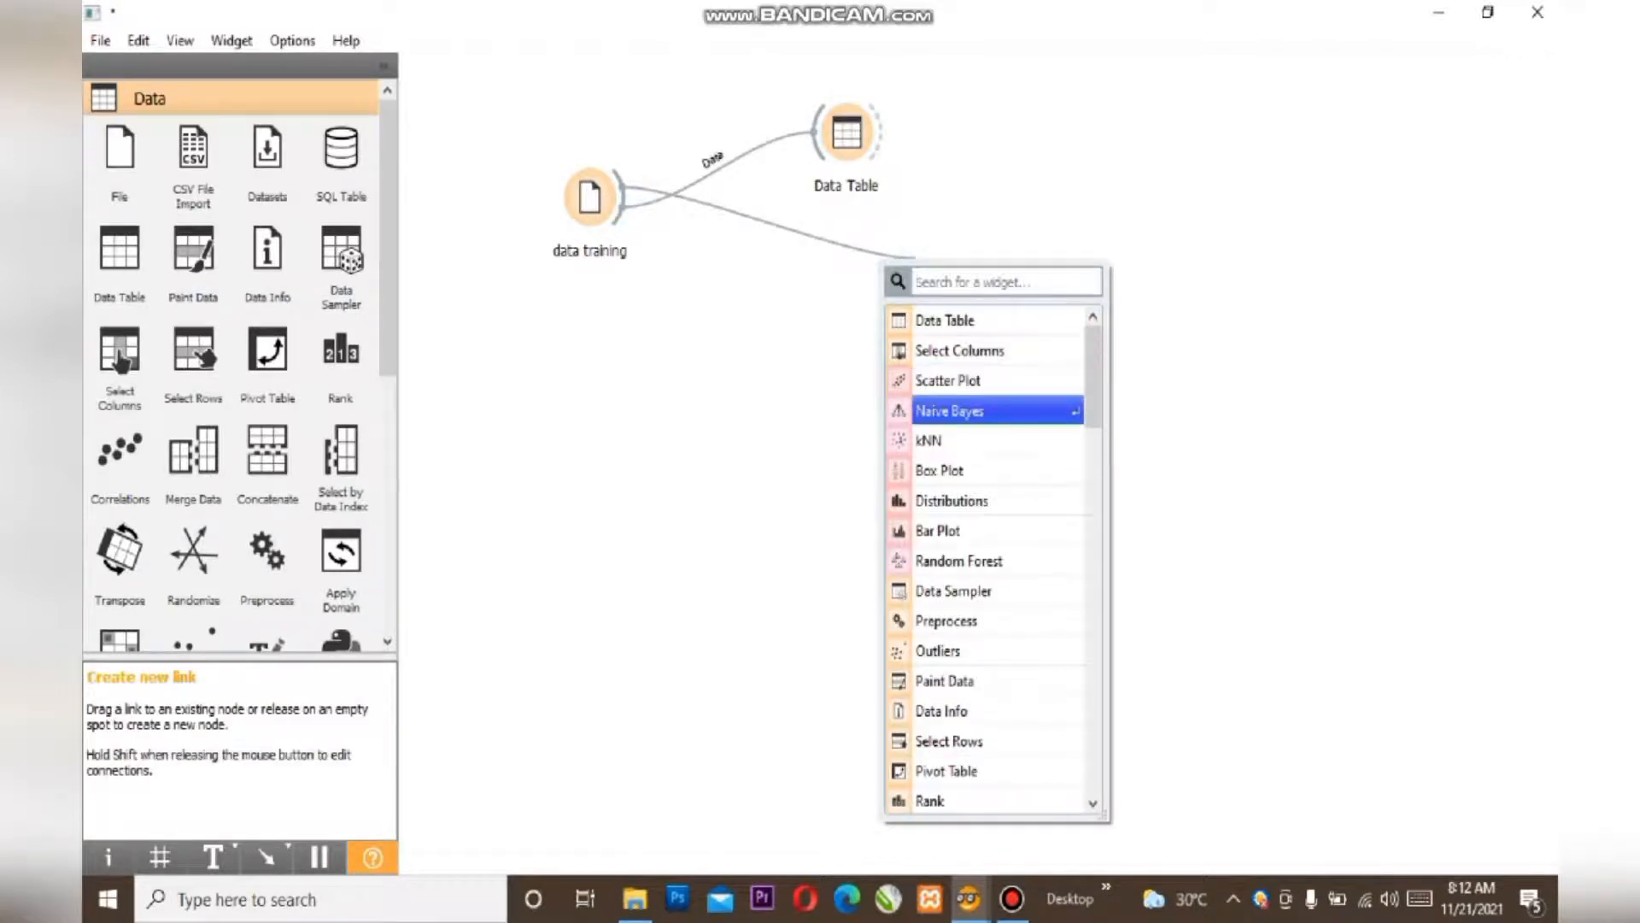
pyautogui.click(964, 412)
# Connect a Predictions widget to Naive Bayes, and feed it data from a second File widget through a Select Columns widget
pyautogui.moveTo(981, 257); pyautogui.dragTo(1140, 386)
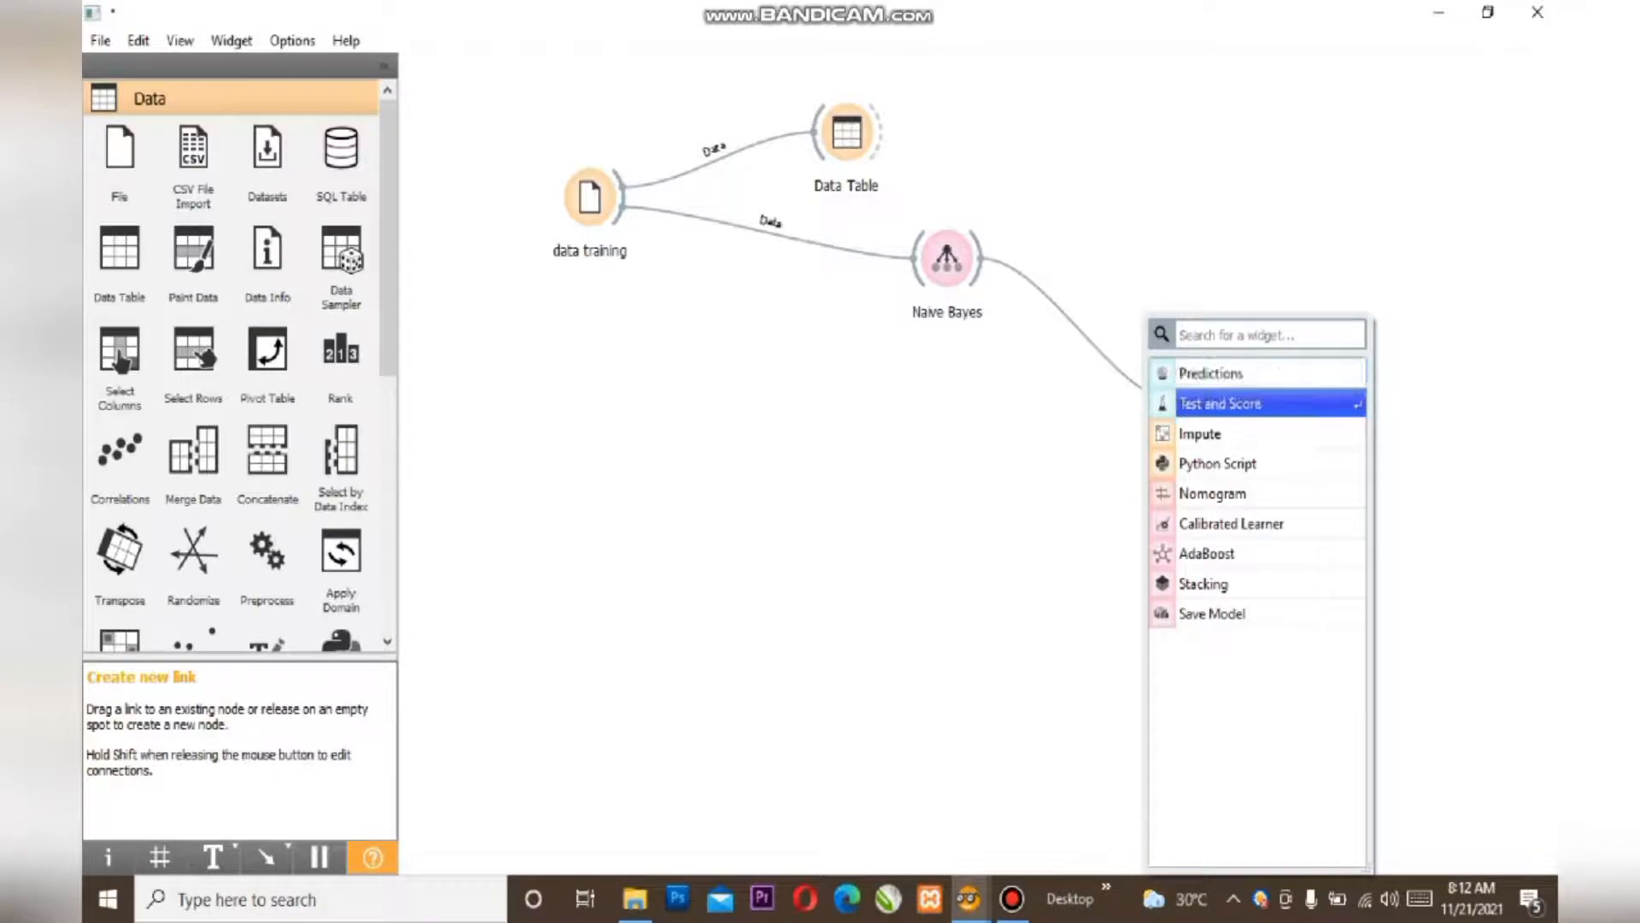
pyautogui.click(1212, 375)
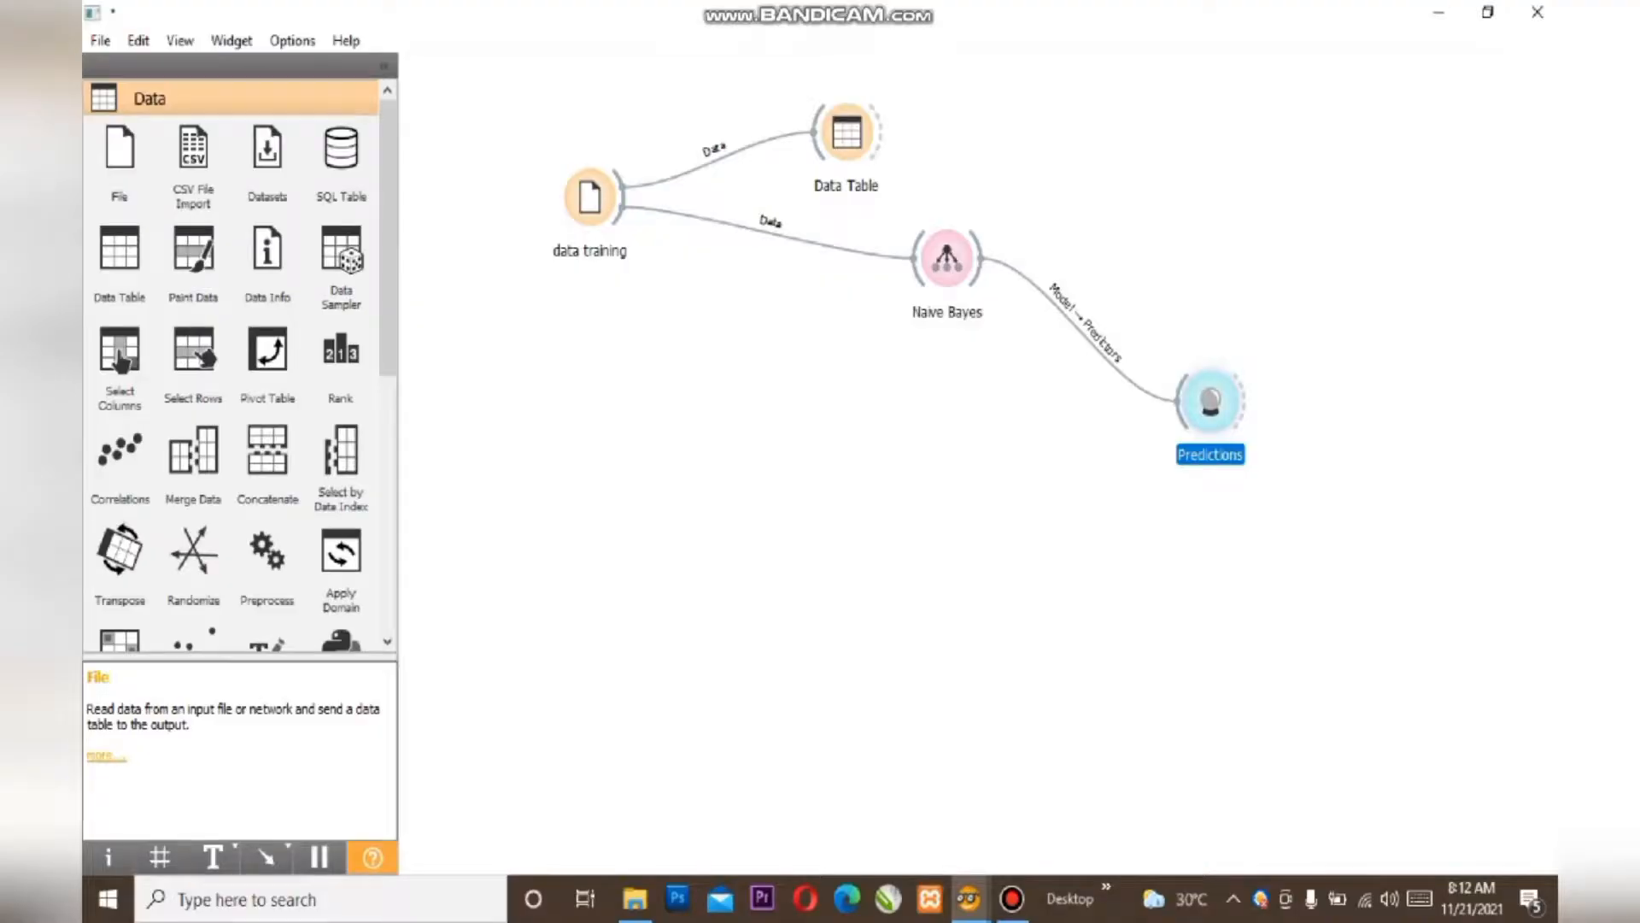
pyautogui.moveTo(1178, 408); pyautogui.dragTo(907, 381)
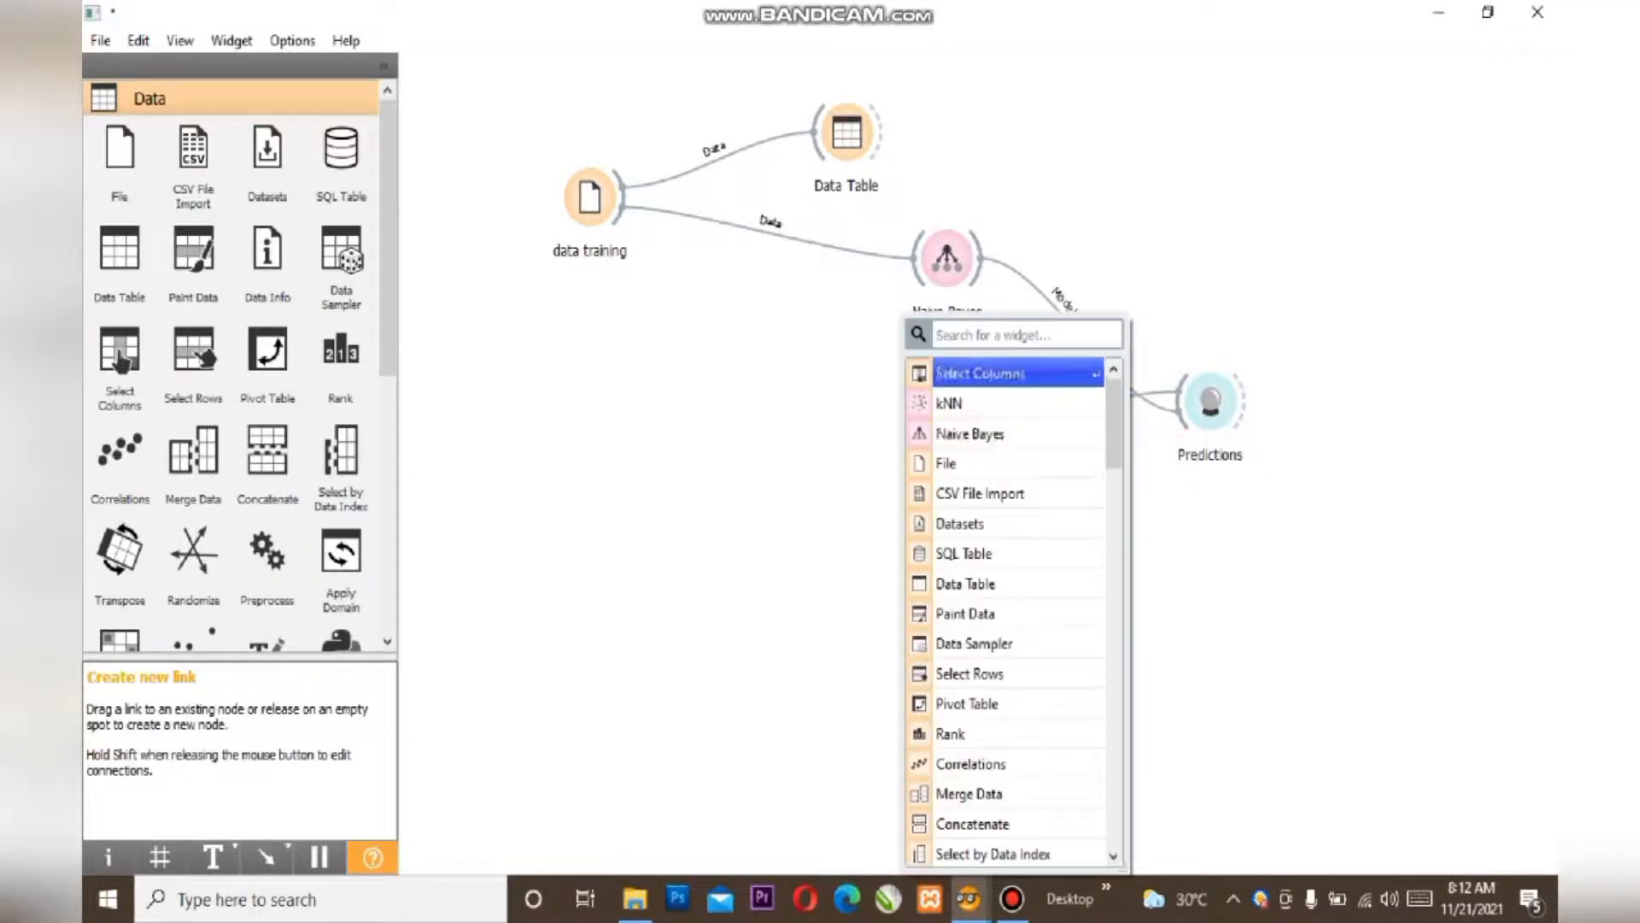
pyautogui.click(948, 373)
pyautogui.moveTo(870, 427); pyautogui.dragTo(669, 442)
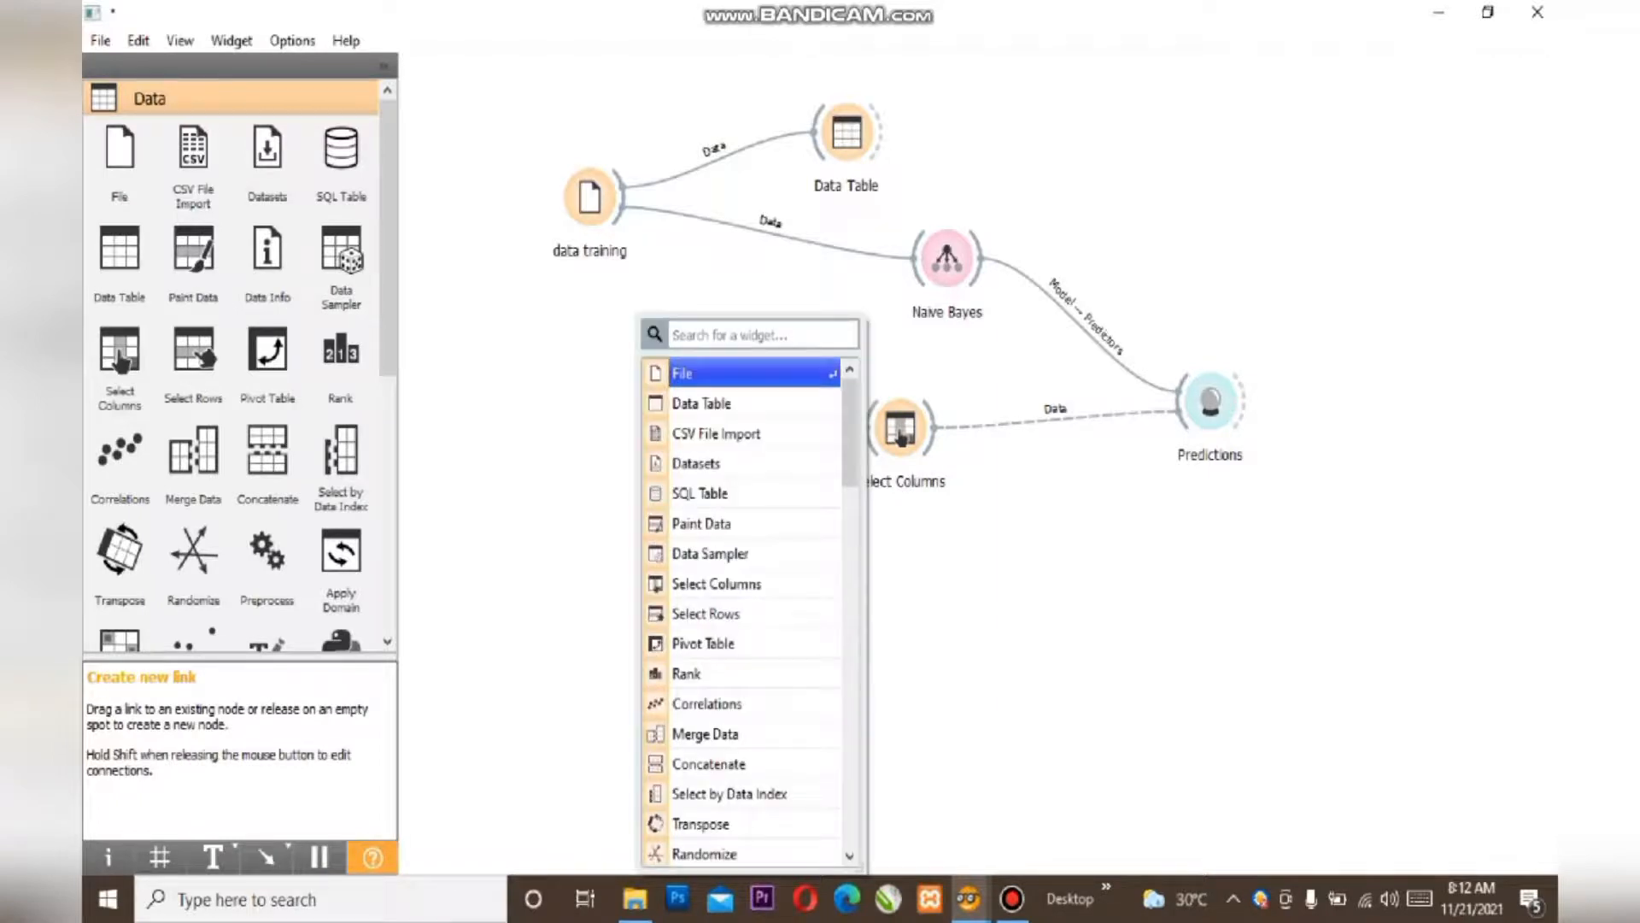
pyautogui.click(679, 371)
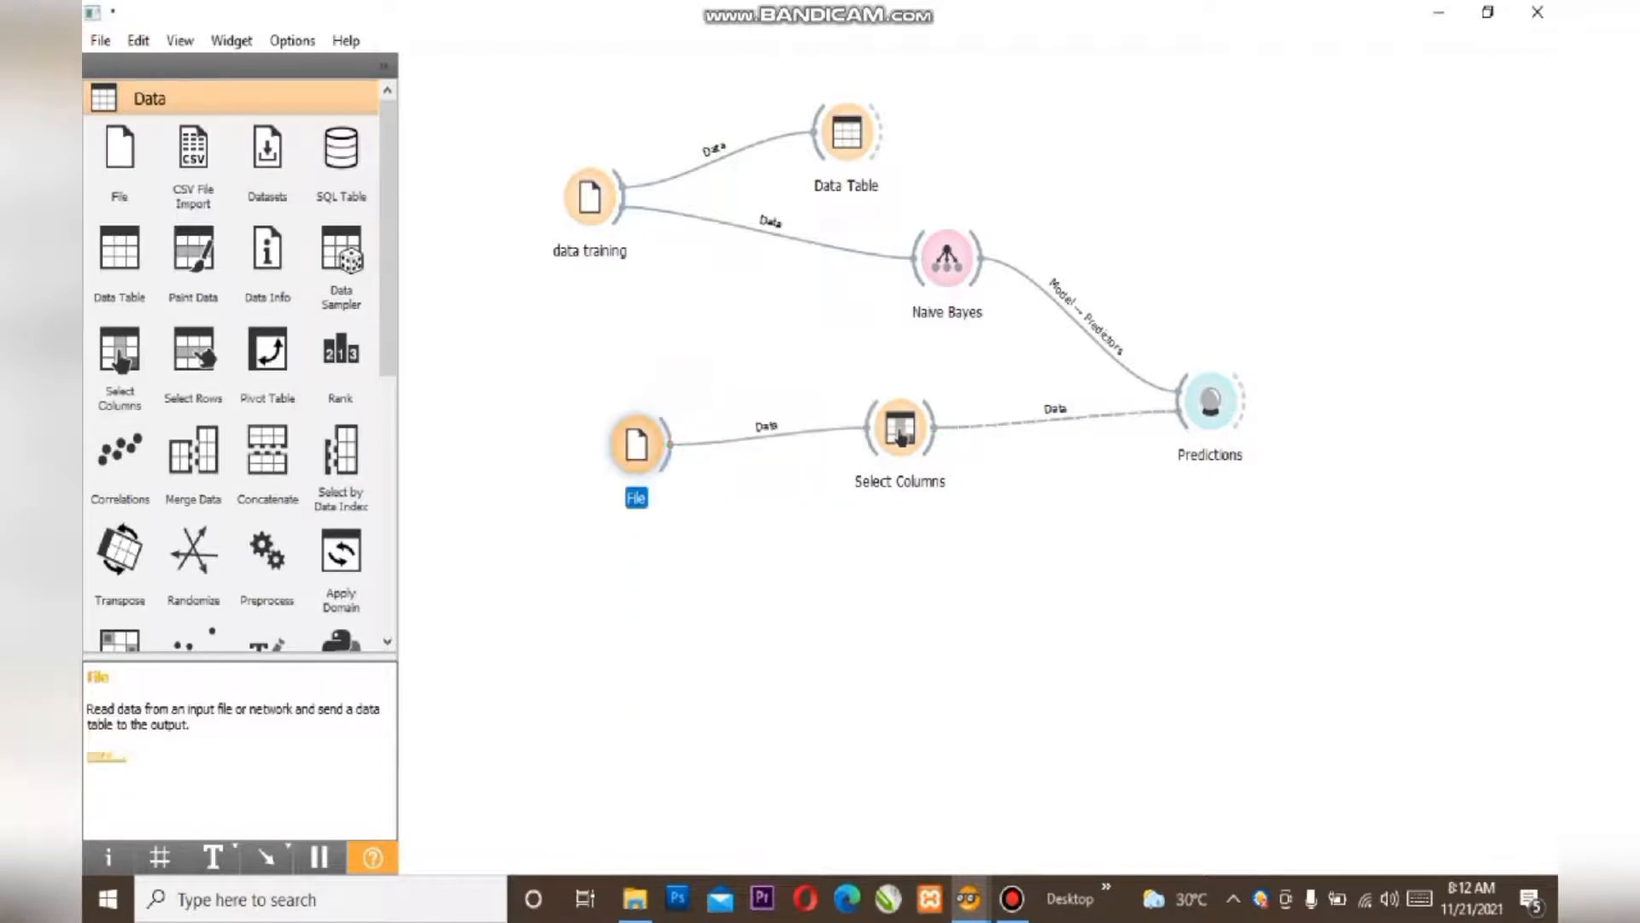
# Load "testing drug (1).xlsx" from the Downloads folder into the second File widget and close its settings
pyautogui.doubleClick(636, 446)
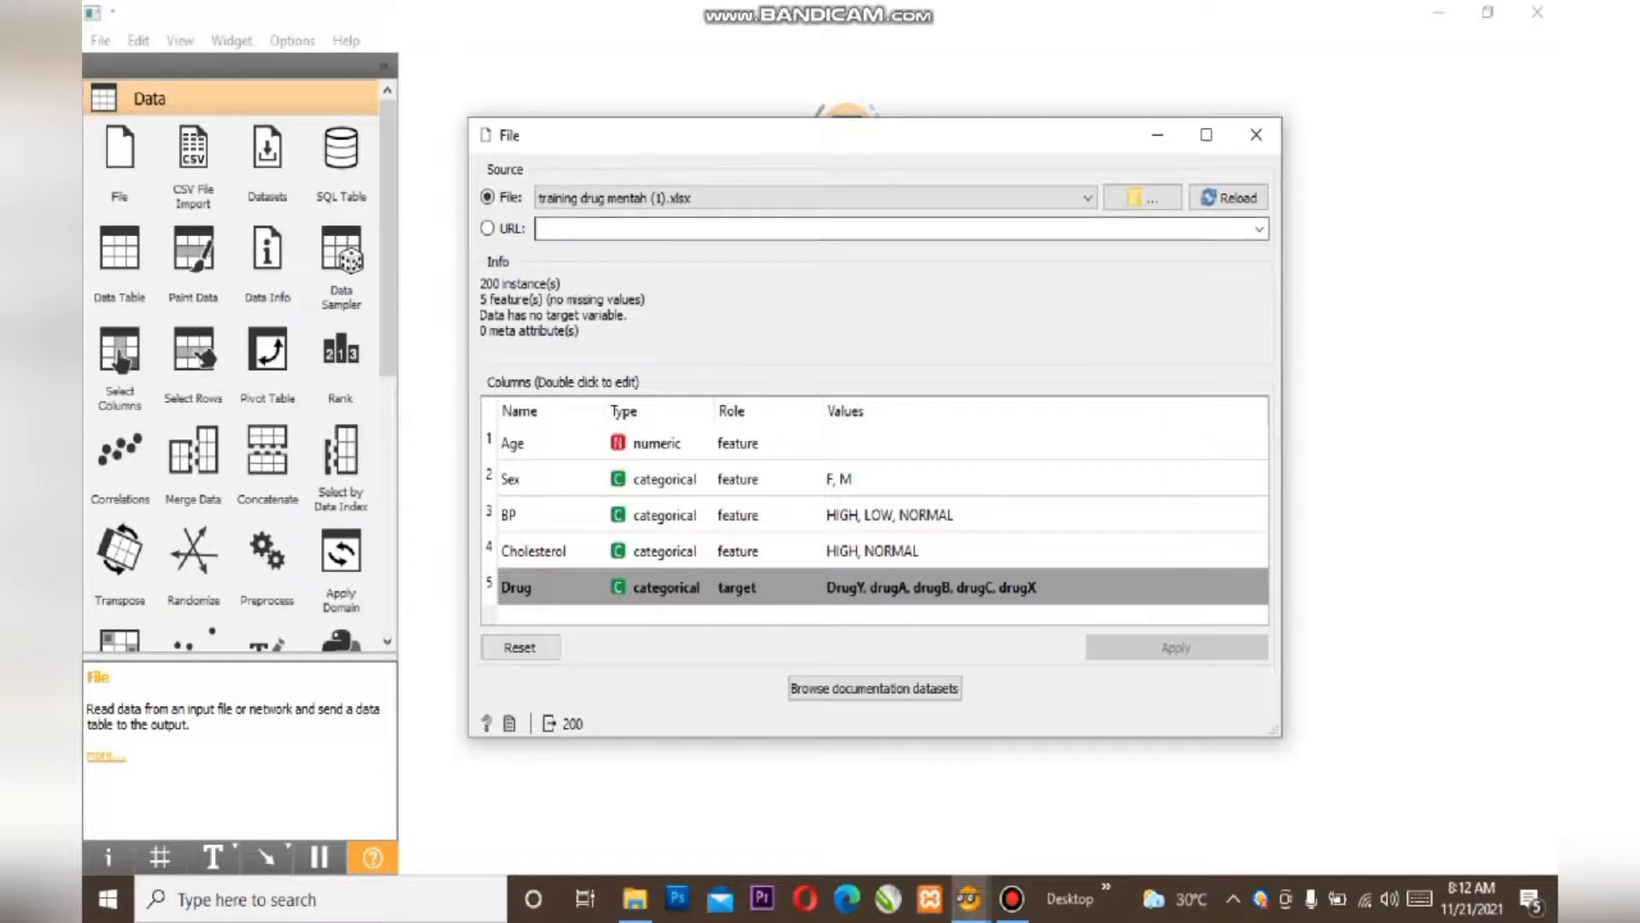
pyautogui.click(1141, 197)
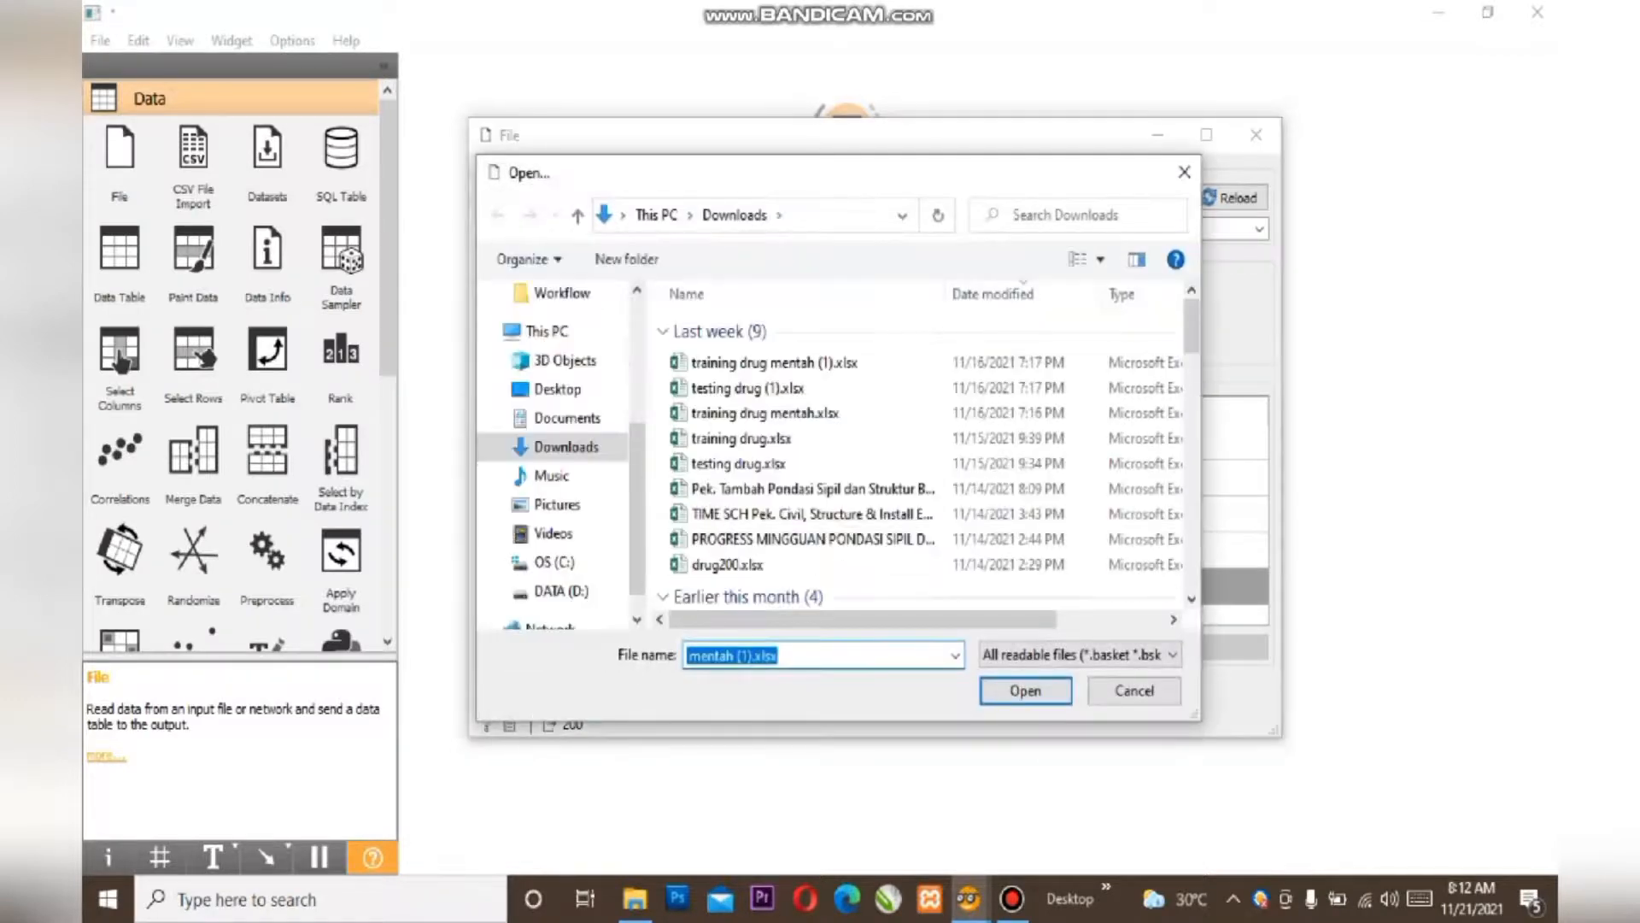
pyautogui.click(748, 388)
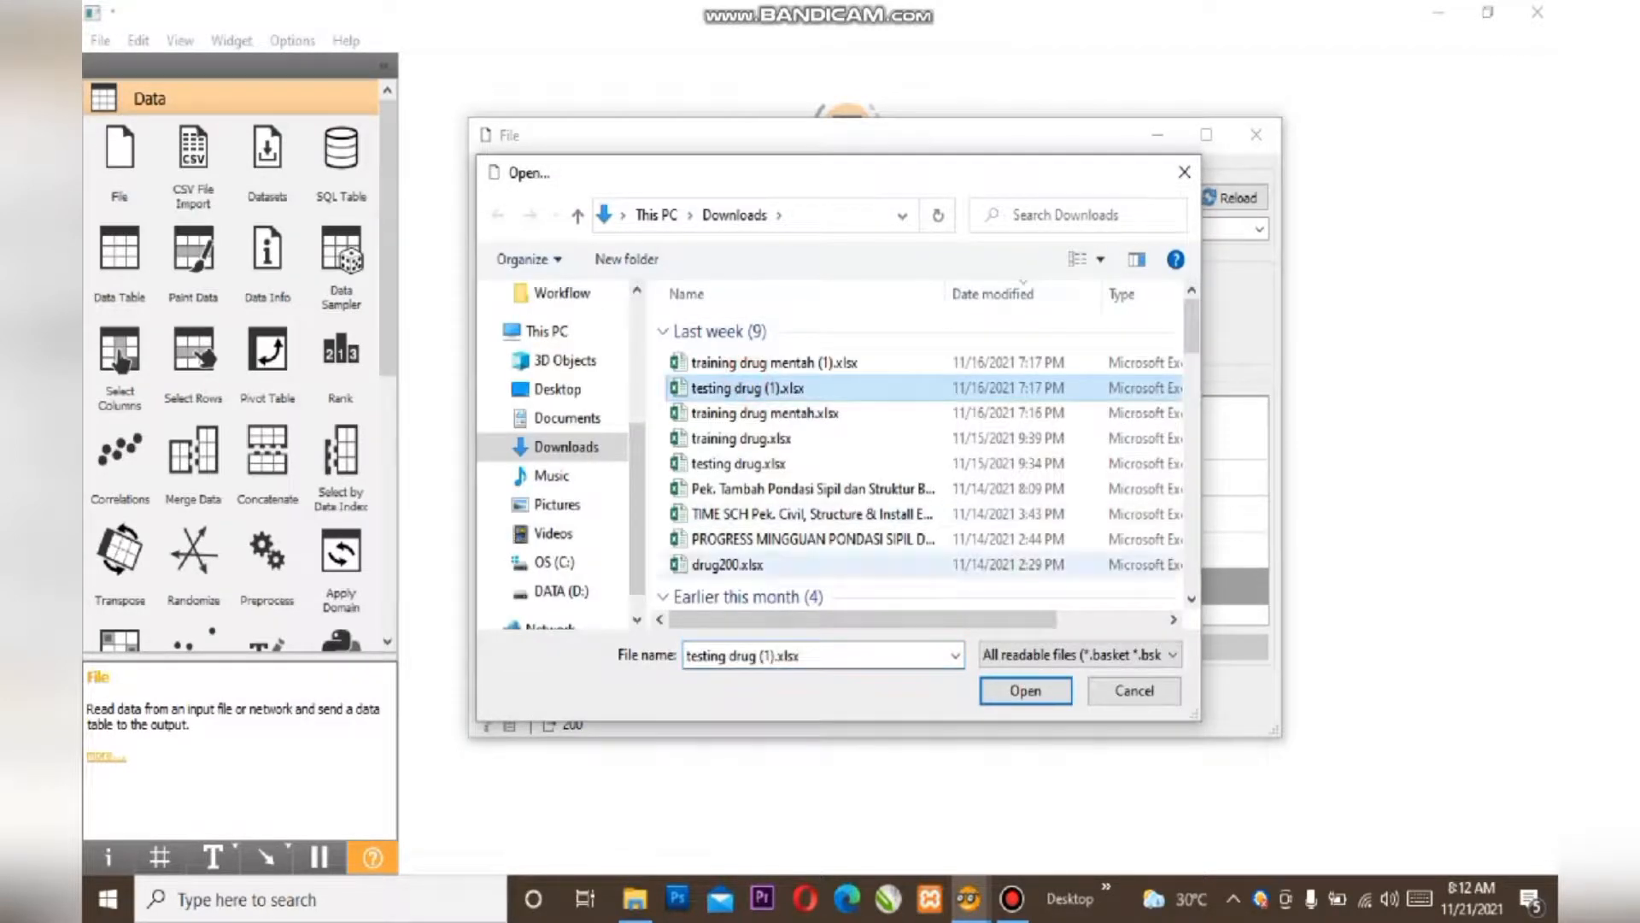
pyautogui.click(1012, 692)
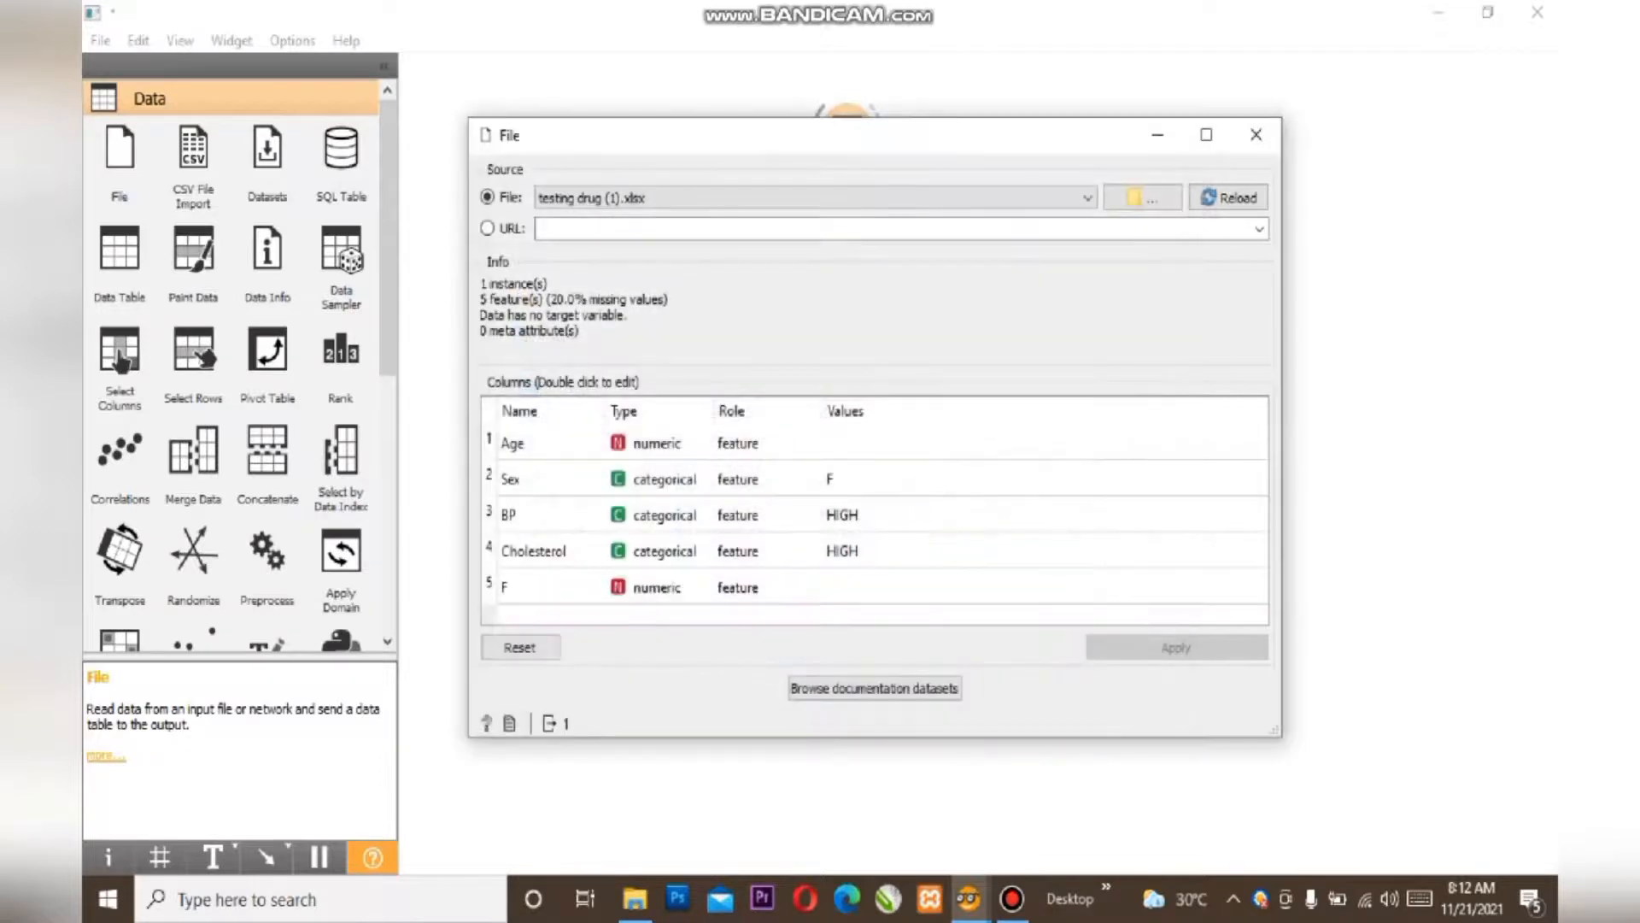
pyautogui.click(1256, 137)
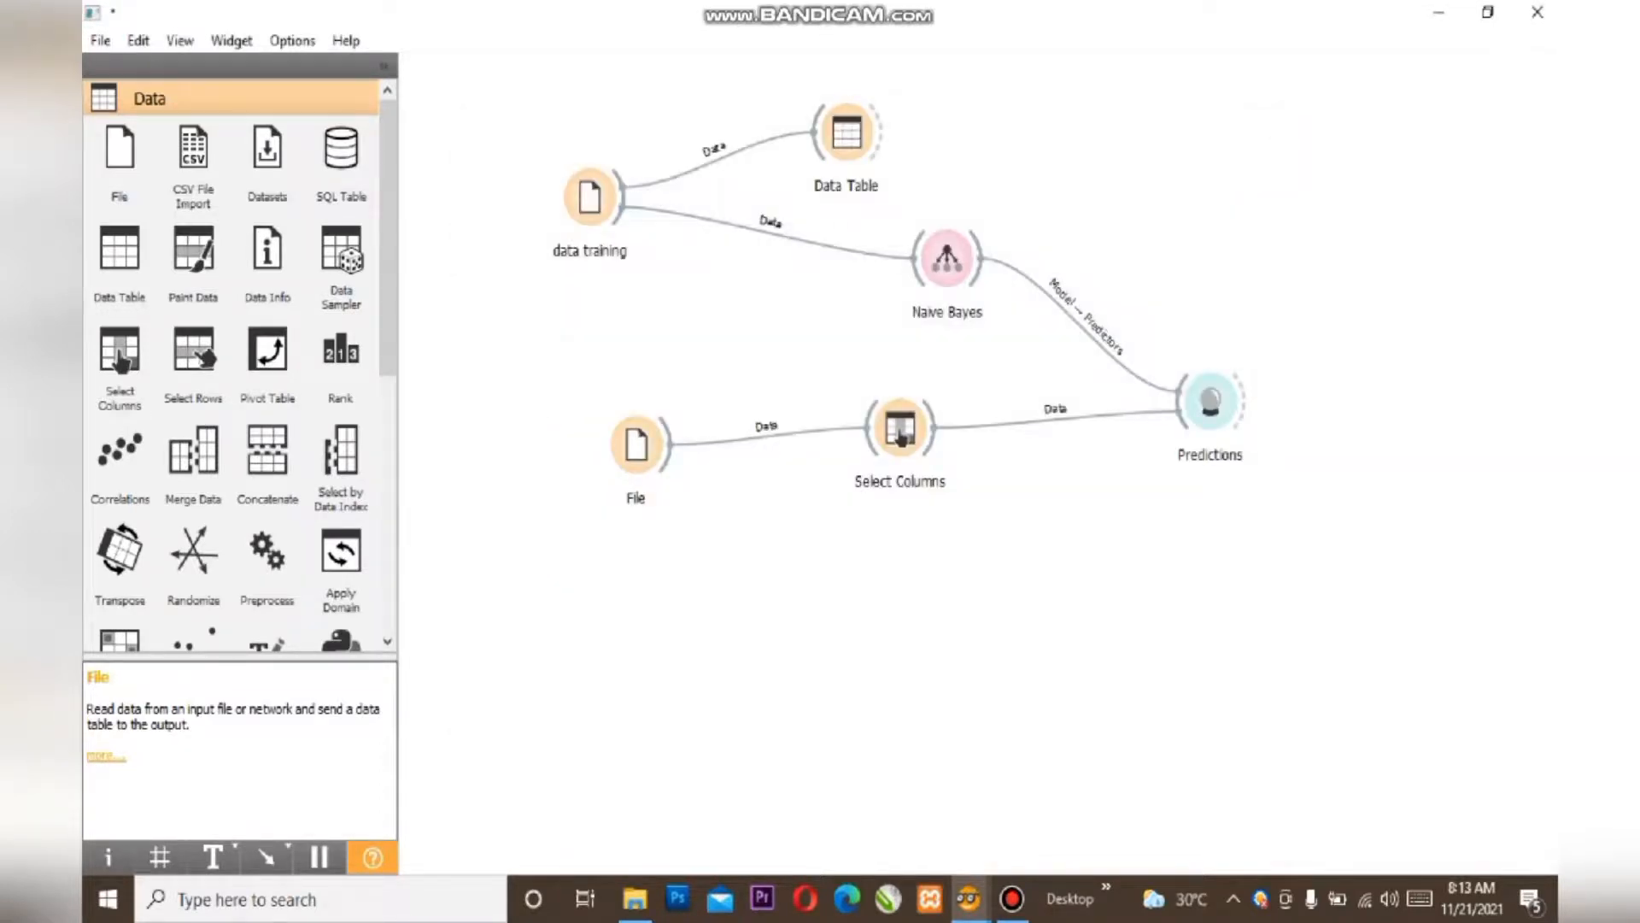
# Connect one new Data Table to the testing File widget and another to the Predictions output
pyautogui.moveTo(670, 442); pyautogui.dragTo(764, 539)
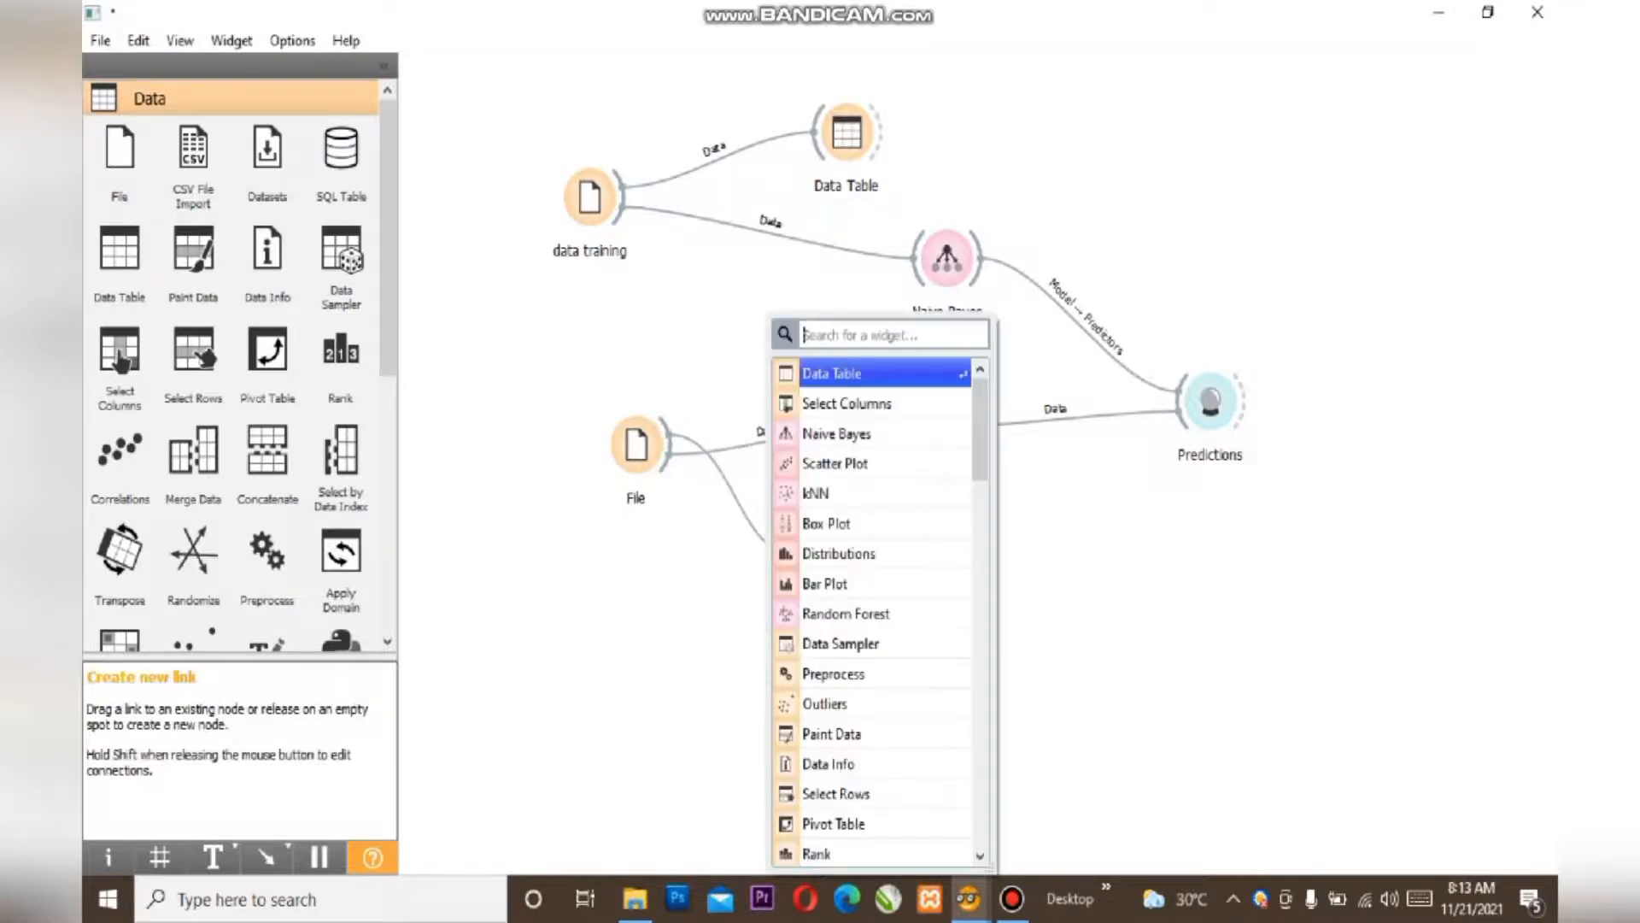
pyautogui.press('Return')
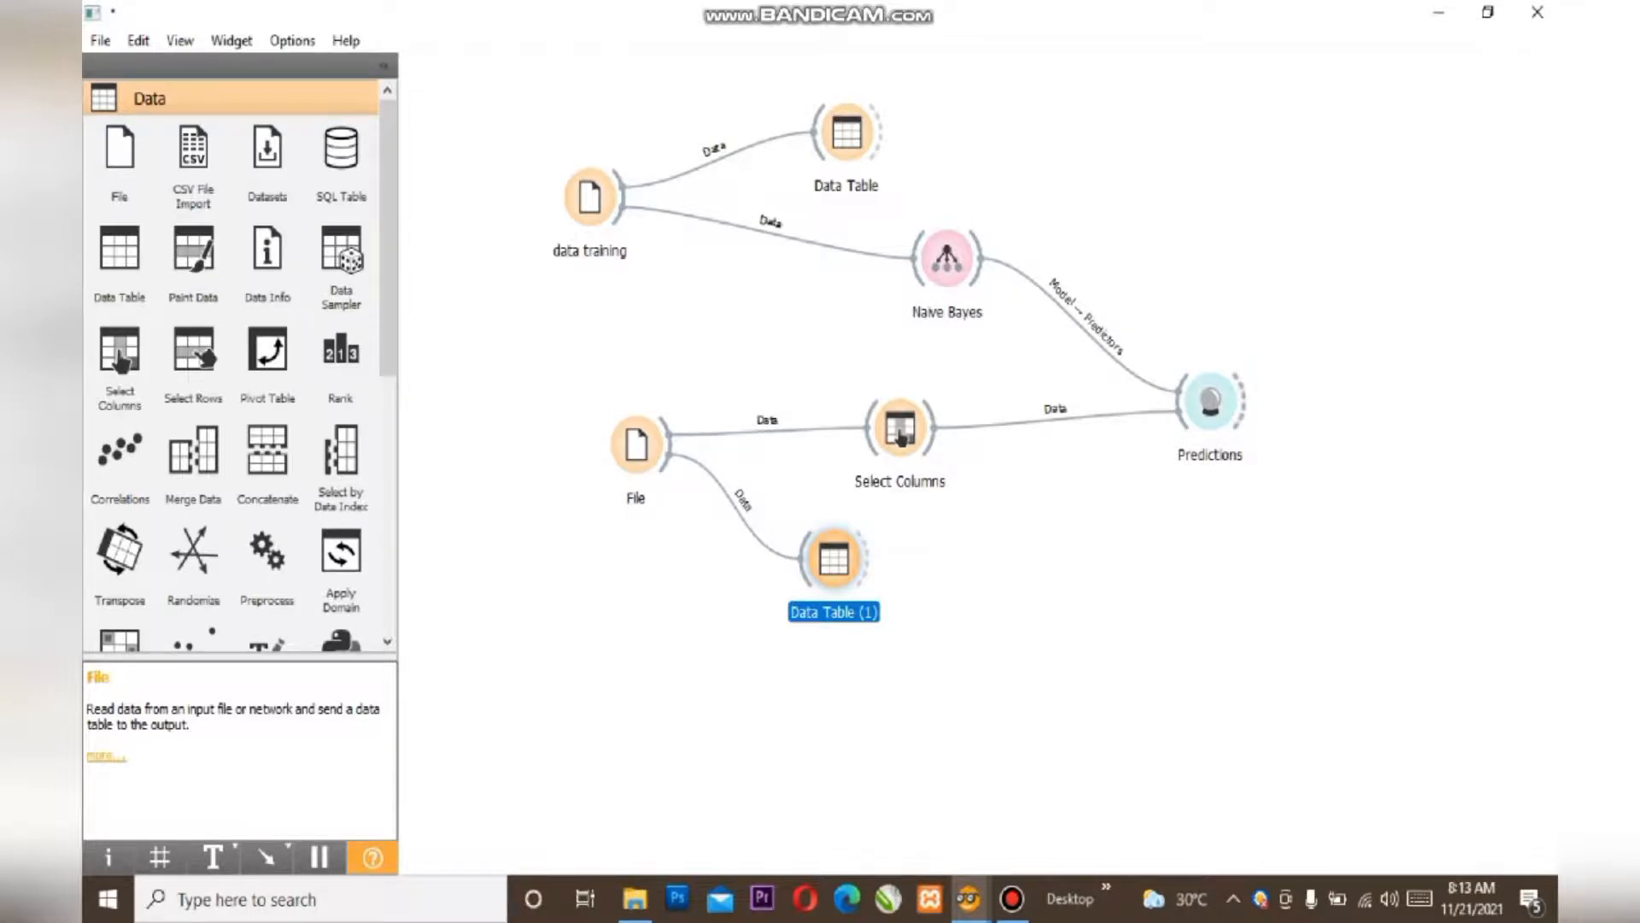
pyautogui.moveTo(1247, 402); pyautogui.dragTo(1367, 375)
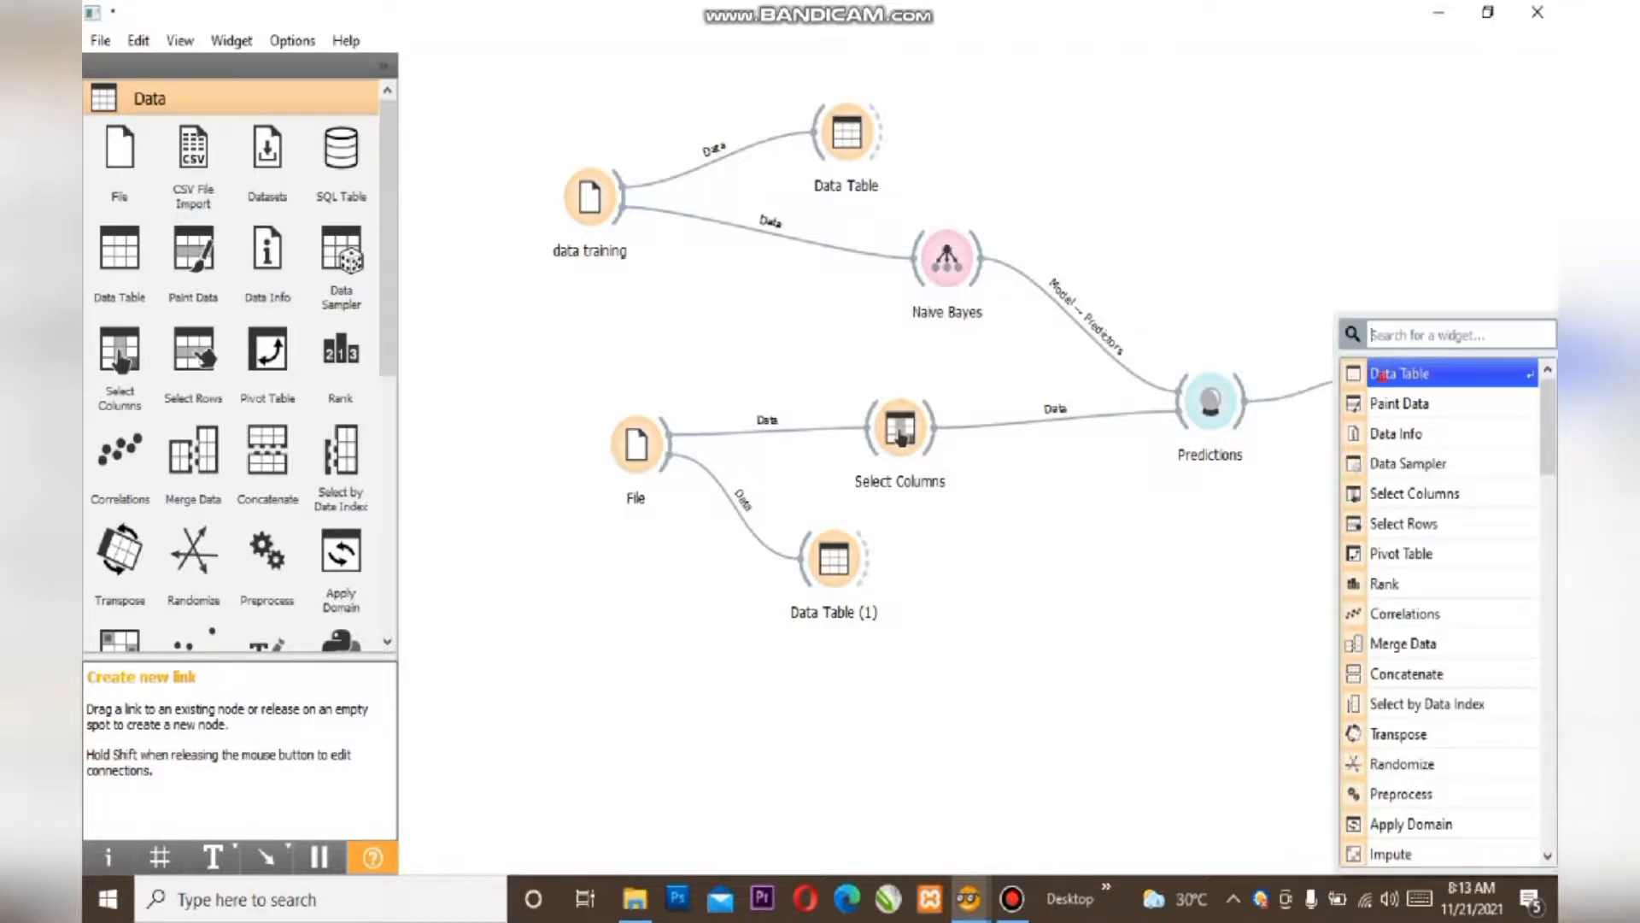
pyautogui.press('Return')
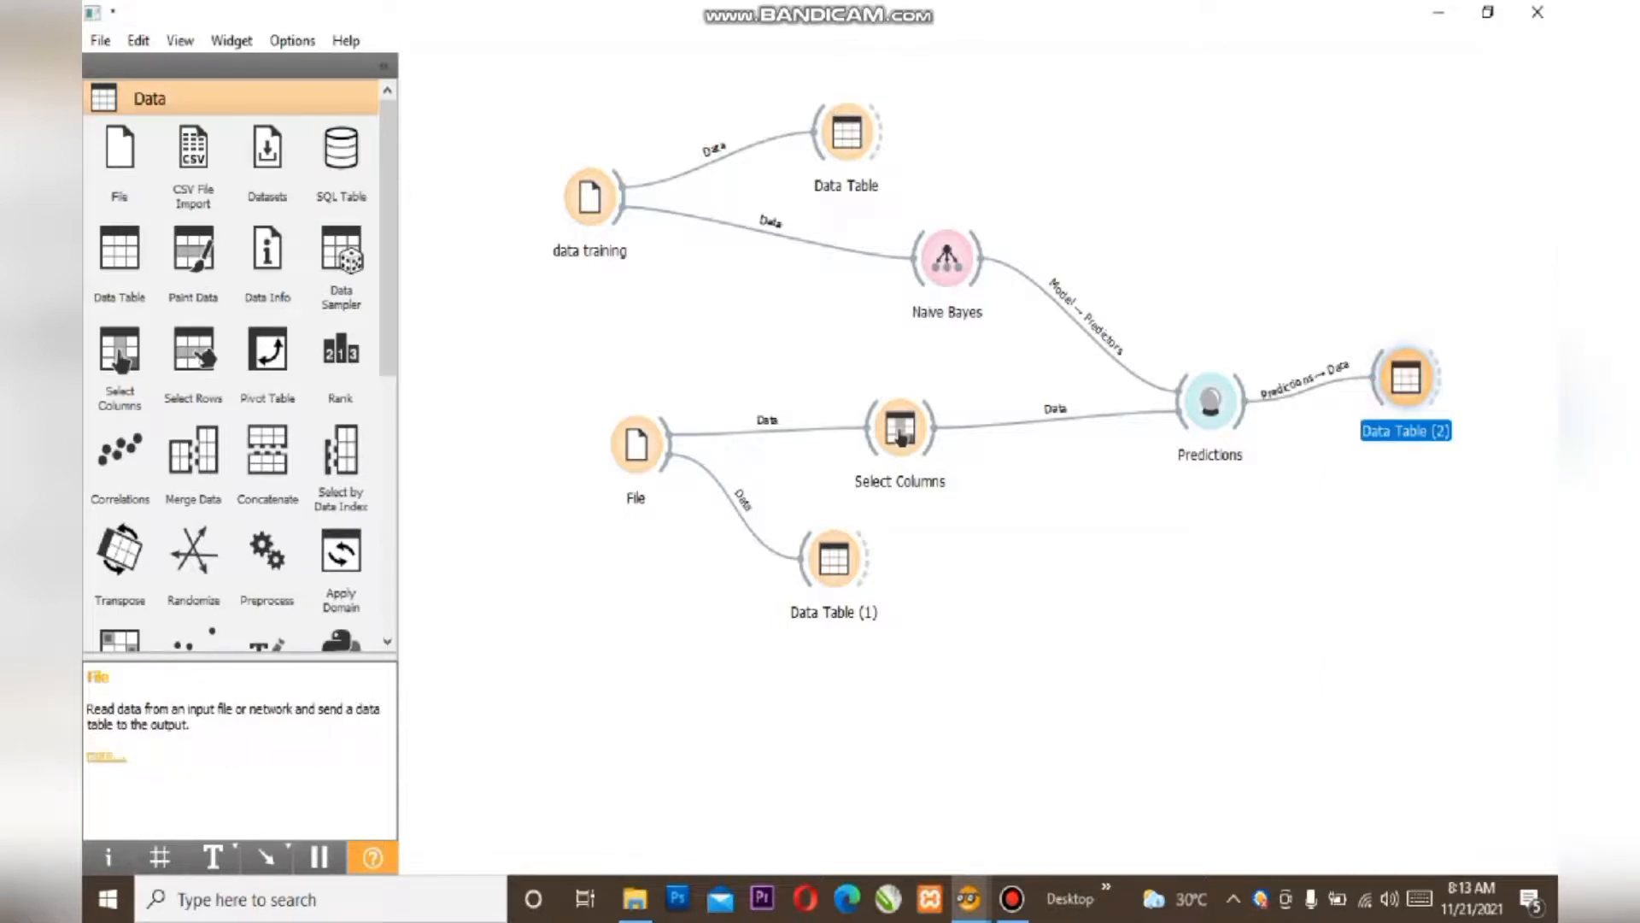
# Open the Data Table fed by Predictions, widen the Naive Bayes probability columns, examine all columns through Age, and close the table
pyautogui.doubleClick(1410, 380)
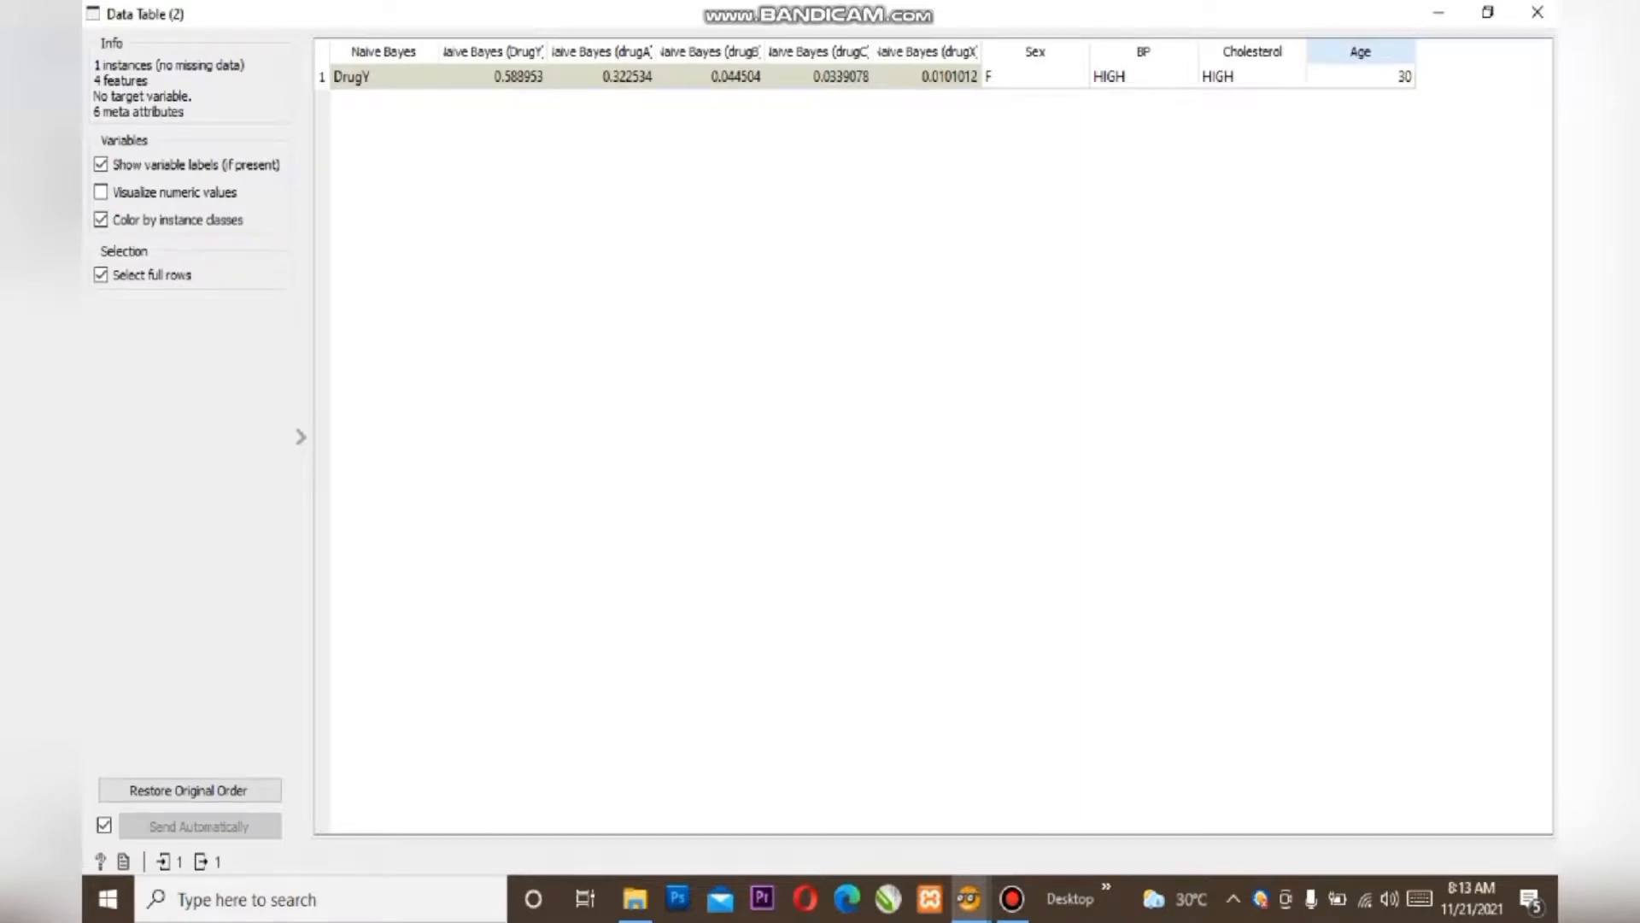
pyautogui.moveTo(547, 51); pyautogui.dragTo(594, 52)
pyautogui.moveTo(703, 51); pyautogui.dragTo(757, 51)
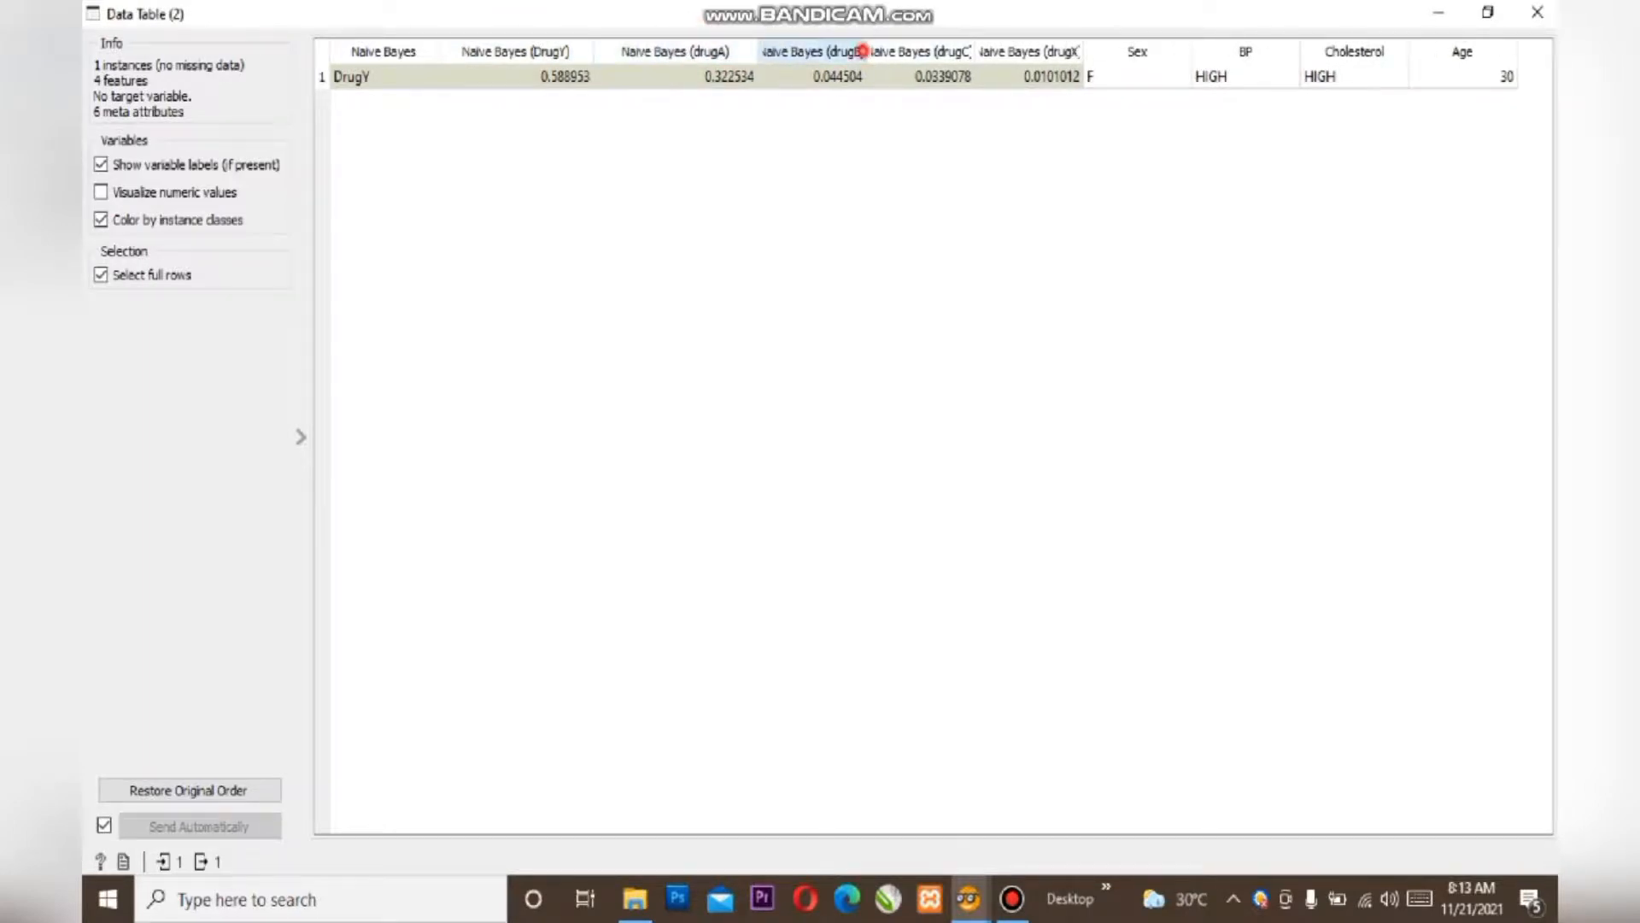
pyautogui.moveTo(865, 51); pyautogui.dragTo(891, 52)
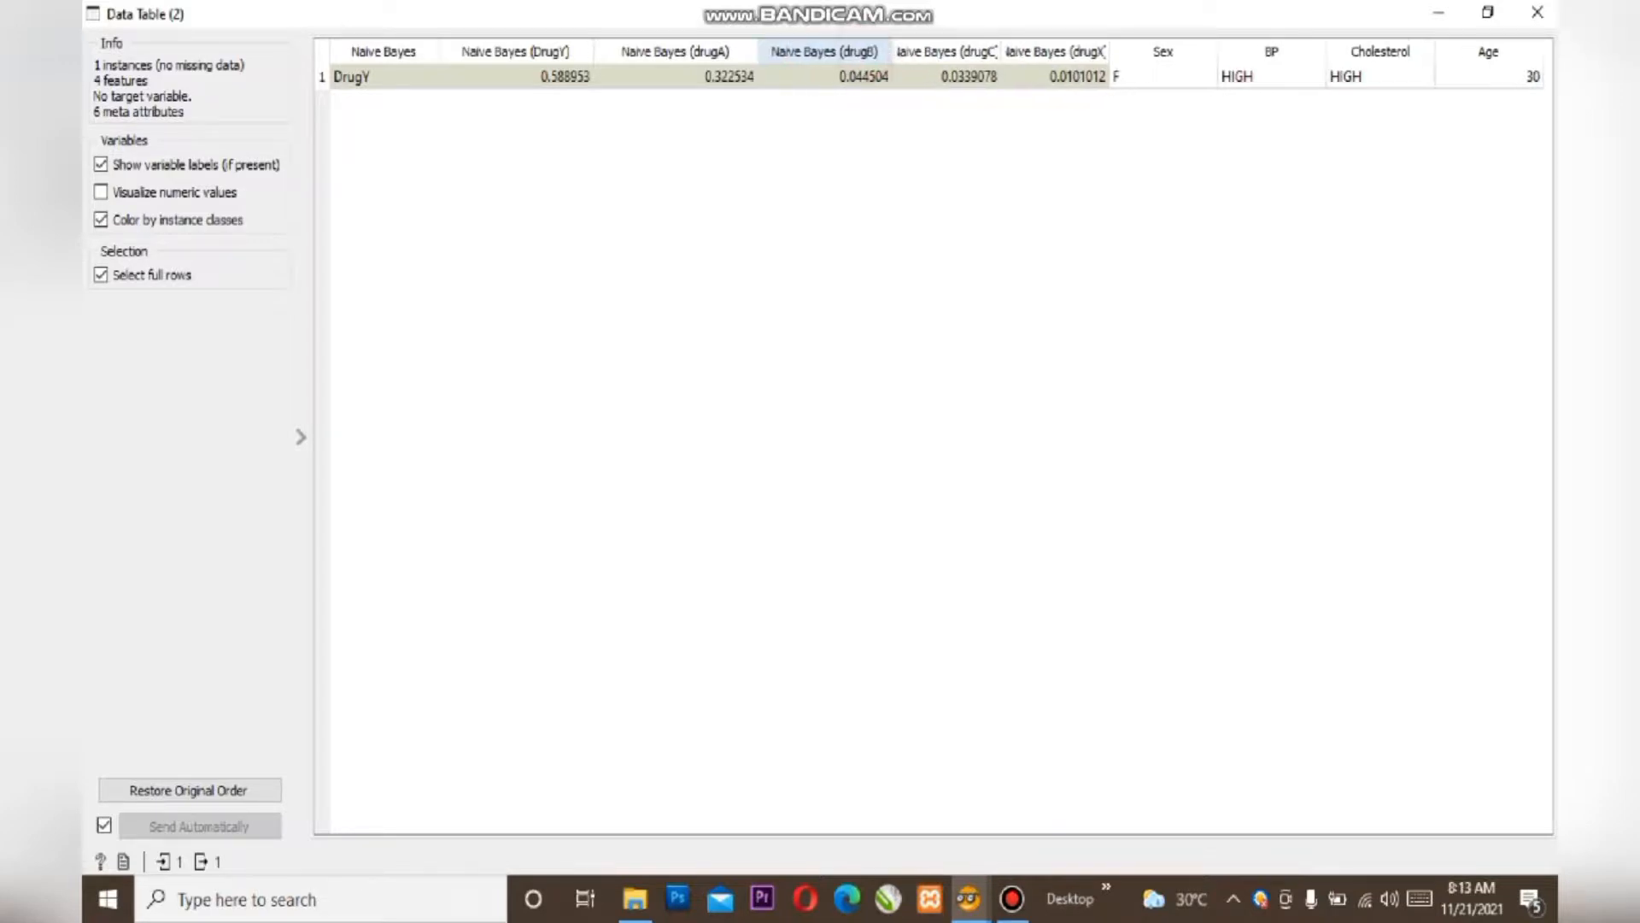
pyautogui.moveTo(1002, 51); pyautogui.dragTo(1045, 51)
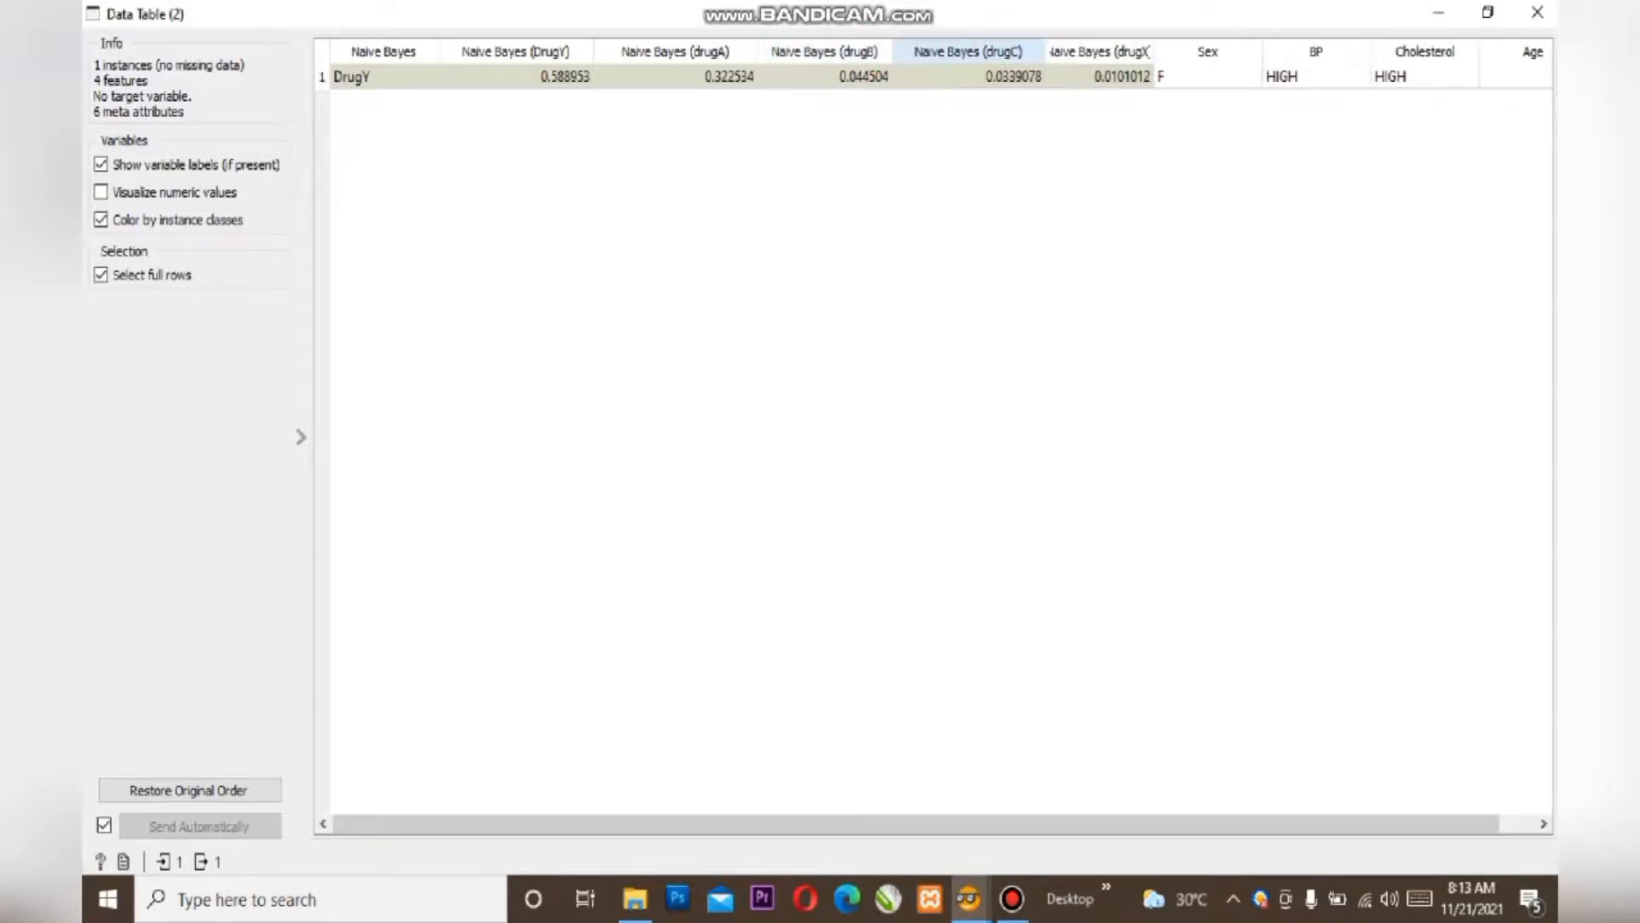
pyautogui.moveTo(1154, 51); pyautogui.dragTo(1176, 51)
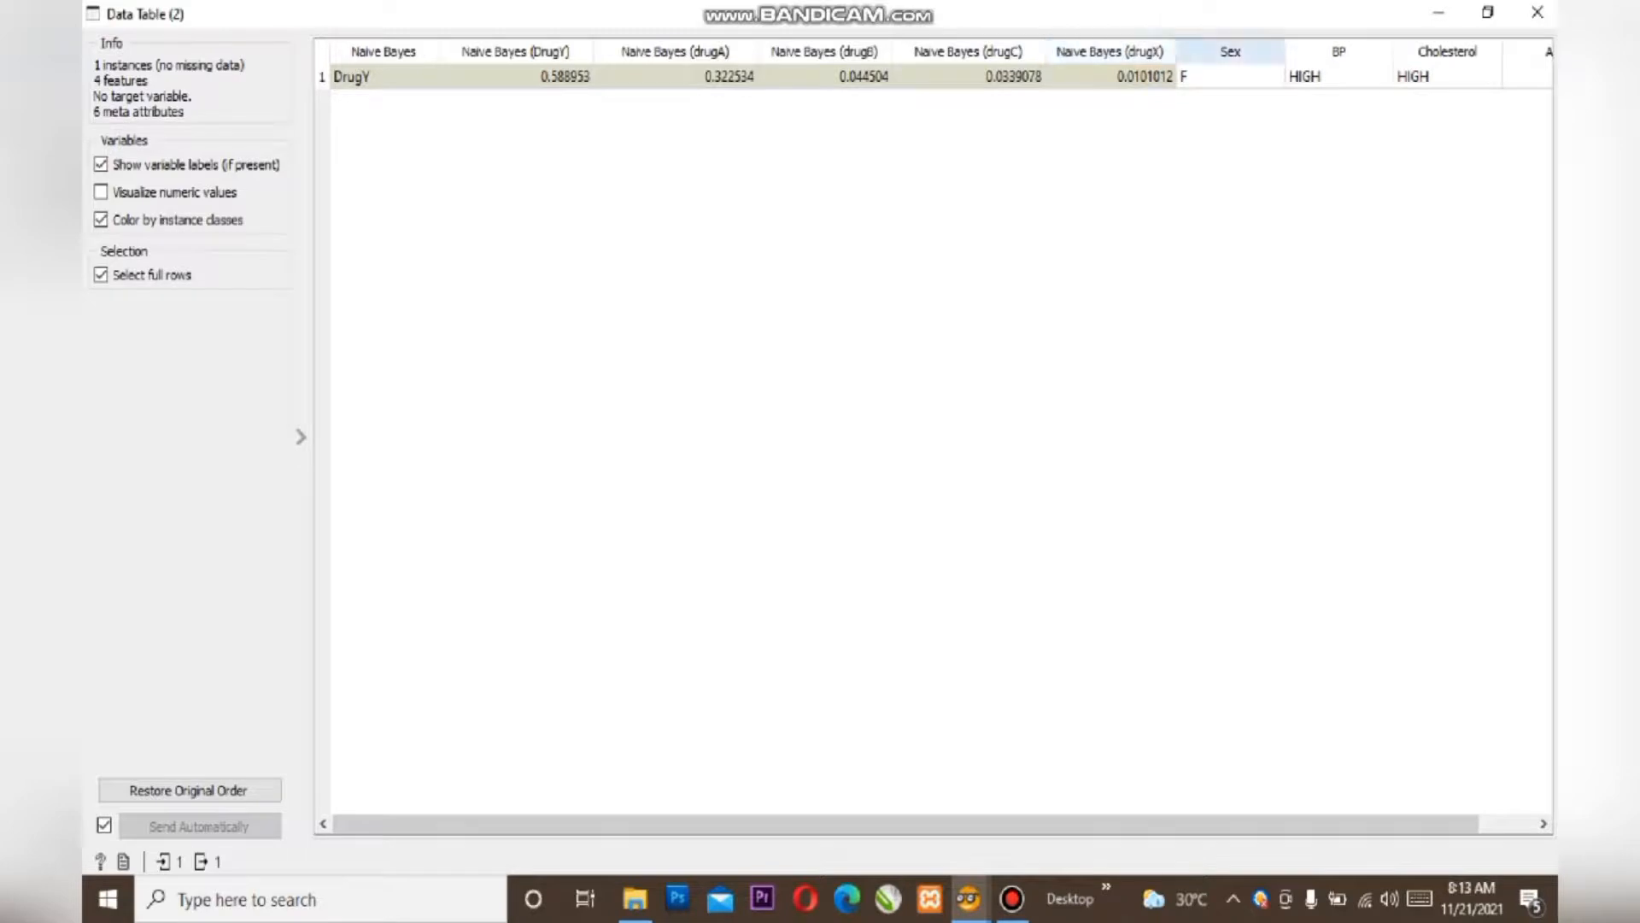
pyautogui.moveTo(1094, 823); pyautogui.dragTo(1114, 823)
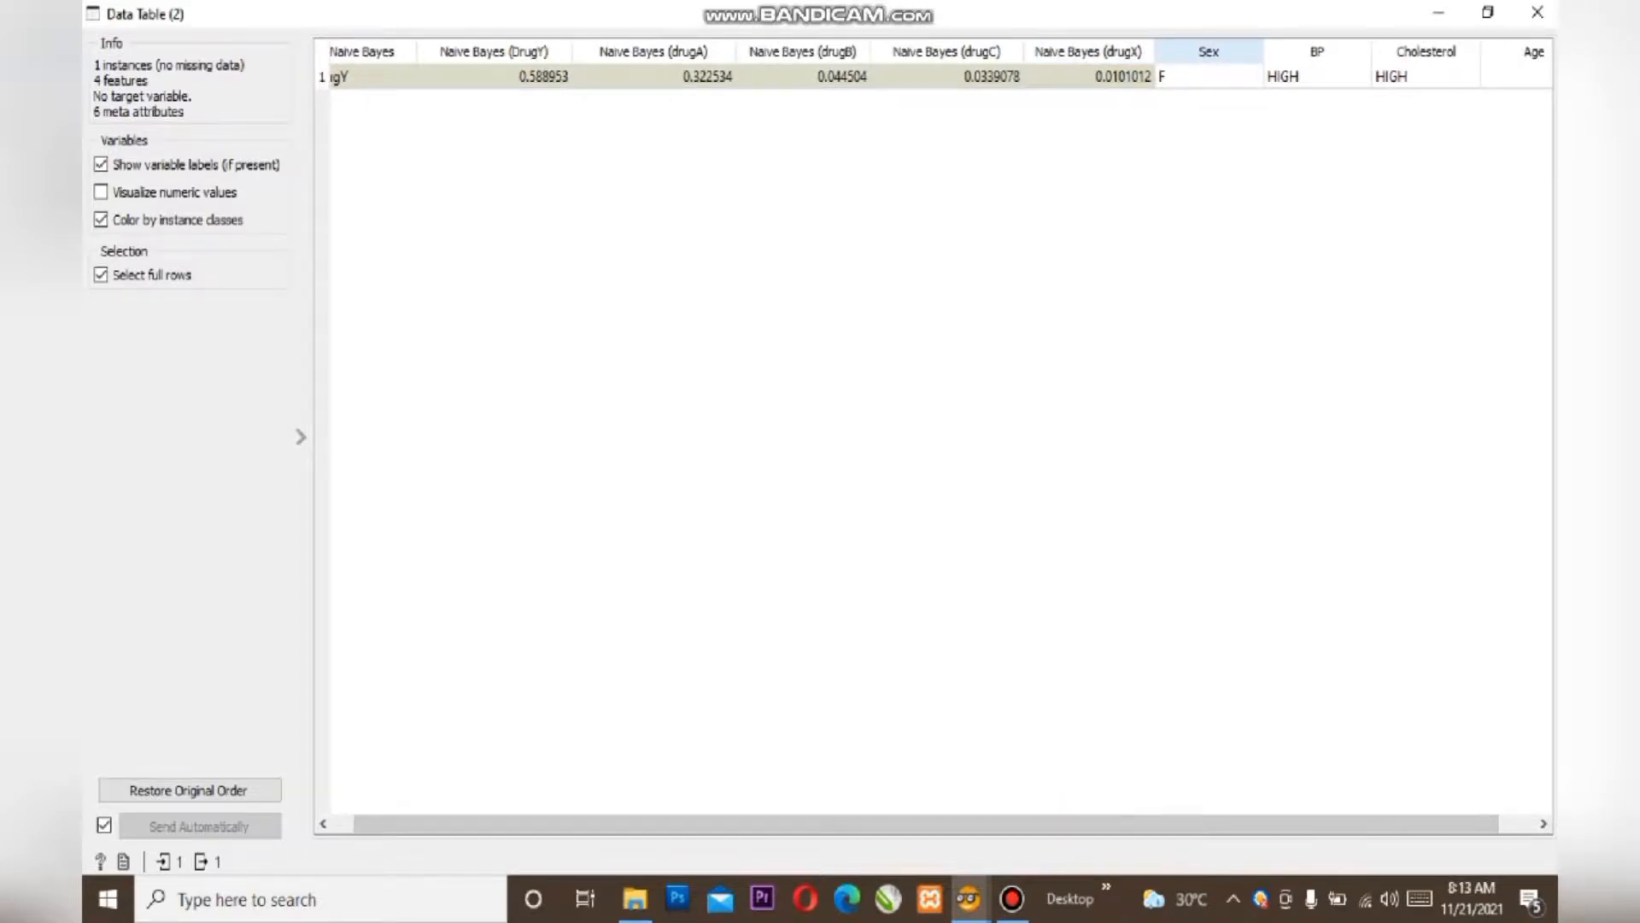
pyautogui.moveTo(1226, 822); pyautogui.dragTo(1261, 823)
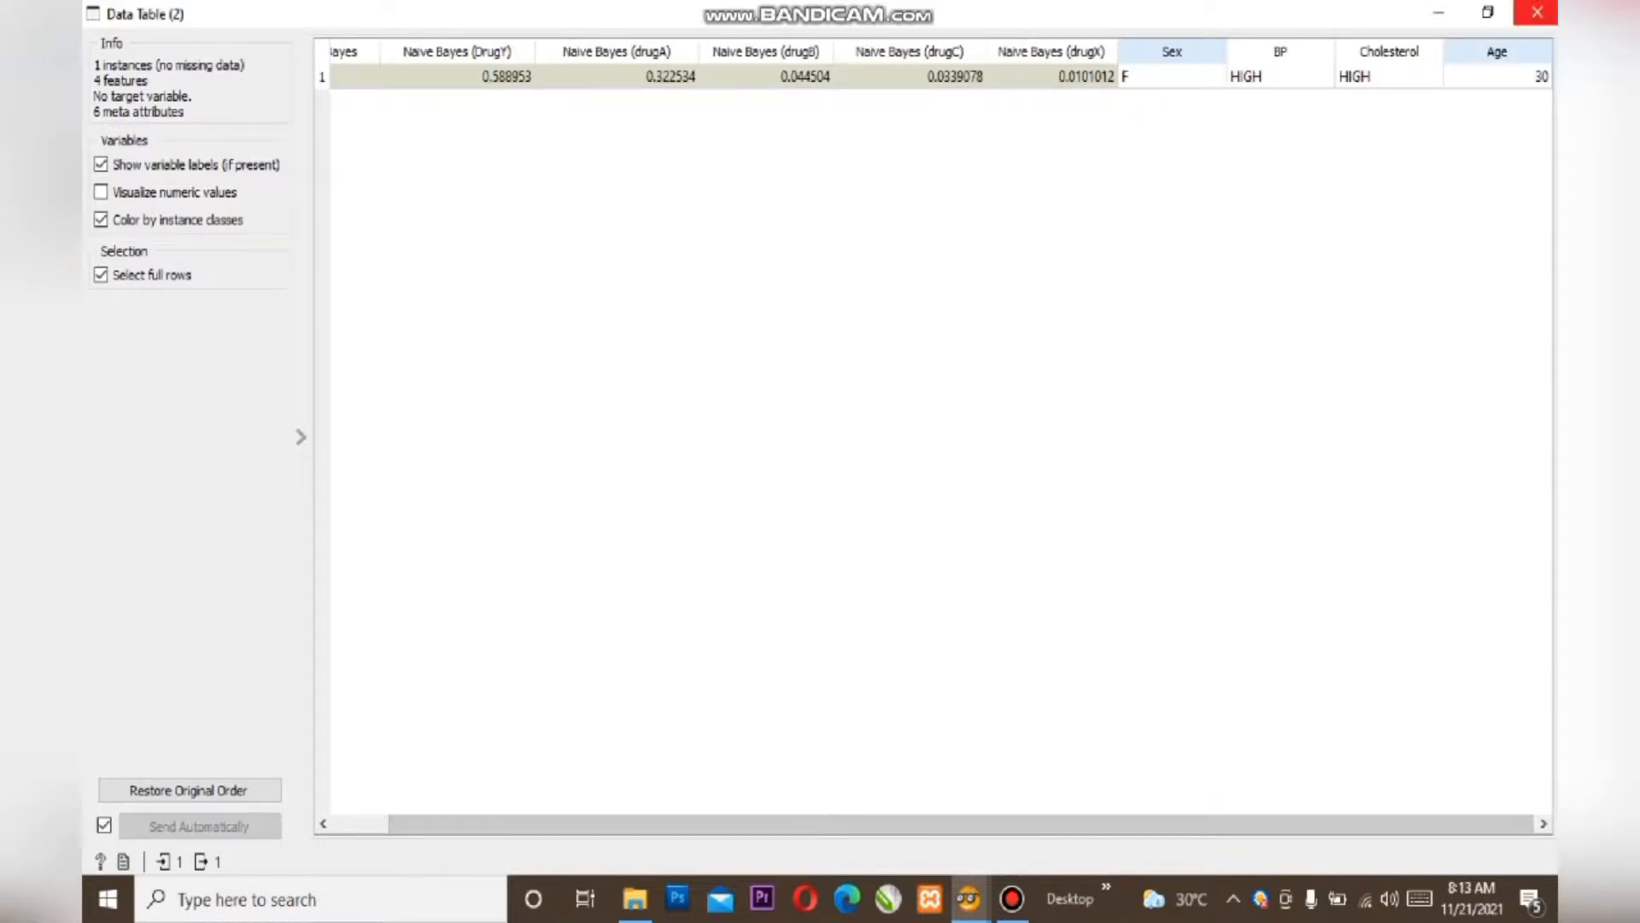
pyautogui.click(1537, 12)
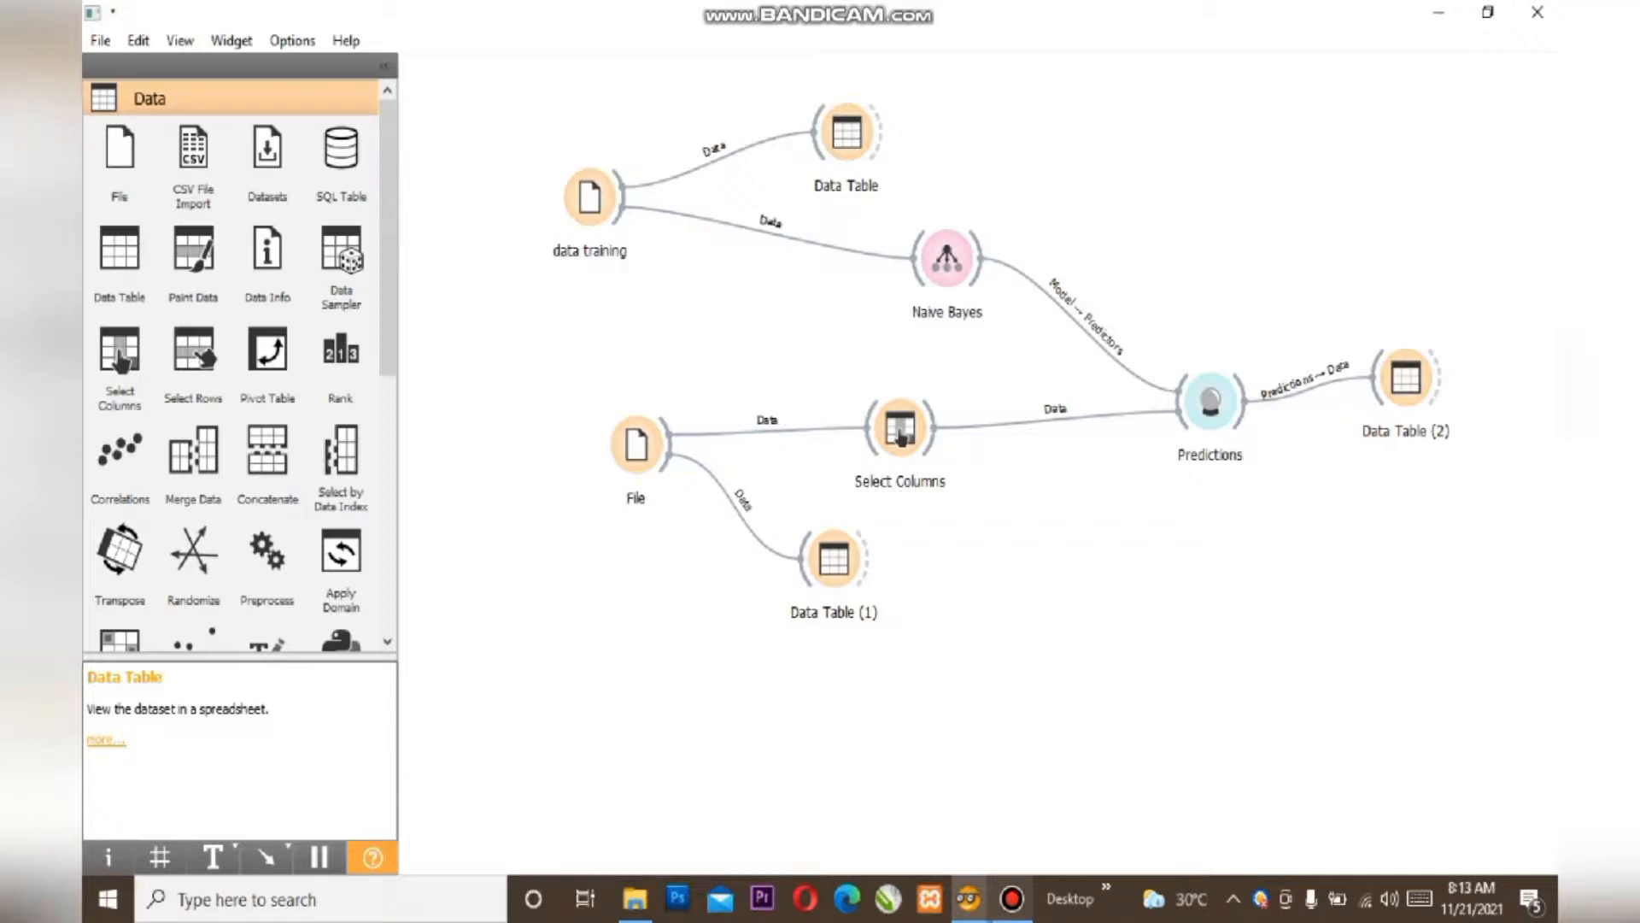
# Switch to PowerPoint and start the slide show of SPK C.pptx from the Kesimpulan slide
pyautogui.click(1011, 898)
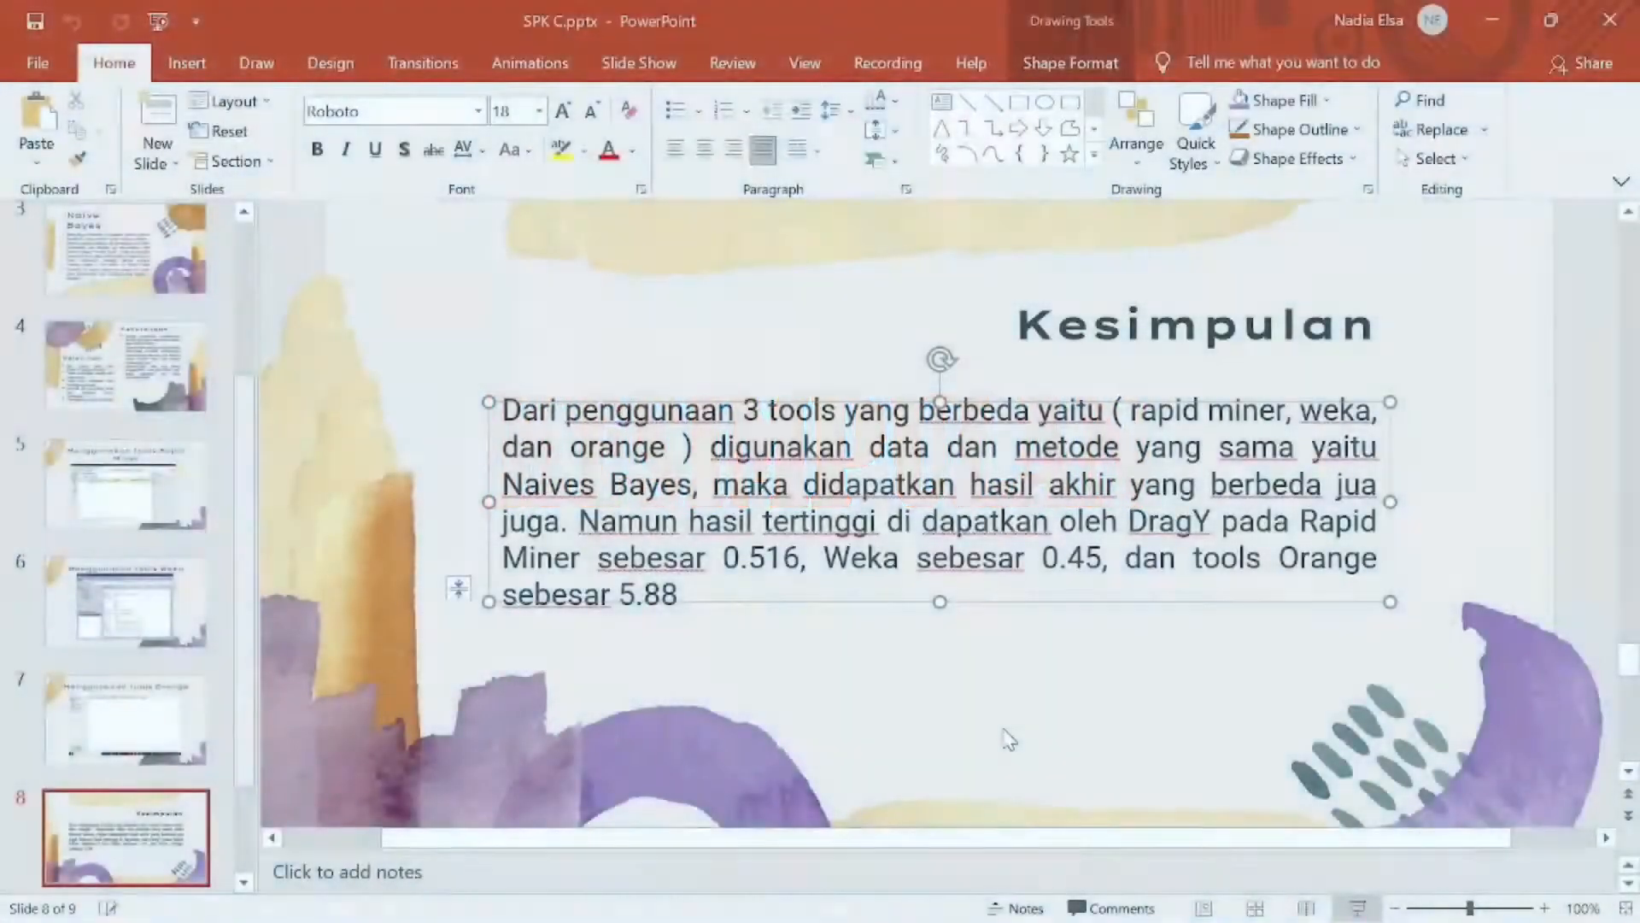
pyautogui.hotkey('shift', 'F5')
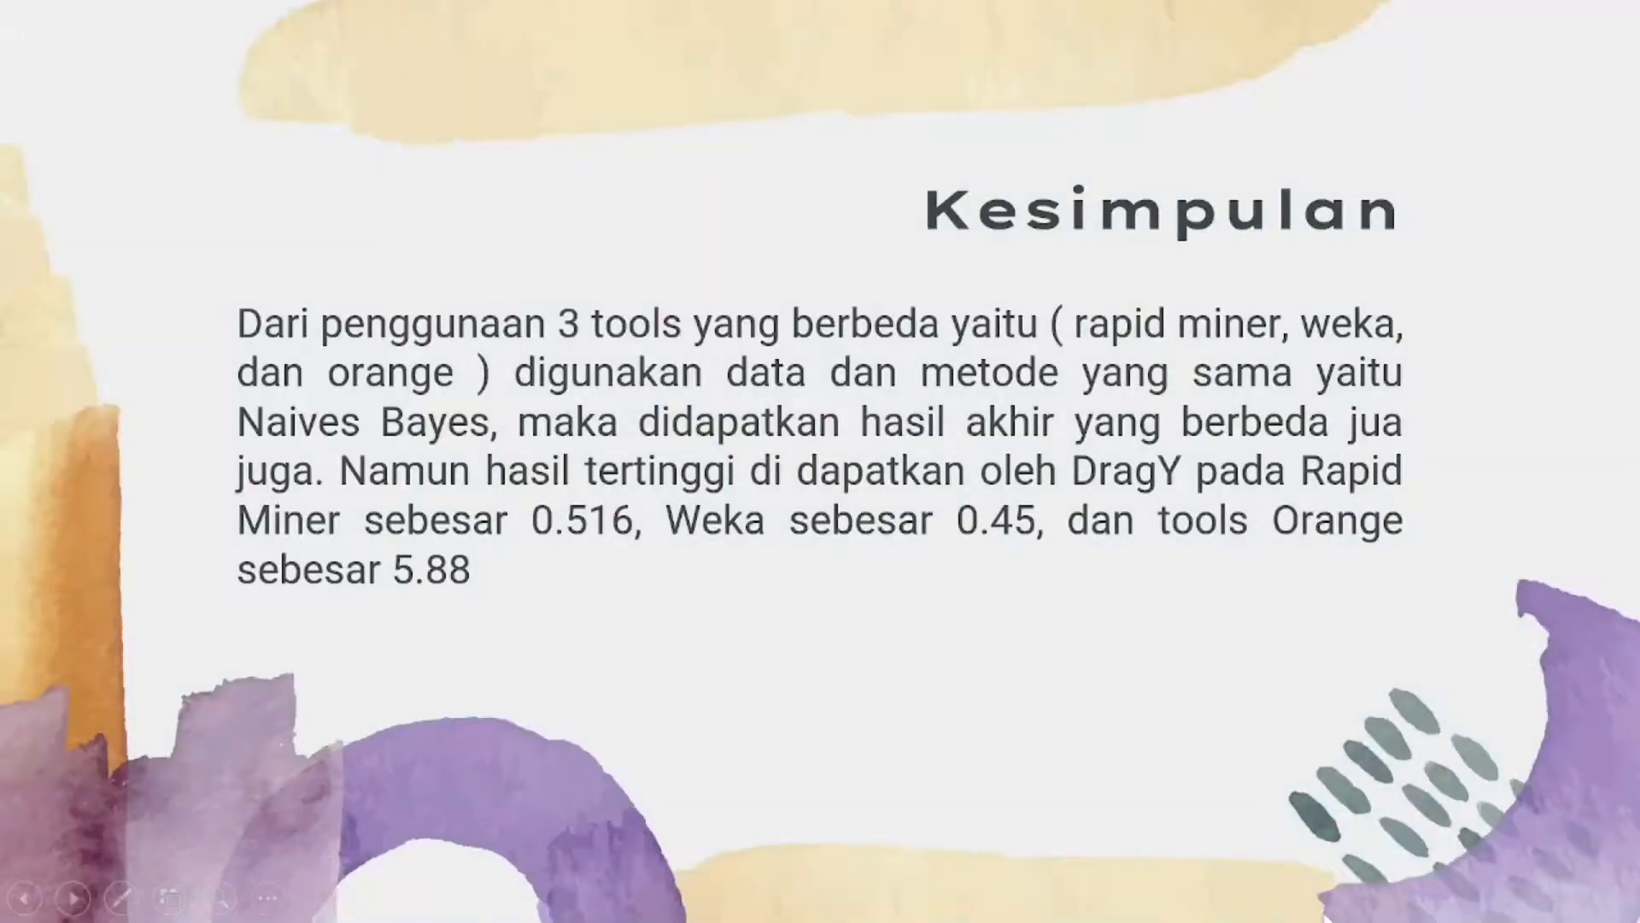